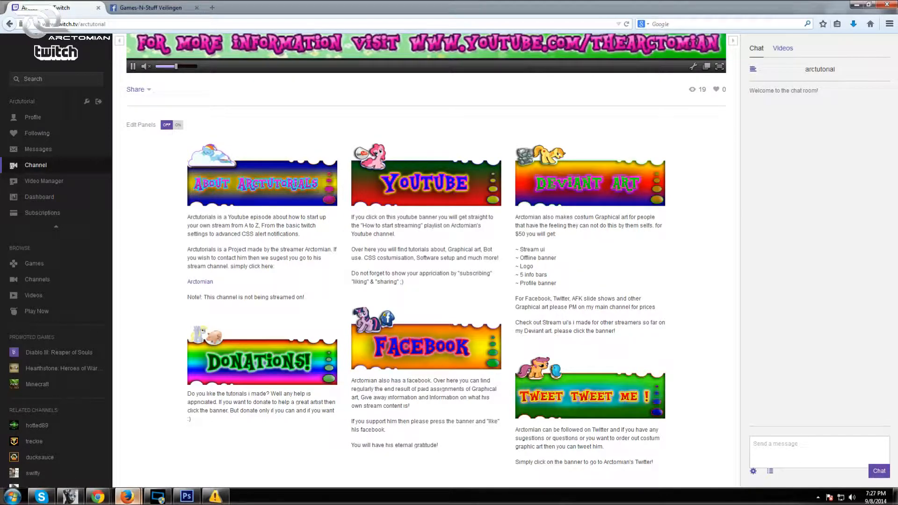
Step: Look over the Twitch channel page, examining the offline banner and the info panels with their custom header graphics
scroll(412, 300, "up", 3)
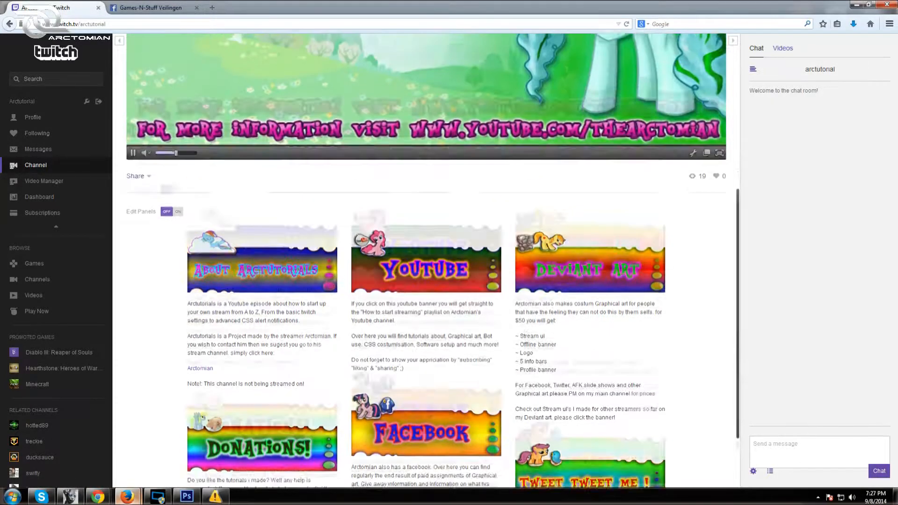
scroll(412, 299, "down", 3)
scroll(588, 226, "down", 1)
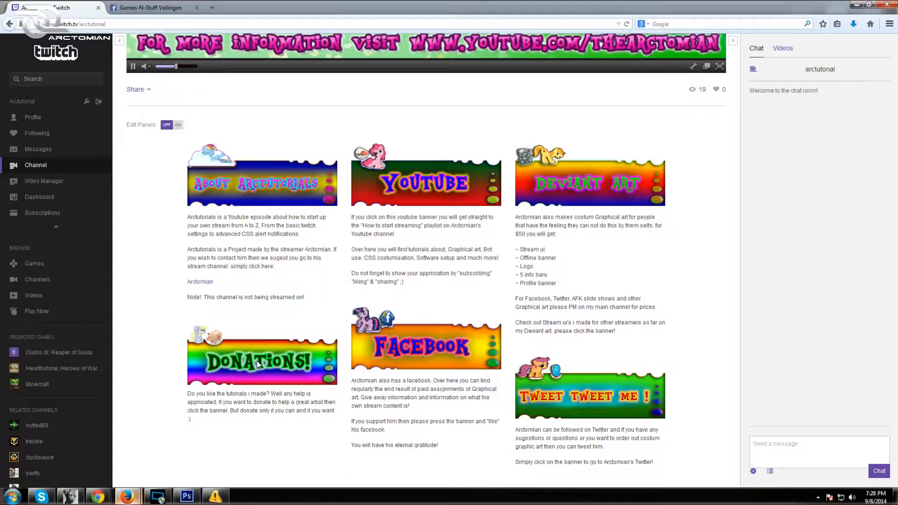
scroll(568, 350, "up", 3)
scroll(570, 349, "up", 6)
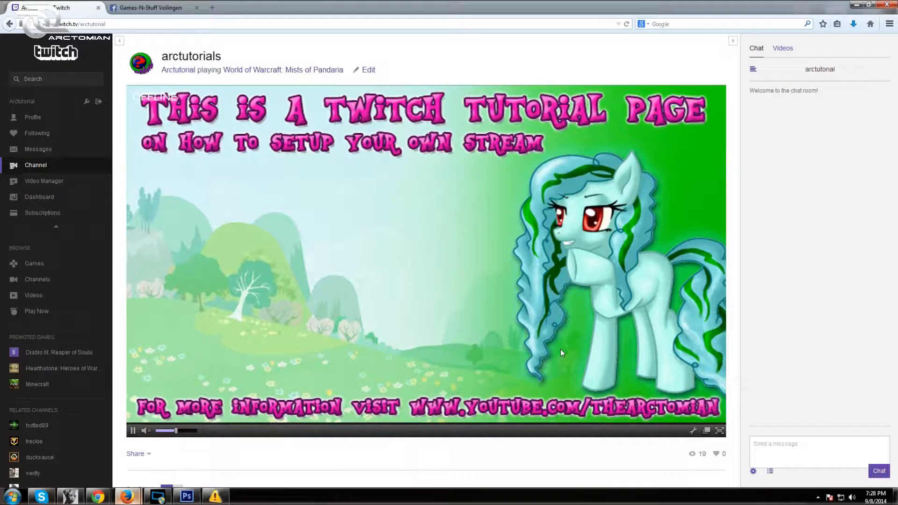
scroll(319, 398, "down", 4)
scroll(318, 397, "down", 1)
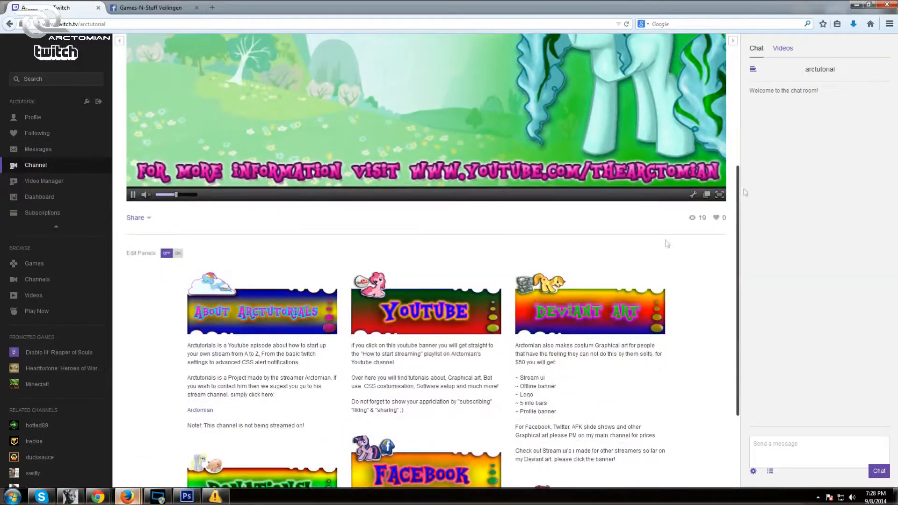
Step: Switch to Photoshop and create a new 1920 × 1080 pixel document at 72 pixels/inch with white background contents
left_click(856, 4)
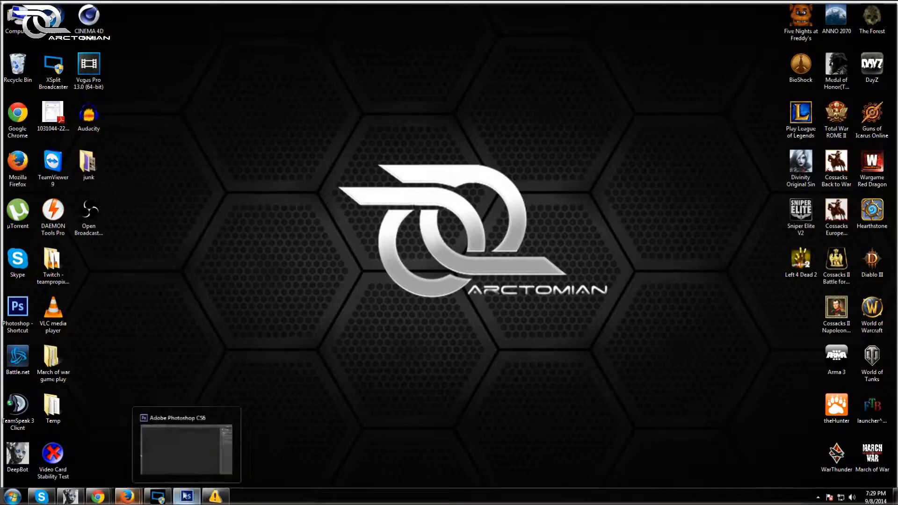
left_click(187, 497)
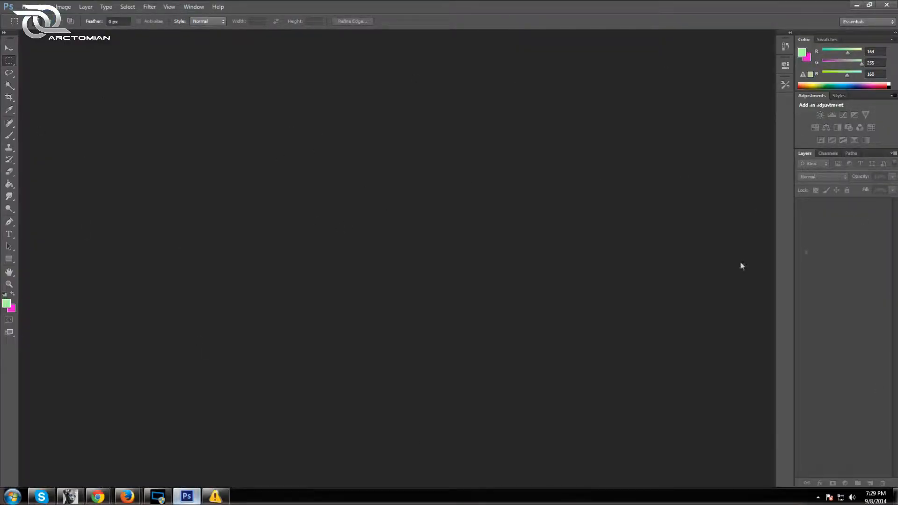
left_click(29, 7)
left_click(36, 17)
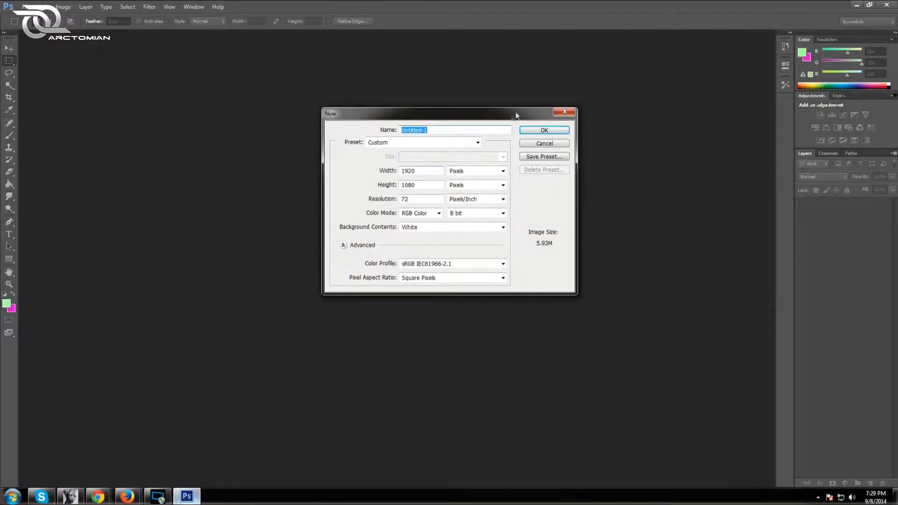
left_click(543, 130)
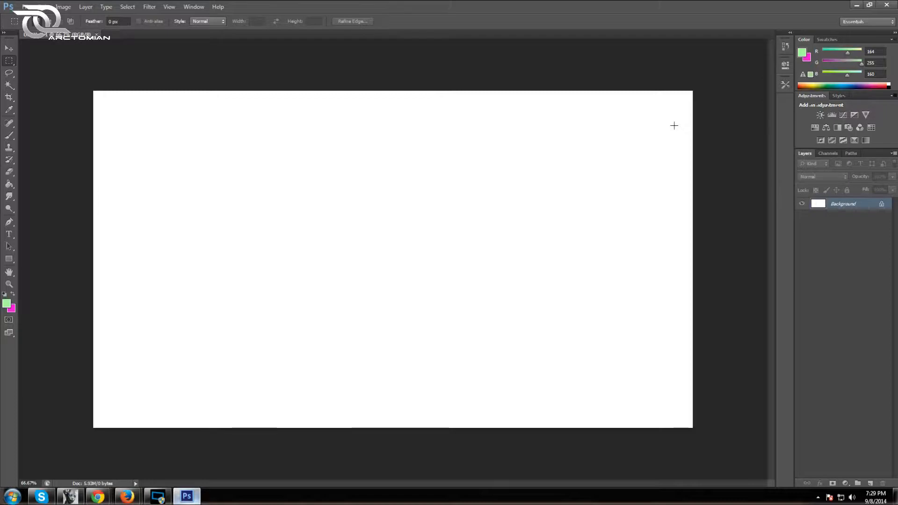
Step: Convert the Background into the regular layer "Layer 0", clear its whole canvas area to transparency and deselect
double_click(862, 207)
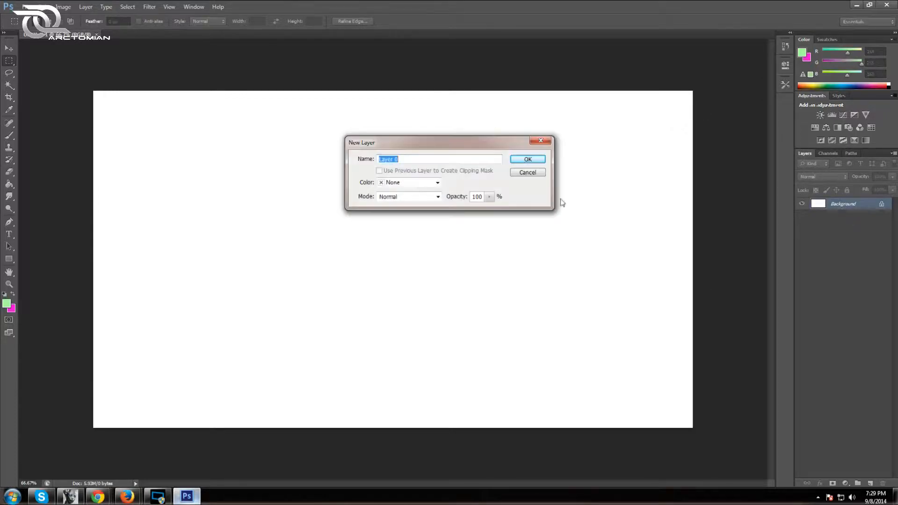
left_click(536, 158)
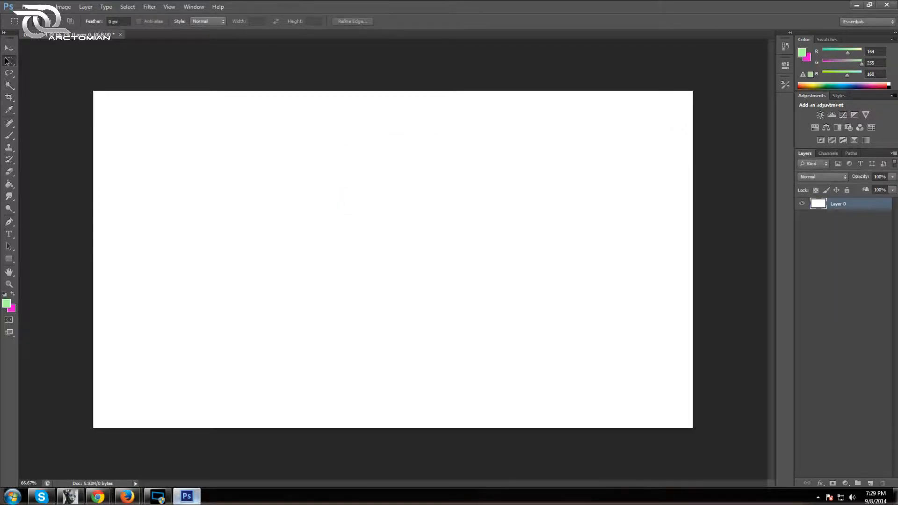
left_click_drag(78, 71, 855, 473)
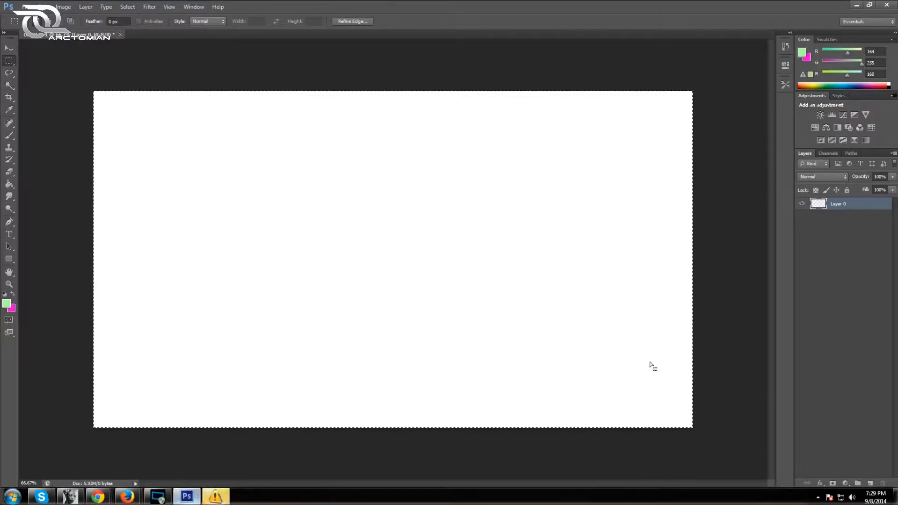
key("Delete")
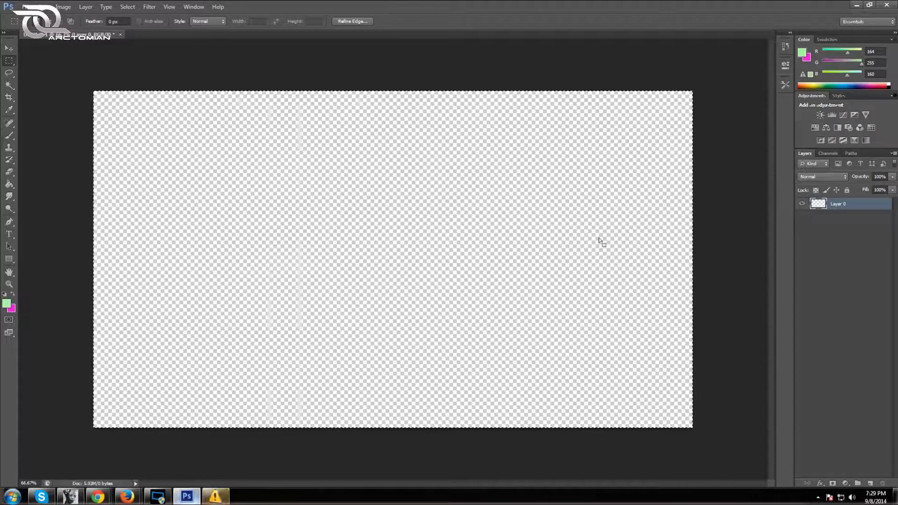
left_click(59, 135)
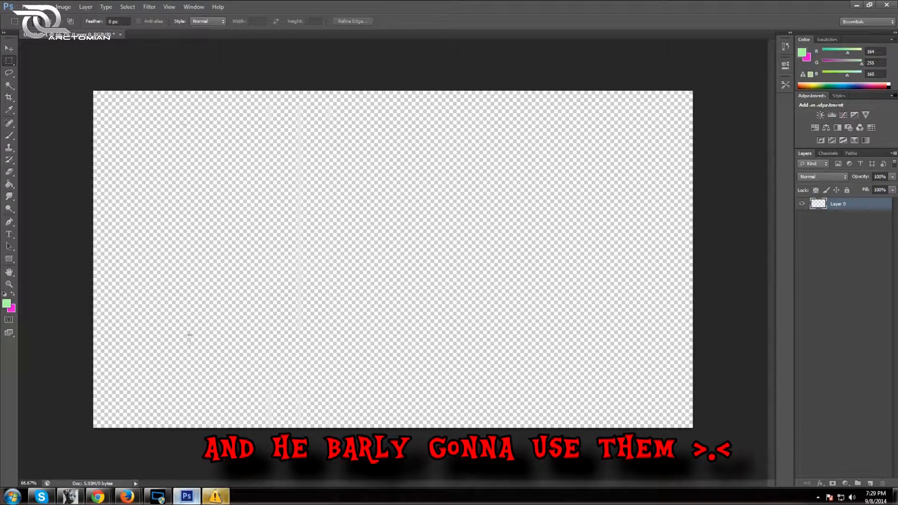
mouse_move(127, 497)
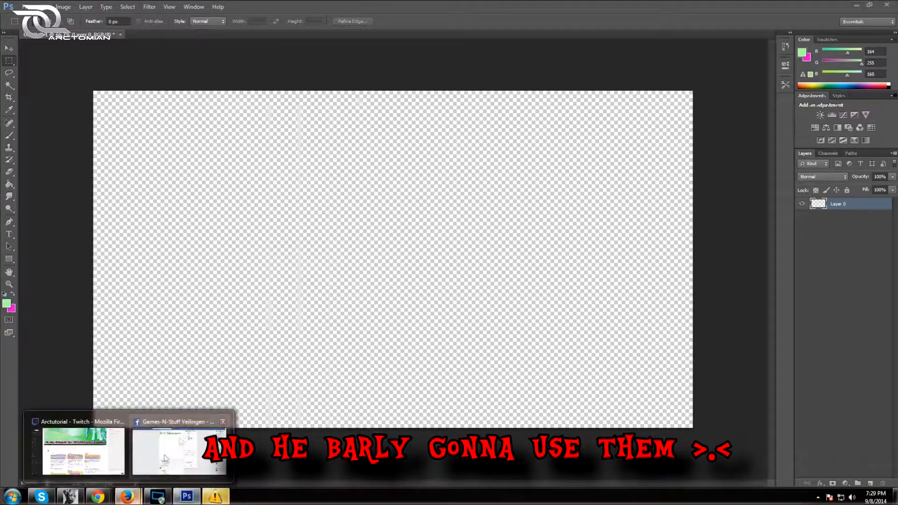
mouse_move(105, 424)
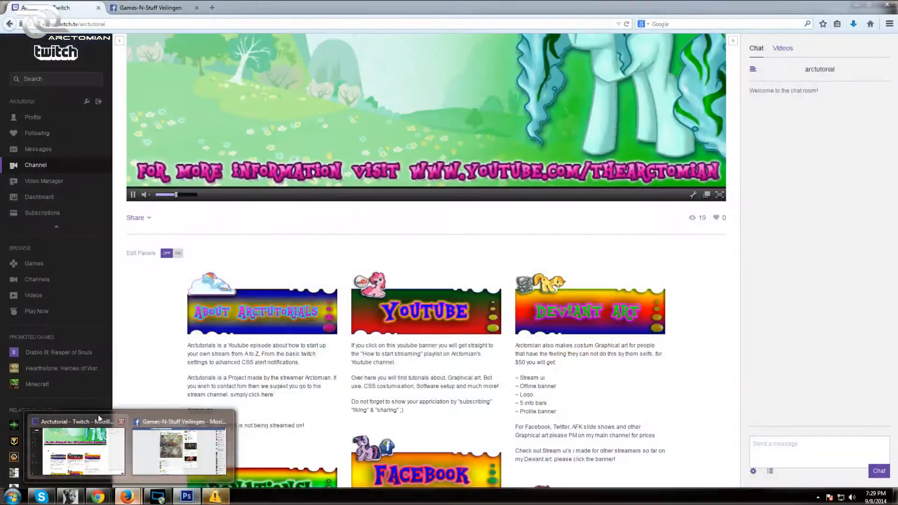
left_click(94, 440)
left_click(166, 8)
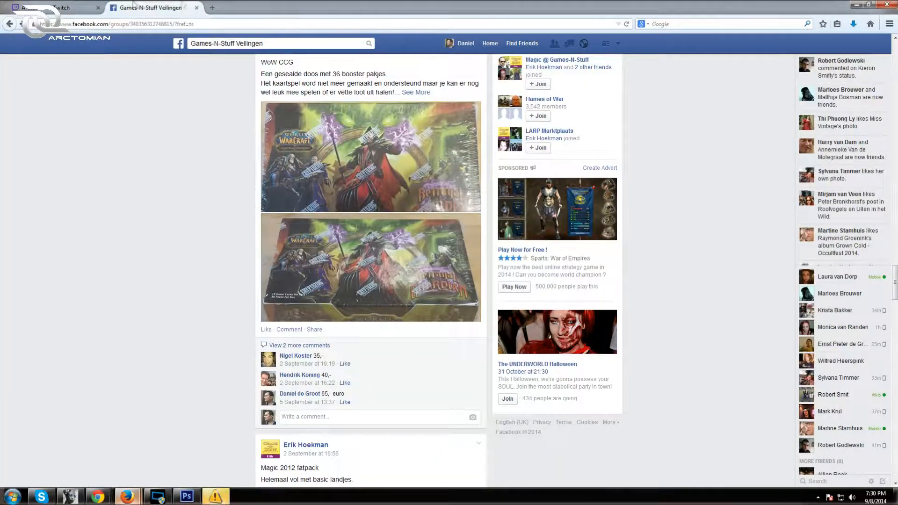
left_click(79, 7)
left_click(213, 8)
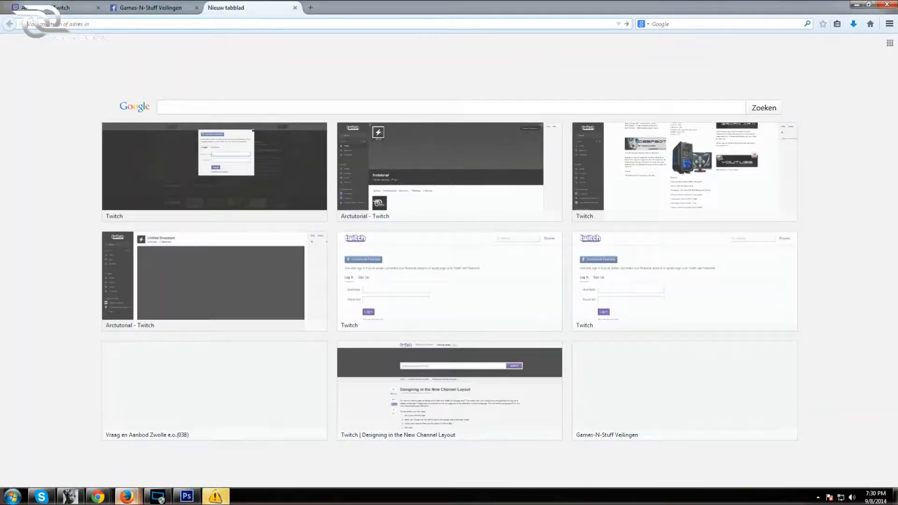
type("www.google.com")
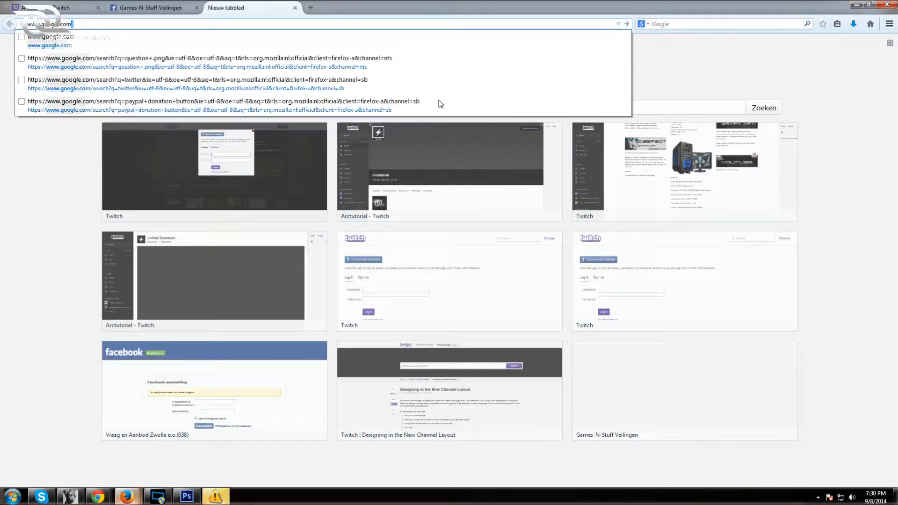
key("Return")
Step: Search Google for "toony box" and show the image results
type("toony box")
key("Return")
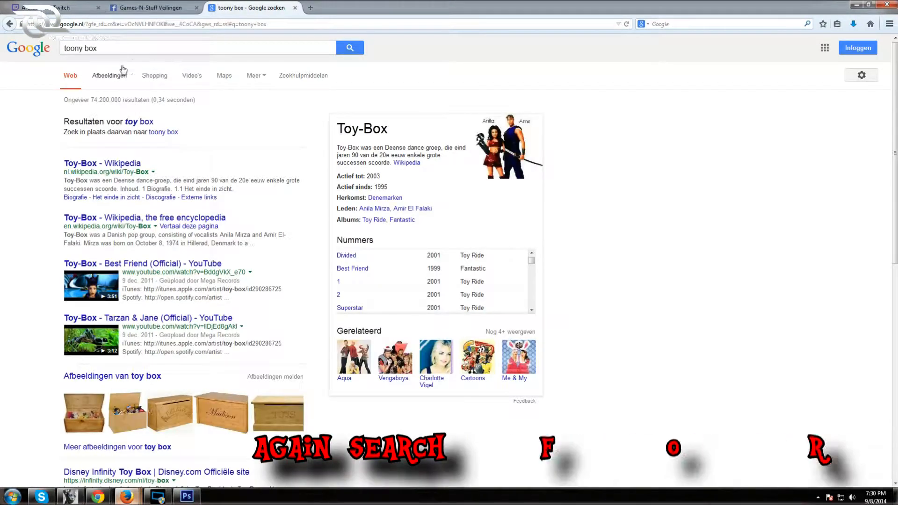
left_click(123, 75)
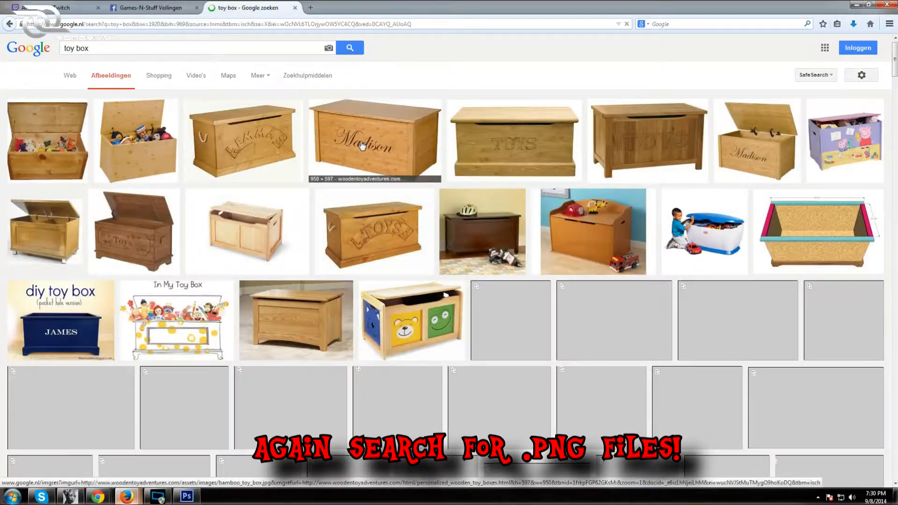
Step: Refine the image search to "toy box .png" and look through the results for a usable box picture
left_click(136, 47)
type(".")
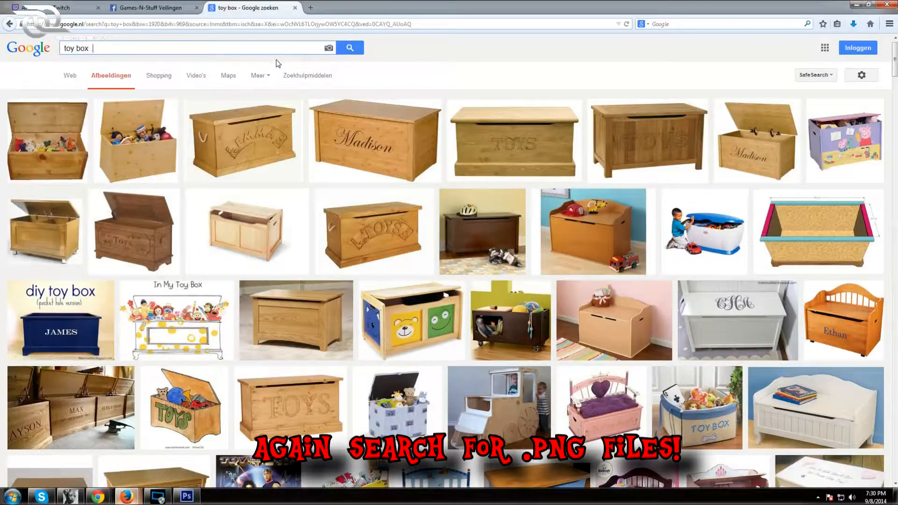
type("png")
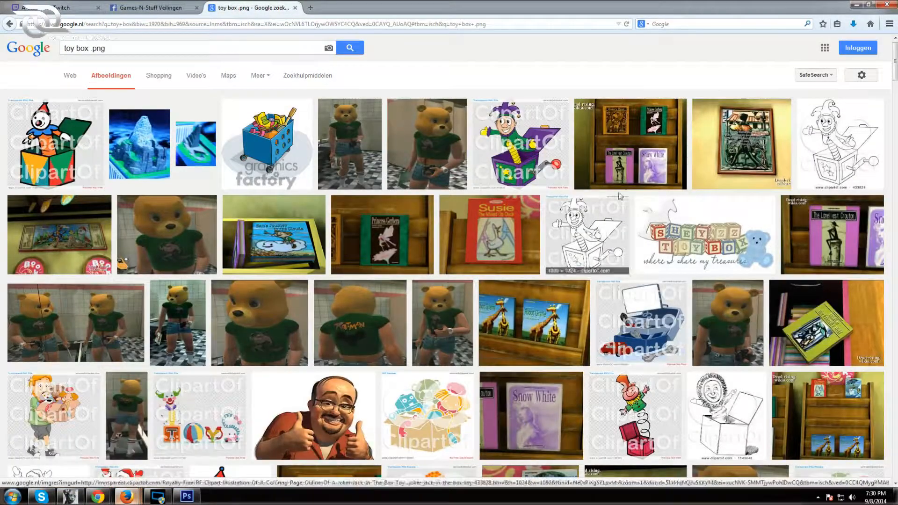
scroll(609, 204, "down", 5)
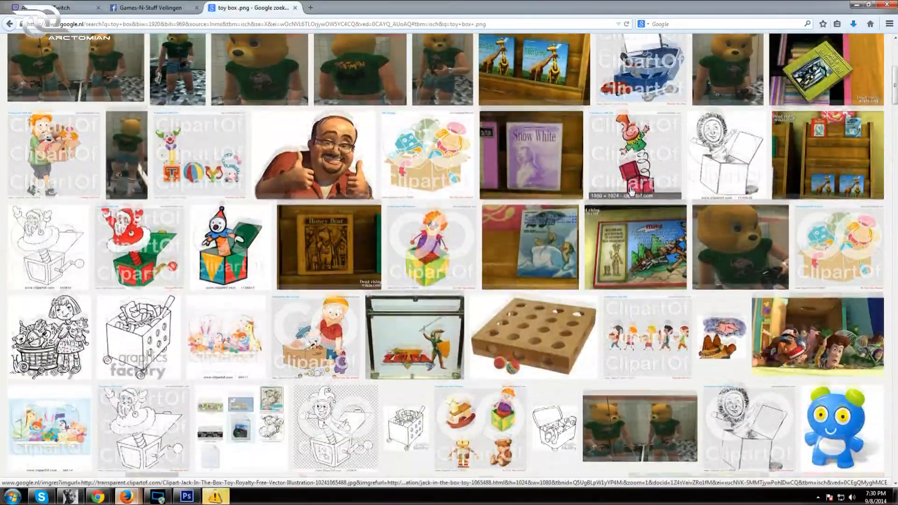
scroll(632, 192, "down", 10)
scroll(627, 193, "down", 10)
scroll(626, 193, "down", 2)
scroll(626, 194, "up", 5)
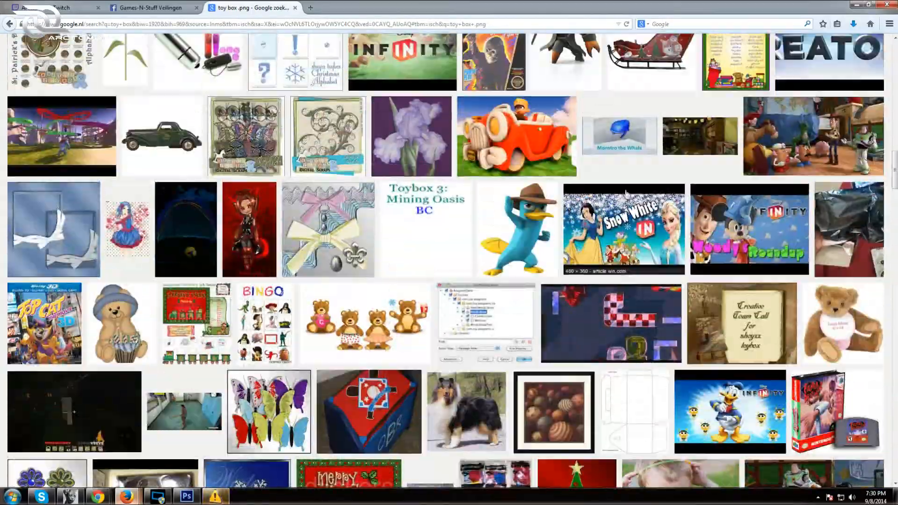
scroll(626, 193, "up", 20)
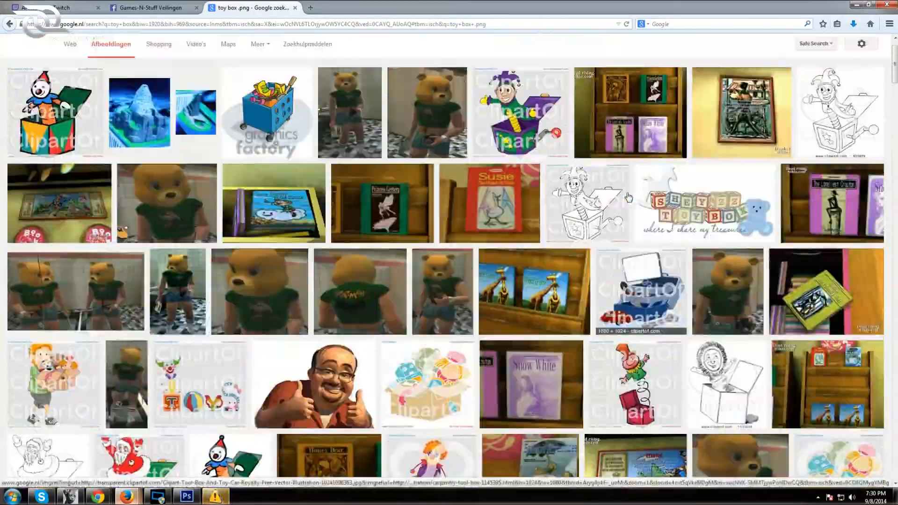
scroll(629, 197, "up", 1)
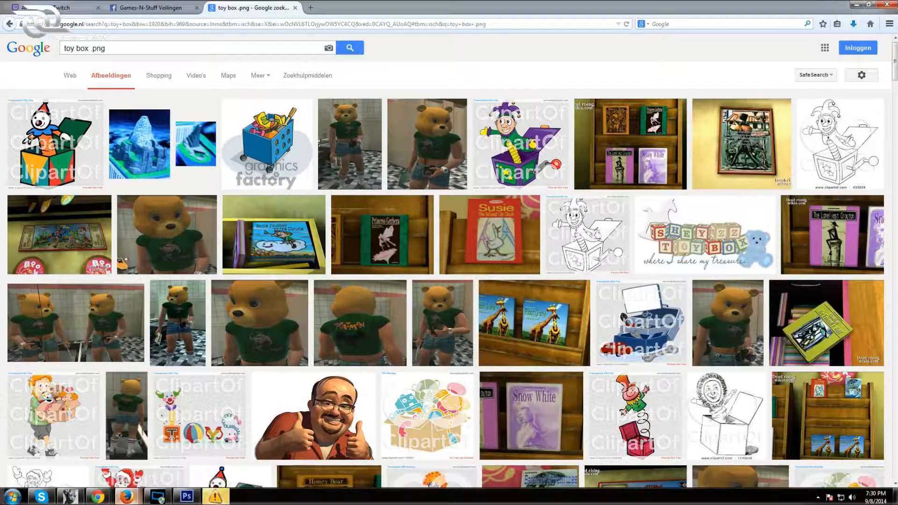
Step: Change the image search to "toon box .png" and look through the results for a cartoon box
double_click(67, 49)
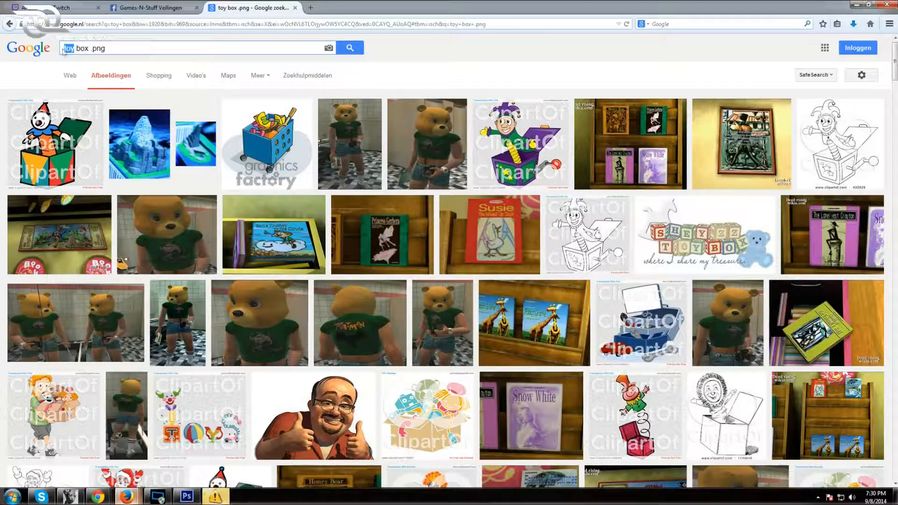
type("toon")
key("Return")
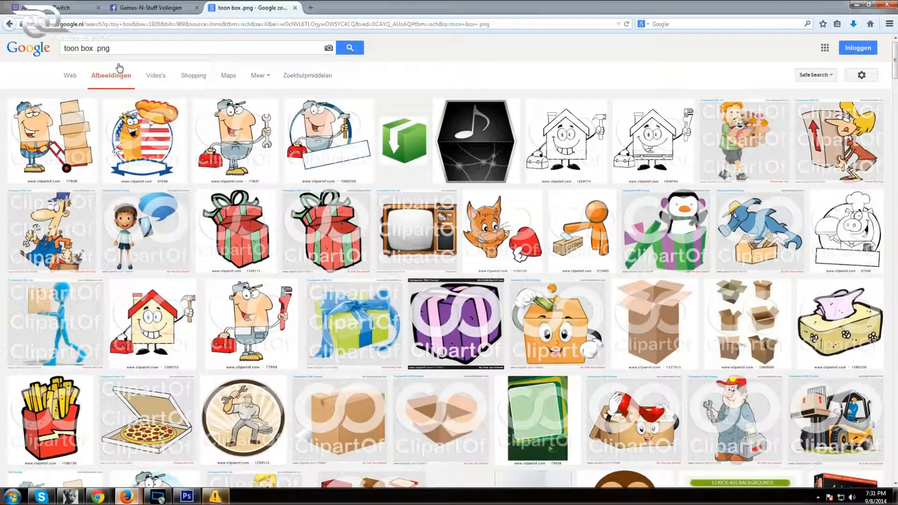
scroll(334, 136, "down", 7)
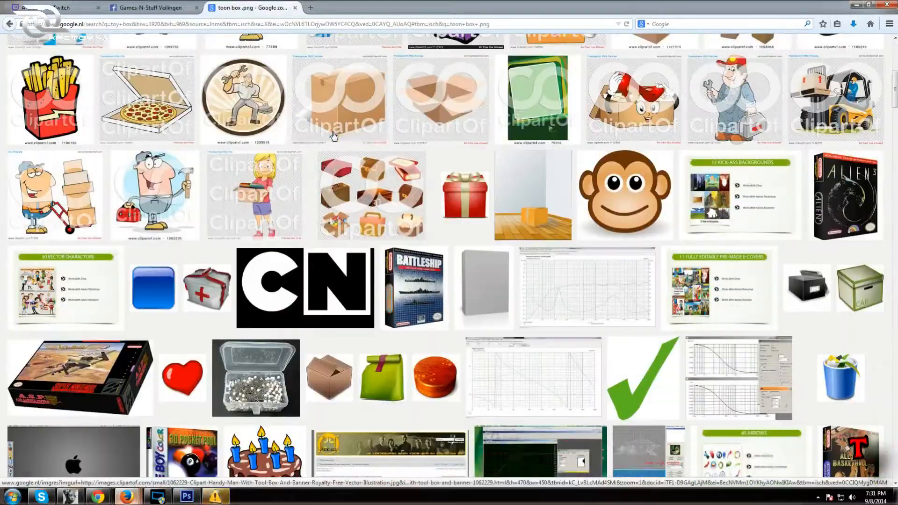
scroll(334, 135, "down", 5)
scroll(334, 135, "down", 5)
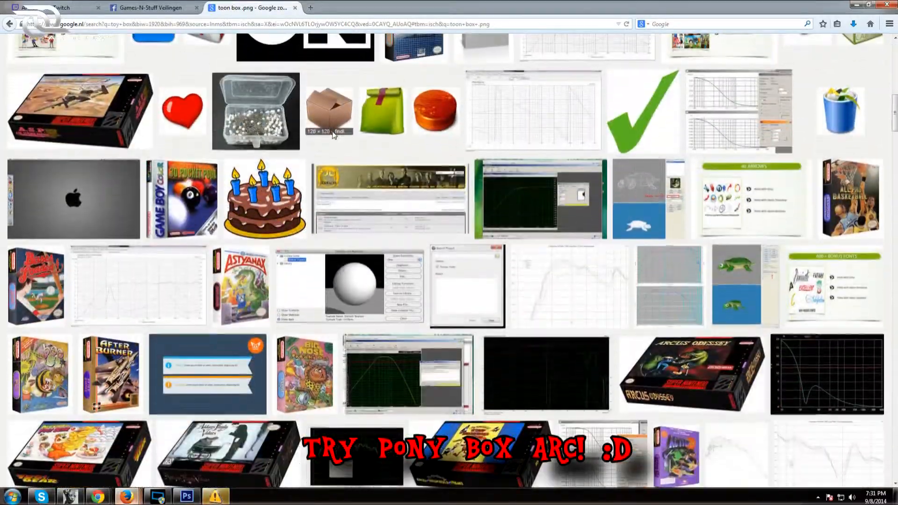
scroll(334, 136, "down", 7)
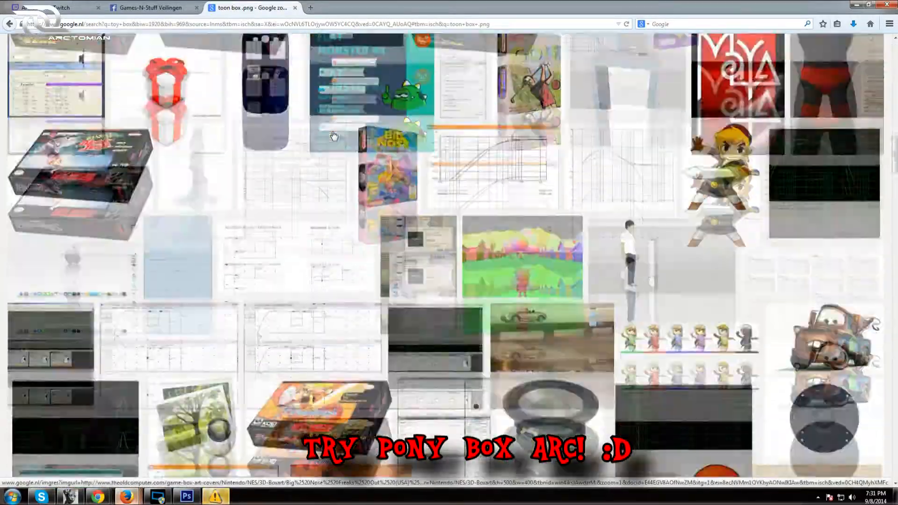
scroll(334, 135, "up", 7)
scroll(334, 135, "up", 15)
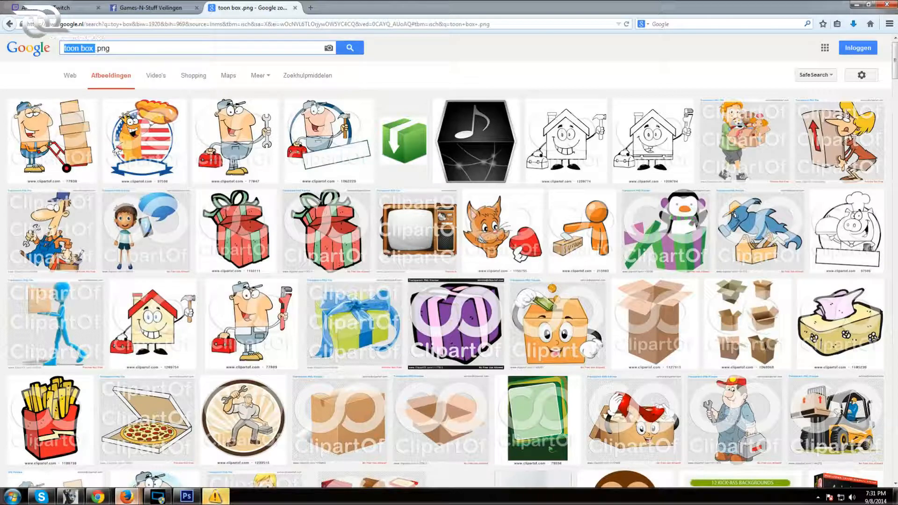
Step: Change the image search to "pony box .png" and browse the results for a matching picture
type("pony")
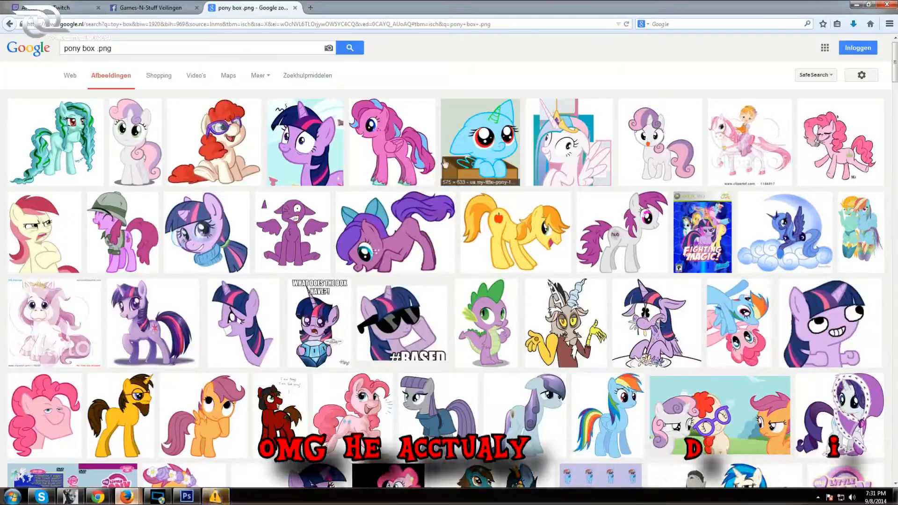
scroll(445, 163, "down", 12)
scroll(445, 162, "down", 12)
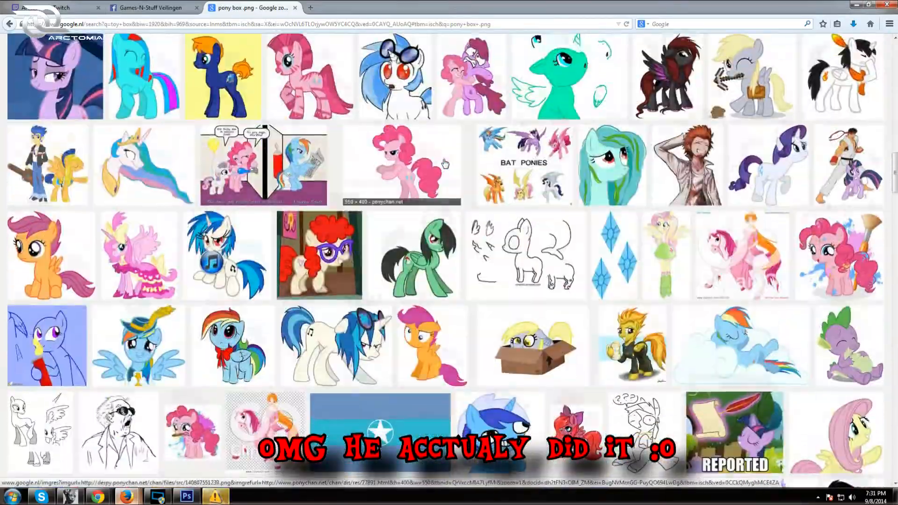
scroll(445, 163, "down", 5)
scroll(445, 163, "down", 1)
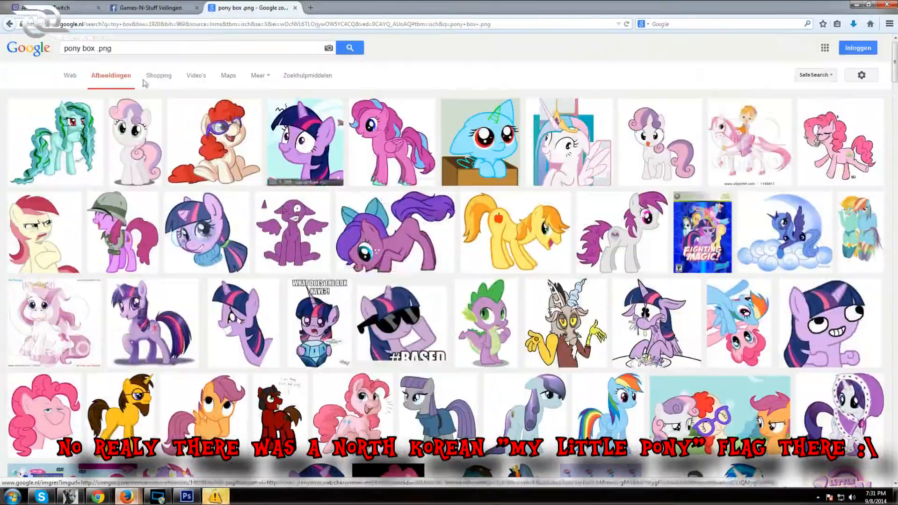
Step: Change the image search to "gem .png"
left_click(91, 48)
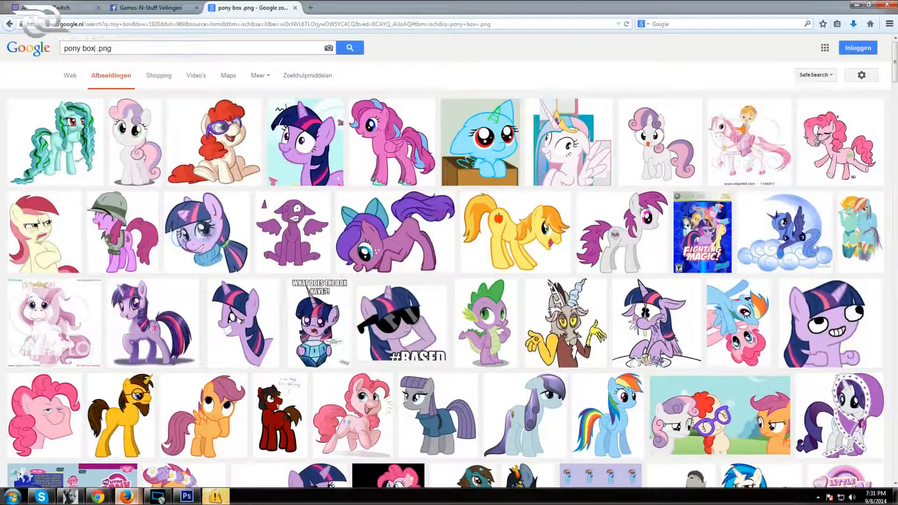
left_click(92, 48)
key("BackSpace")
type("gem")
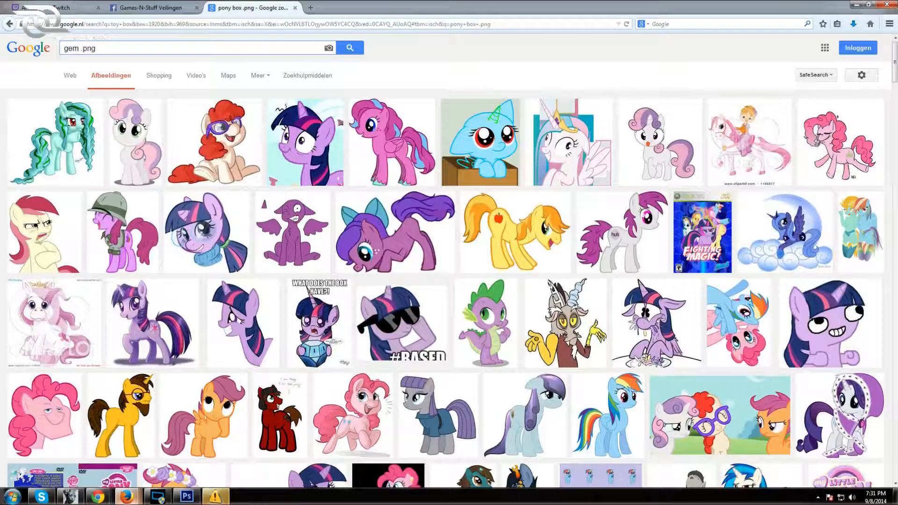
key("Return")
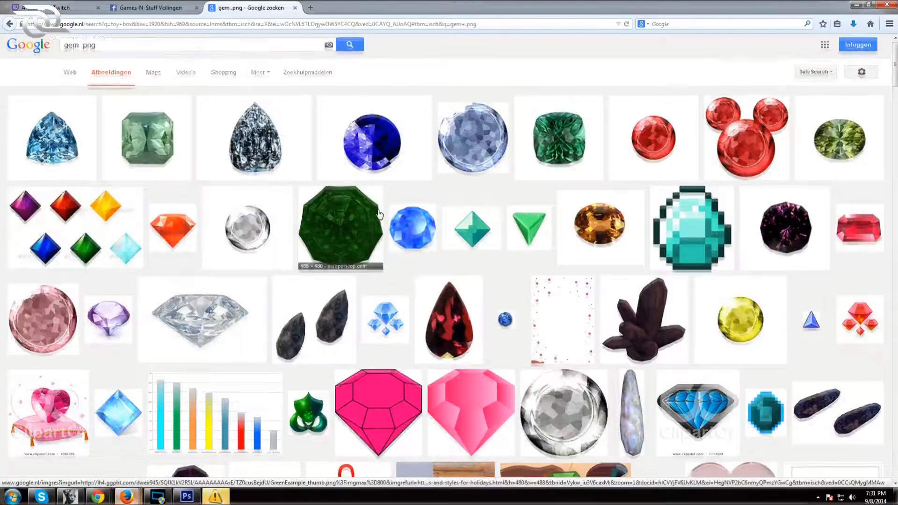
Step: Look through the gem image results for a picture that could serve as a decorative frame
scroll(380, 215, "down", 5)
scroll(379, 215, "down", 2)
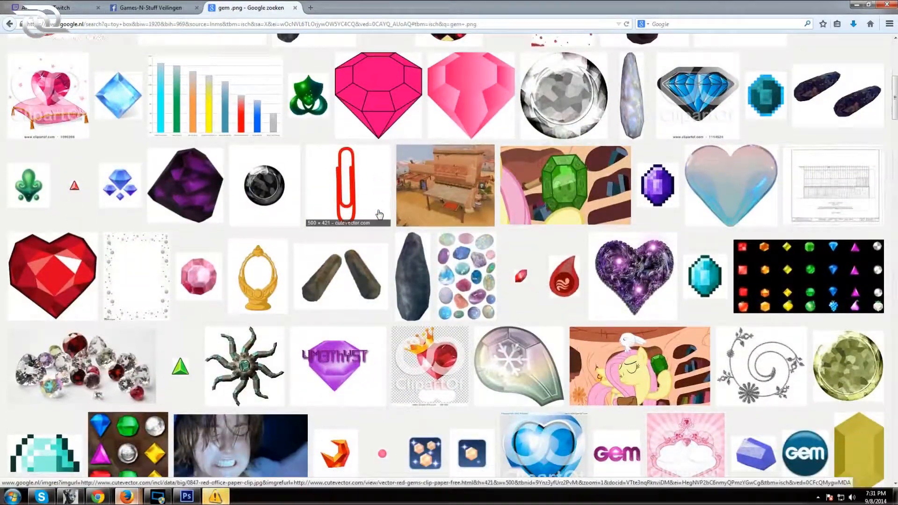
scroll(380, 214, "down", 6)
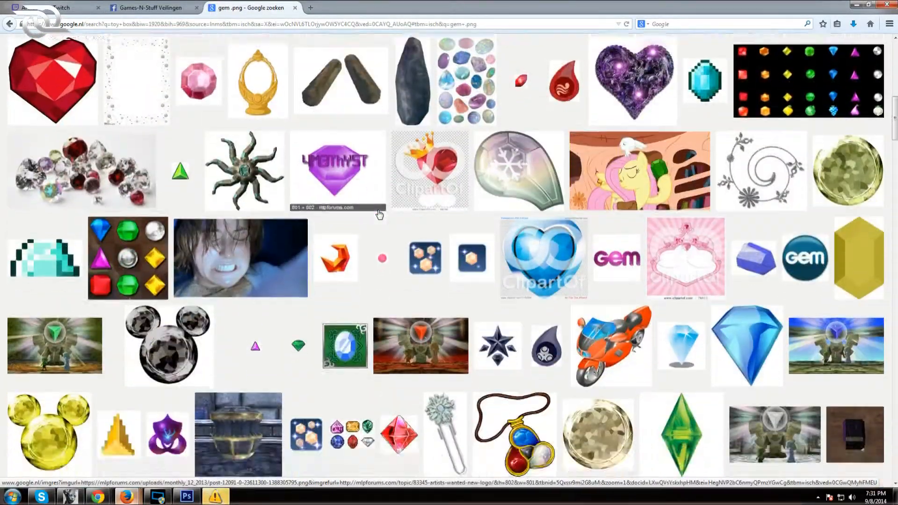
scroll(380, 214, "down", 4)
scroll(379, 215, "up", 2)
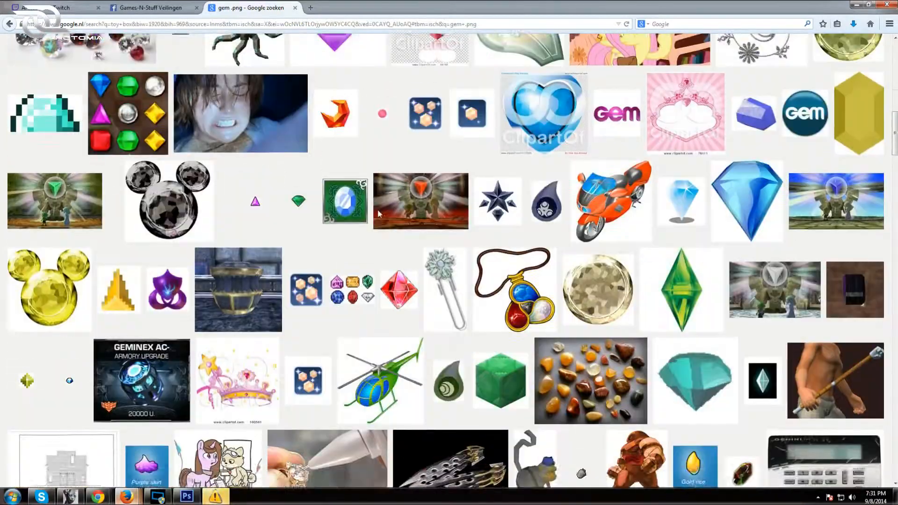
scroll(380, 214, "down", 1)
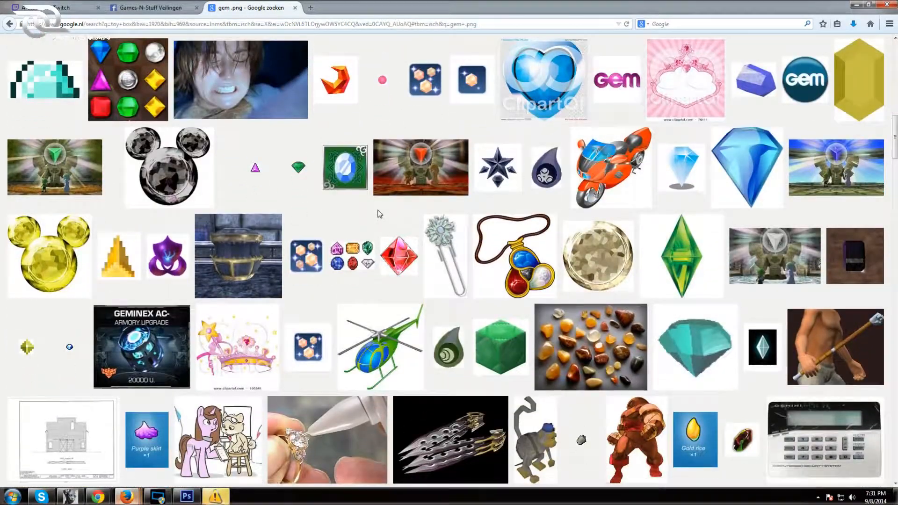
scroll(380, 214, "down", 6)
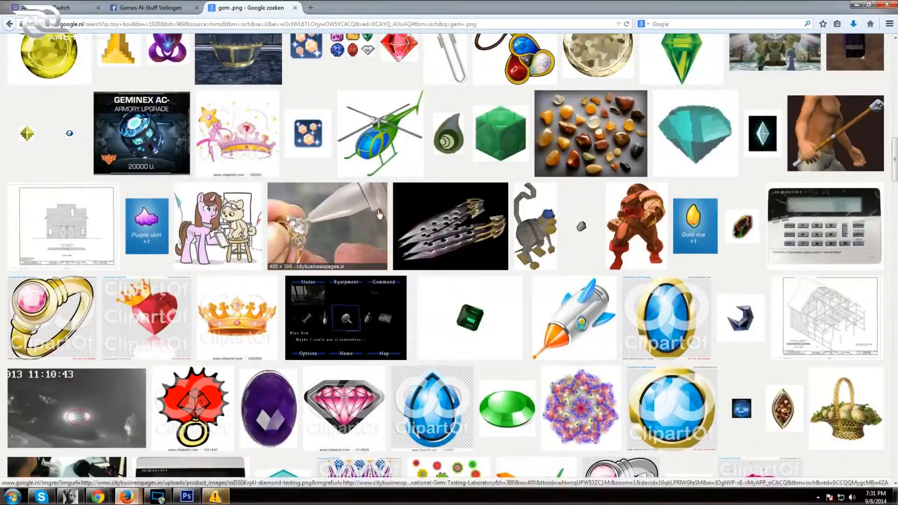
scroll(379, 214, "down", 2)
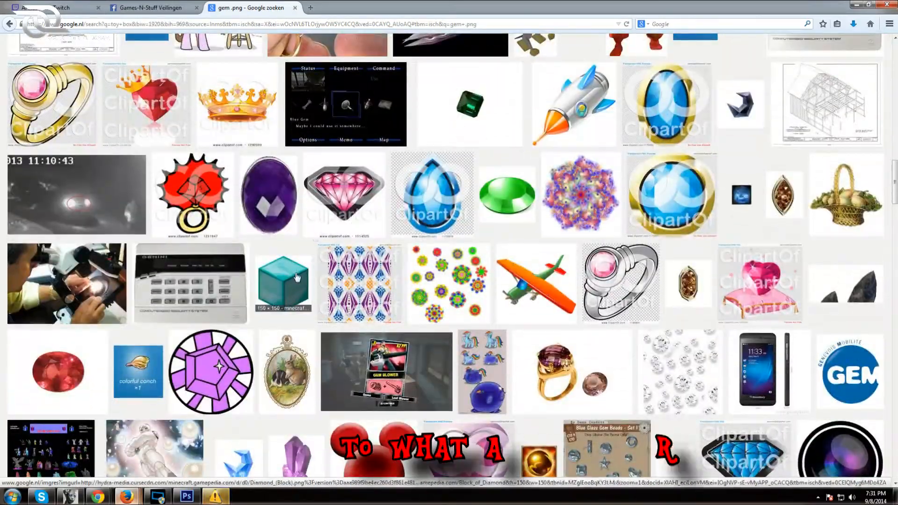
scroll(296, 277, "down", 1)
scroll(296, 277, "down", 3)
scroll(296, 277, "down", 2)
scroll(297, 277, "down", 6)
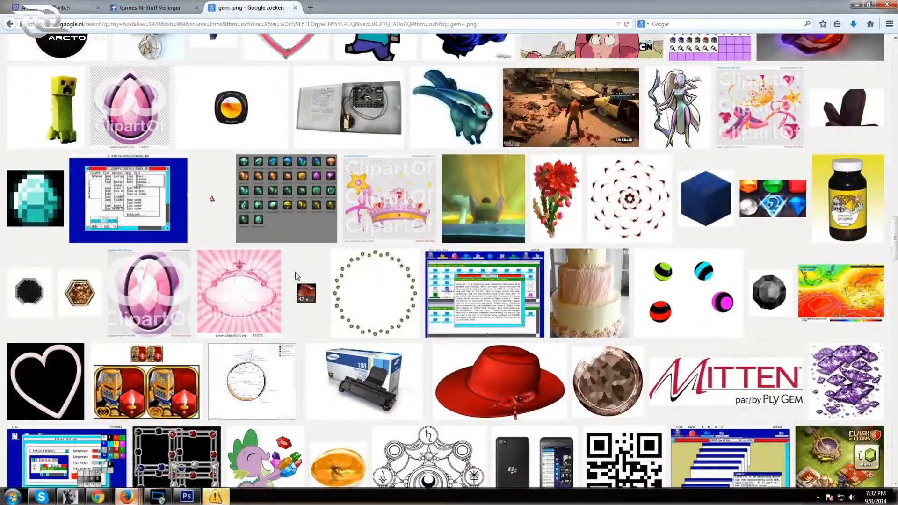
scroll(296, 276, "up", 15)
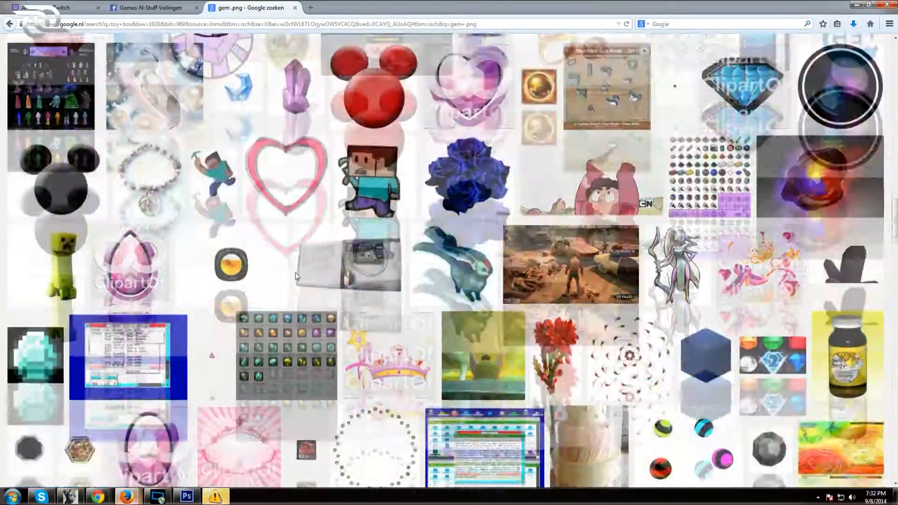
scroll(295, 276, "up", 10)
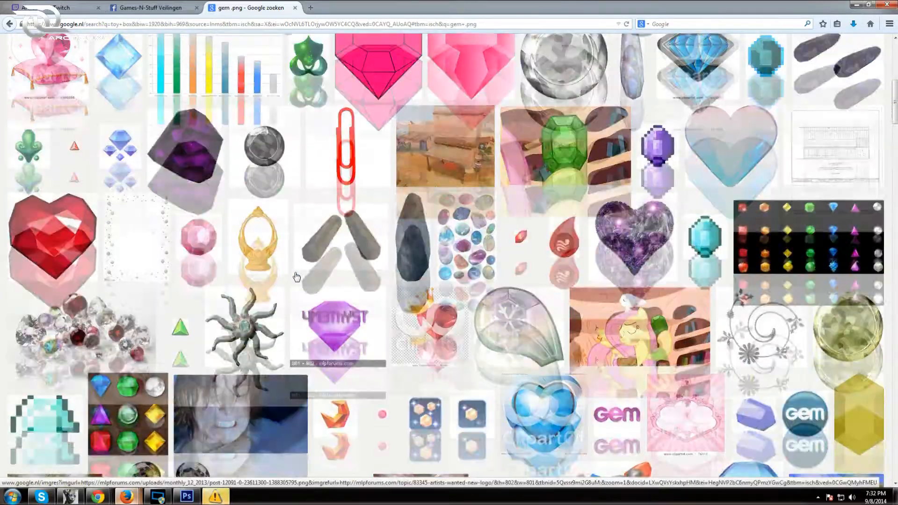
scroll(36, 72, "up", 2)
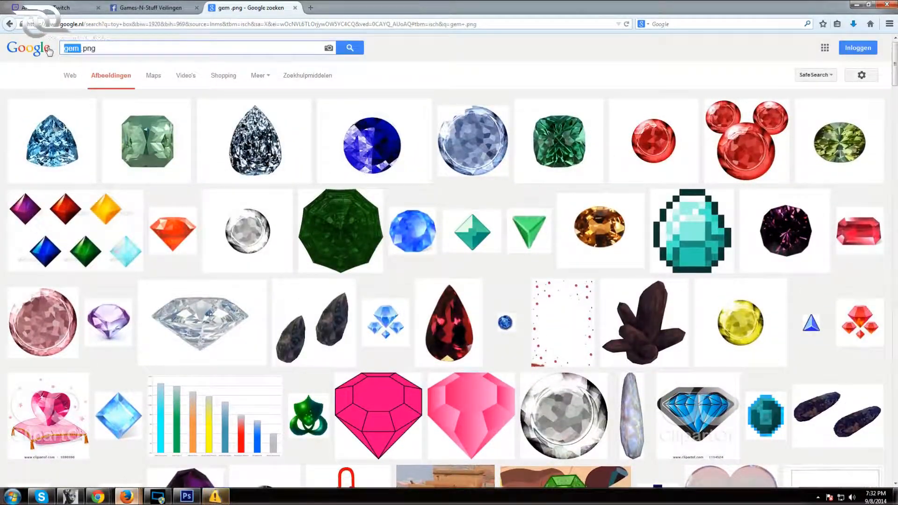
Step: Change the image search to "my little pony.png" and browse the results for a suitable picture
type("my")
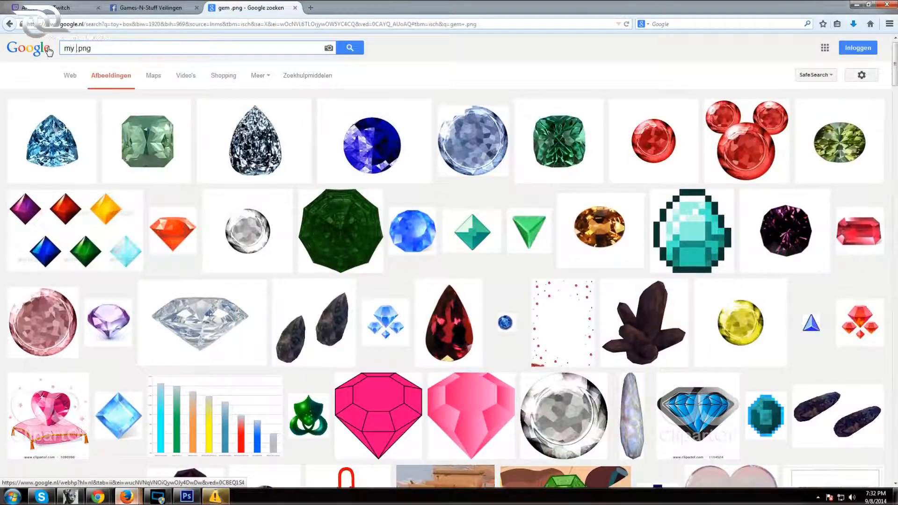
type(" little pony")
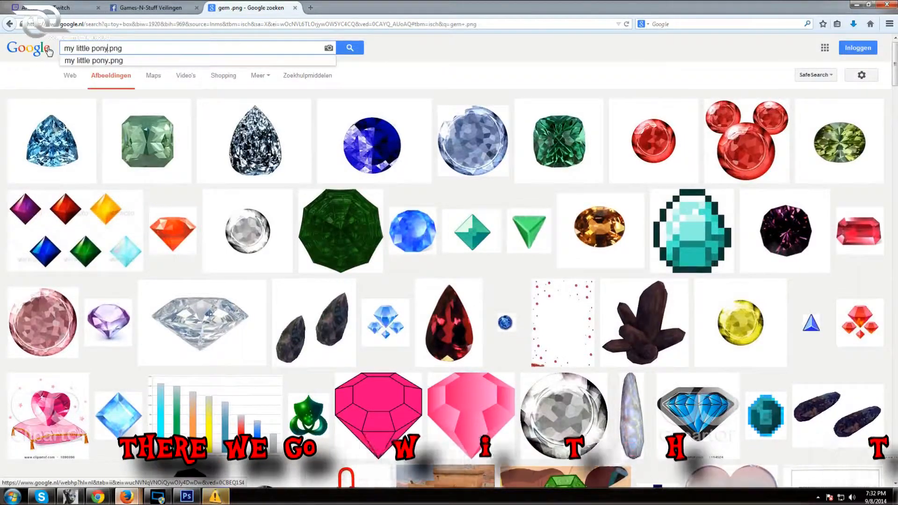
key("Return")
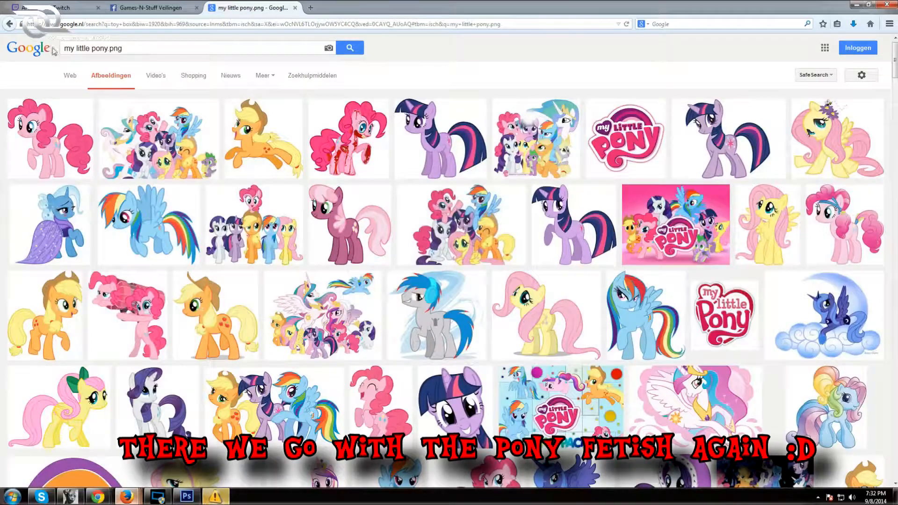
scroll(237, 86, "down", 10)
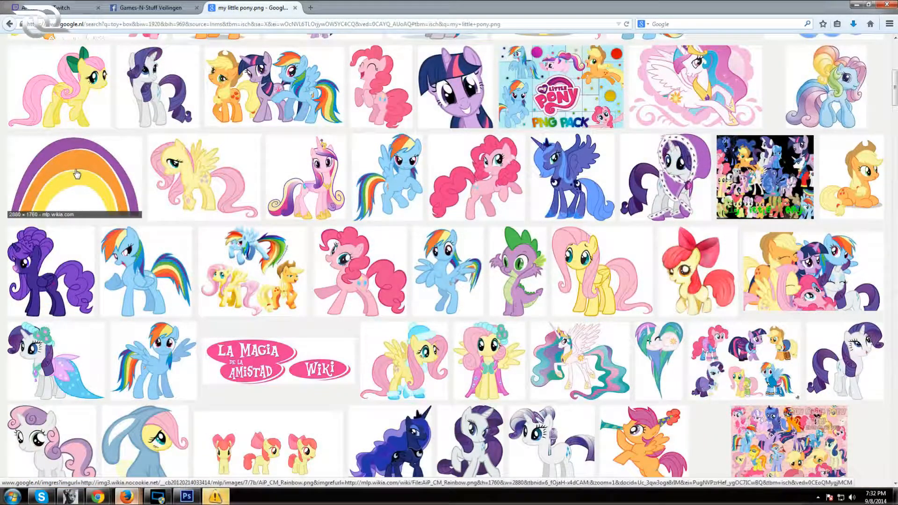
scroll(77, 174, "down", 3)
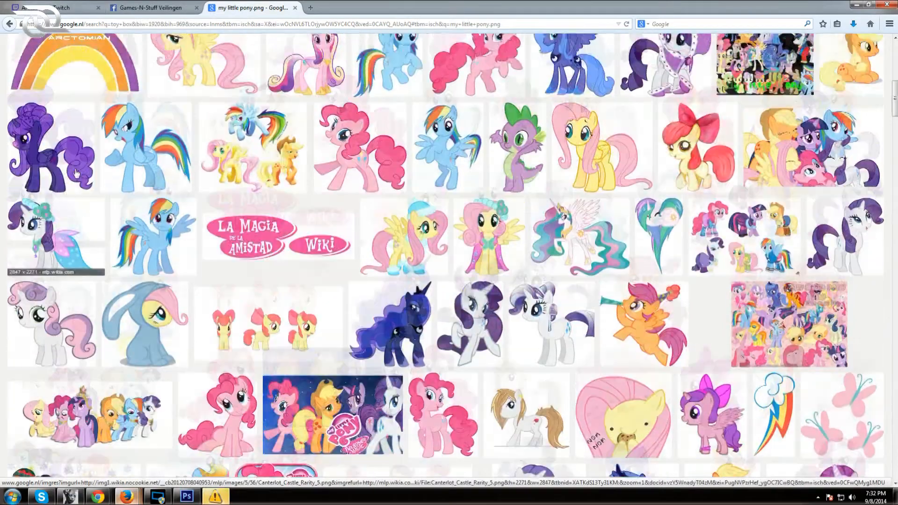
scroll(76, 173, "up", 3)
Step: Preview the purple, orange and yellow rainbow result, and open its related picture of a rainbow standing on clouds
left_click(76, 173)
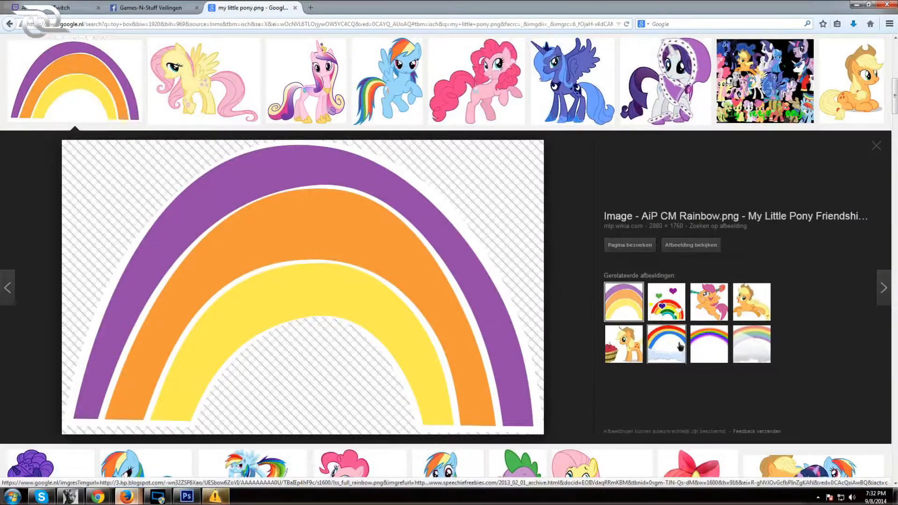
left_click(672, 298)
left_click(667, 351)
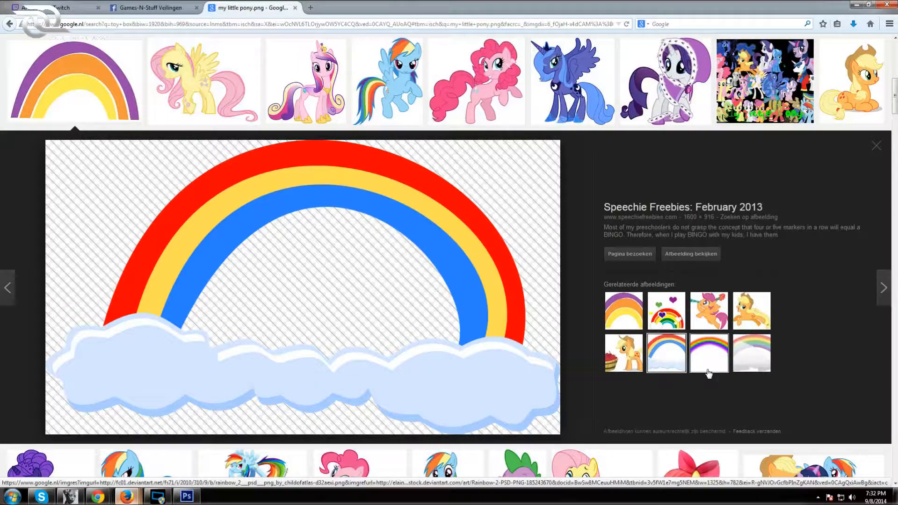
Step: Save the rainbow-and-clouds picture in the bits folder as a PNG image named "cam box"
right_click(350, 294)
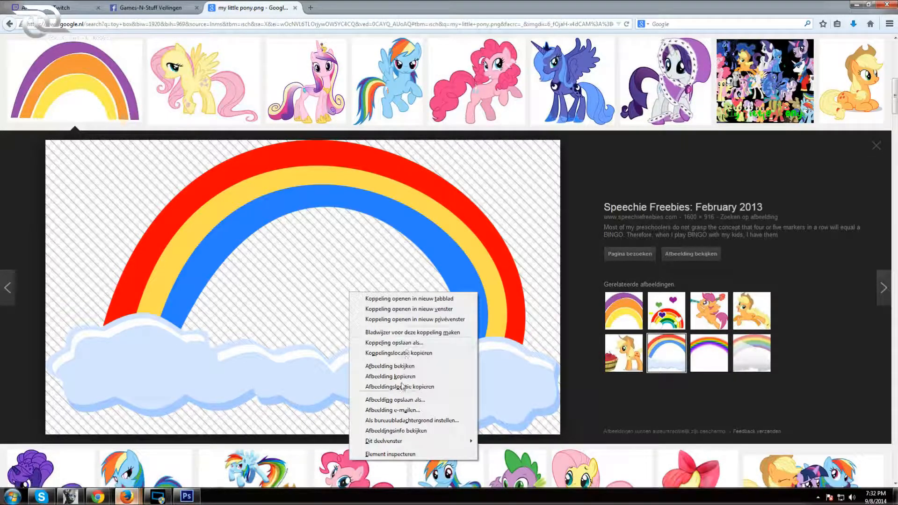
left_click(396, 399)
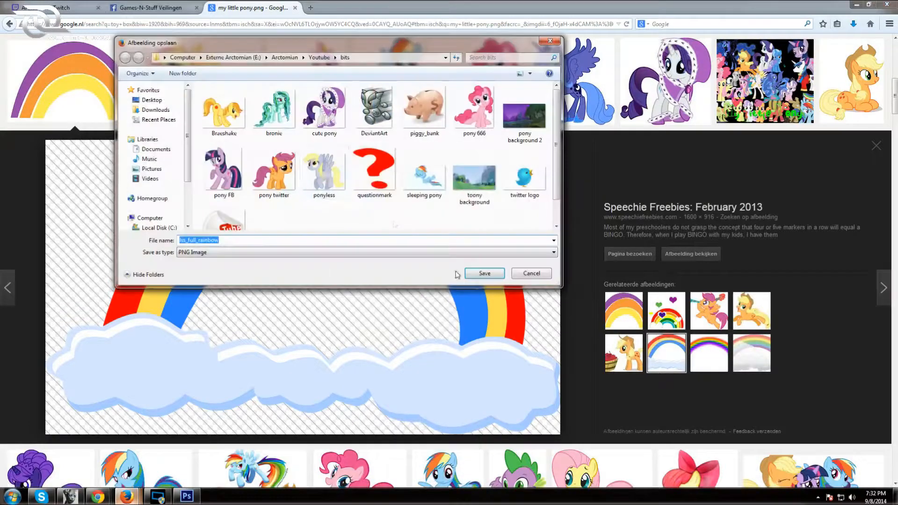
type("cam box")
left_click(483, 274)
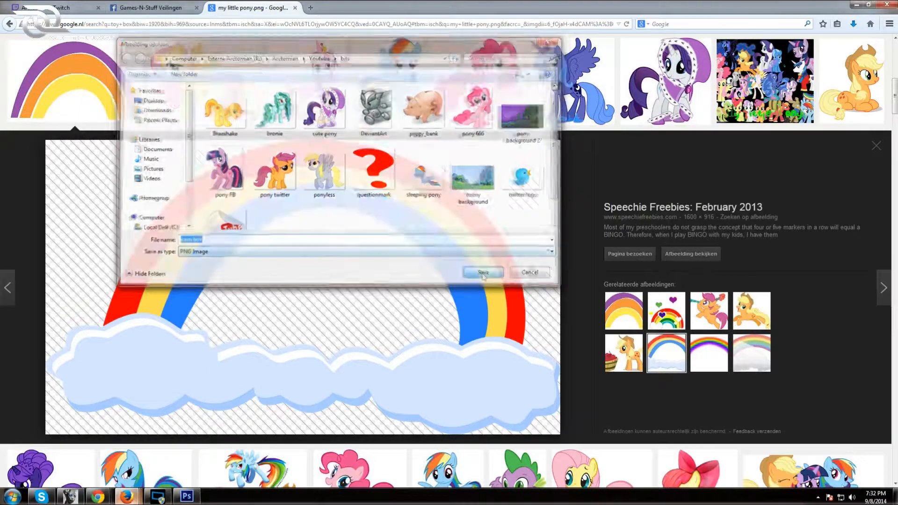
Step: Switch to Photoshop and open the cam box image from the bits folder
left_click(858, 5)
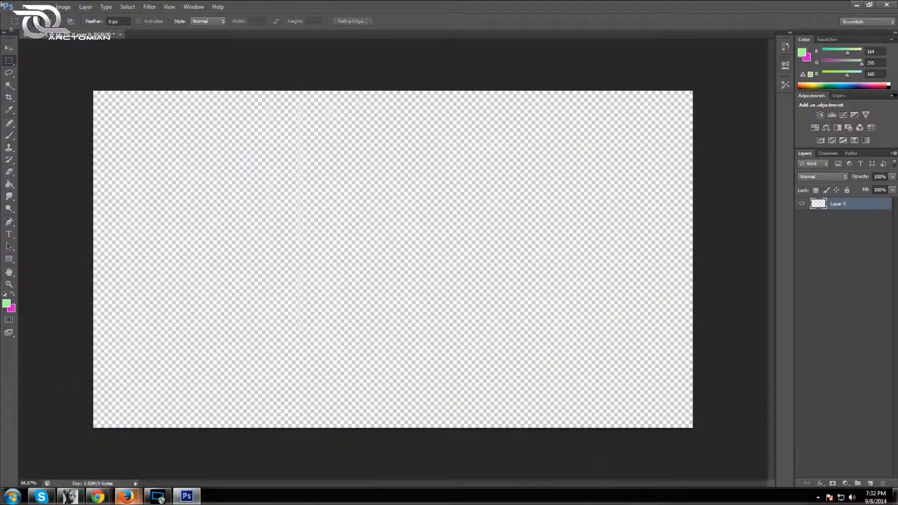
left_click(32, 5)
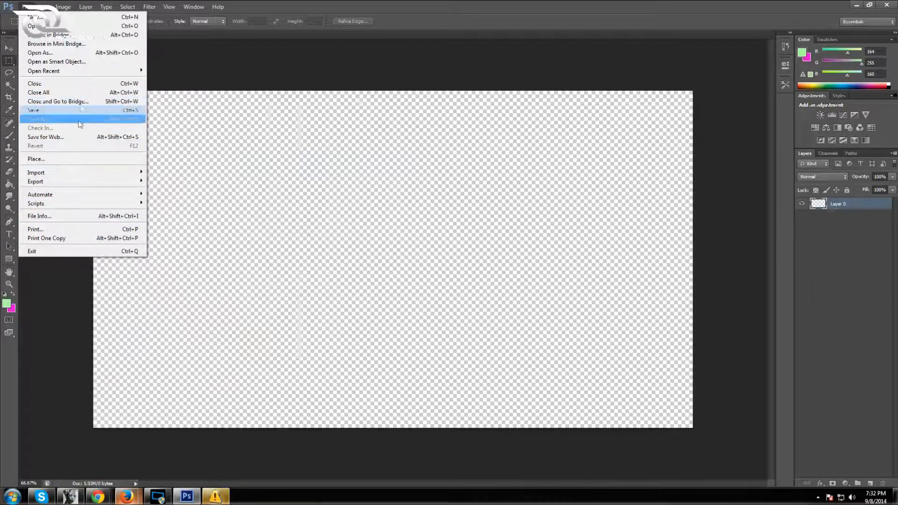
left_click(91, 27)
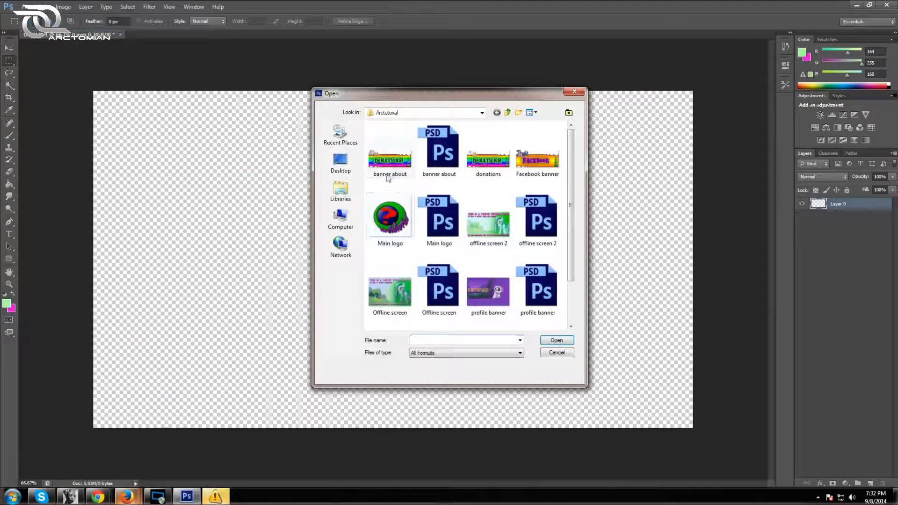
left_click(508, 112)
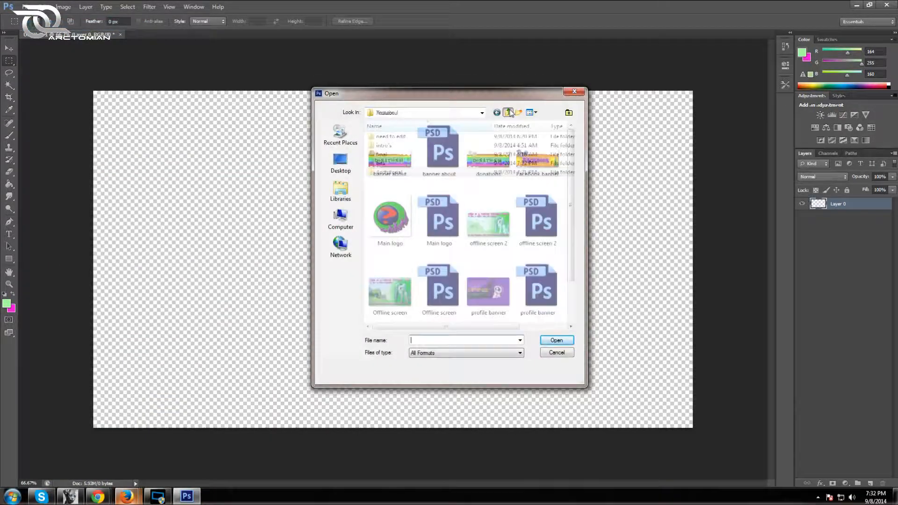
double_click(401, 163)
left_click(488, 149)
left_click(561, 340)
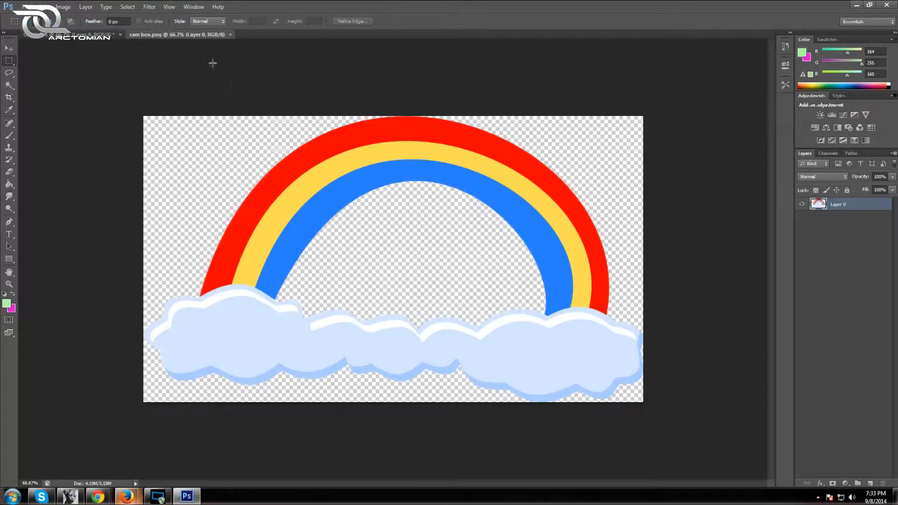
Step: Copy the rainbow picture from a floating window onto the blank canvas, close its source document and align it with the canvas's lower-left corner
left_click_drag(199, 37, 448, 136)
key("v")
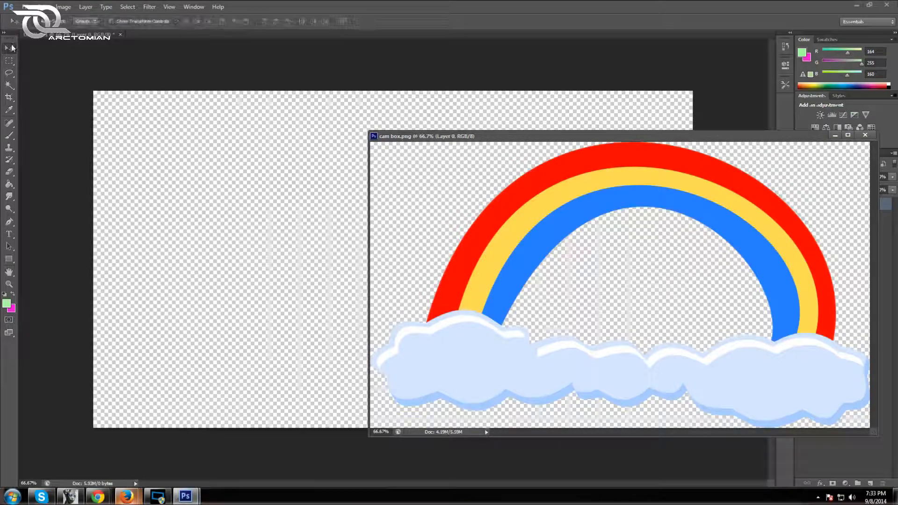
left_click_drag(580, 285, 317, 248)
left_click_drag(521, 143, 623, 177)
left_click(697, 172)
left_click_drag(411, 194, 389, 230)
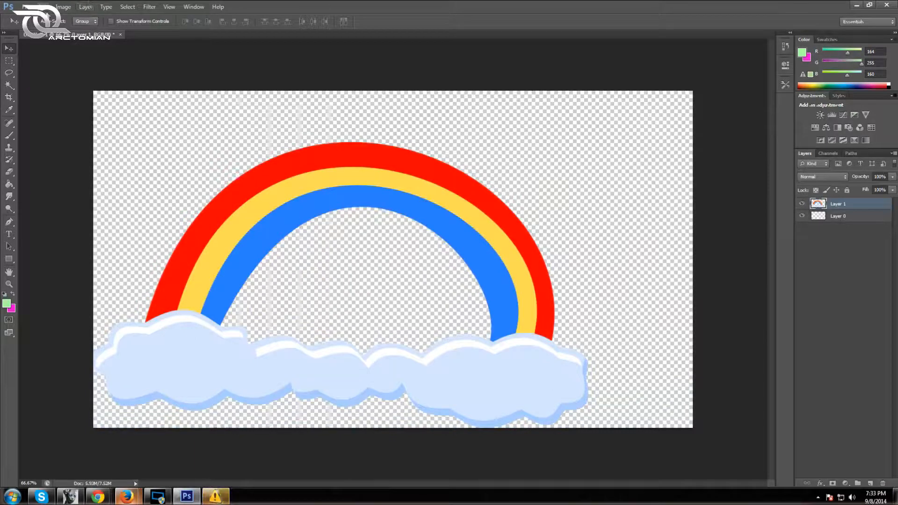
Step: Scale the rainbow to about 27% width and 33% height and place it in the canvas's lower-left corner
left_click(40, 7)
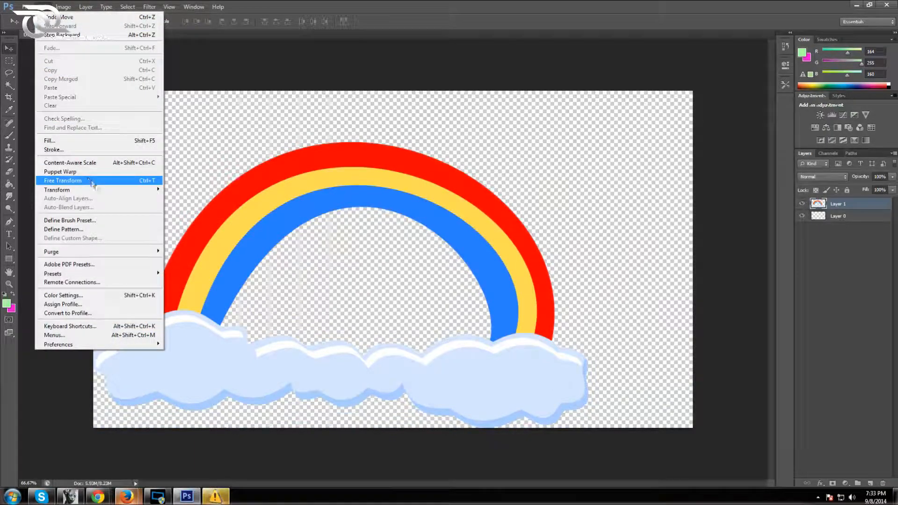
mouse_move(138, 191)
left_click(187, 199)
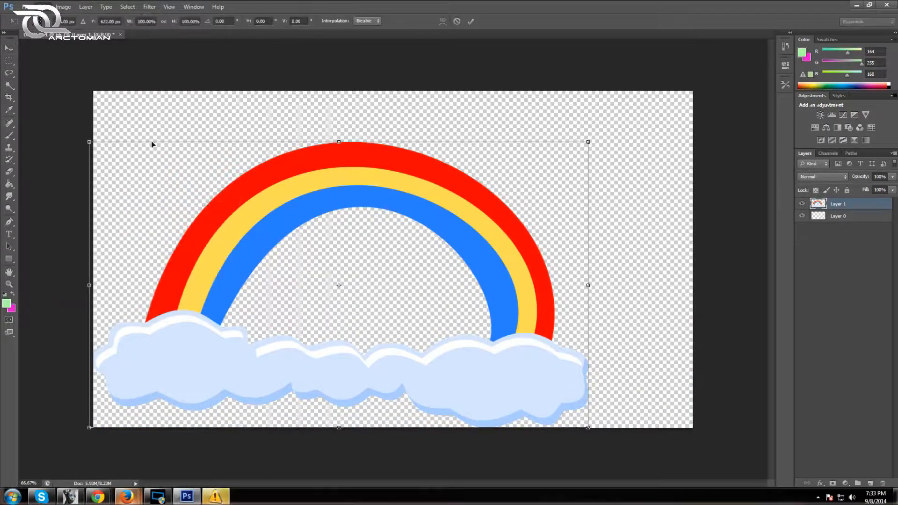
left_click_drag(89, 141, 135, 352)
left_click_drag(236, 337, 227, 336)
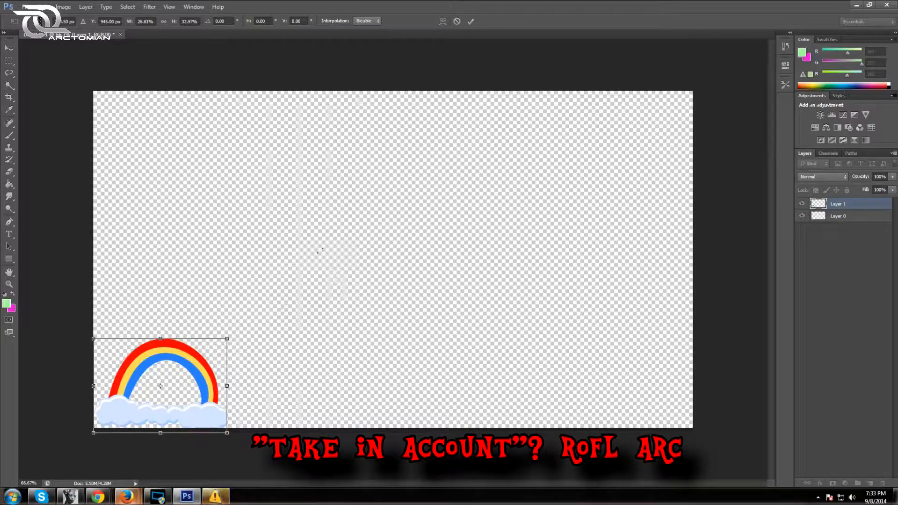
left_click(471, 21)
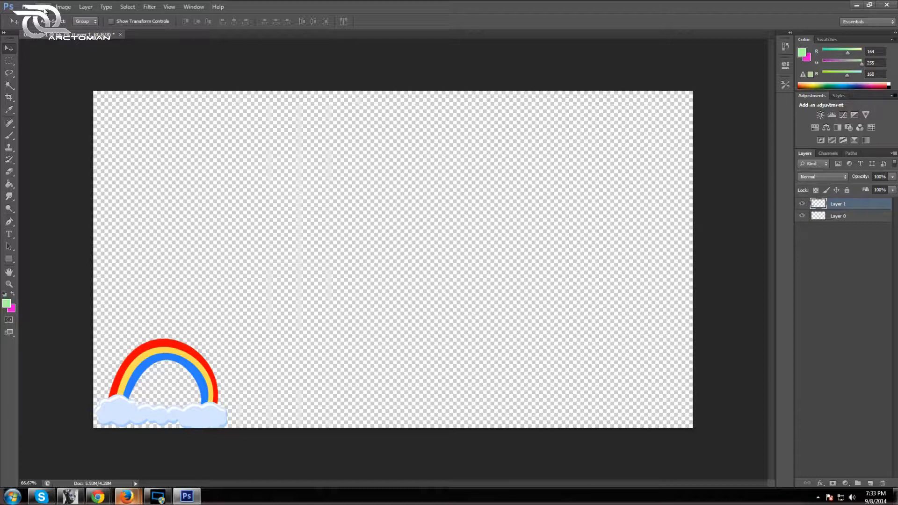
Step: Rename the rainbow layer "cam border"
double_click(837, 205)
type("cam border")
key("Return")
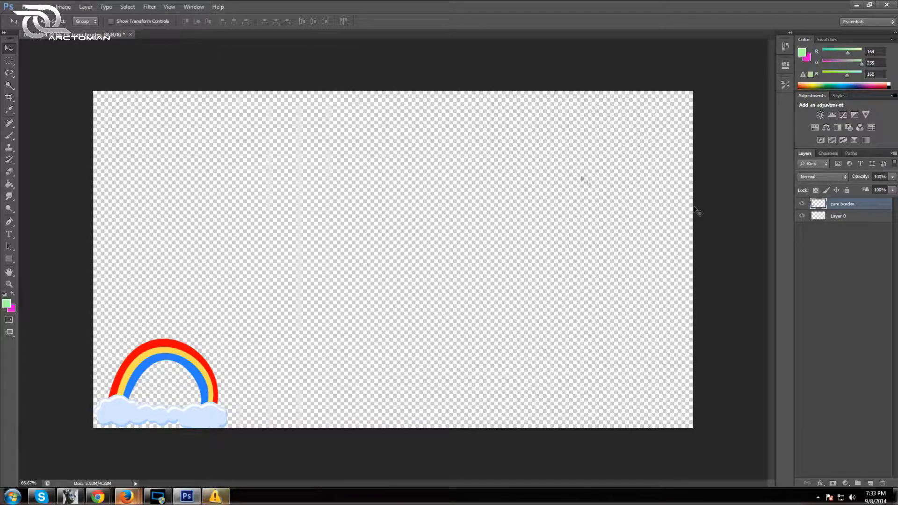
Step: Distort the rainbow on the cam border layer, pulling its upper corners inward and raising its base to the canvas's lower edge
left_click(28, 6)
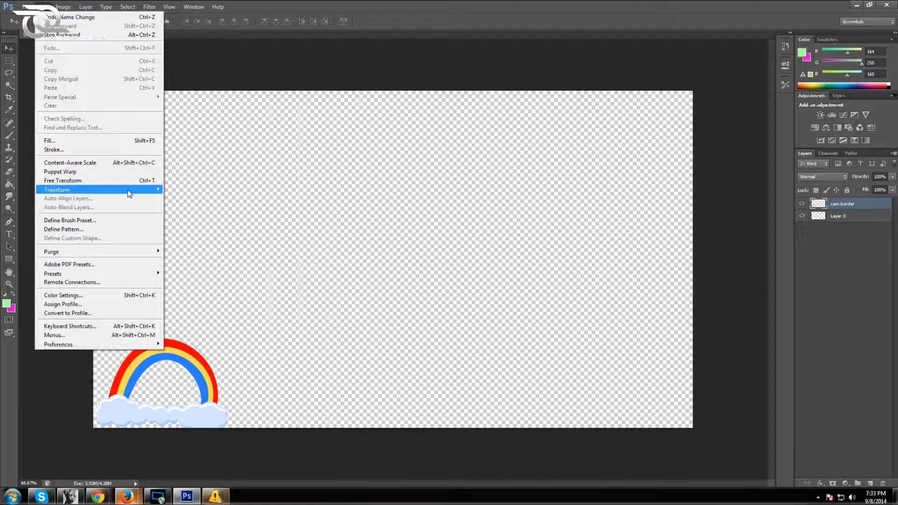
mouse_move(128, 189)
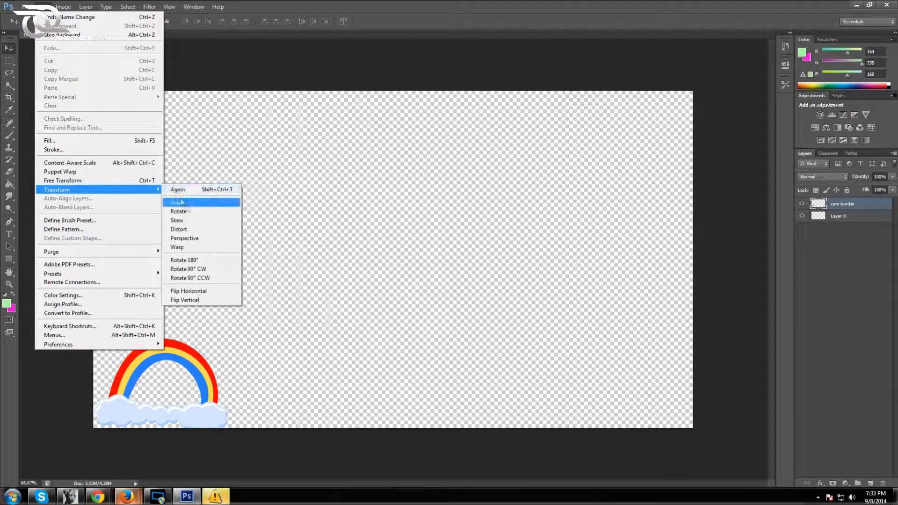
left_click(193, 230)
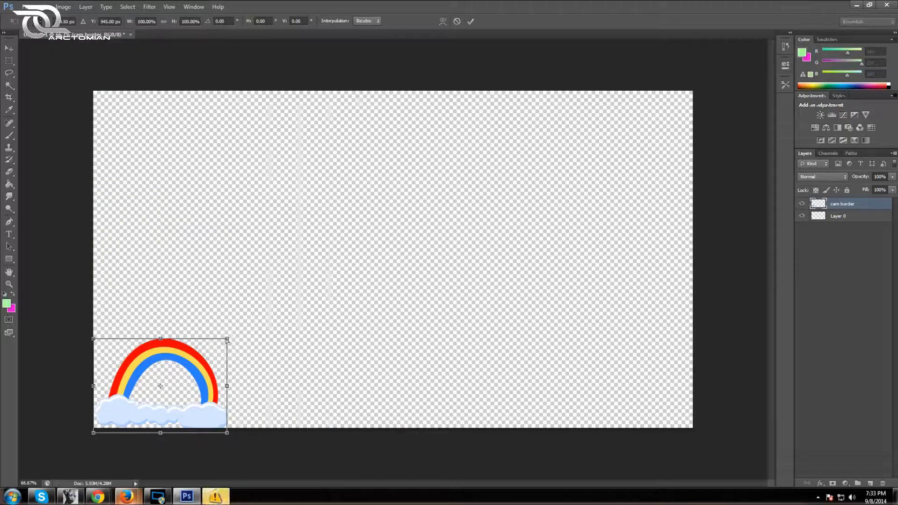
mouse_move(229, 340)
left_mouse_down()
mouse_move(231, 327)
mouse_move(212, 343)
left_mouse_up()
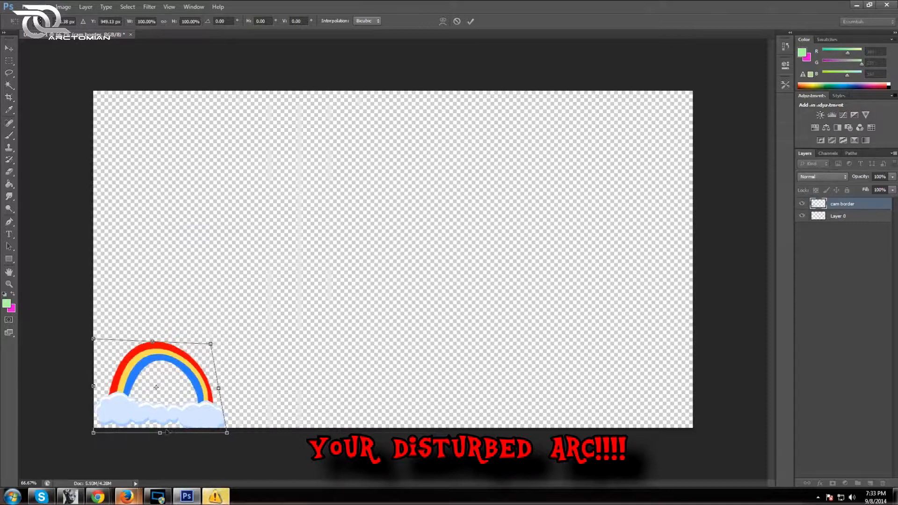
left_click_drag(160, 433, 159, 428)
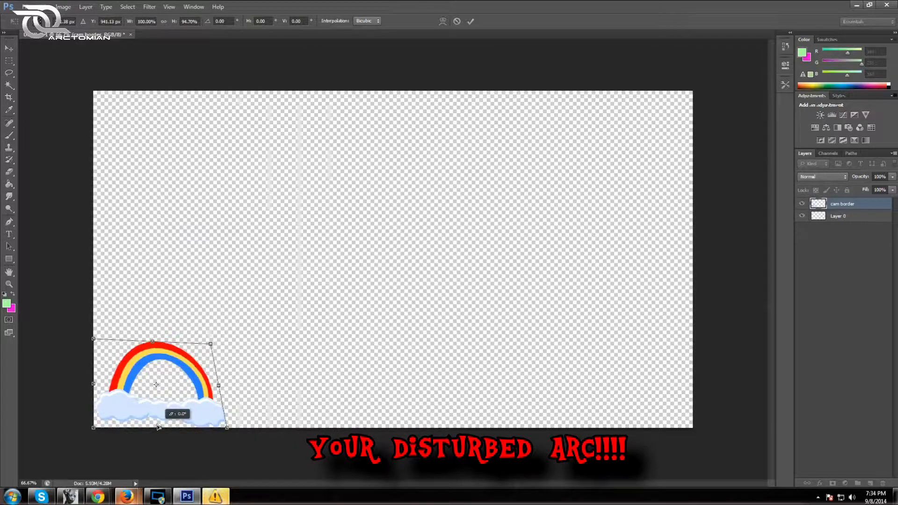
left_click_drag(95, 388, 107, 328)
left_click(472, 22)
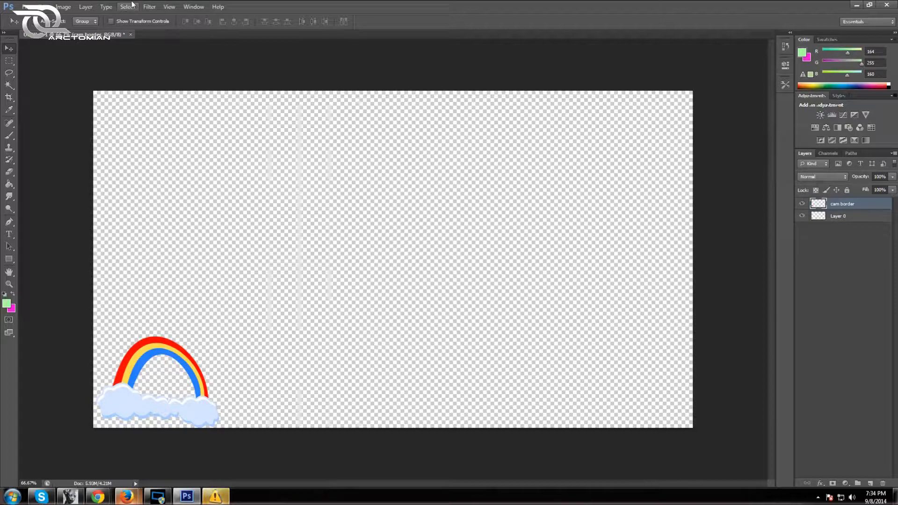
Step: Open the ponyless image from the bits folder and copy the pony onto the overlay canvas from a floating window
left_click(27, 6)
left_click(35, 26)
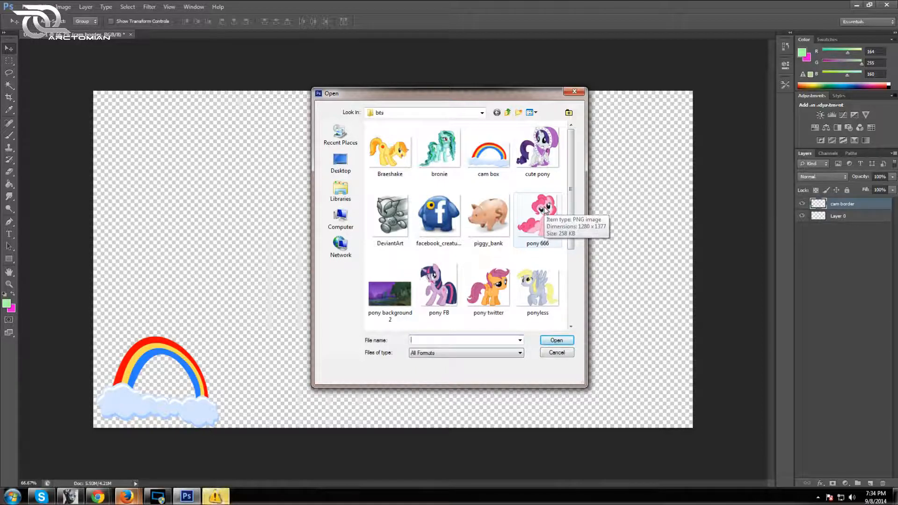
left_click(538, 289)
left_click(556, 341)
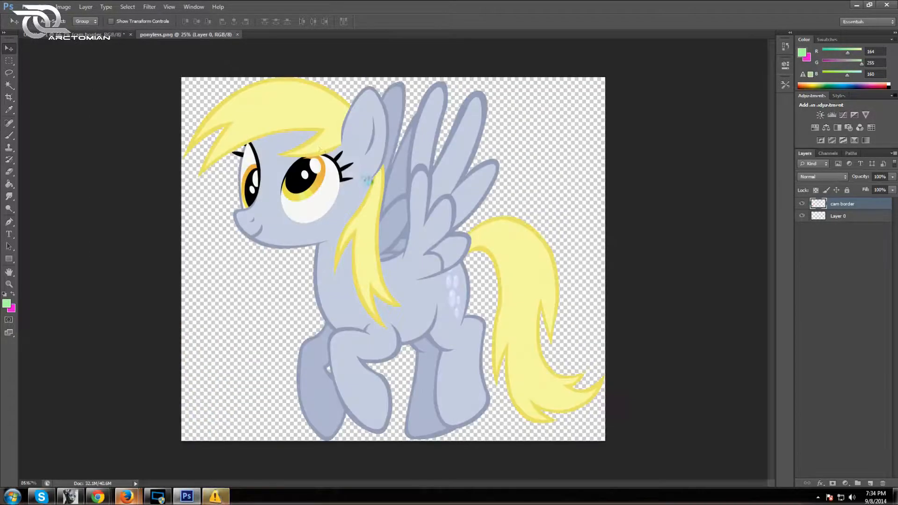
left_click_drag(165, 40, 460, 86)
left_click_drag(545, 260, 304, 238)
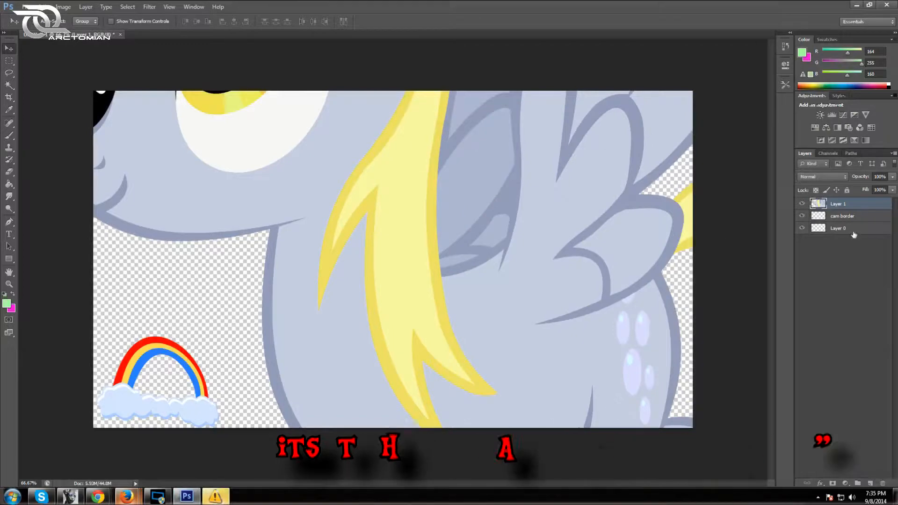
Step: Rename the new pony layer "pony 1"
double_click(839, 206)
left_click(842, 171)
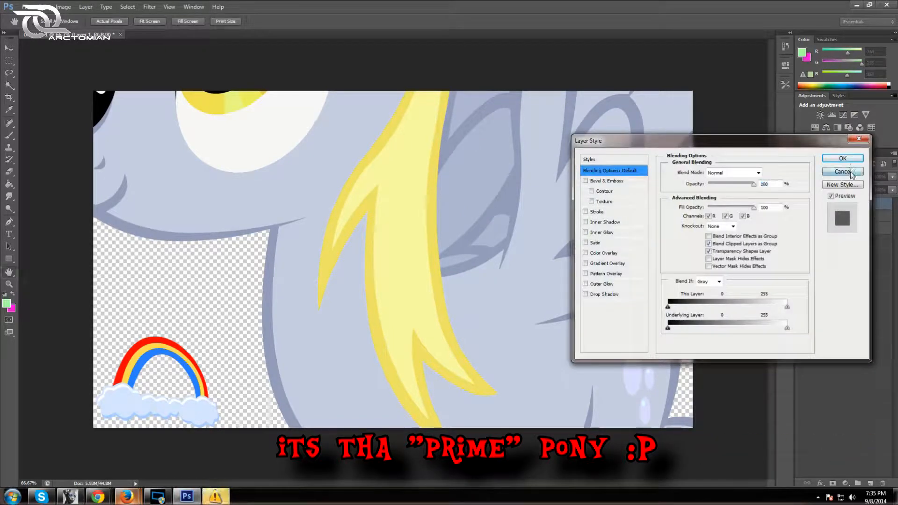
key("v")
double_click(838, 204)
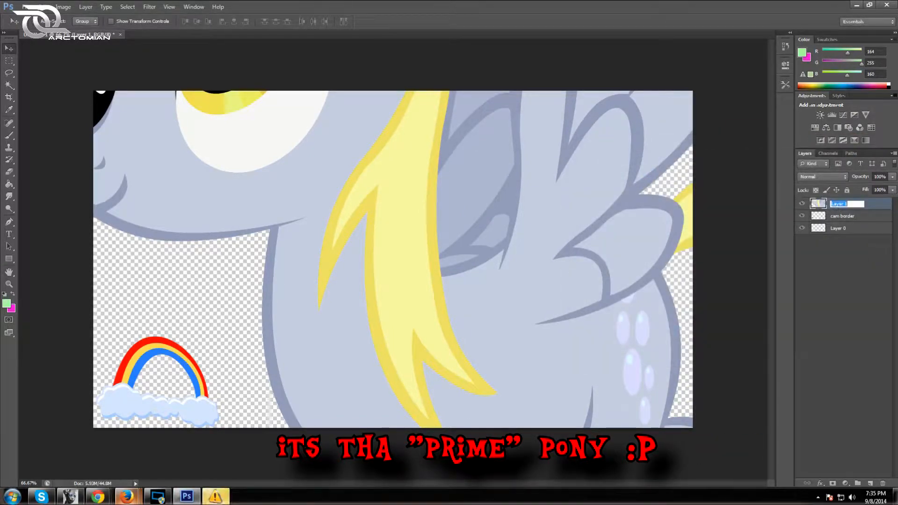
type("pony 1")
key("Return")
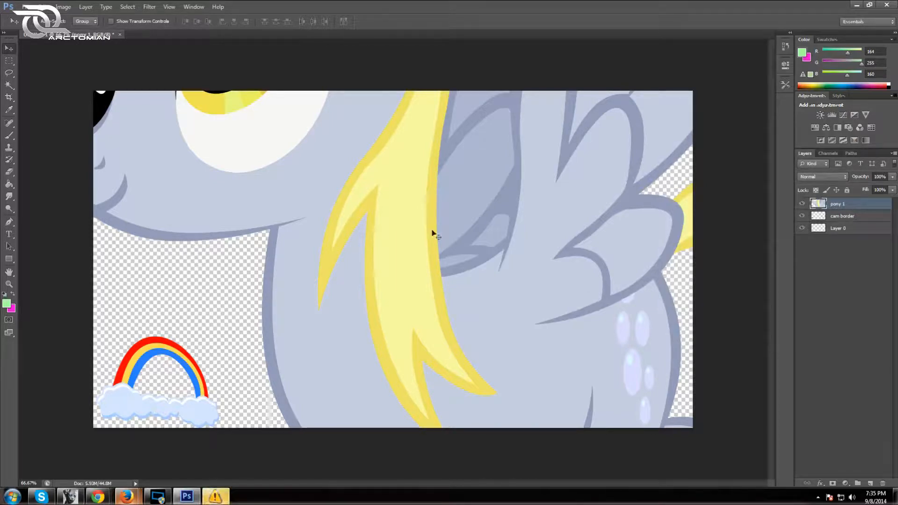
Step: Scale the pony 1 layer to about 5% and place it in the canvas's upper-right corner
left_click(25, 6)
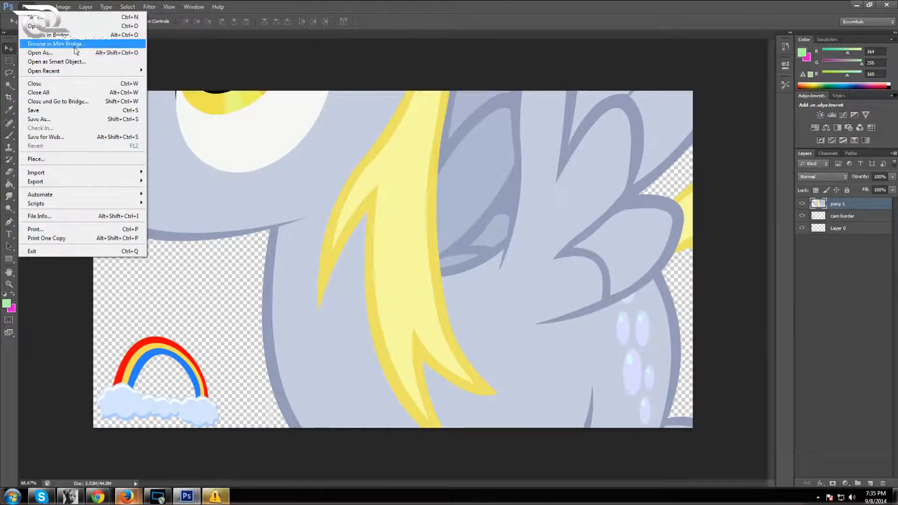
mouse_move(41, 7)
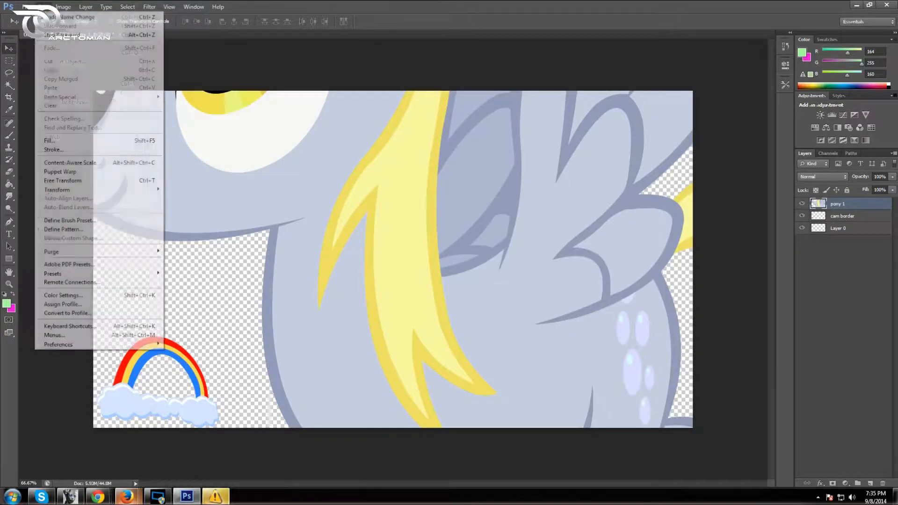
mouse_move(108, 192)
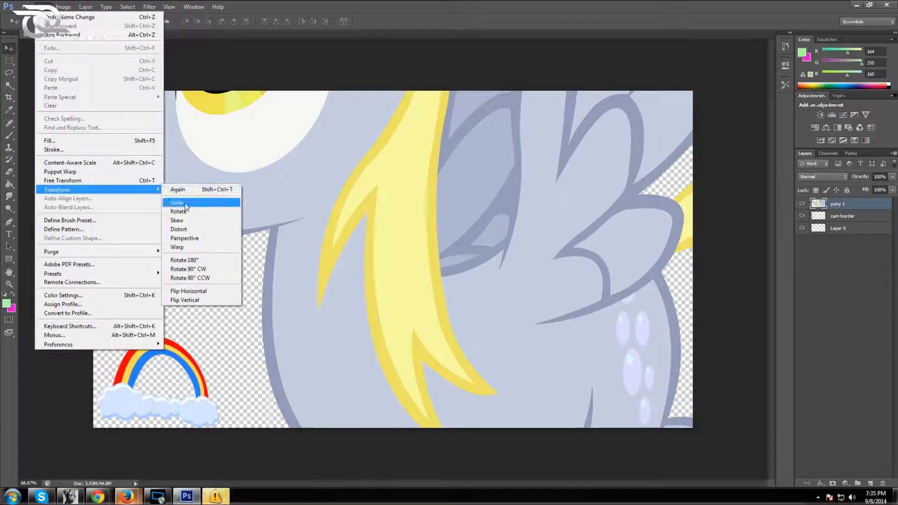
left_click(180, 201)
left_click_drag(82, 71, 249, 373)
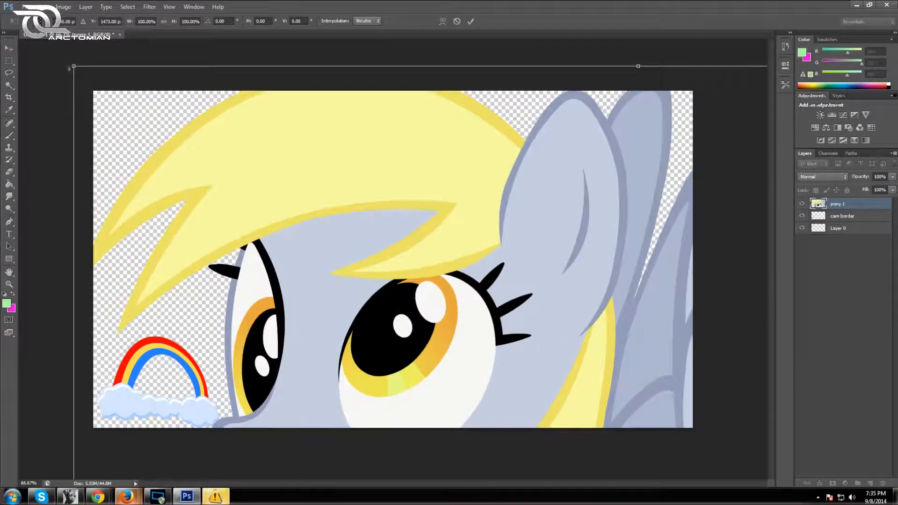
left_click_drag(74, 66, 569, 368)
left_click_drag(503, 311, 303, 193)
left_click_drag(272, 106, 477, 314)
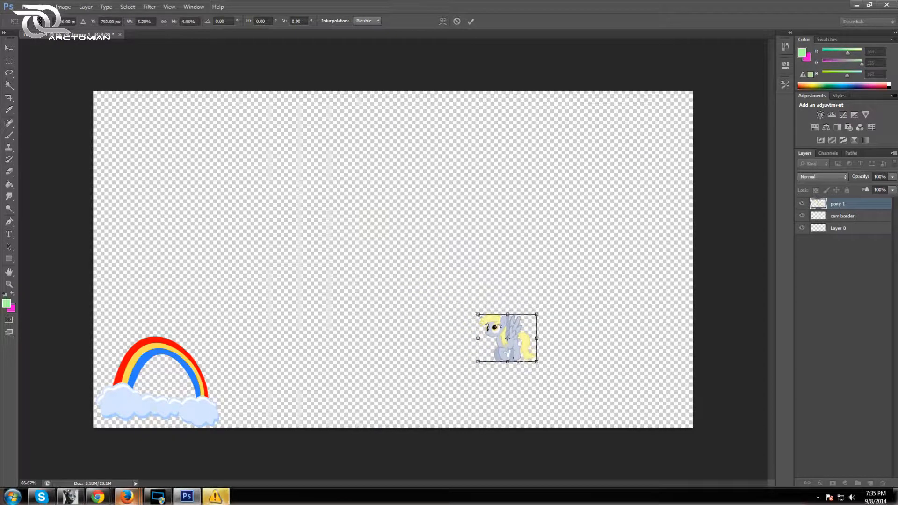
key("Return")
left_click_drag(501, 349, 659, 130)
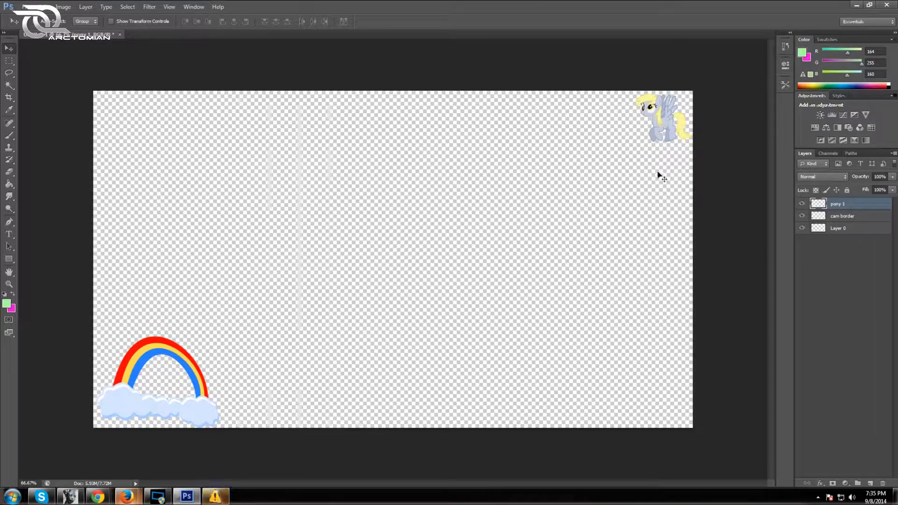
Step: Open the sleeping pony image from the bits folder
left_click(26, 7)
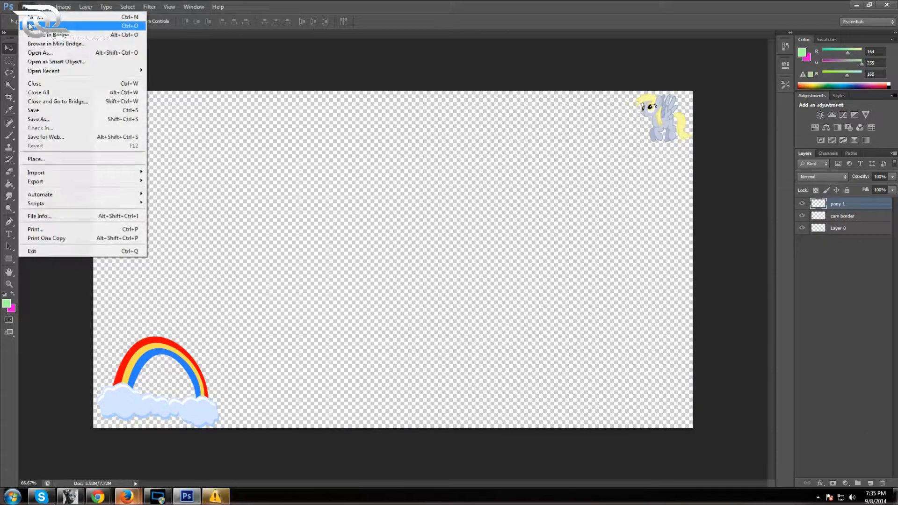
left_click(33, 24)
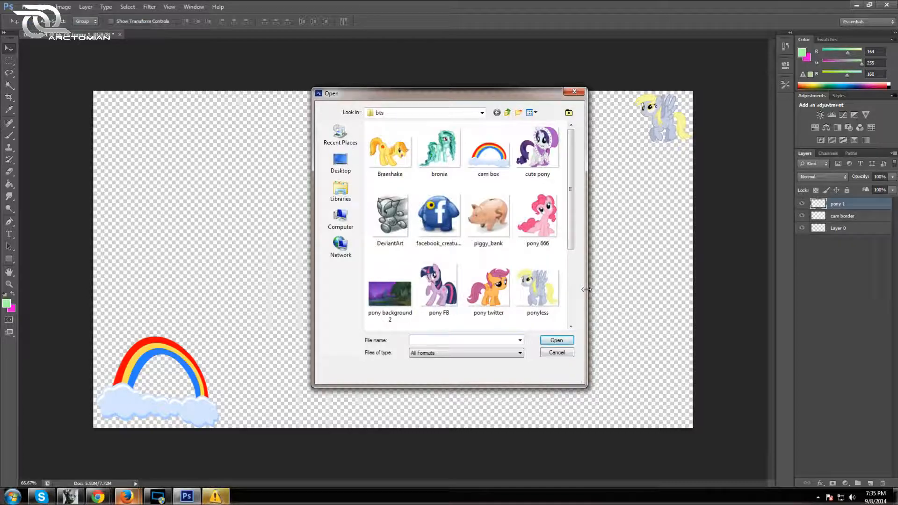
mouse_move(127, 497)
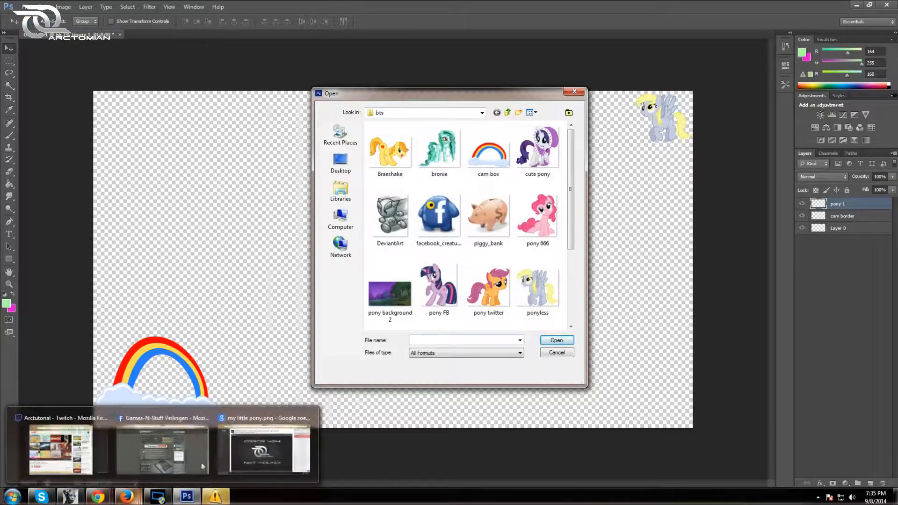
left_click_drag(569, 191, 565, 224)
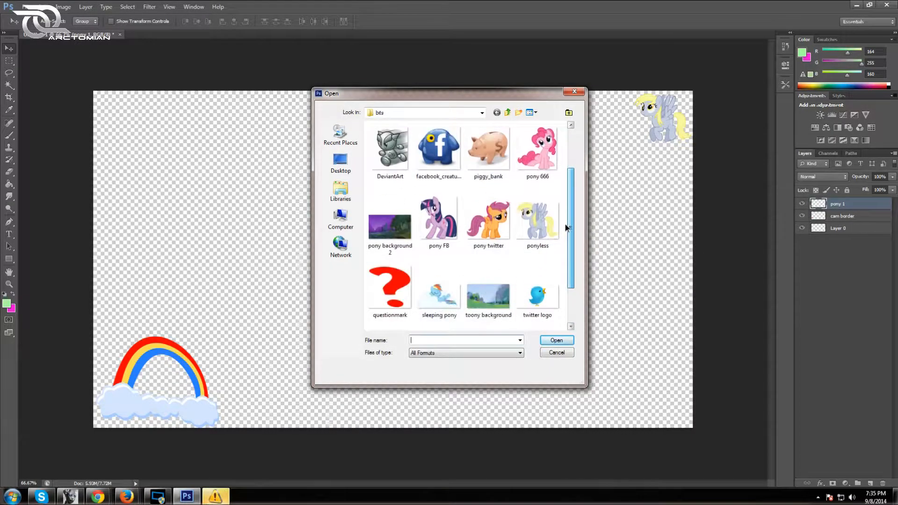
left_click(439, 266)
left_click(563, 342)
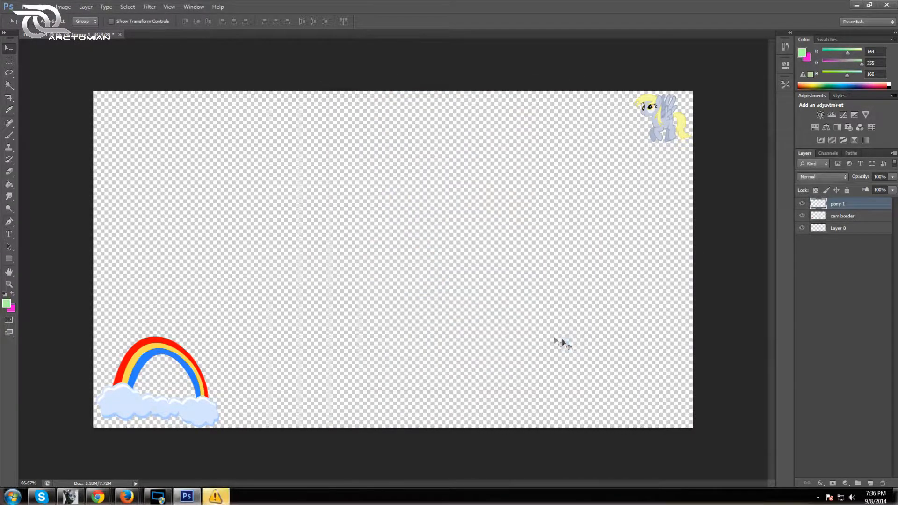
Step: Copy the sleeping pony from a floating window onto the overlay canvas, close its source document and move the pony near the canvas's centre
left_click_drag(185, 39, 377, 127)
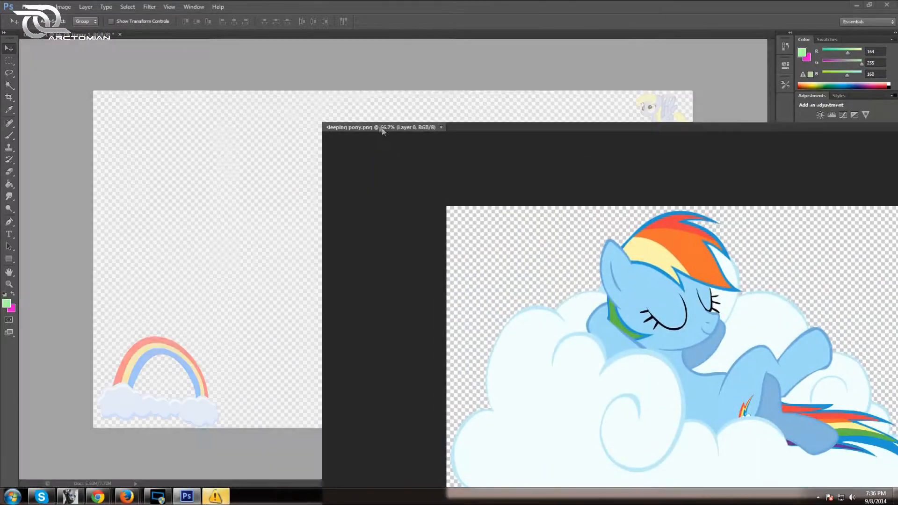
left_click_drag(489, 279, 263, 342)
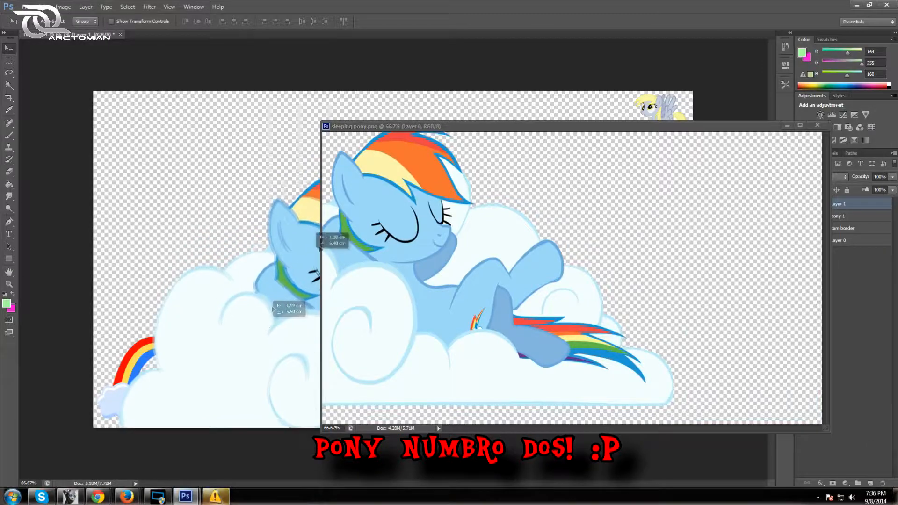
left_click(818, 125)
left_click_drag(355, 312, 369, 260)
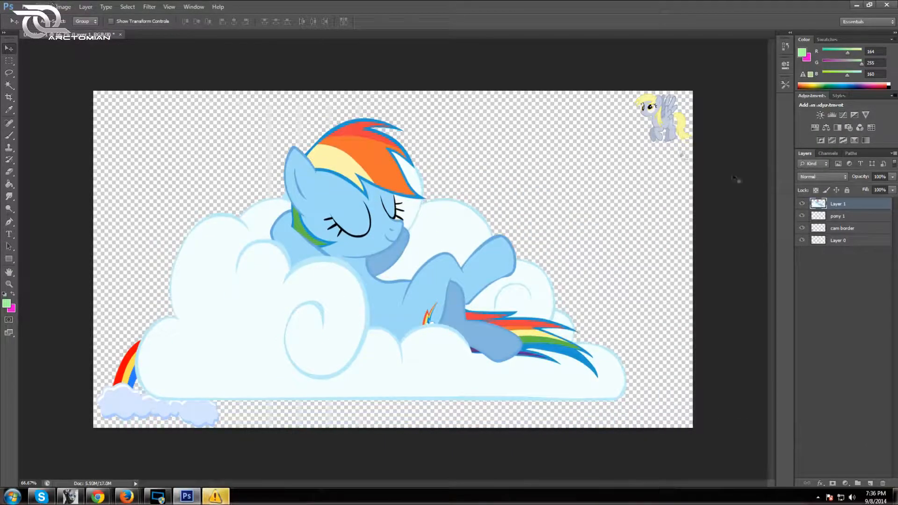
Step: Rename the sleeping pony's layer "pony 2"
double_click(831, 203)
type("p")
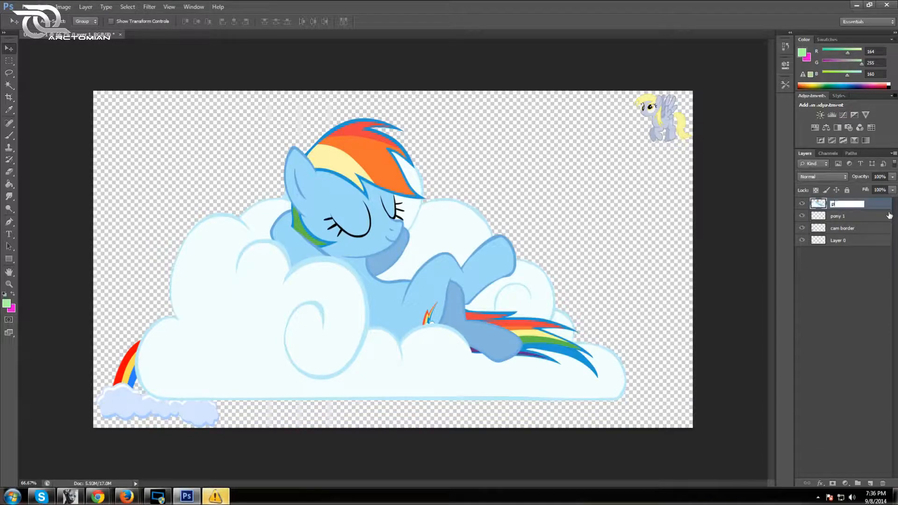
type("ony 2")
key("Return")
Step: Scale the pony 2 layer to about 20% width and 18% height and place it in the canvas's lower-right corner
left_click(43, 6)
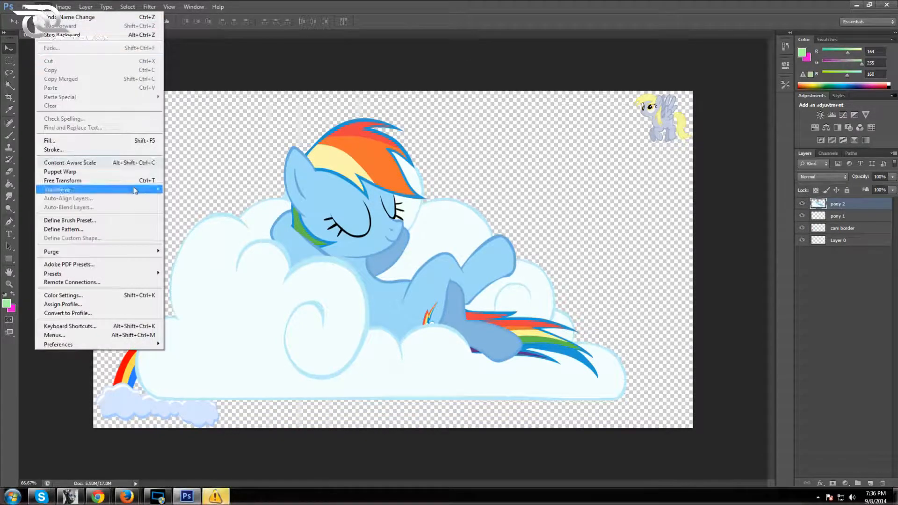
mouse_move(159, 189)
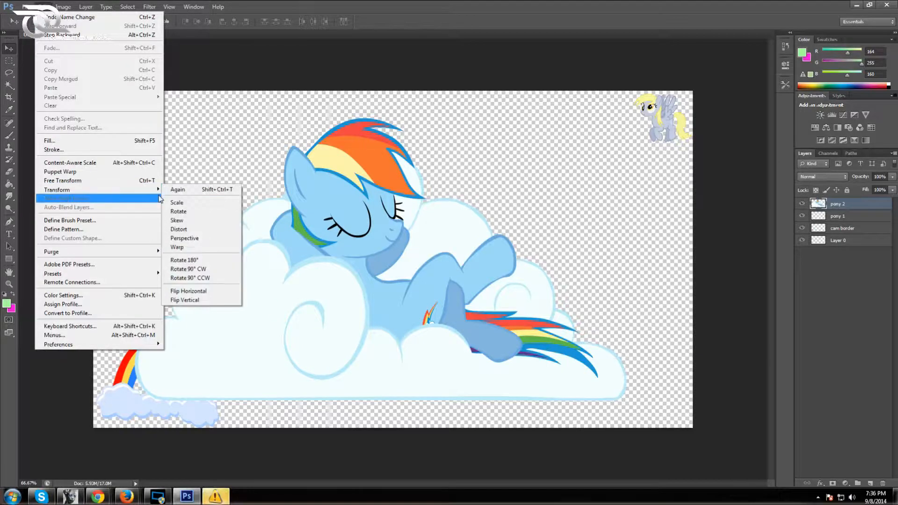
left_click(186, 204)
left_click_drag(131, 113, 526, 345)
left_click_drag(556, 373, 606, 391)
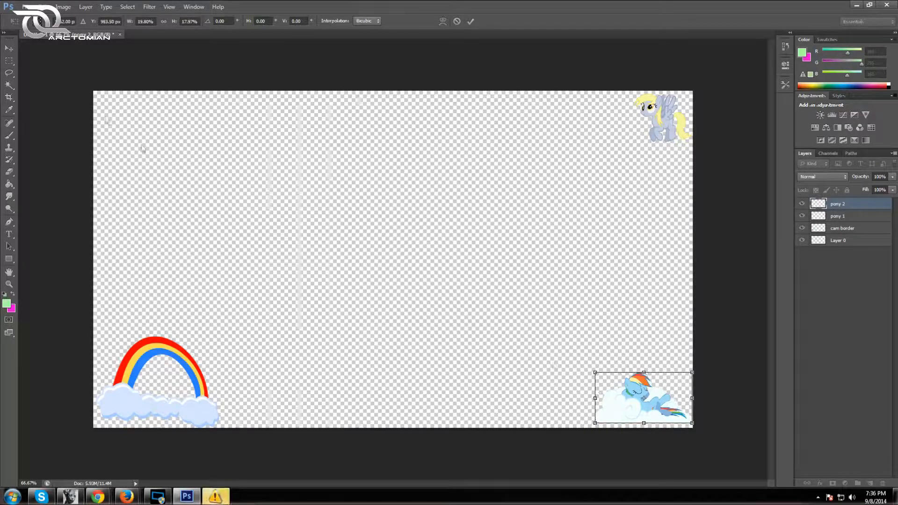
left_click(471, 21)
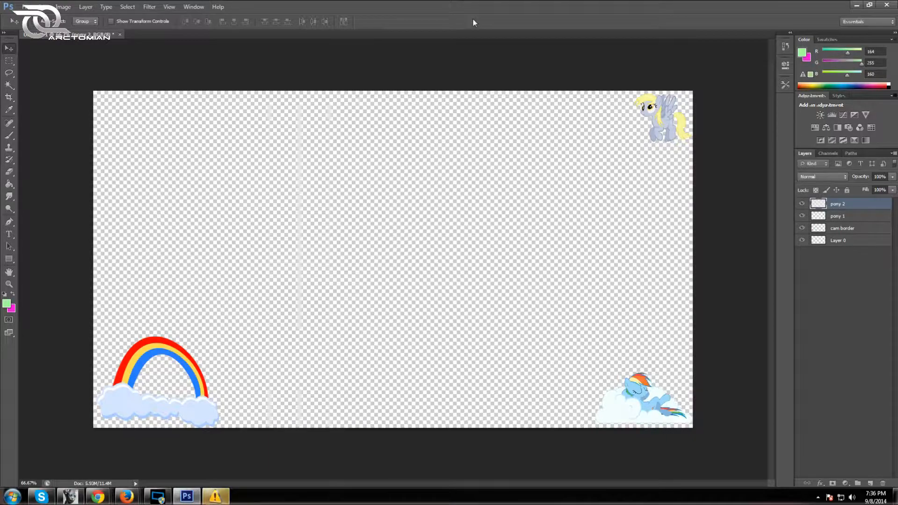
Step: Flip the sleeping pony on the pony 2 layer horizontally
left_click(31, 7)
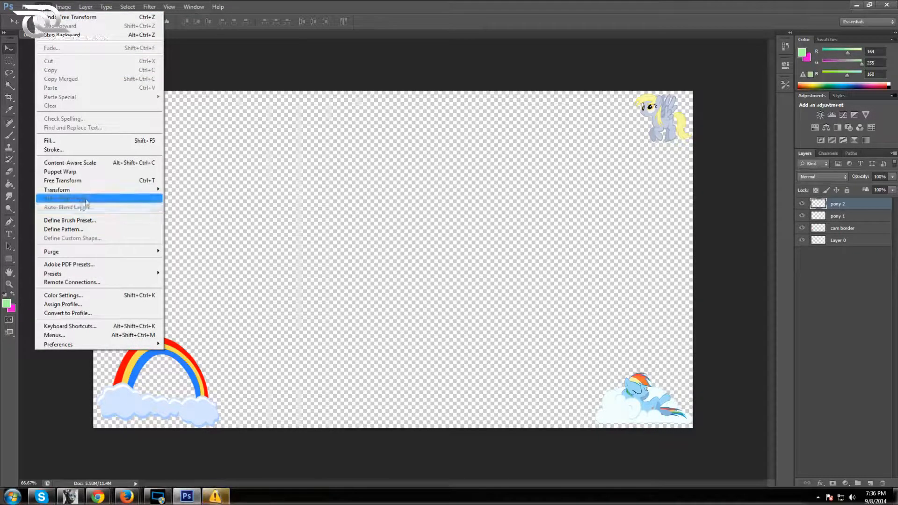
mouse_move(108, 194)
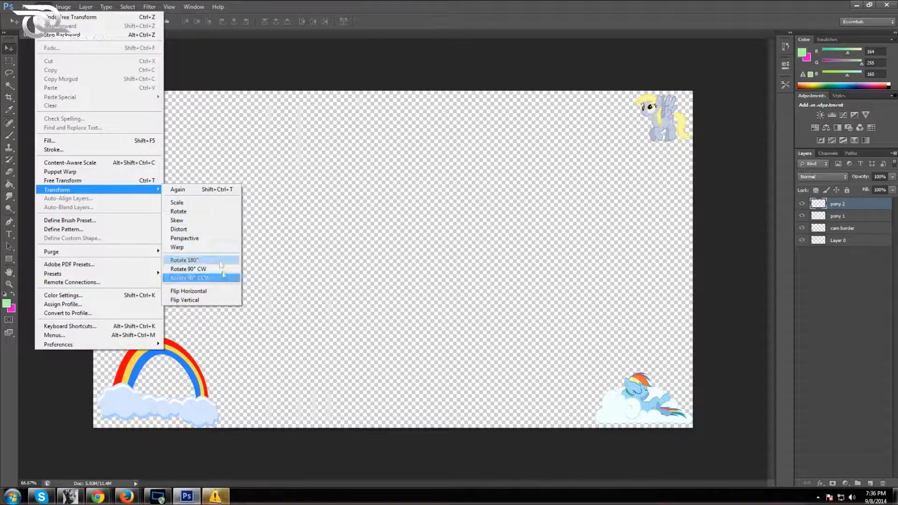
left_click(211, 292)
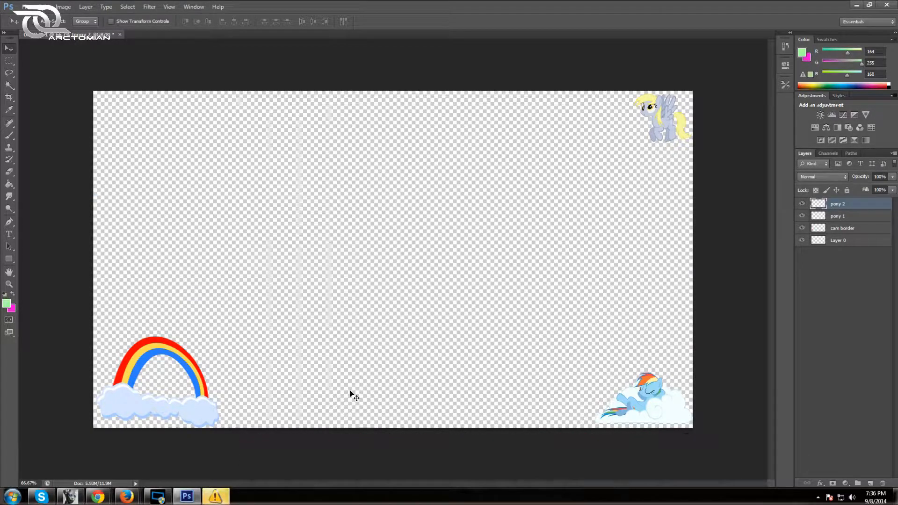
Step: Switch to Firefox, search Google Images for "clouds.png" and look through the results for a suitable cloud image
mouse_move(127, 497)
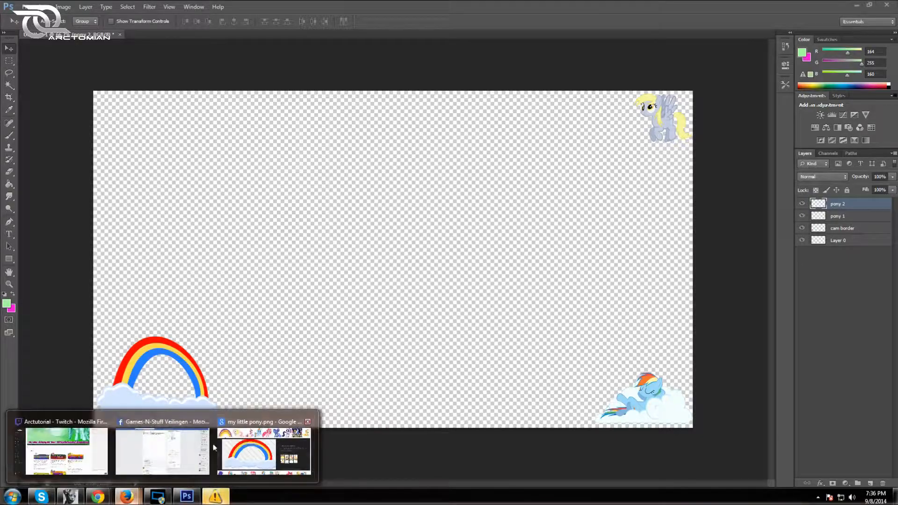
left_click(264, 450)
scroll(342, 148, "up", 10)
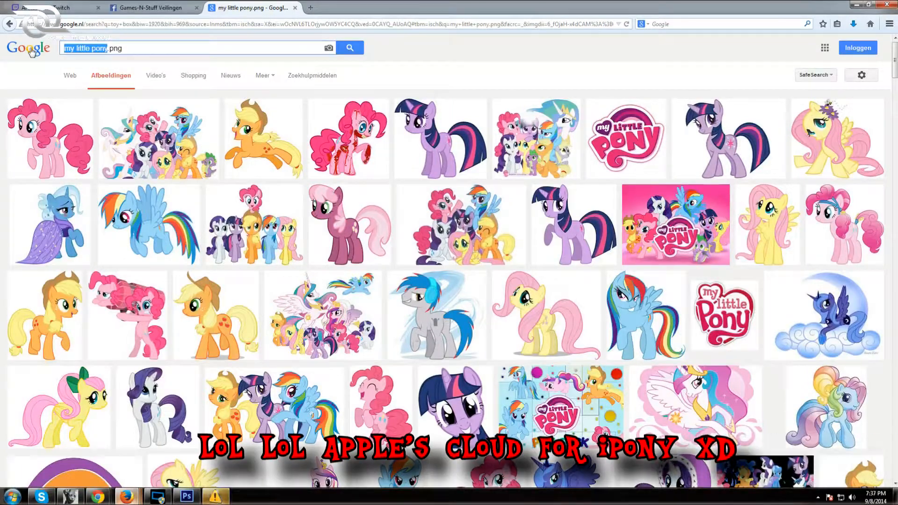
type("uds")
key("Return")
scroll(527, 208, "down", 10)
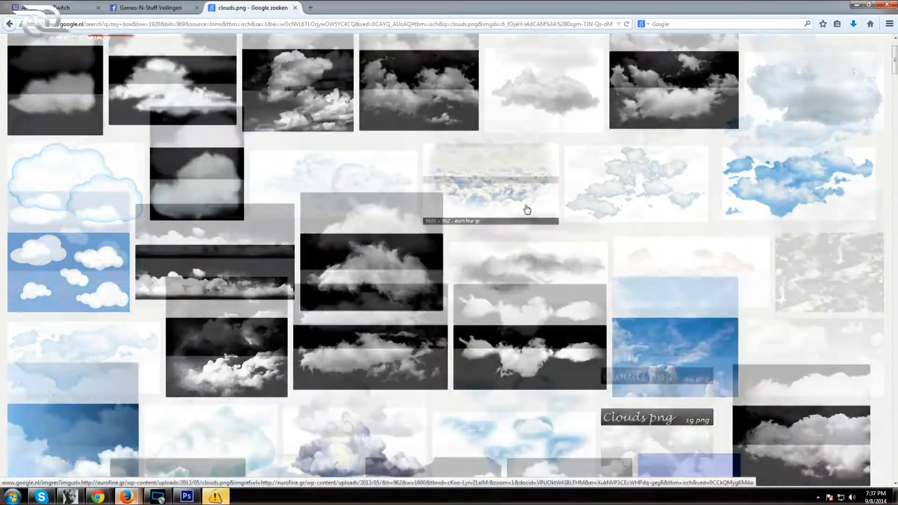
scroll(527, 208, "down", 8)
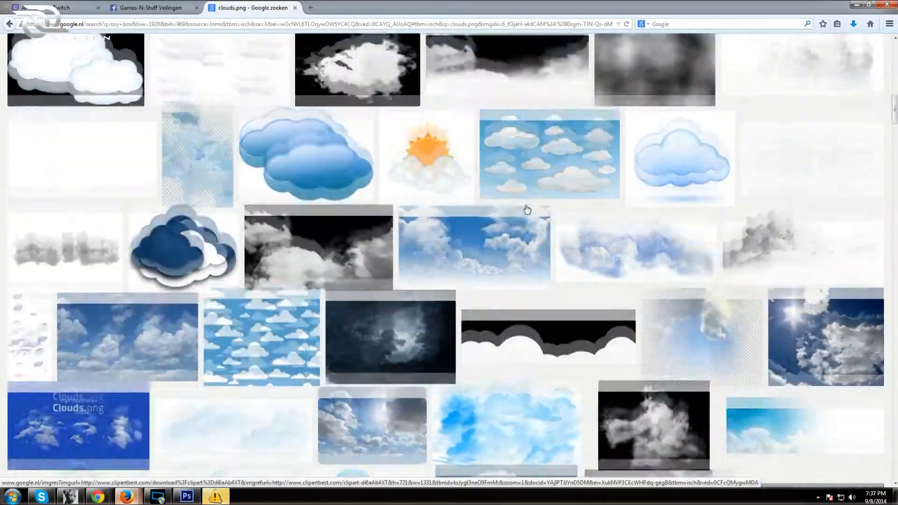
scroll(528, 209, "down", 5)
scroll(527, 209, "down", 5)
scroll(527, 209, "down", 3)
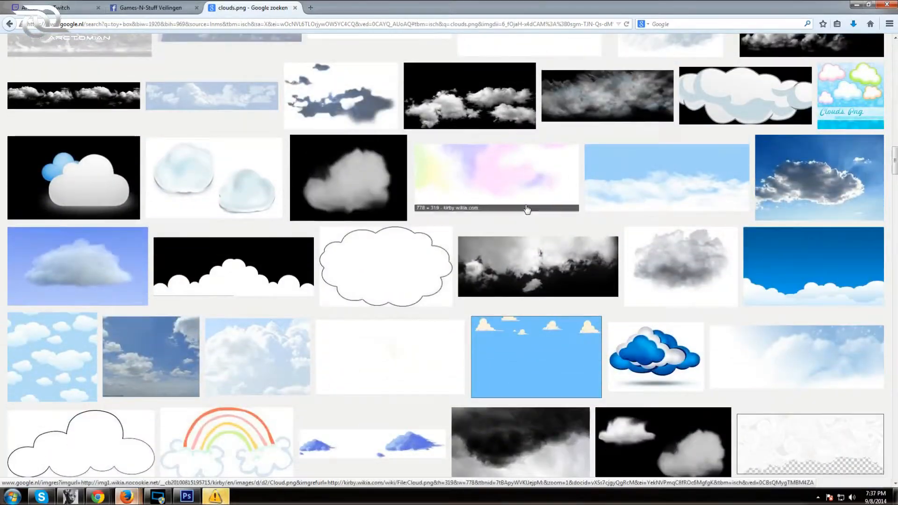
scroll(527, 209, "down", 2)
scroll(527, 209, "down", 8)
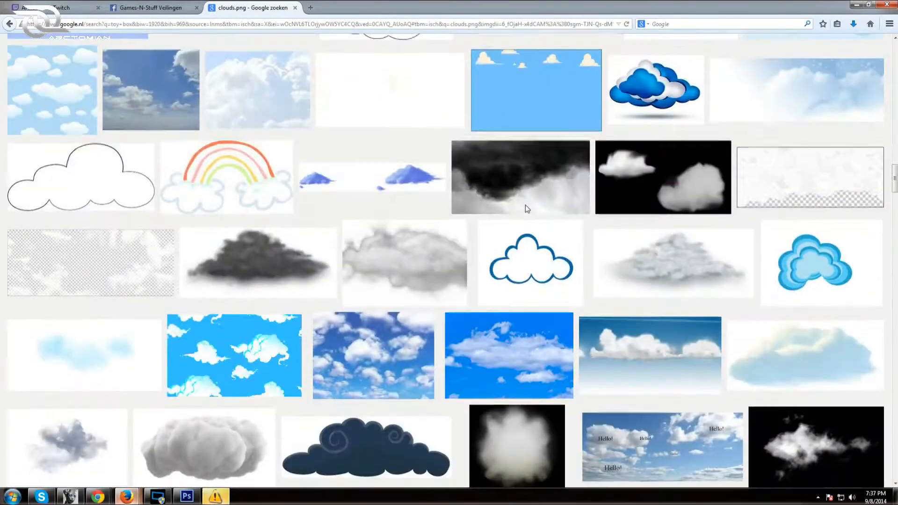
scroll(527, 209, "up", 20)
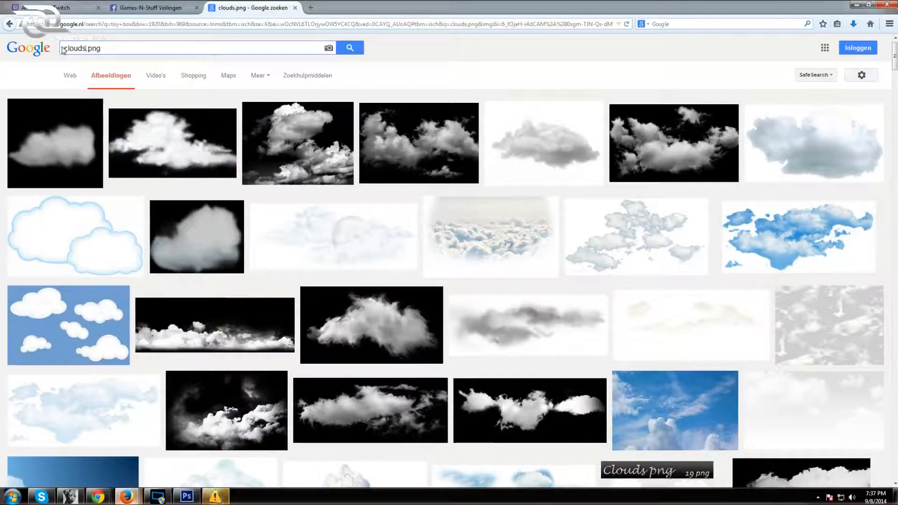
Step: Search the images for "pony clouds.png" and save the Rainbow Dash sleeping on cloud PNG under its default name in the bits folder
type("ny")
key("Return")
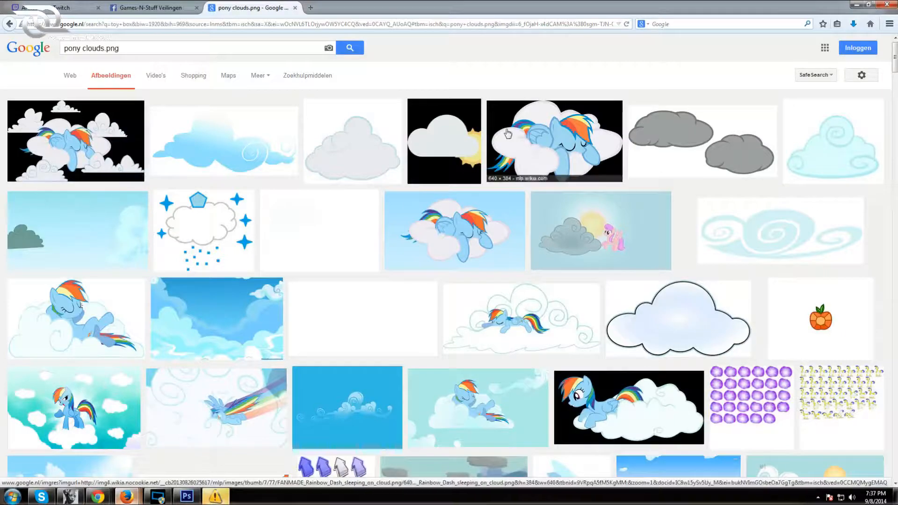
left_click(524, 150)
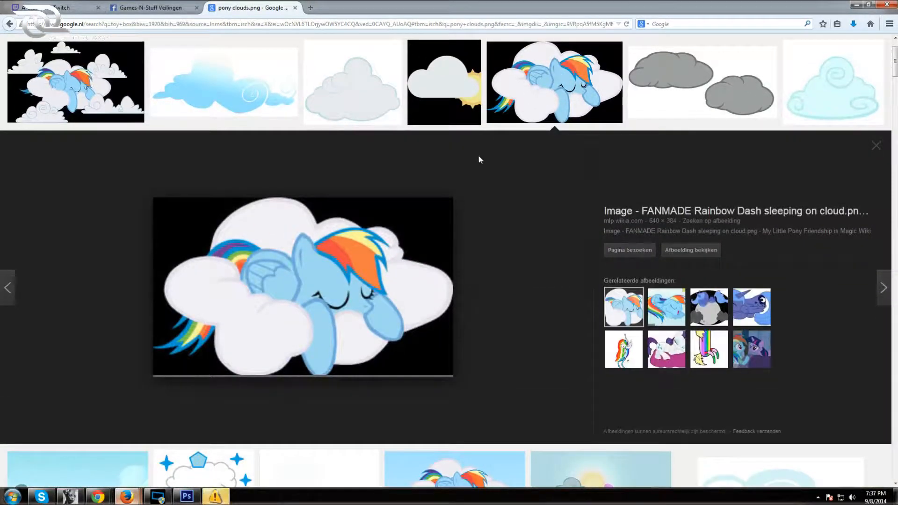
right_click(345, 304)
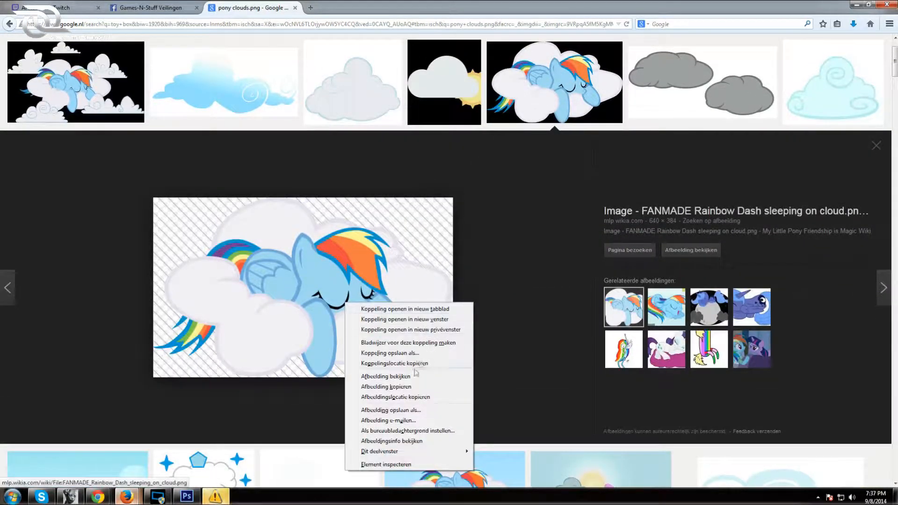
left_click(417, 411)
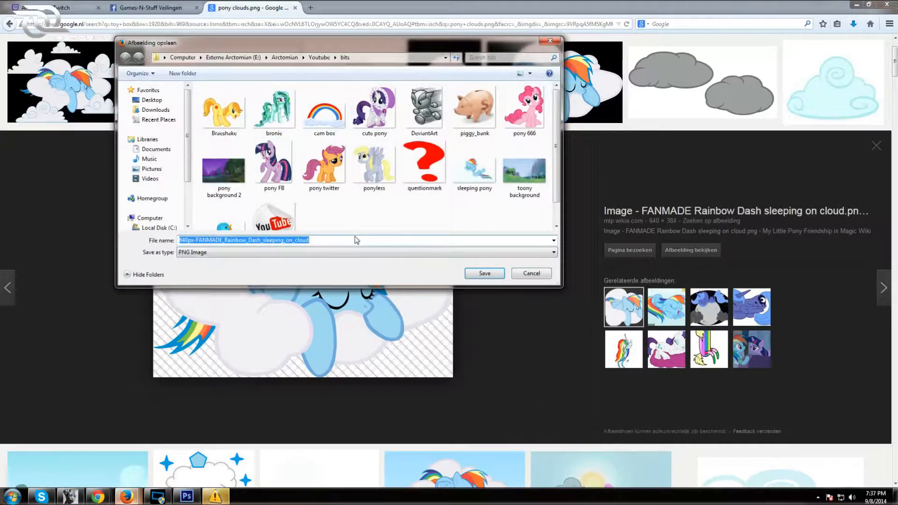
left_click(485, 273)
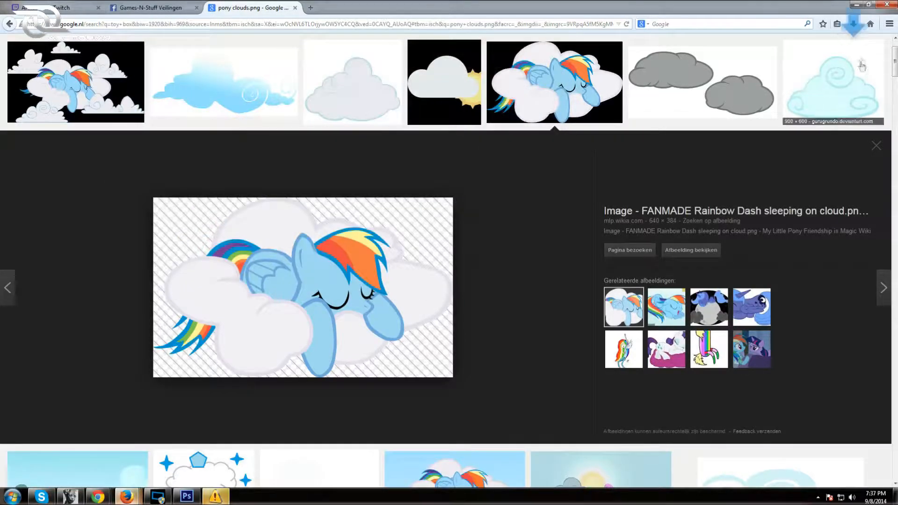
Step: Return to Photoshop and delete the pony 2 layer from the overlay
left_click(856, 7)
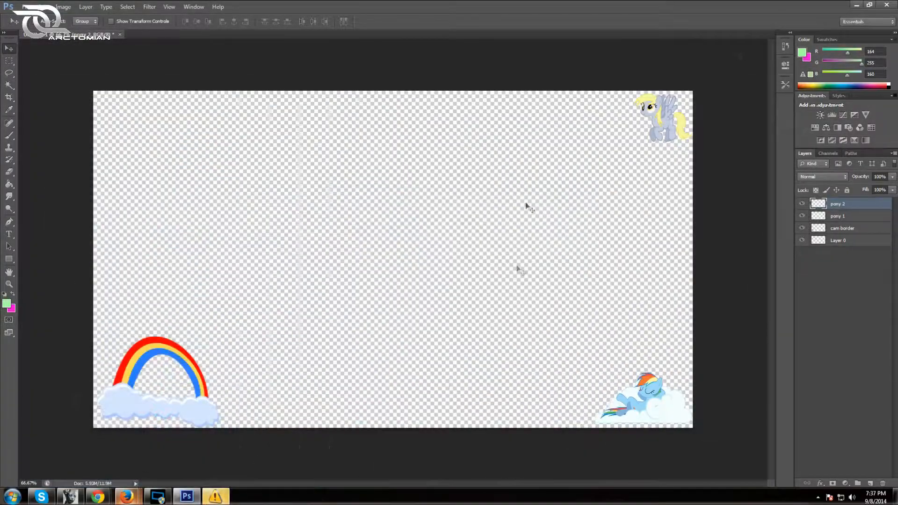
right_click(846, 206)
left_click(767, 202)
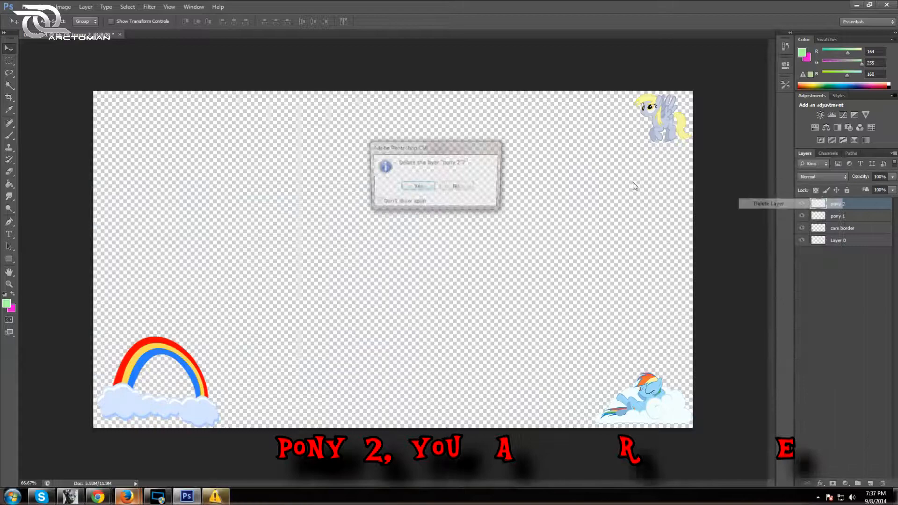
left_click(419, 188)
Step: Open the image 640px-FANMADE_Rainbow_Dash_sleeping_on_cloud.png from the bits folder
left_click(24, 7)
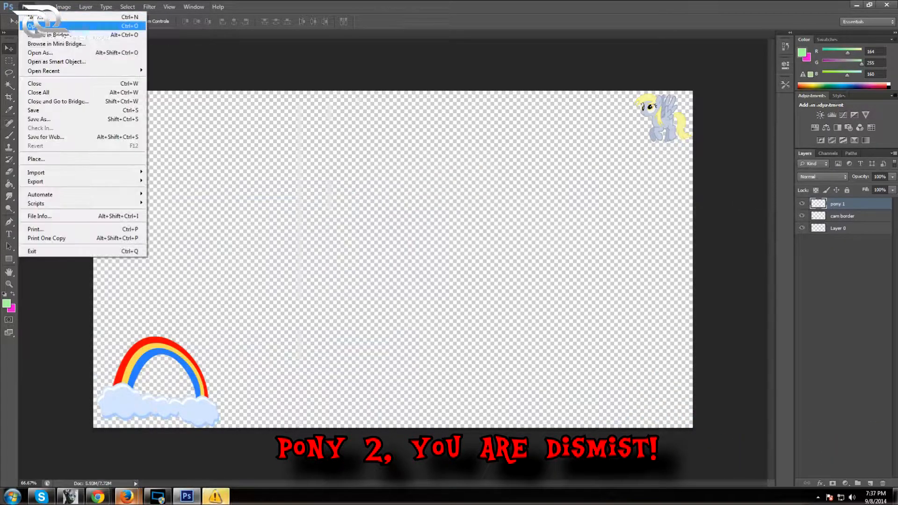
left_click(33, 21)
mouse_move(568, 183)
left_mouse_down()
mouse_move(573, 260)
mouse_move(570, 191)
mouse_move(580, 169)
left_mouse_up()
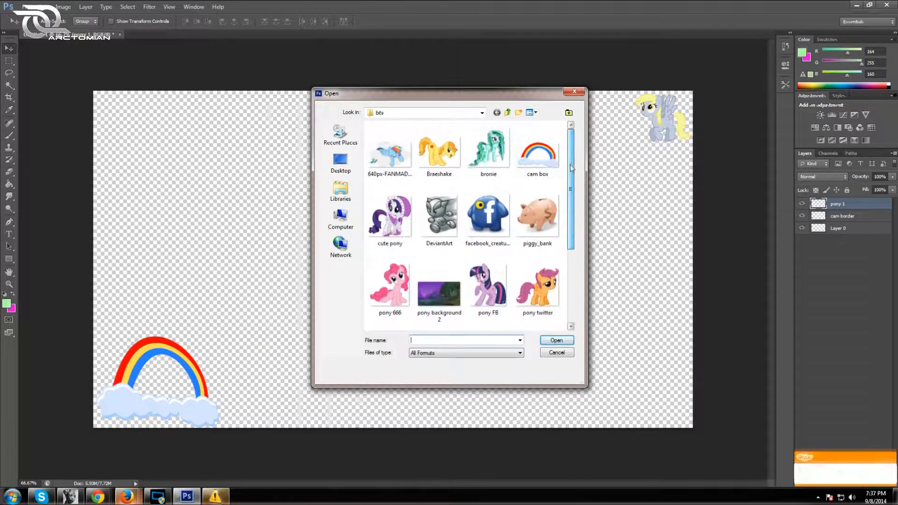
left_click(390, 161)
left_click(557, 340)
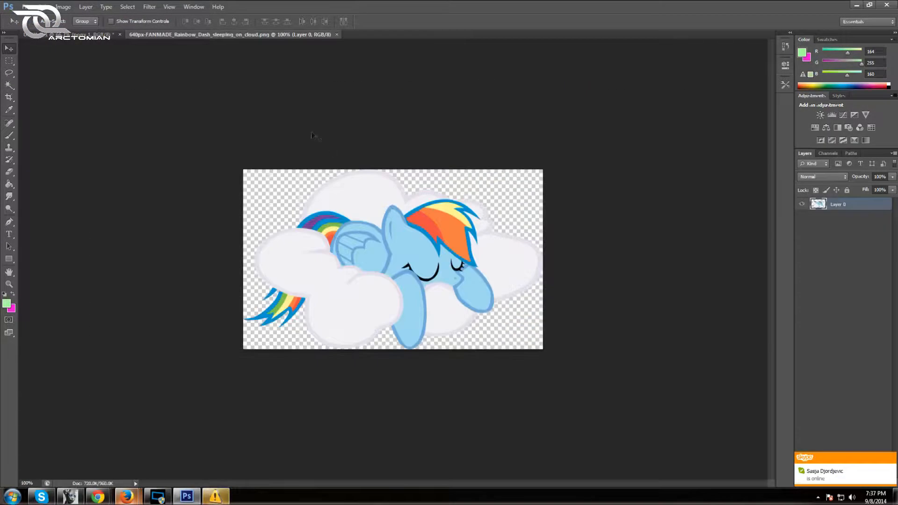
Step: Float the cloud pony's document, copy the pony onto the overlay canvas and close the source document
left_click_drag(223, 34, 320, 119)
left_click_drag(474, 234, 276, 214)
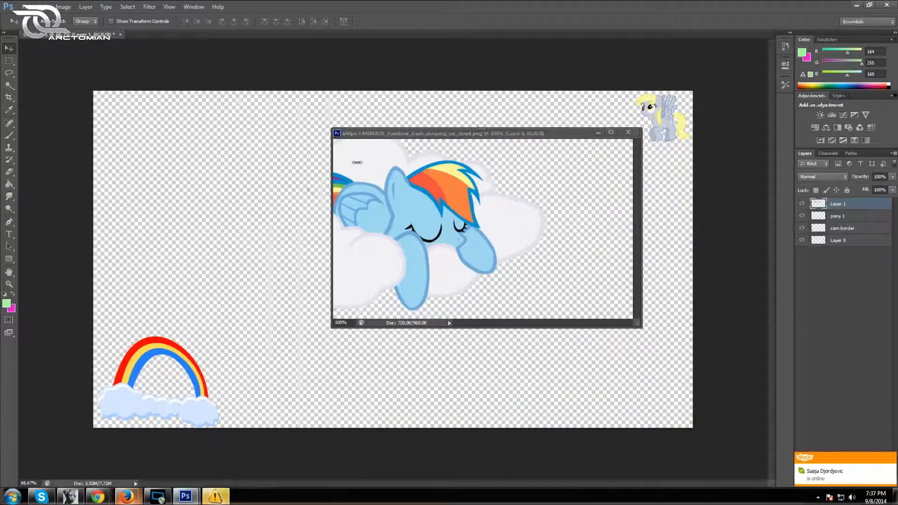
left_click(628, 132)
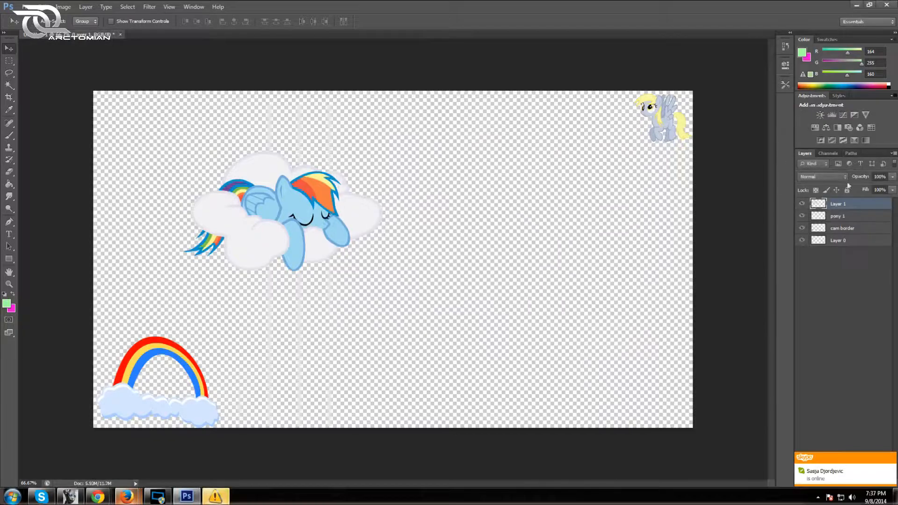
Step: Rename the cloud pony's layer "pony 2"
double_click(838, 205)
type("pon")
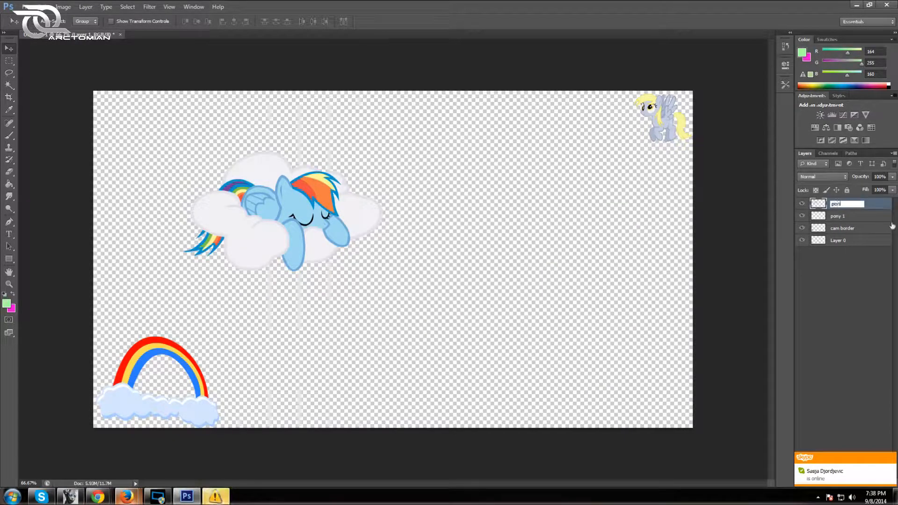
type("y 2")
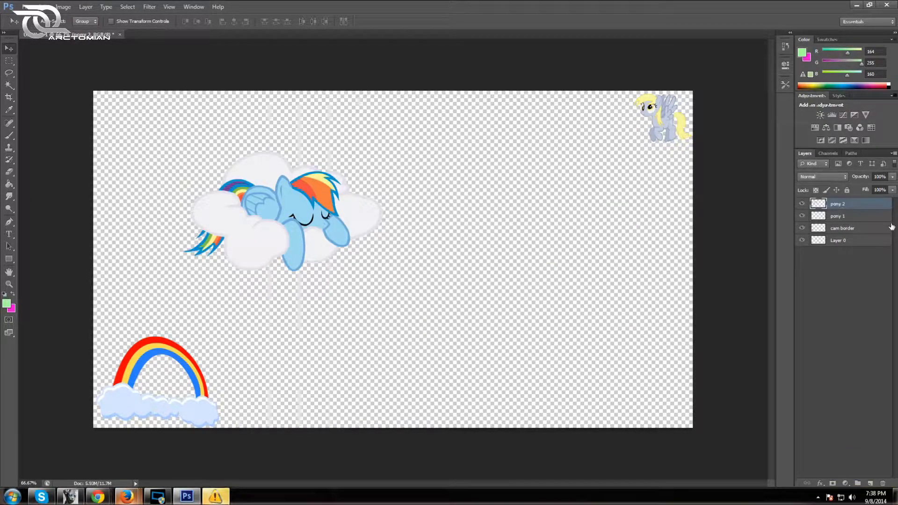
Step: Scale the pony 2 layer to about 33% and place it in the canvas's upper-left corner
left_click_drag(355, 231, 240, 156)
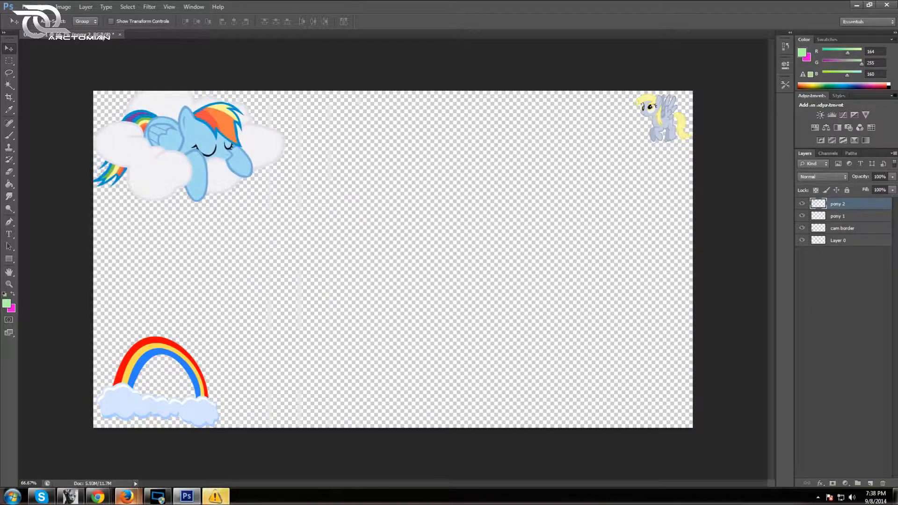
left_click(38, 5)
mouse_move(93, 190)
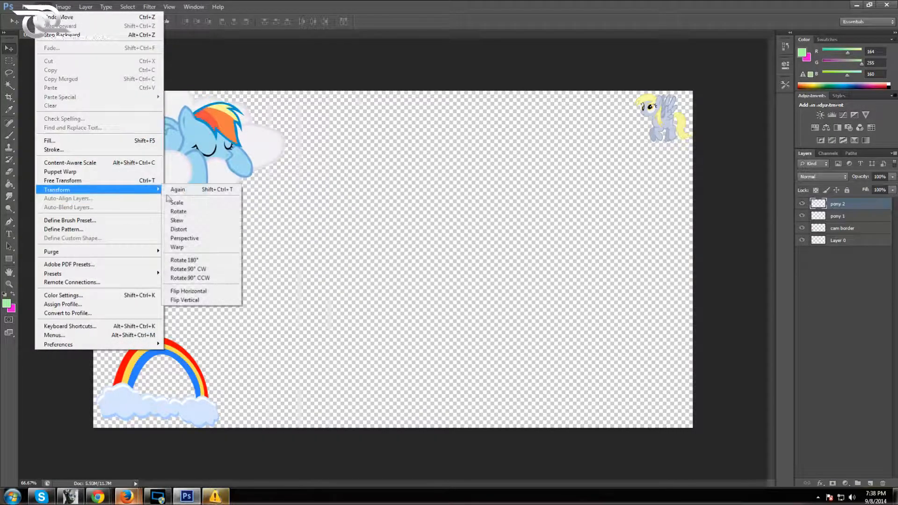
left_click(187, 201)
left_click_drag(84, 77, 215, 161)
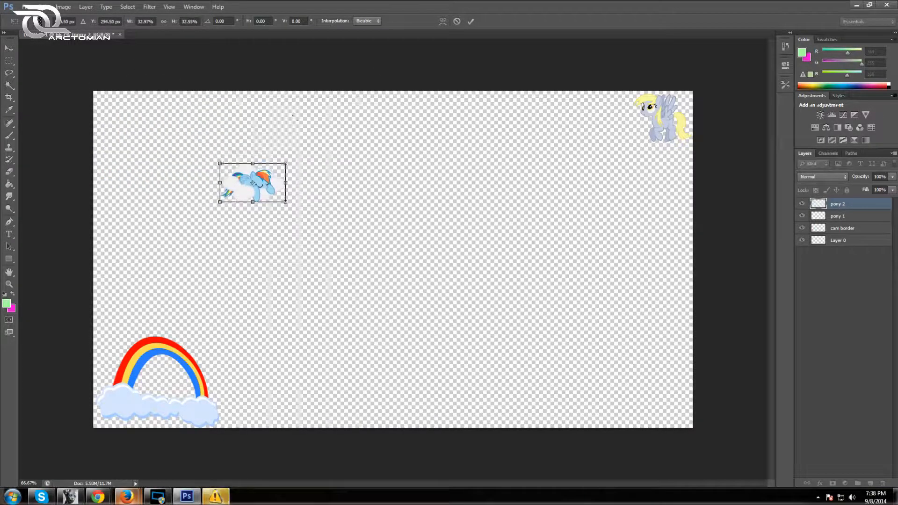
left_click(471, 22)
left_click_drag(258, 187, 128, 117)
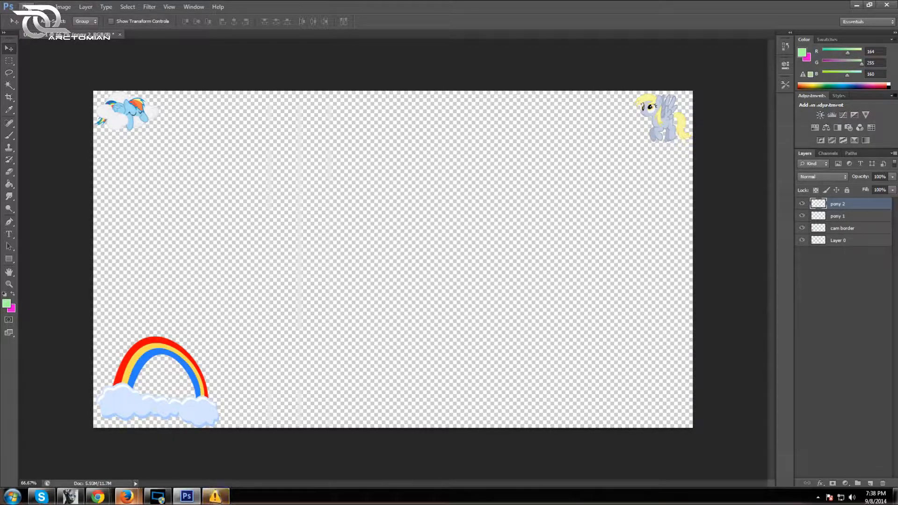
Step: Open the "pony FB" image from the bits folder
left_click(26, 6)
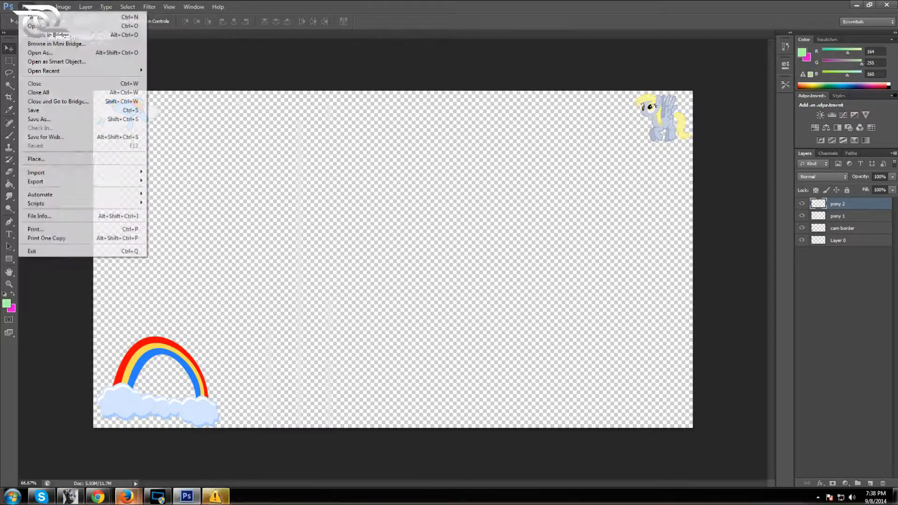
left_click(47, 24)
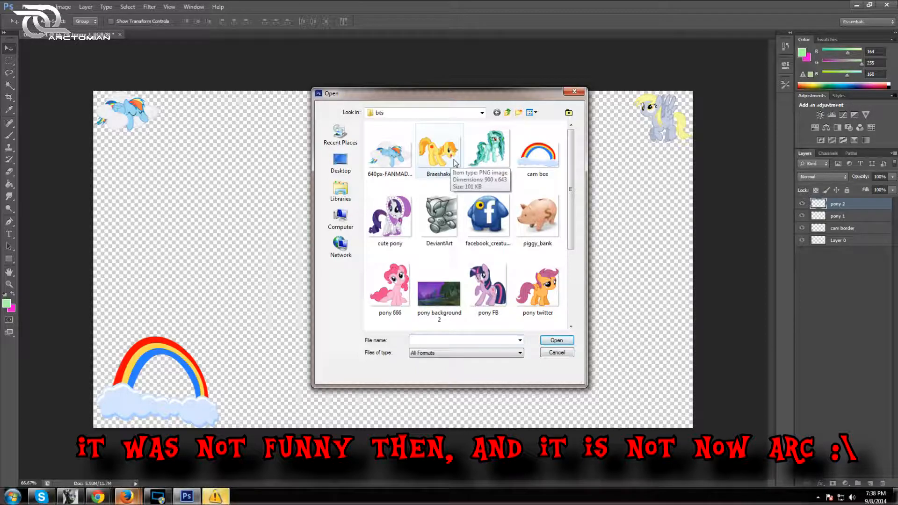
left_click_drag(571, 167, 571, 198)
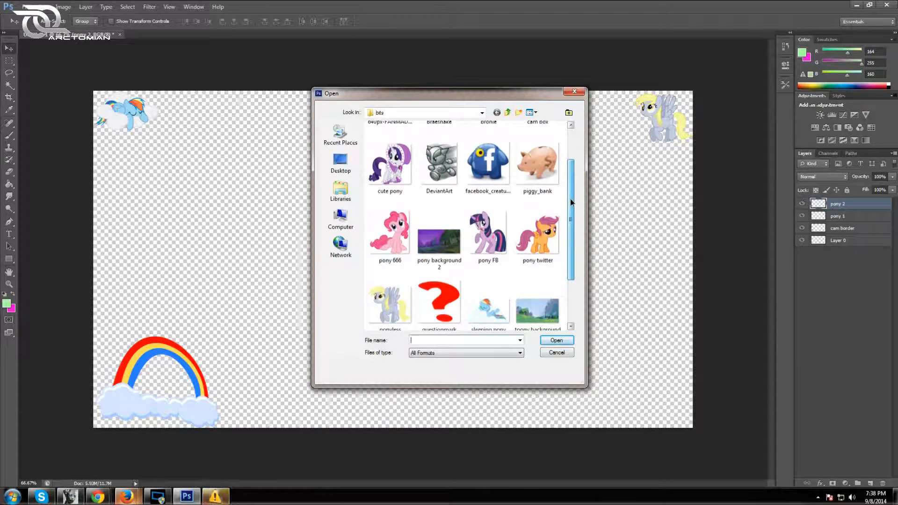
left_click(487, 241)
left_click(561, 340)
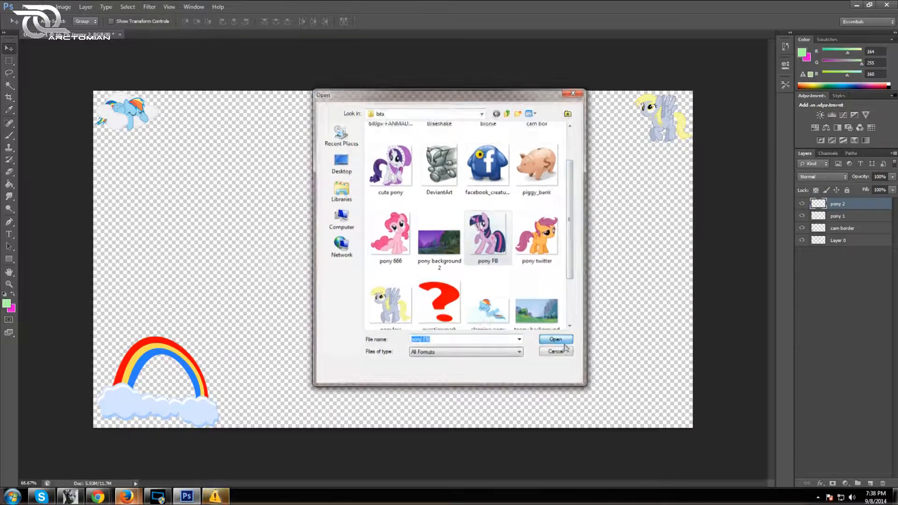
Step: Float the pony FB document, copy the purple pony onto the overlay canvas and close the source document
left_click_drag(199, 35, 448, 89)
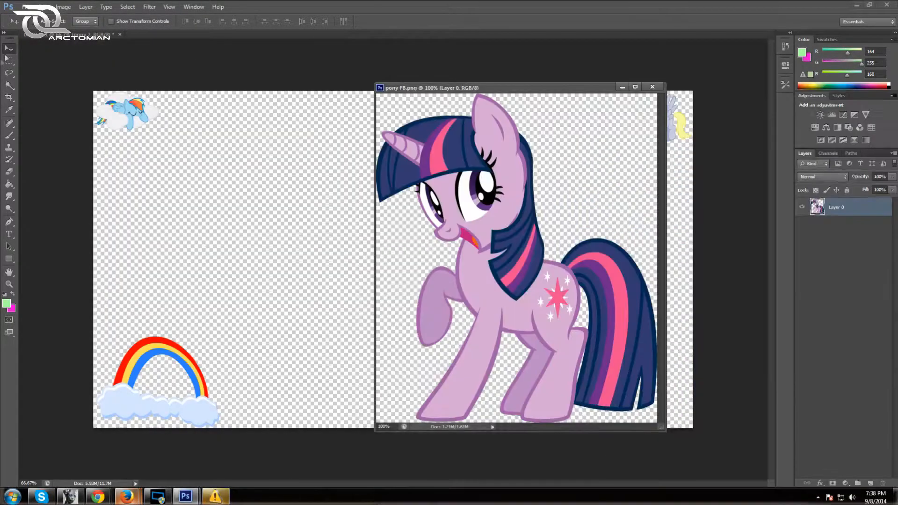
left_click_drag(499, 177, 316, 179)
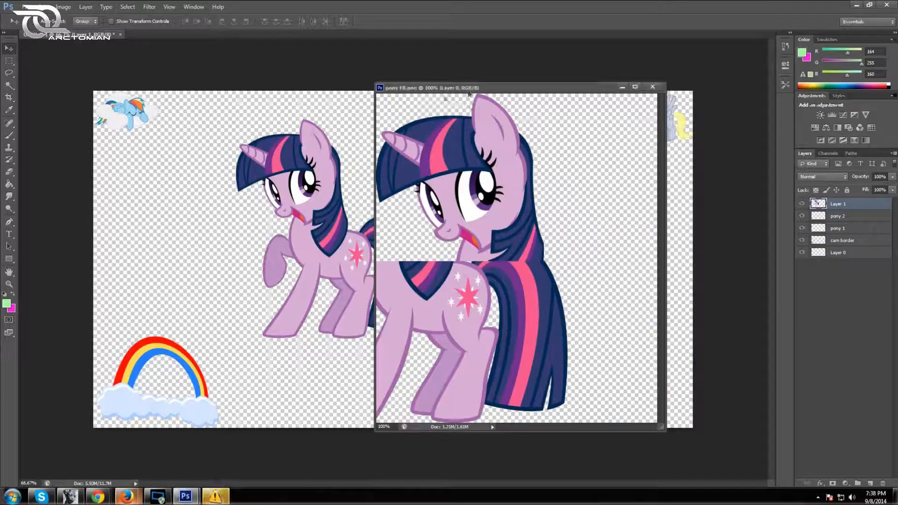
left_click_drag(471, 88, 430, 98)
left_click(612, 96)
Step: Move the purple pony to the canvas's lower-right area and rename its layer "pony 3"
left_click_drag(307, 246, 591, 329)
double_click(843, 206)
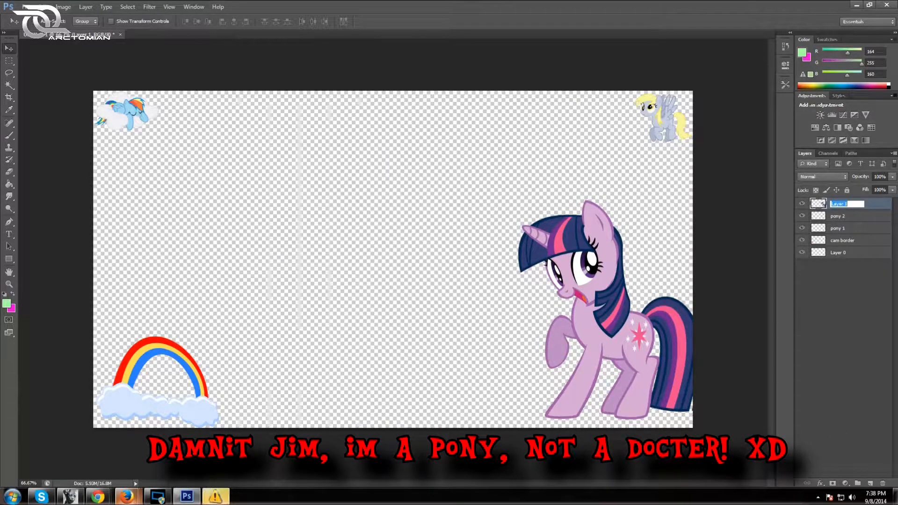
type("pony 3")
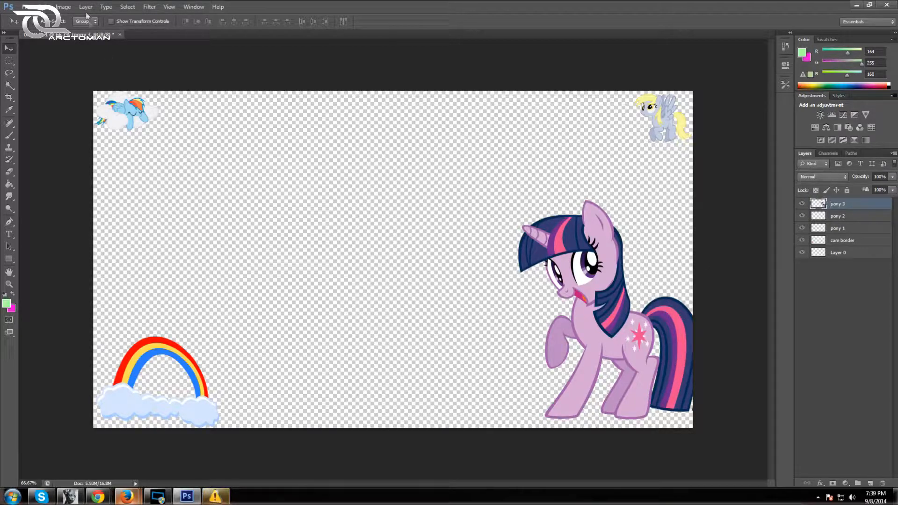
Step: Scale the pony 3 layer to about 30% width and 23% height and place it over pony 1 in the canvas's upper-right corner
left_click(43, 7)
mouse_move(141, 190)
left_click(187, 201)
left_click_drag(519, 201, 650, 367)
left_click_drag(658, 404, 643, 129)
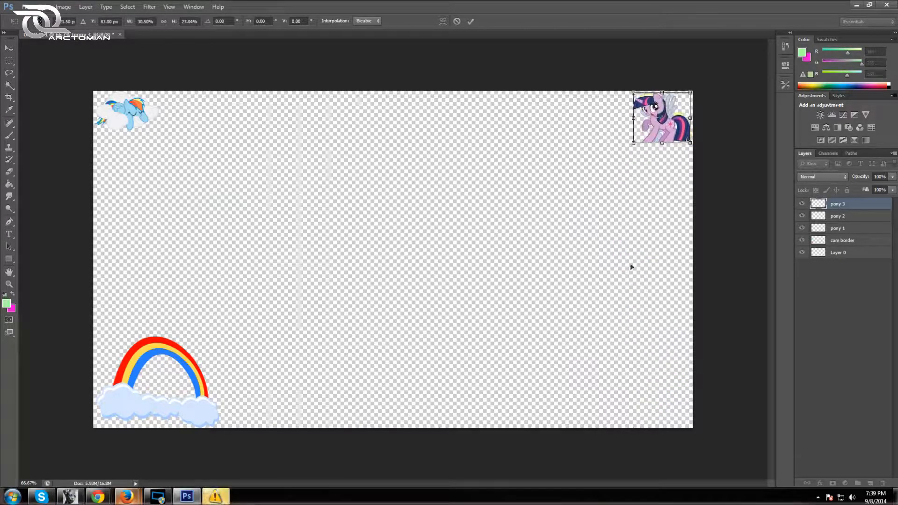
left_click(471, 21)
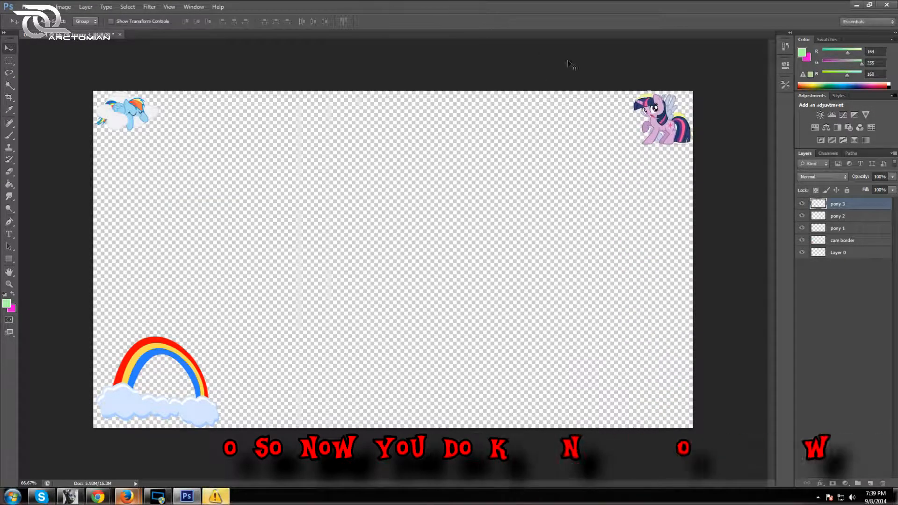
Step: Move the pony 3 layer straight down into the canvas's lower-right corner
left_click_drag(663, 137, 662, 401)
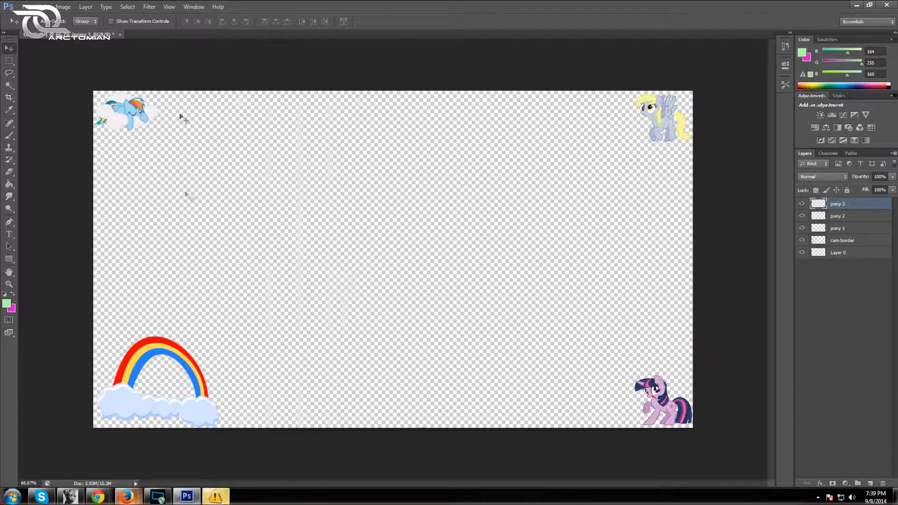
Step: Open the "Main logo" image from the Arctutorial folder
left_click(29, 7)
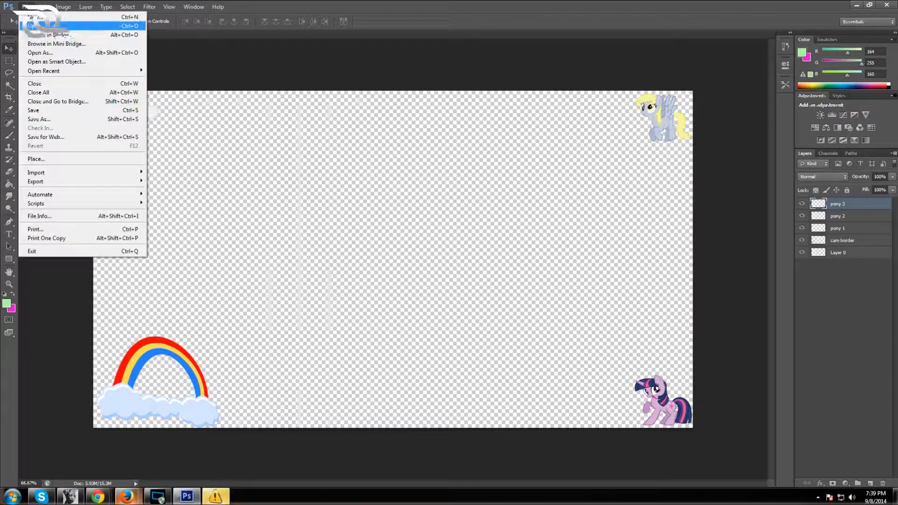
left_click(38, 26)
left_click(508, 112)
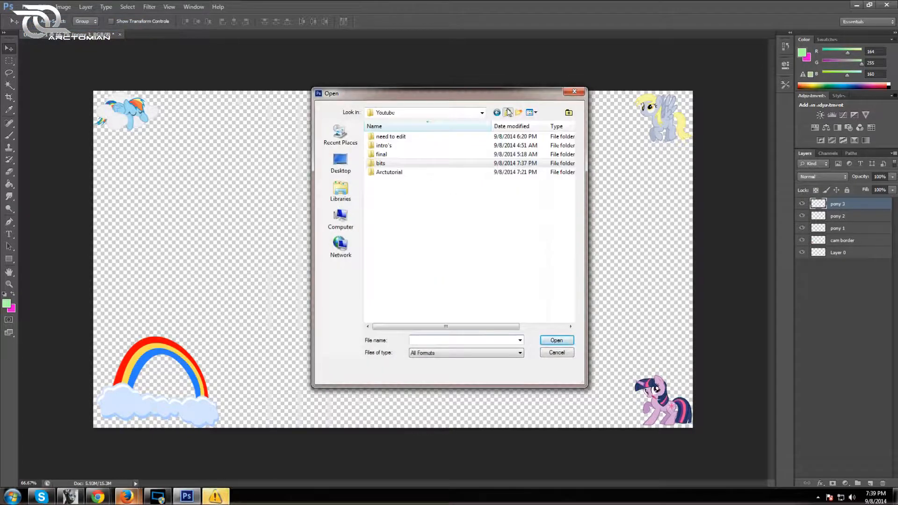
left_click(383, 147)
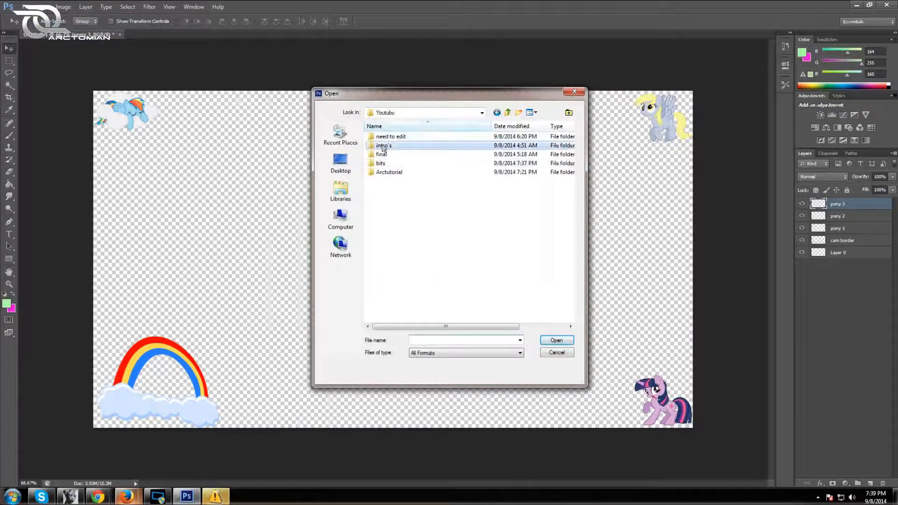
double_click(388, 172)
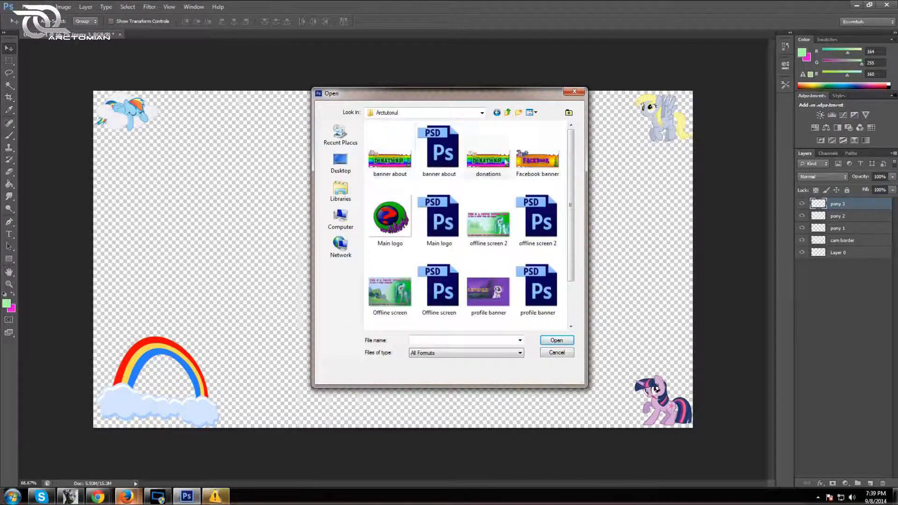
left_click(390, 220)
left_click(564, 340)
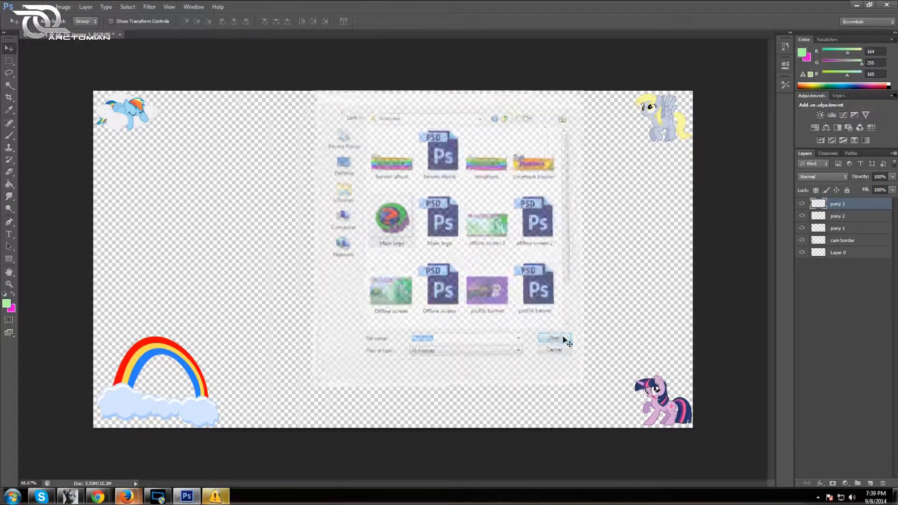
Step: Float the Main logo document, copy the logo onto the overlay canvas above the rainbow border and close the source document
left_click_drag(187, 38, 465, 99)
left_click_drag(552, 240, 227, 253)
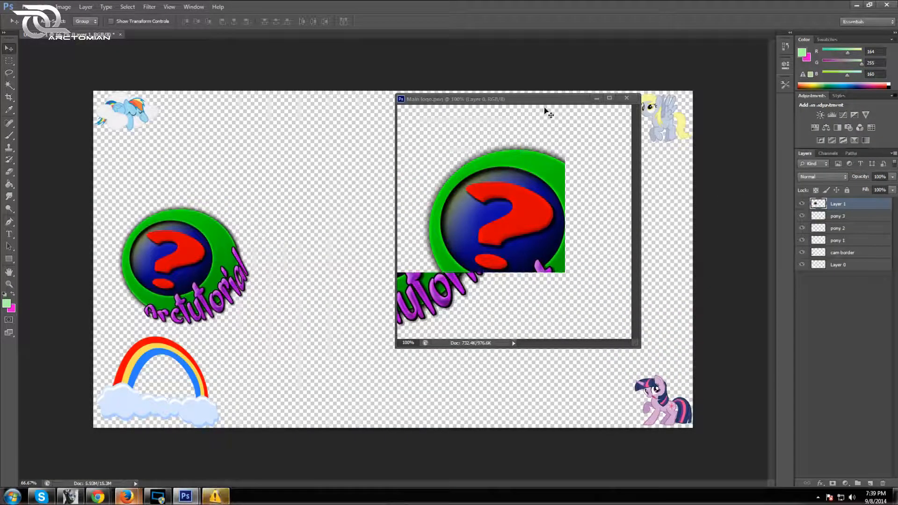
left_click(627, 98)
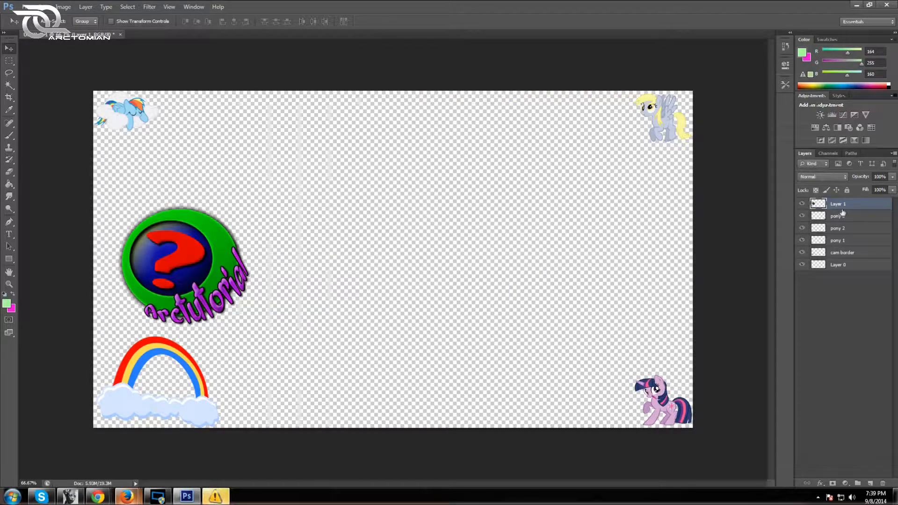
Step: Rename the new logo layer "logo" and shift the logo slightly toward the canvas's left edge
type("logo")
key("Return")
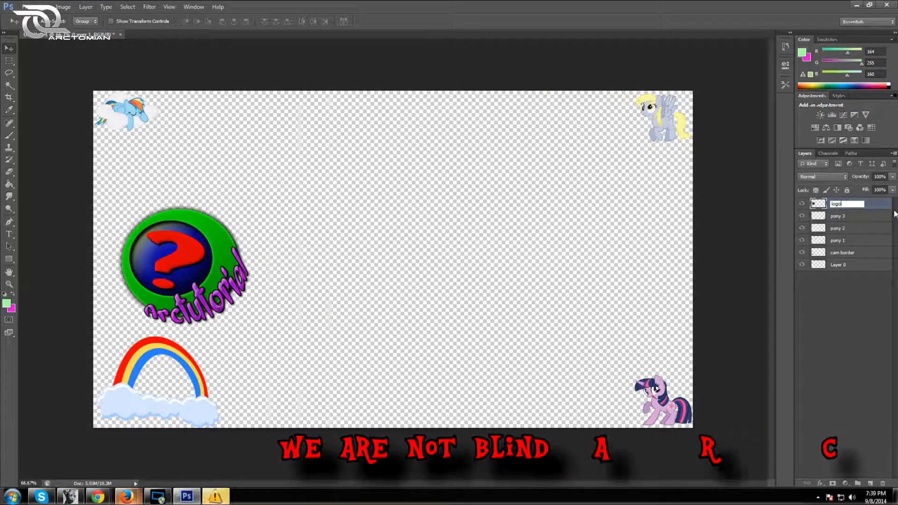
mouse_move(186, 278)
left_mouse_down()
mouse_move(182, 314)
mouse_move(173, 283)
left_mouse_up()
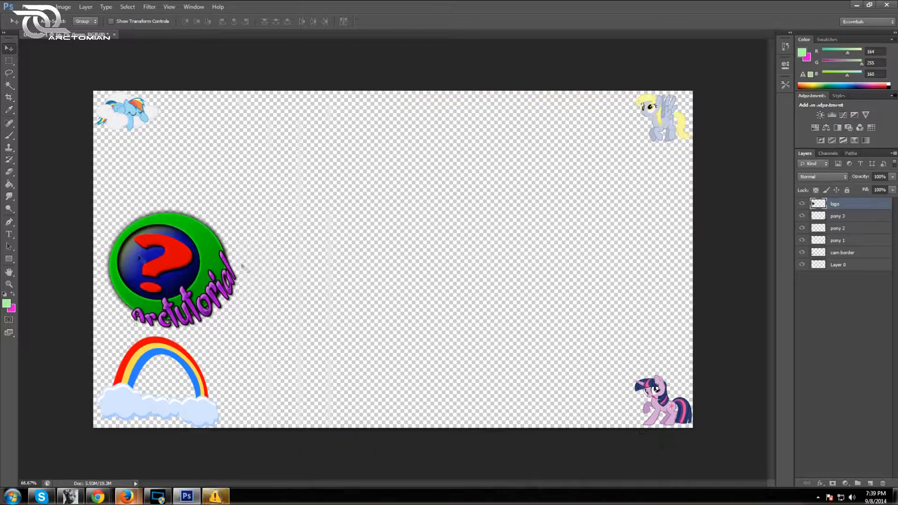
Step: Flip the logo layer horizontally and flip it back to its original orientation
left_click(44, 6)
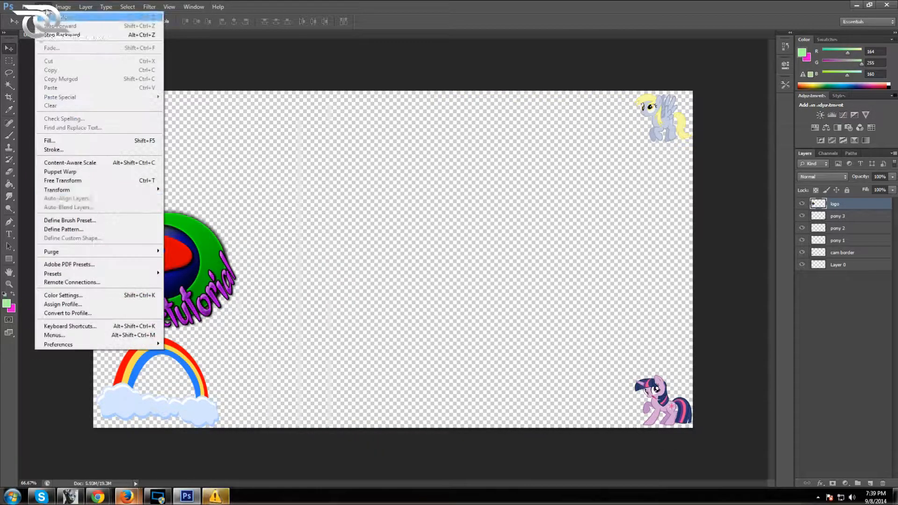
mouse_move(140, 189)
left_click(196, 291)
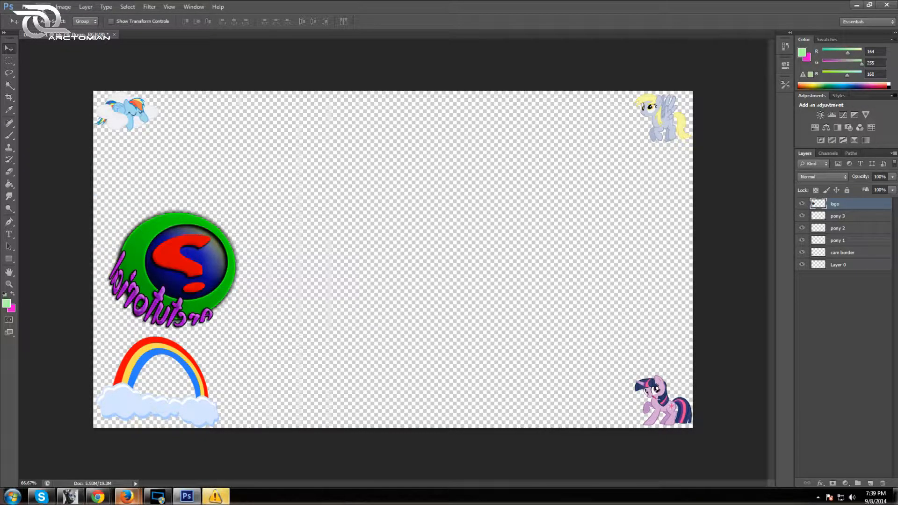
left_click(44, 6)
mouse_move(159, 189)
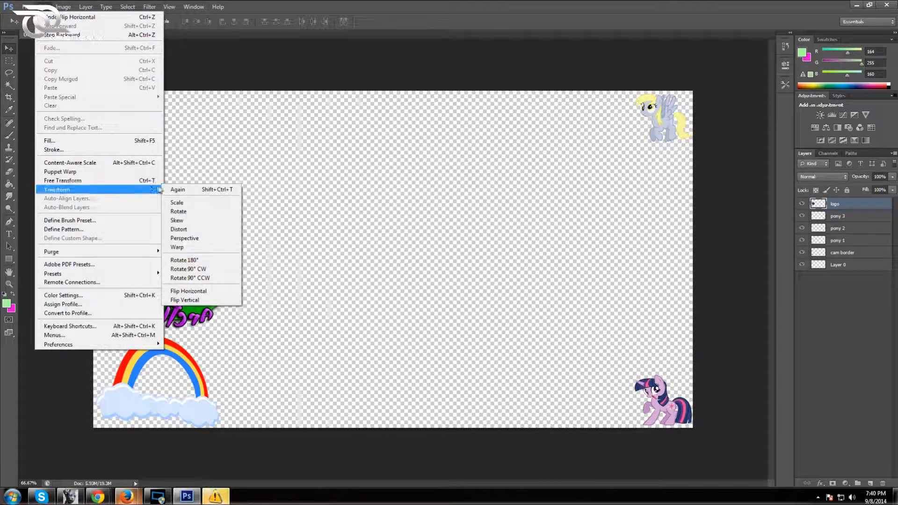
left_click(197, 292)
Step: Move the logo to the canvas's lower-right area and scale it down to a small badge just above the purple pony
left_click_drag(179, 290, 615, 306)
left_click(42, 7)
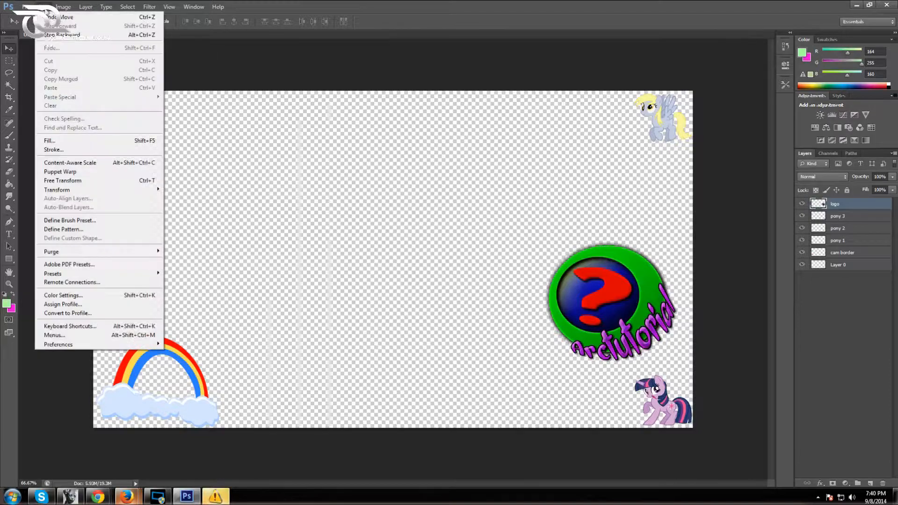
mouse_move(118, 191)
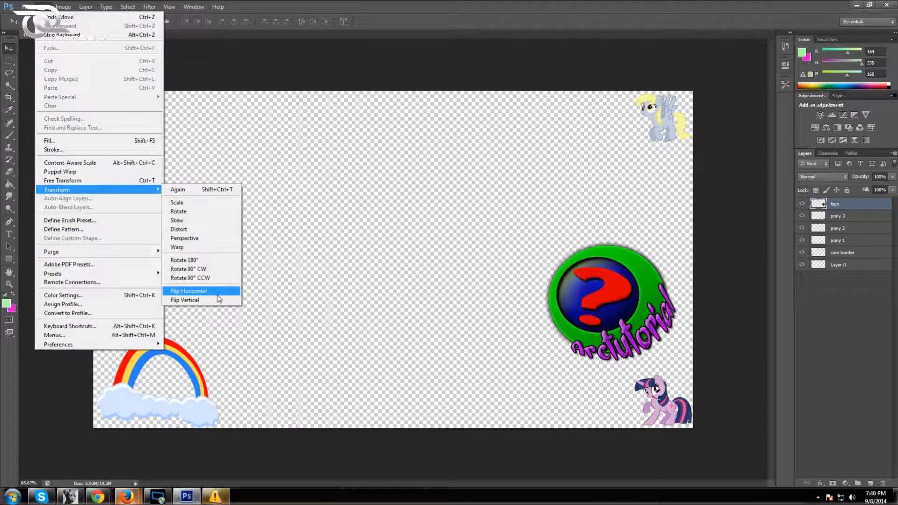
left_click(201, 202)
left_click_drag(544, 241, 640, 323)
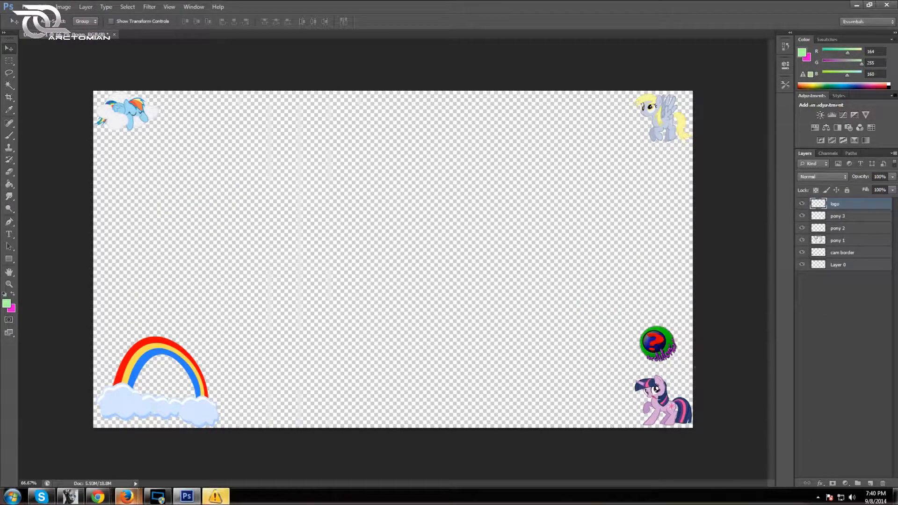
Step: Shift the pony 3 layer slightly left along the canvas's lower edge to leave a gap beside the lower-right corner
left_click(845, 218)
key("Left")
key("Left")
key("Left")
key("Left")
key("Left")
key("Left")
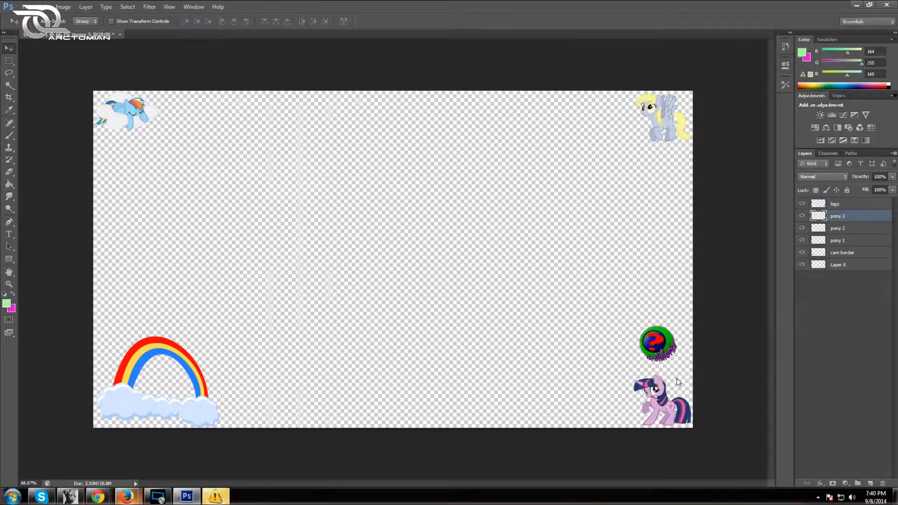
key("Left")
key("Left")
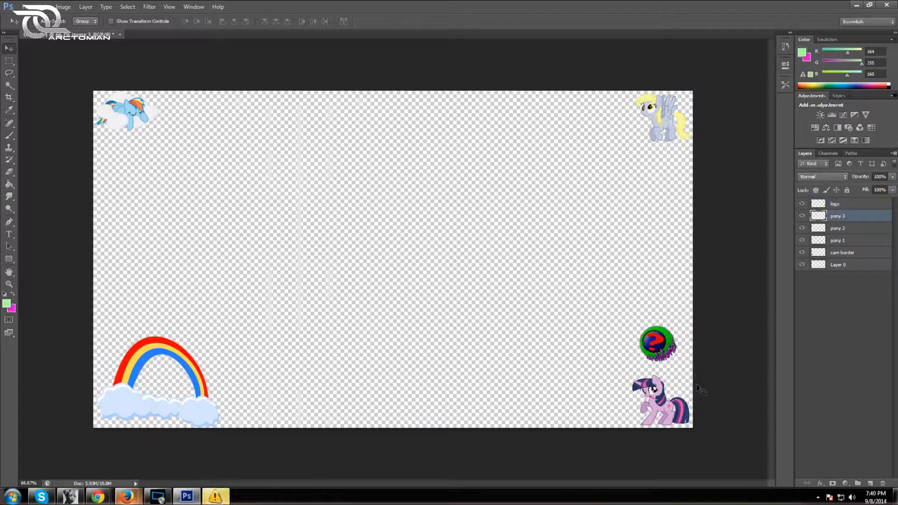
left_click_drag(663, 415, 657, 414)
key("Right")
key("Right")
key("Right")
key("Right")
key("Right")
key("Right")
key("Right")
key("Right")
key("Right")
key("Right")
key("Up")
key("Up")
key("Up")
key("Up")
key("Up")
key("Up")
key("Right")
key("Right")
key("Right")
key("Right")
key("Right")
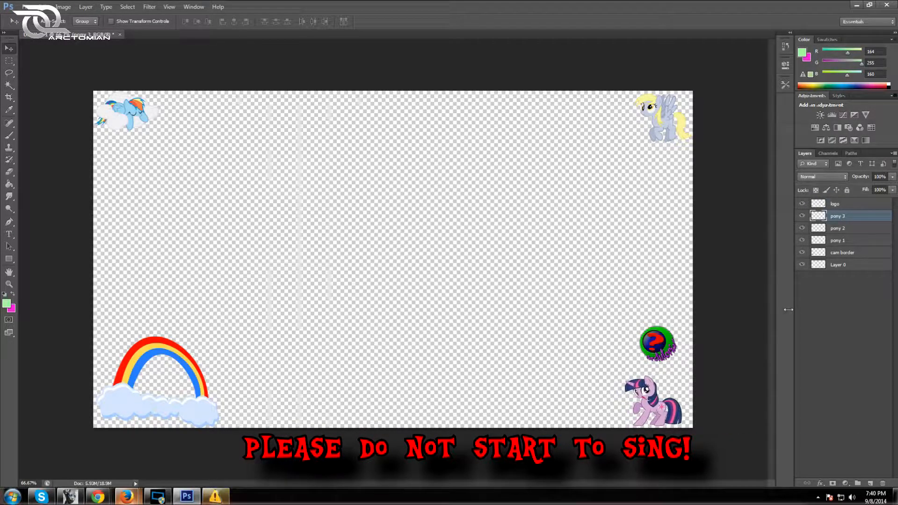
Step: Place the logo layer against the canvas's right edge above the purple pony's tail and fine-tune its vertical position
left_click(835, 204)
left_click_drag(661, 349, 678, 374)
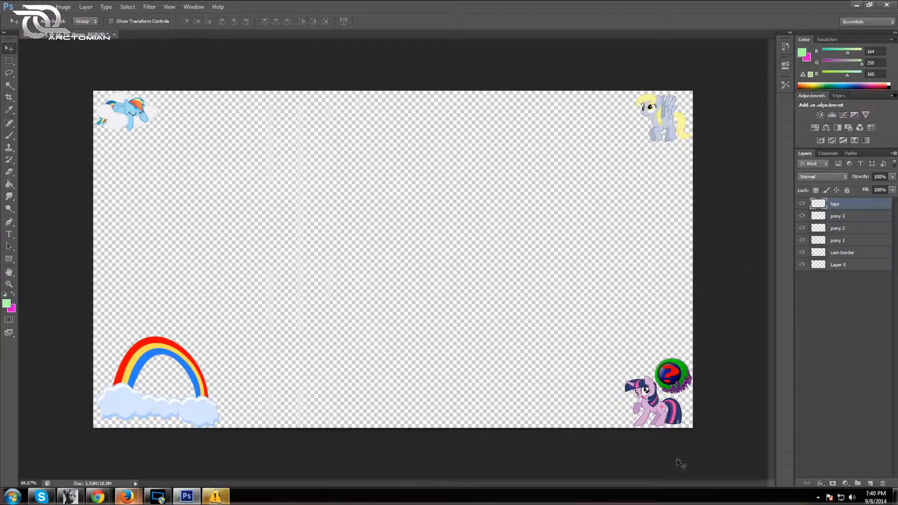
key("Down")
key("Down")
key("Down")
key("Down")
key("Down")
key("Down")
key("Down")
key("Down")
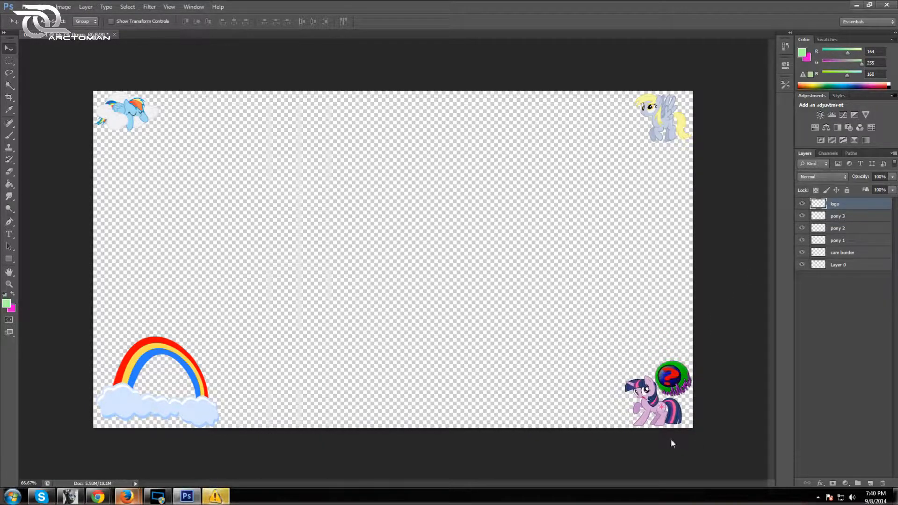
key("Up")
key("Up")
key("Up")
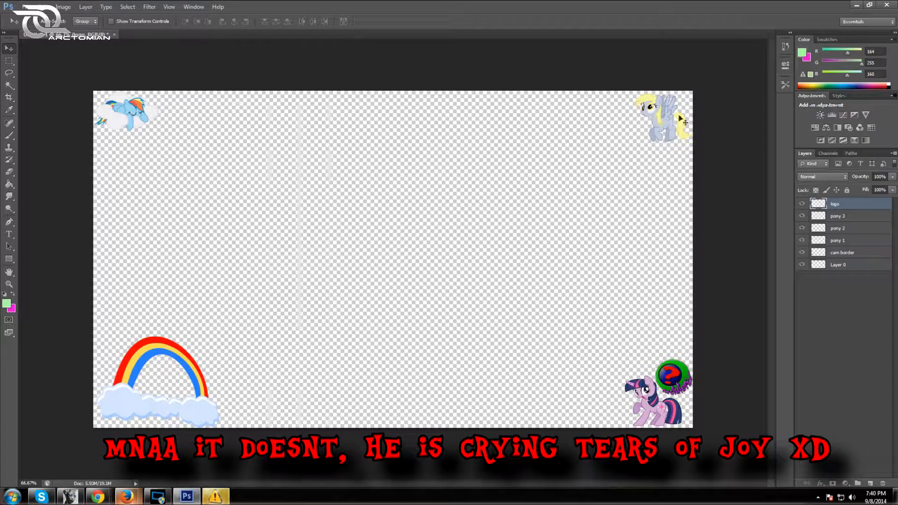
Step: Switch to the Firefox image results for "pony clouds.png", look through them for overlay artwork and preview the Rainbow Dash cloud compacting image
mouse_move(126, 497)
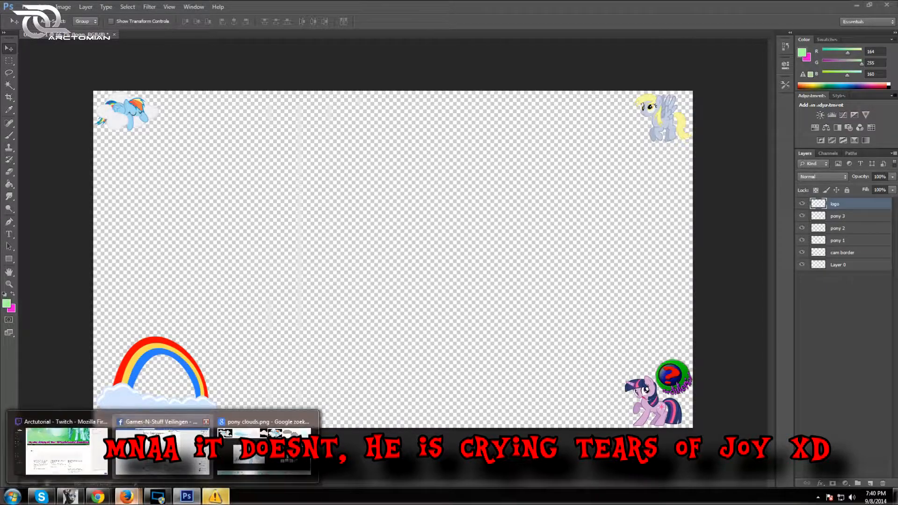
mouse_move(178, 423)
left_click(265, 447)
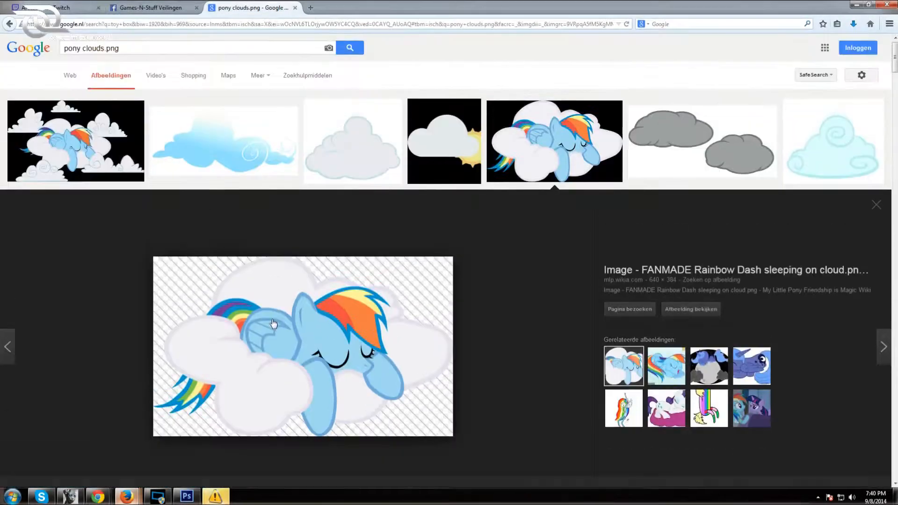
scroll(270, 325, "down", 10)
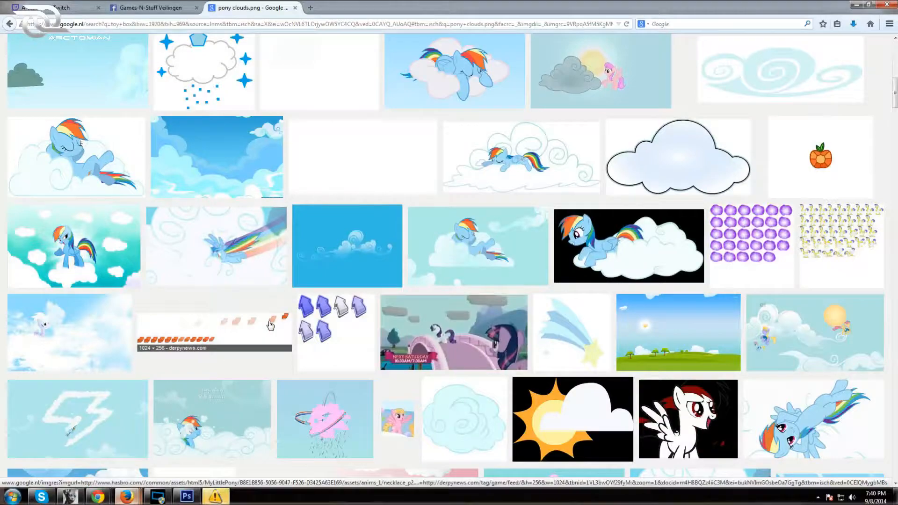
scroll(270, 325, "down", 3)
scroll(270, 324, "up", 7)
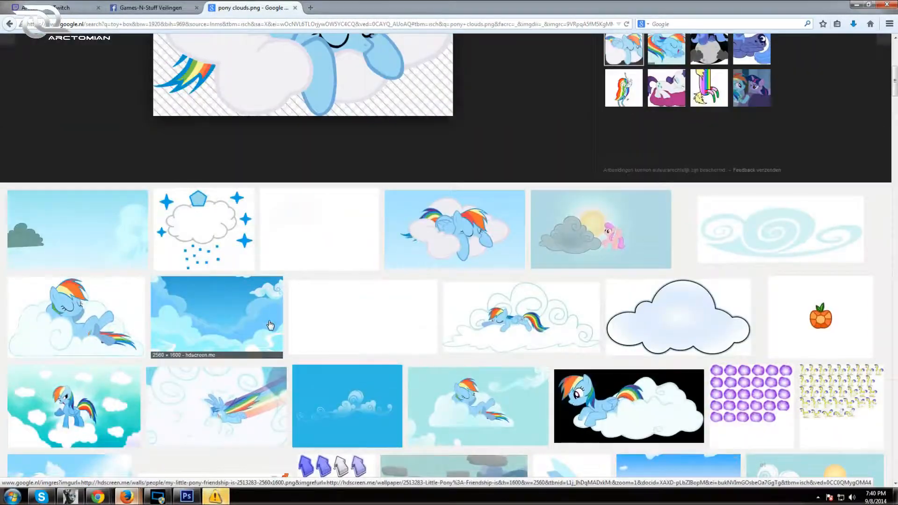
scroll(270, 325, "down", 7)
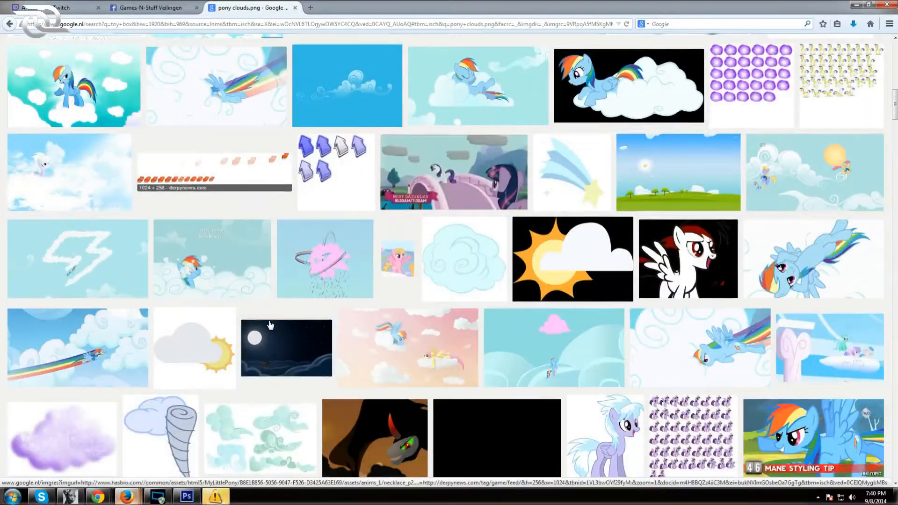
scroll(270, 325, "down", 3)
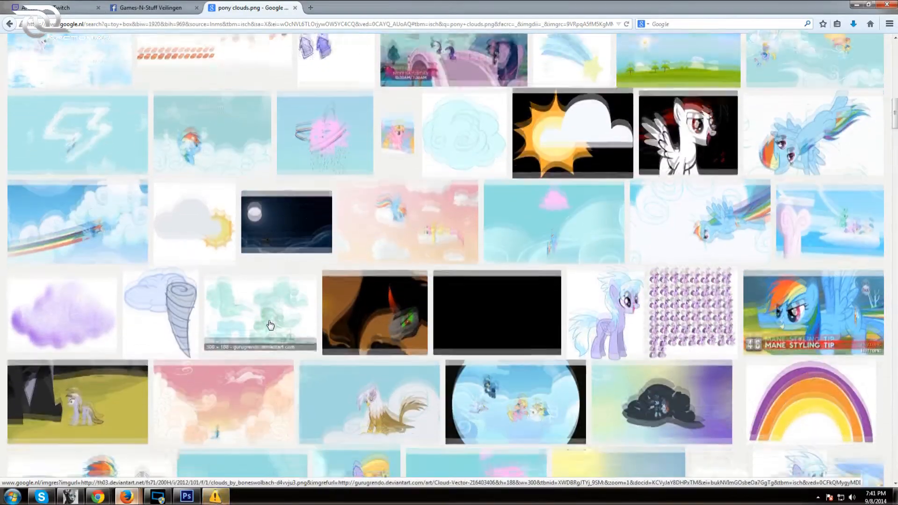
scroll(269, 324, "down", 3)
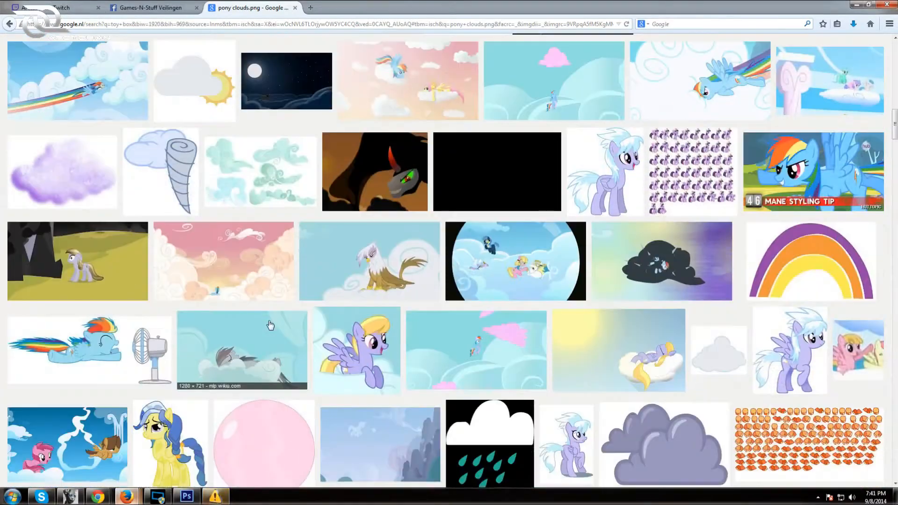
scroll(270, 325, "up", 2)
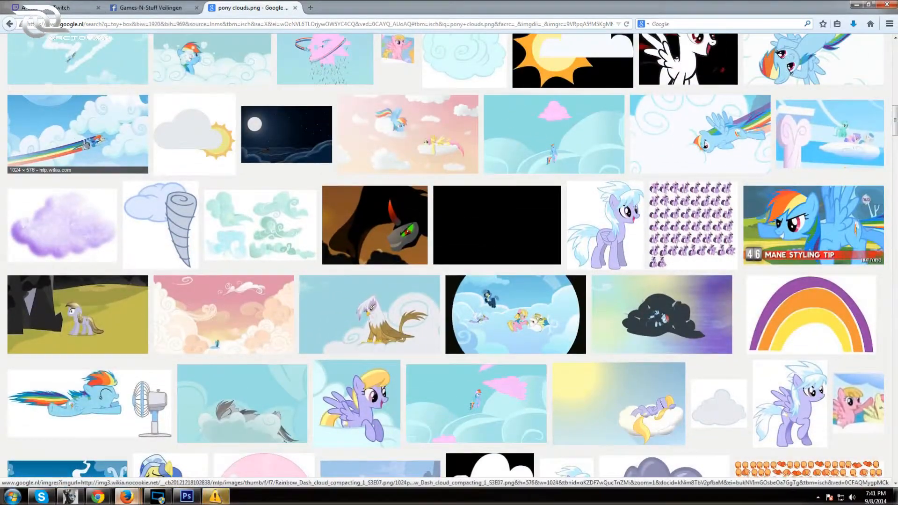
left_click(83, 141)
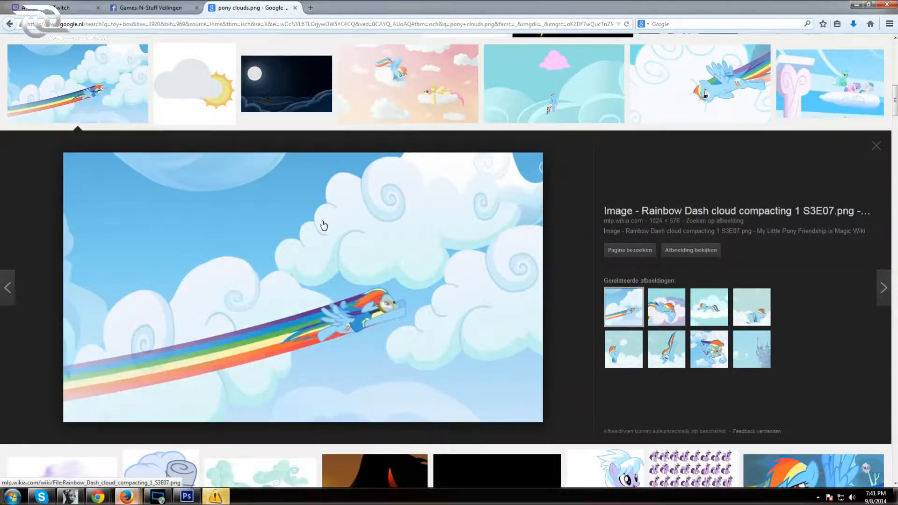
scroll(324, 225, "up", 10)
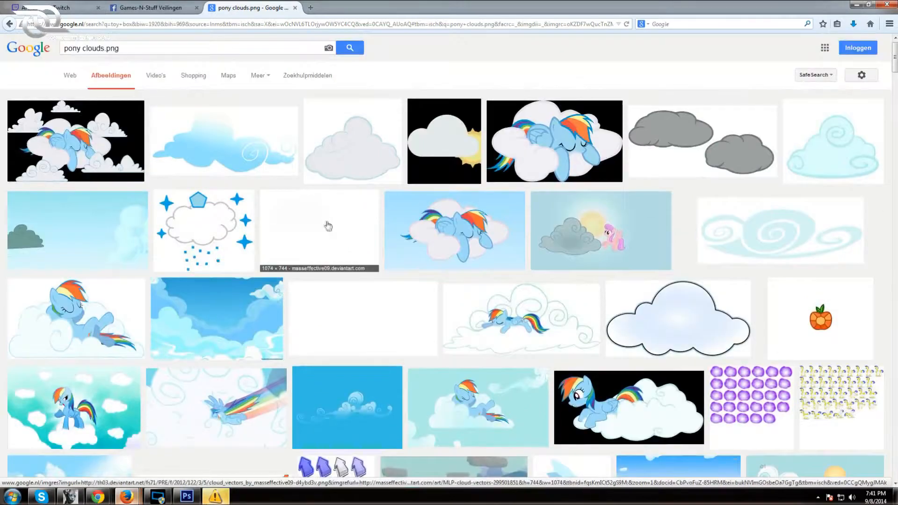
Step: Search Google Images for "rainbow .png" and look through the results for a suitable rainbow graphic
left_click_drag(104, 49, 62, 48)
type("r")
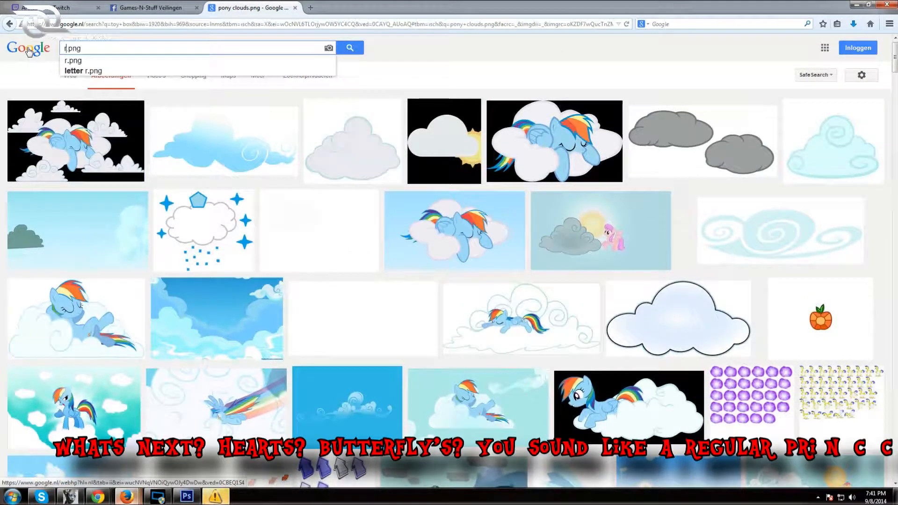
type("ainbow")
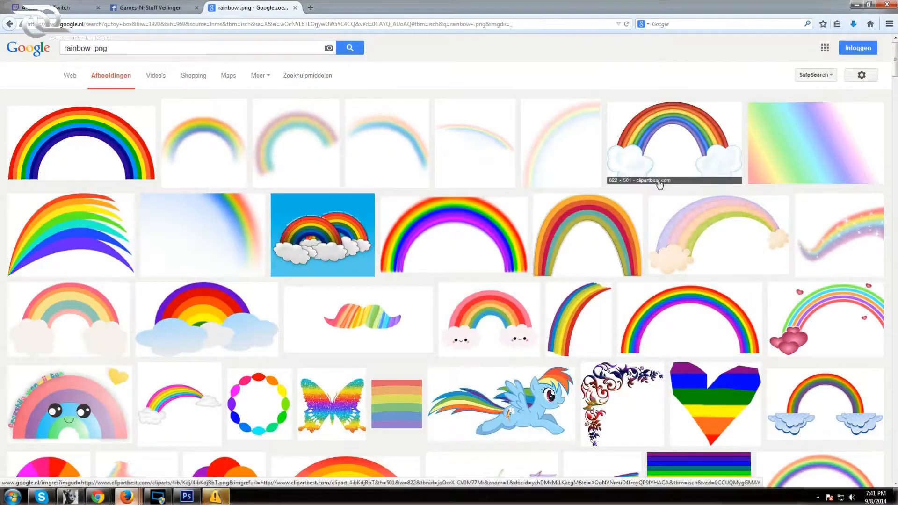
scroll(655, 201, "down", 3)
scroll(655, 200, "down", 3)
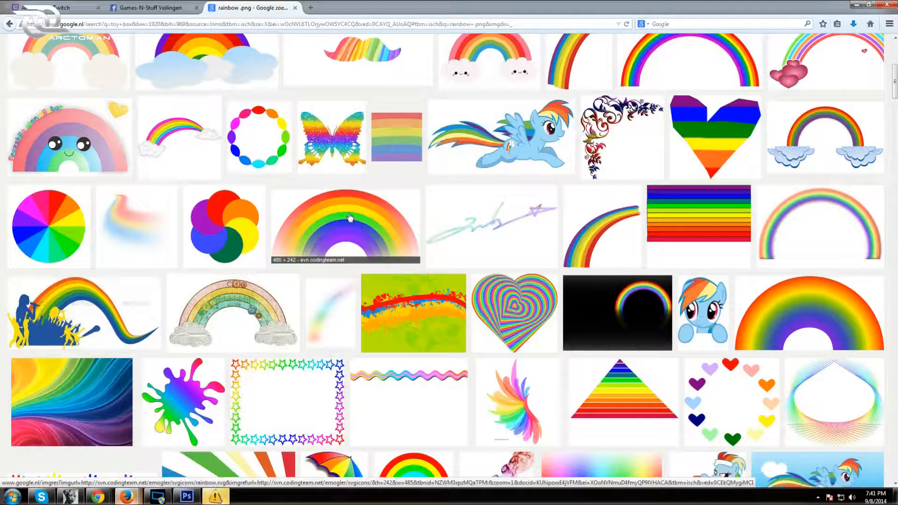
Step: Look through the rainbow image results and preview the related 562 × 278 arch titled PNG from derpng.tumblr.com
scroll(350, 217, "down", 9)
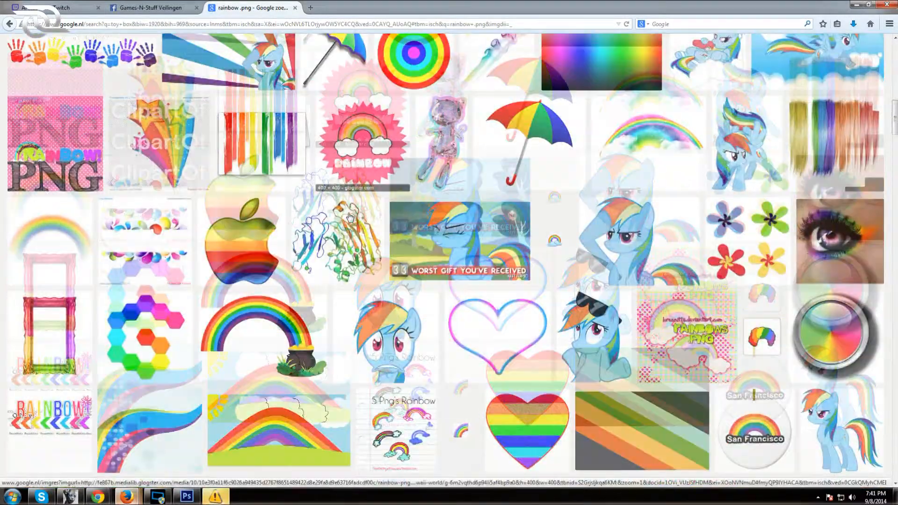
scroll(350, 216, "down", 7)
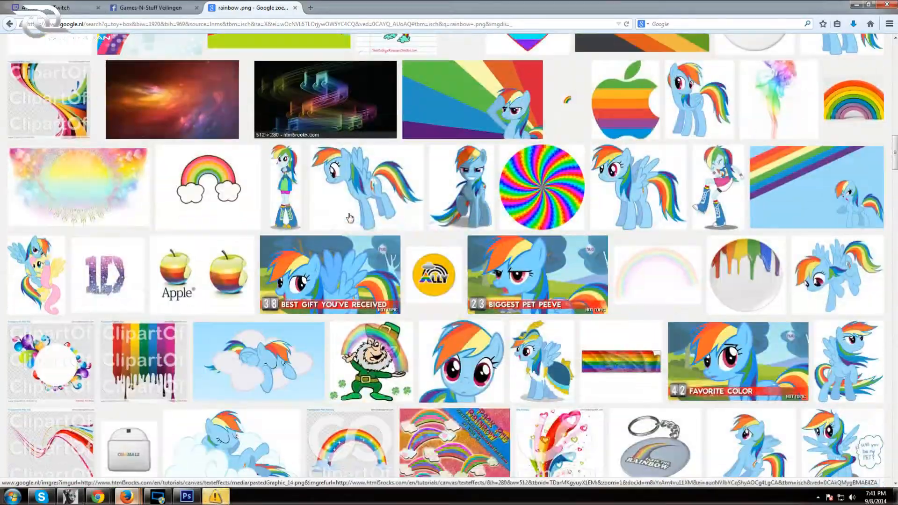
scroll(350, 217, "up", 15)
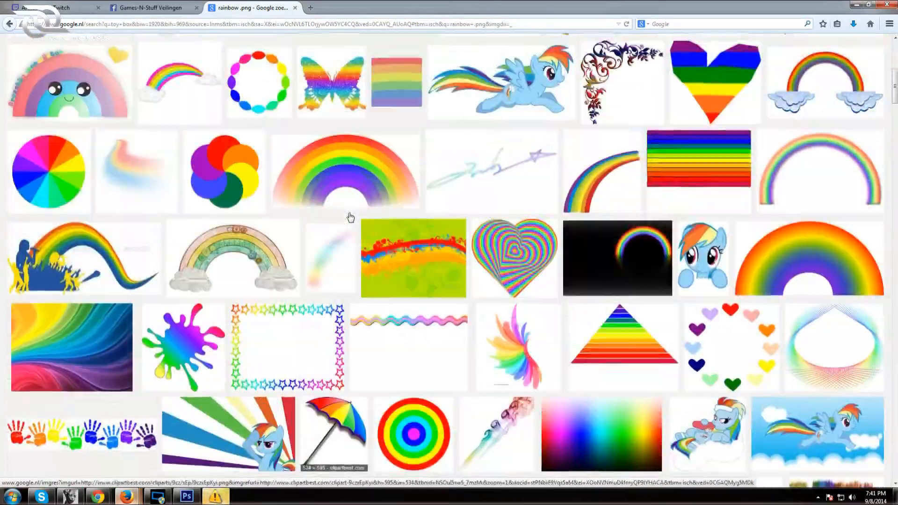
scroll(350, 217, "up", 6)
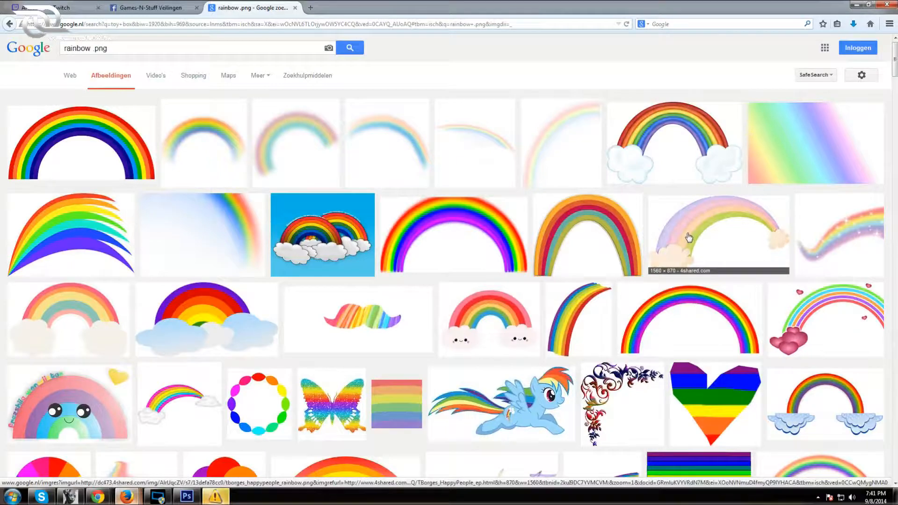
left_click(104, 145)
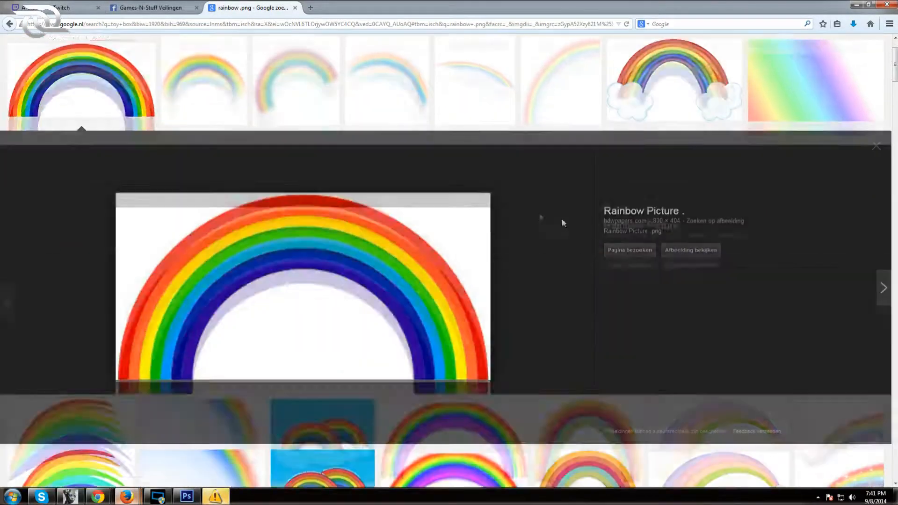
right_click(351, 264)
left_click(671, 296)
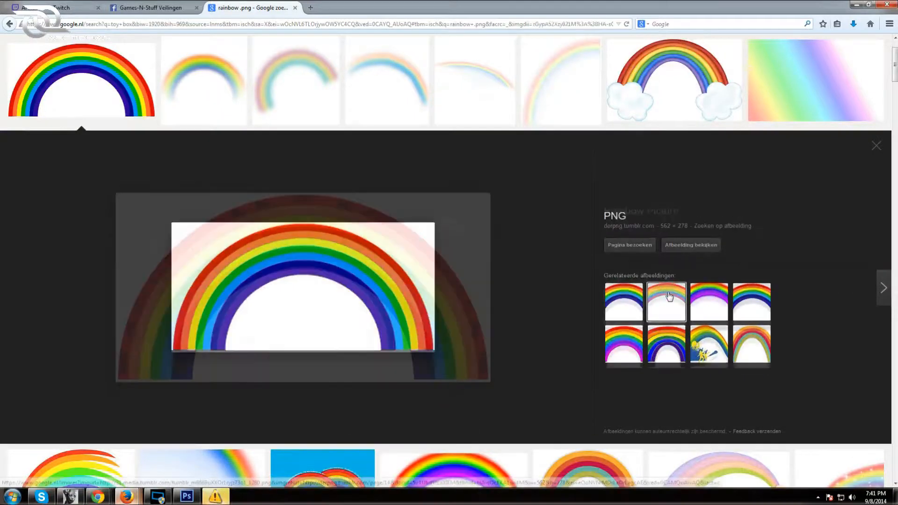
Step: Save the previewed rainbow arch as a PNG image named "rainbow warrior" in the bits folder
right_click(250, 266)
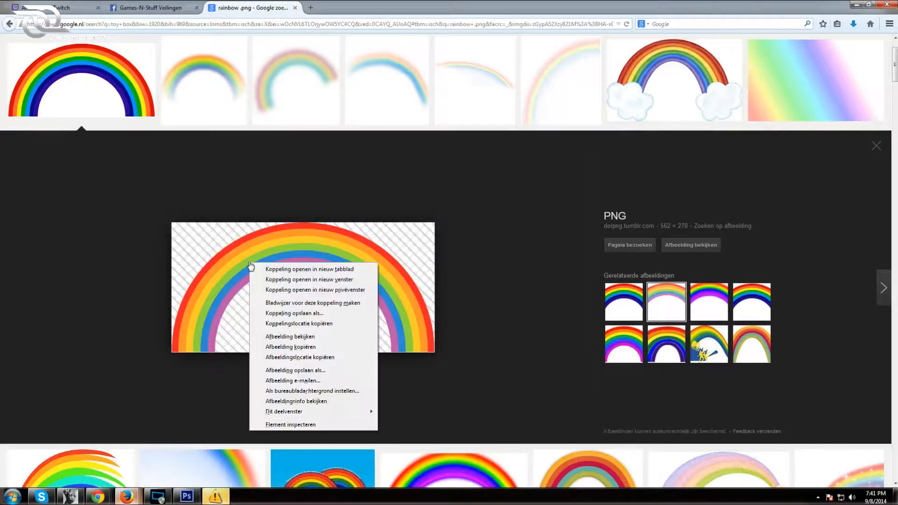
left_click(308, 373)
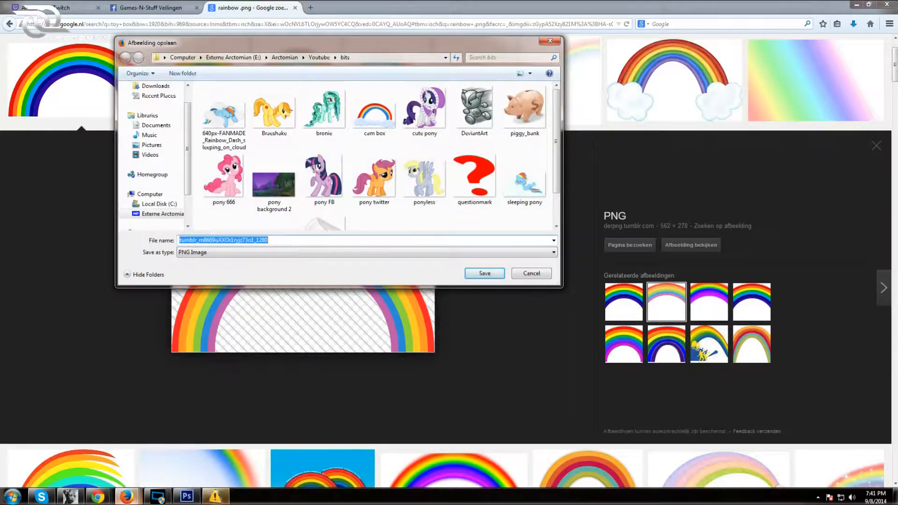
type("rainbow warrior")
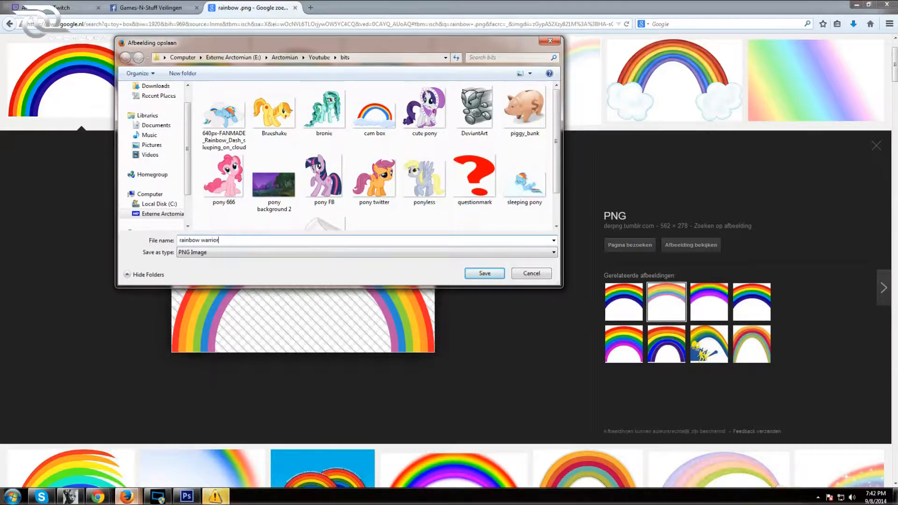
left_click(485, 273)
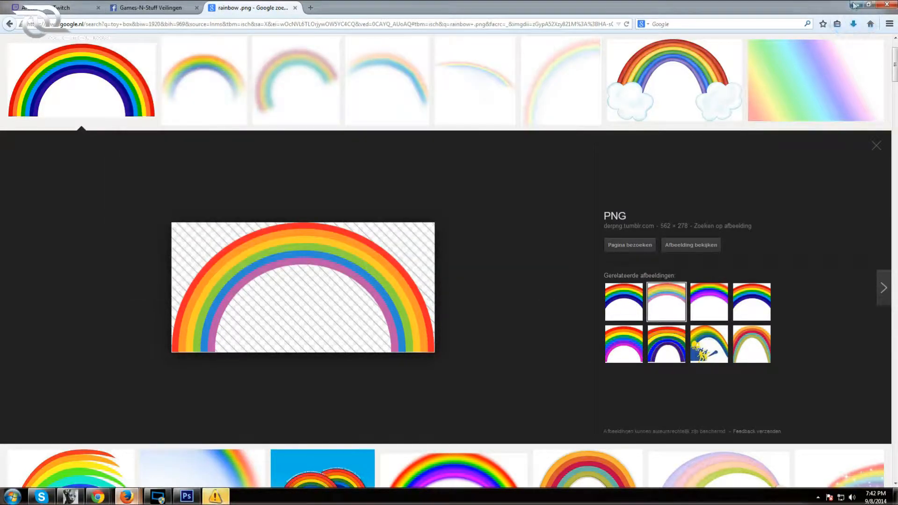
Step: Switch back to Photoshop and open the rainbow warrior image from the bits folder
left_click(856, 4)
left_click(21, 7)
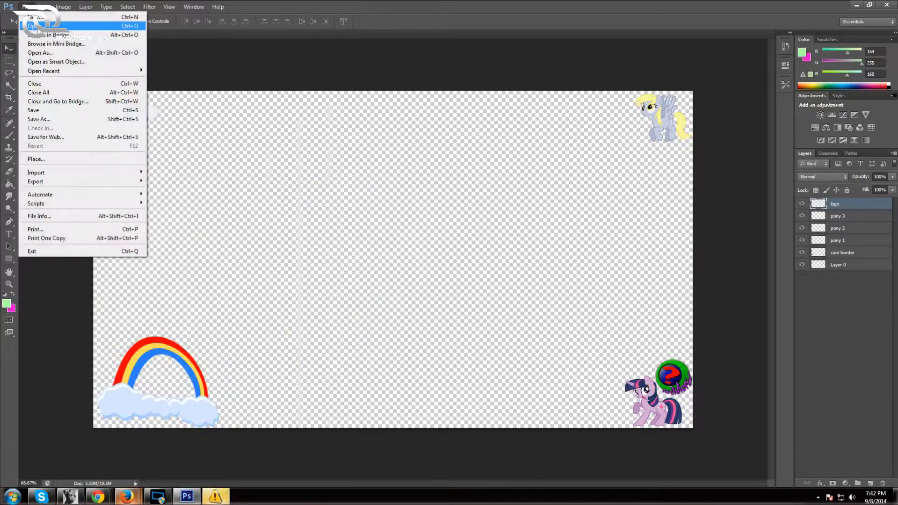
left_click(28, 25)
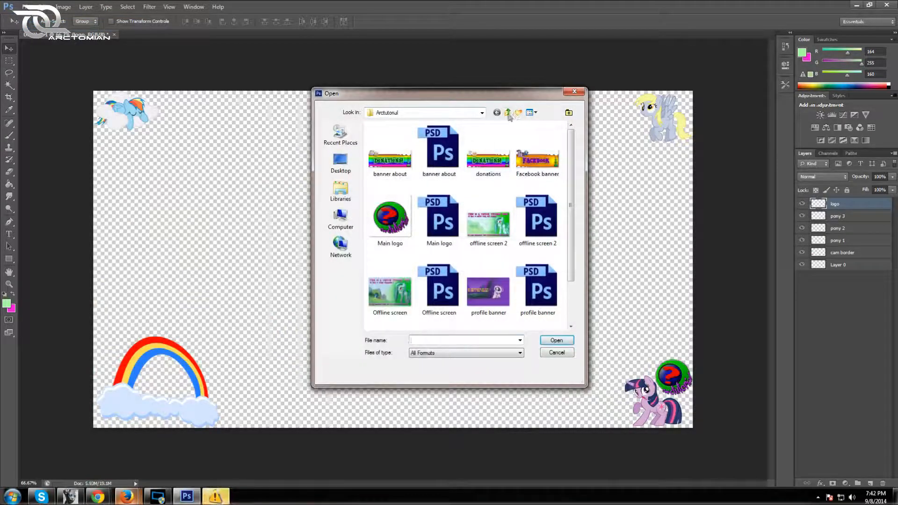
left_click(508, 112)
double_click(382, 171)
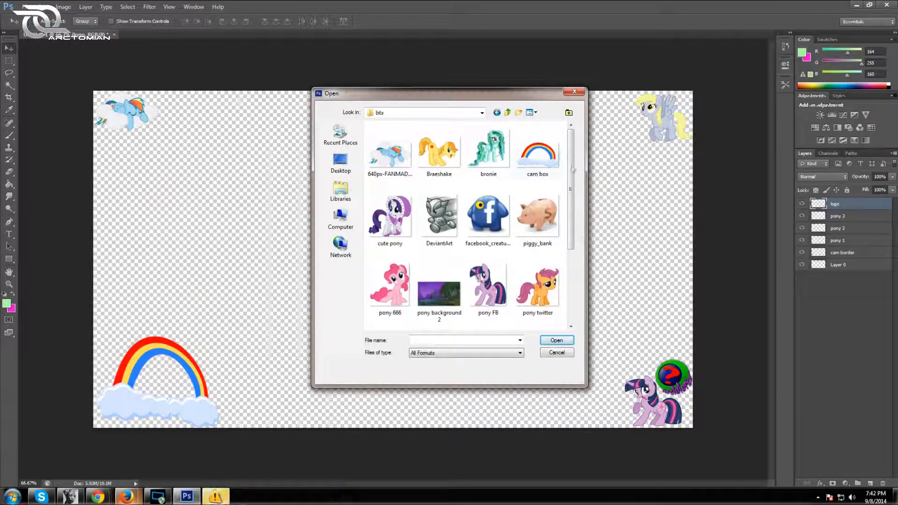
left_click(554, 164)
scroll(569, 215, "down", 5)
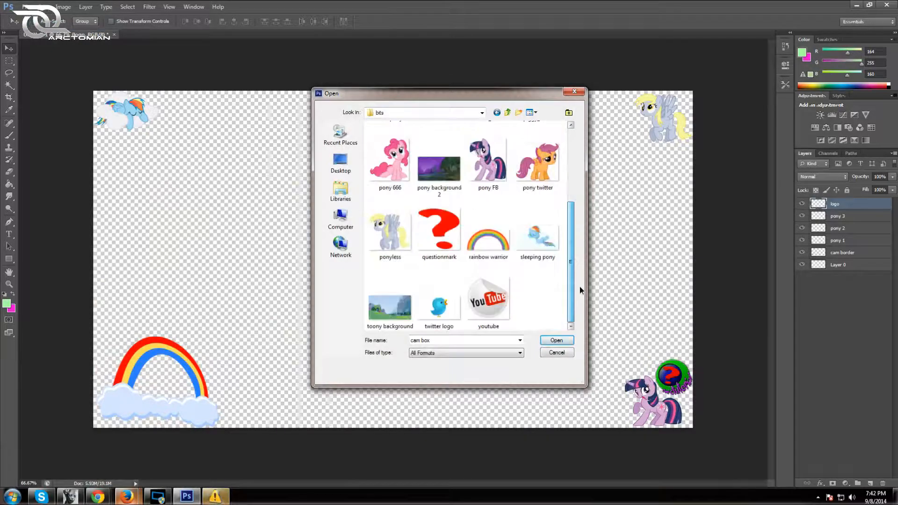
left_click(488, 232)
left_click(557, 341)
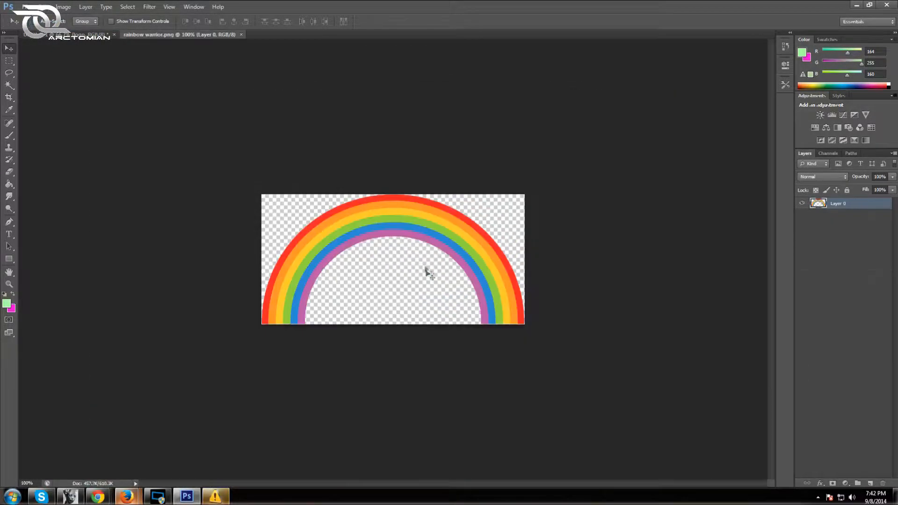
Step: Copy the rainbow into the overlay document, close its source image and place it in the lower middle of the canvas
left_click_drag(180, 34, 503, 100)
left_click_drag(533, 179, 346, 280)
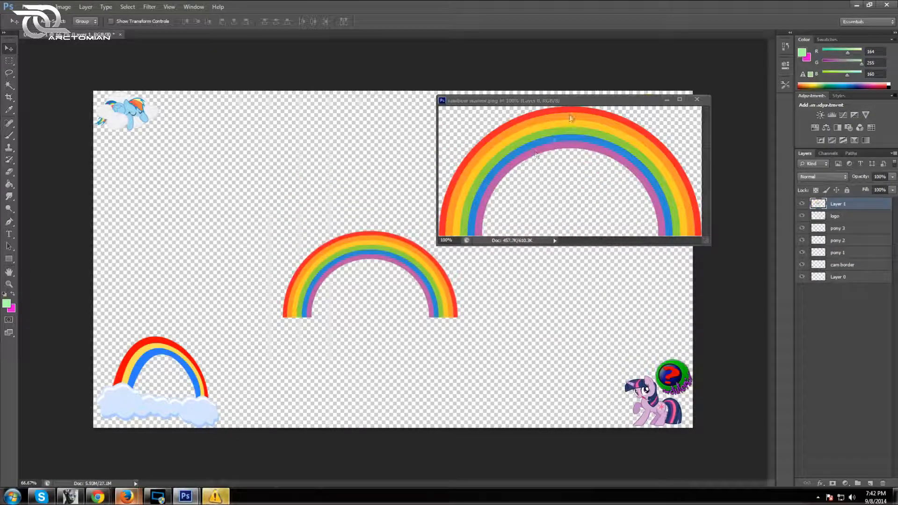
left_click(696, 99)
left_click_drag(412, 256, 511, 310)
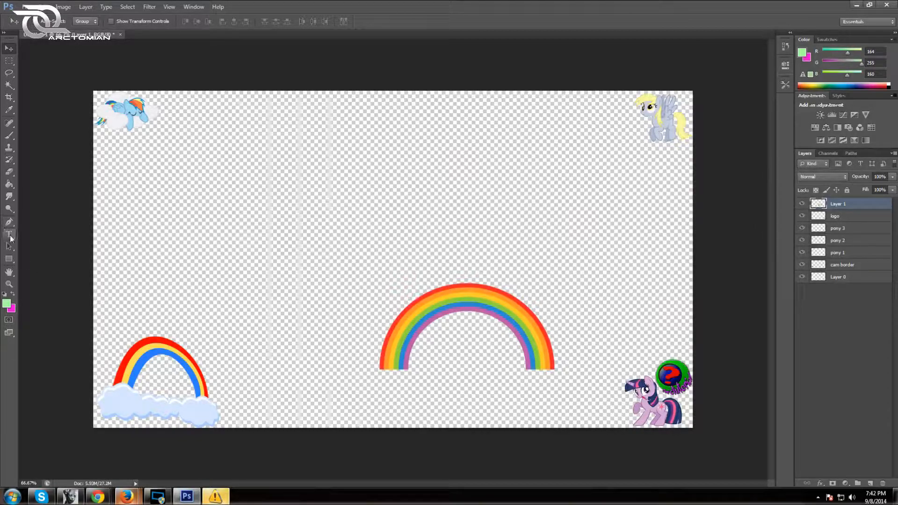
Step: Try to distort the rainbow by widening it and pulling out its lower-left corner, and undo the change
left_click(44, 7)
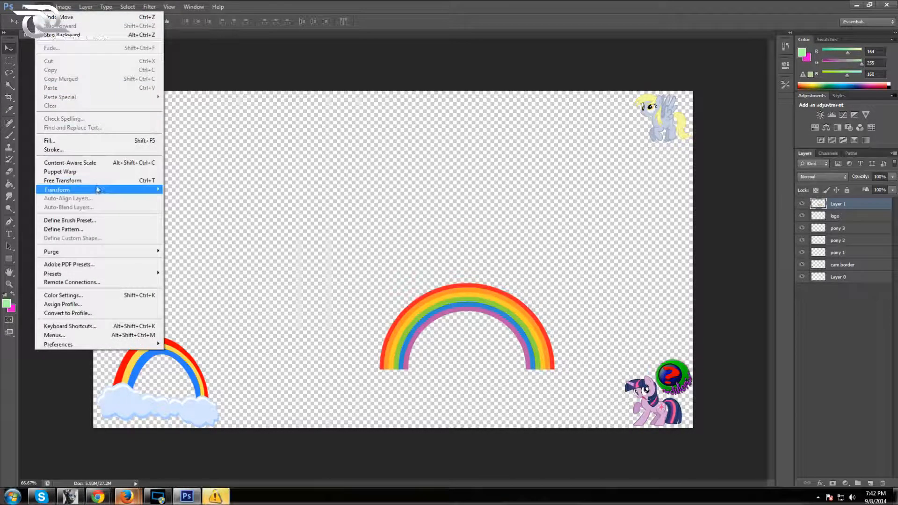
mouse_move(100, 190)
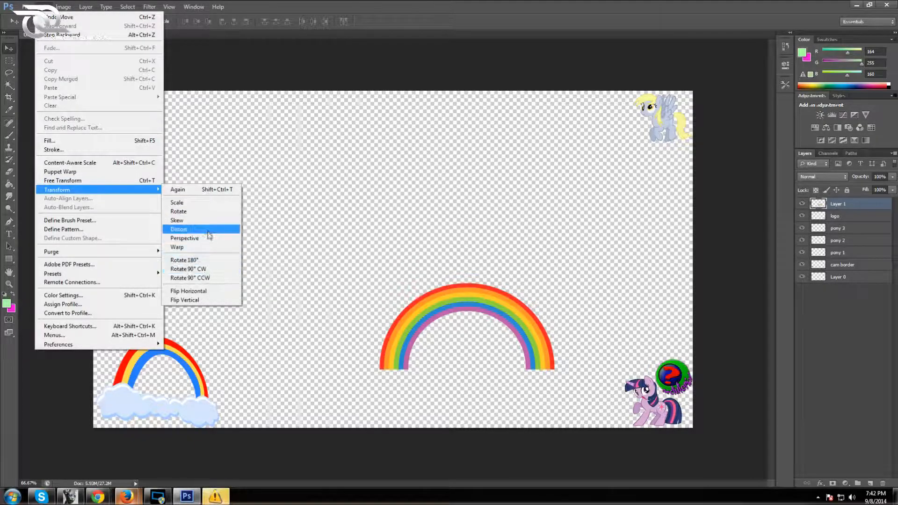
left_click(189, 229)
left_click_drag(378, 328, 277, 326)
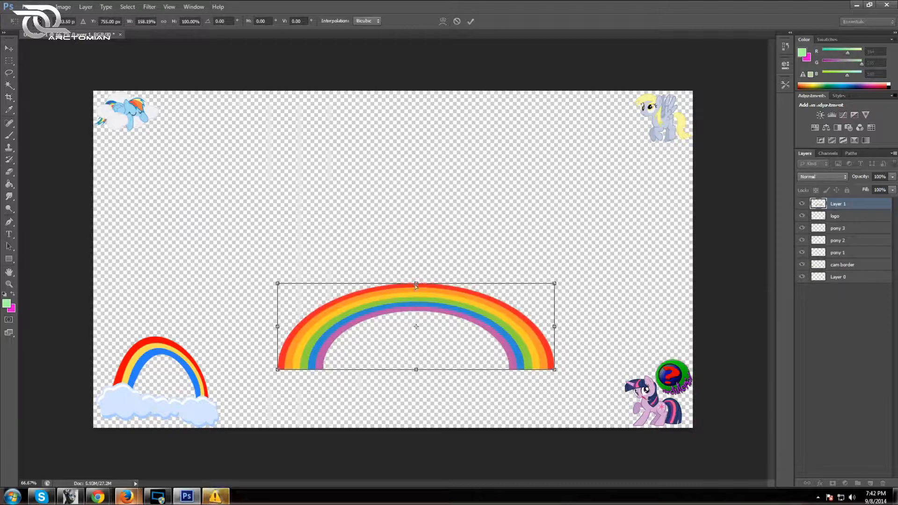
mouse_move(284, 371)
left_mouse_down()
mouse_move(177, 364)
mouse_move(152, 340)
mouse_move(358, 372)
mouse_move(280, 345)
mouse_move(335, 340)
mouse_move(274, 327)
mouse_move(339, 340)
mouse_move(538, 318)
mouse_move(538, 288)
mouse_move(389, 355)
mouse_move(261, 376)
left_mouse_up()
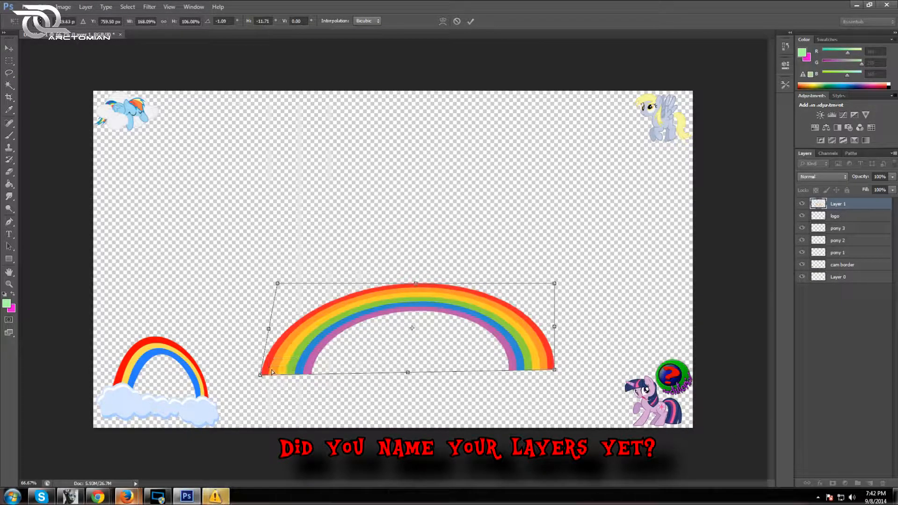
left_click(471, 21)
key("ctrl+z")
Step: Delete the imported rainbow layer from the overlay
right_click(846, 208)
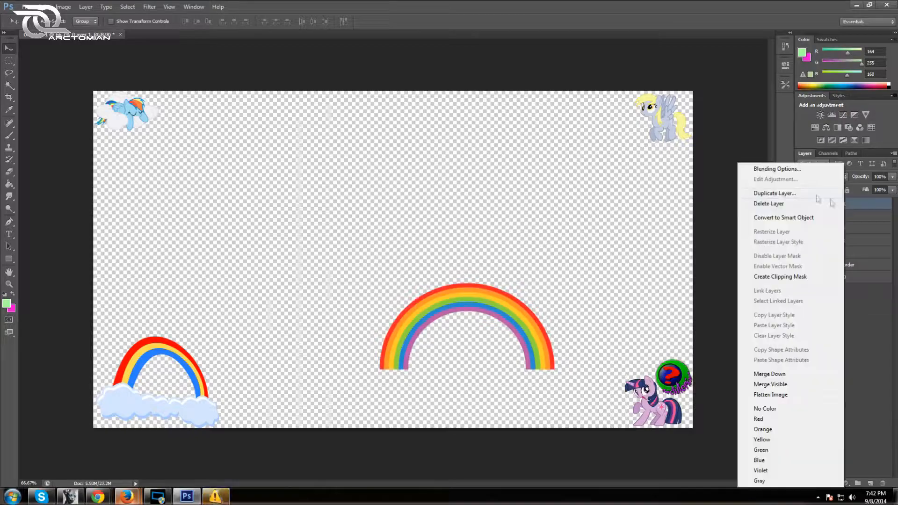
left_click(769, 204)
left_click(407, 186)
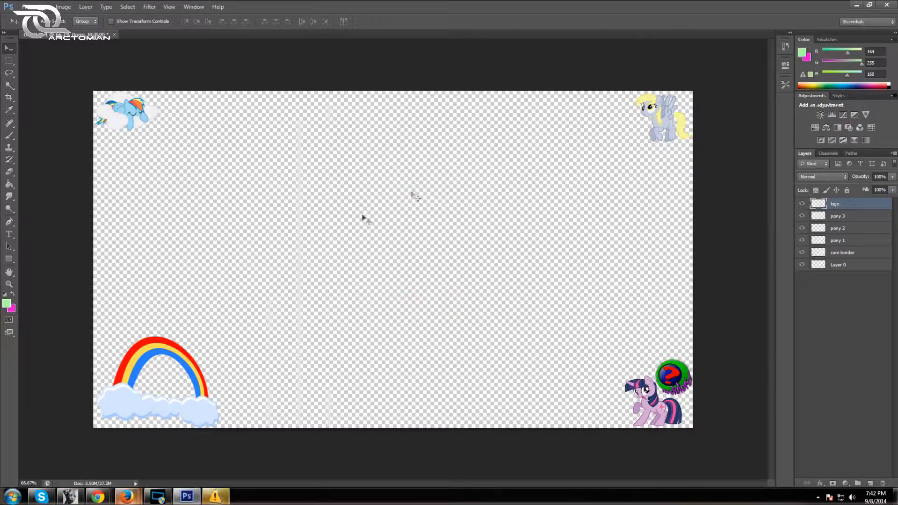
Step: Return to the Firefox rainbow results, preview the curved clip art rainbow and look for a more suitable graphic
mouse_move(98, 496)
mouse_move(126, 497)
left_click(262, 450)
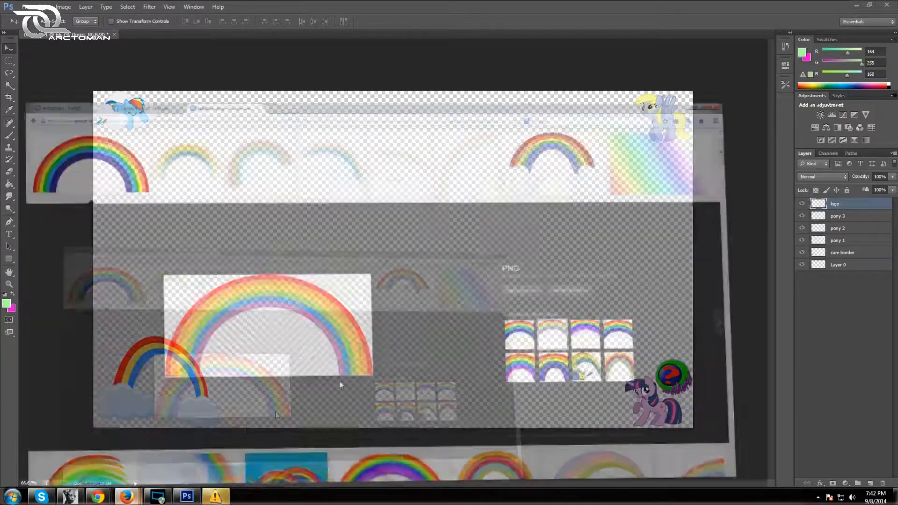
scroll(631, 163, "down", 4)
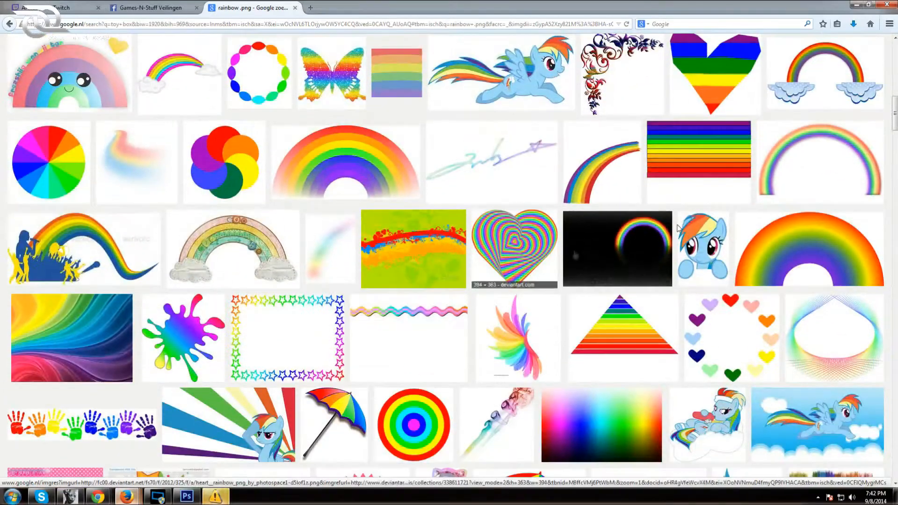
left_click(631, 162)
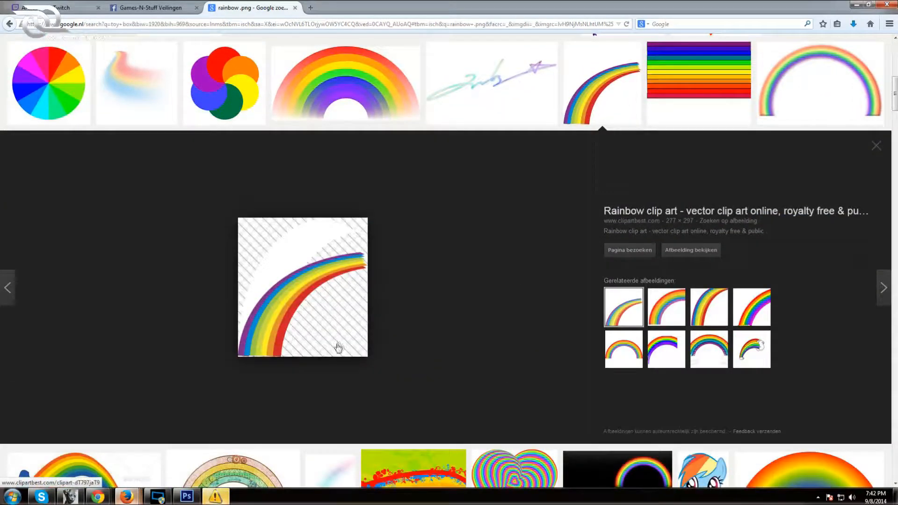
right_click(294, 285)
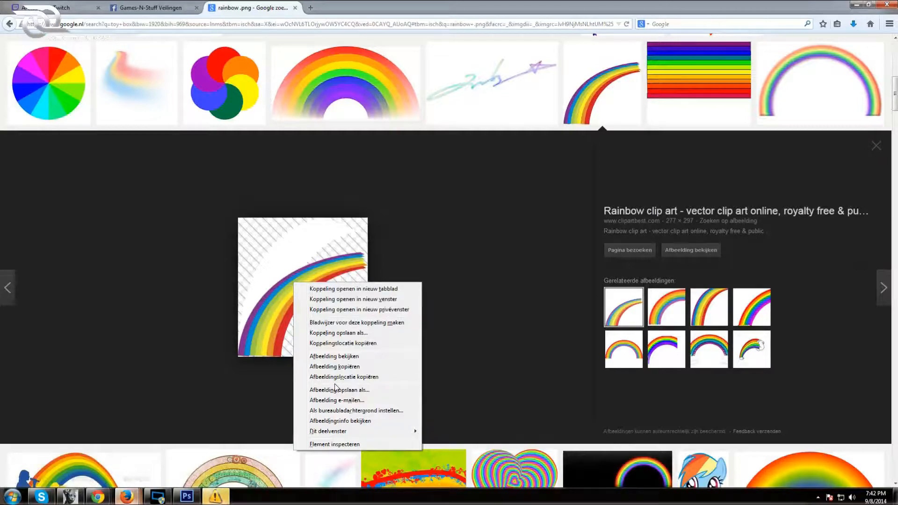
left_click(474, 286)
scroll(474, 285, "down", 5)
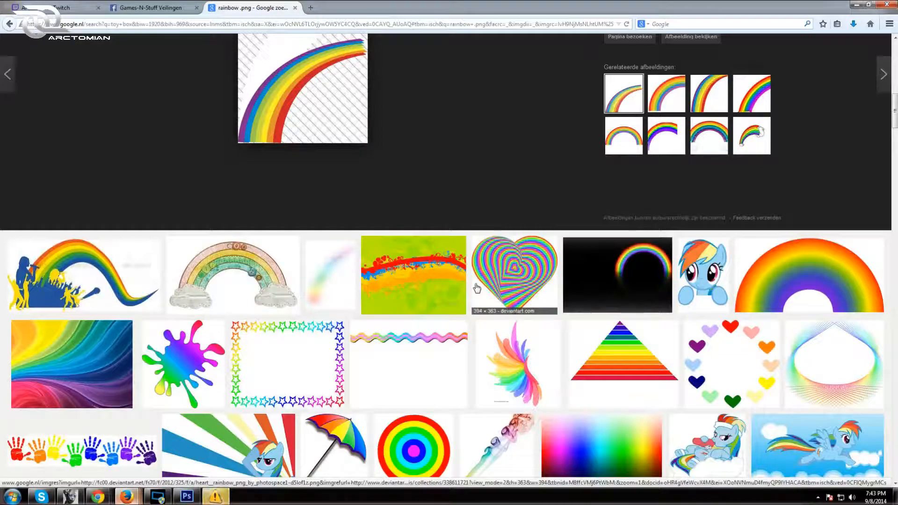
scroll(478, 289, "up", 12)
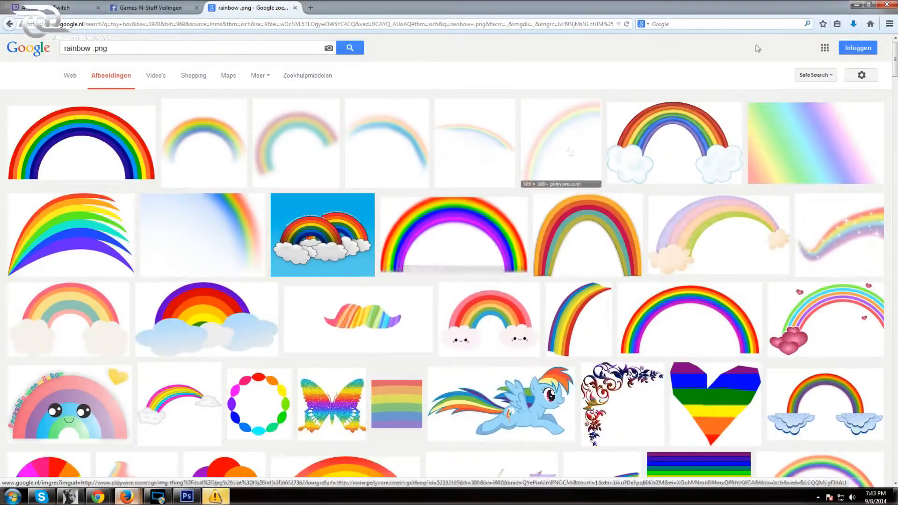
Step: Back in Photoshop, create a layer named "transparant scroll text box" and place it between the pony 1 and cam border layers
left_click(856, 5)
left_click(9, 61)
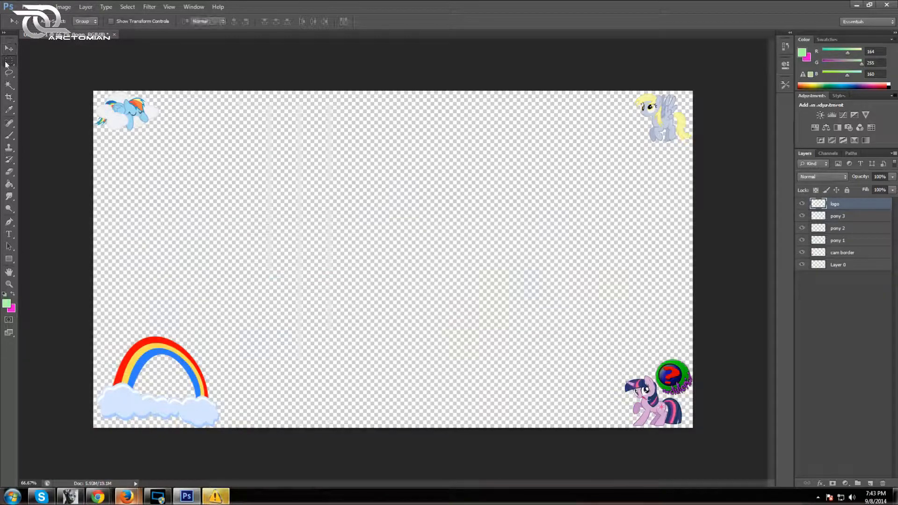
left_click(86, 7)
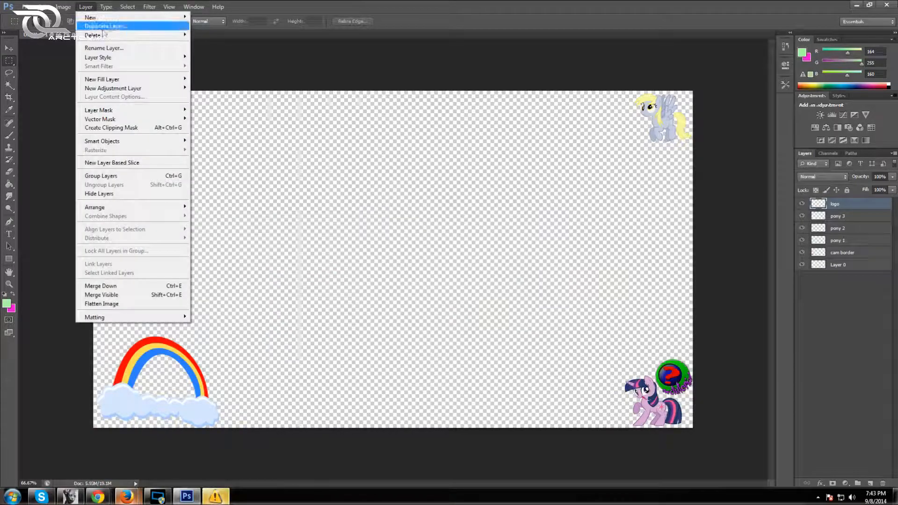
left_click(197, 18)
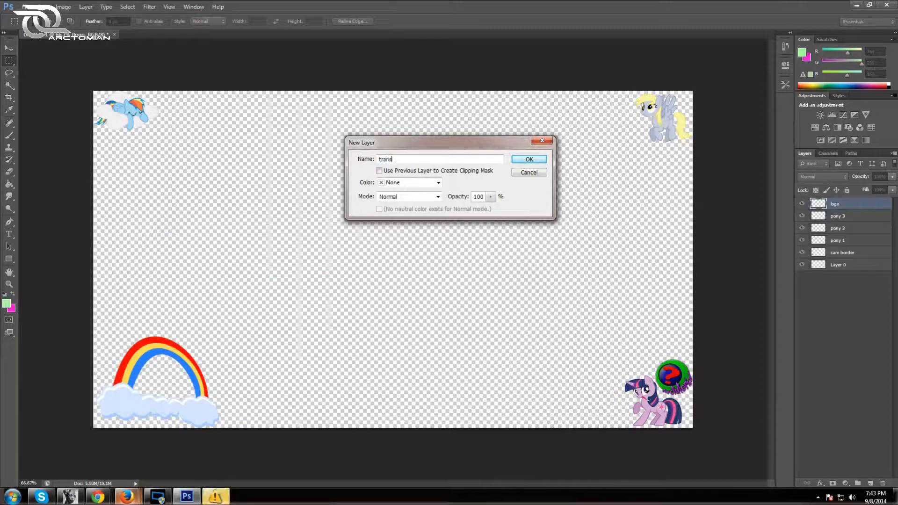
type("transparant scroll text box")
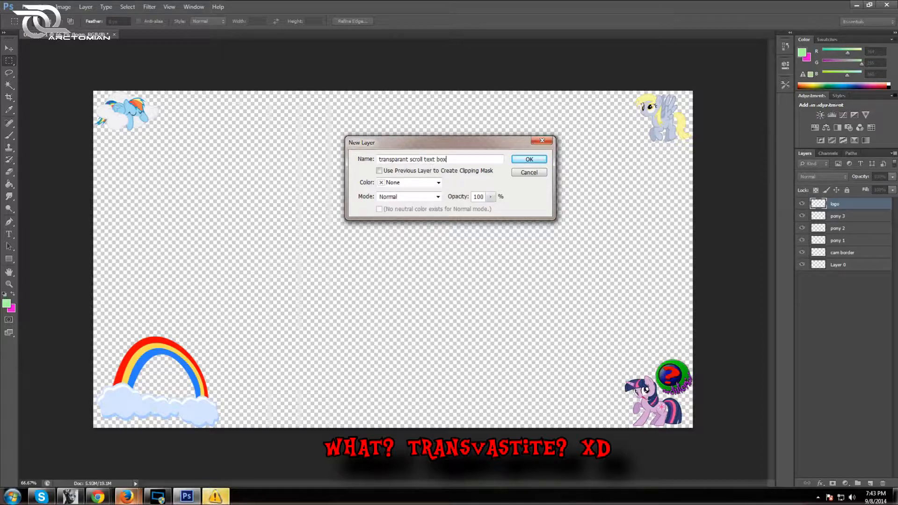
key("Return")
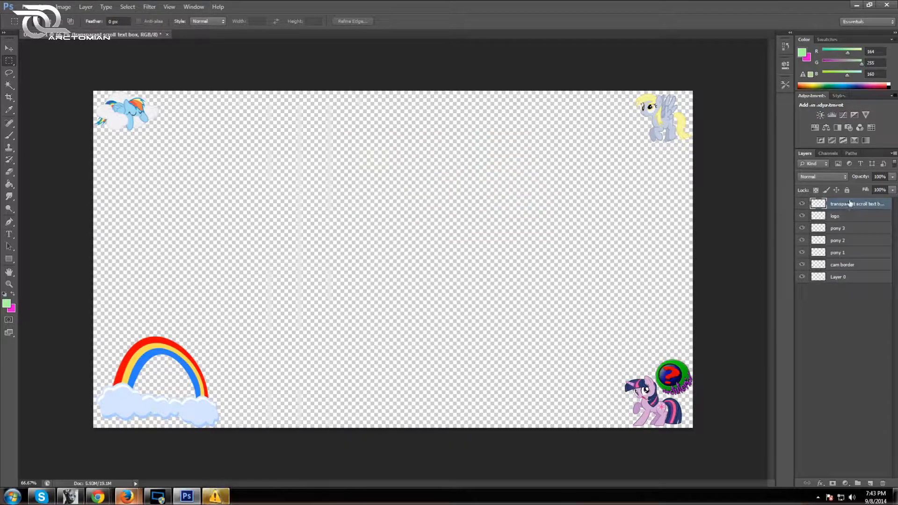
left_click_drag(851, 205, 854, 257)
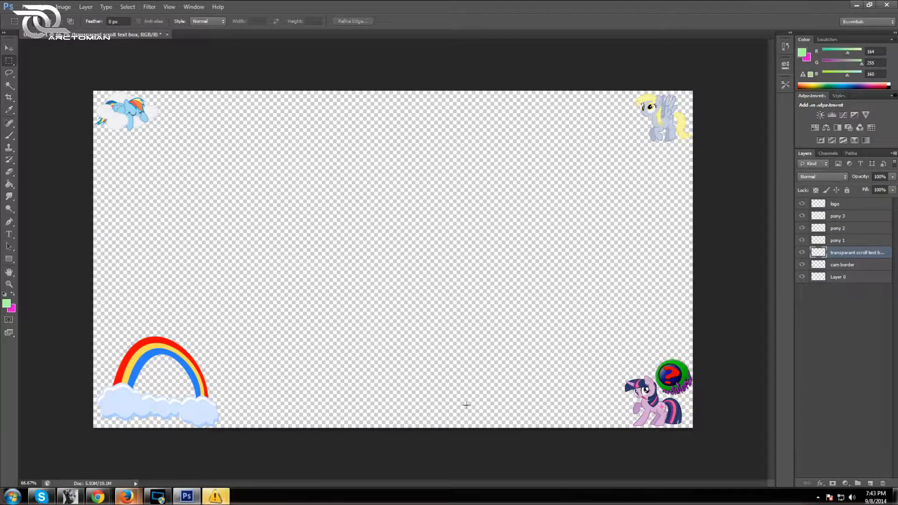
Step: Marquee-select a long thin strip from the lower middle of the canvas across the purple pony and set the foreground colour to pink ff00a2
left_click_drag(466, 404, 684, 418)
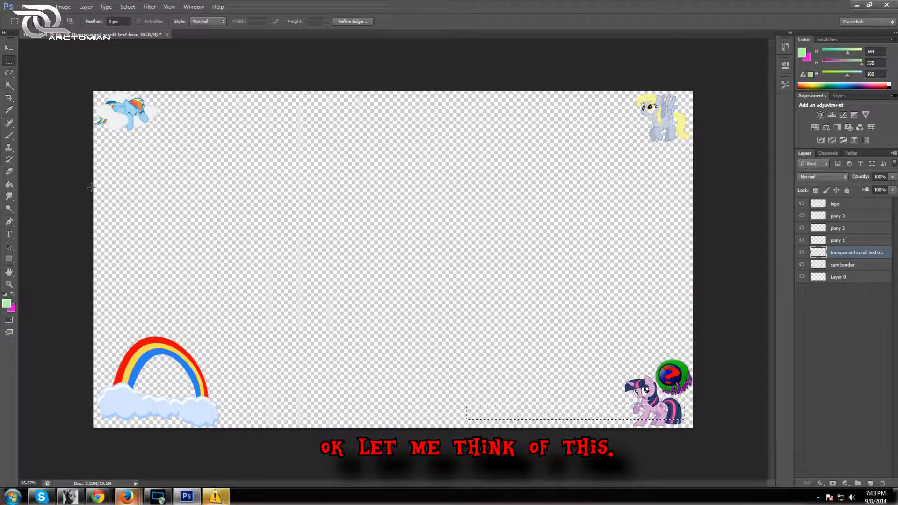
left_click(7, 303)
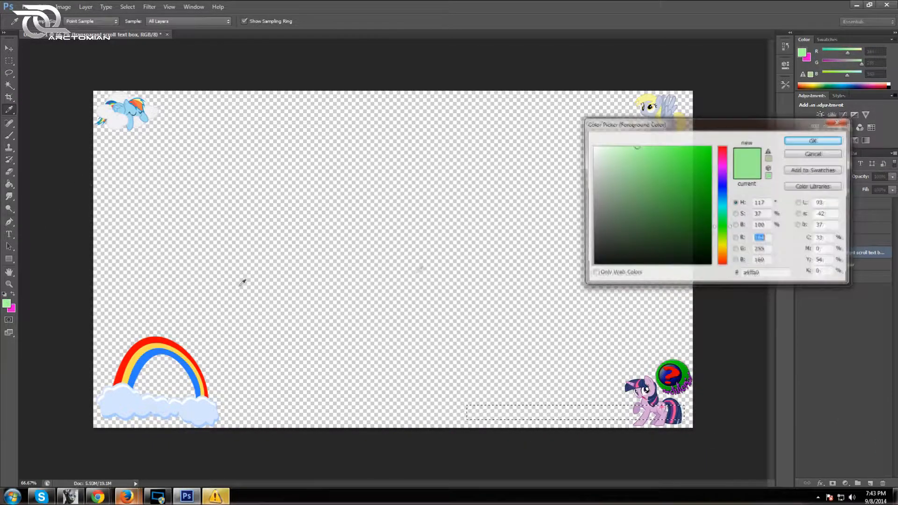
left_click(696, 150)
mouse_move(696, 150)
left_mouse_down()
mouse_move(716, 140)
mouse_move(723, 162)
left_mouse_up()
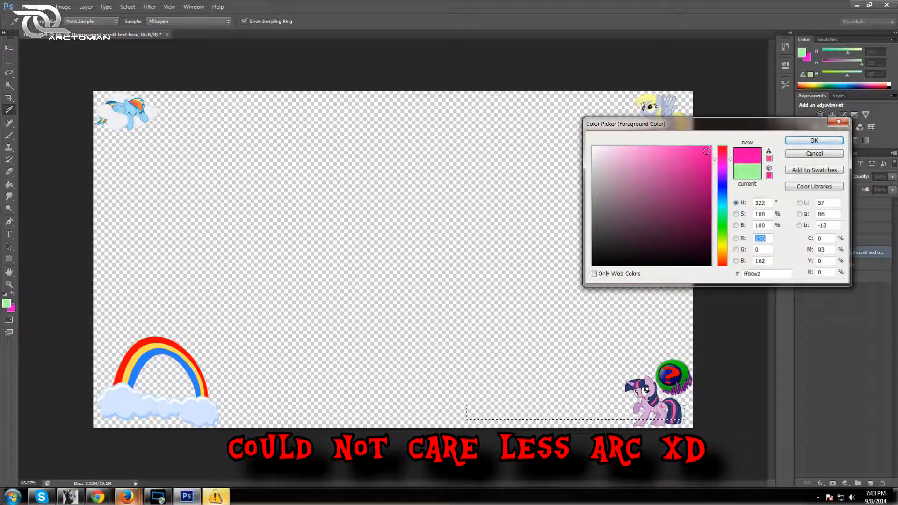
left_click(823, 141)
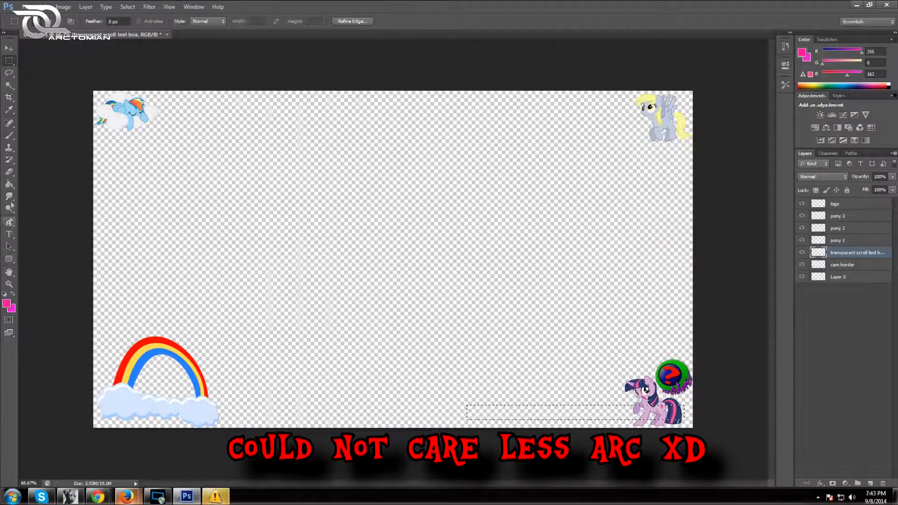
Step: Fill the selected strip with pink on both sides of the uneven fill area and clear the selection
left_click(9, 185)
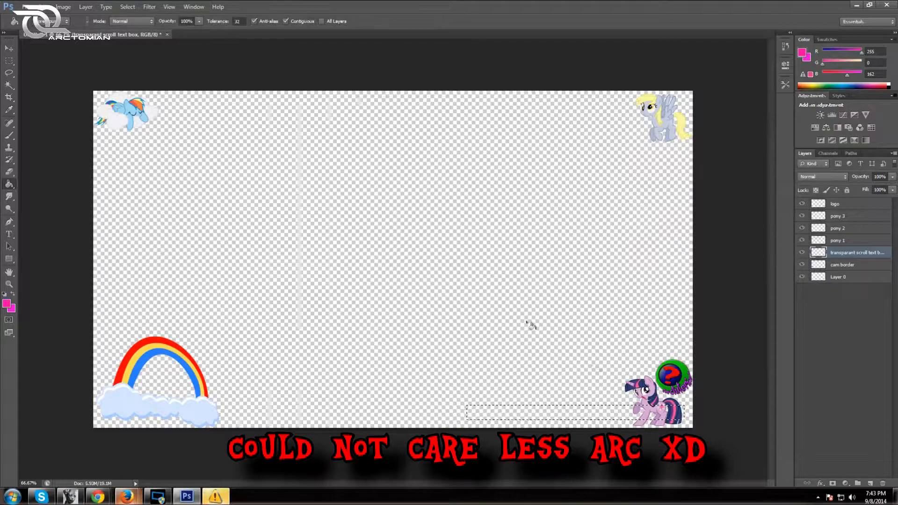
left_click(595, 411)
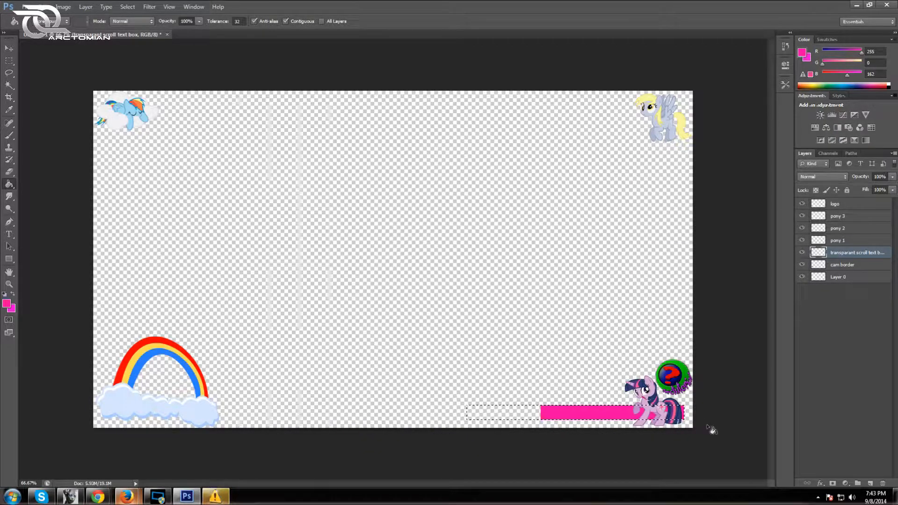
left_click(520, 413)
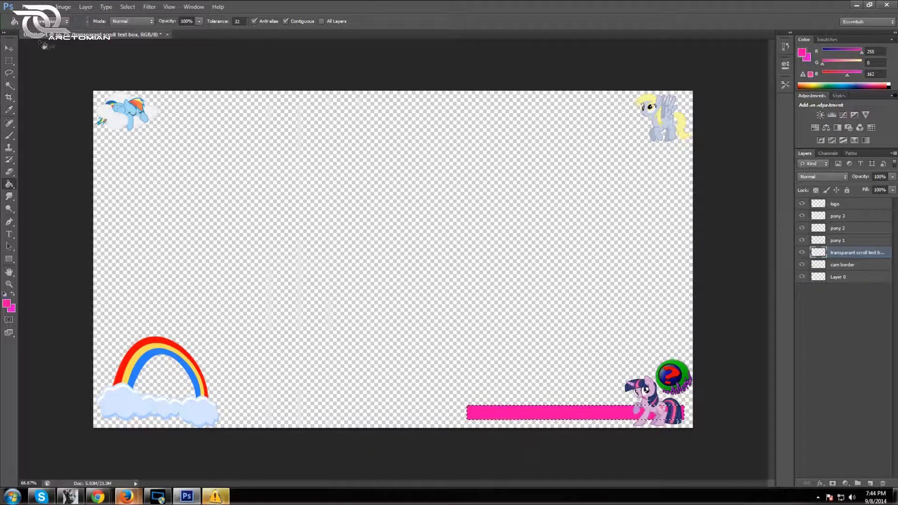
left_click(9, 61)
left_click(463, 209)
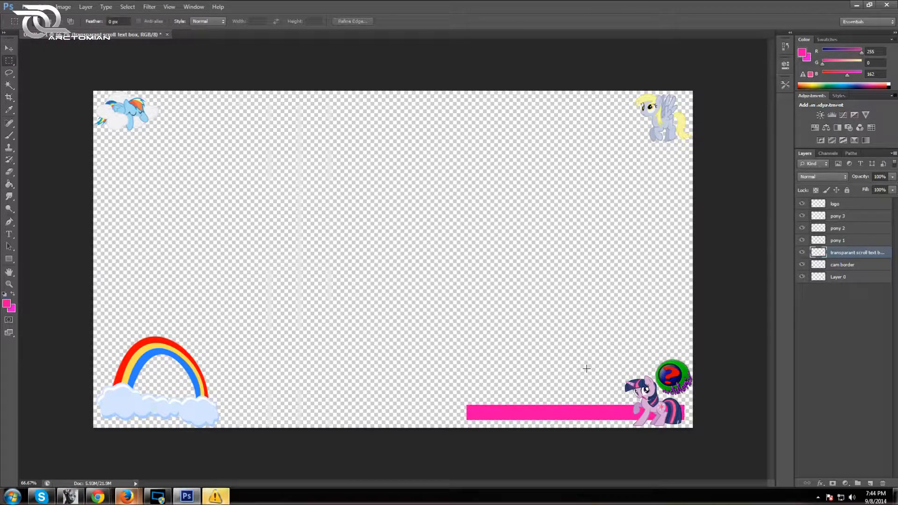
Step: Nudge the pink bar slightly down and left so its end sits behind the purple pony
left_click(9, 49)
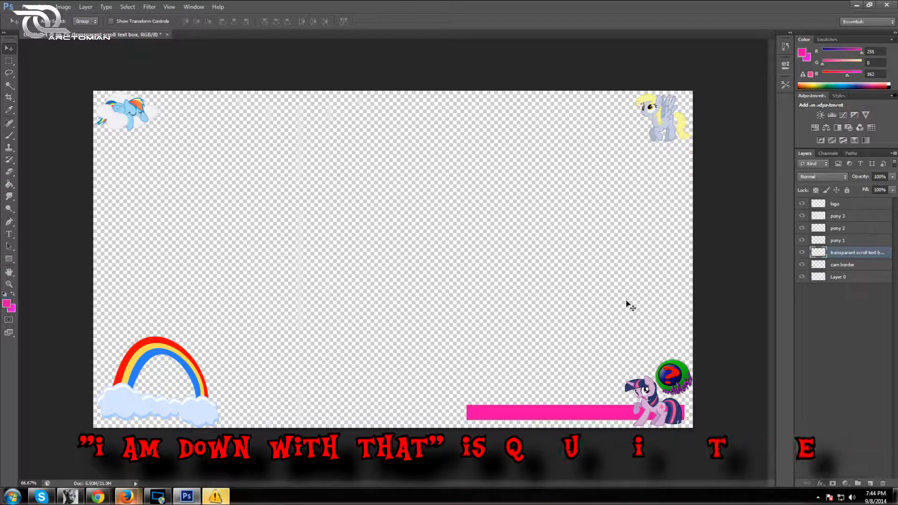
key("Down")
key("Down")
key("Down")
key("Down")
key("Down")
key("Down")
key("Left")
key("Left")
key("Left")
key("Left")
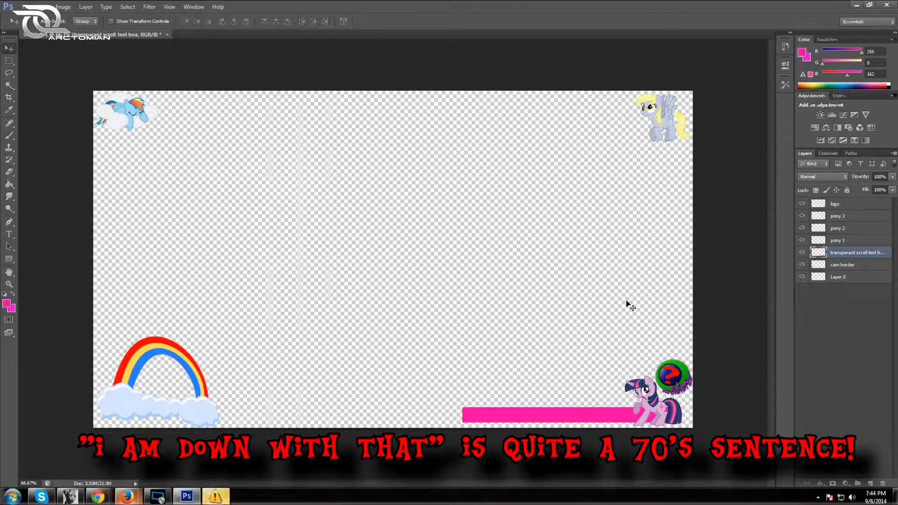
key("Down")
key("Down")
key("Down")
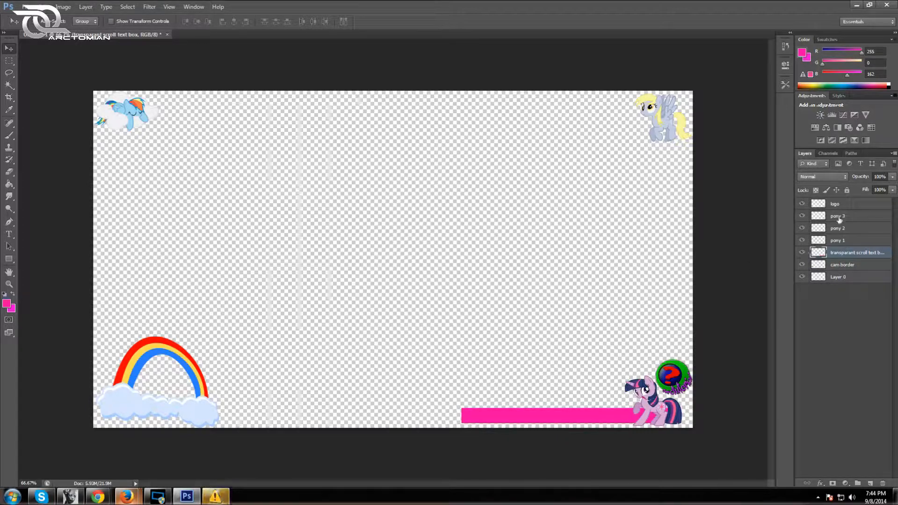
Step: Set the transparant scroll text box layer's opacity to 50% in its blending options
right_click(845, 256)
left_click(778, 174)
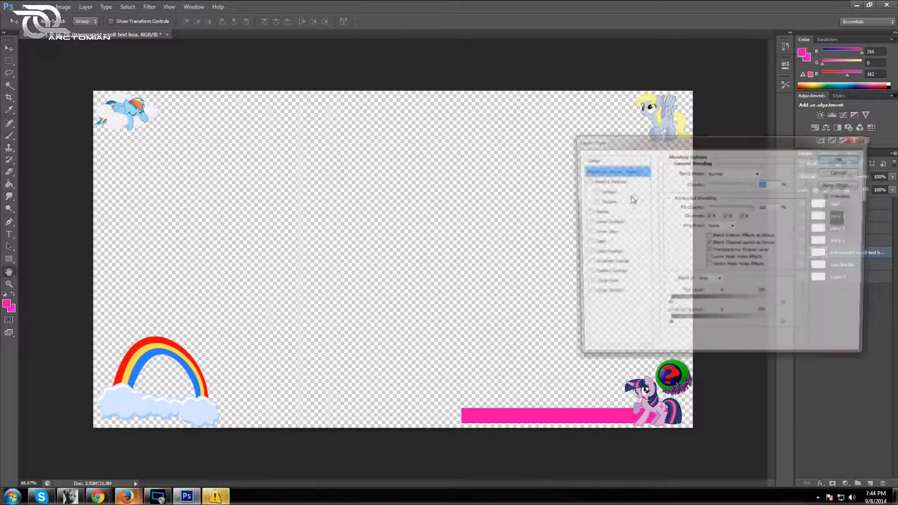
left_click_drag(753, 184, 733, 187)
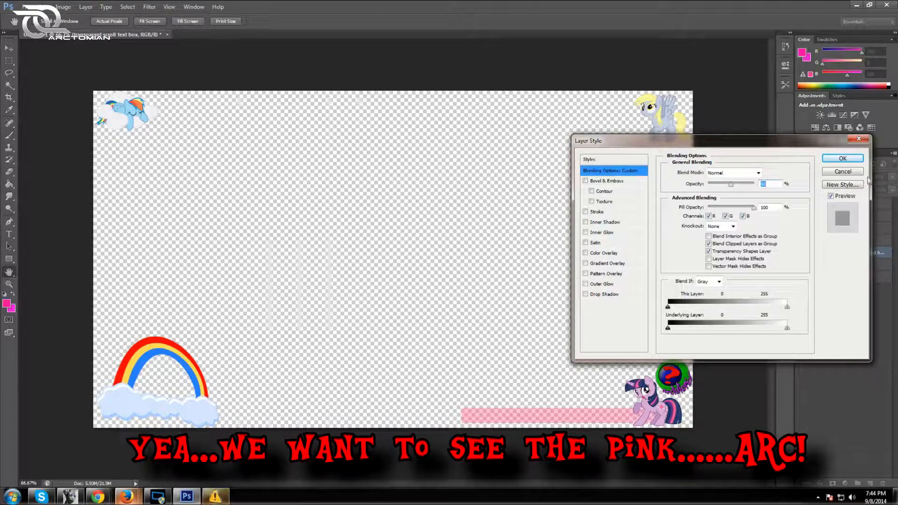
left_click(843, 158)
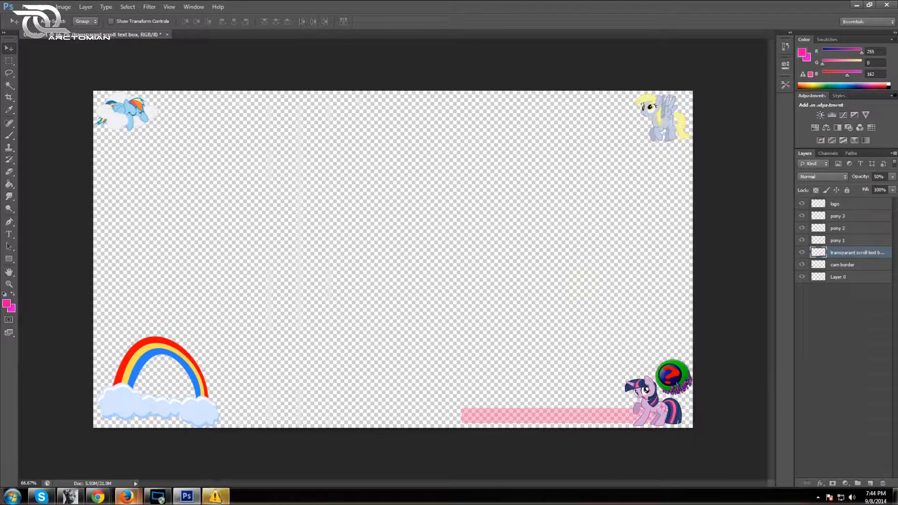
Step: Marquee-select an area slightly larger than the pink bar and add a layer named "solid text border" beneath the transparant scroll text box layer
left_click(11, 62)
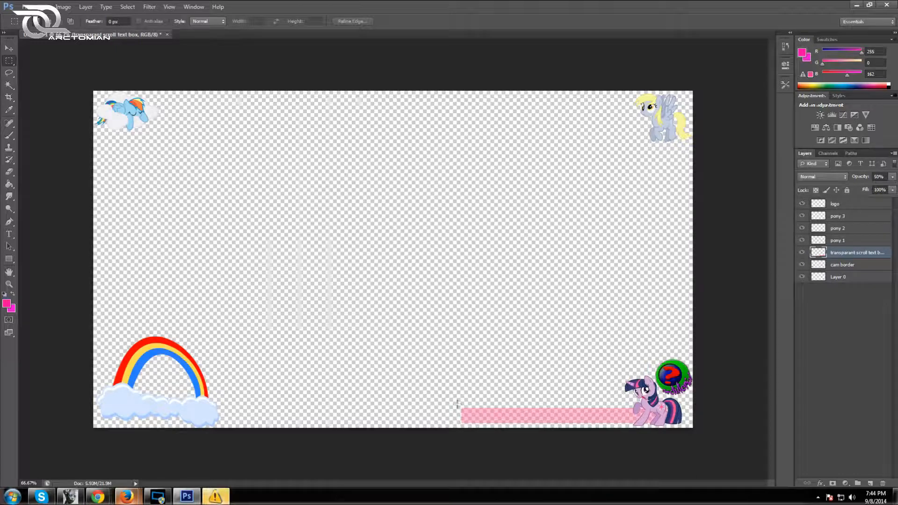
left_click_drag(479, 412, 675, 423)
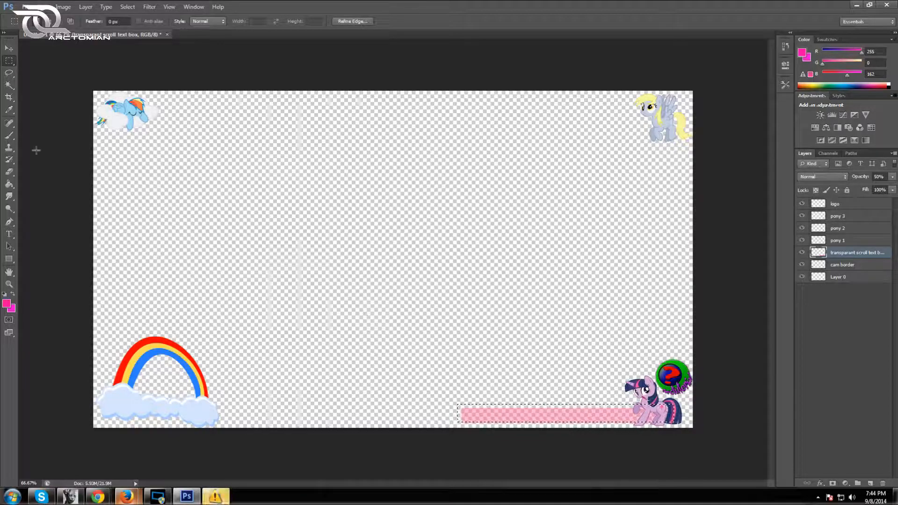
left_click(87, 7)
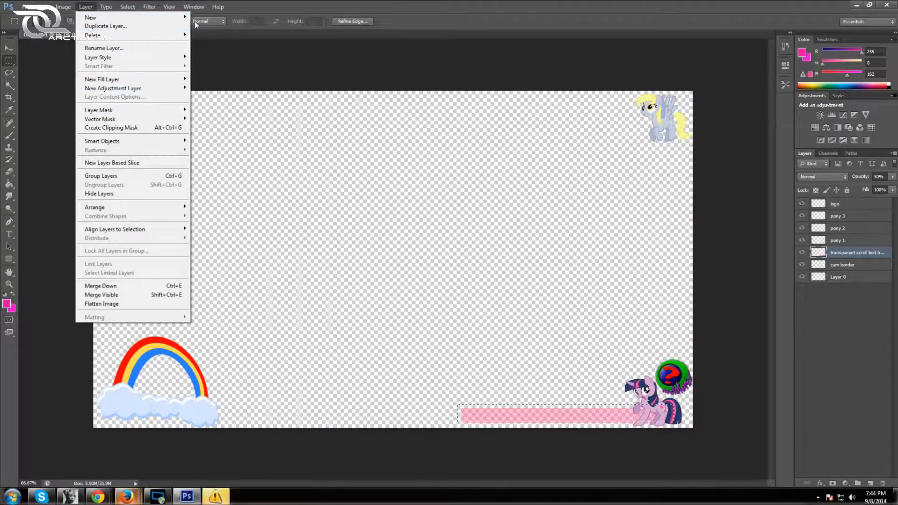
mouse_move(182, 17)
left_click(215, 18)
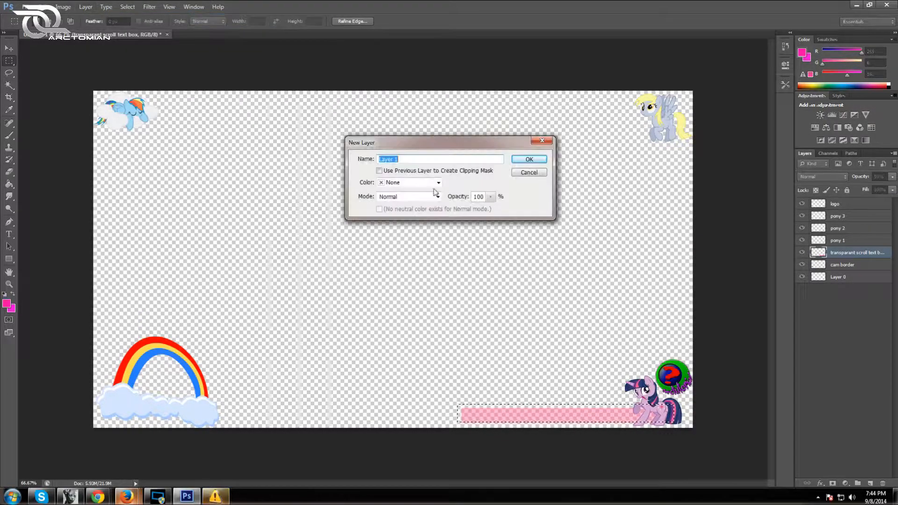
type("solid text border")
key("Return")
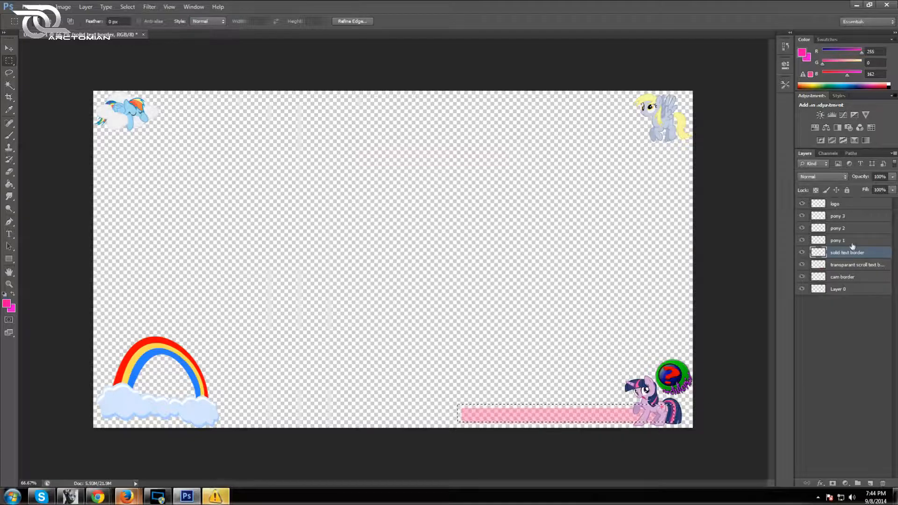
left_click_drag(848, 265, 827, 254)
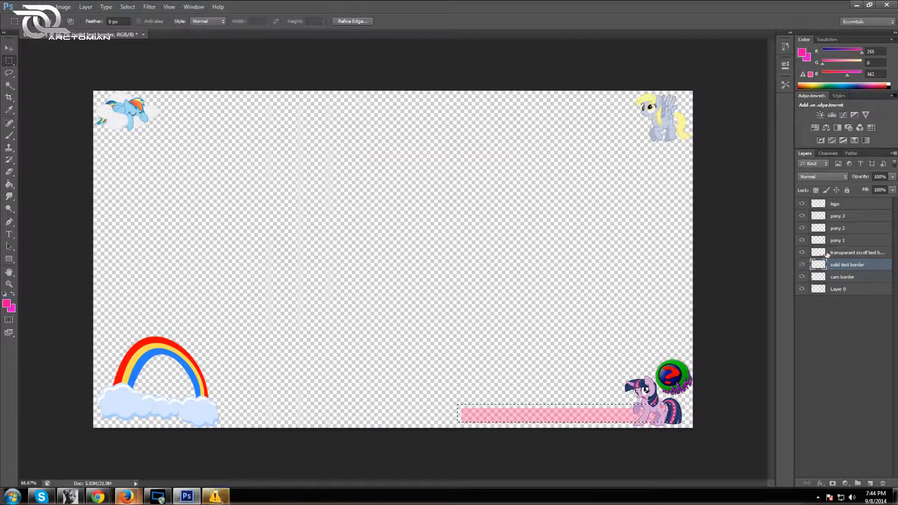
Step: Try to nudge the selected area upward on the solid text border layer
left_click(8, 48)
key("Up")
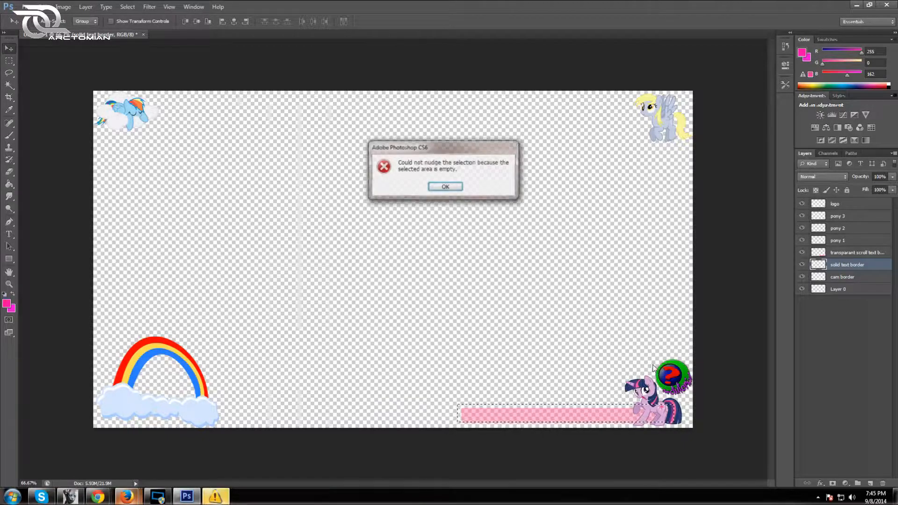
left_click(459, 189)
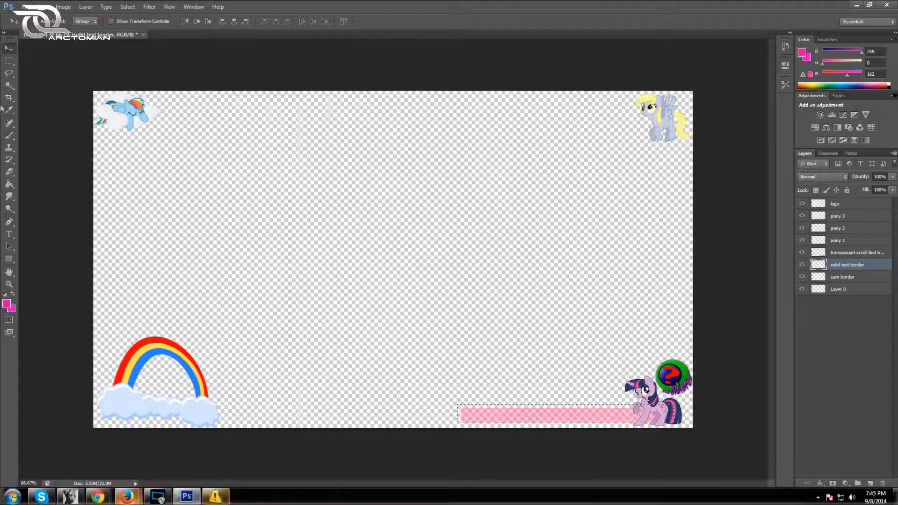
Step: Set the foreground colour to blue 0006ff and fill the selection on the solid text border layer
left_click(7, 303)
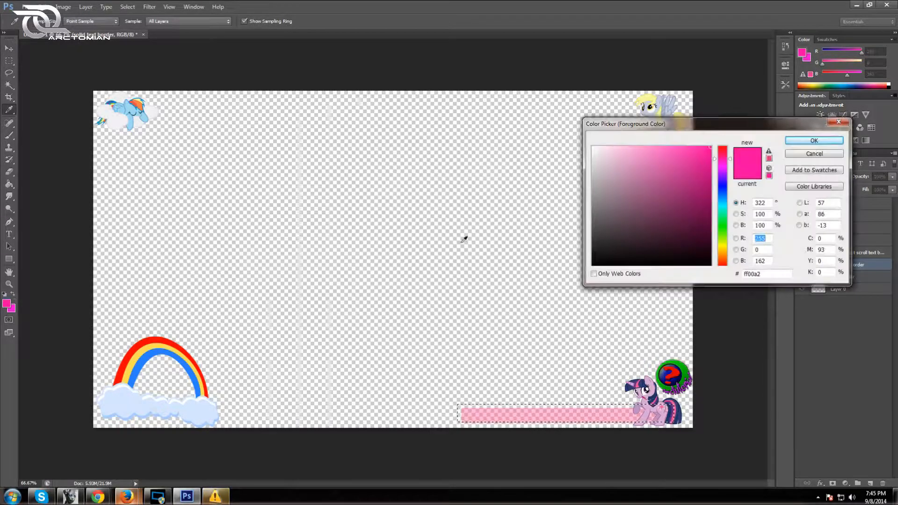
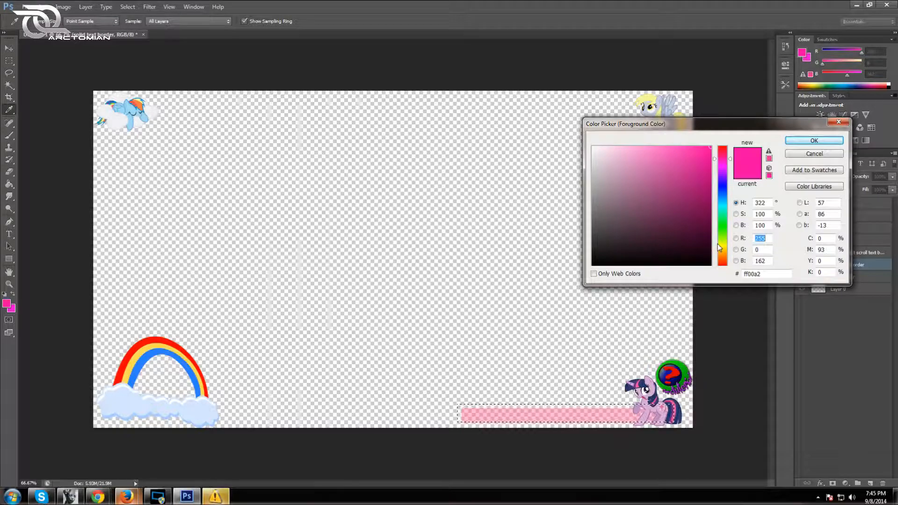
left_click(720, 187)
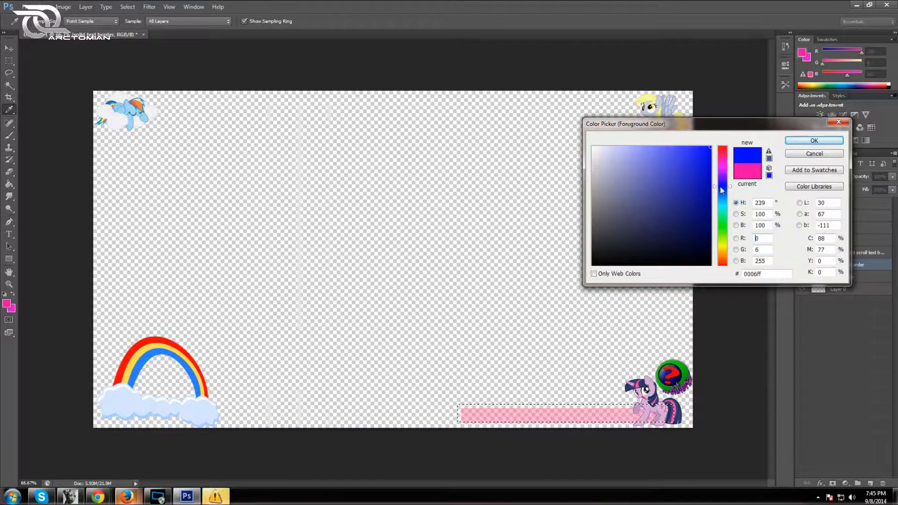
left_click(828, 140)
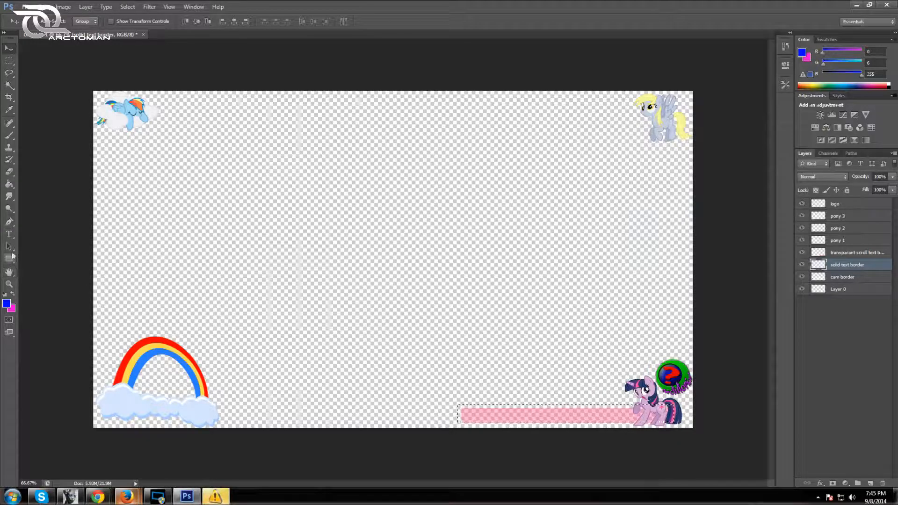
left_click(9, 183)
left_click(513, 413)
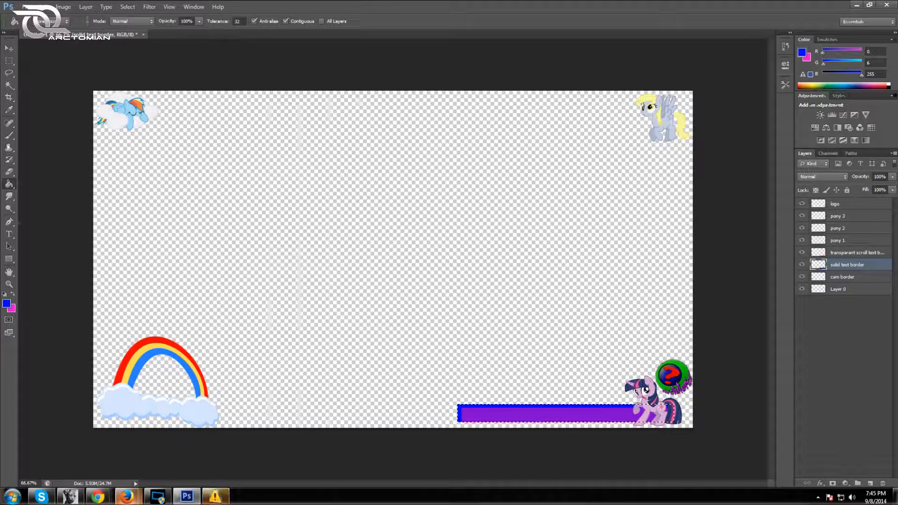
Step: Change the foreground colour to orange (RGB 255, 174, 0) and fill the selected border area with it
left_click(6, 303)
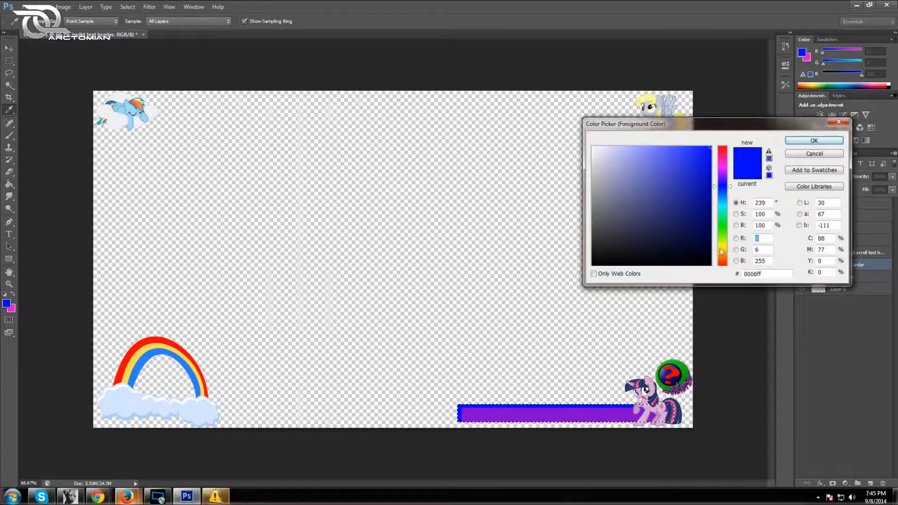
left_click(723, 249)
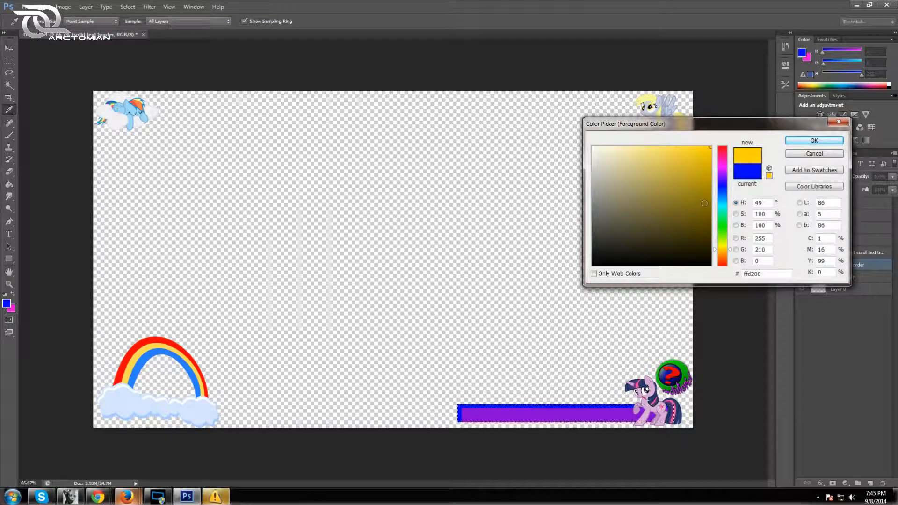
left_click(722, 252)
left_click(813, 141)
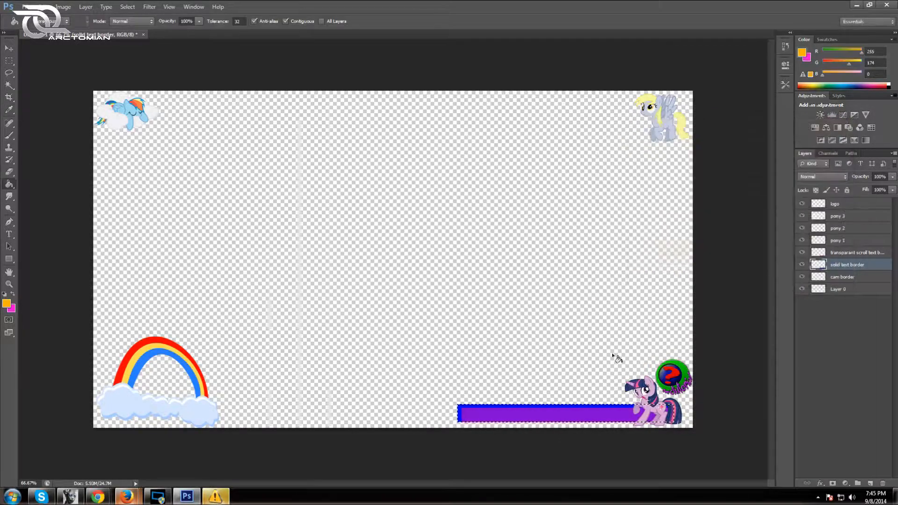
left_click(574, 419)
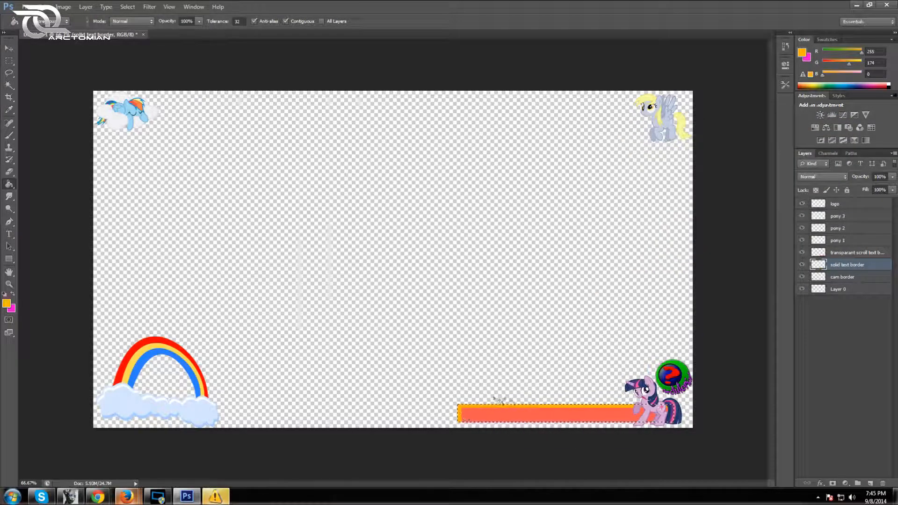
Step: Nudge the orange border rectangle slightly down and right to line it up behind the pink bar
left_click(9, 48)
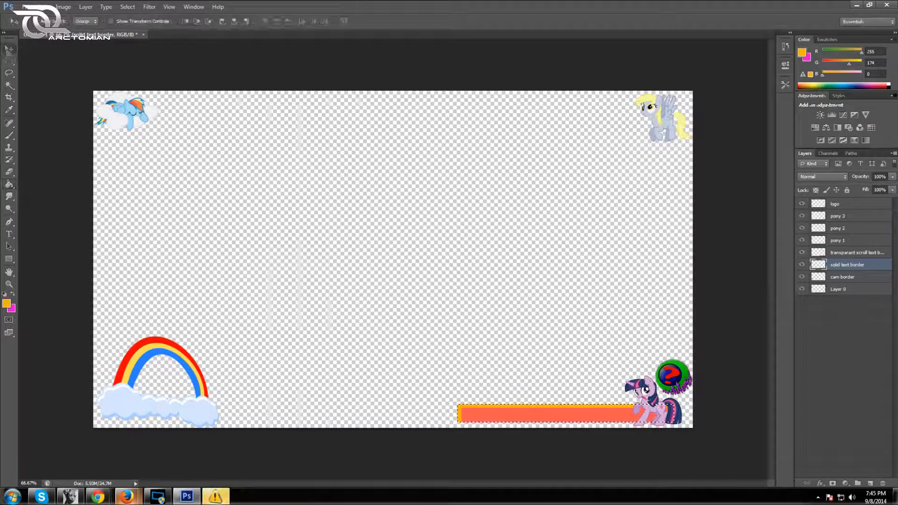
key("Down")
key("Down")
key("Down")
key("Down")
key("Down")
key("Down")
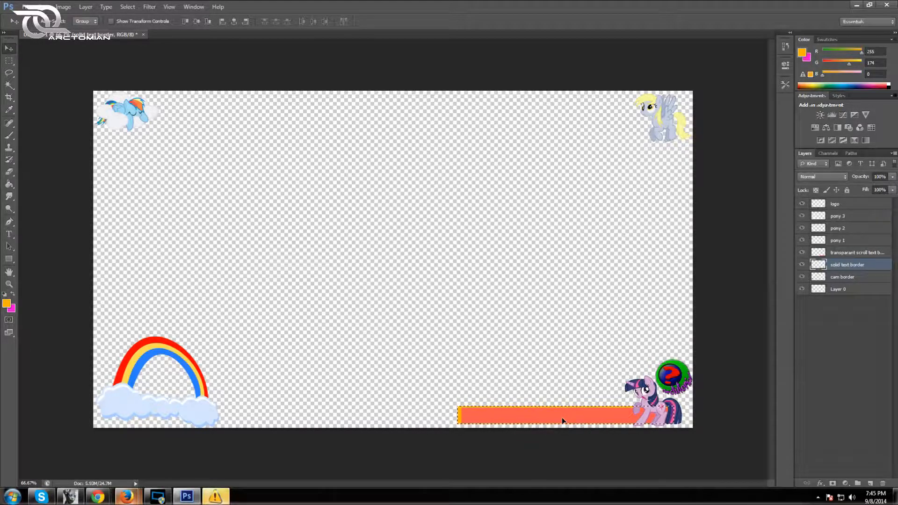
key("Right")
key("Right")
key("Right")
key("Right")
key("Right")
key("Right")
key("Right")
key("Right")
key("Right")
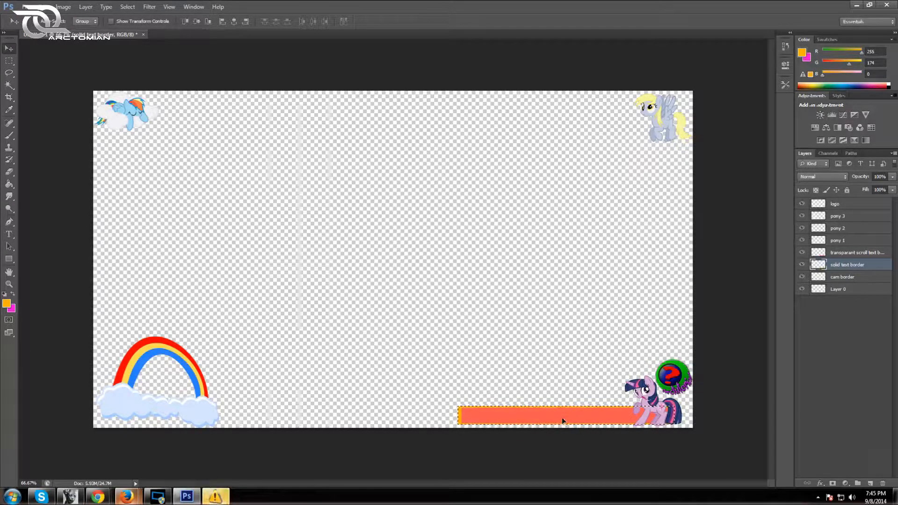
key("Right")
key("Right")
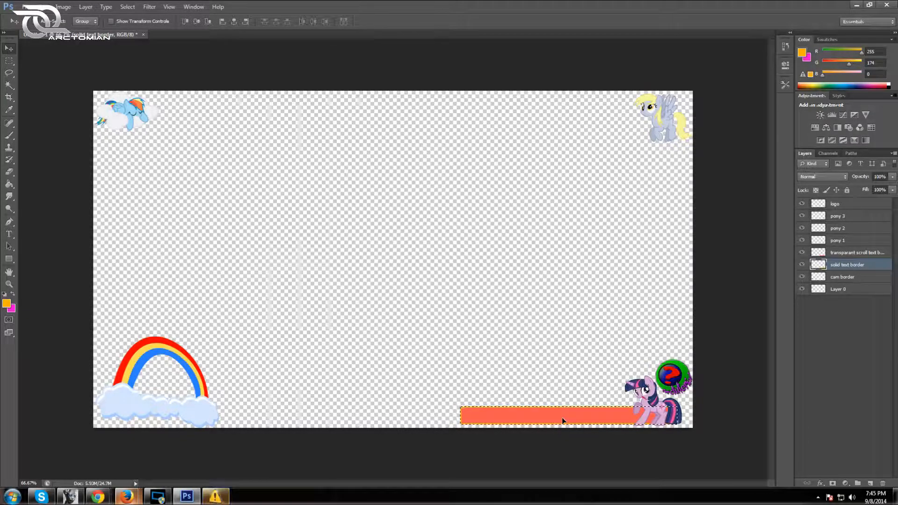
Step: On the transparent scroll text box layer, marquee-select the bar's interior just inside the orange border, ending at the pony's tail
left_click(9, 61)
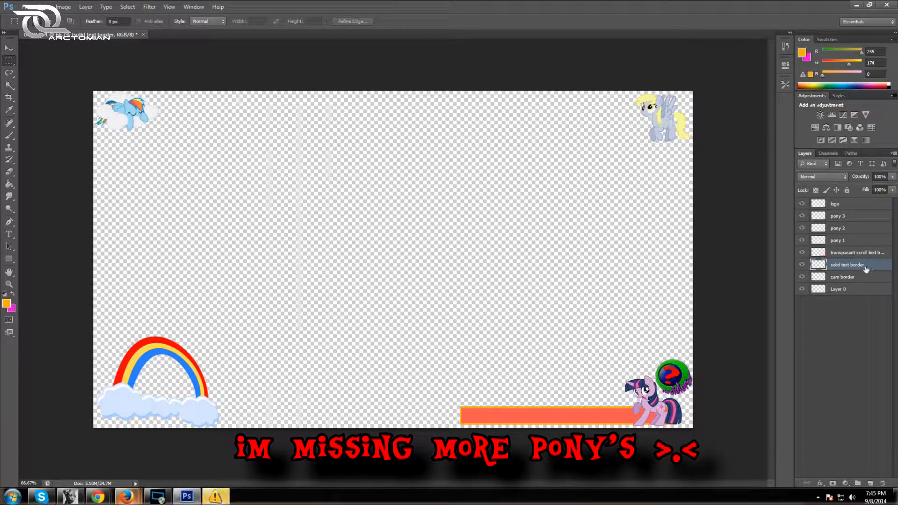
left_click(855, 255)
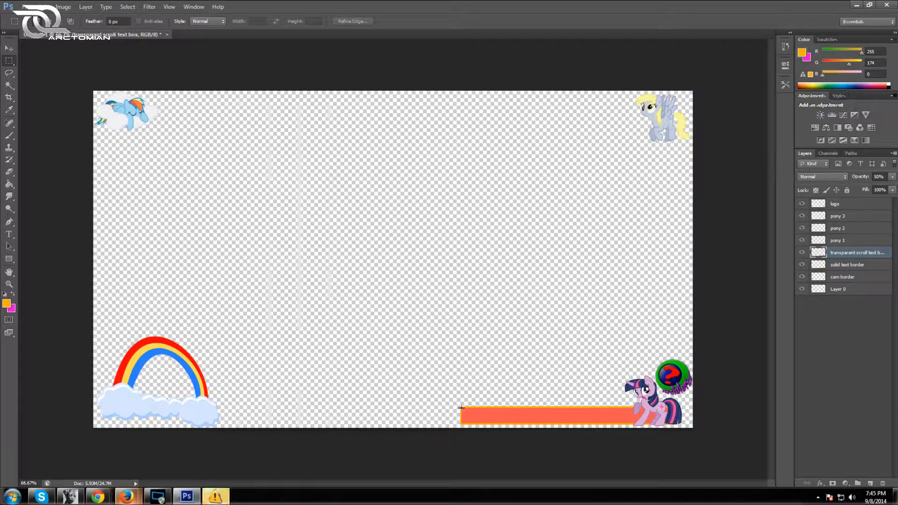
left_click(8, 284)
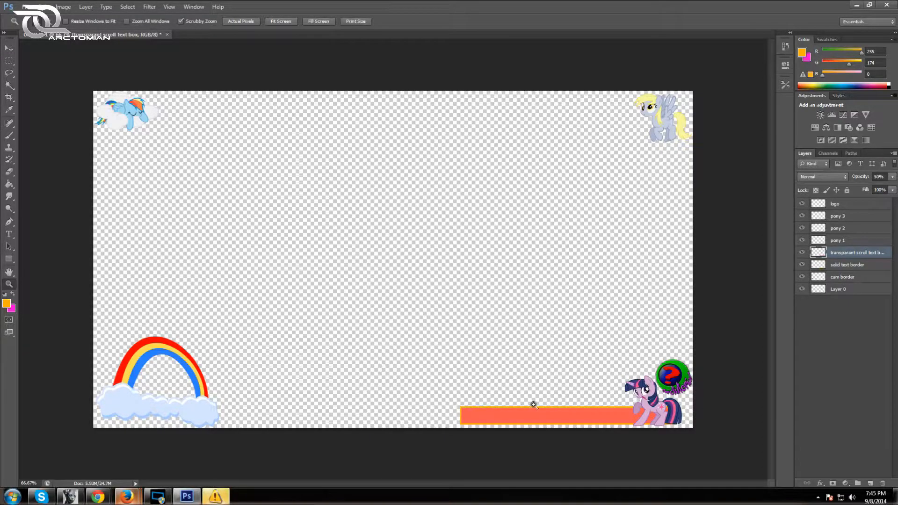
left_click(533, 405)
left_click(567, 419)
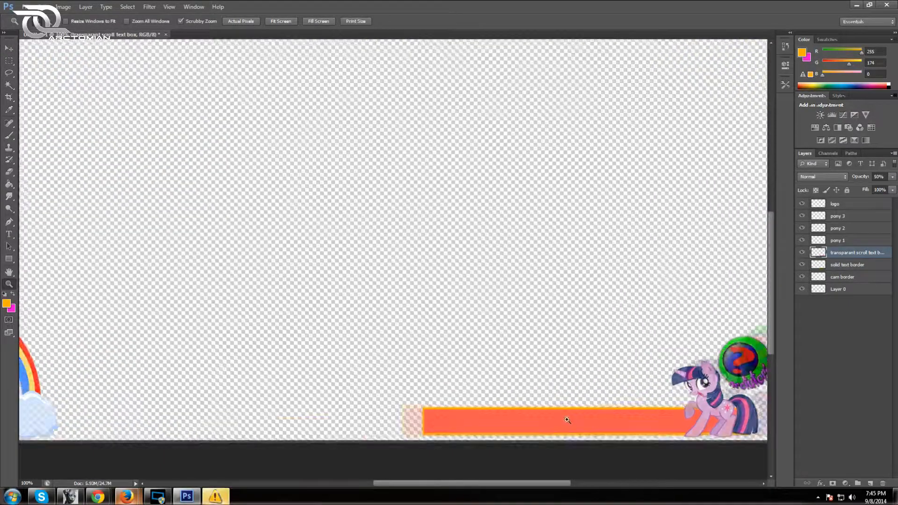
left_click(169, 7)
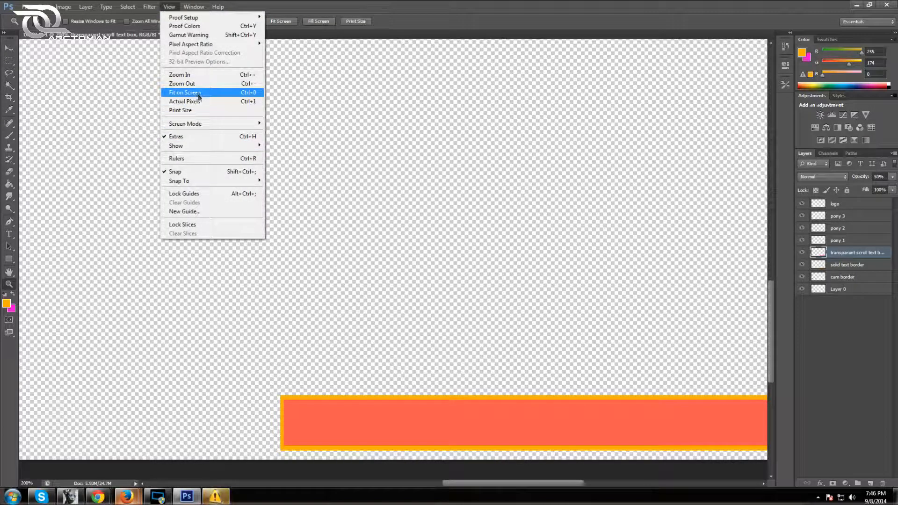
left_click(198, 94)
key("m")
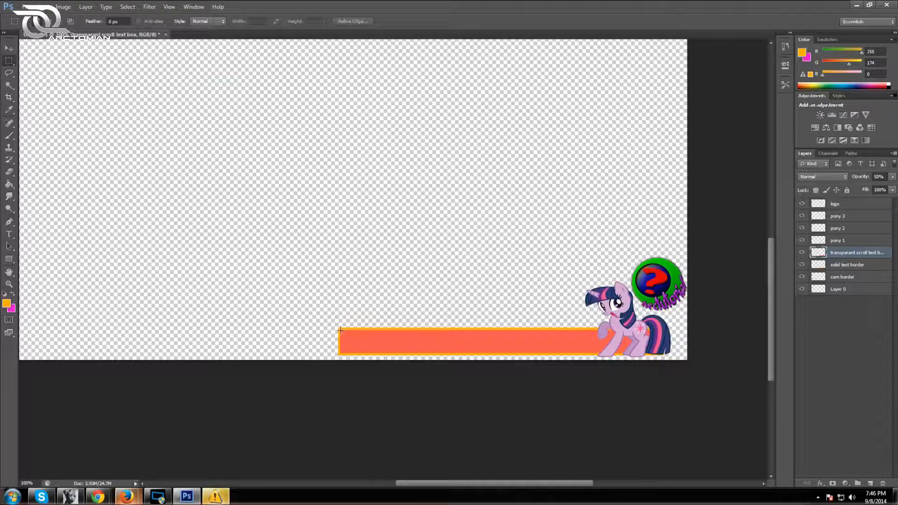
left_click_drag(339, 331, 651, 354)
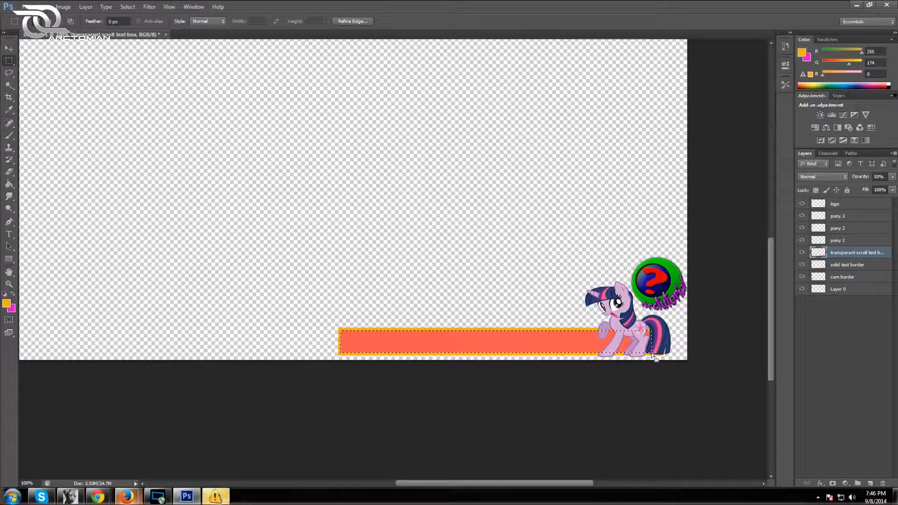
key("alt+BackSpace")
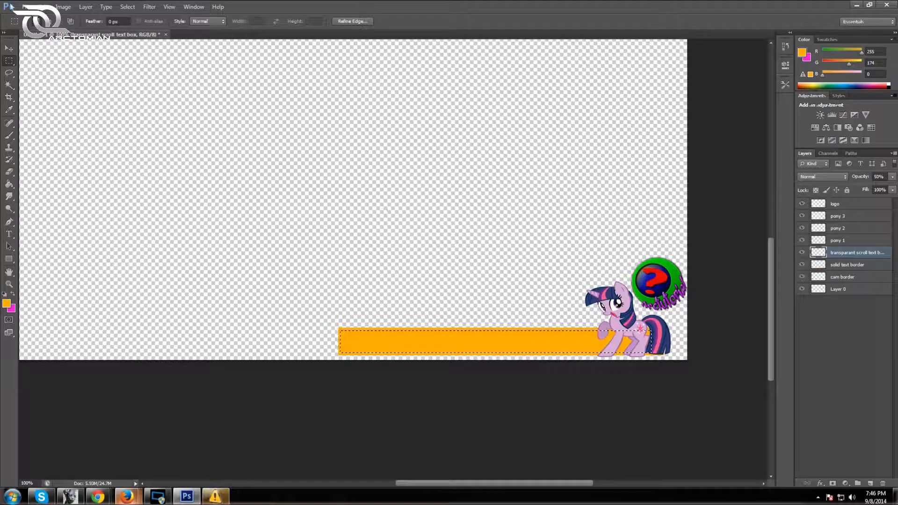
left_click(46, 8)
left_click(56, 35)
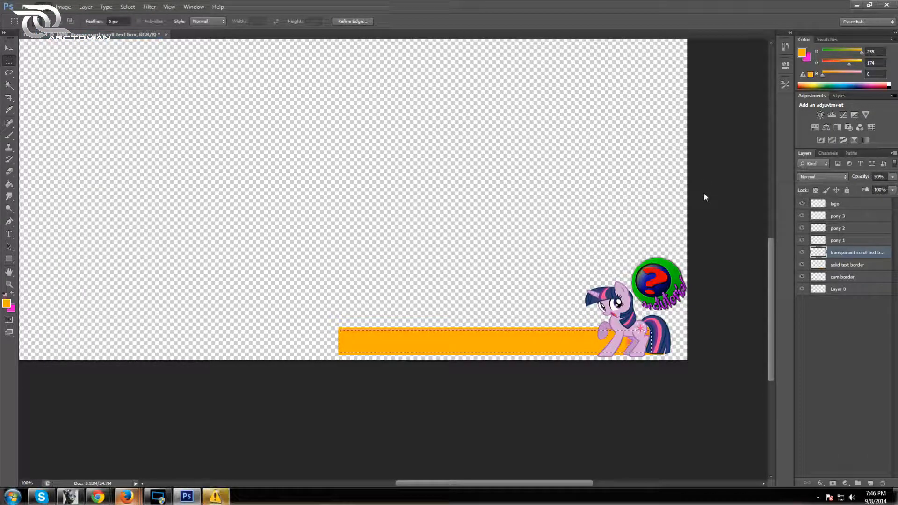
Step: Delete the selected interior from the solid text border layer, leaving only the orange outline, and deselect
left_click(850, 265)
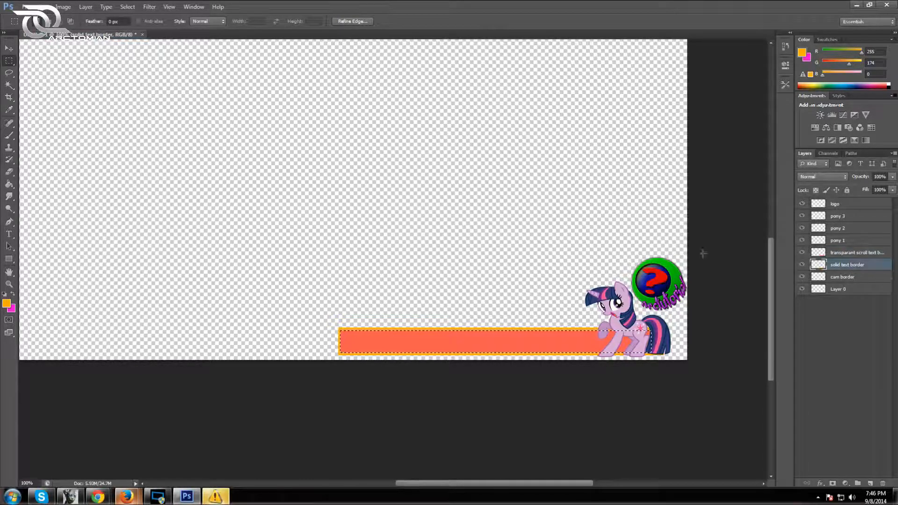
key("Delete")
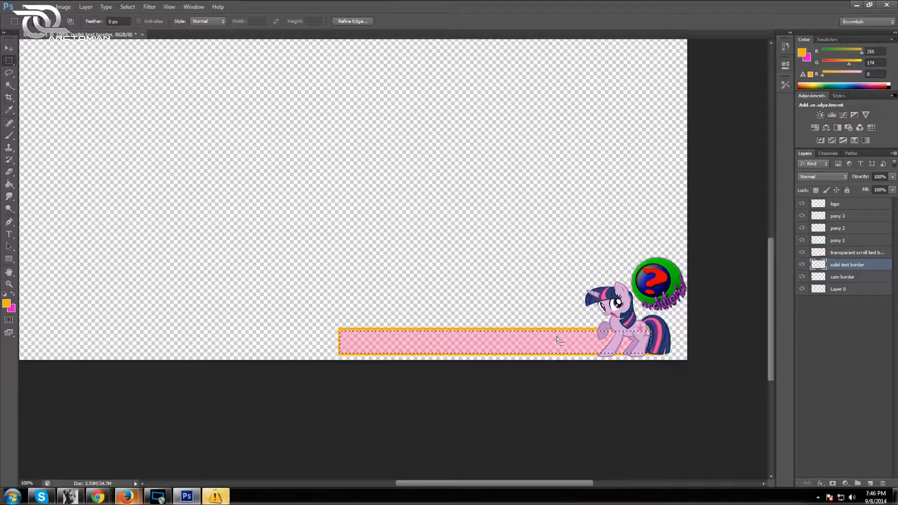
left_click(557, 336)
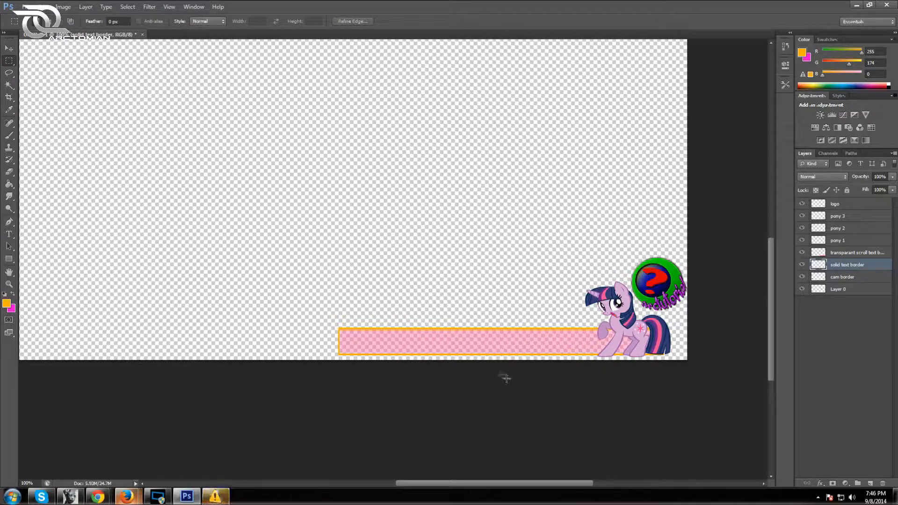
Step: Scale the transparent scroll text box downward to about 104% height so its lower edge meets the orange border
left_click(825, 252)
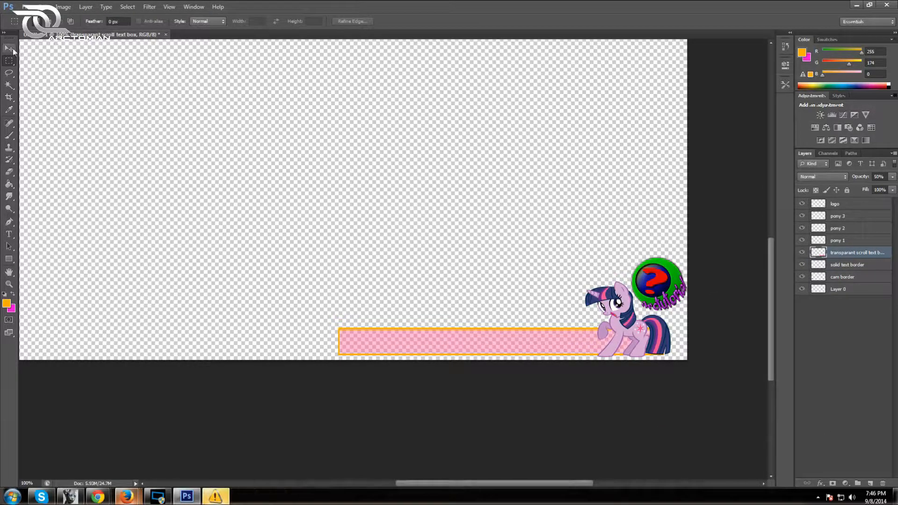
key("v")
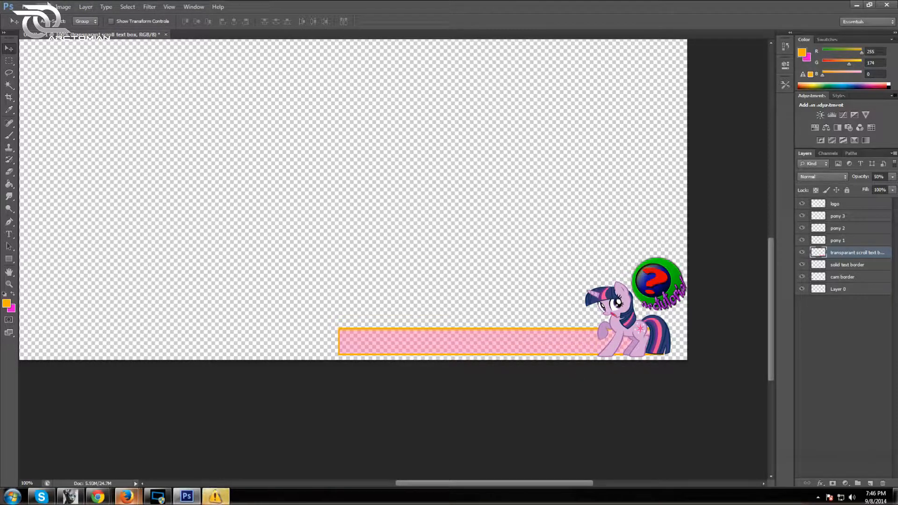
left_click(48, 5)
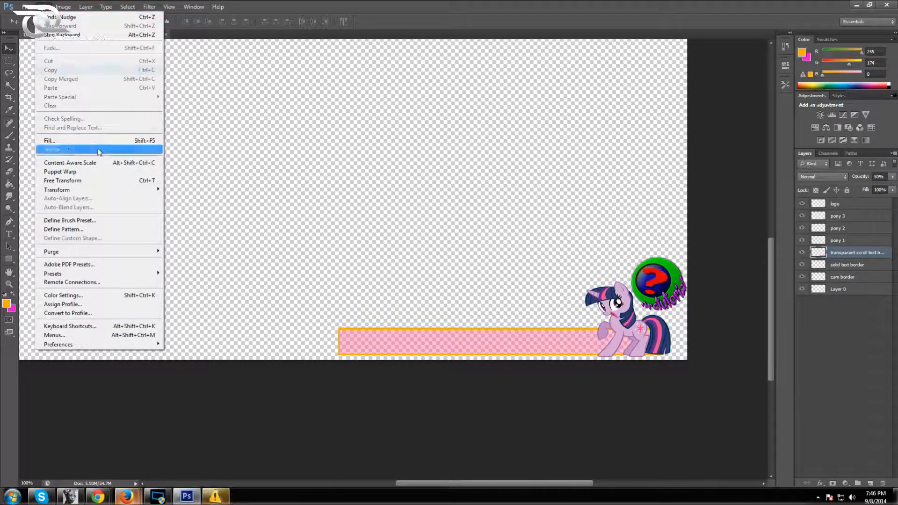
mouse_move(150, 190)
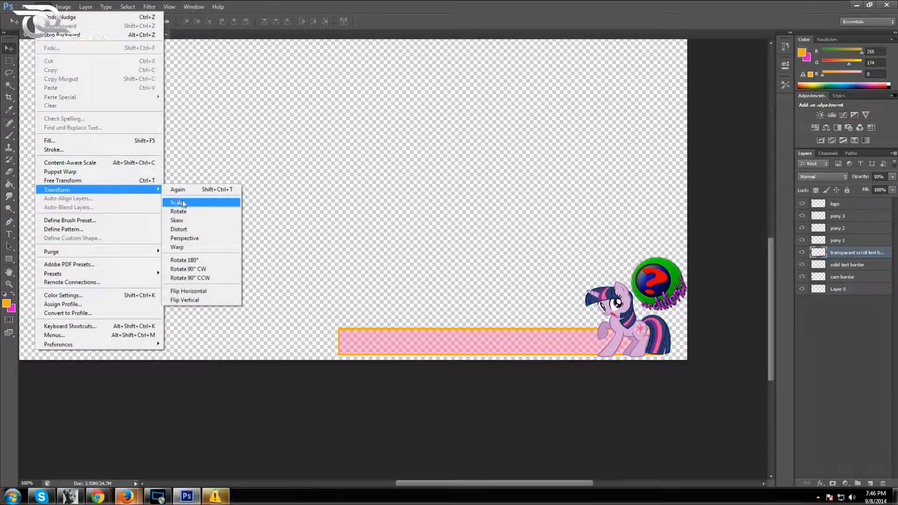
left_click(183, 203)
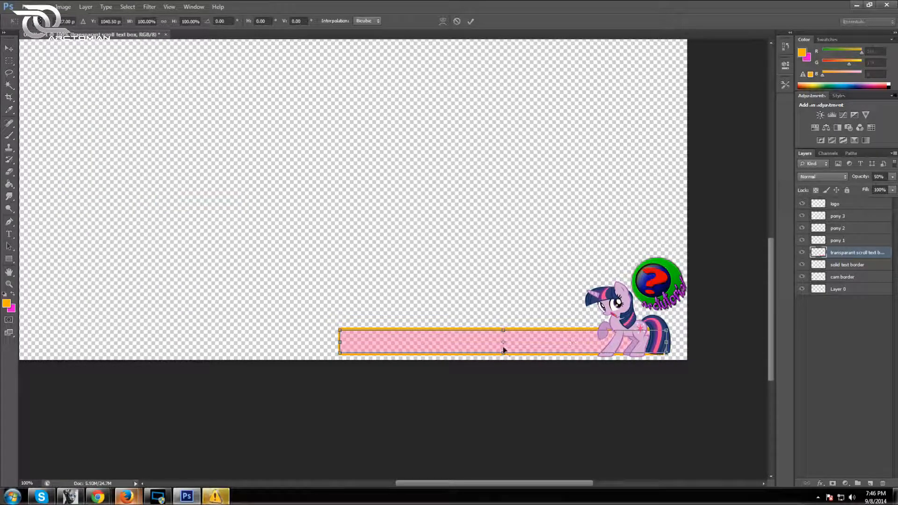
left_click_drag(504, 353, 504, 355)
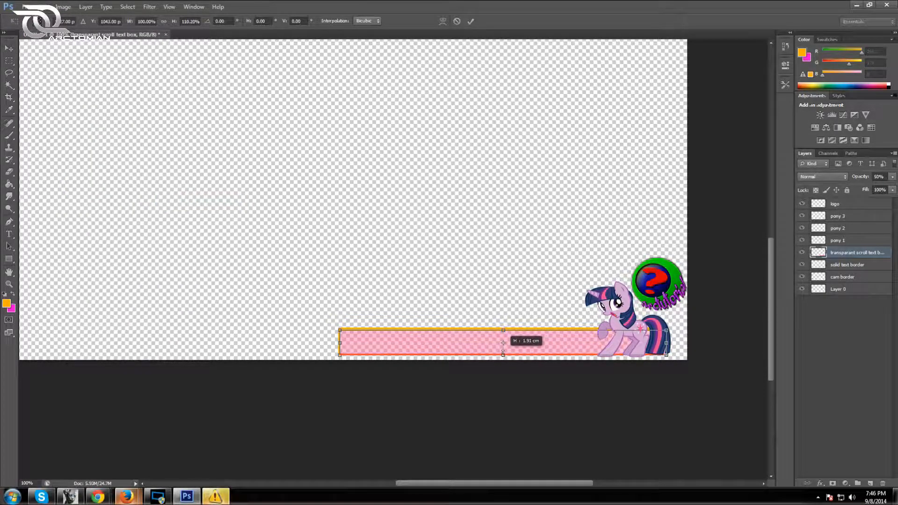
left_click_drag(503, 354, 503, 353)
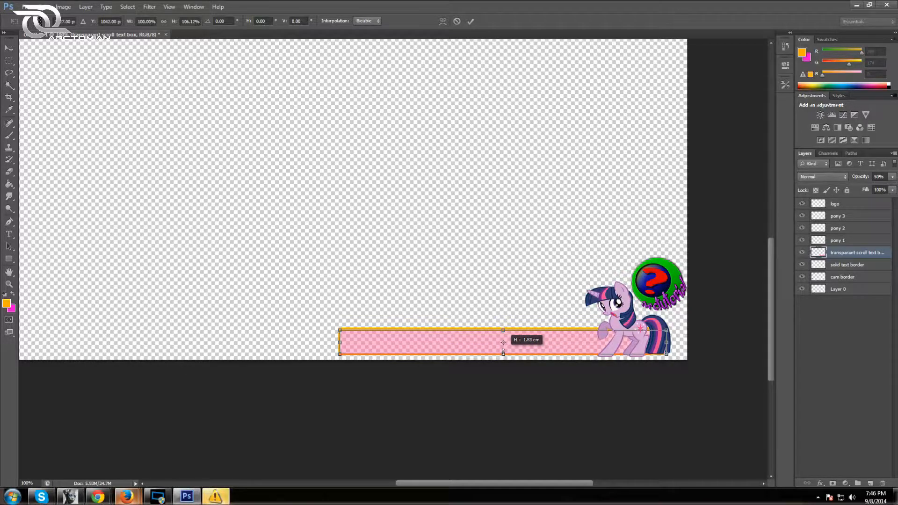
left_click_drag(503, 352, 503, 352)
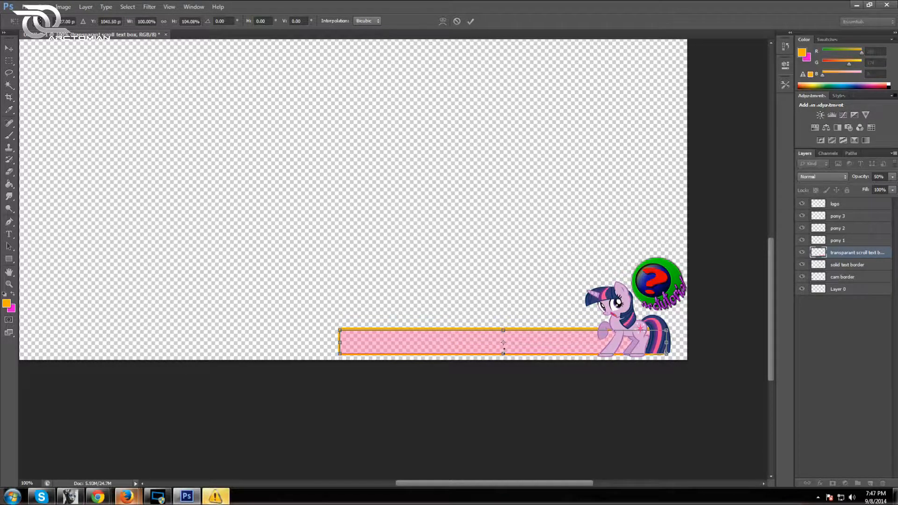
left_click(471, 21)
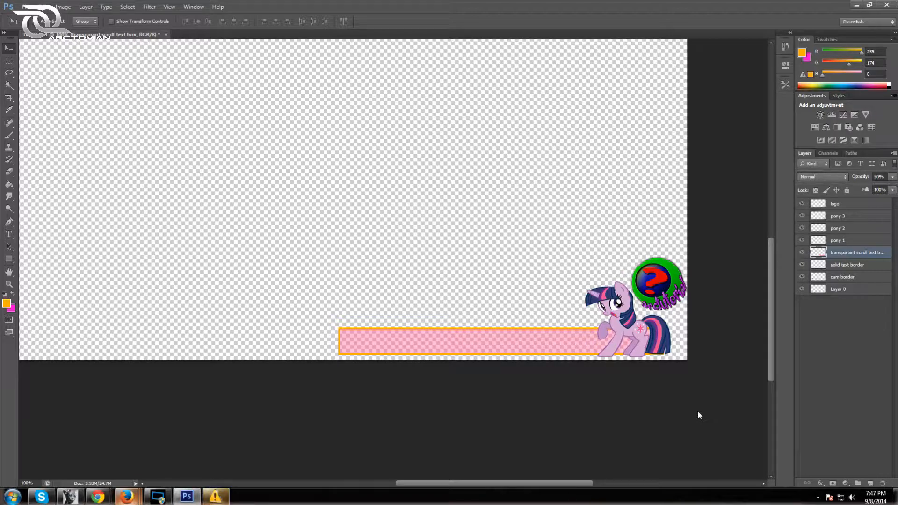
left_click(173, 7)
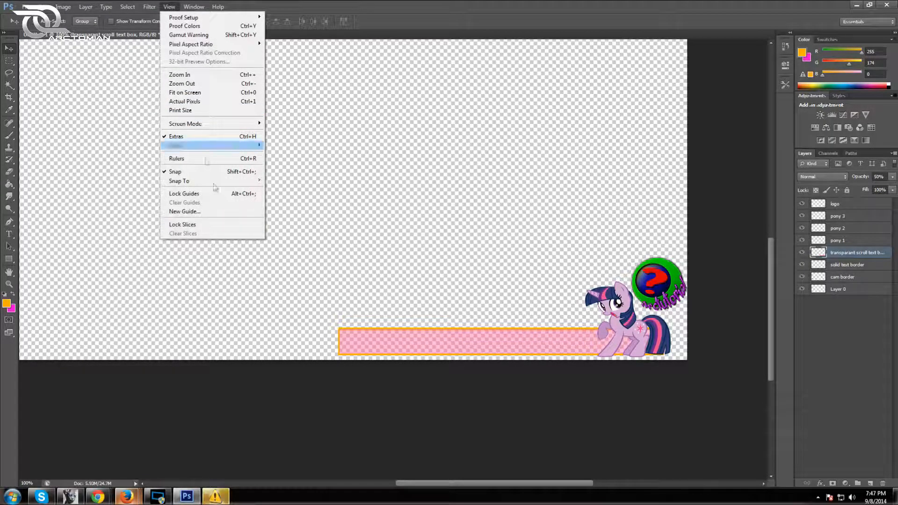
left_click(217, 83)
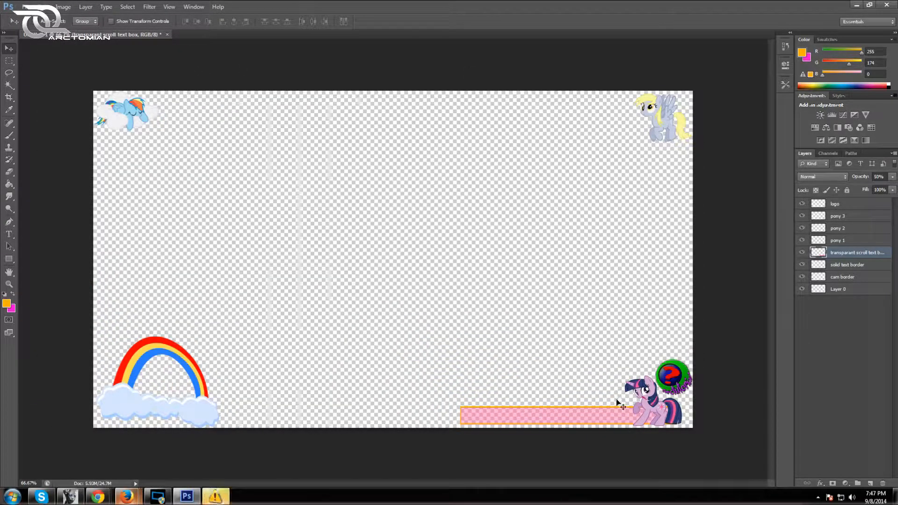
mouse_move(98, 497)
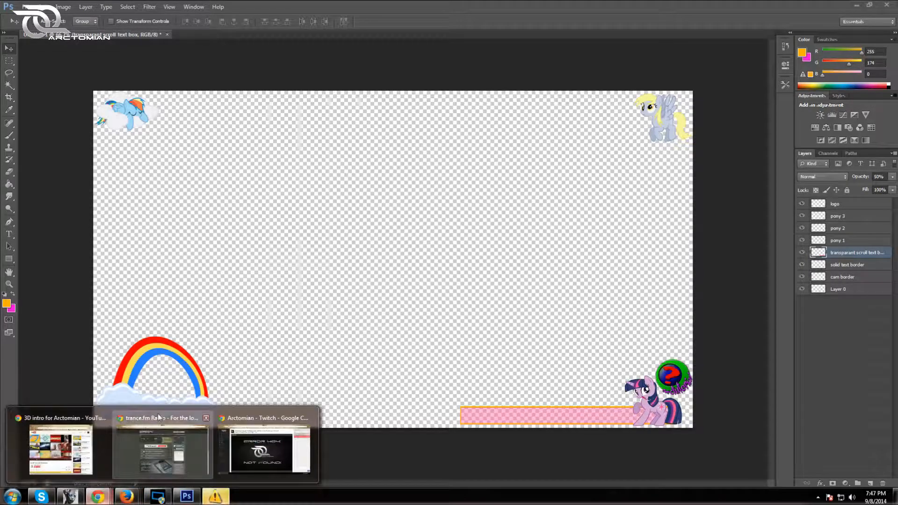
left_click(237, 418)
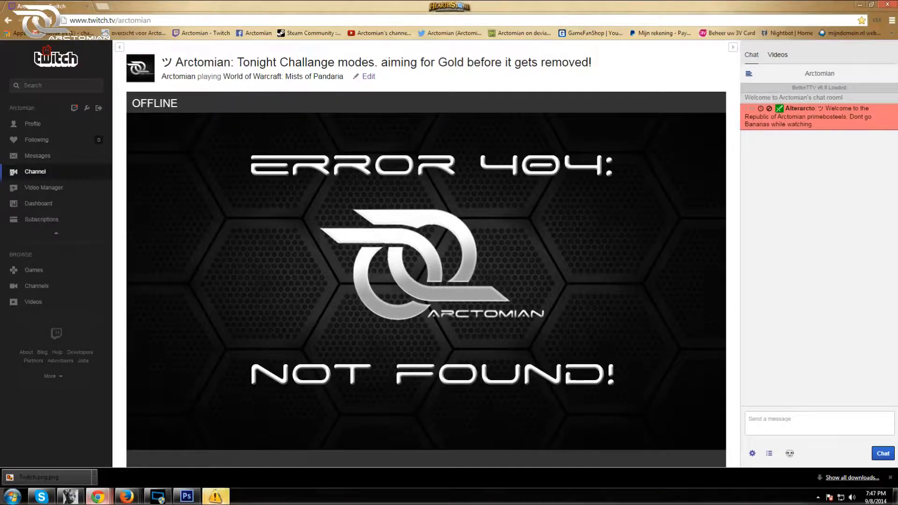
left_click(860, 5)
Step: Switch to the rainbow image search in Firefox and search for "clouds .png" instead
mouse_move(127, 497)
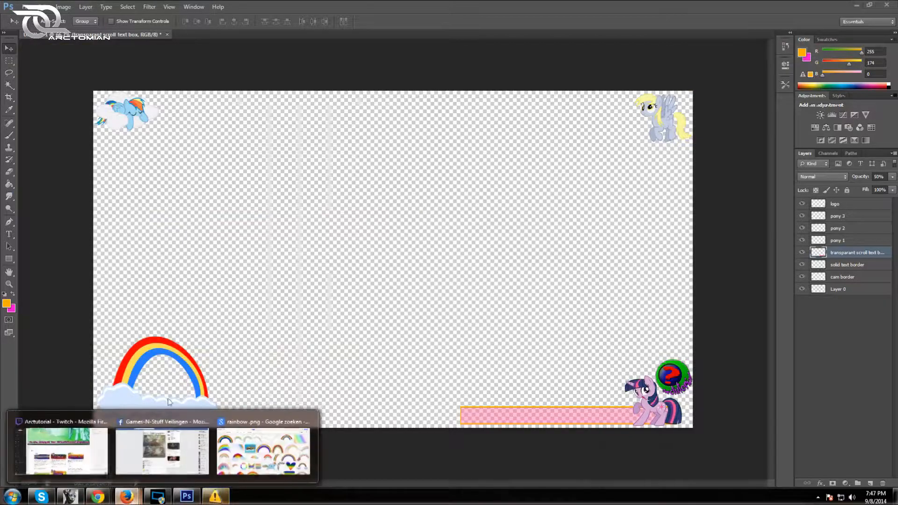
left_click(264, 424)
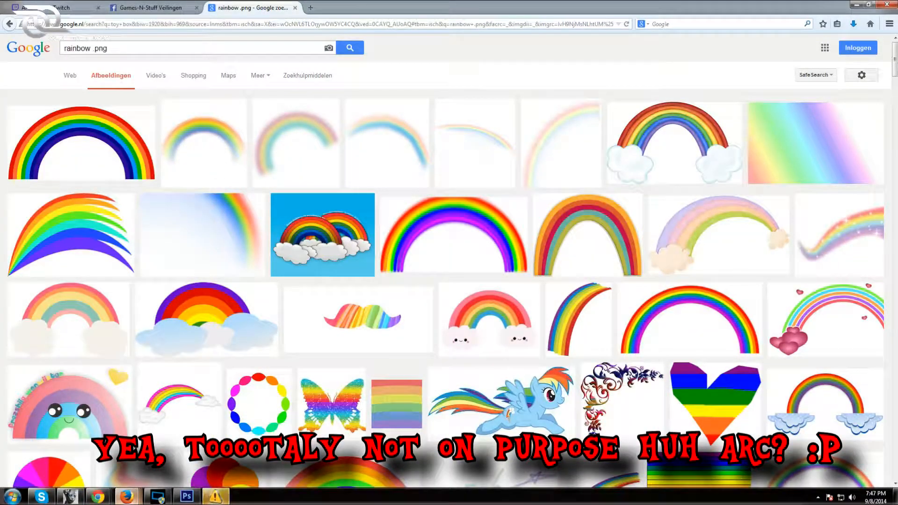
double_click(77, 48)
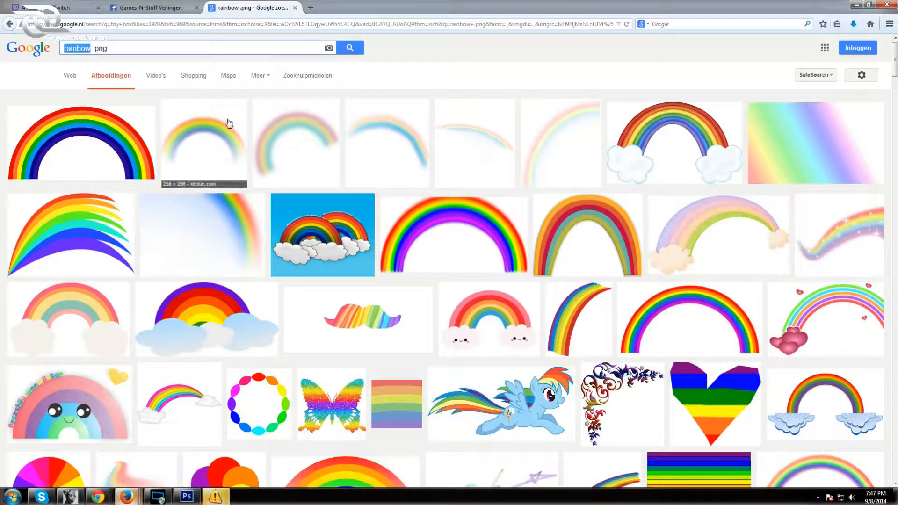
type("clouds")
key("Return")
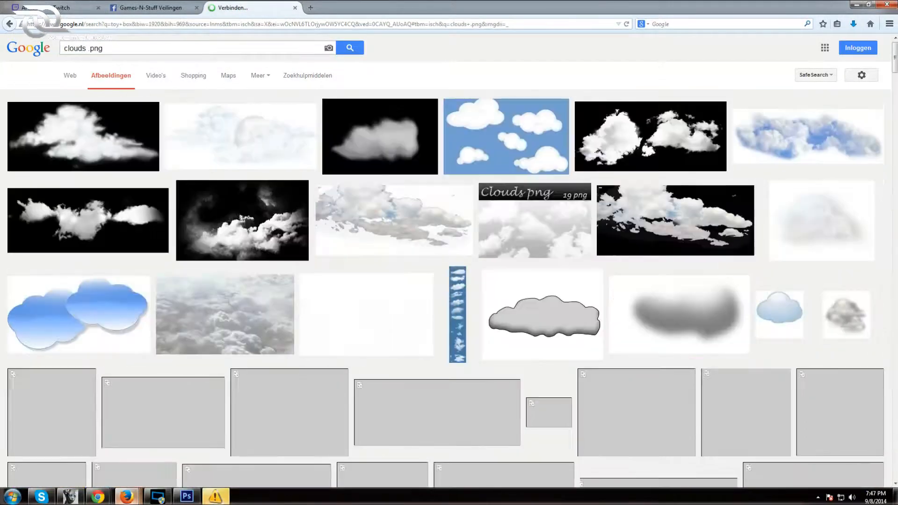
Step: Refine the image search to "pony clouds .png"
double_click(65, 48)
key("Left")
type("pony")
key("Return")
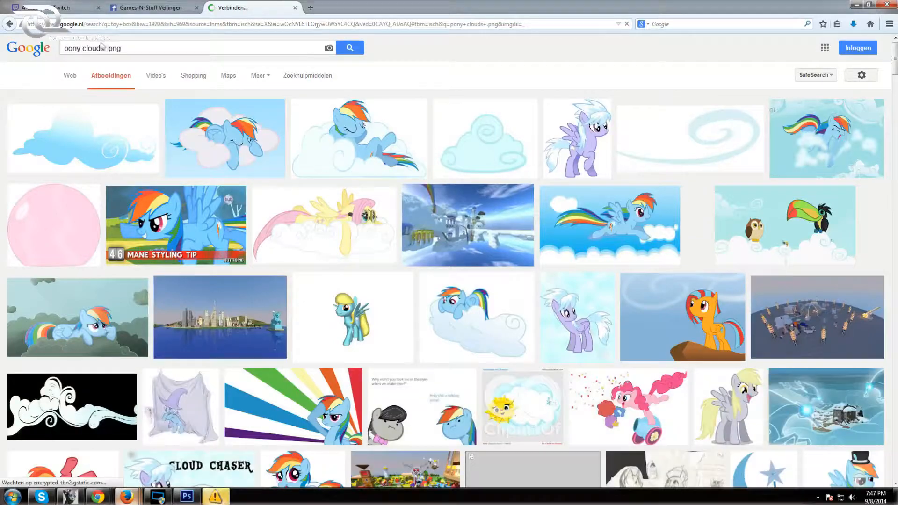
Step: Open the Fluttershy Cloud Cushion Vector image and save it as a PNG in the bits folder under its suggested name
scroll(243, 137, "down", 4)
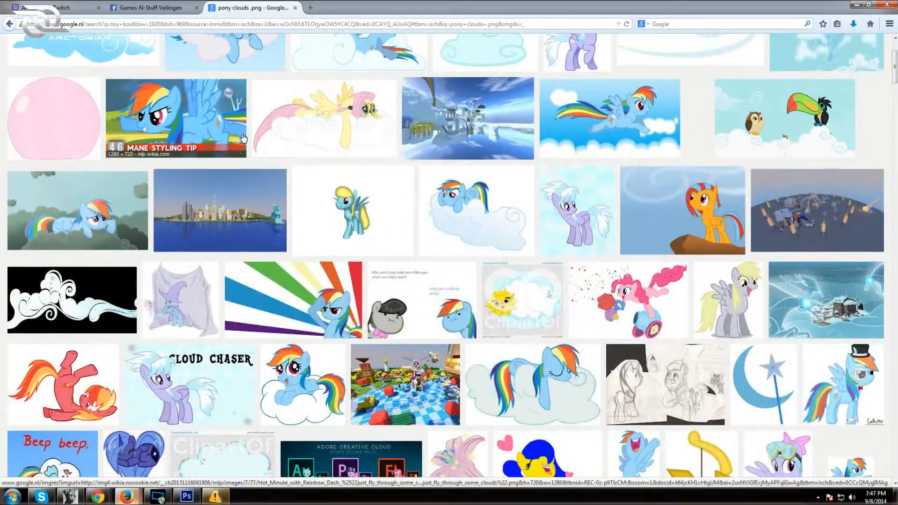
left_click(342, 124)
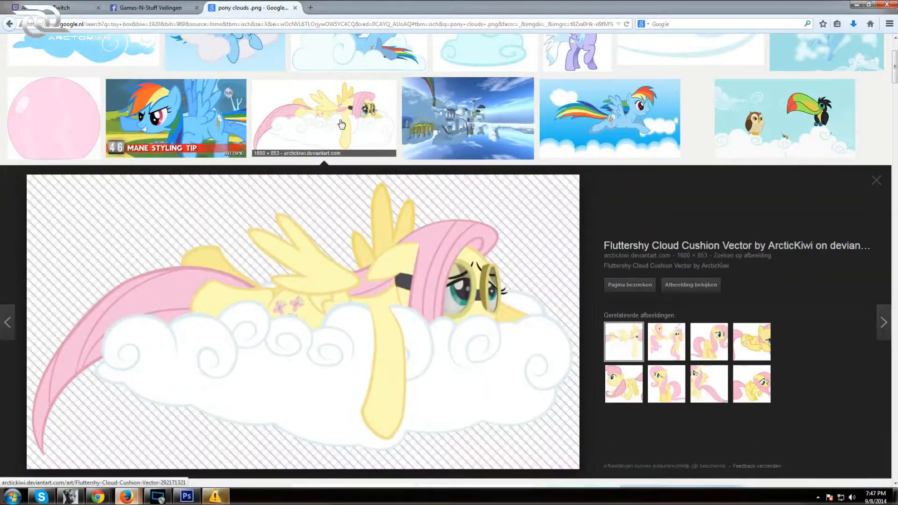
right_click(361, 319)
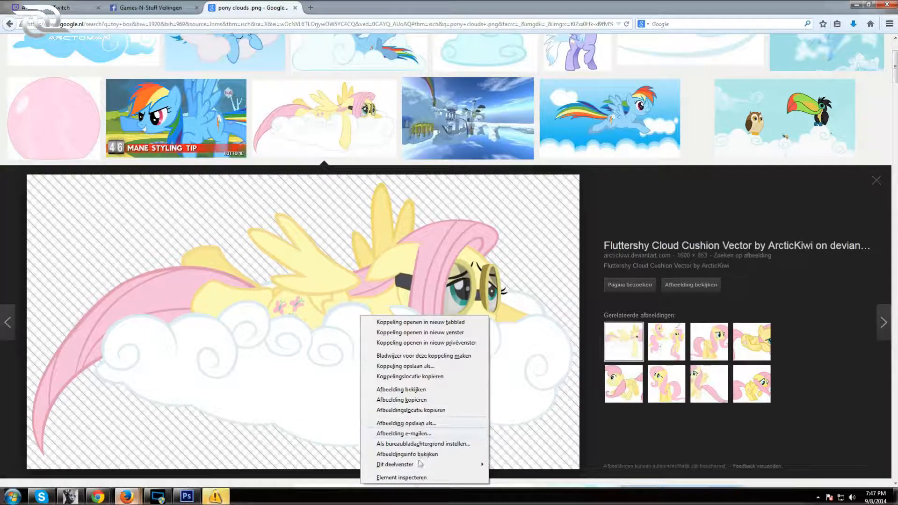
left_click(412, 424)
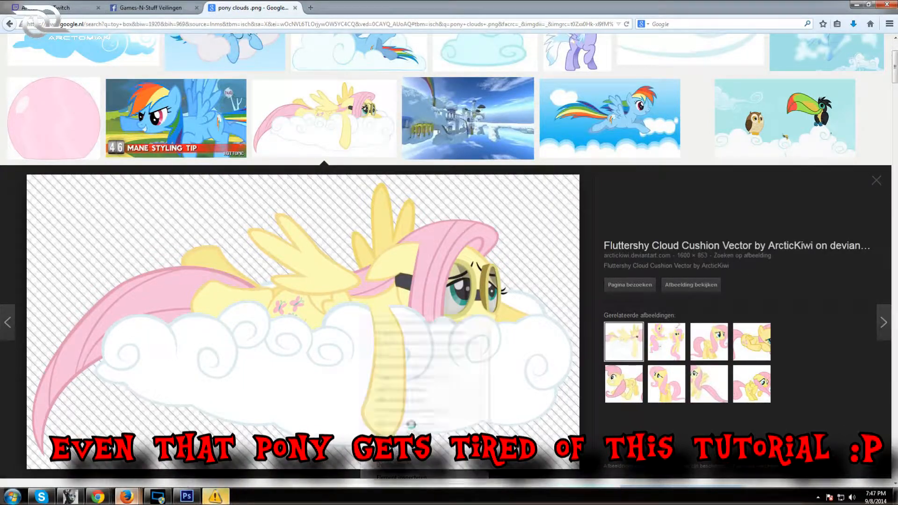
left_click(485, 273)
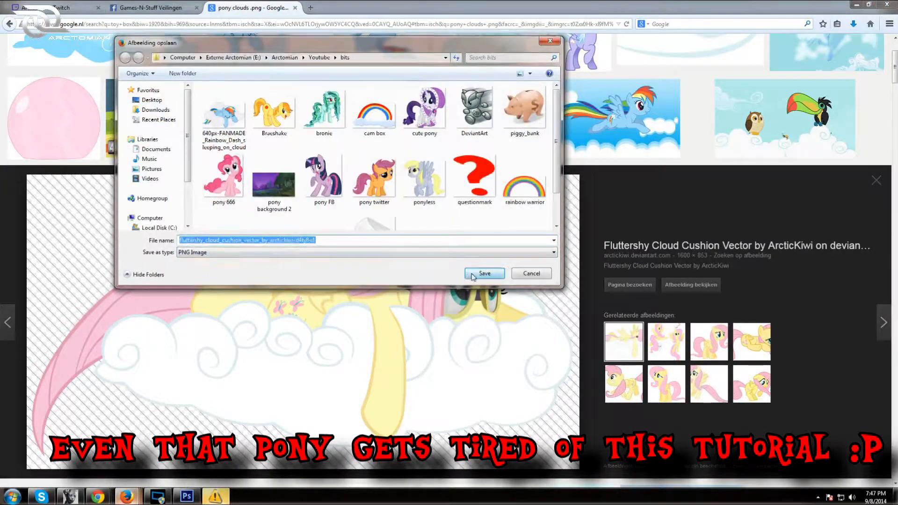
Step: Browse the "pony clouds .png" image results for a cloud picture to use on the overlay
scroll(427, 243, "up", 3)
scroll(427, 242, "up", 1)
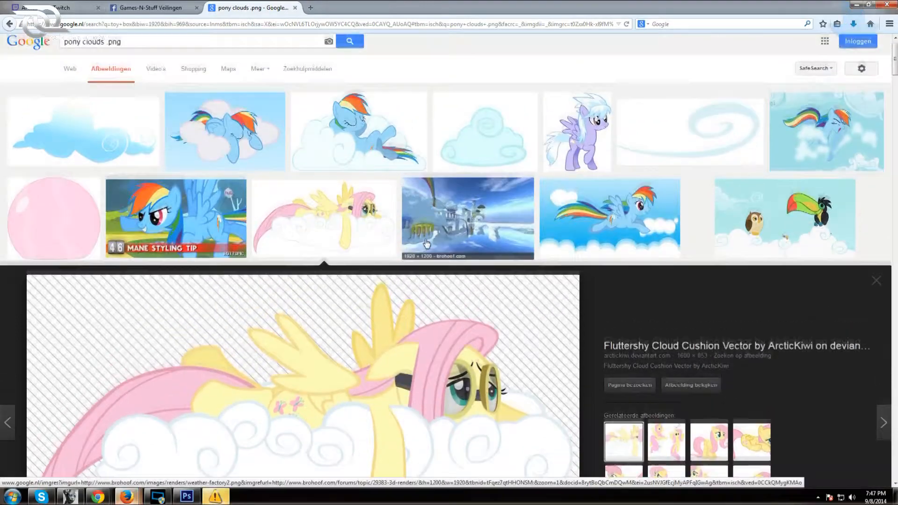
scroll(426, 243, "down", 10)
scroll(426, 244, "down", 4)
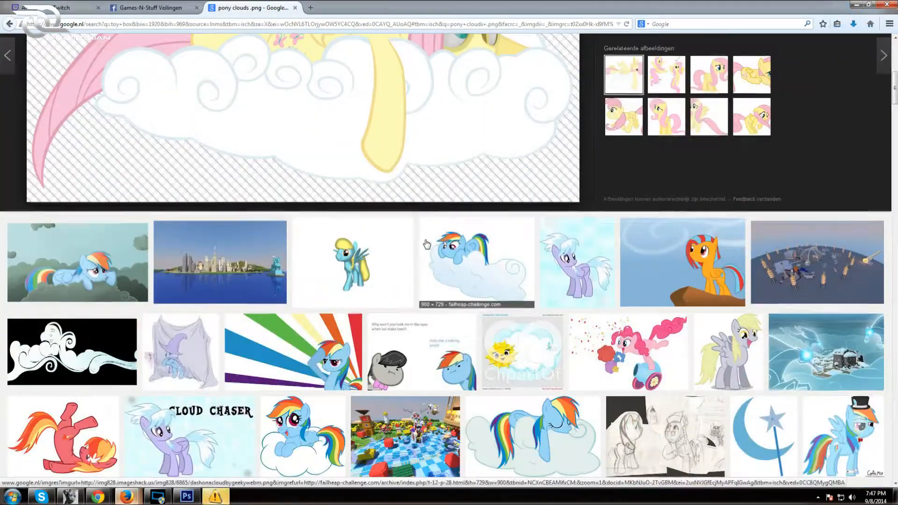
scroll(427, 243, "down", 3)
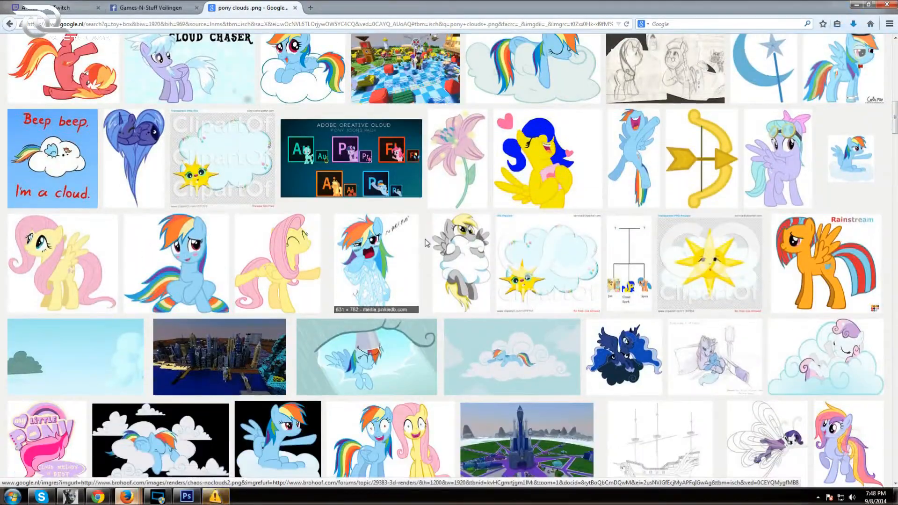
scroll(426, 243, "down", 3)
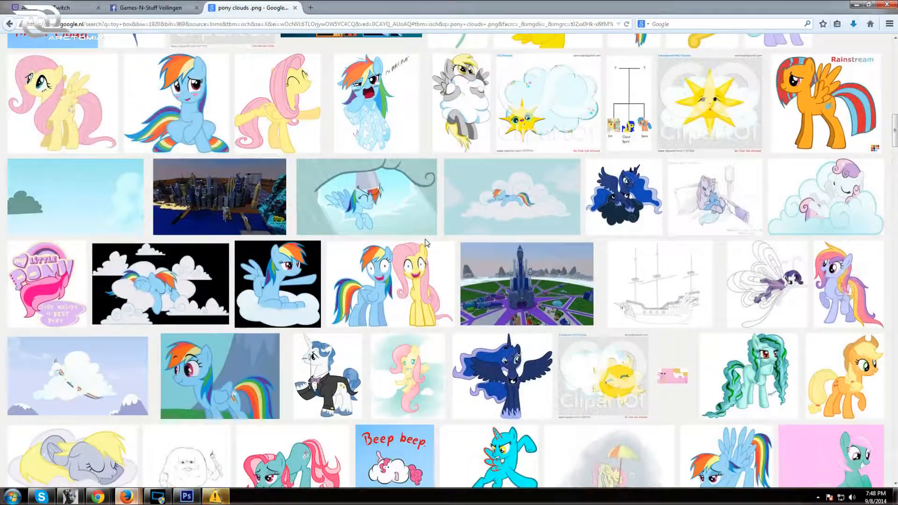
scroll(427, 243, "down", 3)
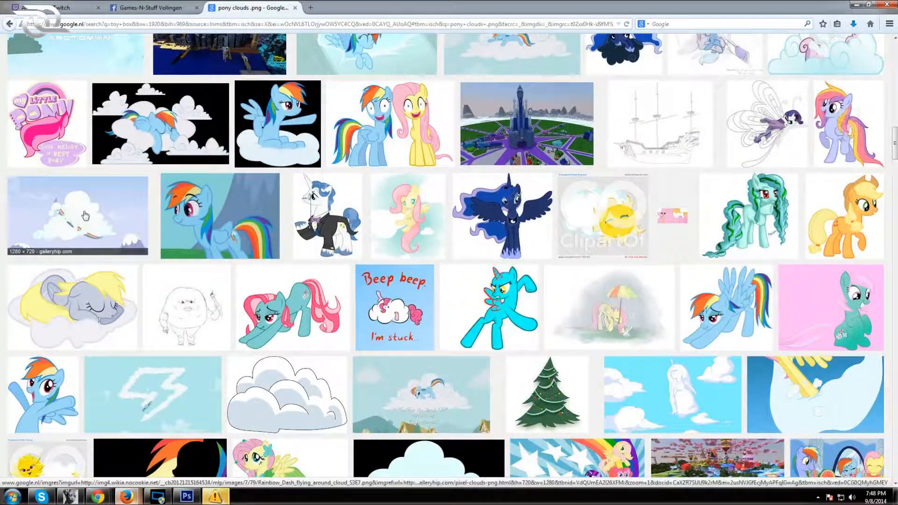
scroll(86, 215, "down", 1)
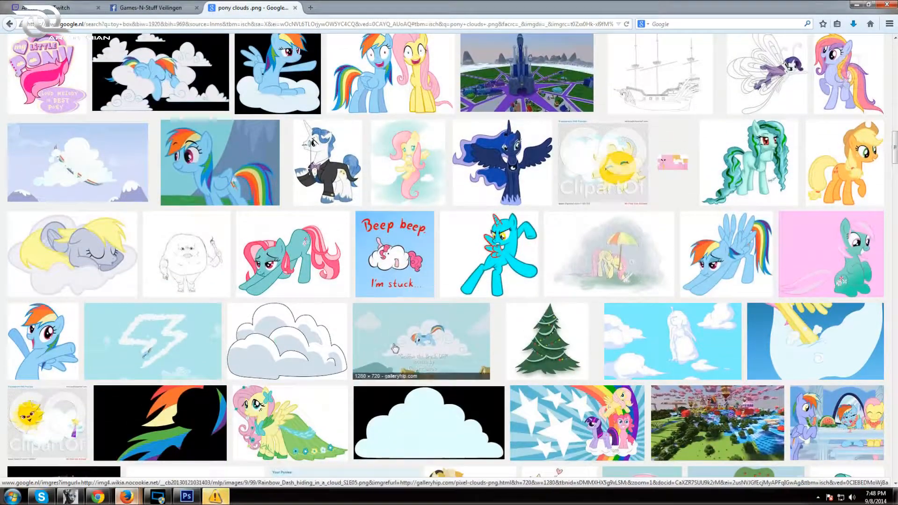
scroll(305, 243, "down", 2)
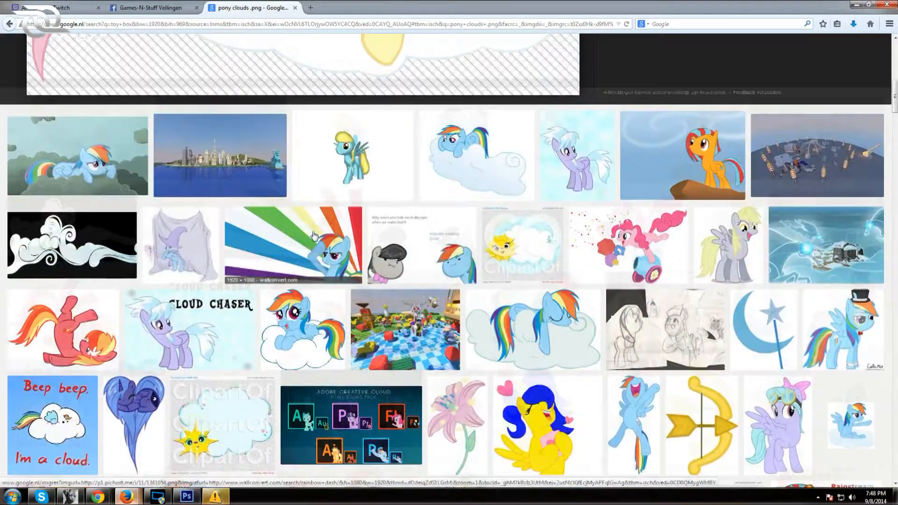
scroll(314, 236, "up", 5)
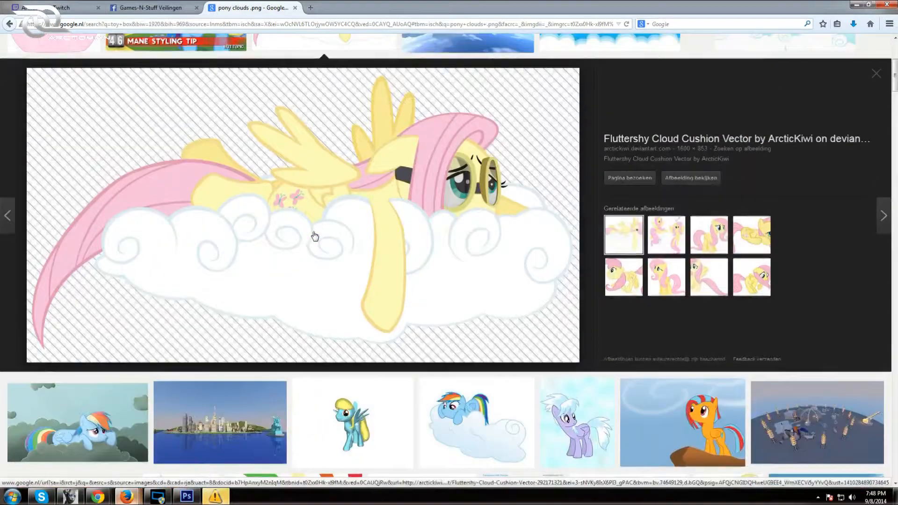
scroll(314, 235, "up", 5)
Step: Open the light blue Cloud 8 vector image and save it as a PNG named cloudy in the bits folder
left_click(477, 110)
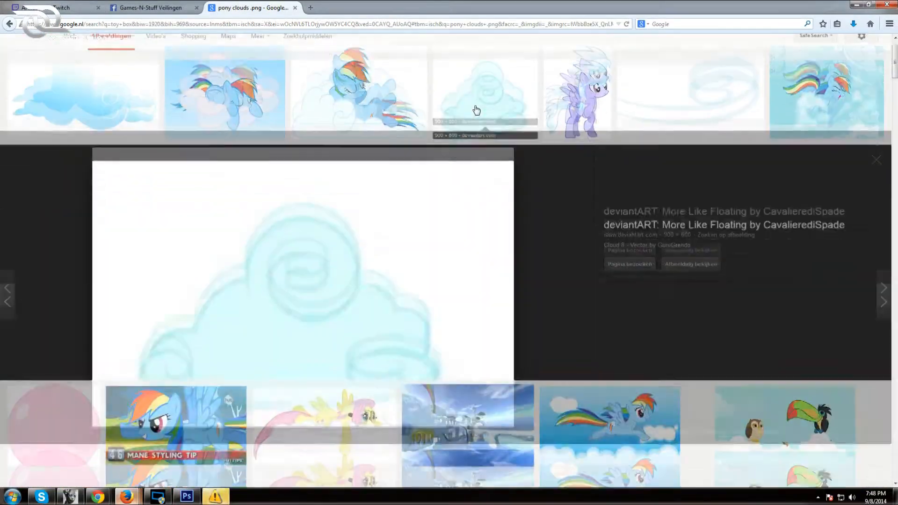
right_click(377, 314)
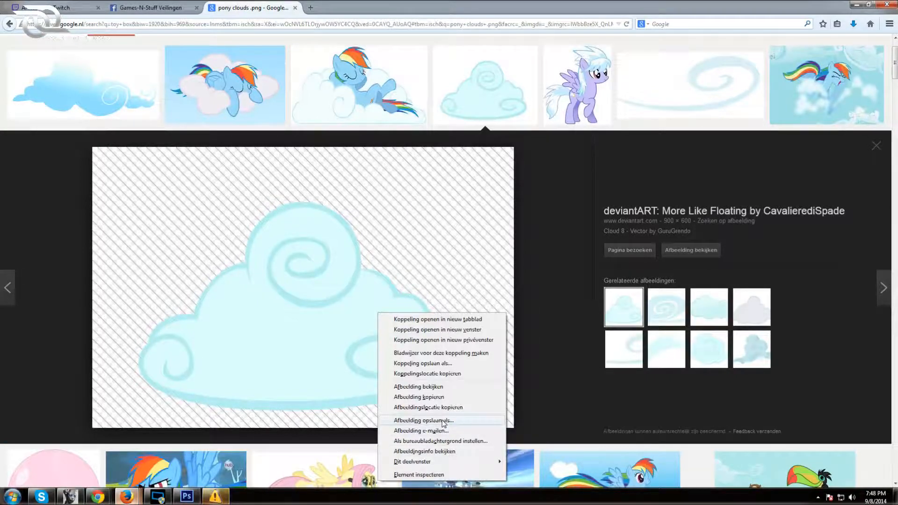
left_click(444, 421)
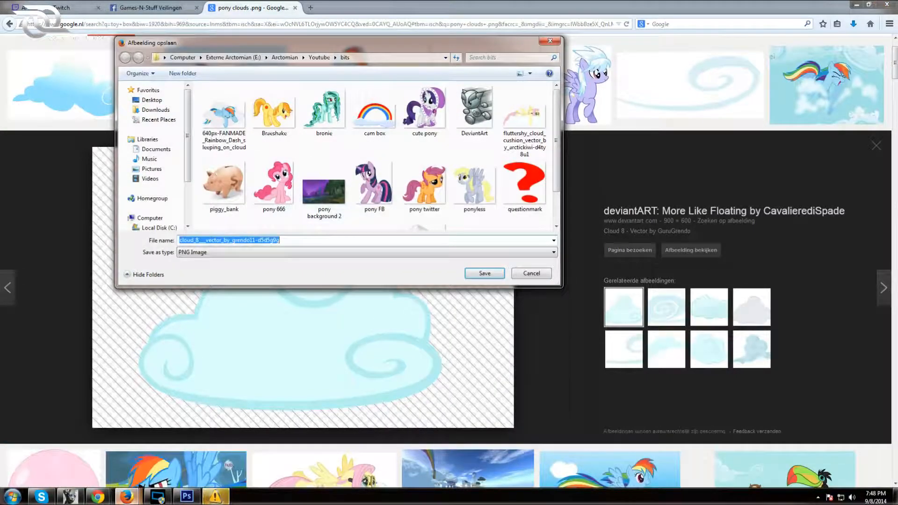
type("cloudy")
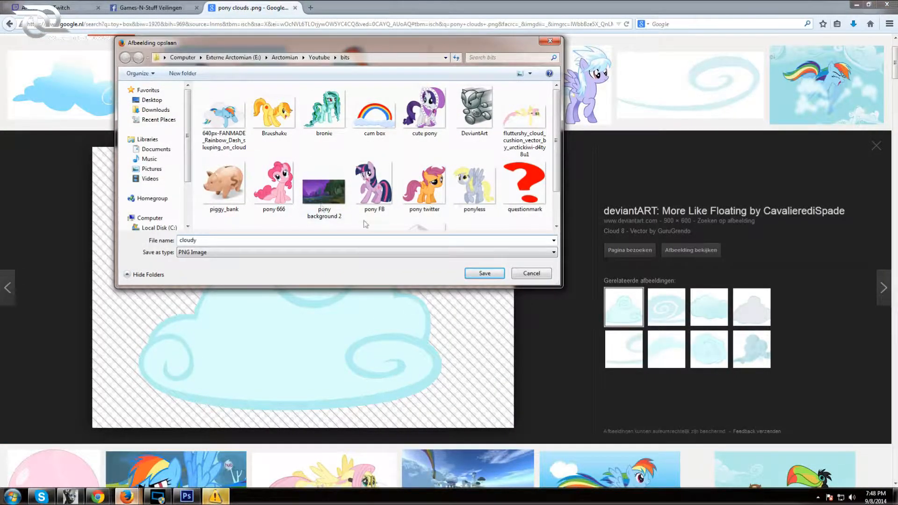
left_click(482, 274)
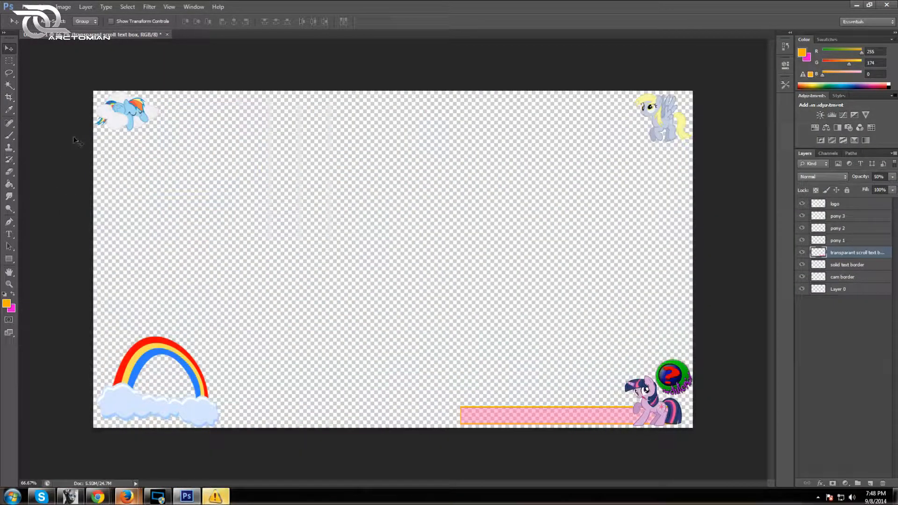
Step: Switch to Photoshop, open cloudy from the bits folder, copy the cloud into the overlay document, and close the source image
left_click(26, 6)
left_click(37, 26)
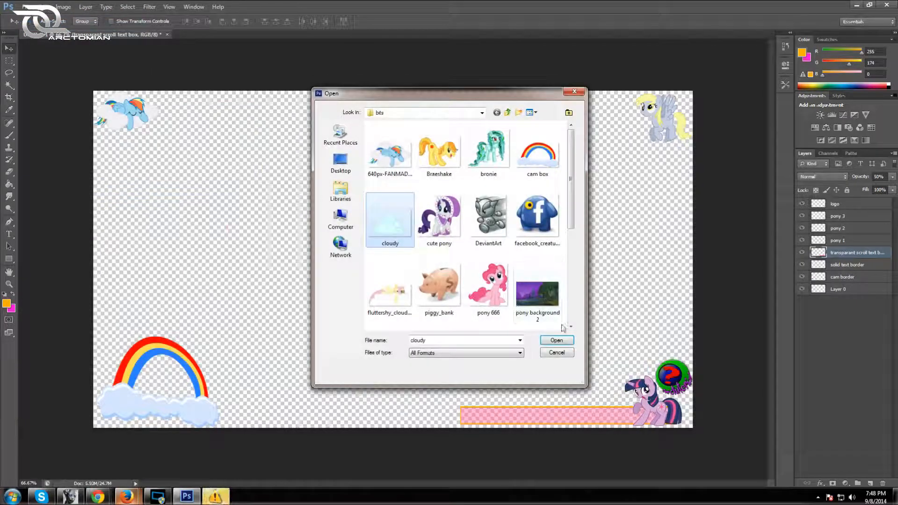
left_click(557, 340)
left_click_drag(229, 42, 442, 136)
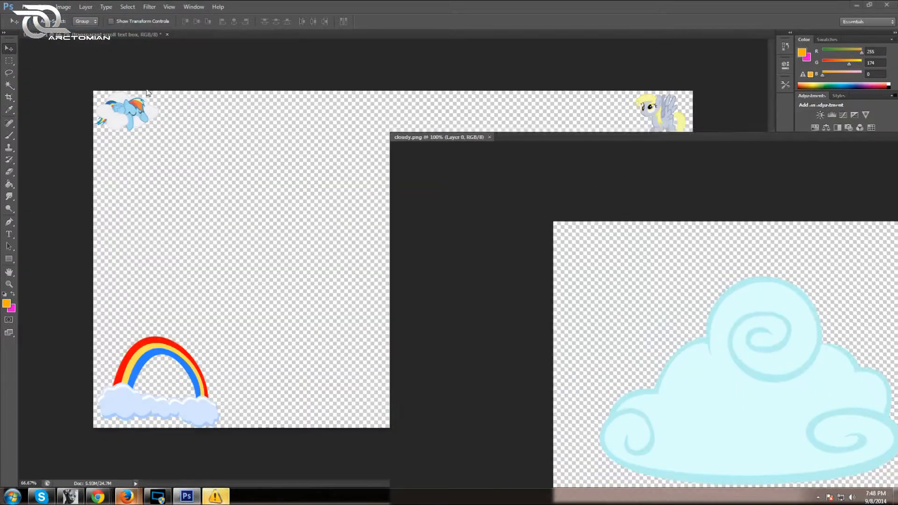
left_click_drag(487, 203, 327, 281)
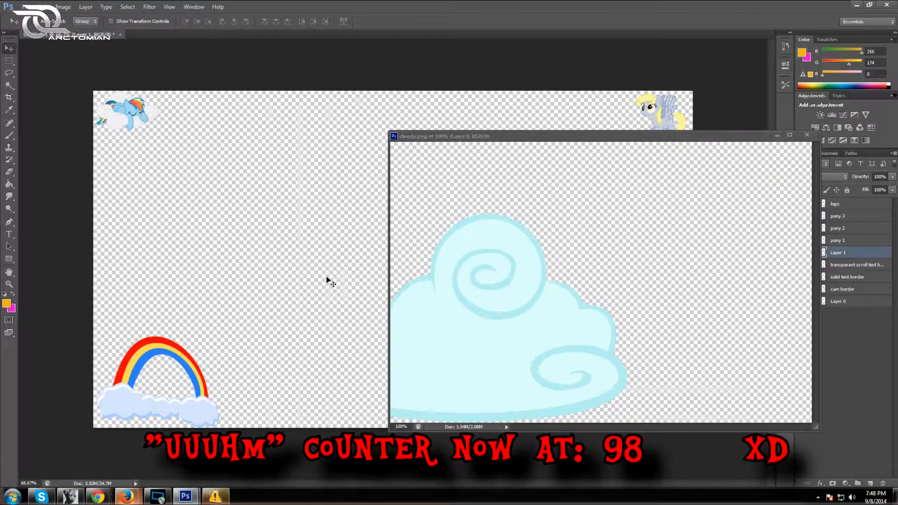
left_click(790, 136)
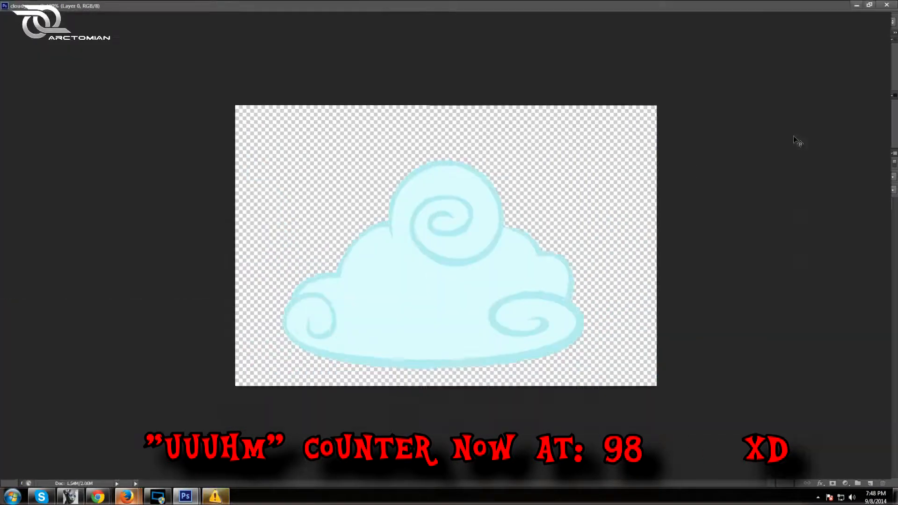
left_click(887, 5)
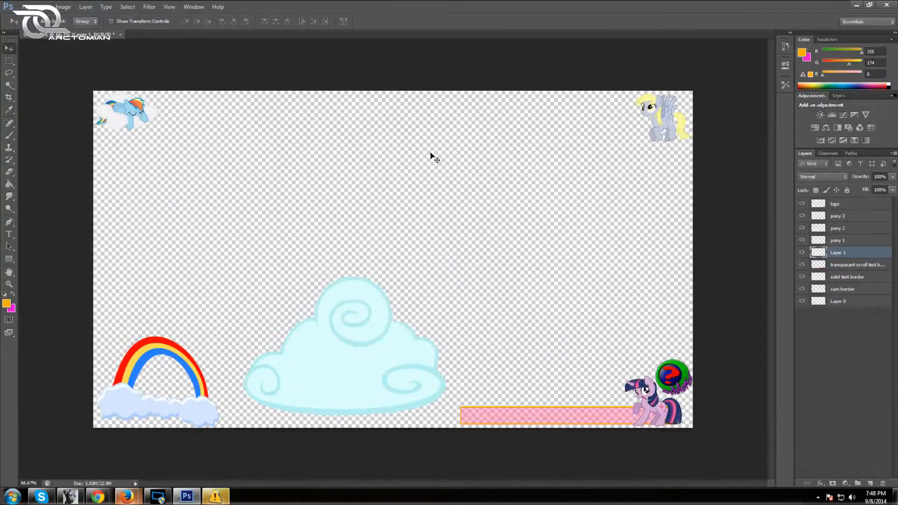
Step: Scale the cloud to about 27% width and 20% height and place it over the scroll text box's left end
left_click_drag(345, 357, 420, 365)
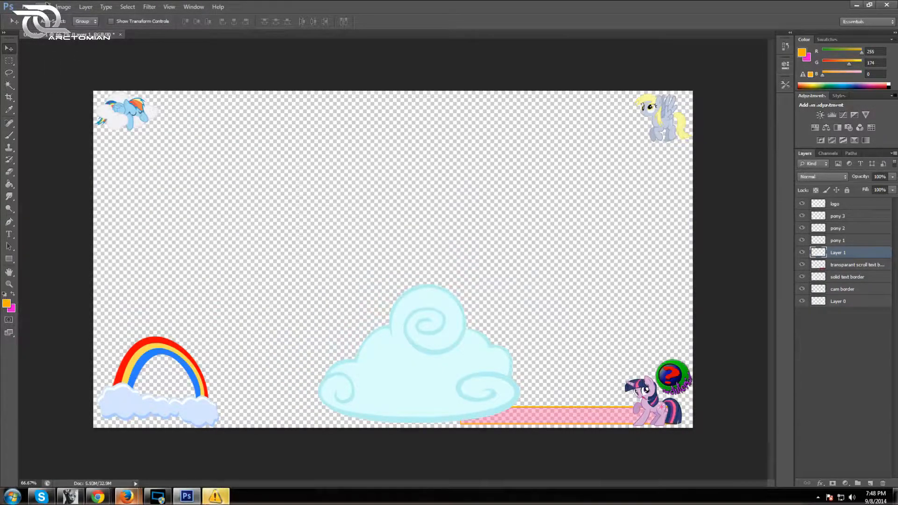
left_click(47, 6)
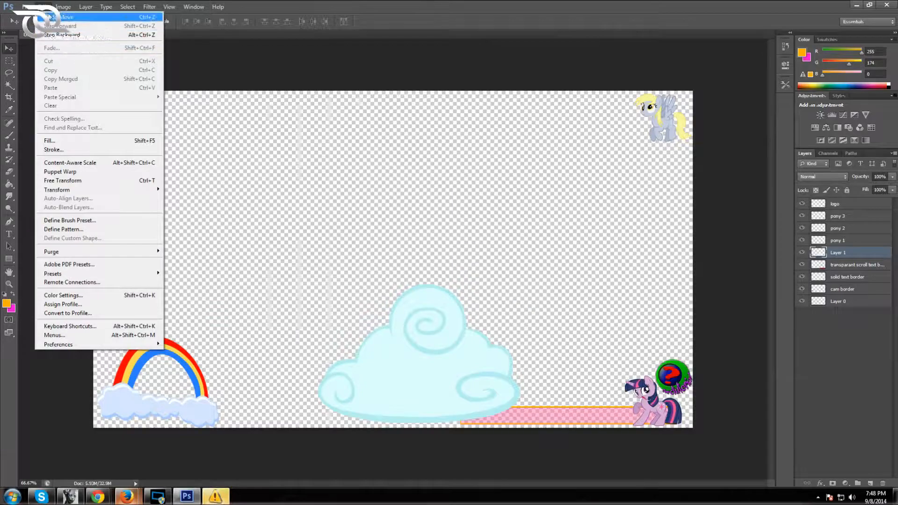
mouse_move(28, 6)
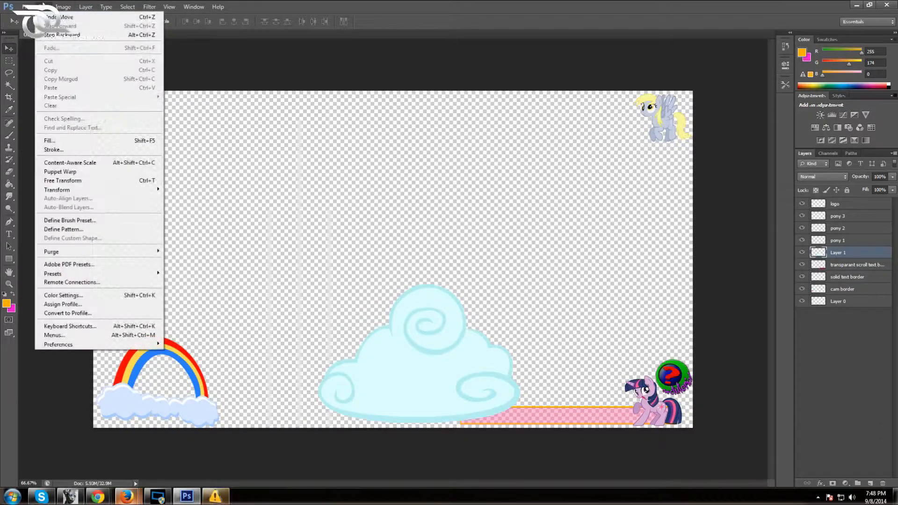
mouse_move(149, 191)
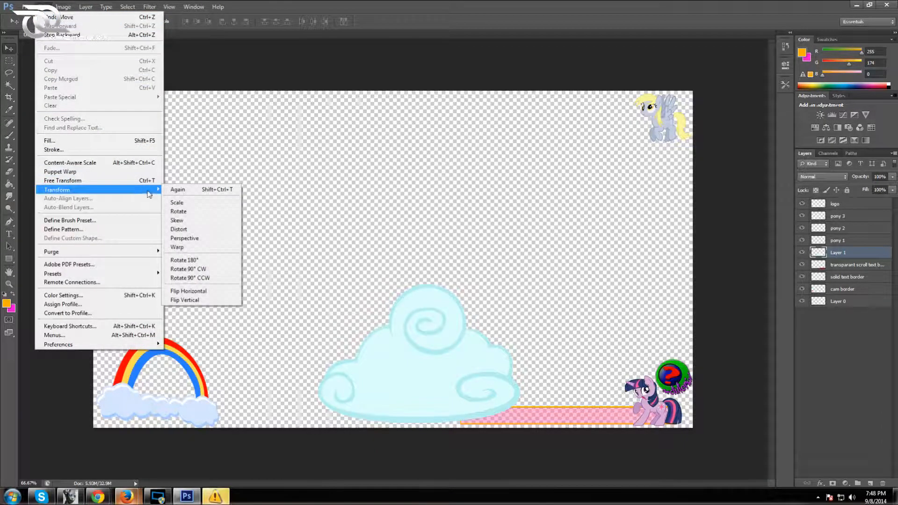
left_click(176, 203)
left_click_drag(317, 281, 466, 396)
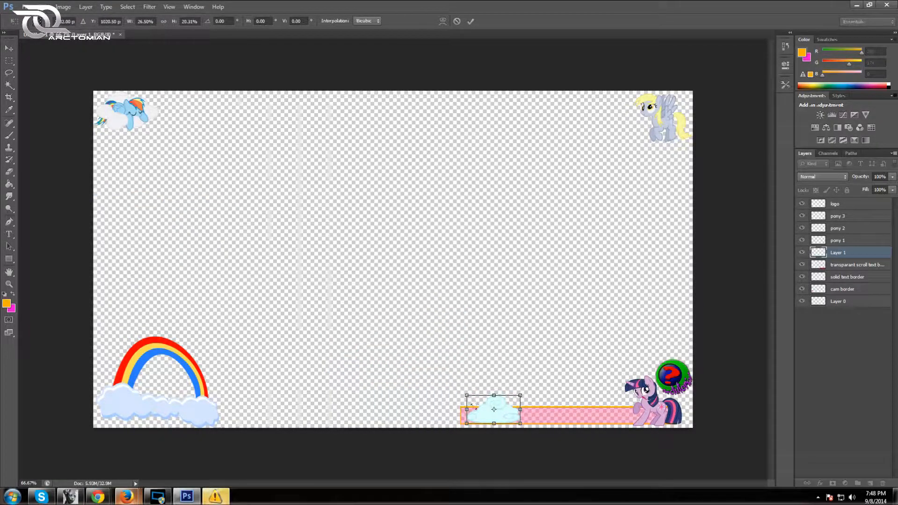
left_click(470, 21)
left_click_drag(492, 413, 458, 414)
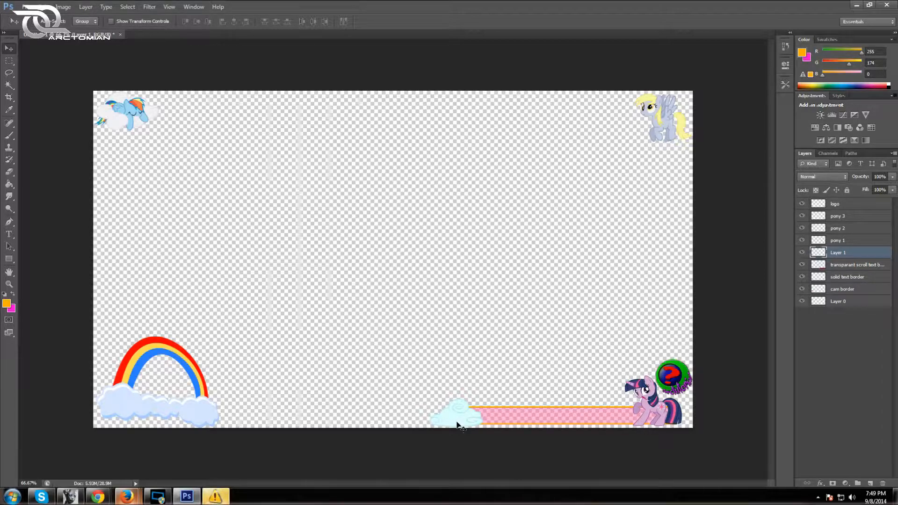
left_click(838, 229)
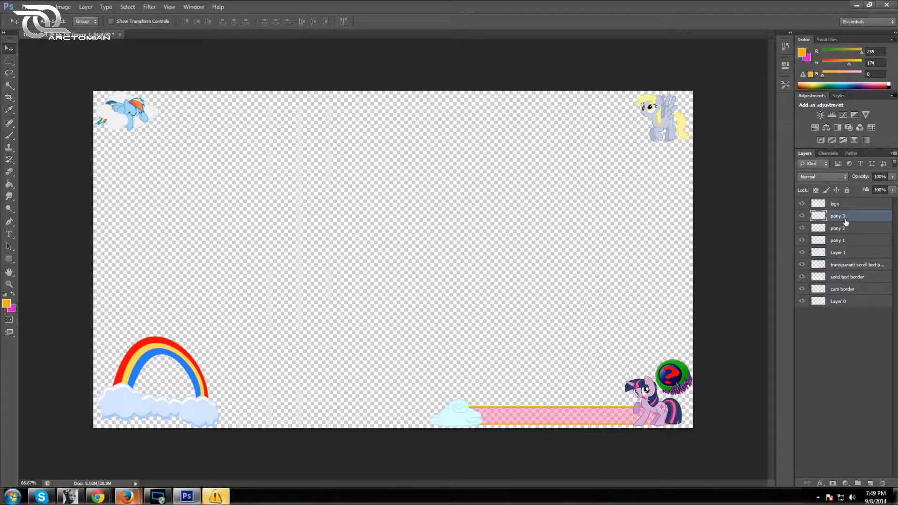
left_click_drag(673, 138, 114, 129)
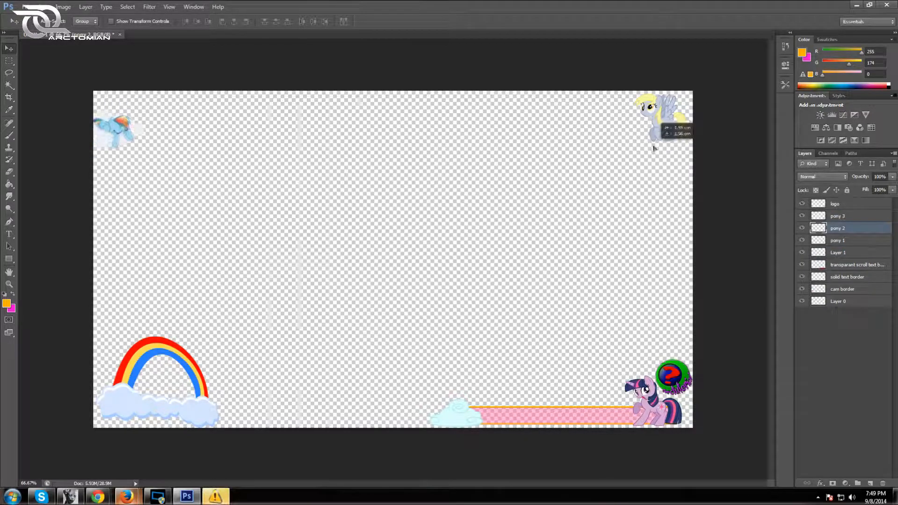
left_click(39, 7)
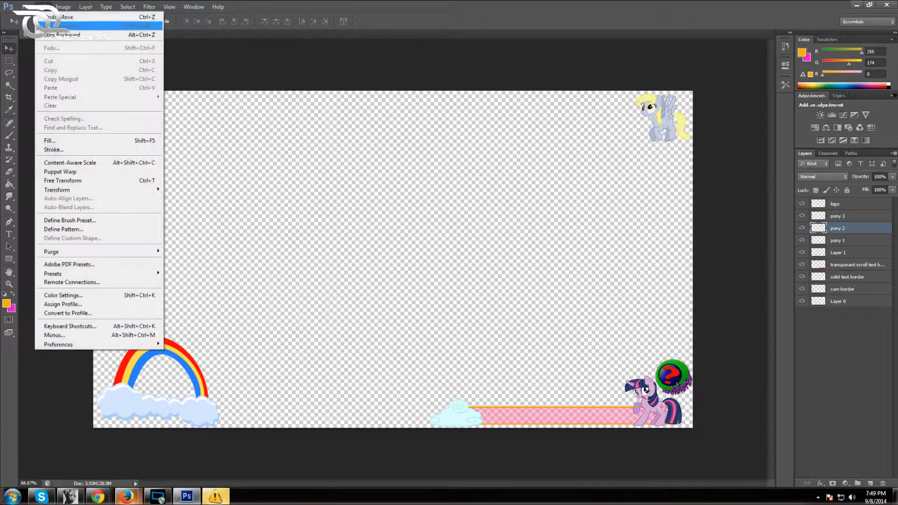
left_click(52, 32)
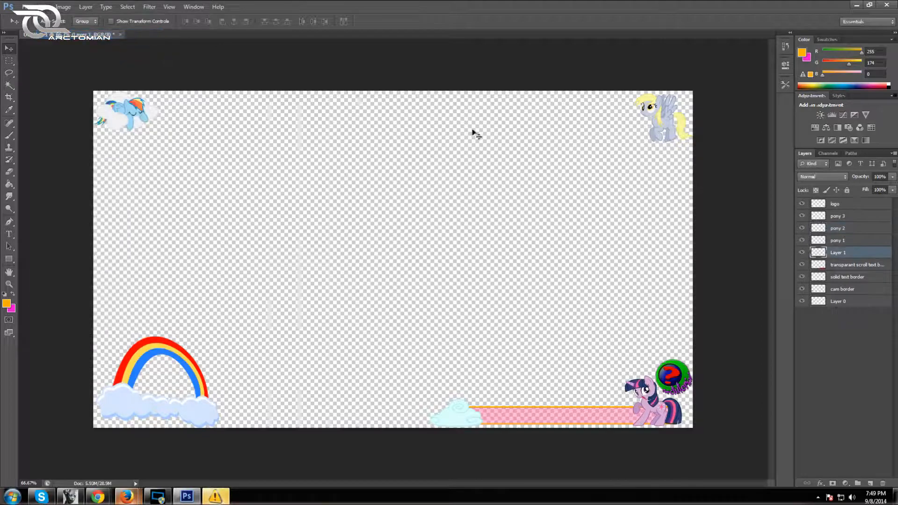
Step: Rename the new cloud's layer to "cloud" and delete the pony 1 layer
double_click(840, 252)
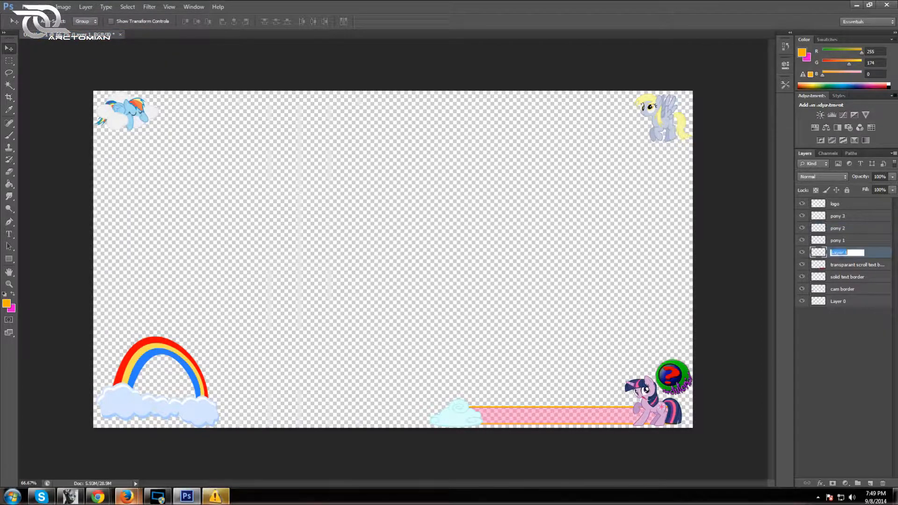
key("Return")
left_click(843, 238)
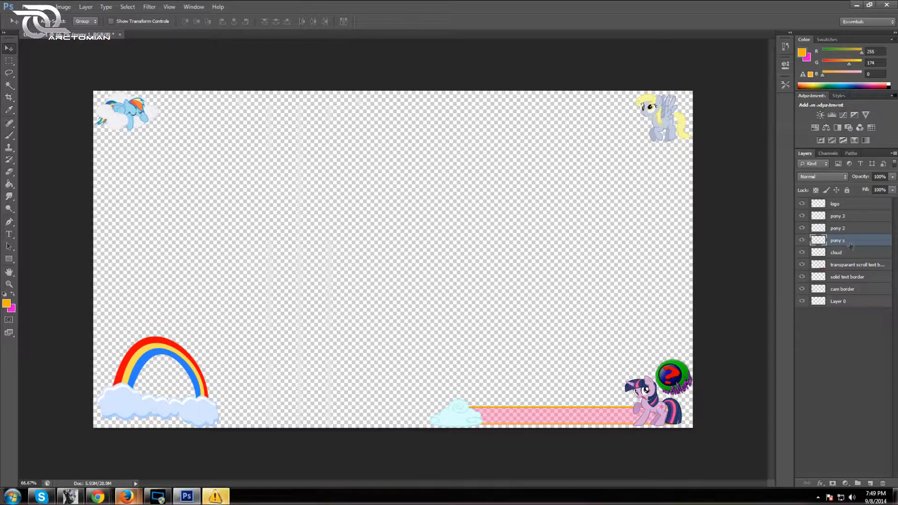
right_click(850, 246)
left_click(785, 204)
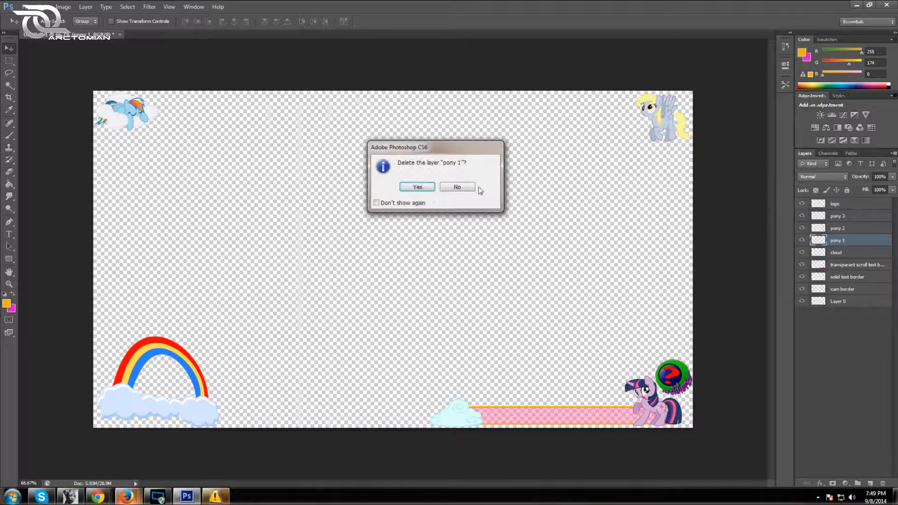
left_click(418, 187)
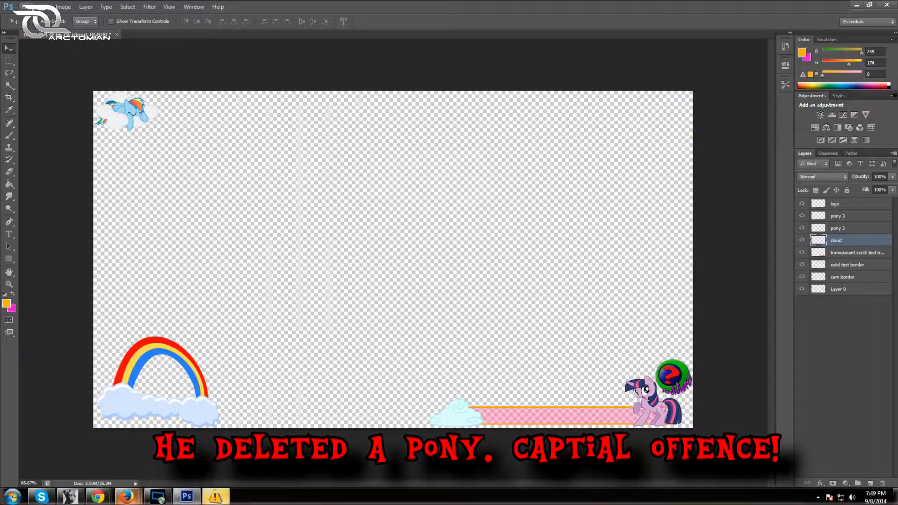
Step: Open the Fluttershy cloud cushion PNG from the bits folder and copy the pony into the overlay document
left_click(28, 7)
left_click(46, 25)
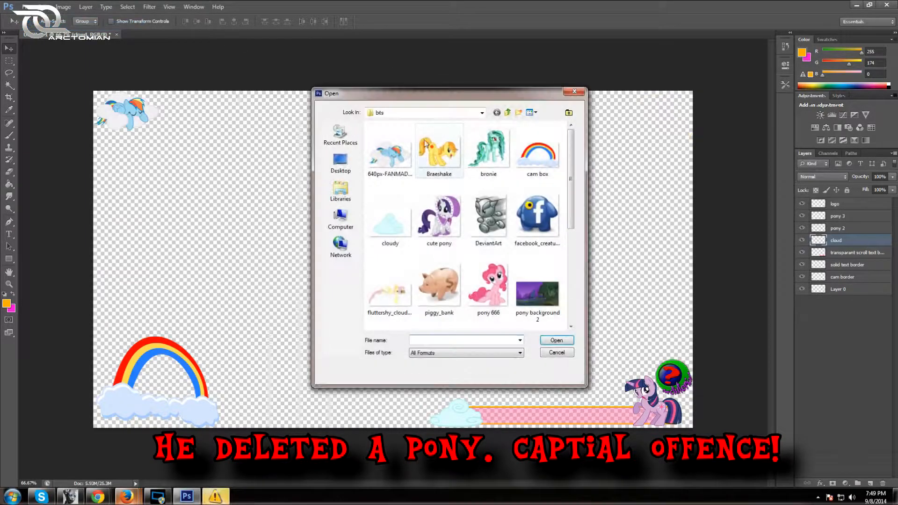
left_click(389, 292)
left_click(565, 341)
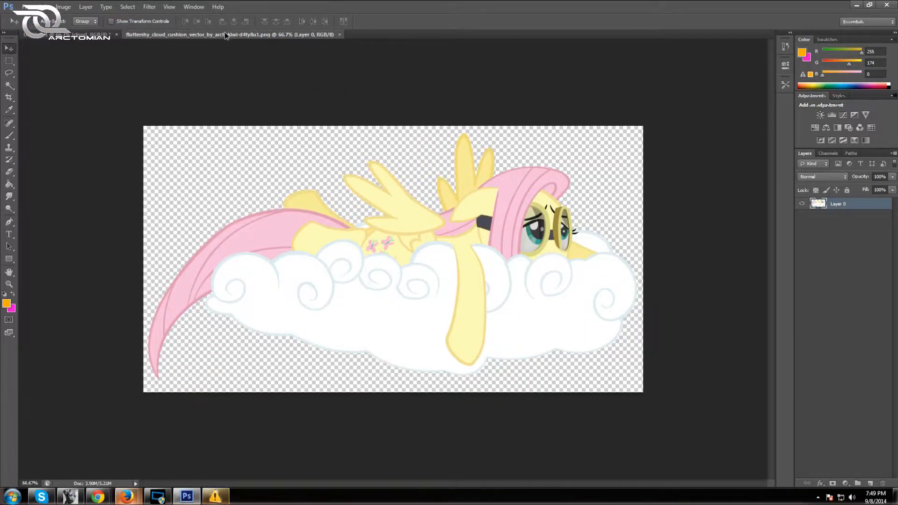
left_click_drag(225, 34, 304, 134)
left_click_drag(333, 235, 183, 193)
left_click_drag(363, 137, 332, 179)
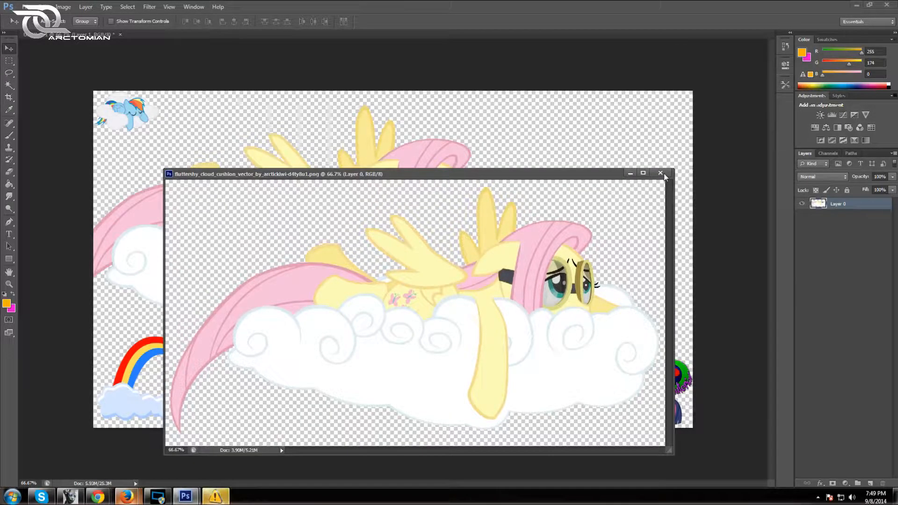
Step: Close the Fluttershy source image and flip the copied pony horizontally after moving it fully inside the overlay canvas
left_click(665, 175)
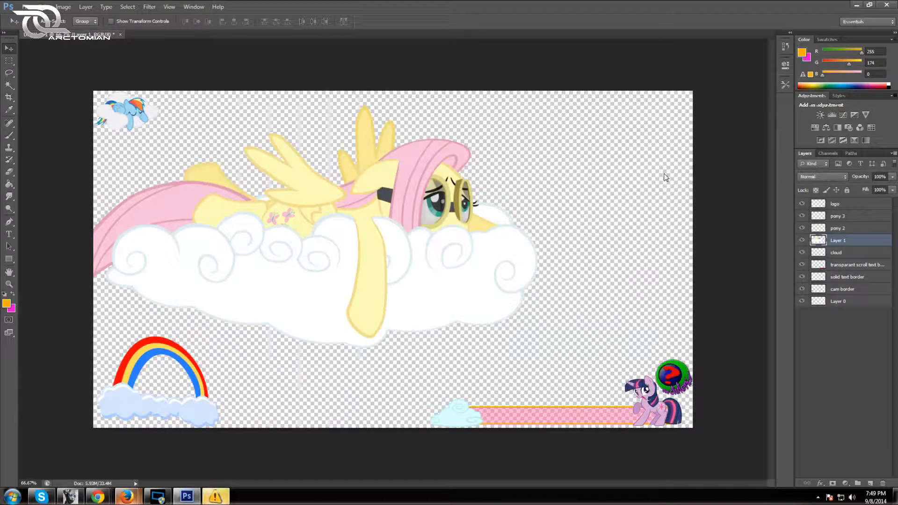
left_click_drag(336, 265, 491, 250)
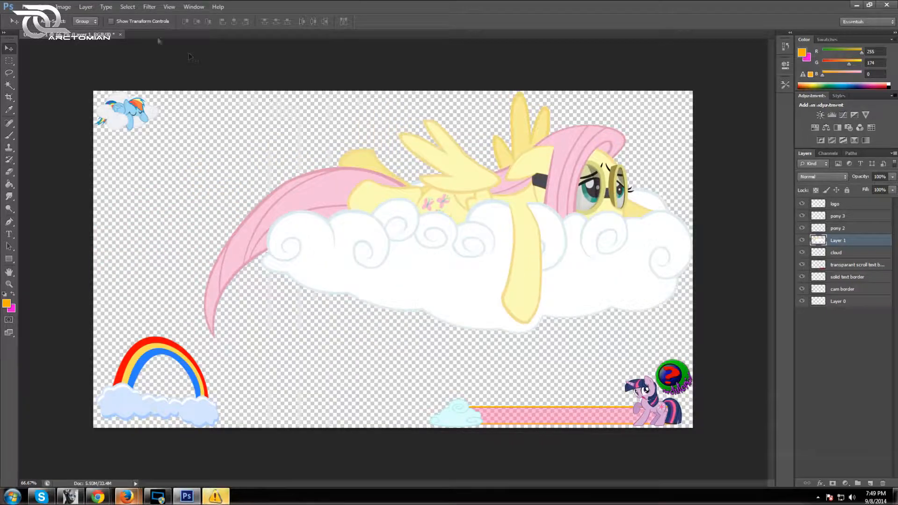
left_click(41, 7)
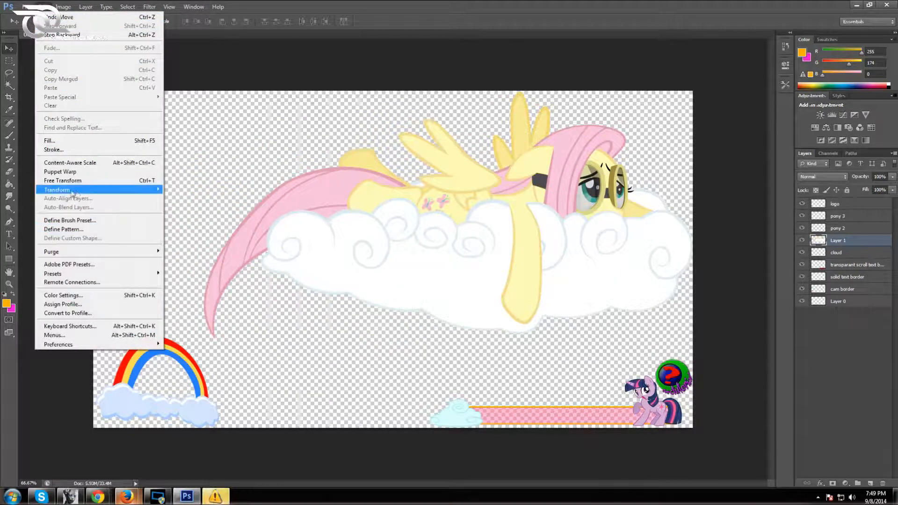
mouse_move(75, 191)
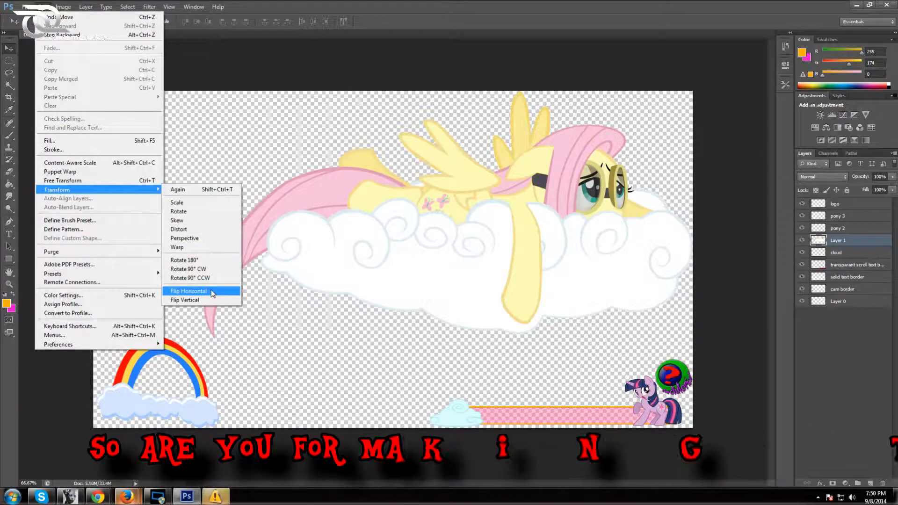
left_click(232, 290)
Step: Scale Fluttershy down to roughly the size of the Rainbow Dash image and fit her into the canvas's upper-right corner
left_click(42, 7)
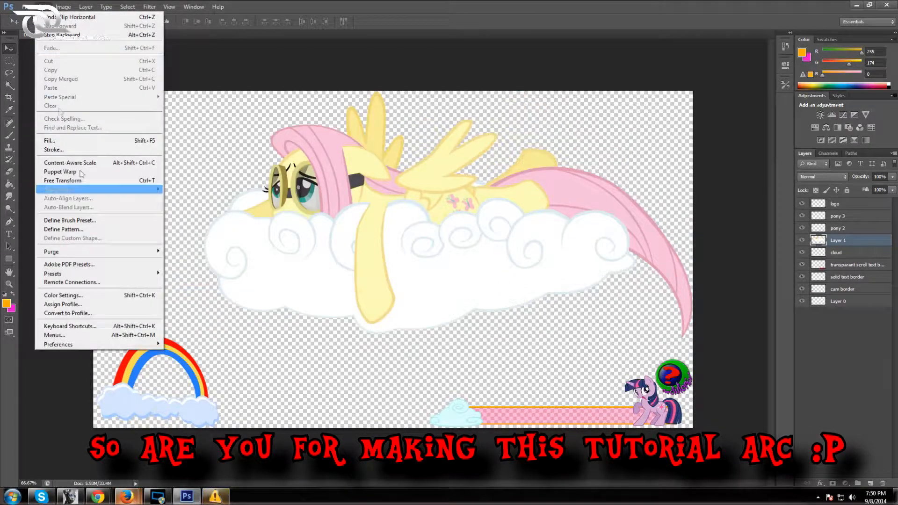
mouse_move(119, 190)
left_click(180, 203)
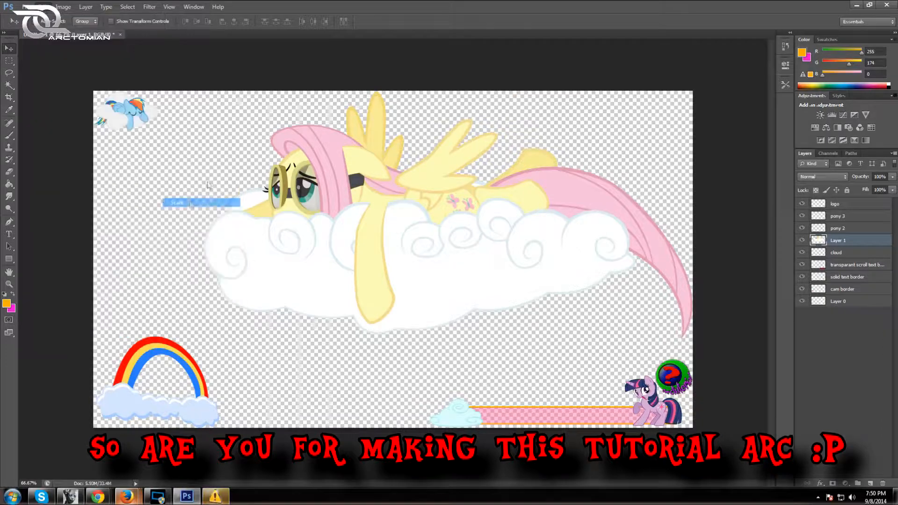
left_click_drag(204, 92, 636, 114)
left_click(471, 23)
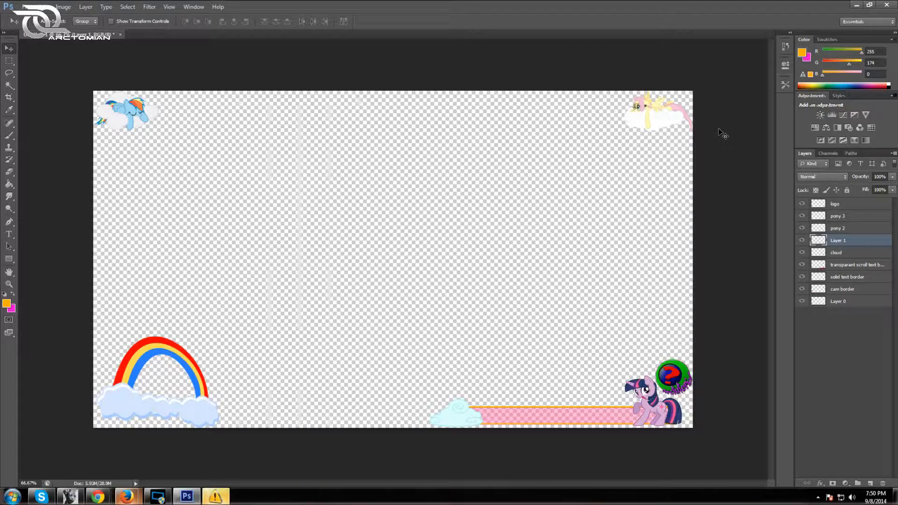
Step: Switch to Firefox and look through the Google image results for pony clouds
mouse_move(125, 497)
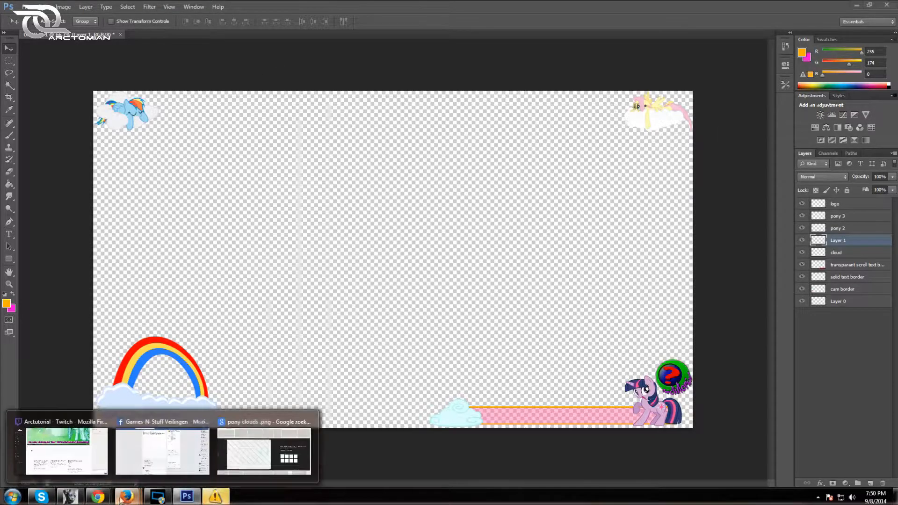
left_click(267, 451)
scroll(416, 355, "up", 2)
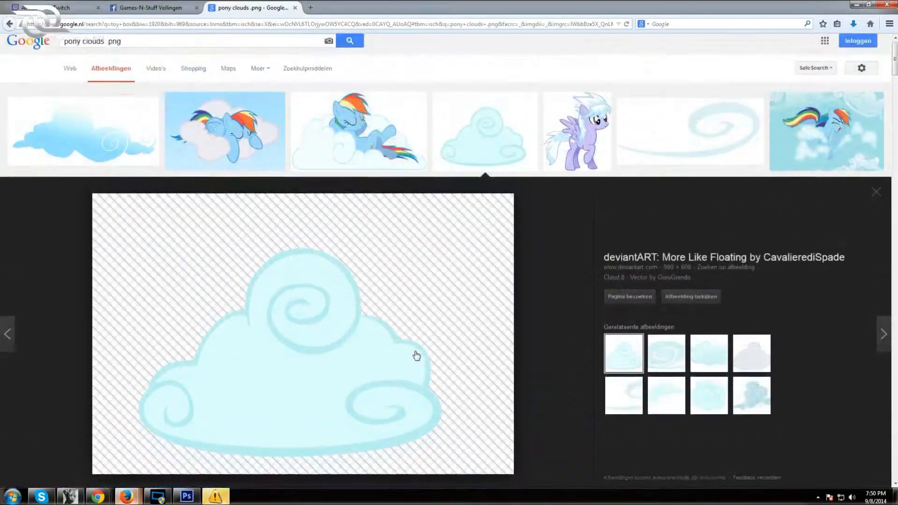
scroll(415, 355, "down", 15)
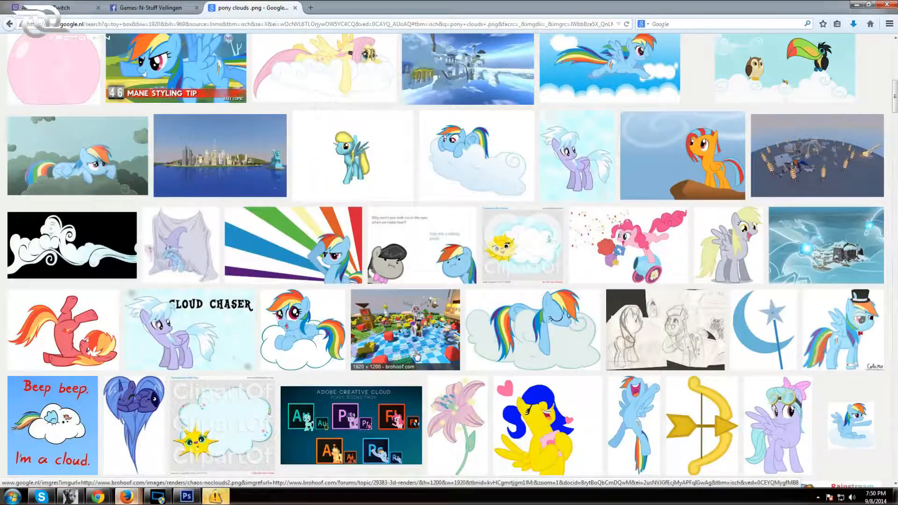
scroll(416, 355, "up", 15)
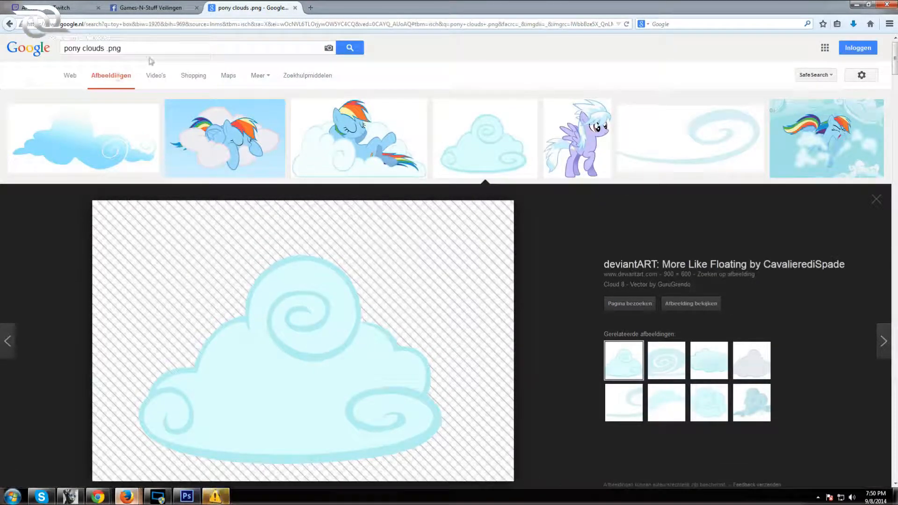
Step: Search Google Images for "pony background .png"
left_click_drag(105, 49, 63, 49)
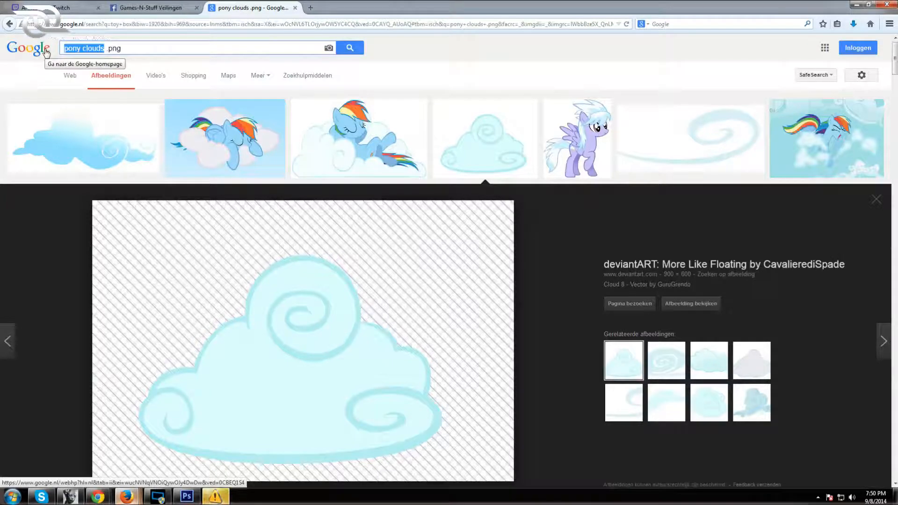
type("pont back")
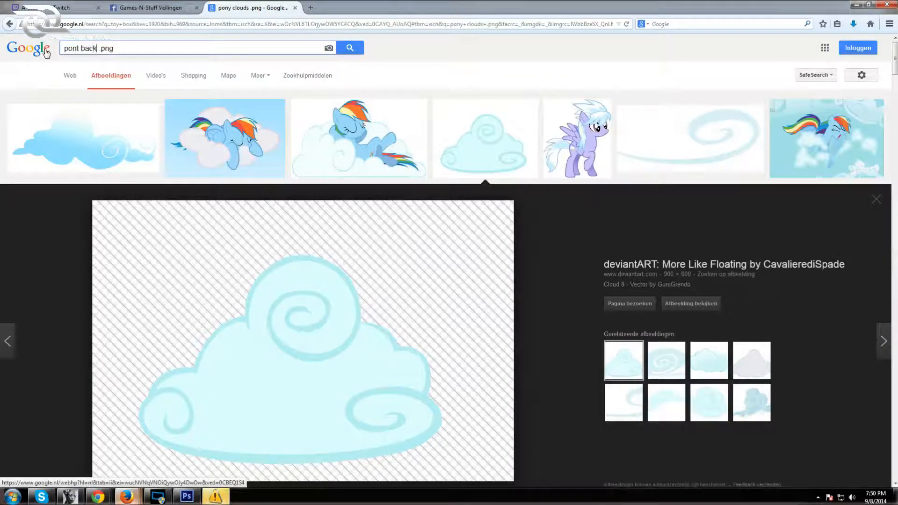
type("ground")
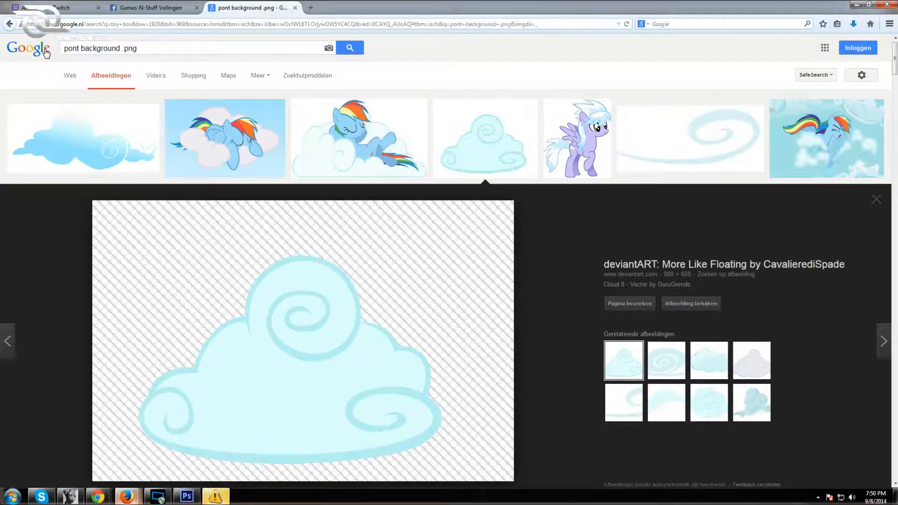
key("Return")
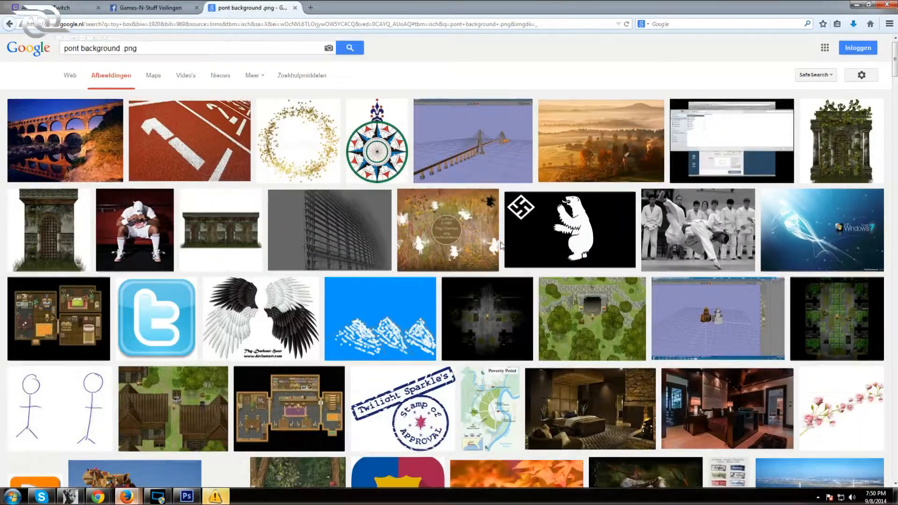
scroll(307, 195, "down", 3)
scroll(302, 161, "up", 3)
scroll(170, 72, "up", 1)
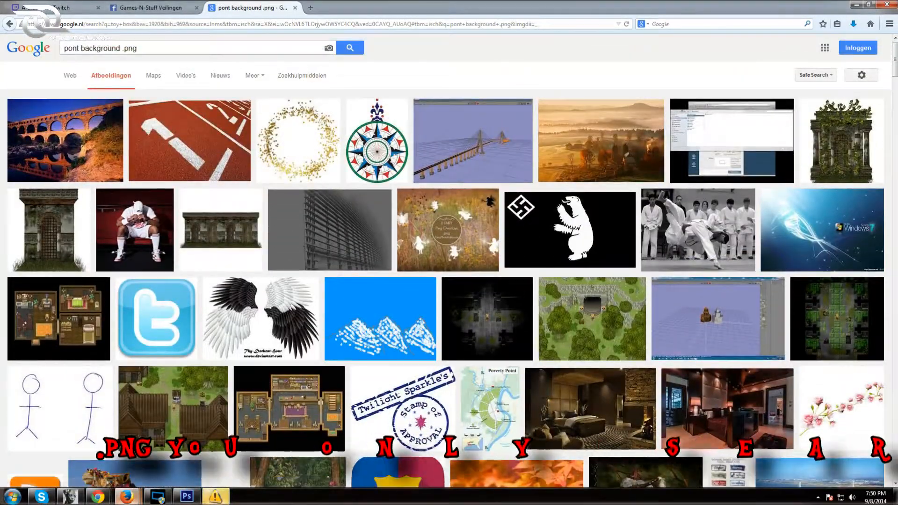
key("BackSpace")
type("y")
key("Return")
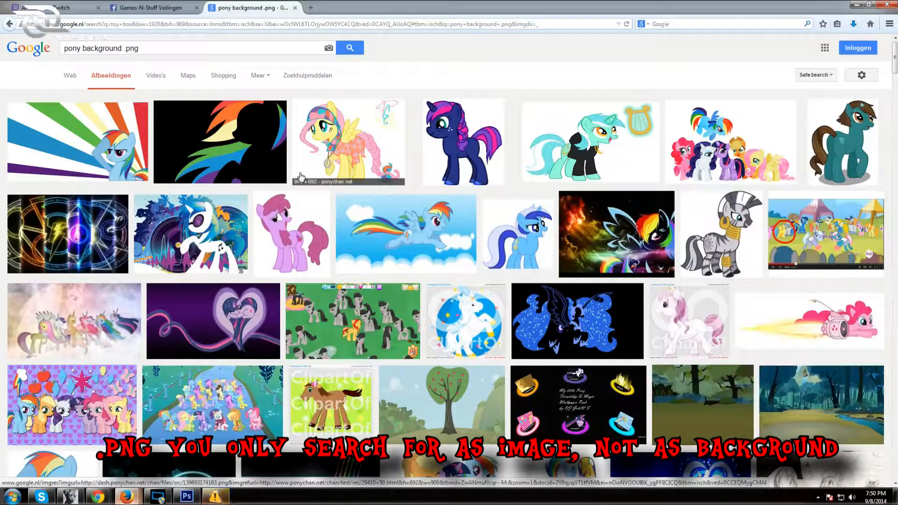
Step: Browse the pony background image results and preview forest scenes, ending on the apple orchard picture
scroll(299, 177, "down", 3)
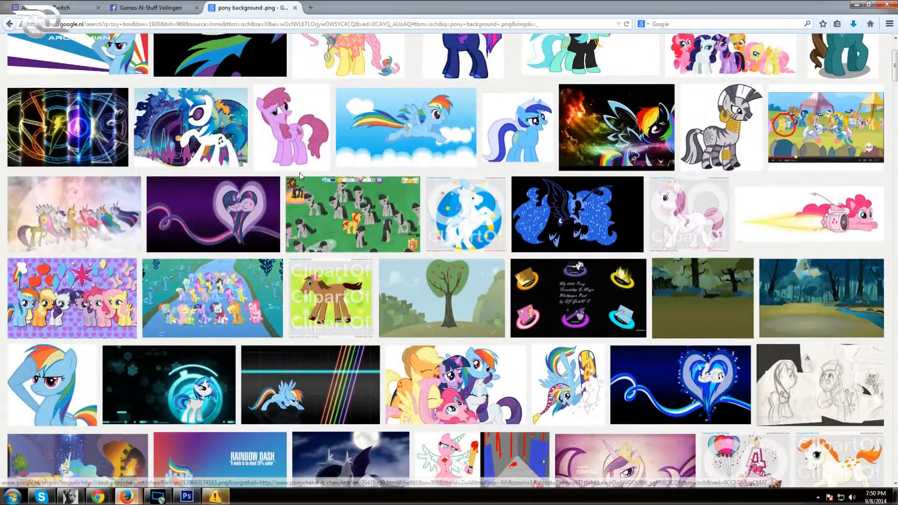
scroll(300, 172, "down", 2)
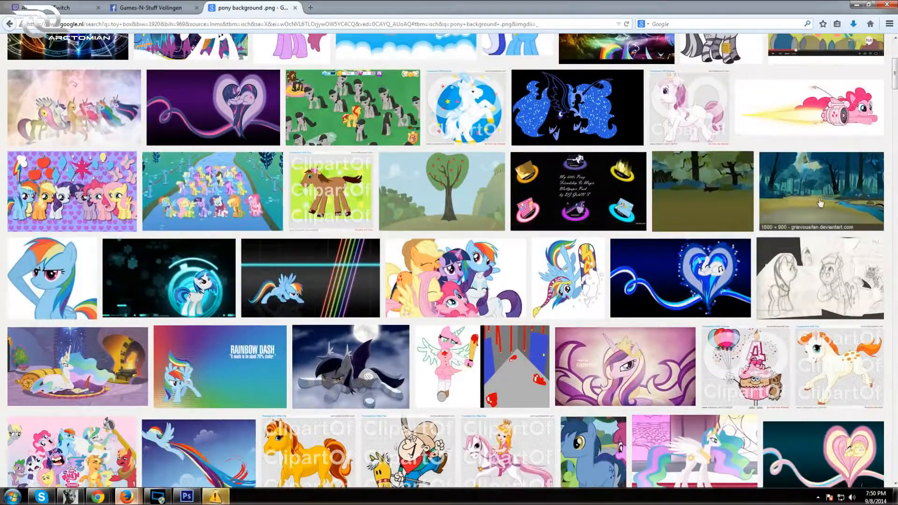
left_click(821, 202)
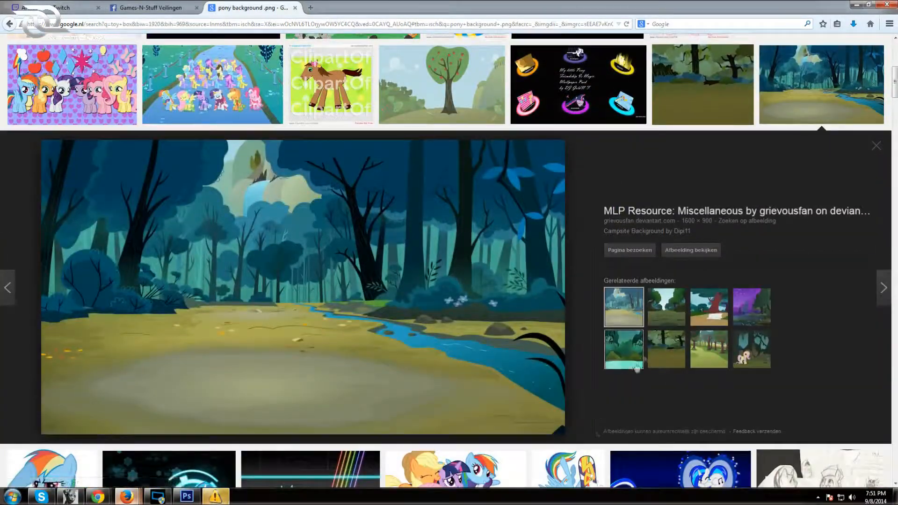
left_click(651, 356)
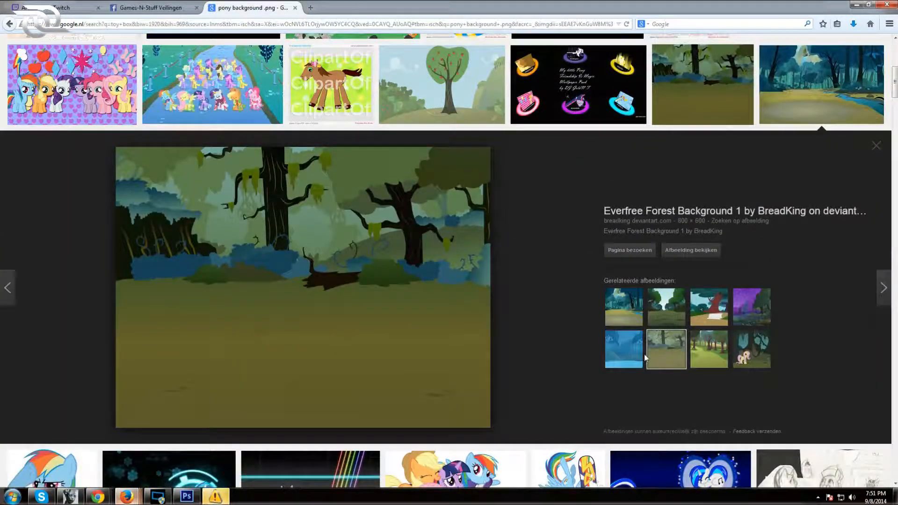
left_click(634, 359)
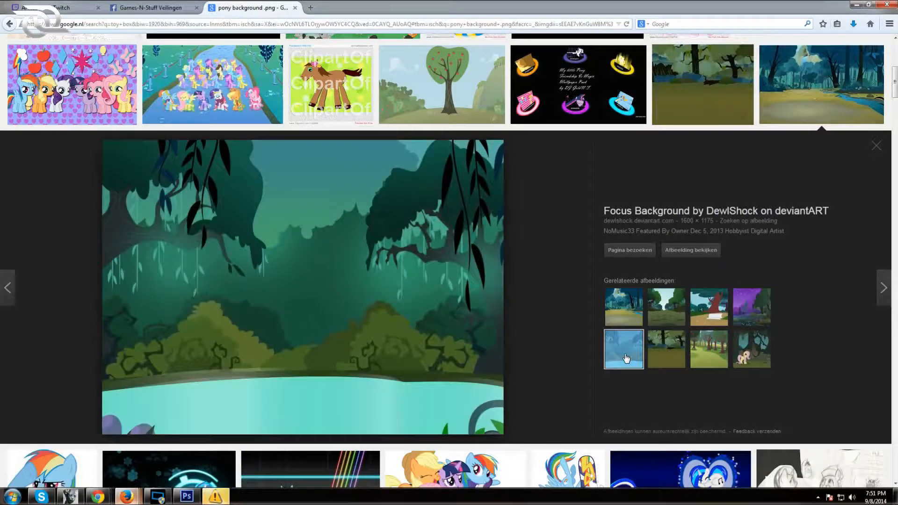
left_click(752, 320)
left_click(751, 358)
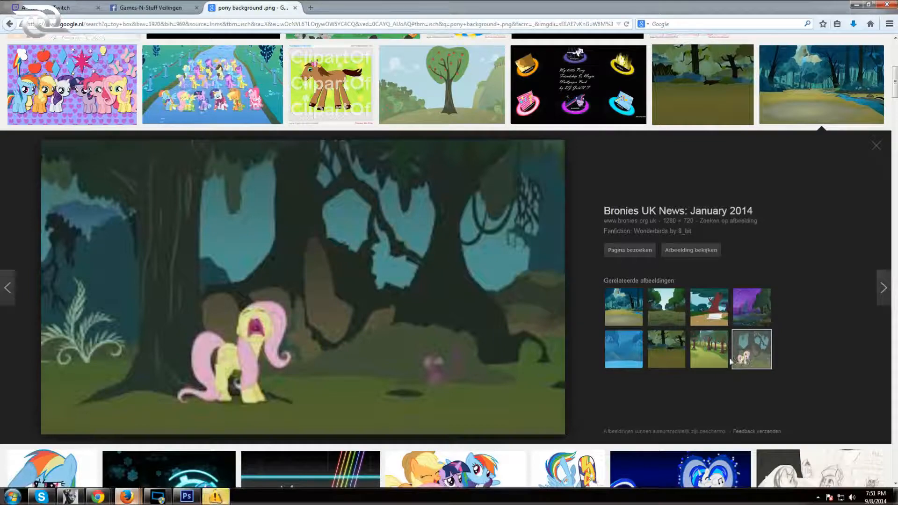
left_click(716, 359)
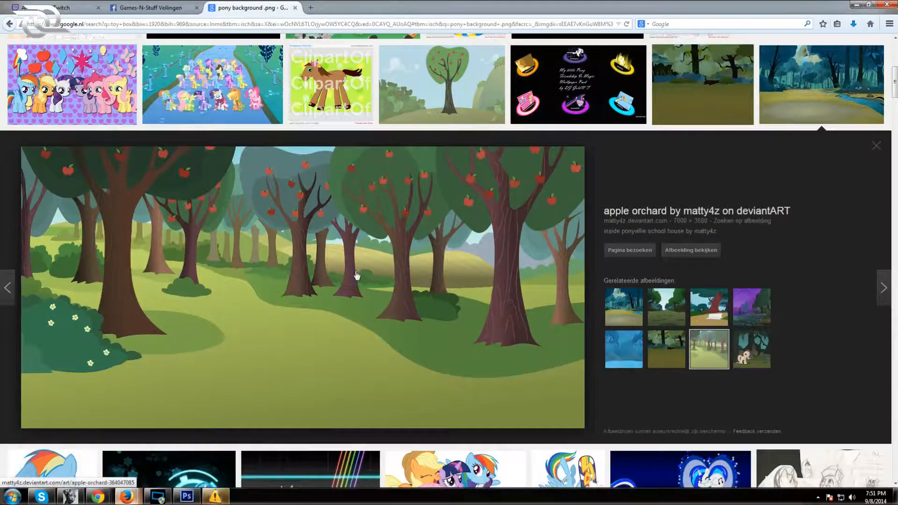
Step: Save the apple orchard image as a PNG in the bits folder under its default name, and return to Photoshop
scroll(371, 276, "down", 3)
scroll(371, 270, "up", 3)
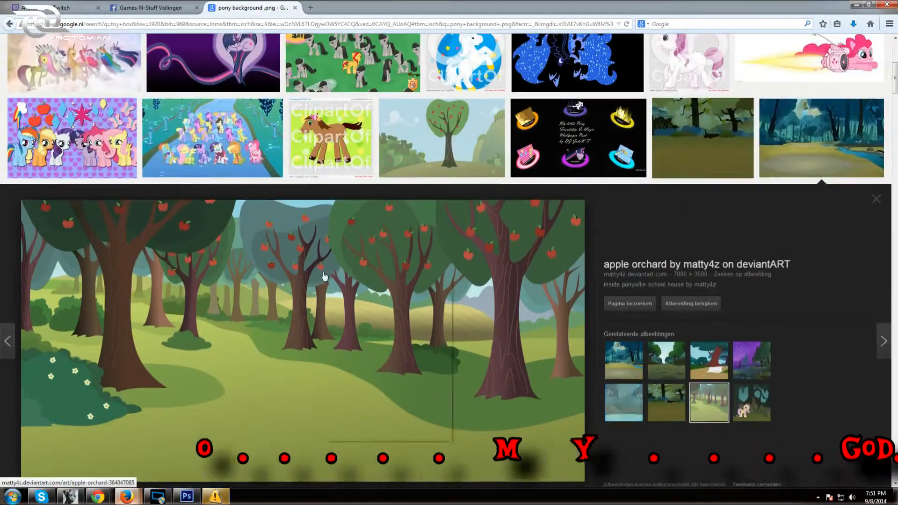
right_click(324, 274)
left_click(402, 381)
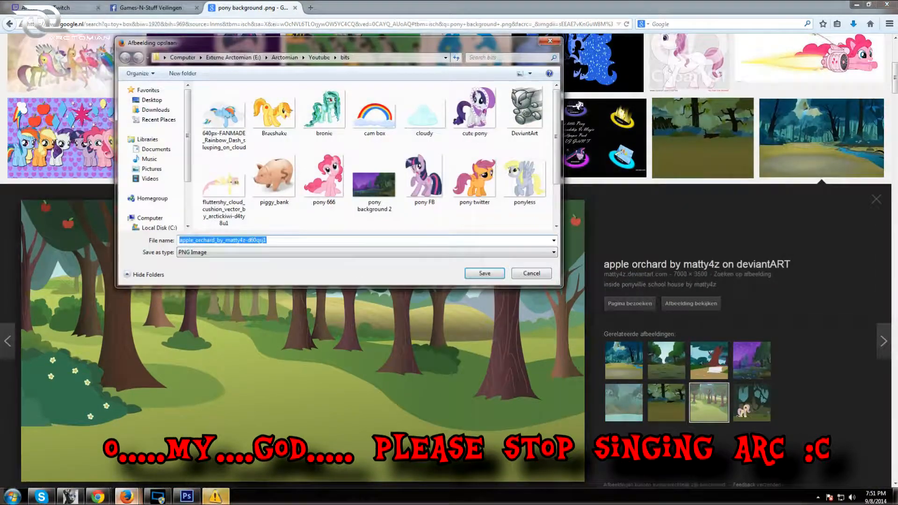
left_click(485, 274)
left_click(887, 4)
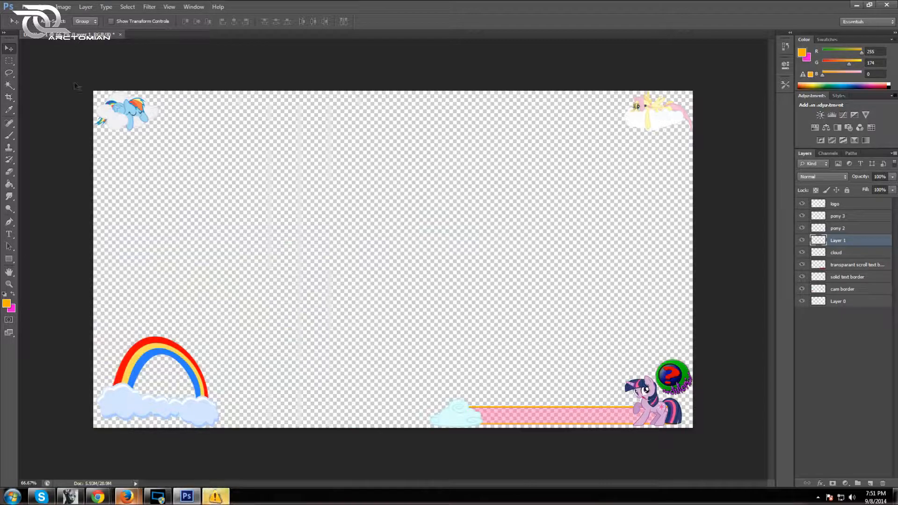
Step: Open the saved apple orchard PNG from the bits folder
left_click(28, 6)
left_click(38, 31)
left_click_drag(571, 172, 550, 174)
left_click(439, 151)
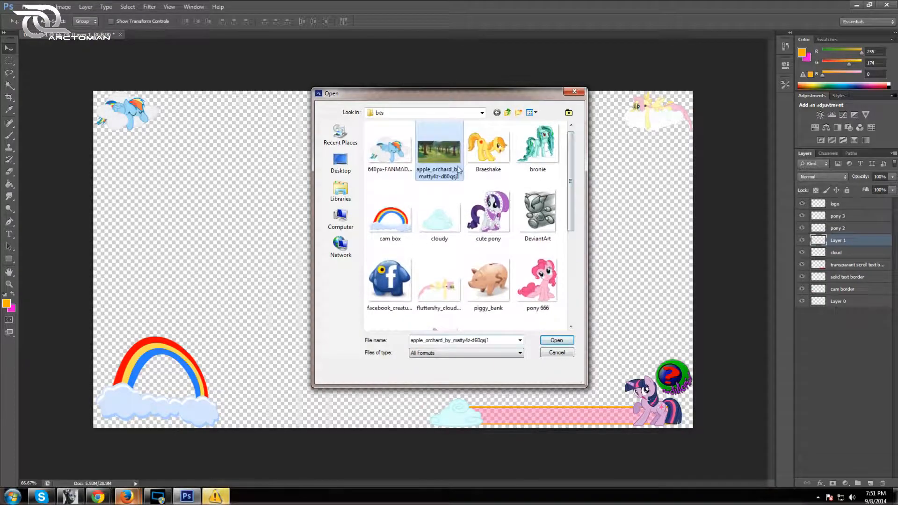
left_click(557, 340)
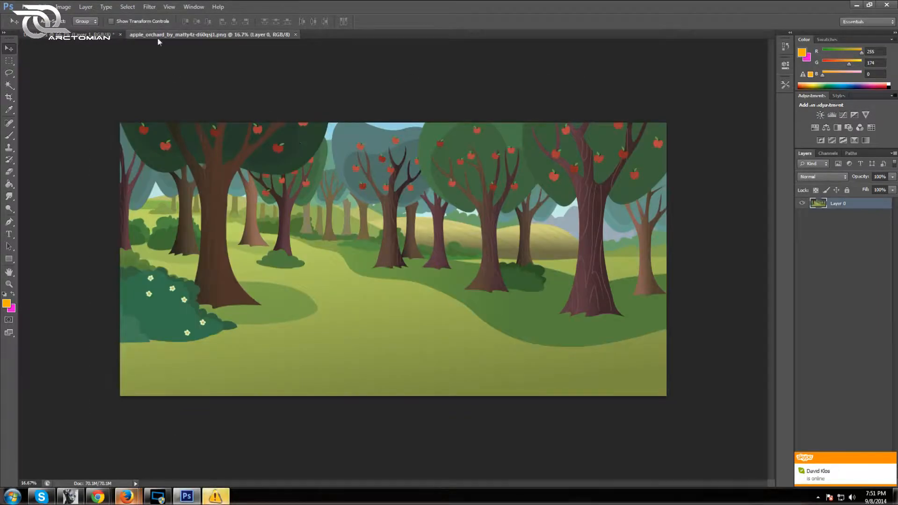
Step: Copy the apple orchard picture into the overlay document as a new layer and close the source image
left_click_drag(157, 41, 389, 156)
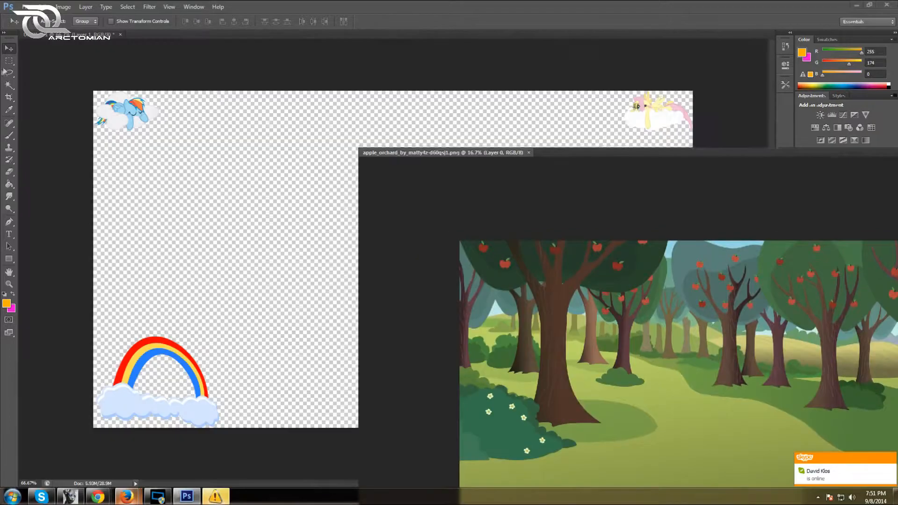
left_click_drag(512, 250, 259, 234)
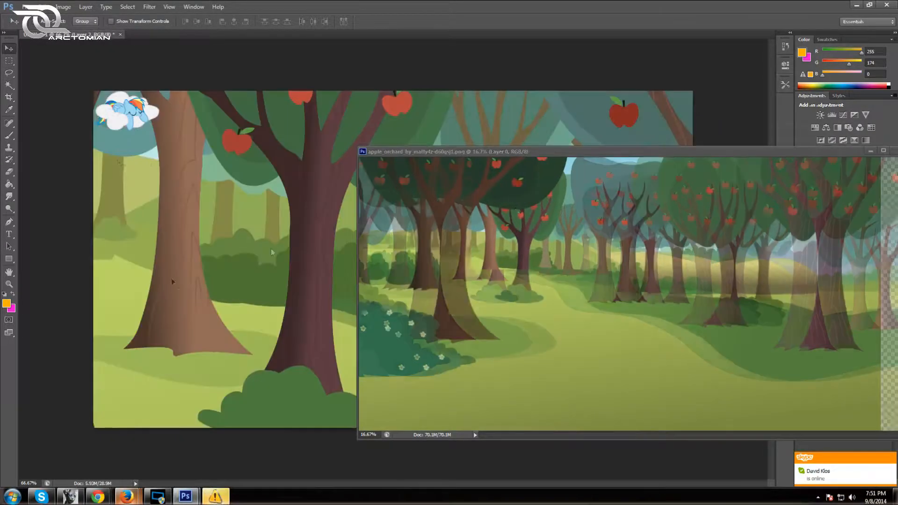
left_click_drag(801, 153, 529, 168)
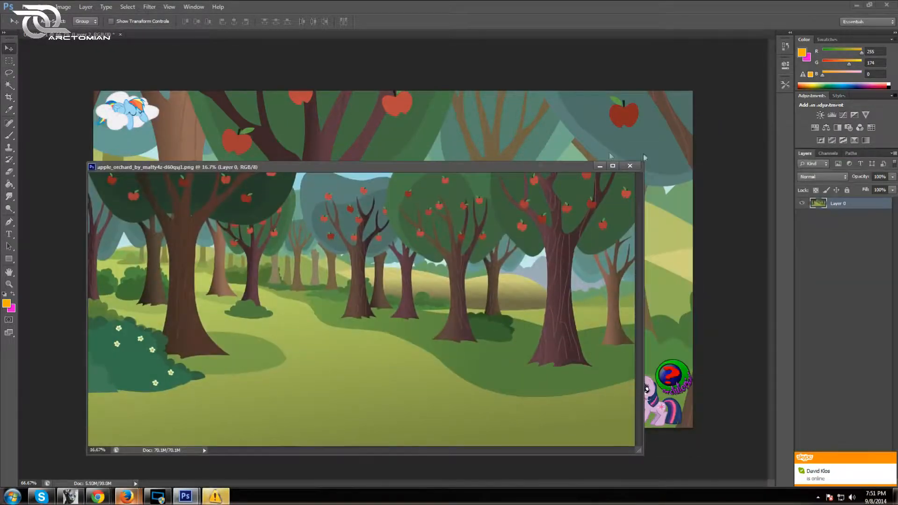
left_click(632, 167)
Step: Rename the new orchard layer as tree's
double_click(835, 240)
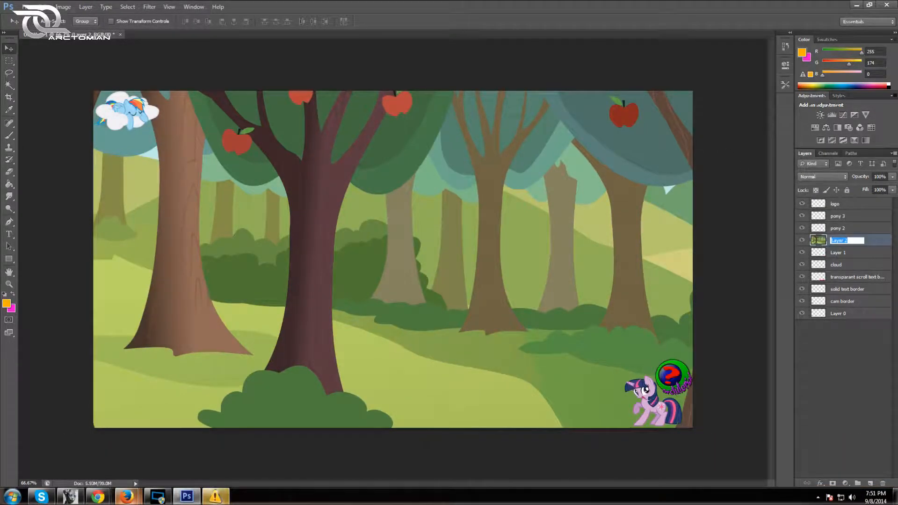
type("tree")
key("Return")
Step: Scale the tree's layer to about 8.10% width and 9.03% height, placed in the canvas's lower-right corner behind the pony
left_click(45, 7)
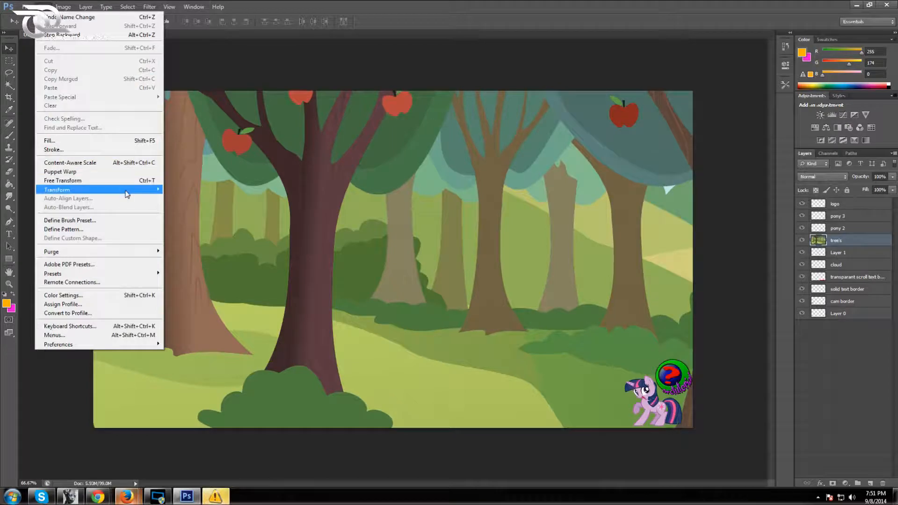
mouse_move(128, 190)
left_click(180, 202)
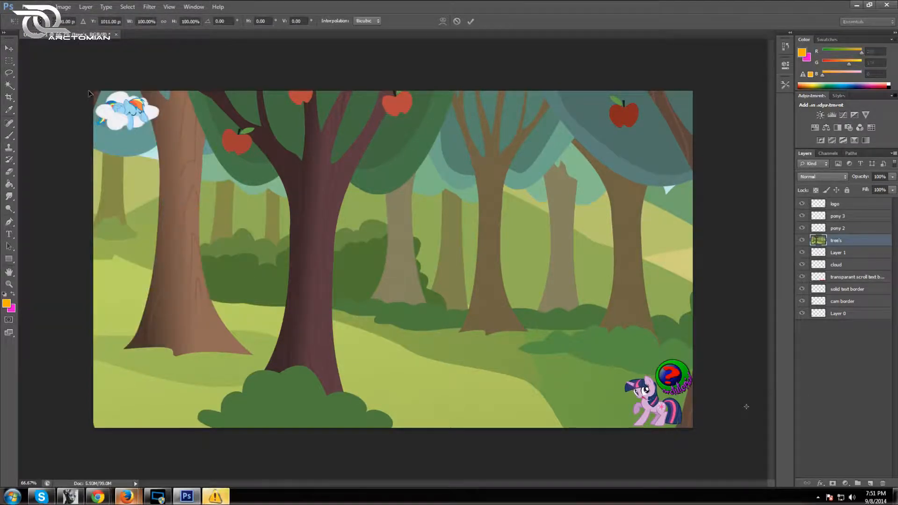
left_click_drag(151, 116, 465, 273)
left_click_drag(50, 64, 302, 419)
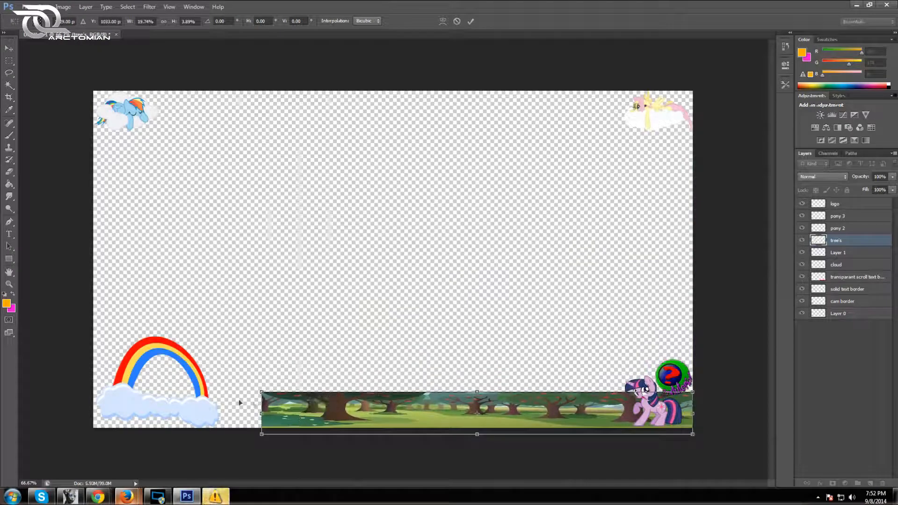
left_click_drag(262, 393, 517, 344)
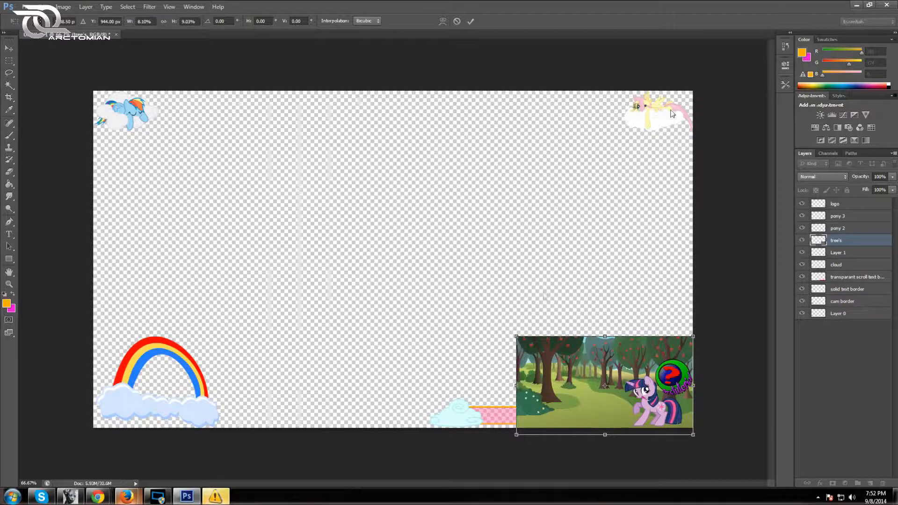
left_click(471, 21)
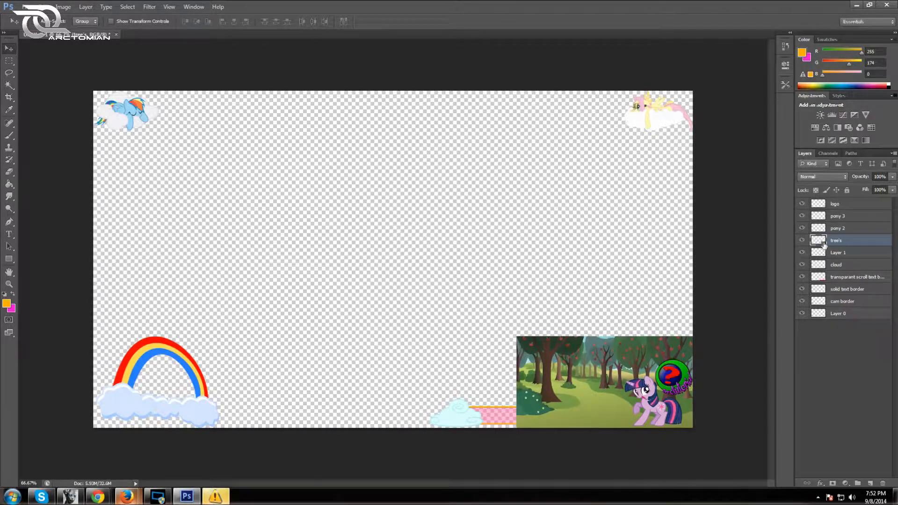
Step: Move the tree's layer directly below the solid text border layer and nudge the picture down to just above the question-mark logo
left_click_drag(845, 241, 855, 290)
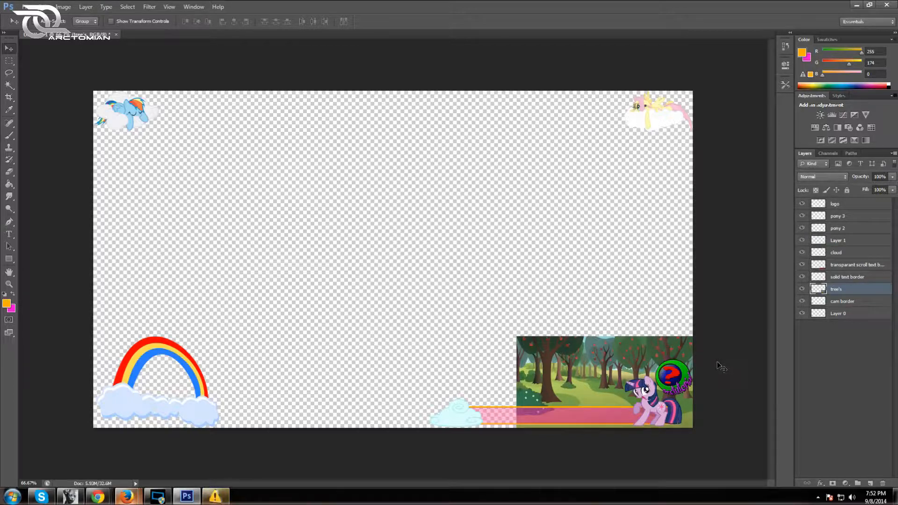
key("Down")
key("Down")
key("Down")
key("Down")
key("Down")
key("Down")
key("Down")
key("Down")
key("Down")
key("Down")
key("Down")
key("Down")
key("Down")
key("Down")
key("Down")
key("Down")
key("Down")
key("Down")
key("Down")
key("Down")
key("Down")
key("Down")
key("Down")
key("Down")
key("Down")
key("Down")
key("Down")
key("Down")
key("Down")
key("Down")
key("Down")
key("Down")
key("Down")
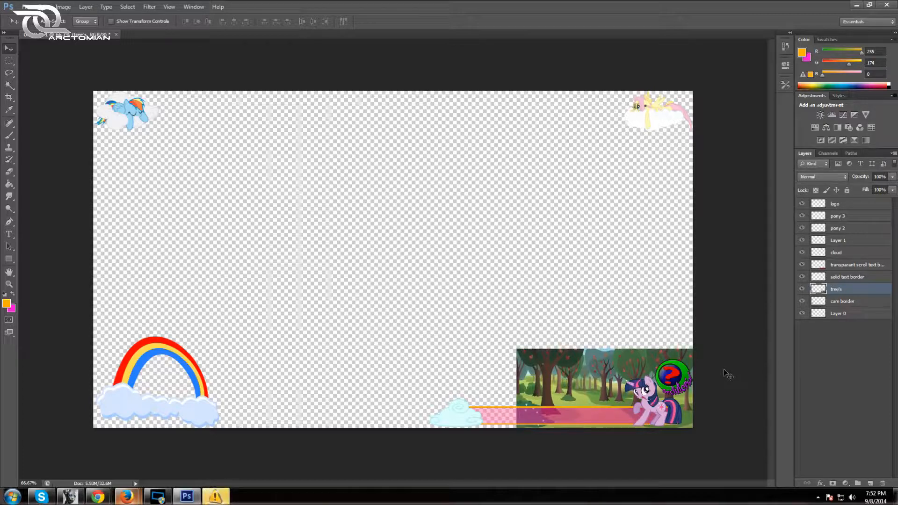
Step: Add a layer mask to the tree's layer and fade the picture's left and upper edges with repeated Gradient tool strokes
left_click(833, 483)
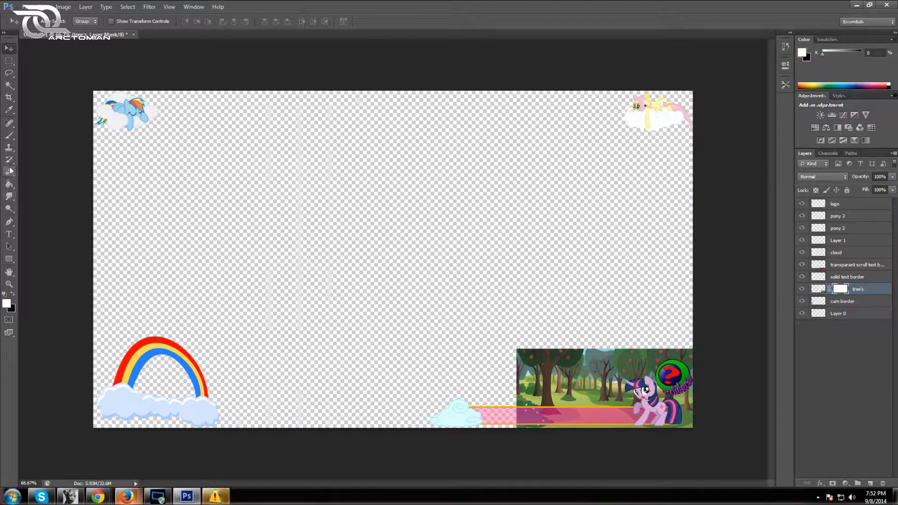
right_click(10, 184)
left_click(33, 181)
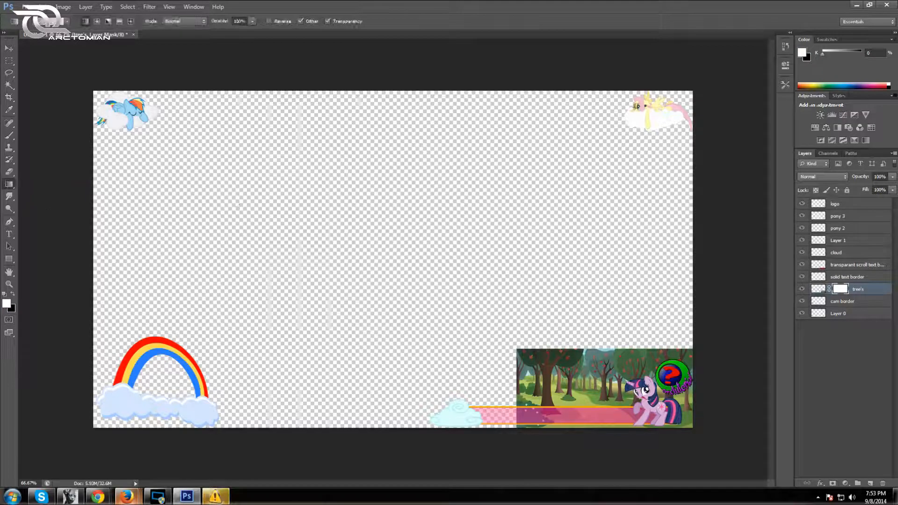
left_click_drag(493, 349, 498, 350)
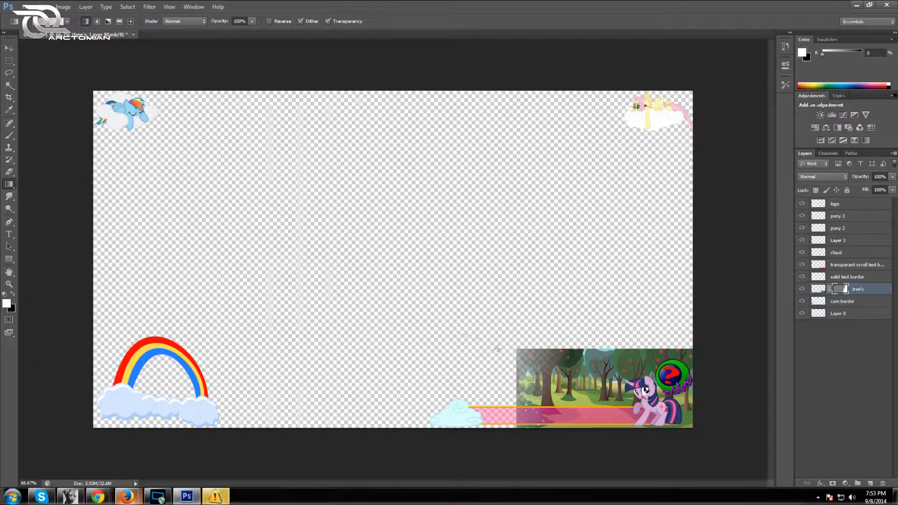
left_click_drag(570, 382, 571, 382)
left_click_drag(583, 350, 586, 349)
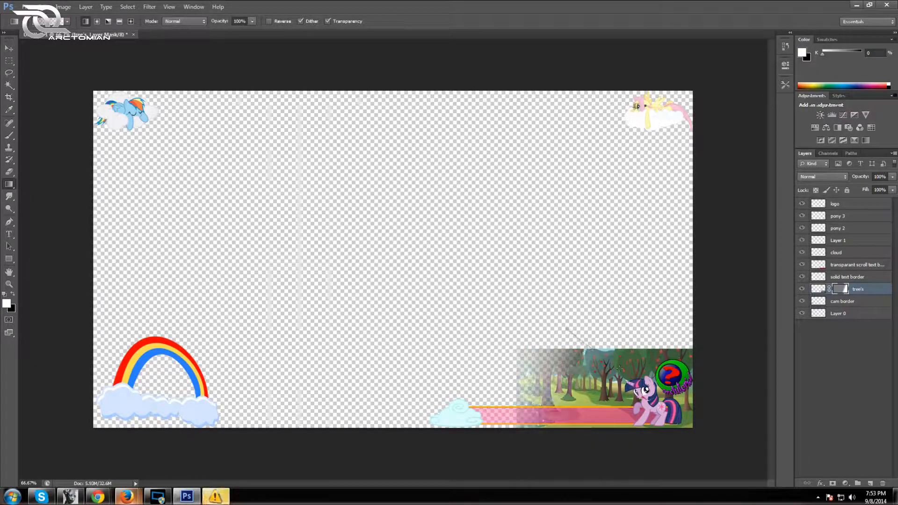
left_click_drag(518, 343, 620, 341)
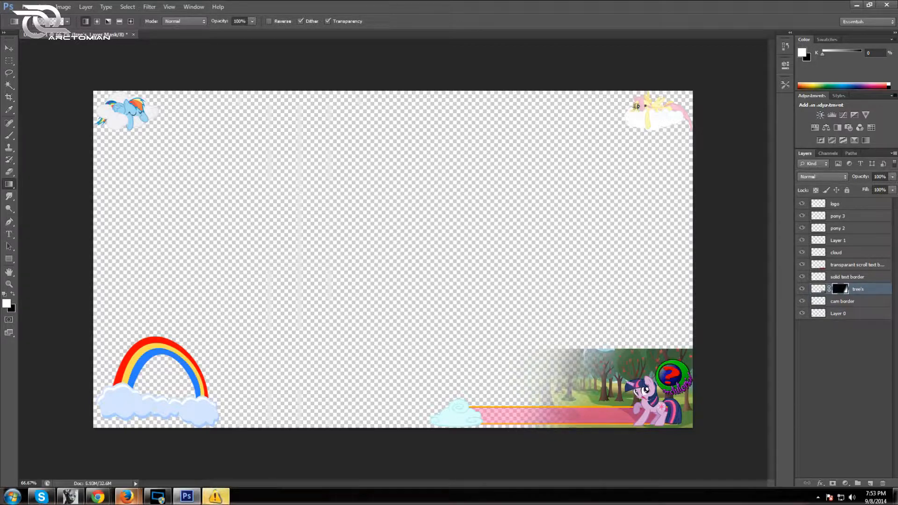
left_click_drag(643, 365, 643, 366)
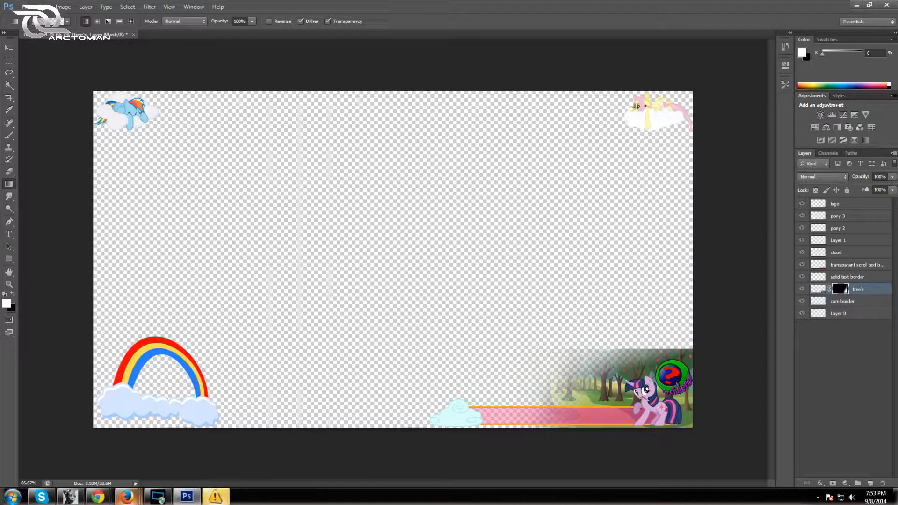
left_click_drag(547, 354, 548, 355)
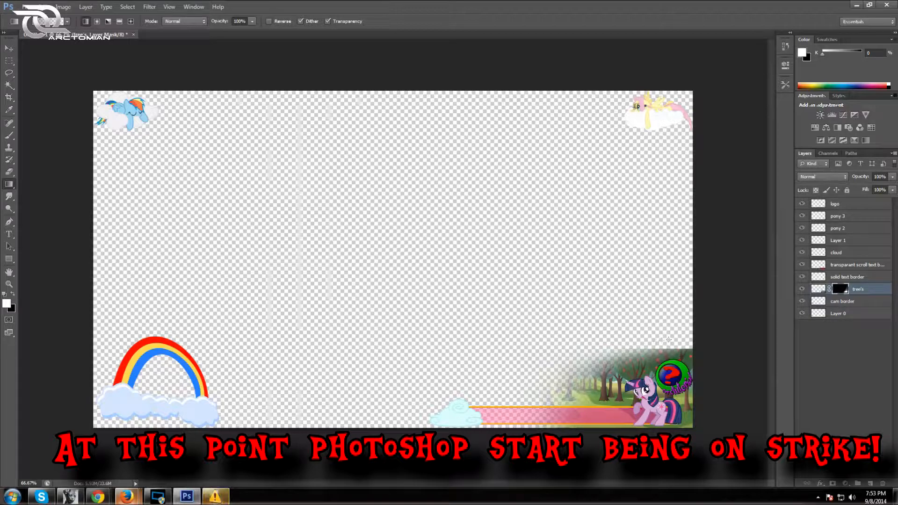
left_click_drag(688, 357, 687, 358)
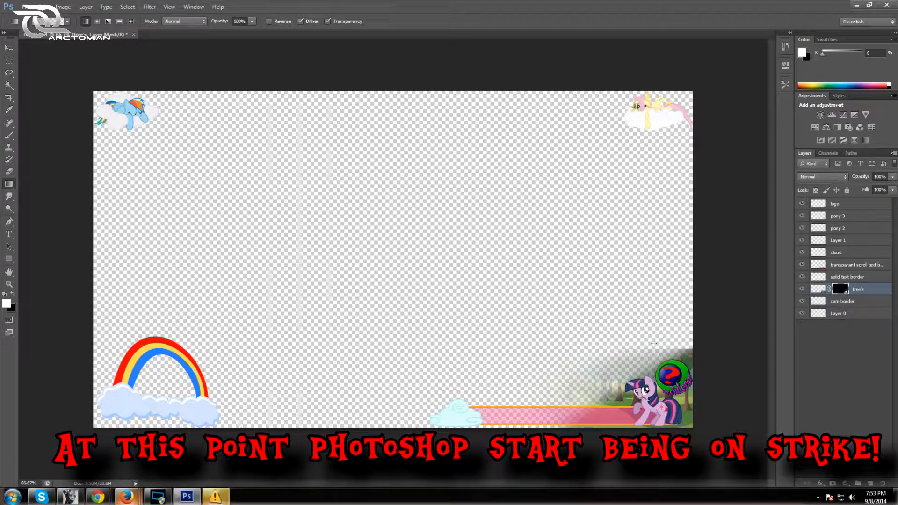
Step: Step back the last mask gradient and fade the tree picture's upper-left corner closer around the pony and logo
left_click(29, 7)
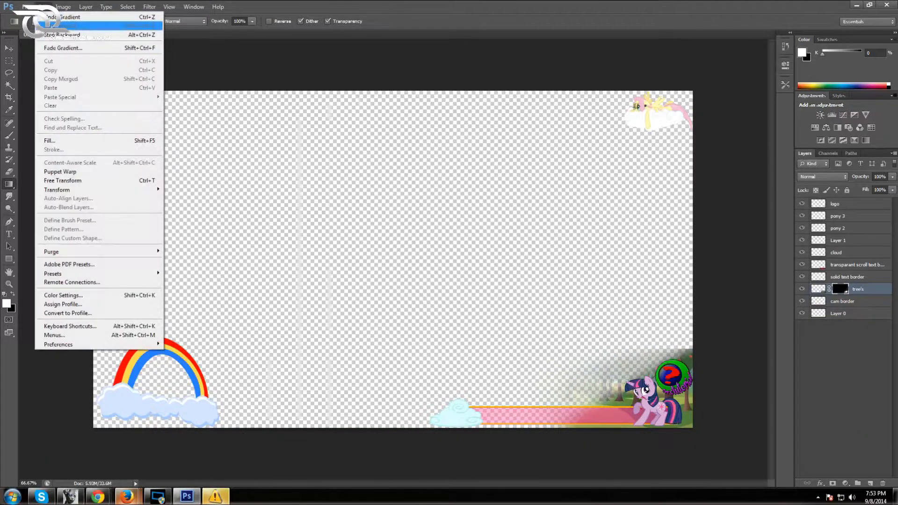
left_click(58, 37)
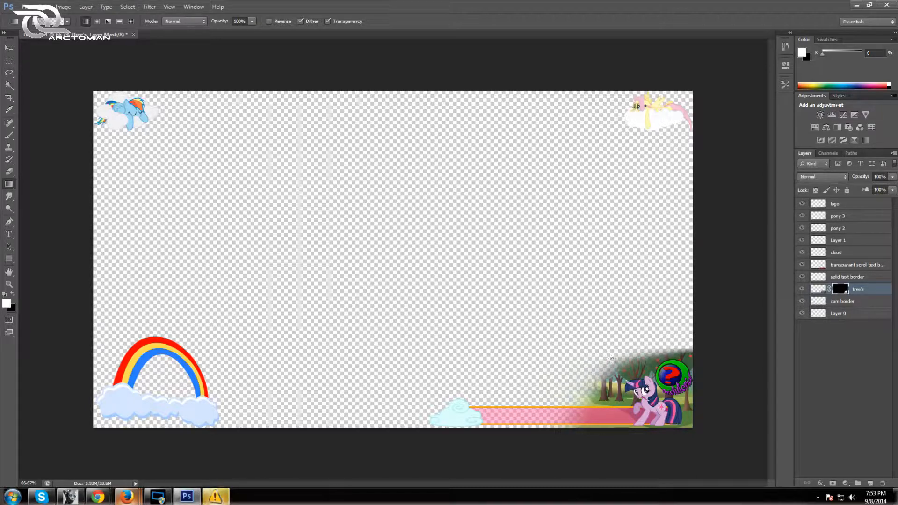
left_click_drag(610, 359, 641, 364)
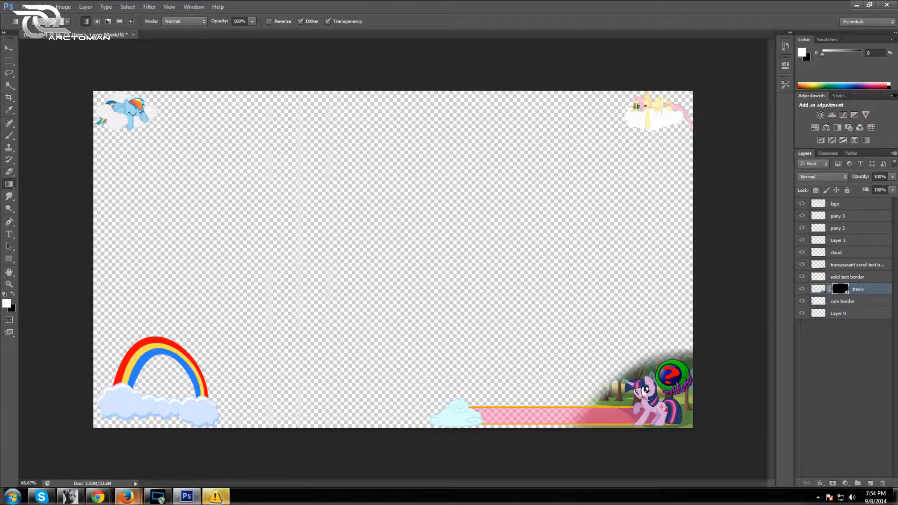
Step: Switch to Firefox and change the image search to "pony background sky .png"
mouse_move(125, 496)
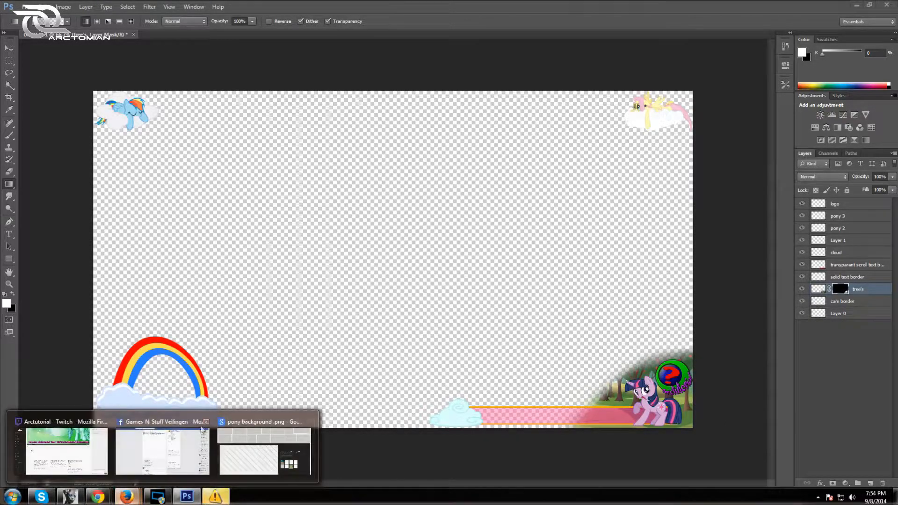
left_click(245, 421)
scroll(85, 130, "up", 5)
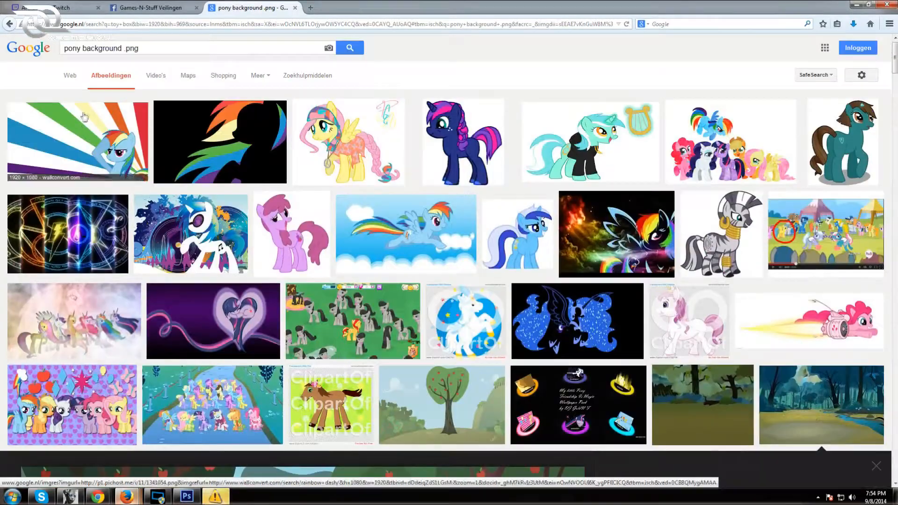
scroll(238, 243, "down", 5)
scroll(238, 242, "up", 10)
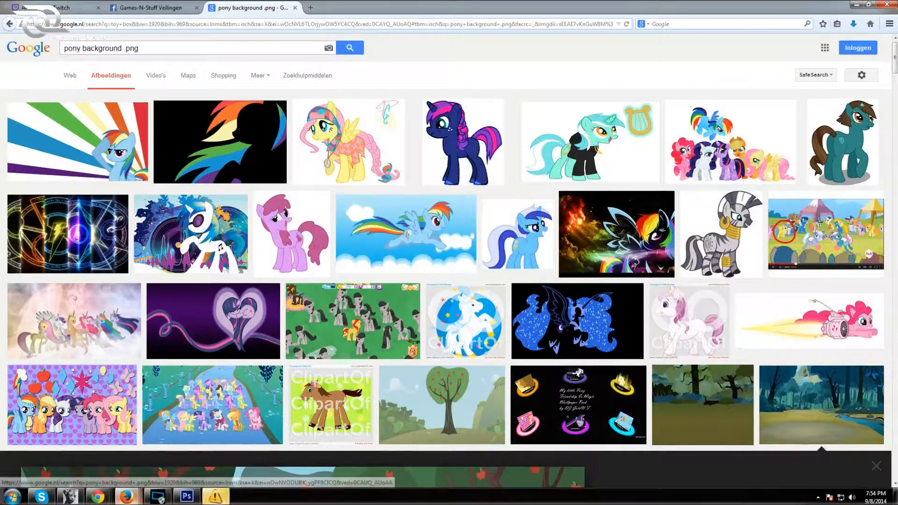
type("sky")
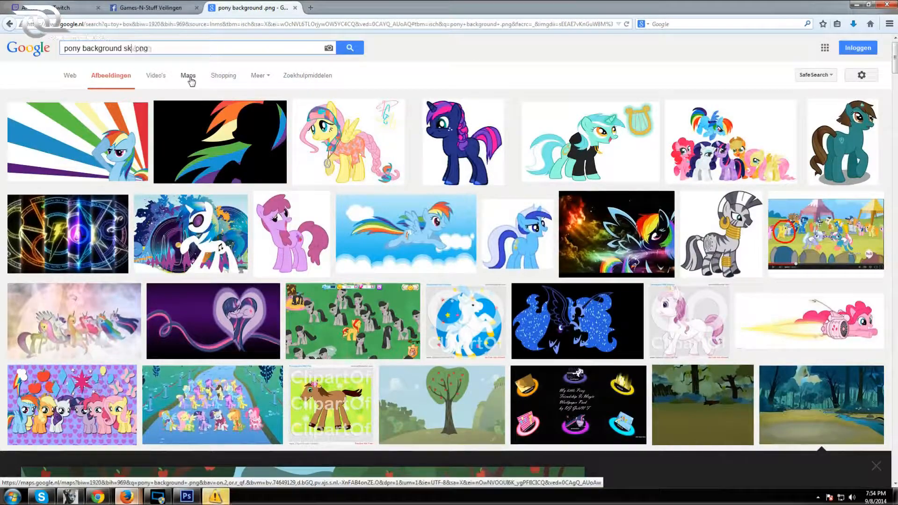
key("Return")
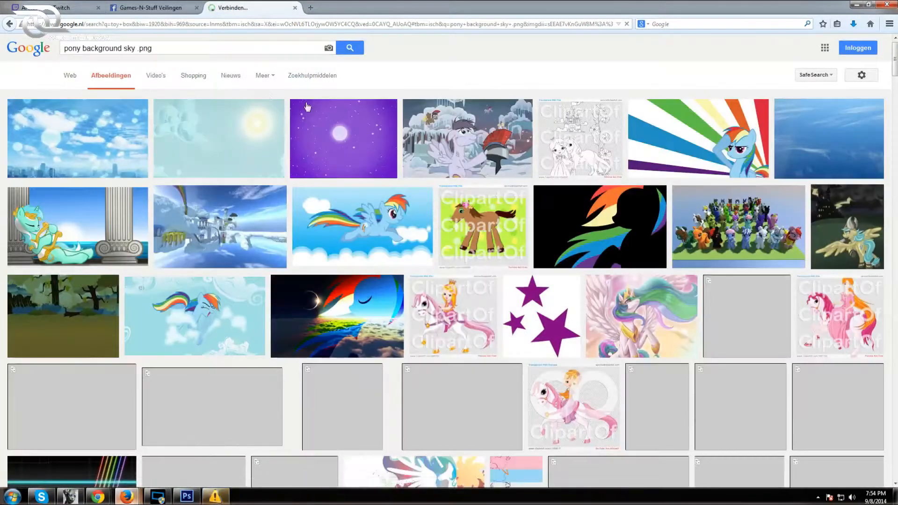
Step: Save the pale blue sky image with clouds and sun as a PNG in the bits folder, and return to Photoshop
left_click(374, 139)
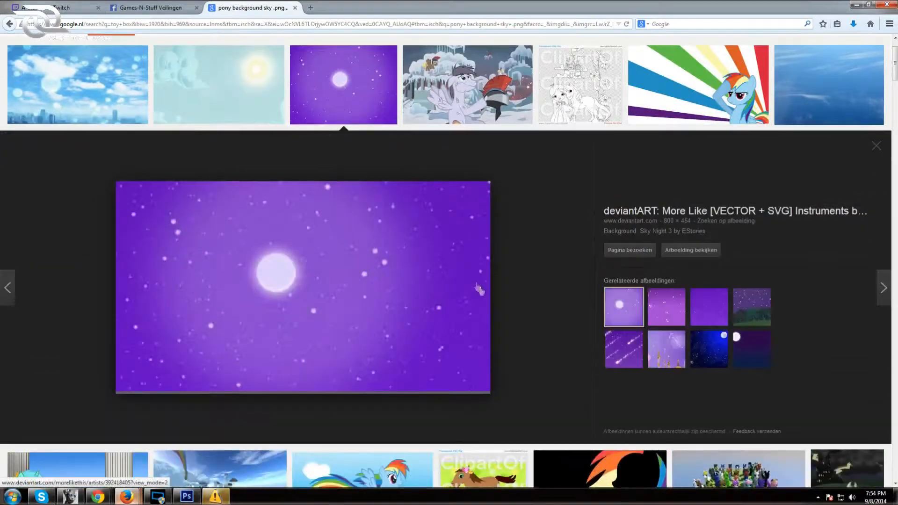
left_click(221, 111)
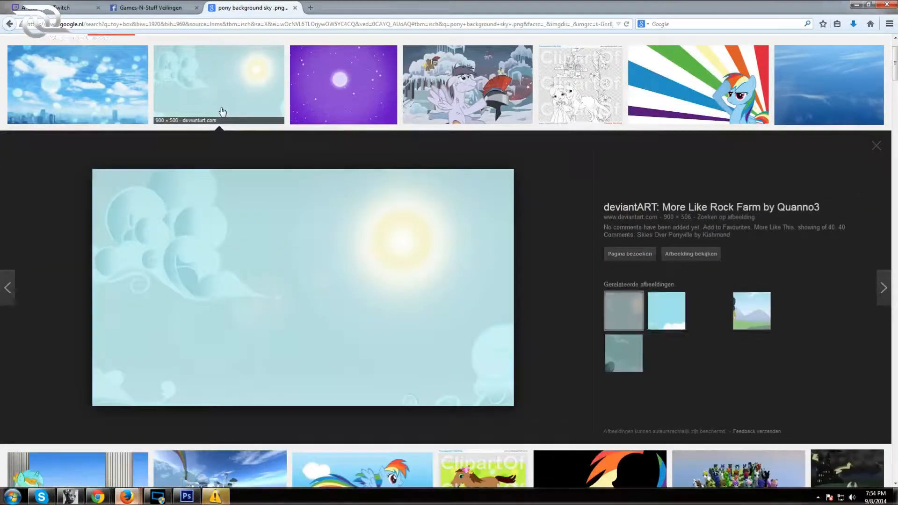
right_click(302, 266)
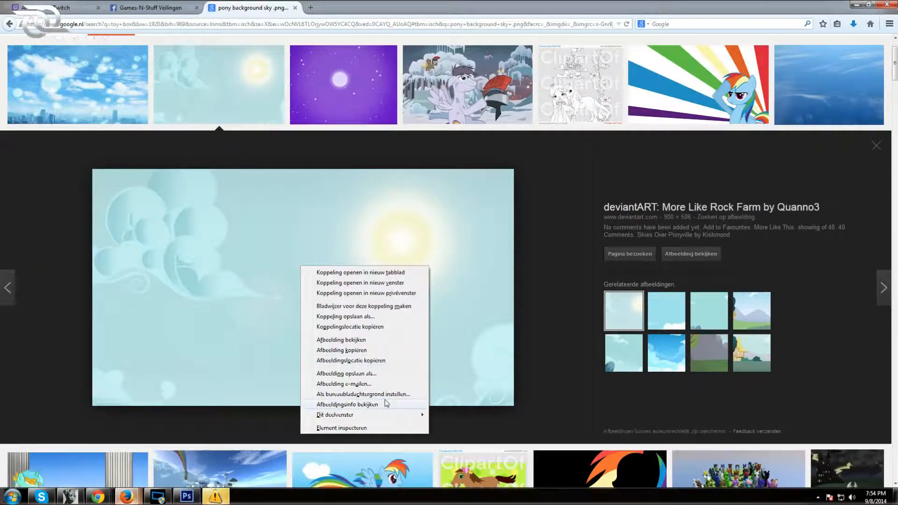
left_click(391, 374)
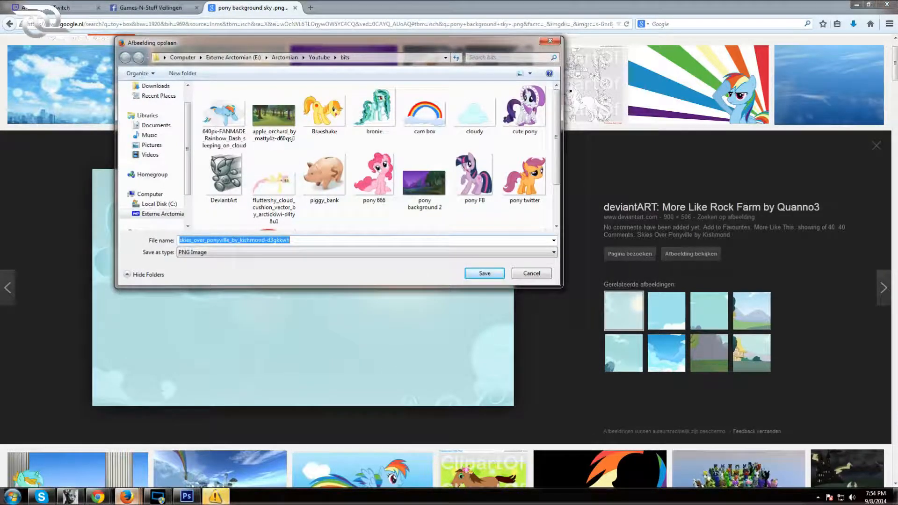
left_click(485, 271)
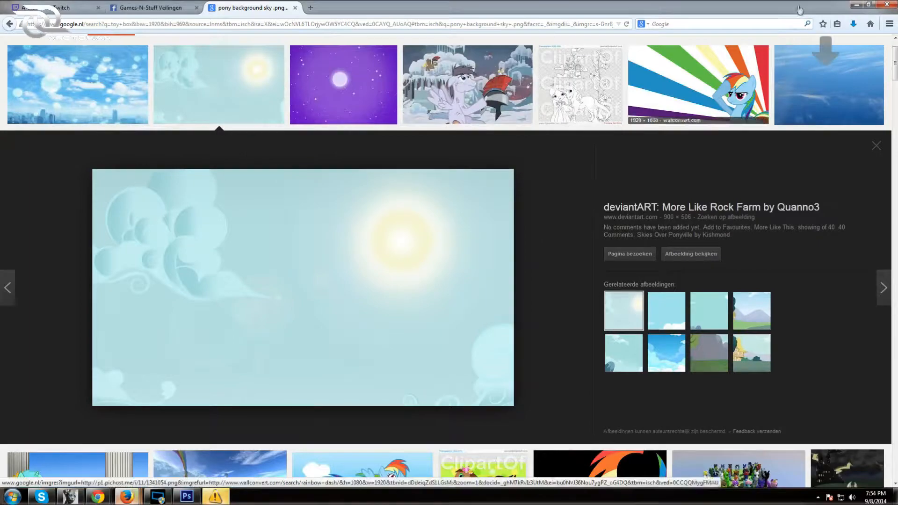
left_click(856, 5)
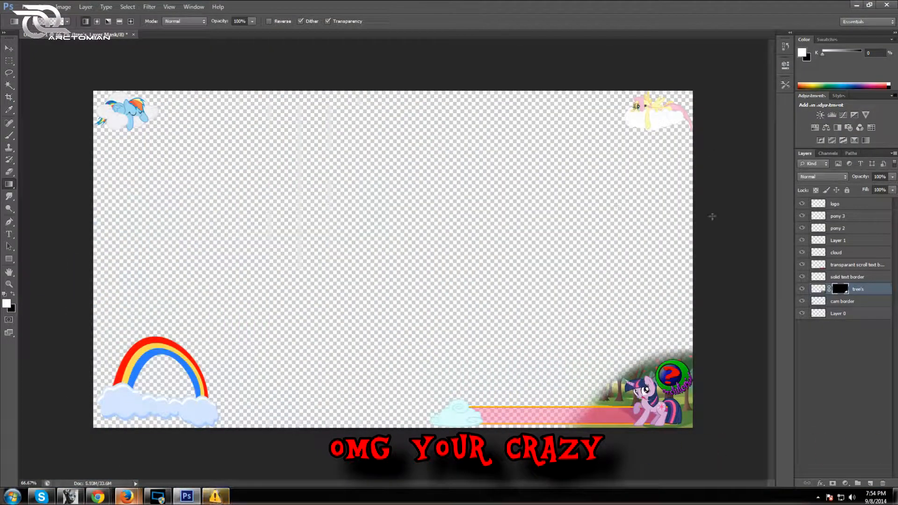
Step: Try moving Layer 1 on the canvas to identify its artwork, and step back the move
left_click(30, 8)
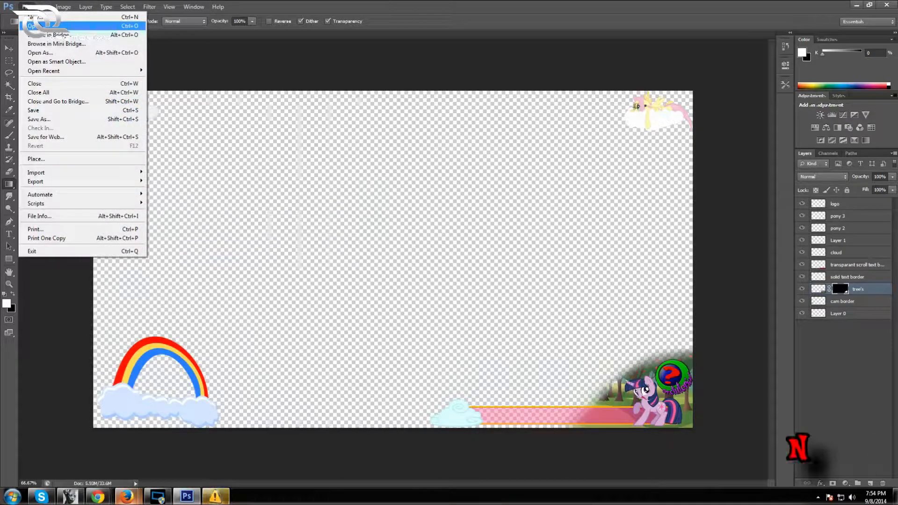
left_click(880, 395)
left_click(842, 240)
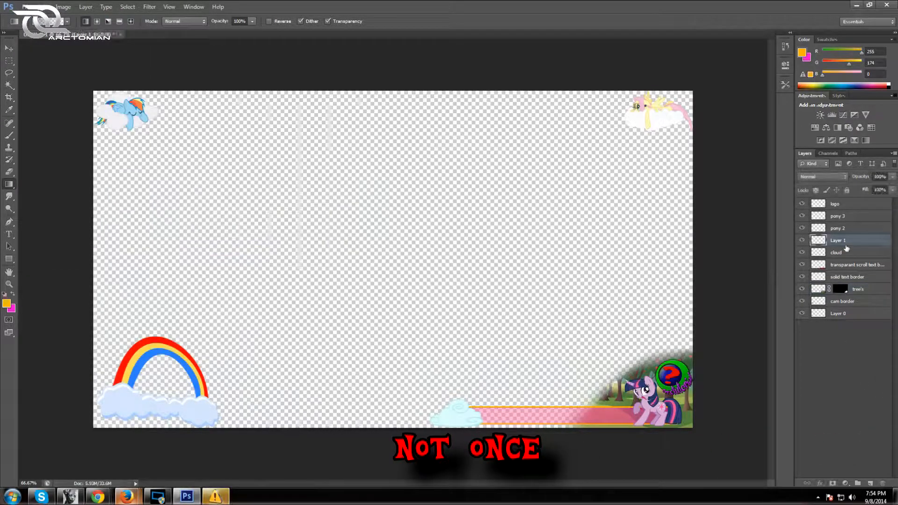
left_click(9, 48)
left_click_drag(471, 301, 455, 270)
left_click(42, 6)
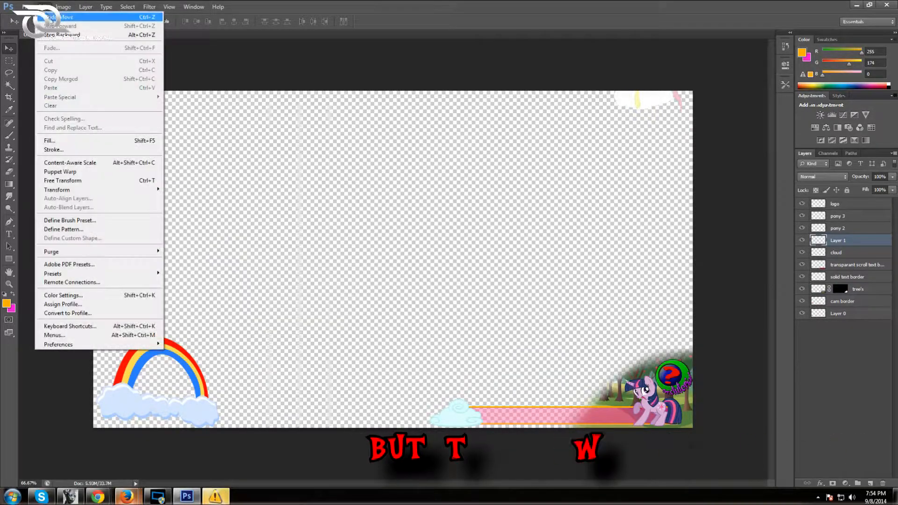
left_click(89, 34)
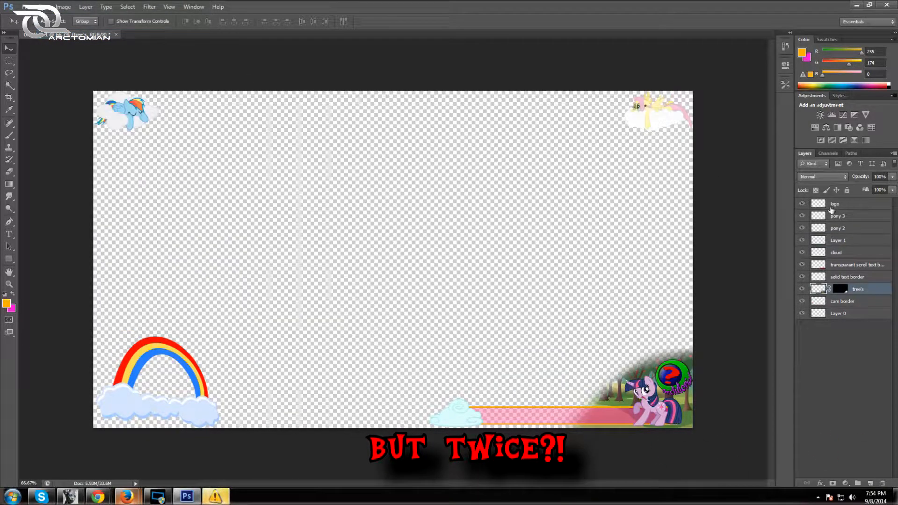
Step: Rename Layer 1 as pony 1
left_click(845, 239)
right_click(856, 239)
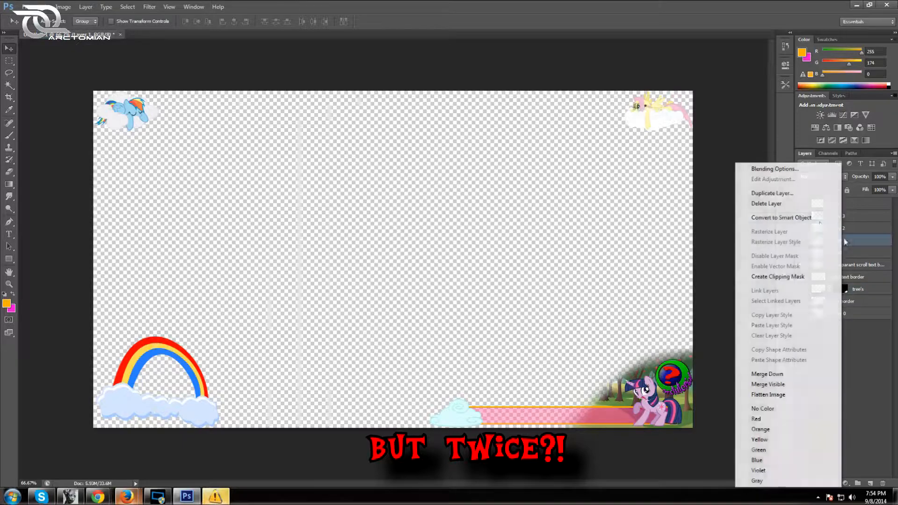
left_click(852, 240)
double_click(841, 241)
type("pony 1")
key("Return")
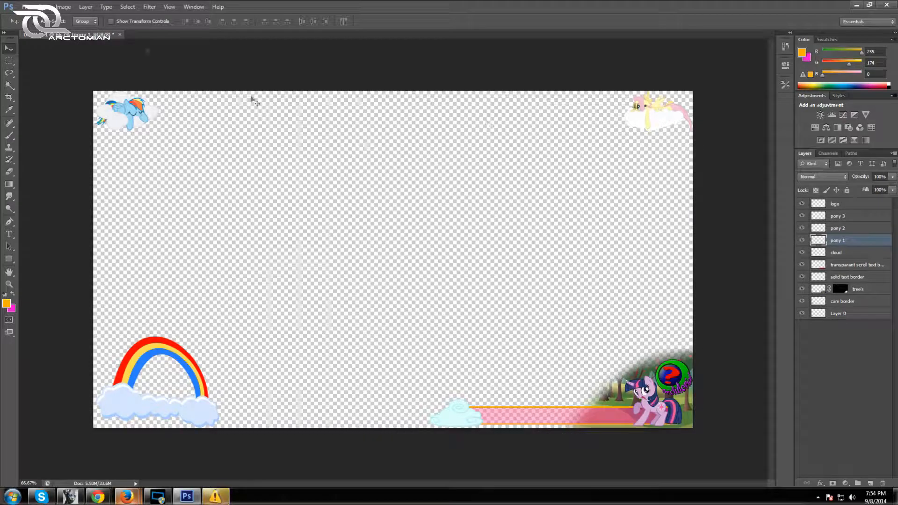
Step: Open the saved skies_over_ponyville picture from the bits folder
left_click(27, 7)
left_click(32, 26)
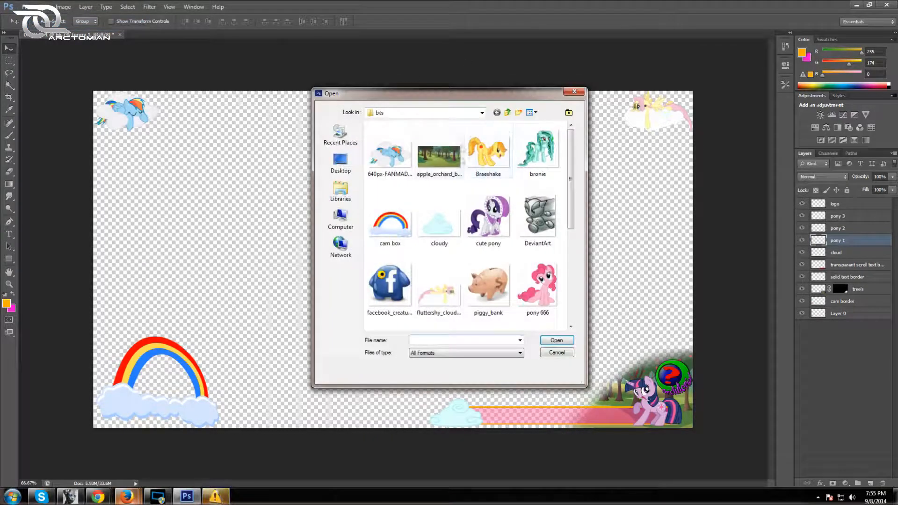
left_click_drag(573, 157, 572, 253)
left_click(508, 255)
double_click(503, 255)
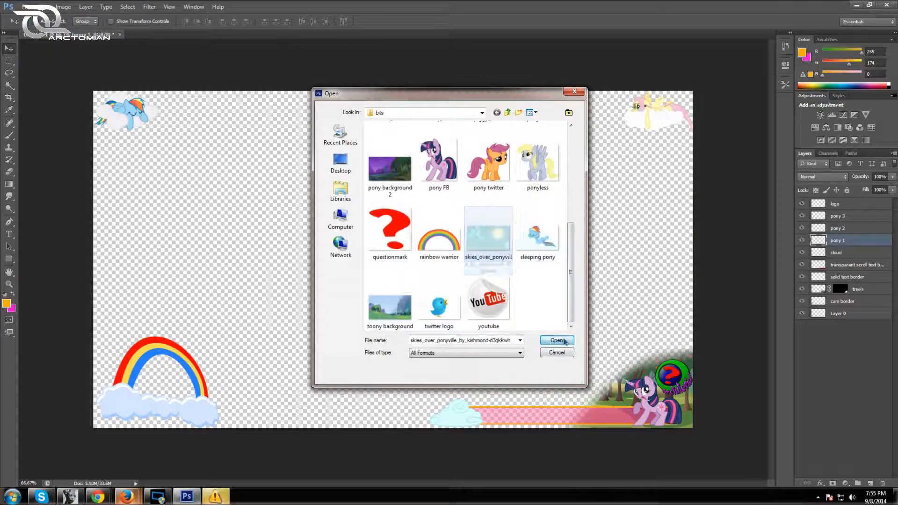
Step: Copy the sky picture into the overlay document, closing its source window, and name the new layer sky
left_click_drag(260, 41, 574, 143)
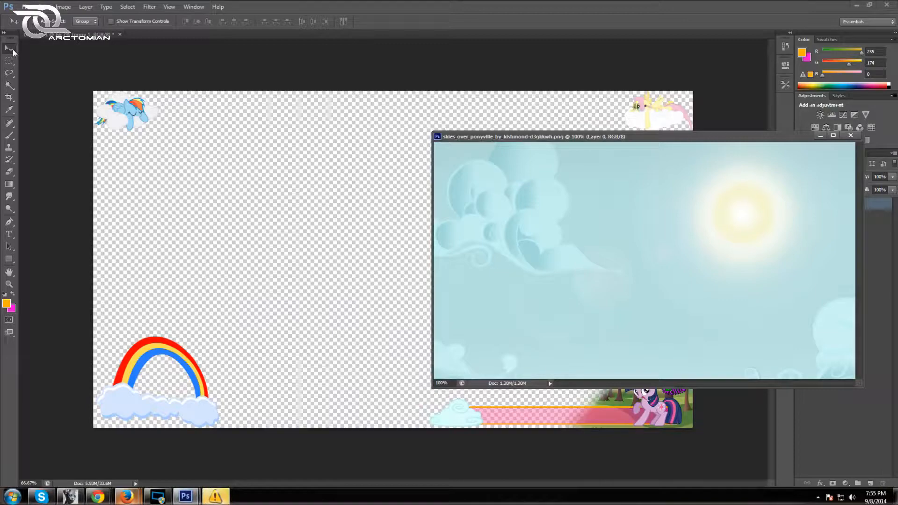
left_click_drag(600, 138, 381, 151)
left_click(630, 151)
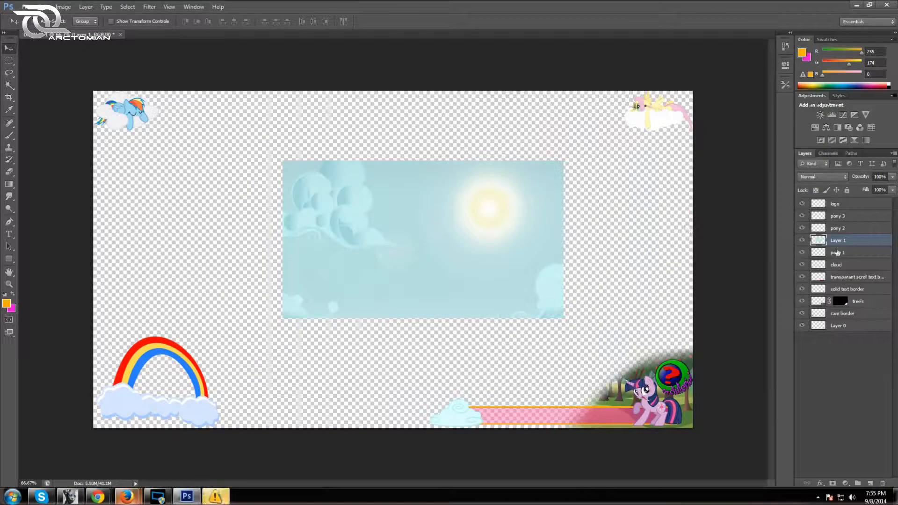
double_click(838, 241)
type("sky")
key("Return")
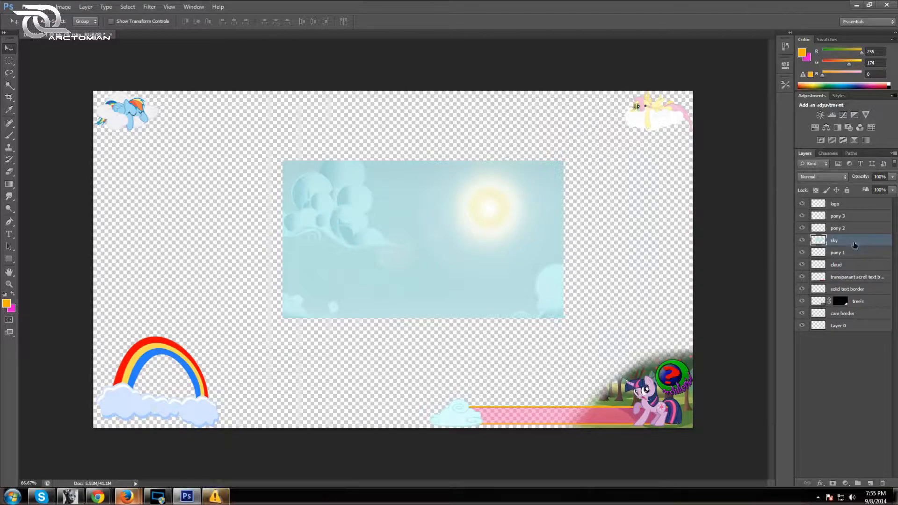
double_click(854, 245)
left_click(861, 195)
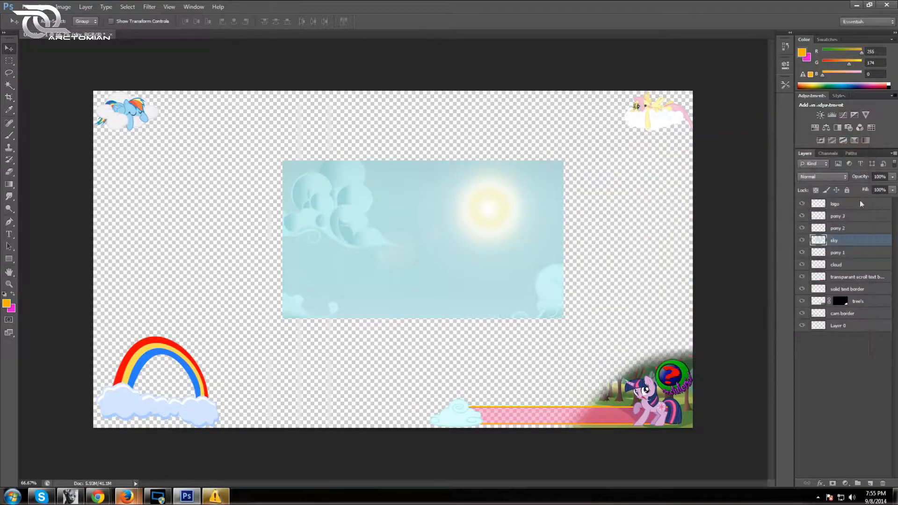
double_click(865, 241)
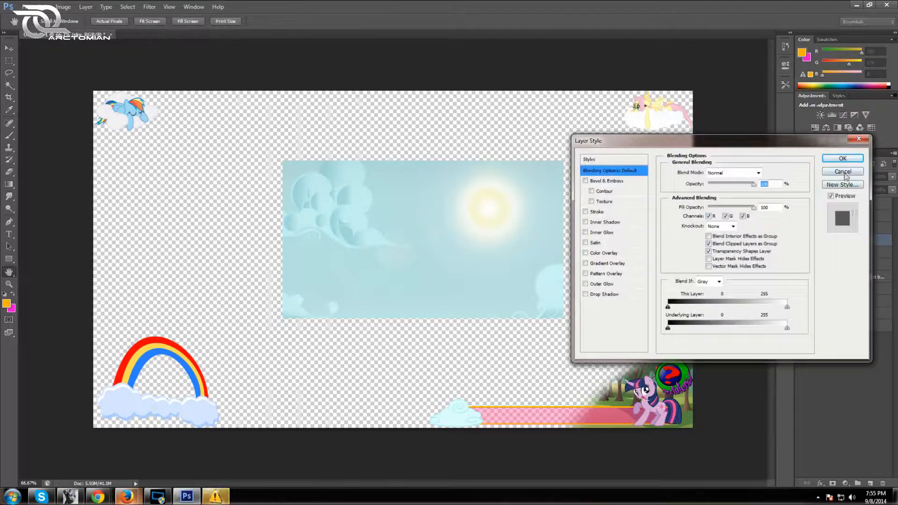
left_click(844, 171)
double_click(866, 241)
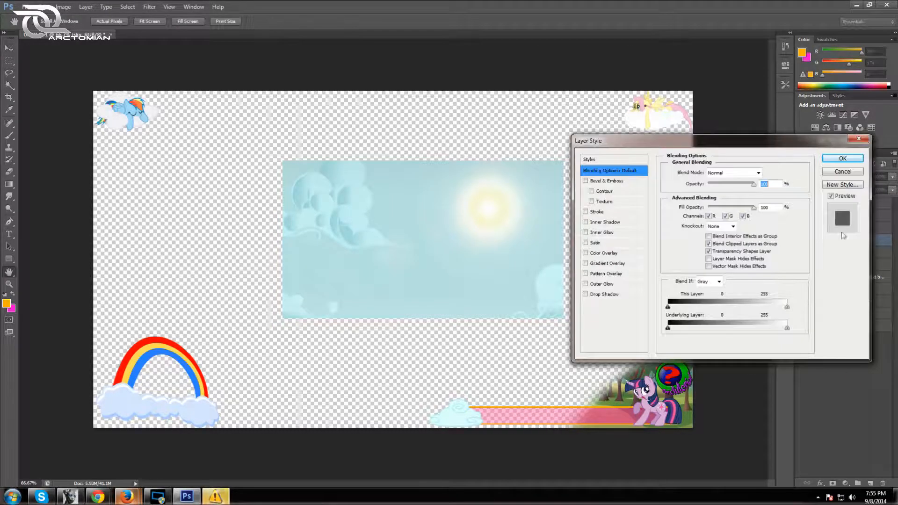
left_click(840, 182)
Step: Move the sky layer directly below the solid text border layer and position the picture in the canvas's upper-right corner behind the pony
left_click_drag(818, 242, 829, 294)
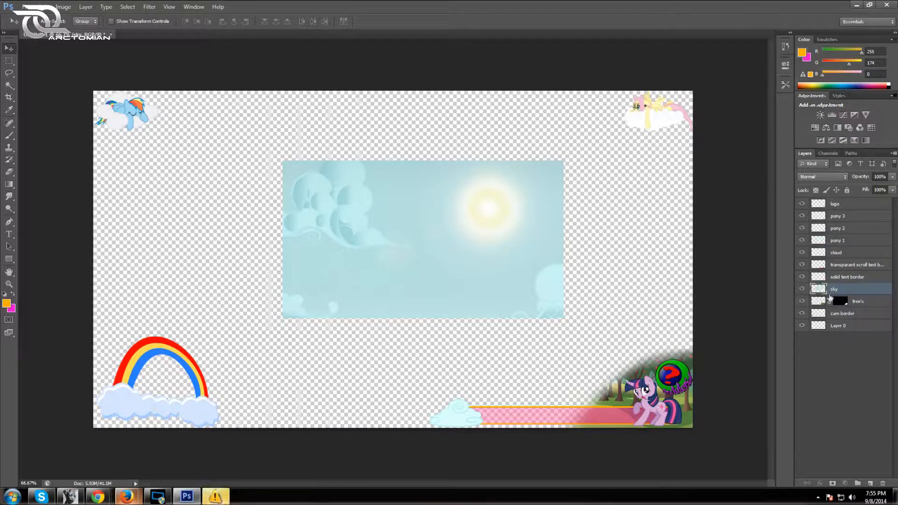
left_click_drag(445, 255, 614, 150)
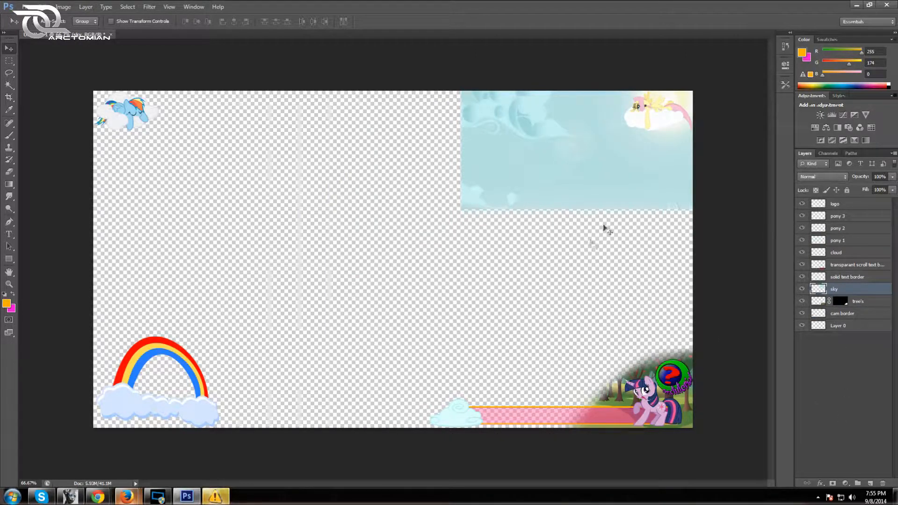
mouse_move(632, 184)
left_mouse_down()
mouse_move(308, 190)
mouse_move(48, 162)
mouse_move(72, 166)
mouse_move(77, 181)
mouse_move(607, 192)
mouse_move(728, 182)
mouse_move(591, 194)
mouse_move(639, 183)
left_mouse_up()
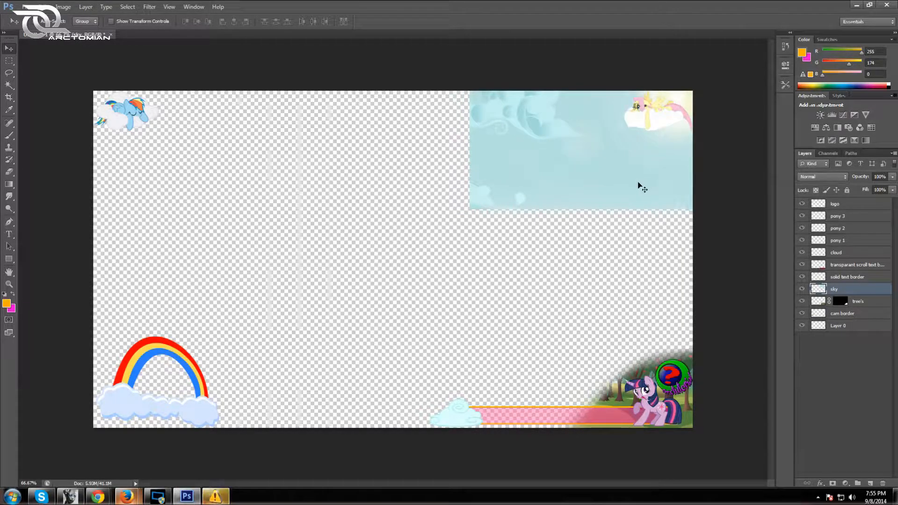
Step: Add a layer mask to the sky layer and fade the picture's left and lower-left edges with Gradient tool strokes
left_click(833, 484)
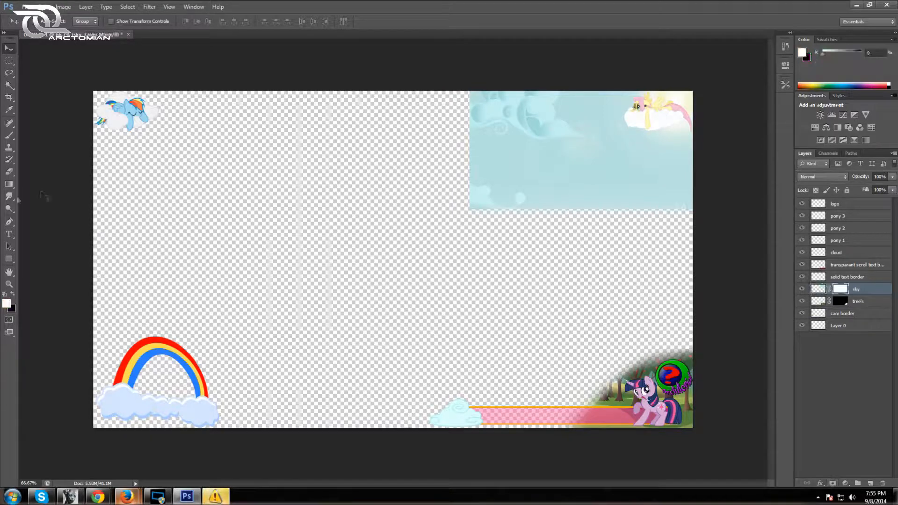
left_click(8, 185)
left_click_drag(455, 225, 574, 139)
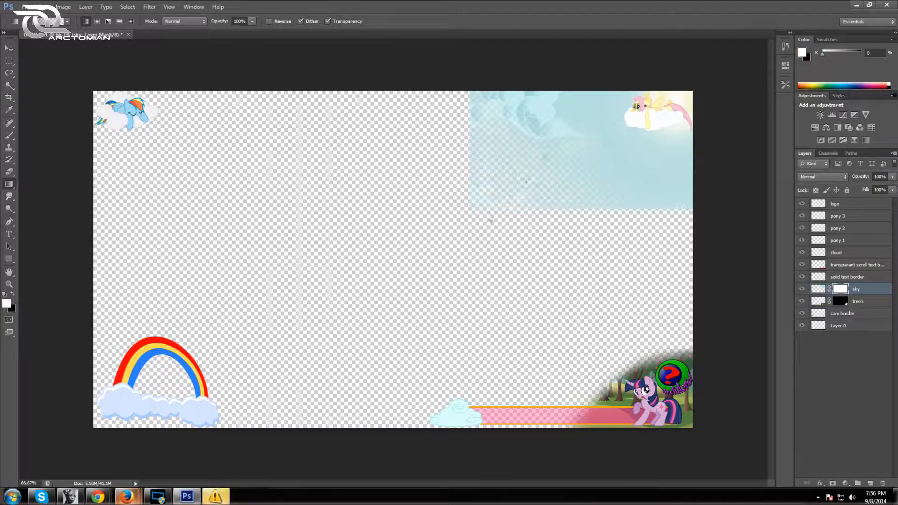
left_click_drag(491, 220, 574, 133)
left_click_drag(440, 104, 582, 108)
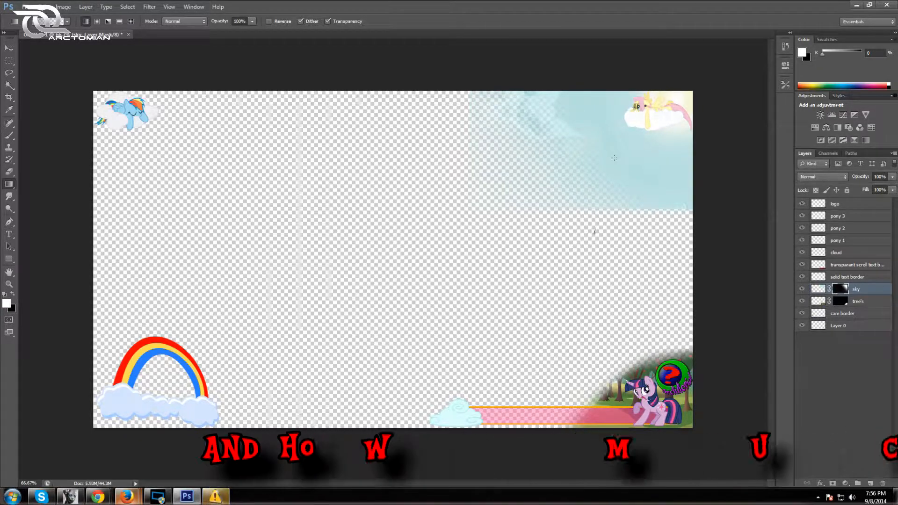
Step: Fade the lower edge of the sky picture in the upper-right corner with Gradient strokes on its layer mask
left_click_drag(601, 217, 603, 214)
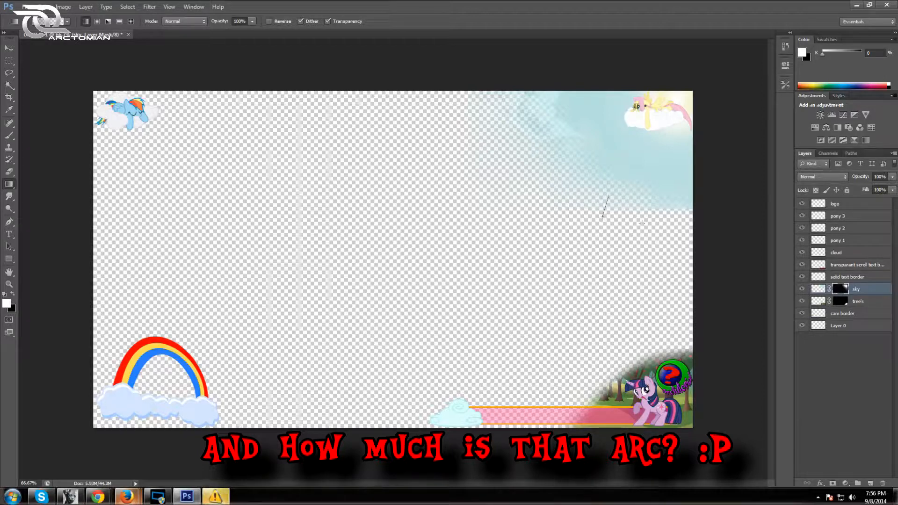
left_click_drag(608, 196, 602, 217)
left_click_drag(643, 176, 647, 161)
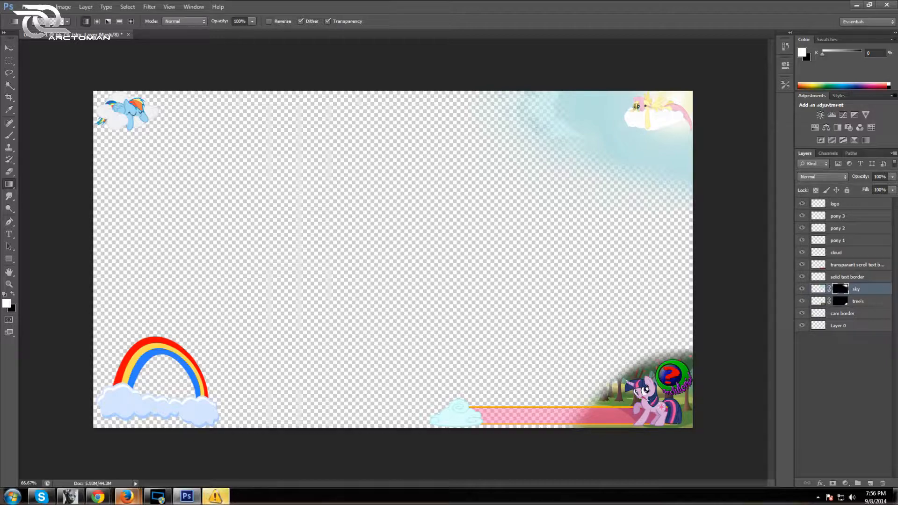
left_click_drag(564, 102, 540, 145)
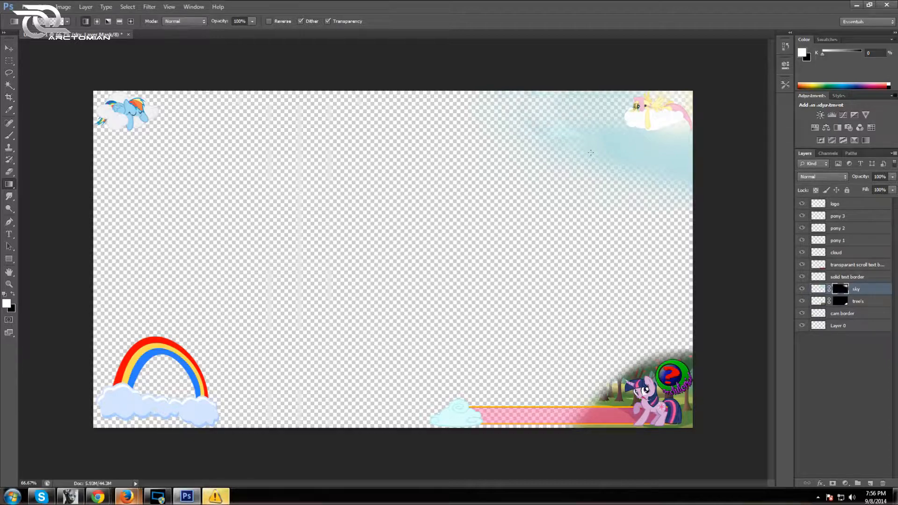
left_click(63, 7)
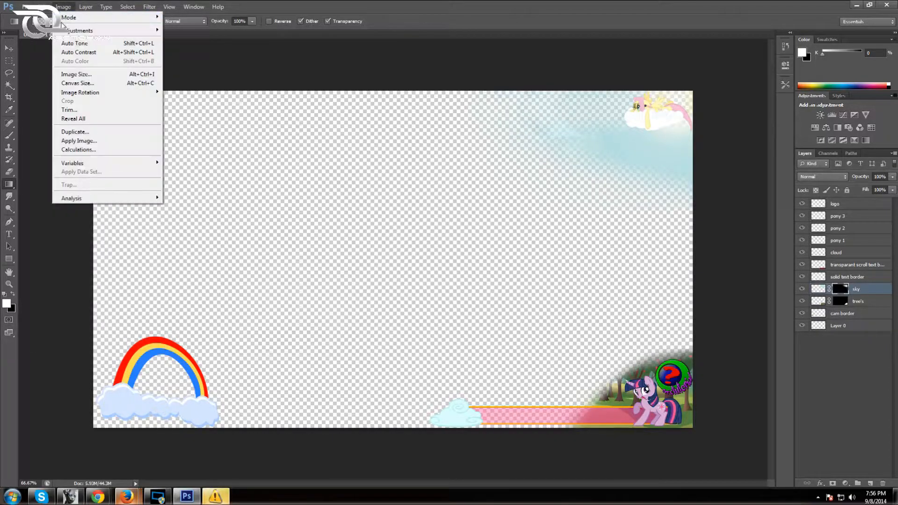
mouse_move(41, 6)
left_click(55, 35)
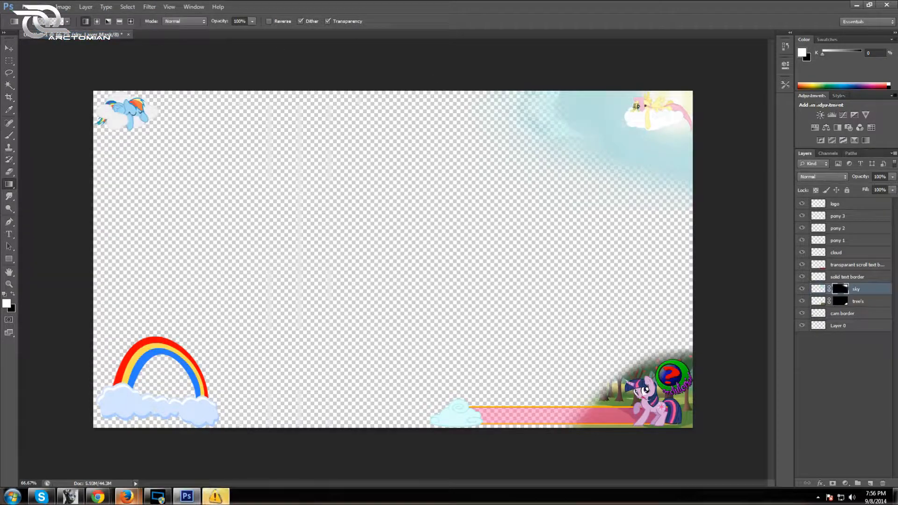
Step: Fade the sky picture's lower edge further on its mask with the Gradient tool and rename the layer sky 1
left_click_drag(648, 144, 648, 144)
left_click_drag(579, 148, 588, 125)
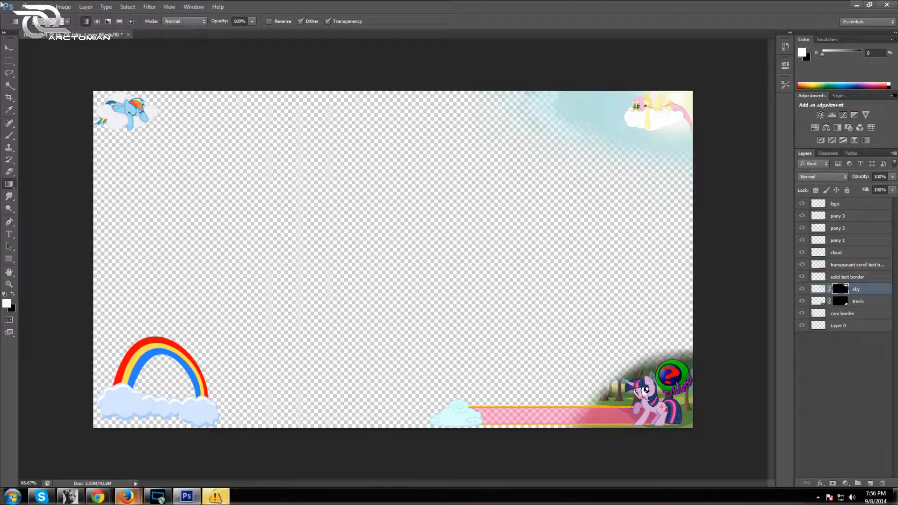
double_click(856, 289)
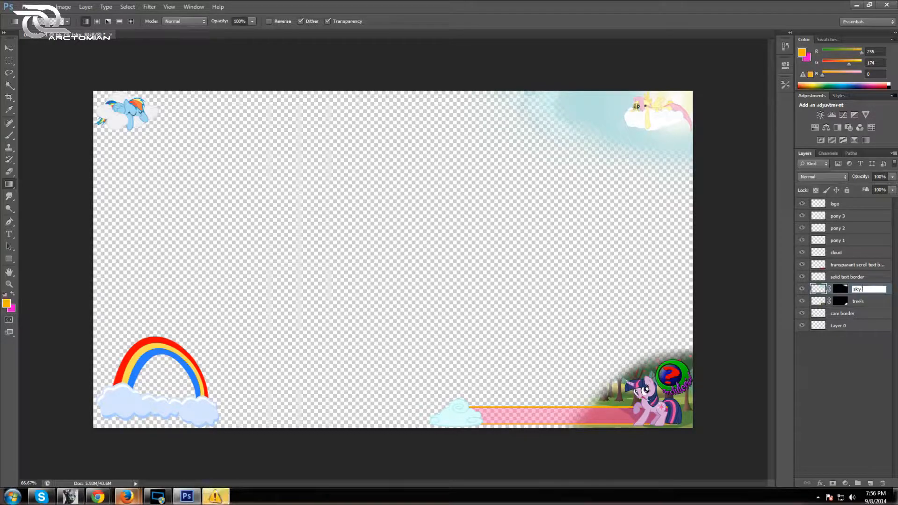
left_click(870, 293)
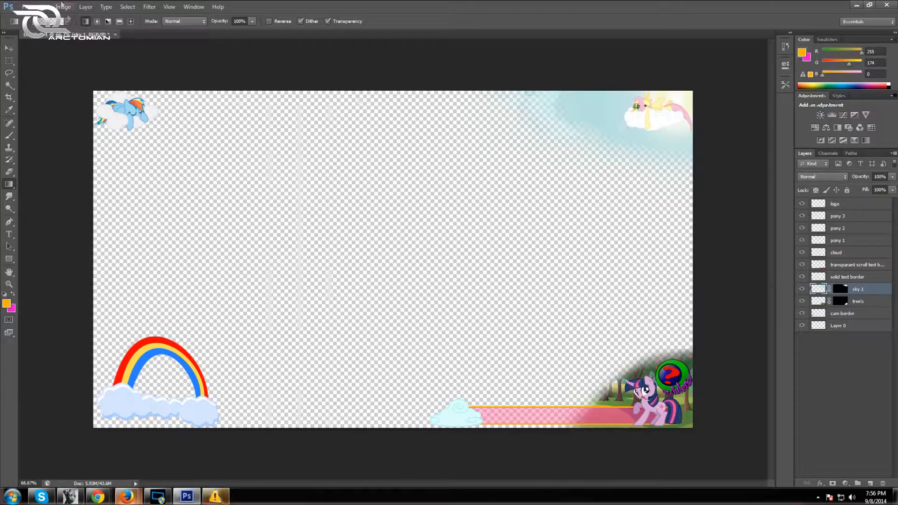
Step: Open the skies_over_ponyville picture from the bits folder again
left_click(26, 7)
left_click(43, 7)
left_click(26, 7)
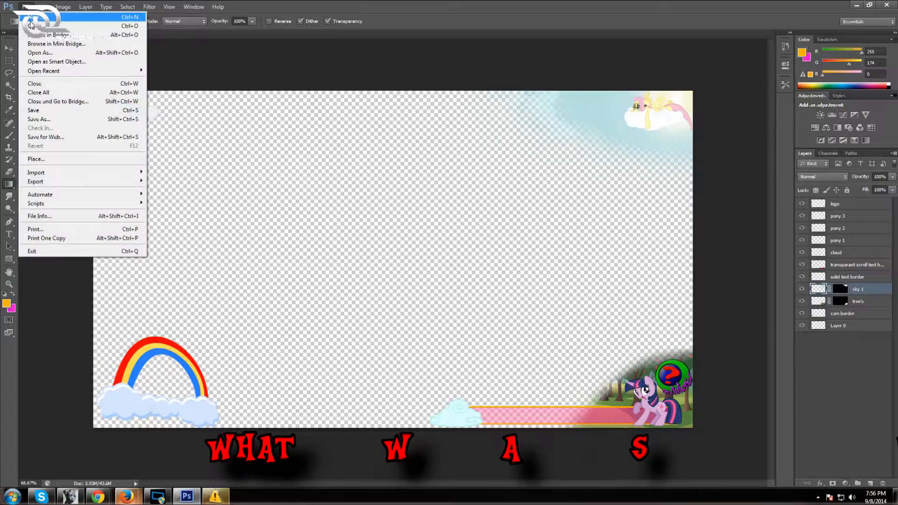
left_click(28, 26)
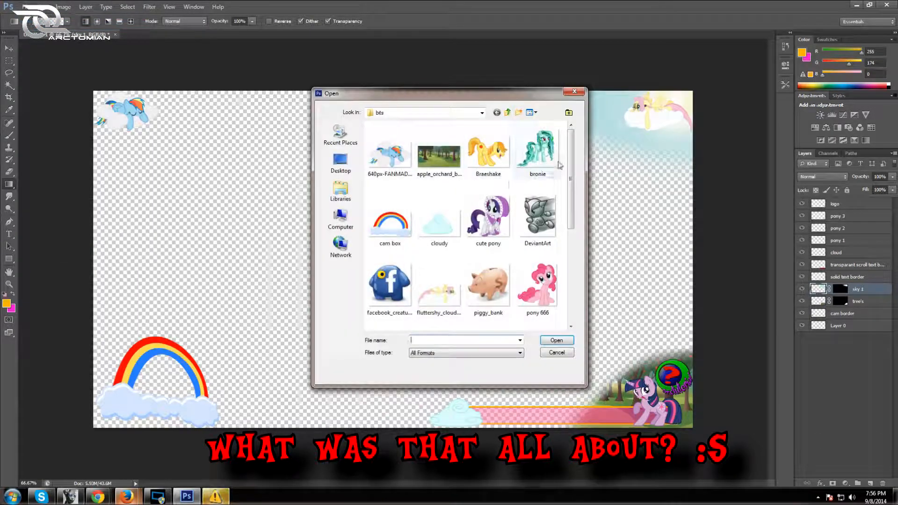
scroll(487, 210, "down", 4)
double_click(490, 252)
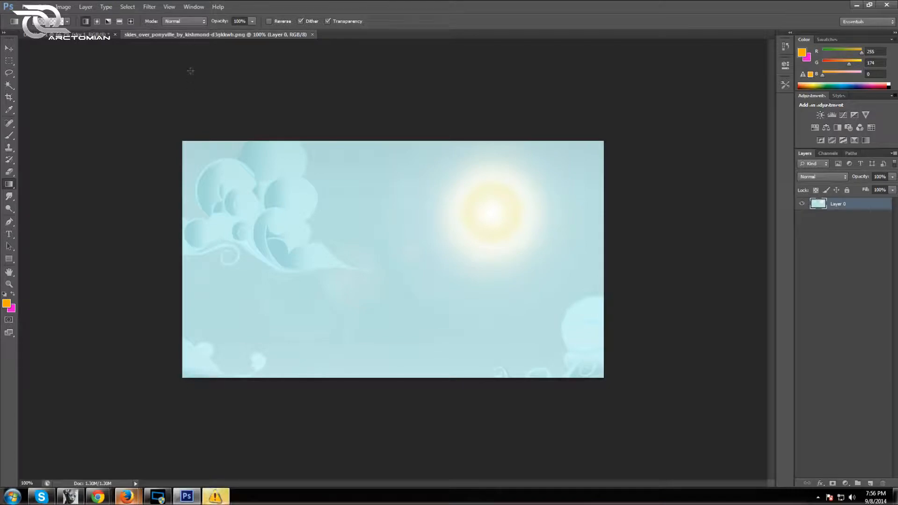
Step: Copy the sky picture into the overlay document as a new layer and close its source window
left_click_drag(189, 35, 322, 124)
left_click(9, 49)
left_click_drag(340, 167, 377, 193)
left_click_drag(445, 126, 379, 173)
left_click_drag(236, 191, 375, 189)
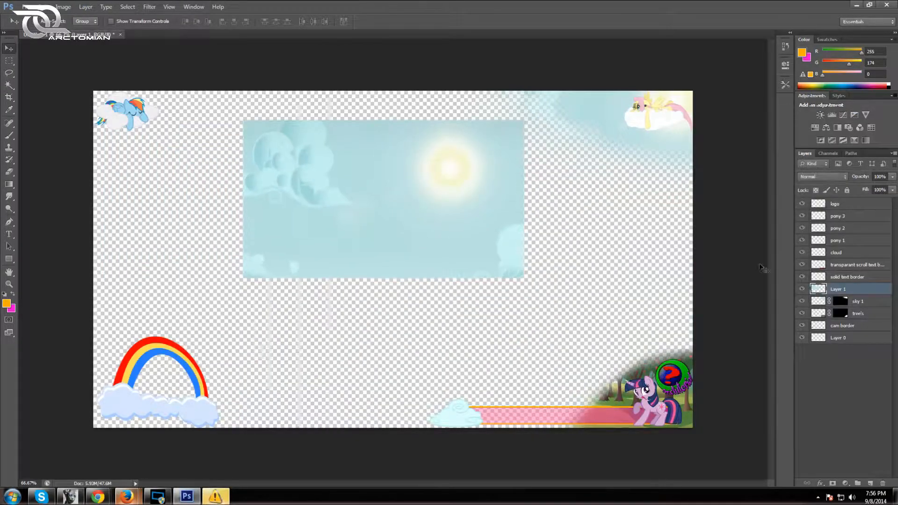
Step: Name the new layer sky 2 and position its picture in the canvas's upper-left corner behind the blue pony
double_click(838, 290)
type("sky 2")
key("Return")
left_click_drag(414, 211, 225, 156)
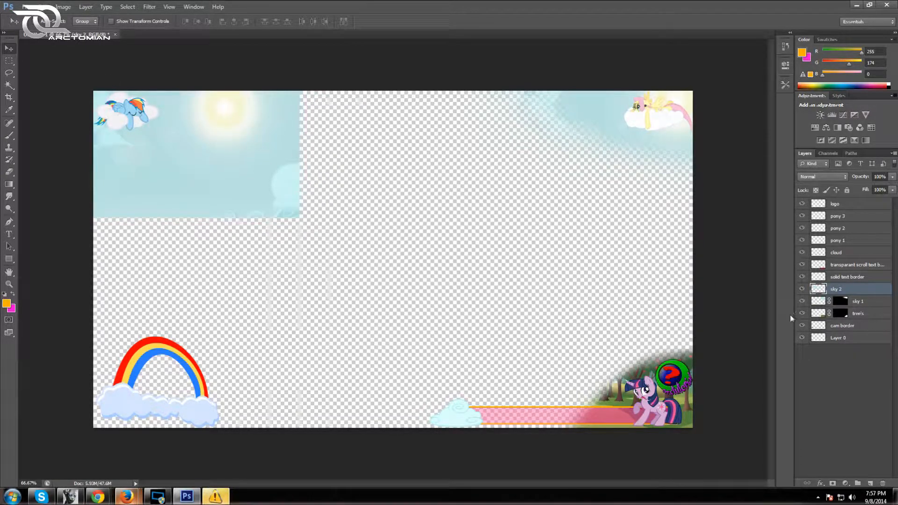
Step: Add a layer mask to the sky 2 layer and fade the picture's right and lower-right edges with Gradient strokes
left_click(833, 483)
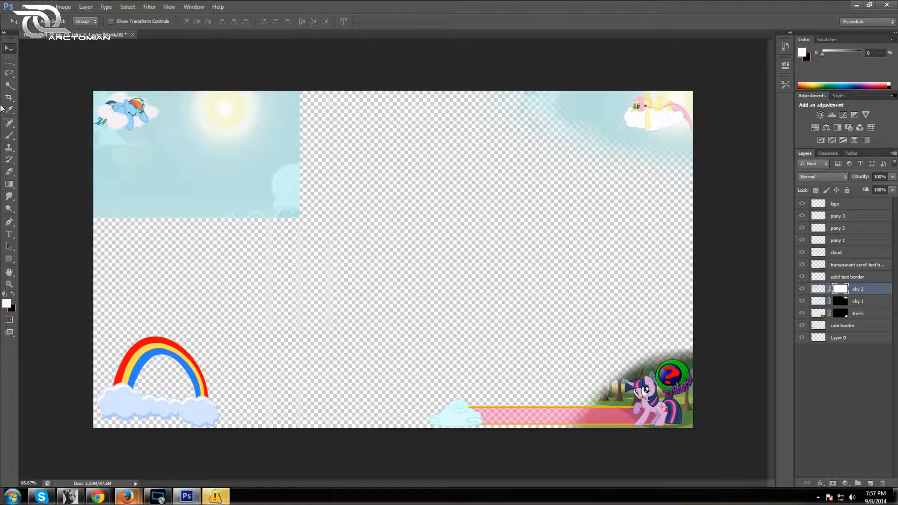
left_click(9, 185)
left_click_drag(347, 235, 209, 136)
left_click_drag(287, 220, 196, 152)
left_click_drag(315, 227, 245, 182)
left_click_drag(284, 120, 211, 108)
left_click_drag(307, 113, 205, 106)
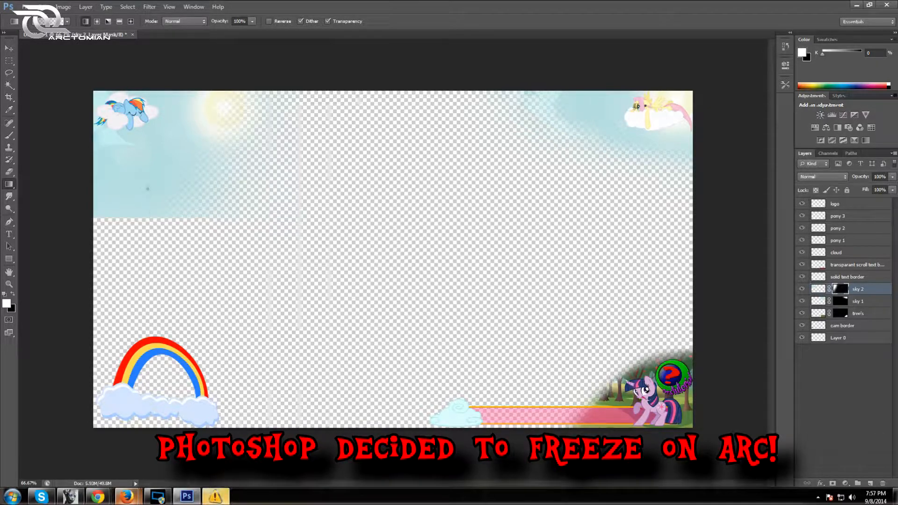
Step: Fade the sky 2 picture's lower edge and its sun with more Gradient strokes, leaving sky only around the pony
left_click_drag(136, 217, 139, 173)
left_click_drag(179, 208, 162, 153)
left_click_drag(182, 189, 156, 139)
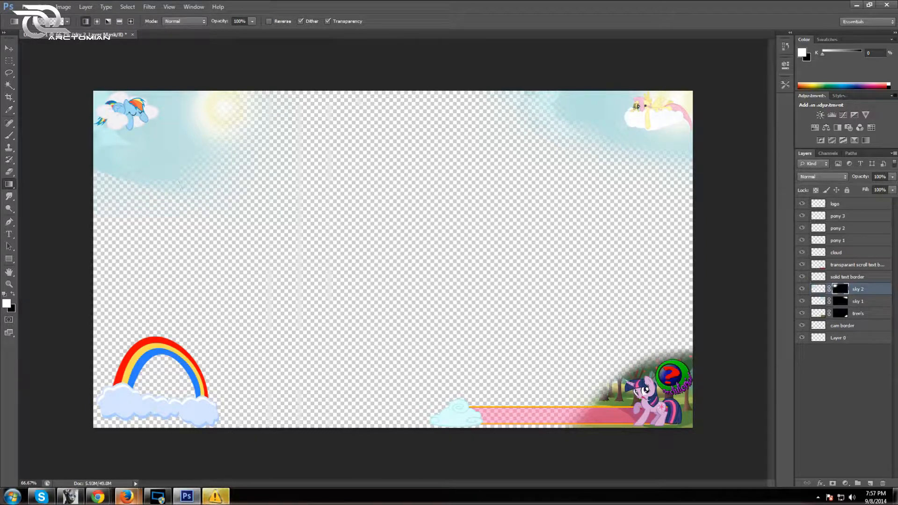
left_click_drag(156, 182, 134, 143)
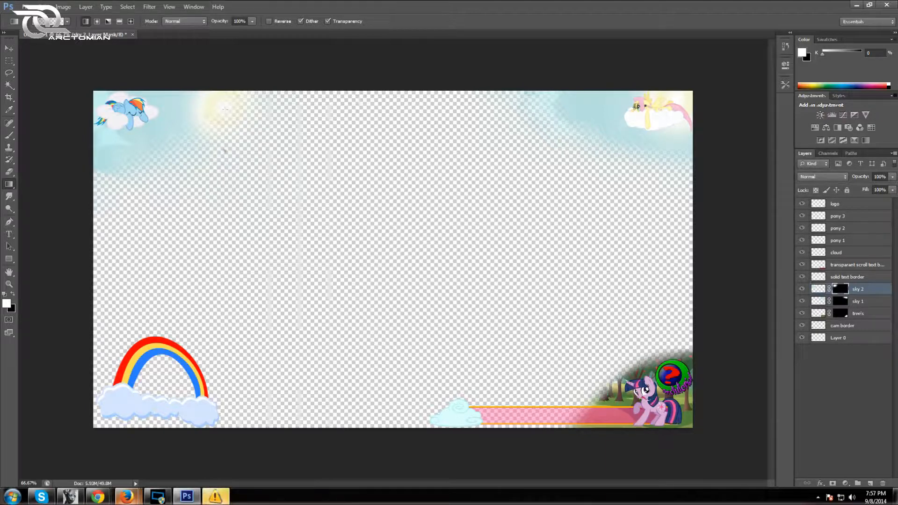
mouse_move(238, 109)
left_mouse_down()
mouse_move(192, 93)
mouse_move(199, 99)
mouse_move(186, 97)
mouse_move(188, 105)
left_mouse_up()
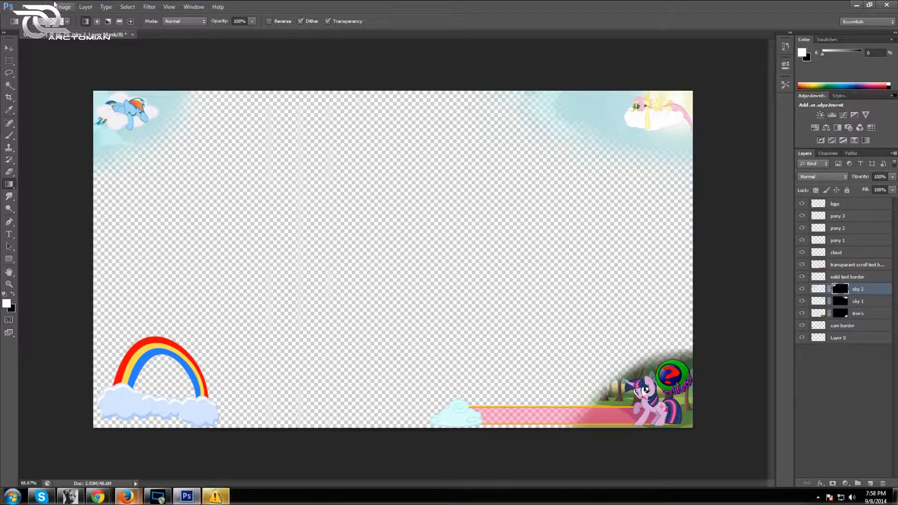
Step: Create a new layer named green screen and move it directly below the cam border layer
left_click(85, 6)
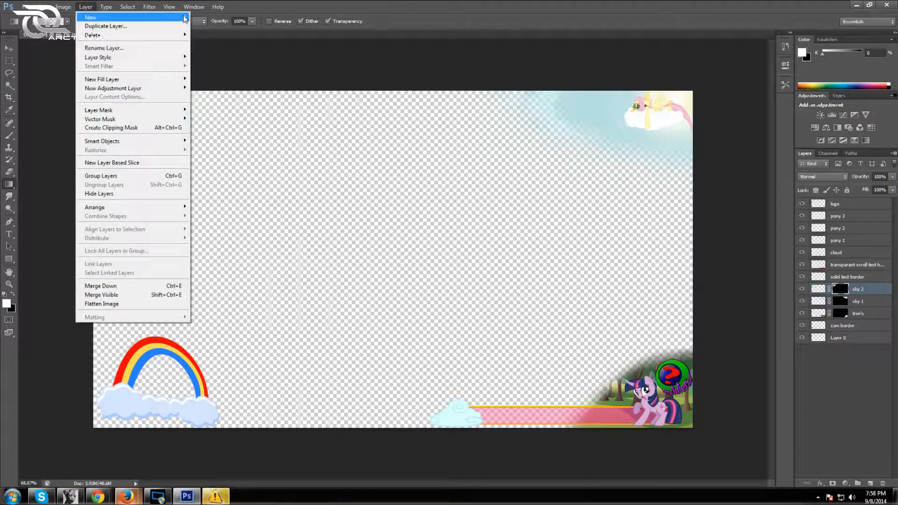
mouse_move(184, 17)
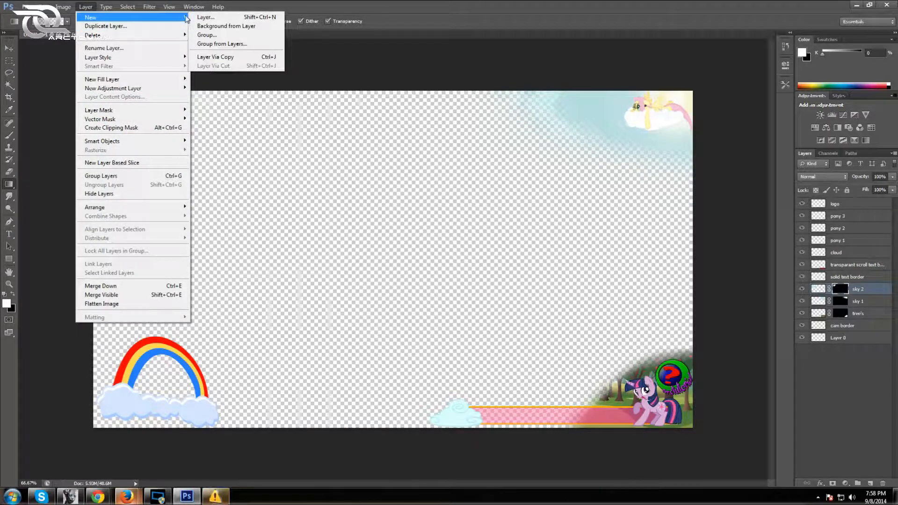
left_click(210, 19)
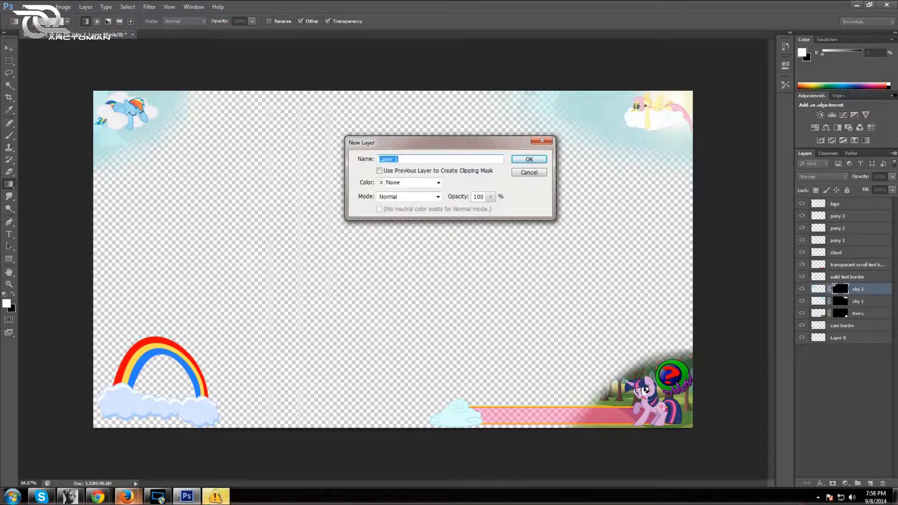
type("green screen")
left_click(537, 159)
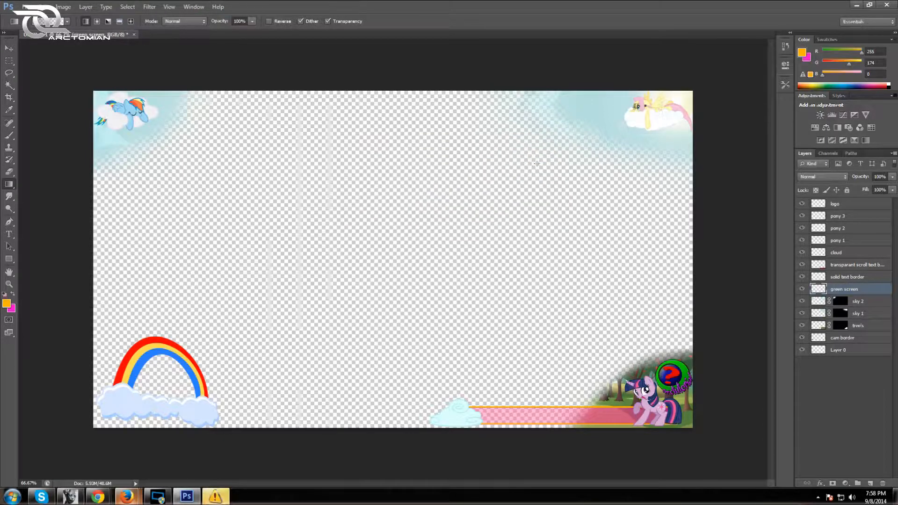
left_click_drag(875, 302, 877, 341)
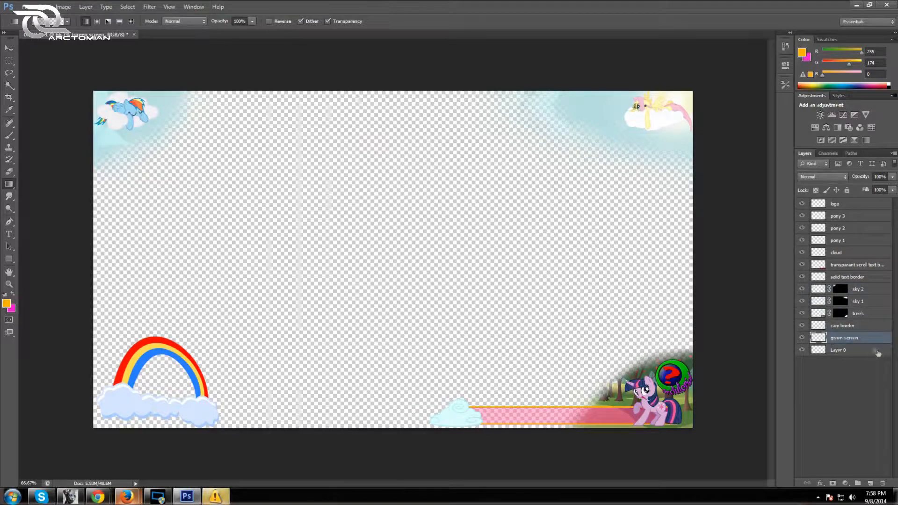
Step: Set the foreground colour to green 12ff00 and fill the green screen layer with the Paint Bucket tool
left_click(7, 304)
left_click_drag(723, 251, 723, 228)
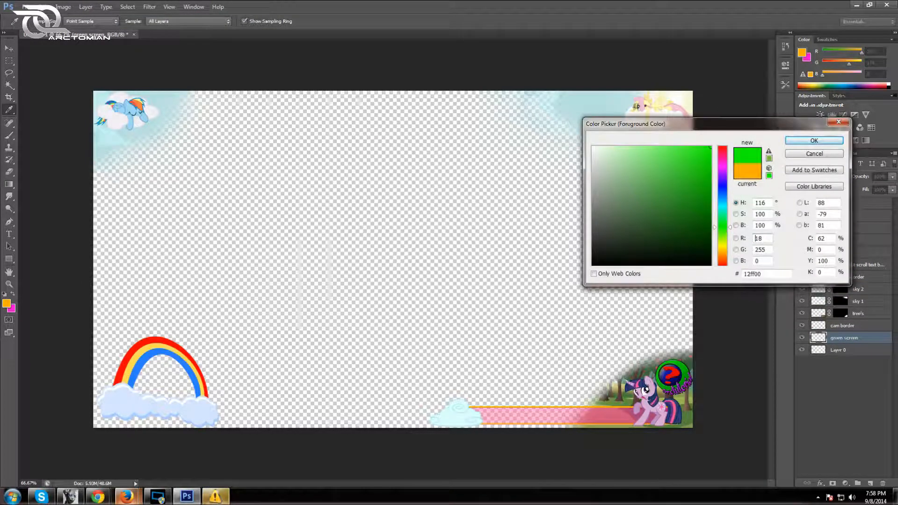
left_click(813, 141)
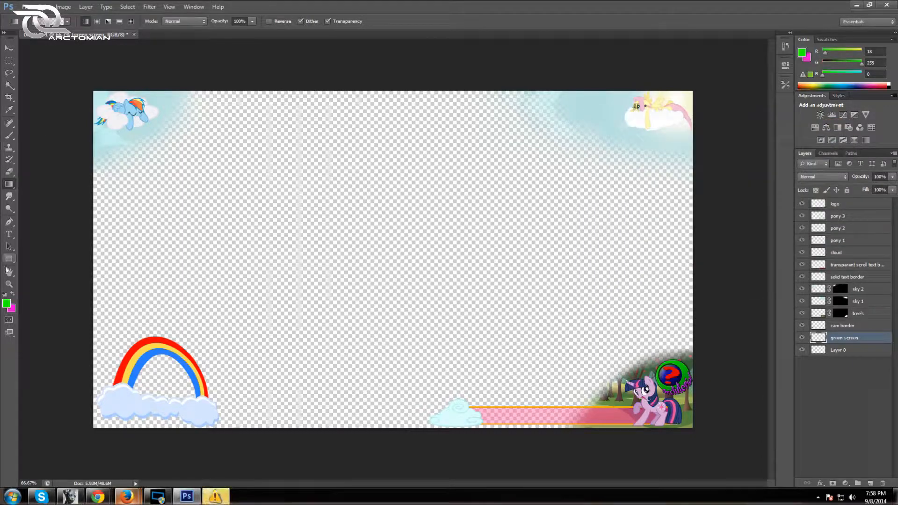
right_click(9, 184)
left_click(31, 192)
left_click(442, 288)
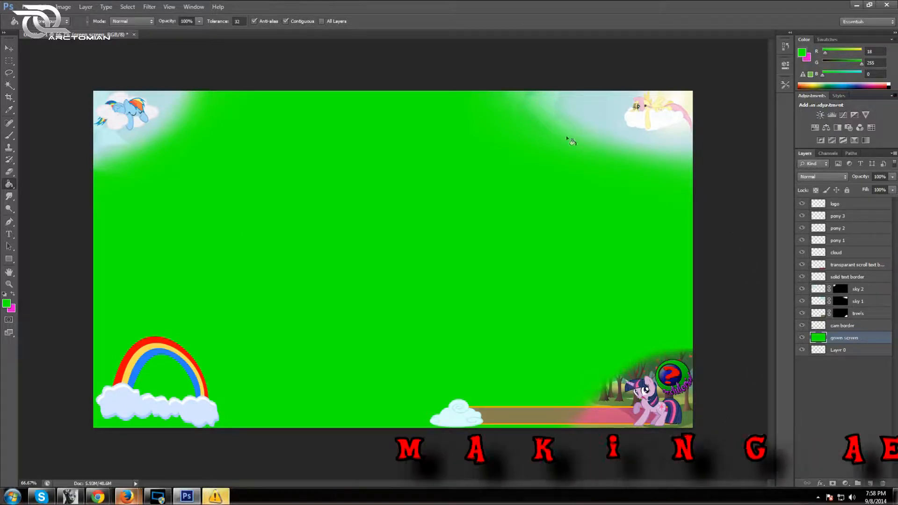
Step: Select the sky 1 layer mask and fade the picture's lower-left edge further with a Gradient stroke
left_click(857, 304)
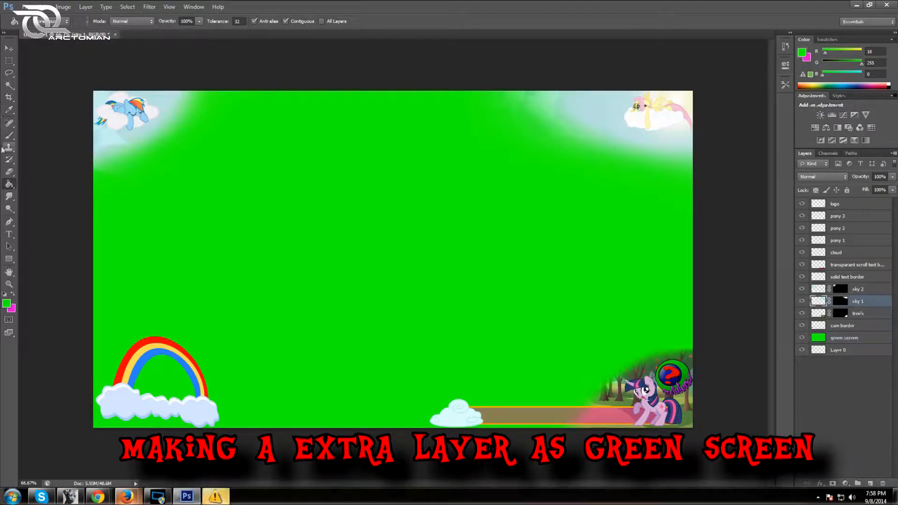
left_click(9, 184)
left_click(28, 182)
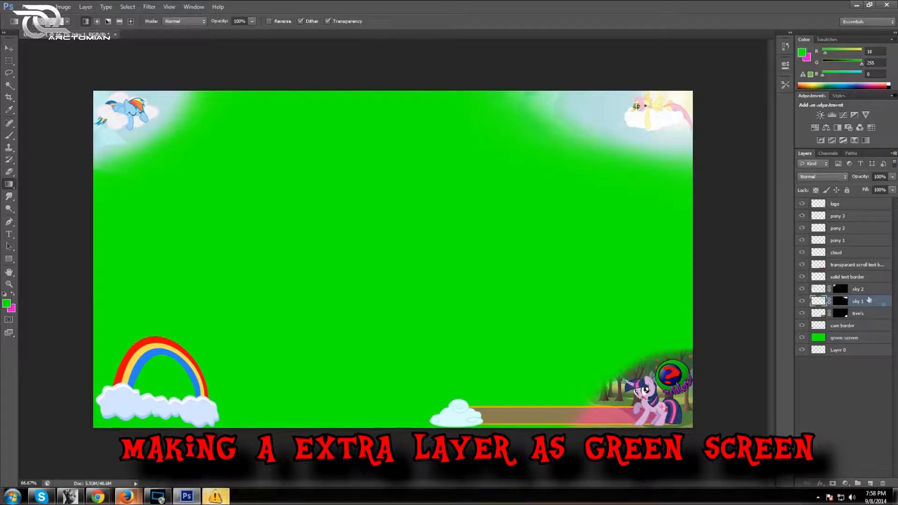
left_click(847, 302)
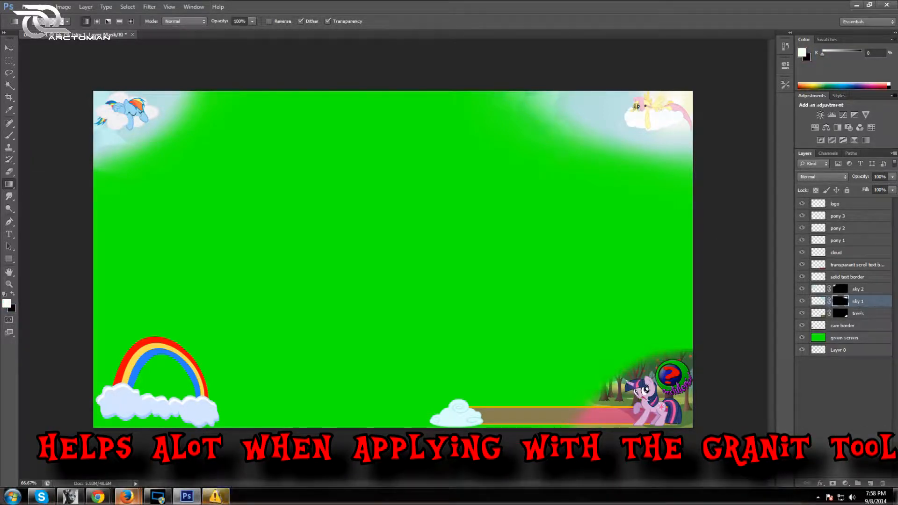
left_click_drag(600, 152, 586, 129)
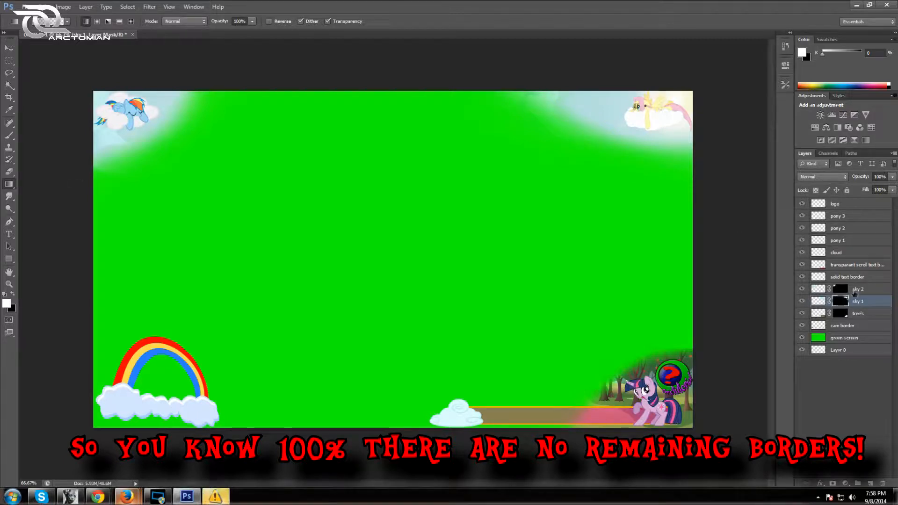
key("alt+bracketright")
left_click_drag(100, 147, 96, 164)
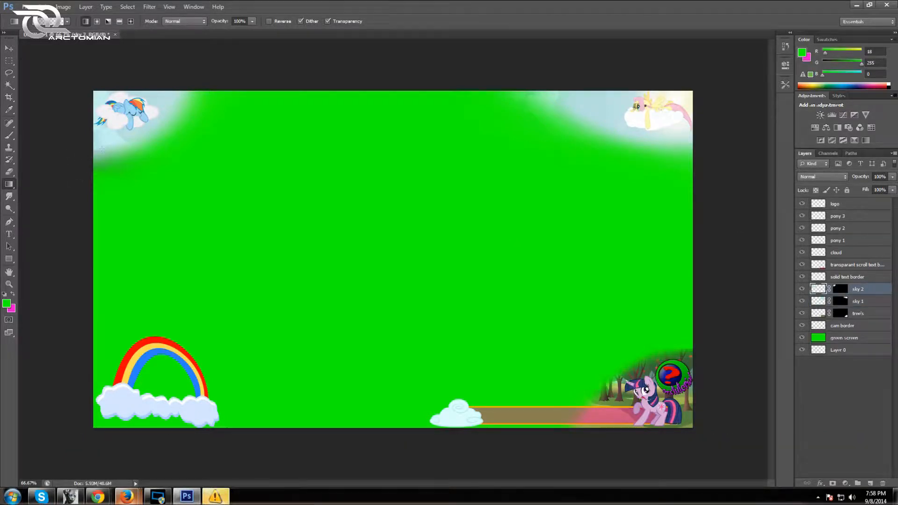
left_click(41, 7)
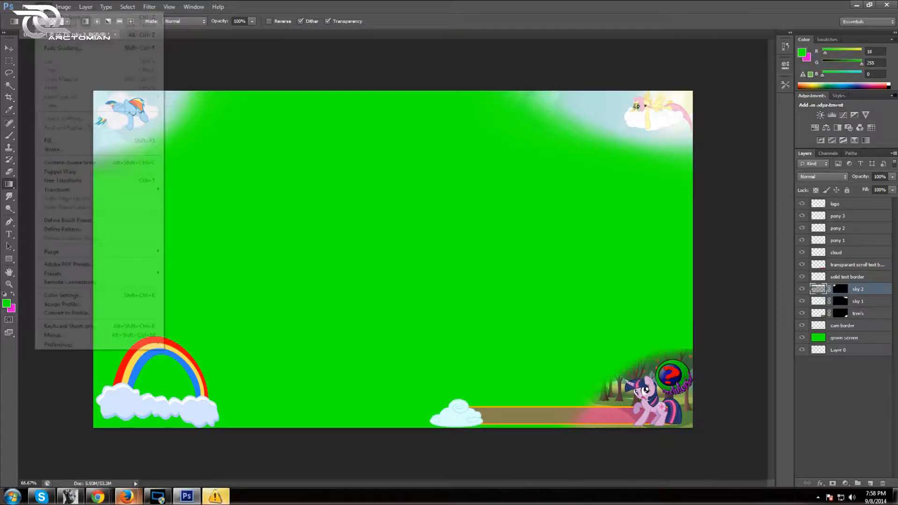
left_click(66, 35)
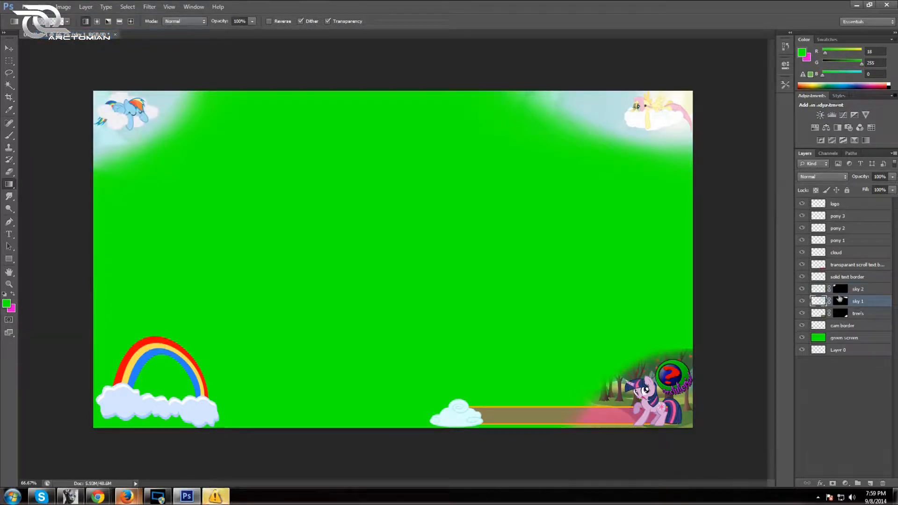
Step: Select the sky 2 layer mask and fade the picture's lower edge below the pony with a Gradient stroke
left_click(841, 290)
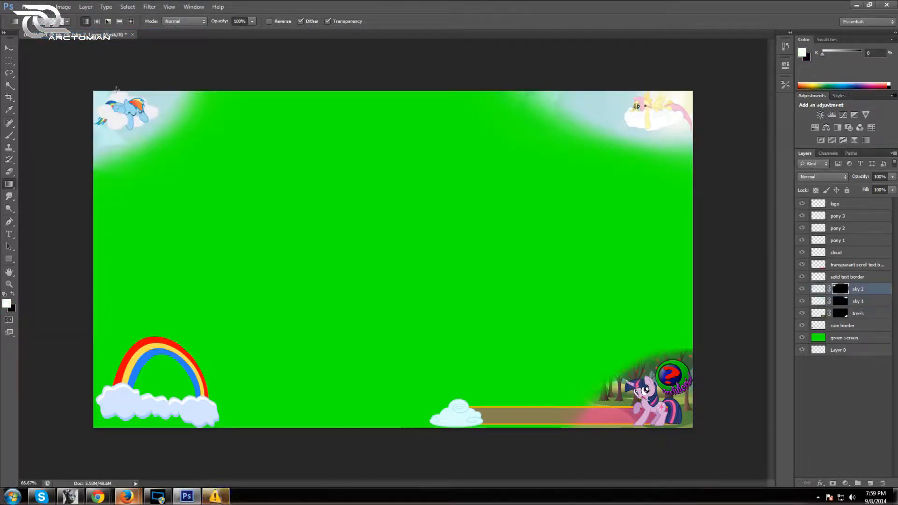
left_click_drag(105, 174, 105, 133)
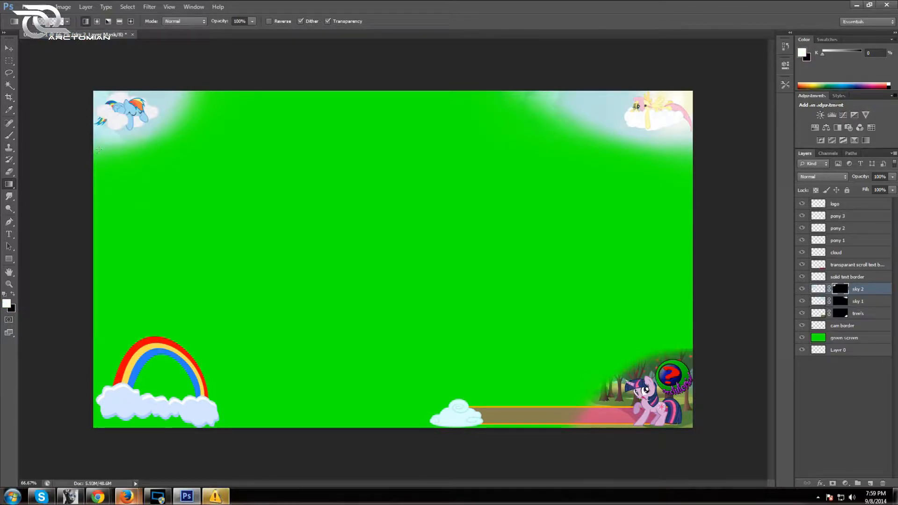
Step: Fade the lower-left edge of the sky 2 picture with another Gradient stroke on its mask and hide the green screen layer
left_click_drag(107, 161, 112, 133)
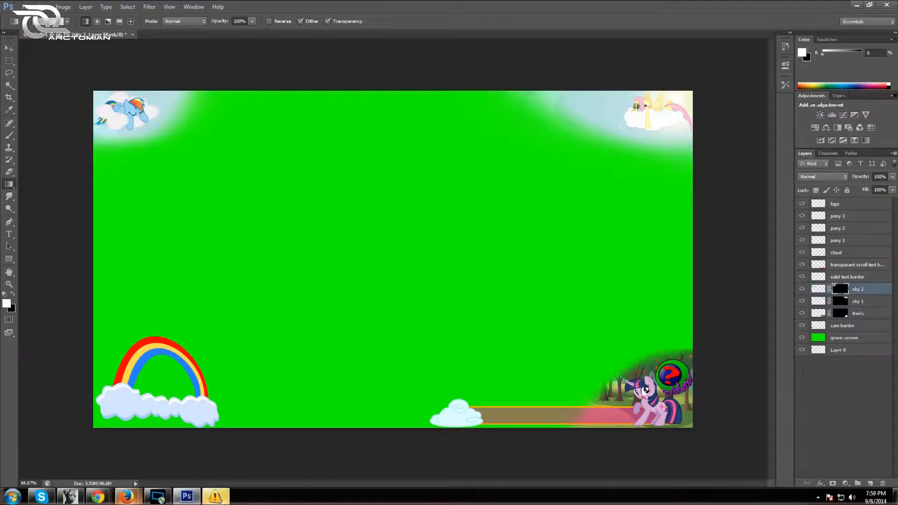
left_click(802, 337)
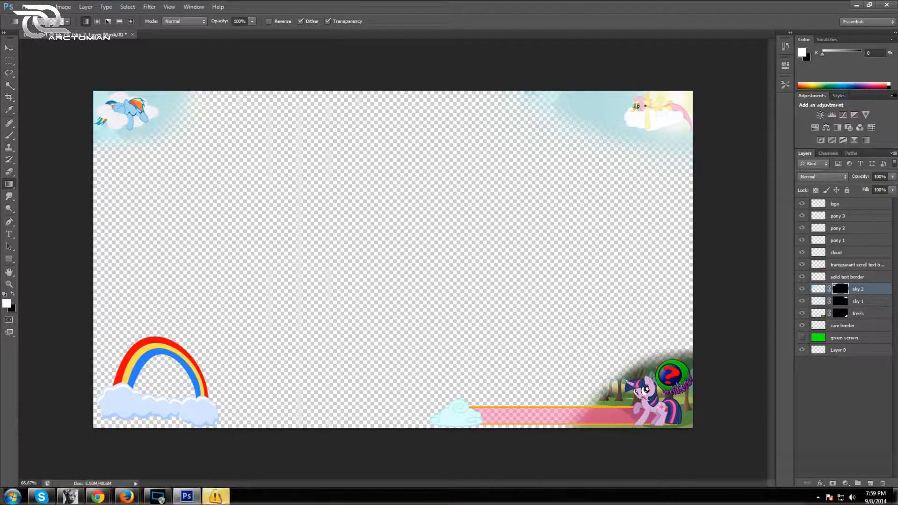
Step: Switch to the Firefox image search for pony background sky .png and preview the Everfree forest pictures related to the dark forest result
mouse_move(126, 497)
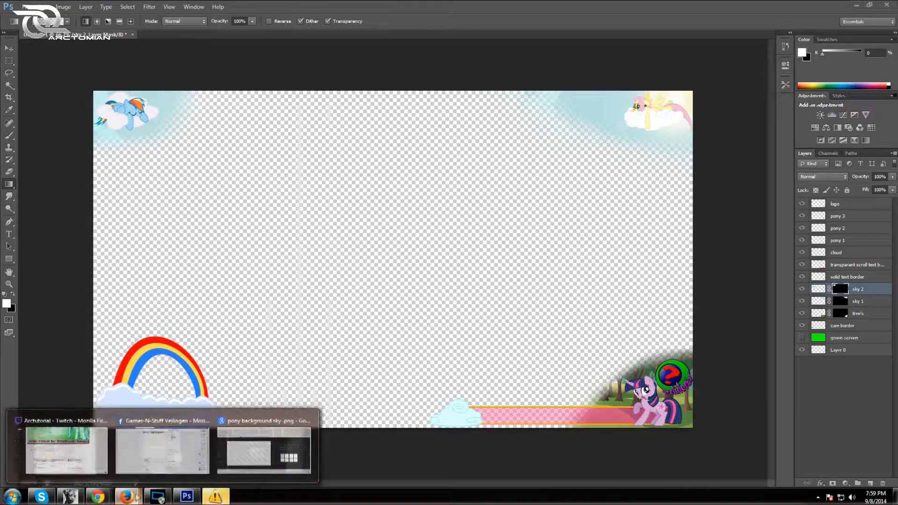
left_click(232, 428)
scroll(421, 261, "down", 5)
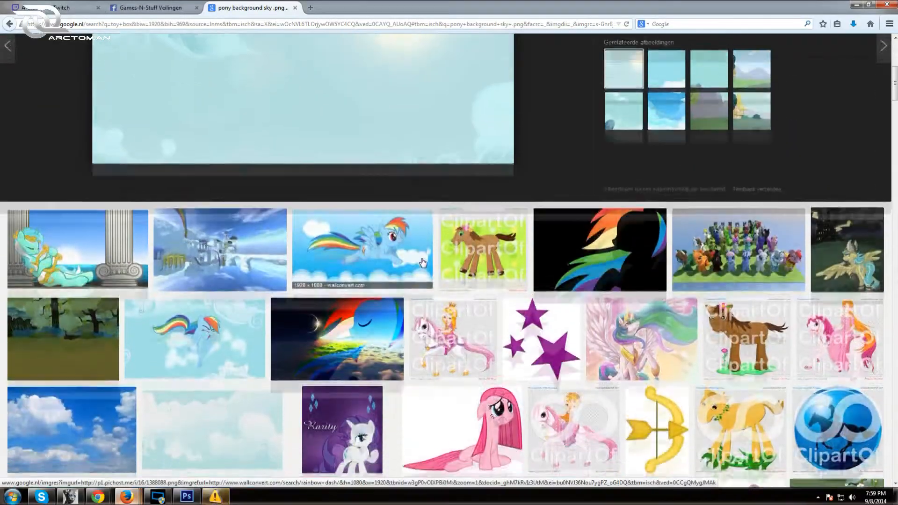
scroll(423, 263, "down", 3)
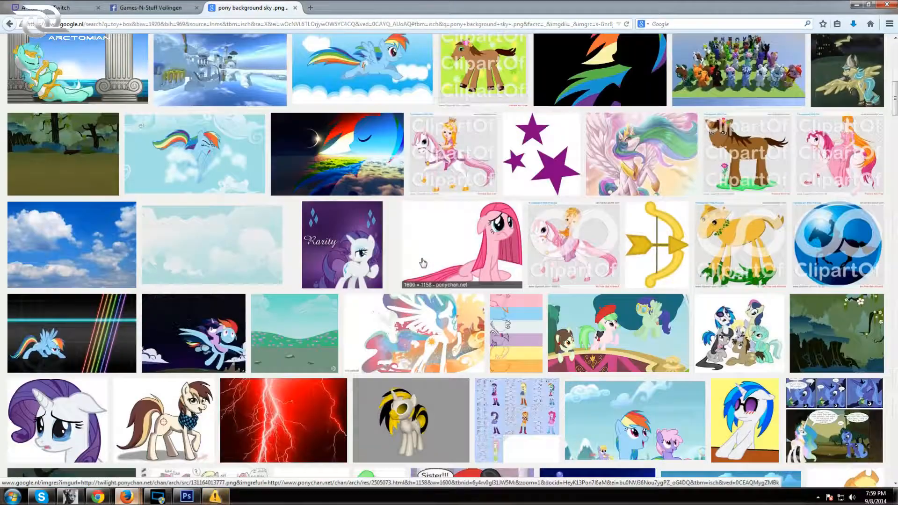
left_click(76, 150)
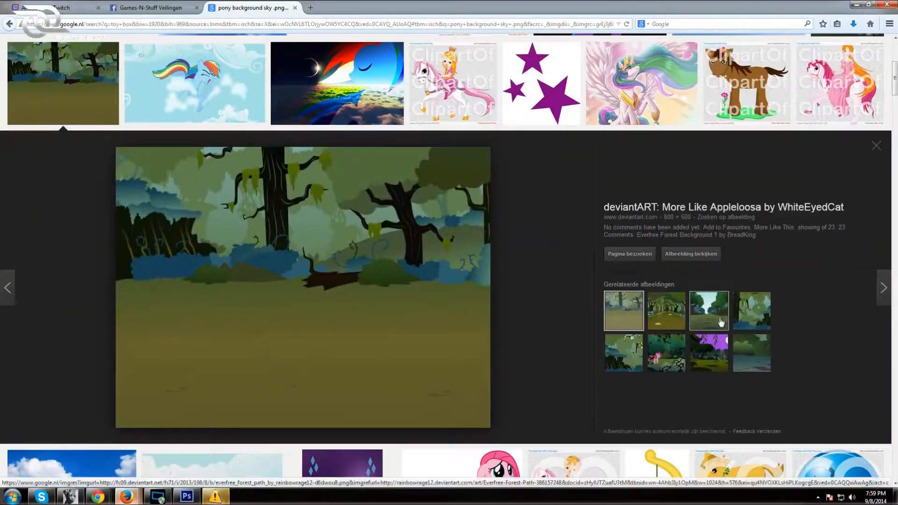
left_click(720, 322)
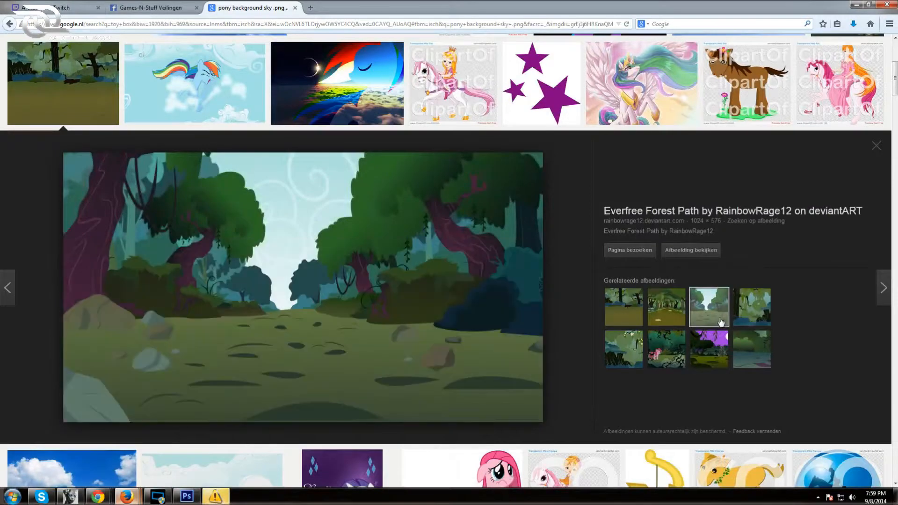
left_click(763, 316)
left_click(750, 349)
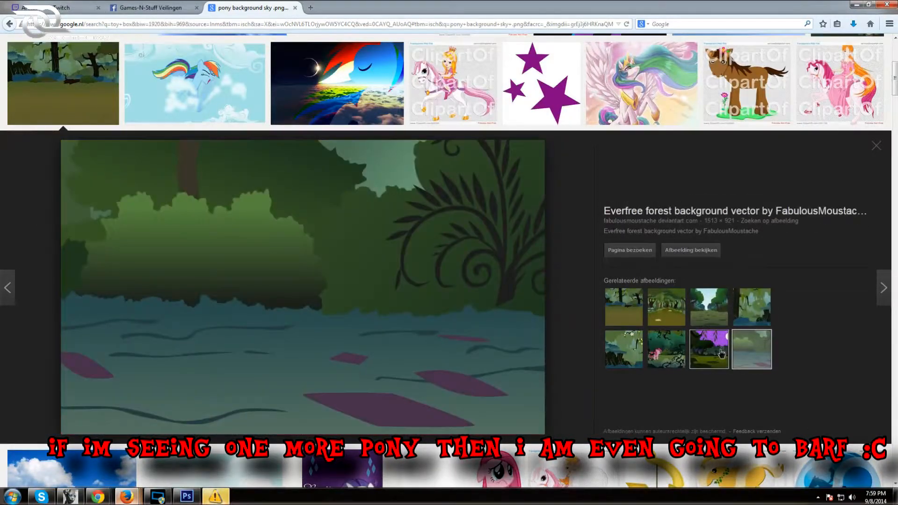
left_click(722, 354)
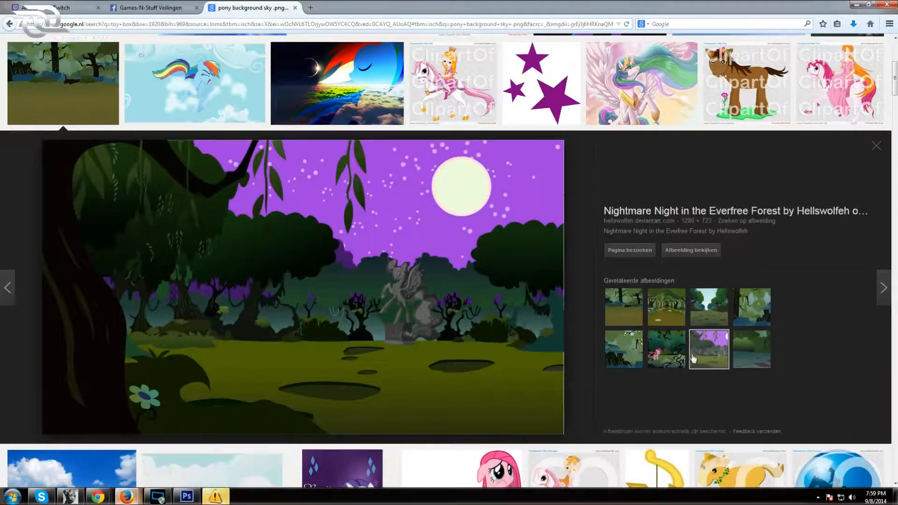
left_click(671, 350)
left_click(631, 349)
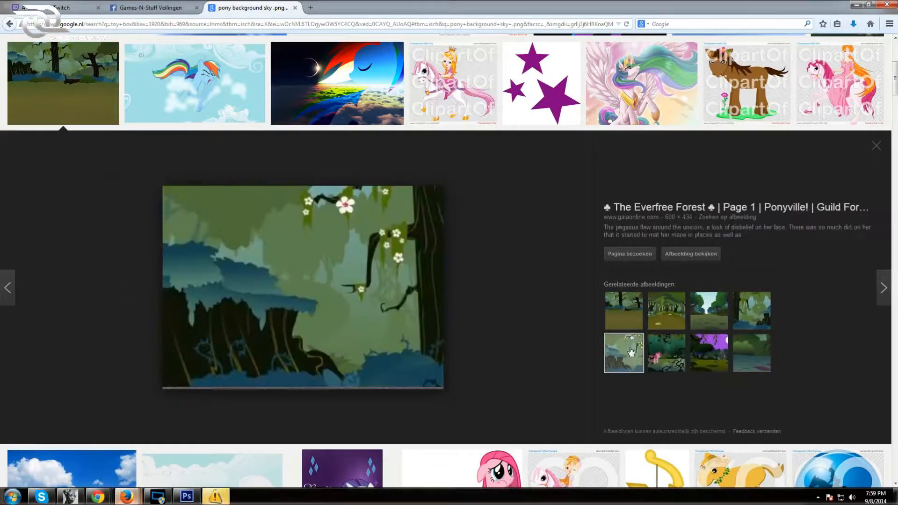
Step: Browse further image results for a background, previewing the schoolhouse, flowered forest, cloudy sky and starry night pictures
scroll(632, 351, "down", 10)
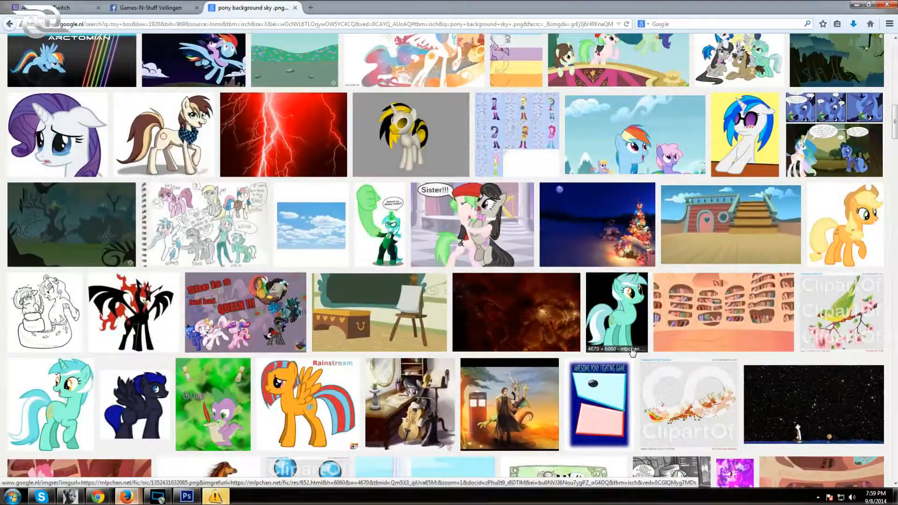
scroll(631, 350, "down", 3)
scroll(631, 351, "up", 3)
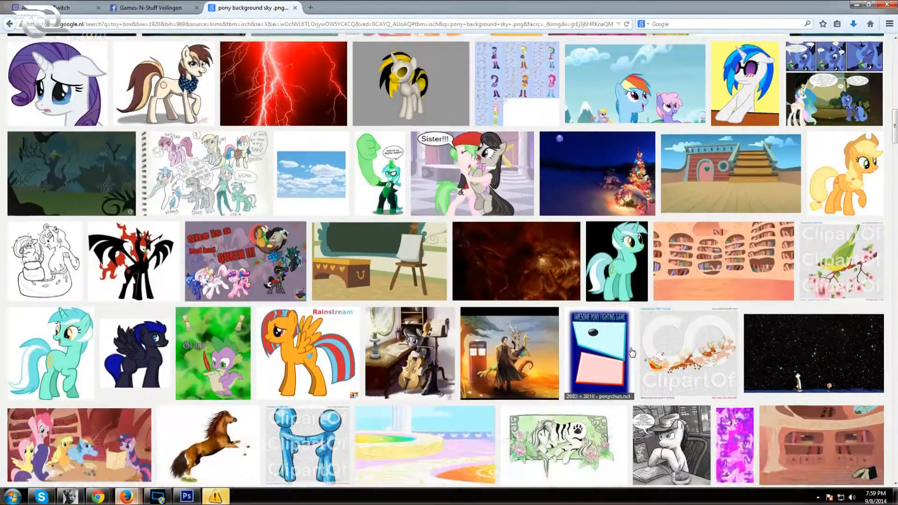
scroll(631, 351, "up", 4)
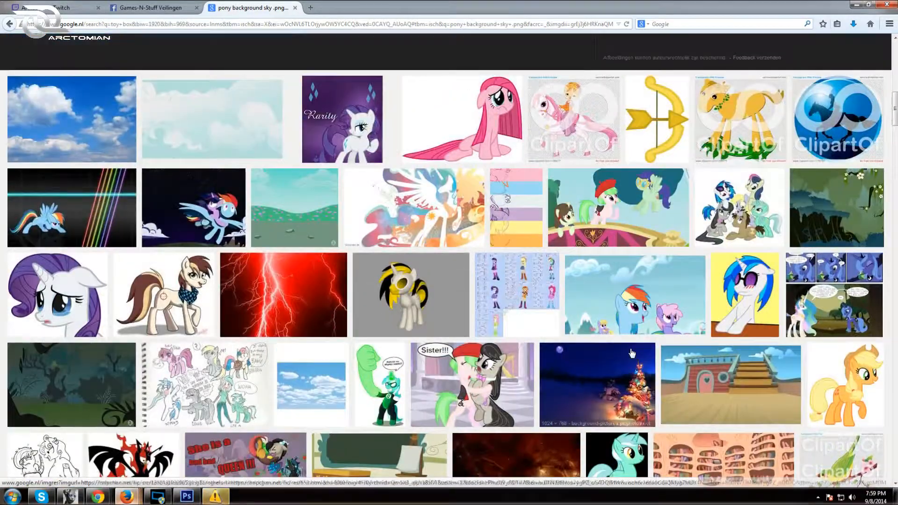
left_click(708, 409)
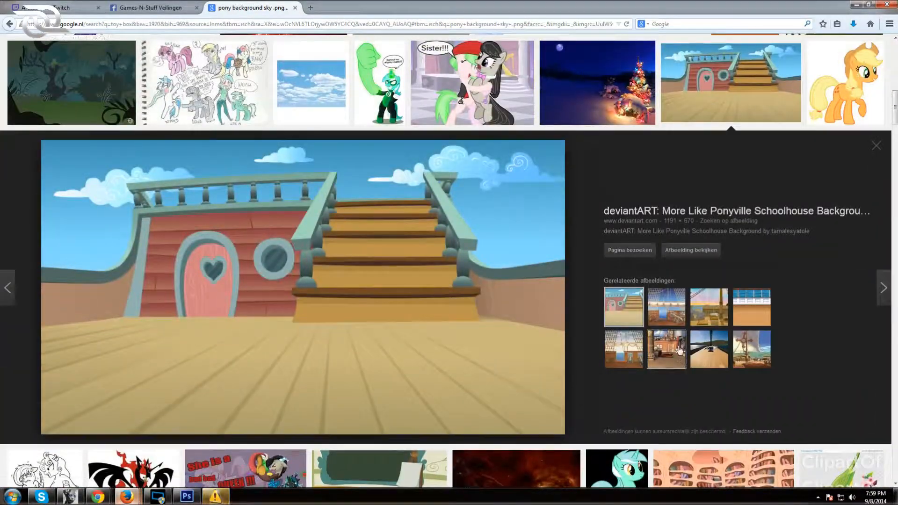
scroll(736, 385, "up", 10)
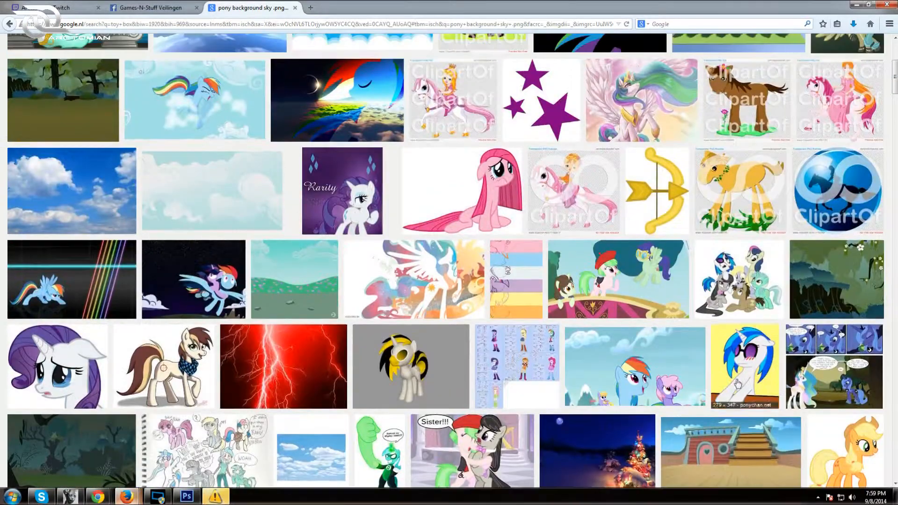
left_click(795, 300)
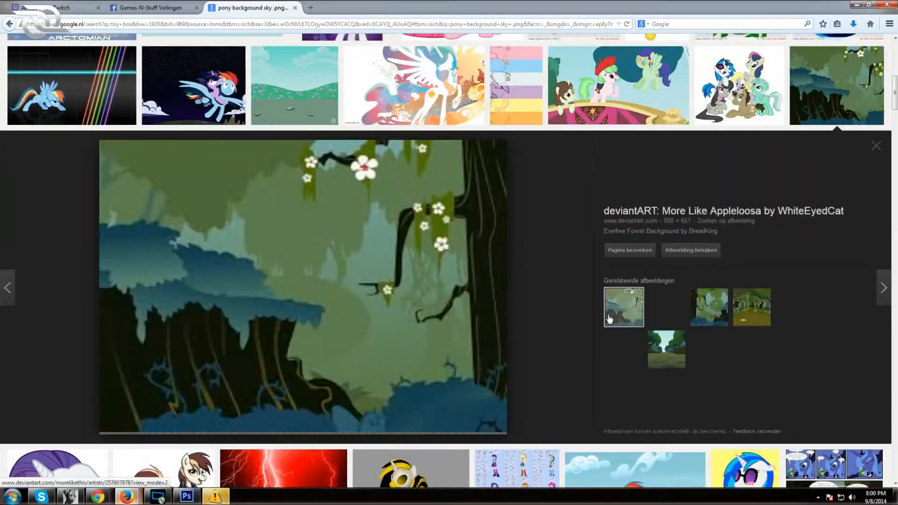
scroll(575, 318, "up", 8)
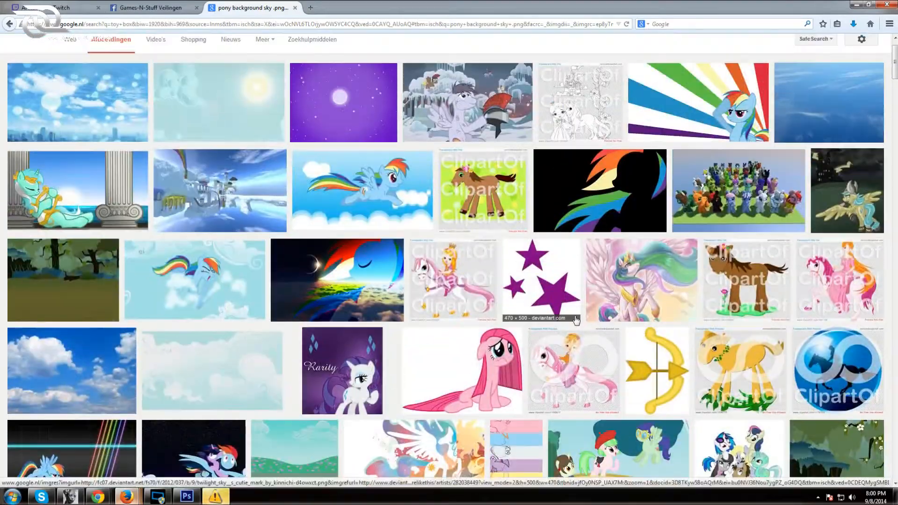
scroll(576, 318, "up", 2)
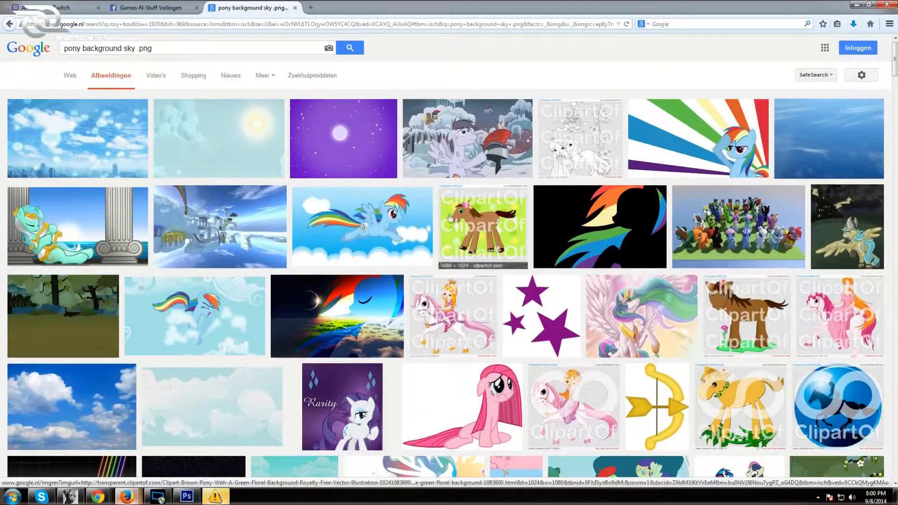
scroll(334, 153, "down", 2)
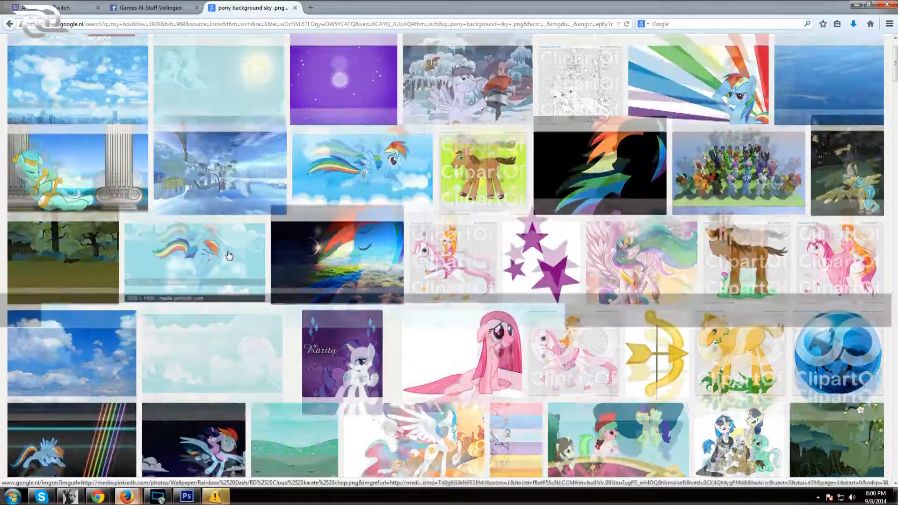
left_click(229, 256)
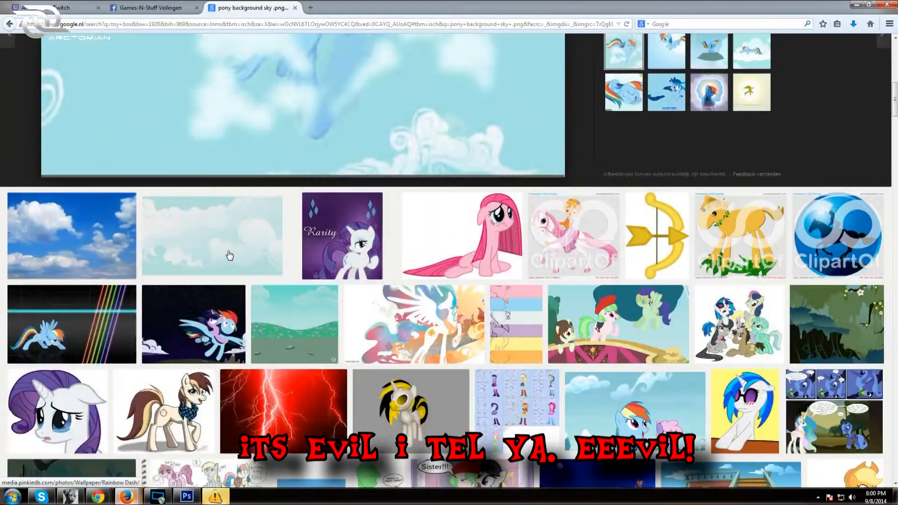
scroll(219, 281, "down", 1)
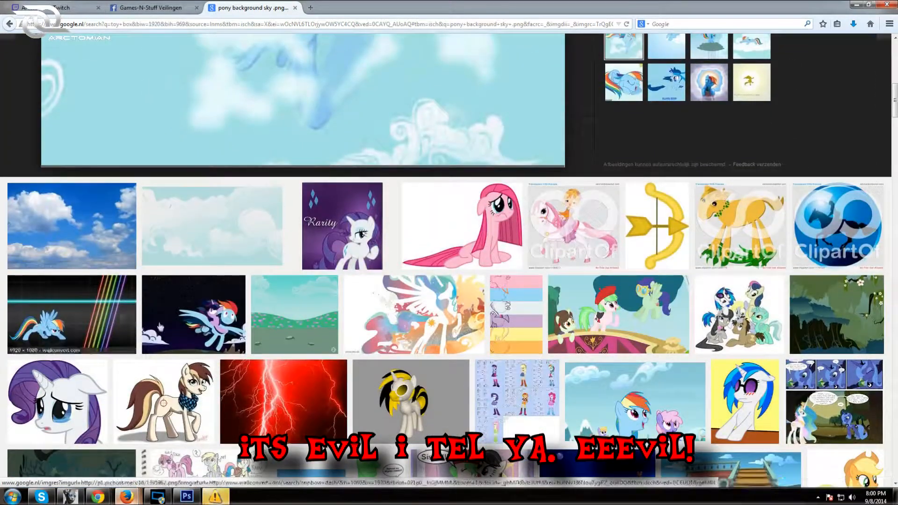
left_click(209, 310)
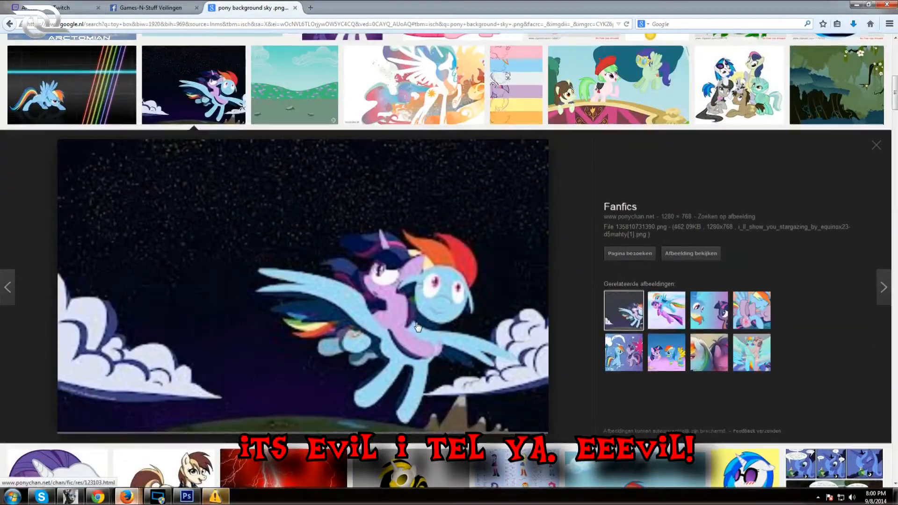
scroll(418, 328, "down", 5)
scroll(418, 327, "down", 3)
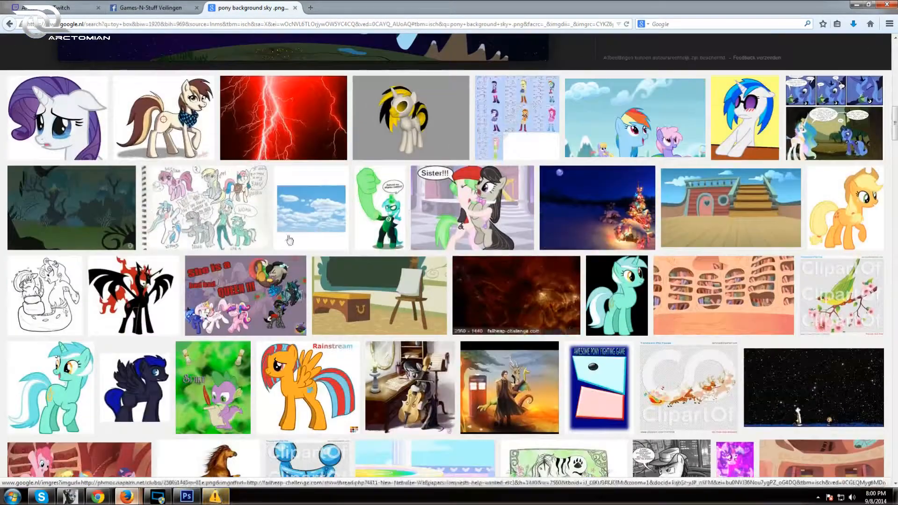
Step: Preview the night forest result's related images and save the Nightmare Night in the Everfree Forest picture as a PNG in the bits folder
left_click(103, 188)
left_click(750, 303)
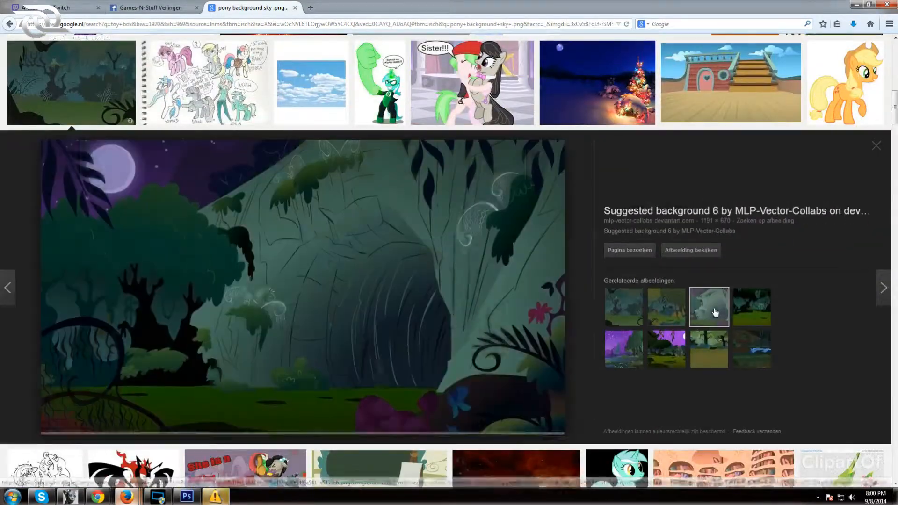
left_click(749, 307)
left_click(737, 343)
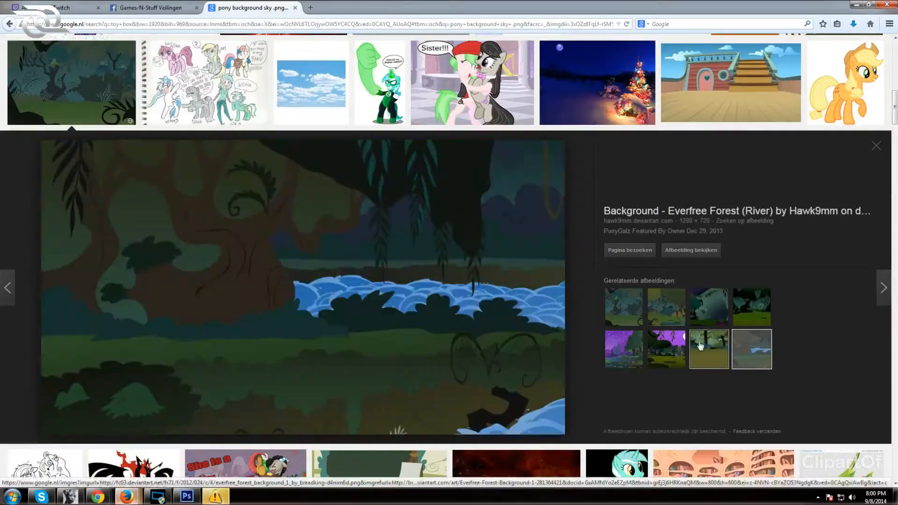
left_click(702, 347)
left_click(672, 347)
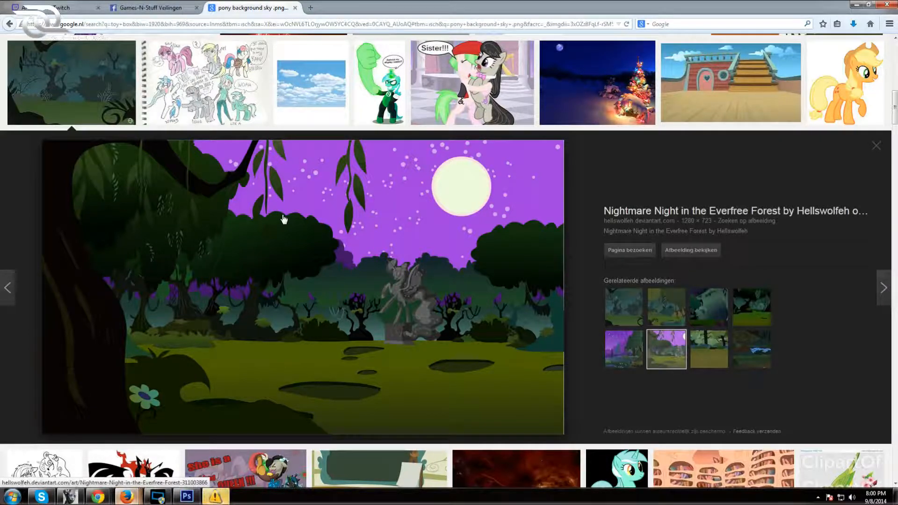
right_click(182, 208)
left_click(244, 318)
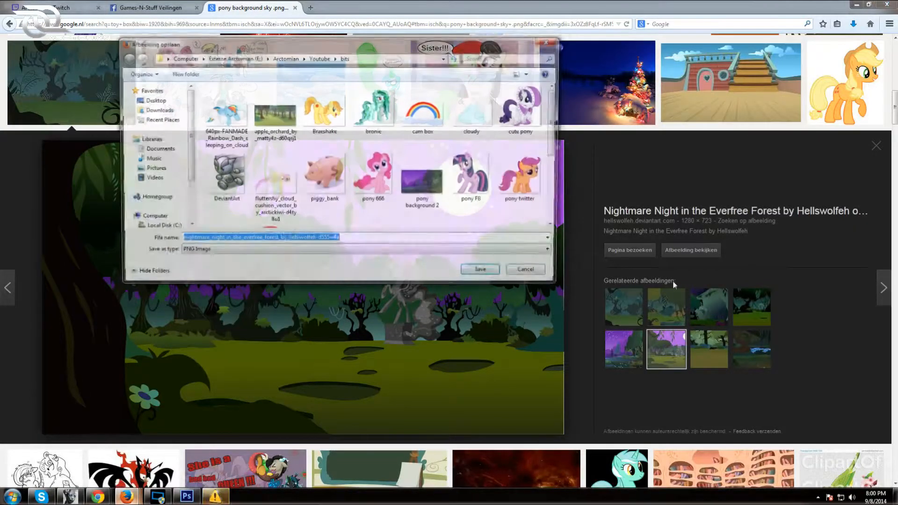
left_click(495, 275)
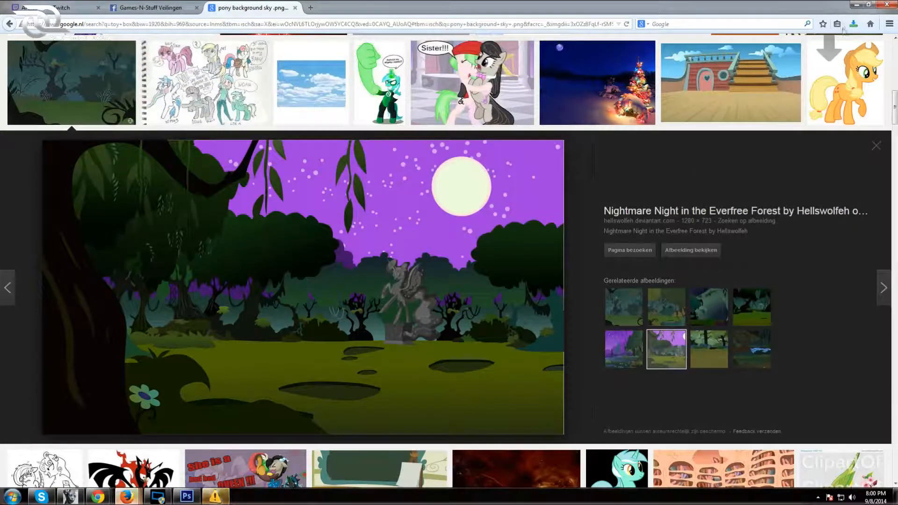
Step: Switch to Photoshop and open the saved nightmare_night_in_the_everfree_forest picture from the bits folder
left_click(186, 497)
left_click(26, 6)
left_click(38, 26)
left_click(488, 294)
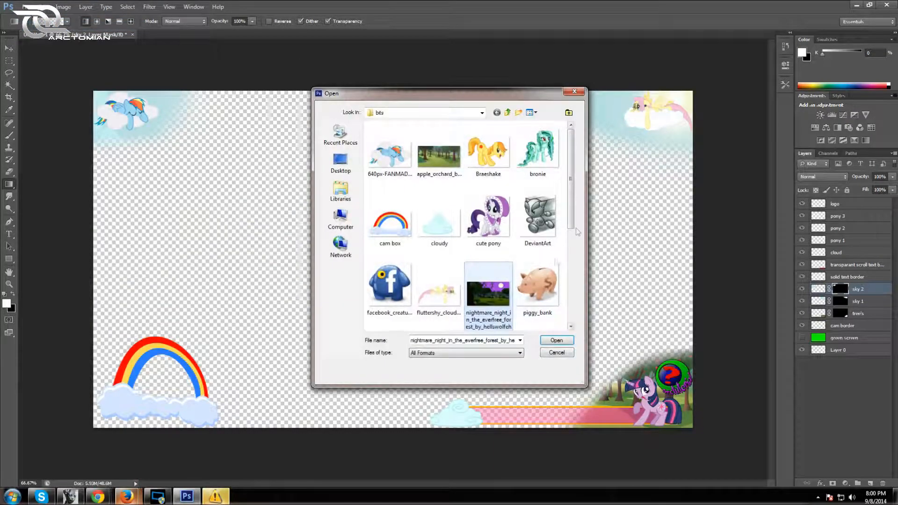
left_click(557, 340)
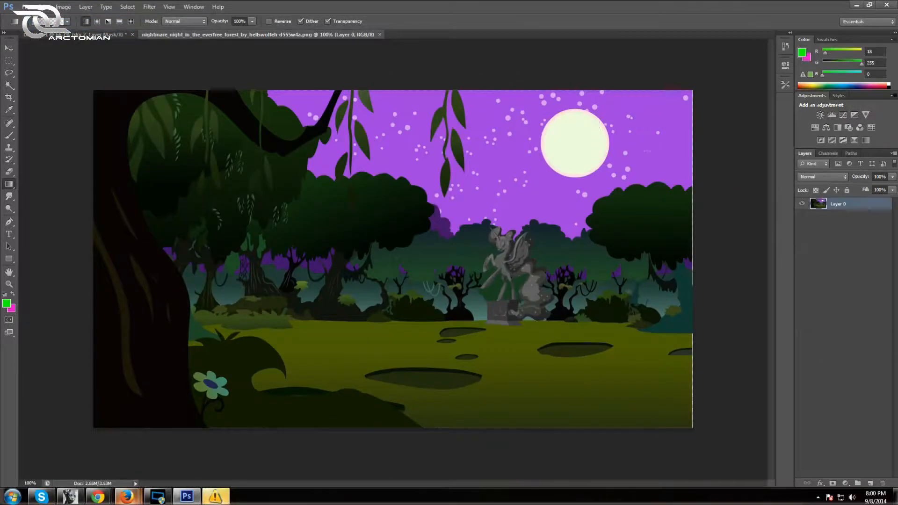
Step: Copy the night forest picture into the overlay document with the Move tool and close the source picture
left_click_drag(248, 34, 568, 113)
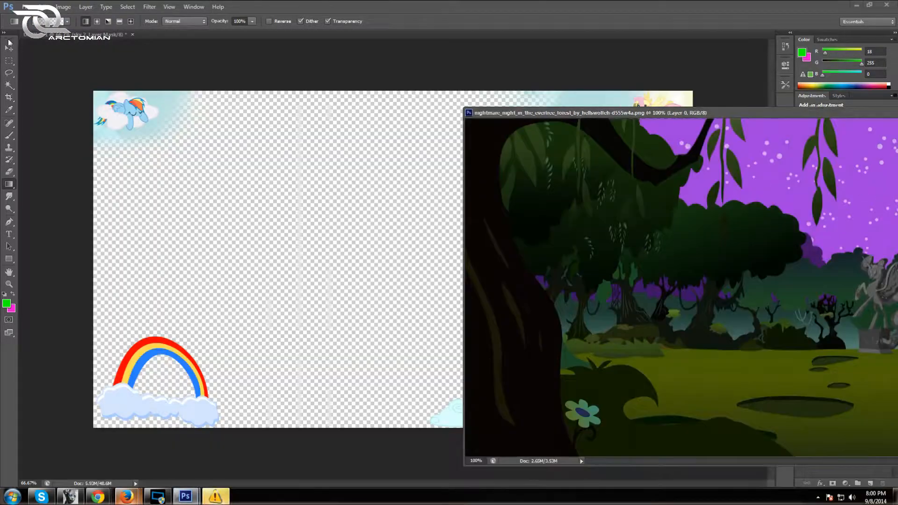
left_click(8, 48)
mouse_move(619, 262)
left_mouse_down()
mouse_move(471, 267)
mouse_move(308, 239)
left_mouse_up()
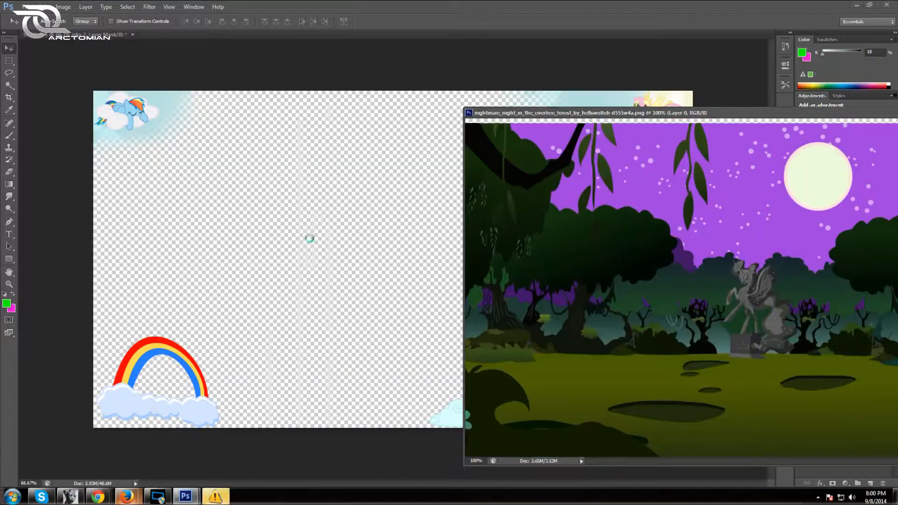
left_click_drag(597, 115, 251, 144)
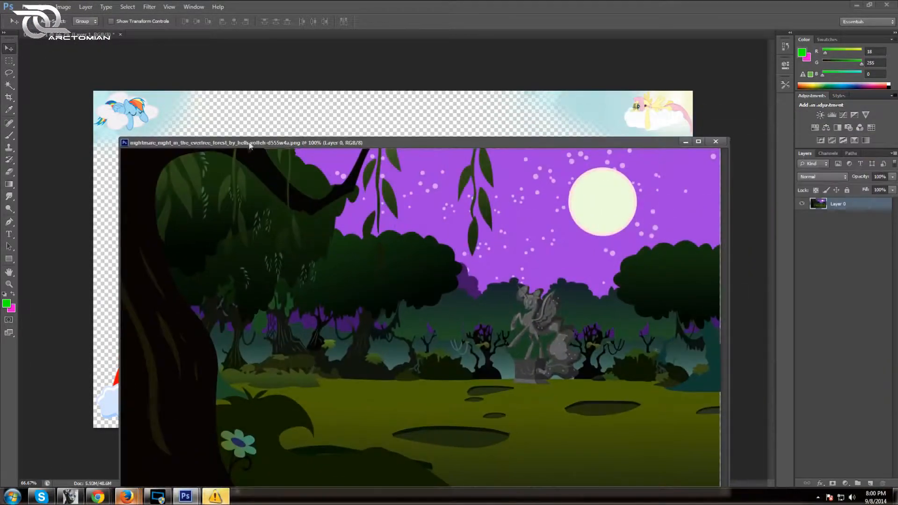
left_click(716, 141)
Step: Move the night forest picture into the lower-left corner of the overlay and rename its layer dark tree's
left_click_drag(416, 224, 335, 274)
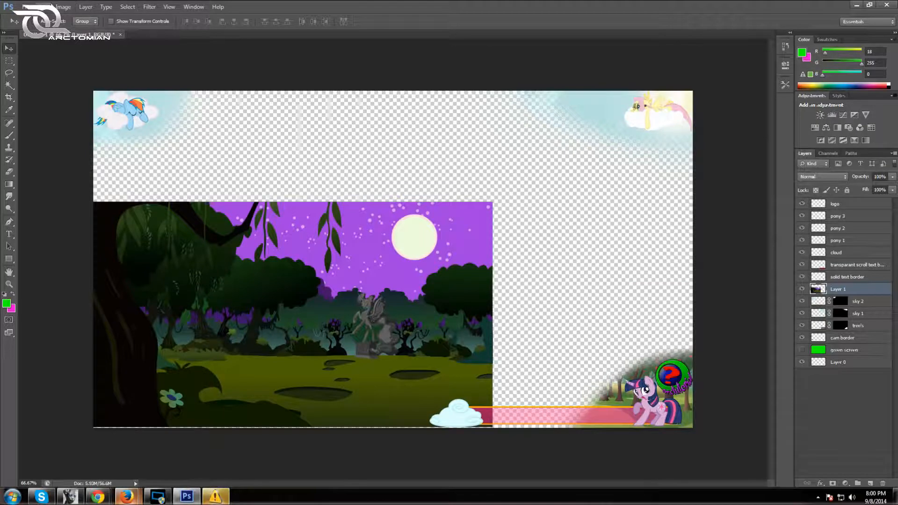
double_click(837, 289)
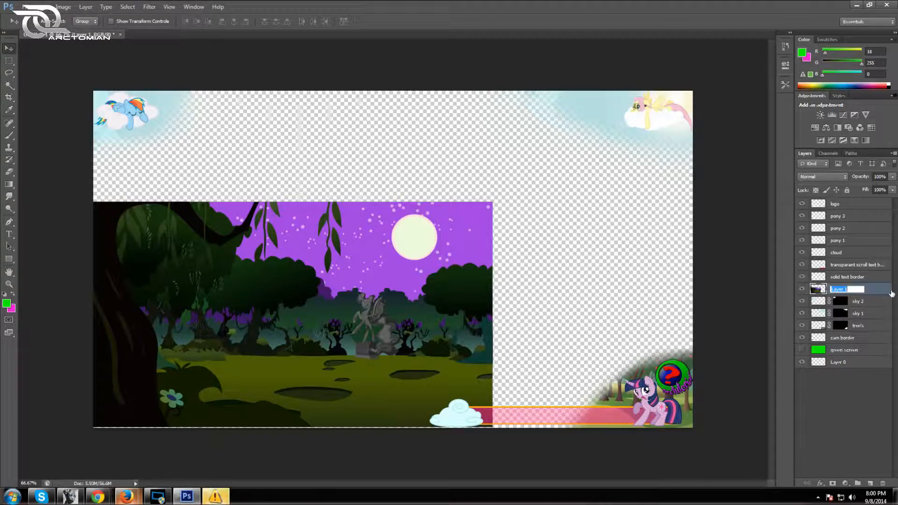
type("dark tree's")
key("Return")
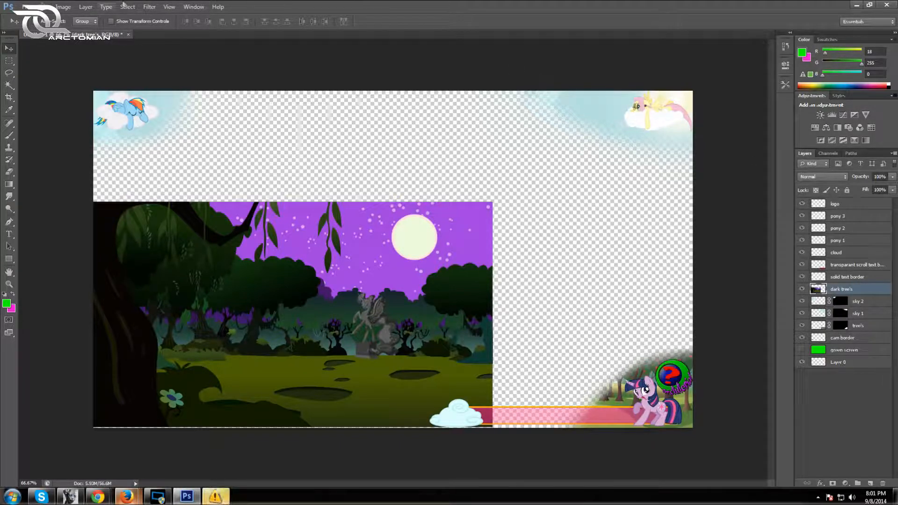
Step: Scale the dark tree's picture down to under half its width and shift it partly off the lower-left canvas corner
left_click(44, 6)
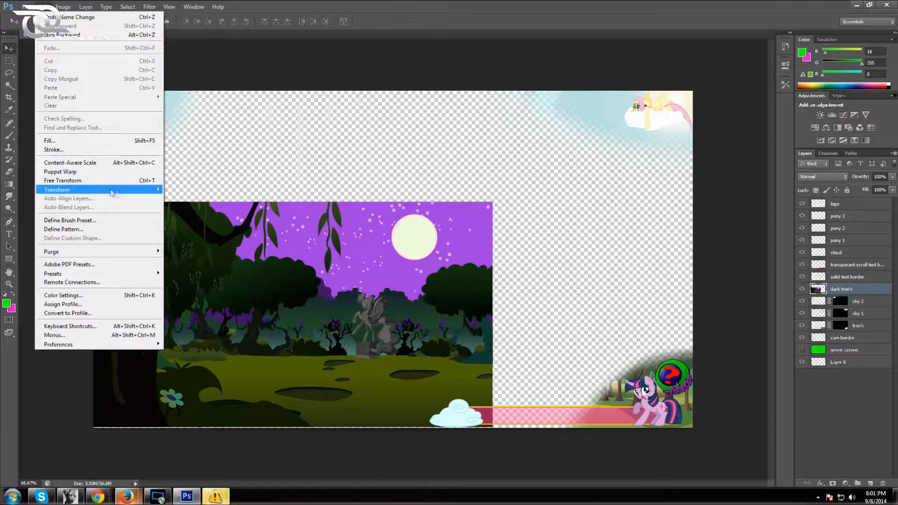
left_click(177, 202)
left_click_drag(494, 204, 283, 312)
left_click(470, 21)
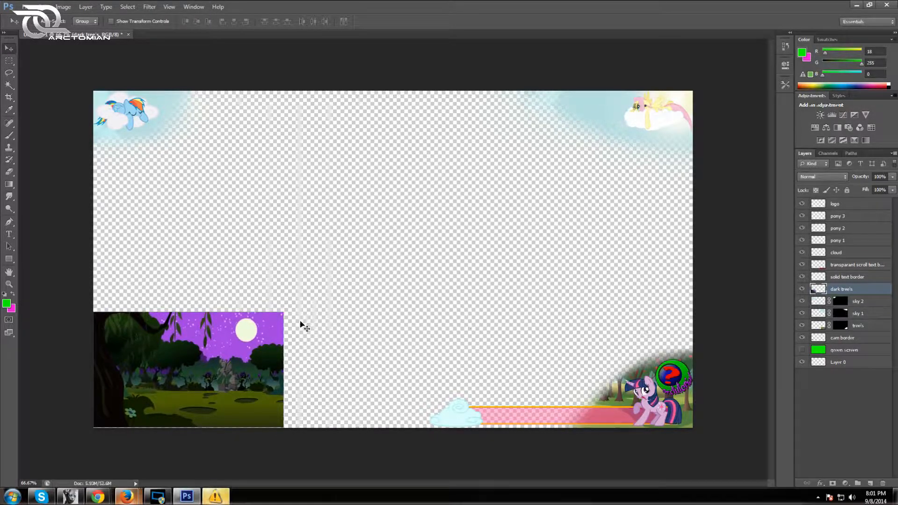
left_click_drag(243, 346, 212, 348)
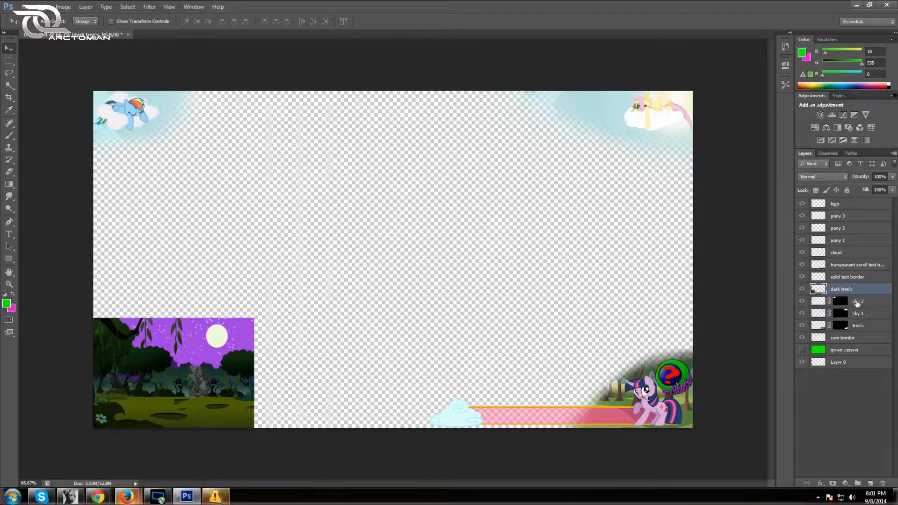
Step: Add a layer mask to dark tree's and fade the picture's upper and inner edges into a rounded corner with the Gradient tool
left_click(831, 482)
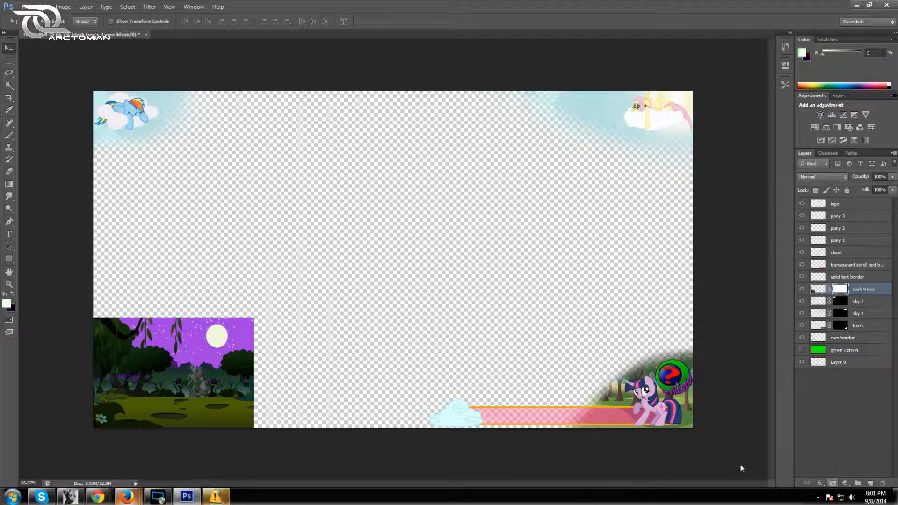
left_click(9, 184)
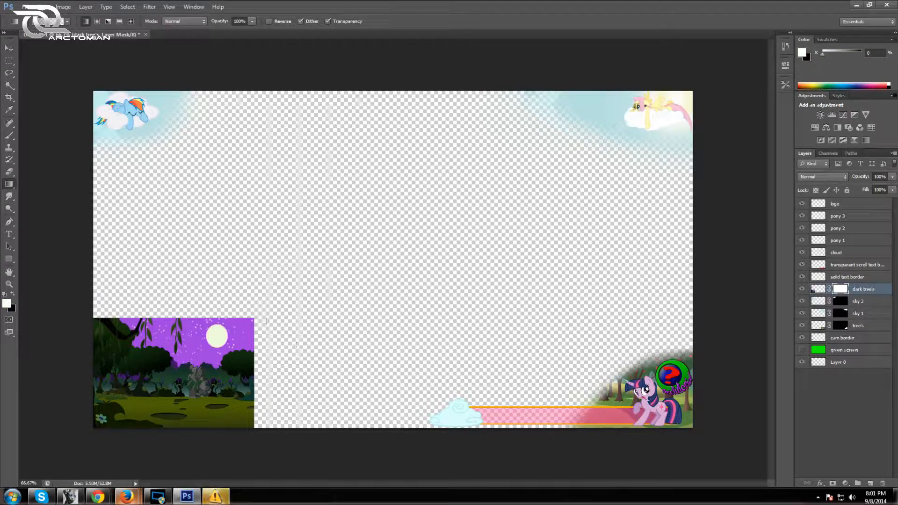
left_click_drag(194, 354, 194, 354)
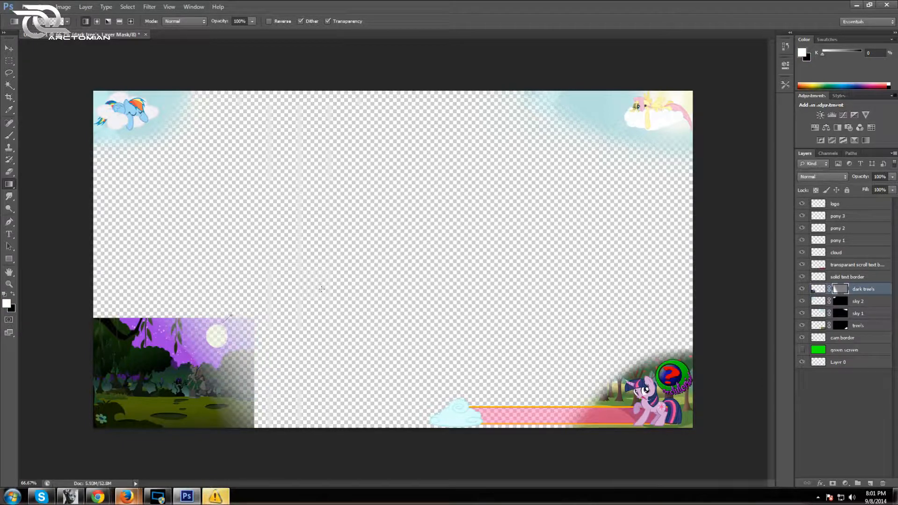
left_click_drag(322, 290, 321, 289)
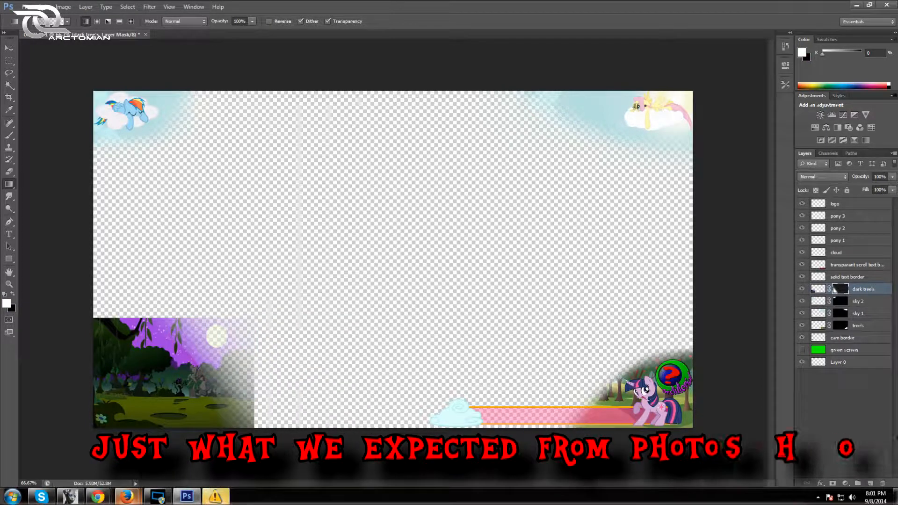
left_click_drag(218, 415, 218, 415)
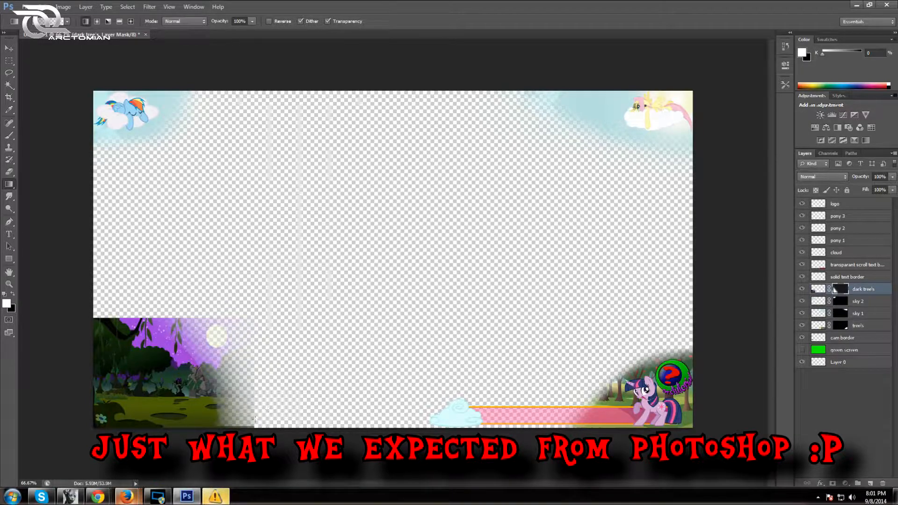
left_click_drag(160, 315, 104, 330)
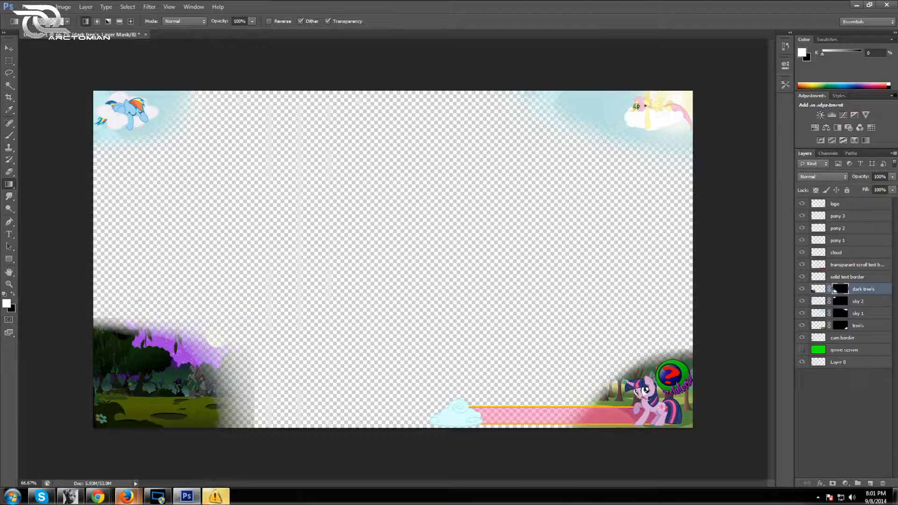
left_click_drag(199, 325, 185, 343)
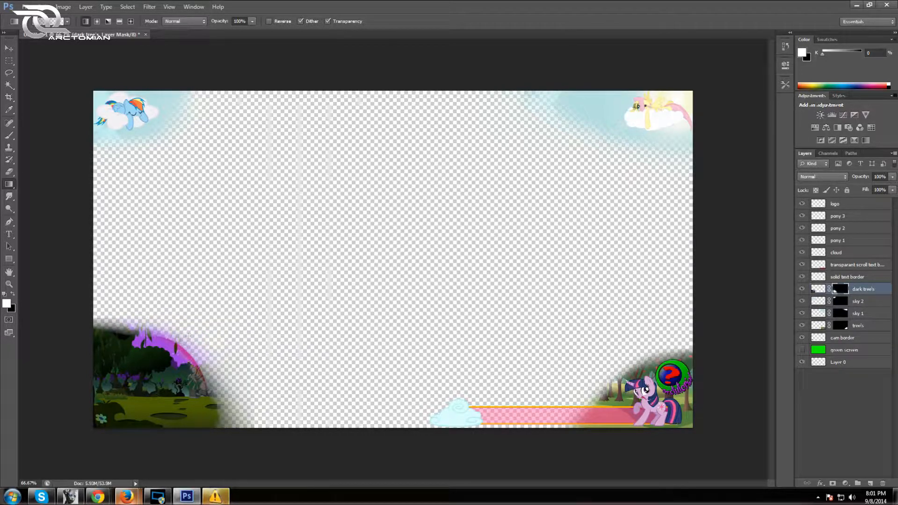
Step: Place the dark tree's layer beneath the cam border layer and nudge the forest picture slightly behind the rainbow
left_click_drag(864, 290, 874, 345)
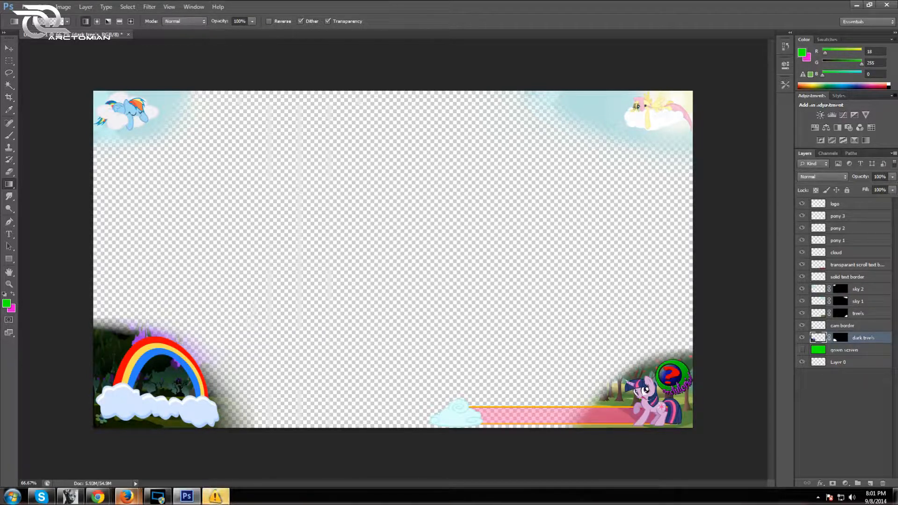
left_click(8, 48)
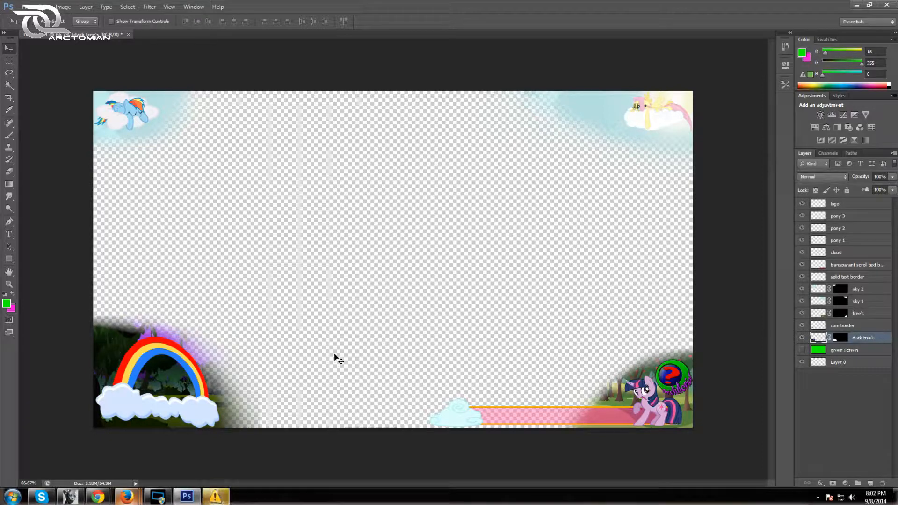
left_click_drag(208, 376, 211, 379)
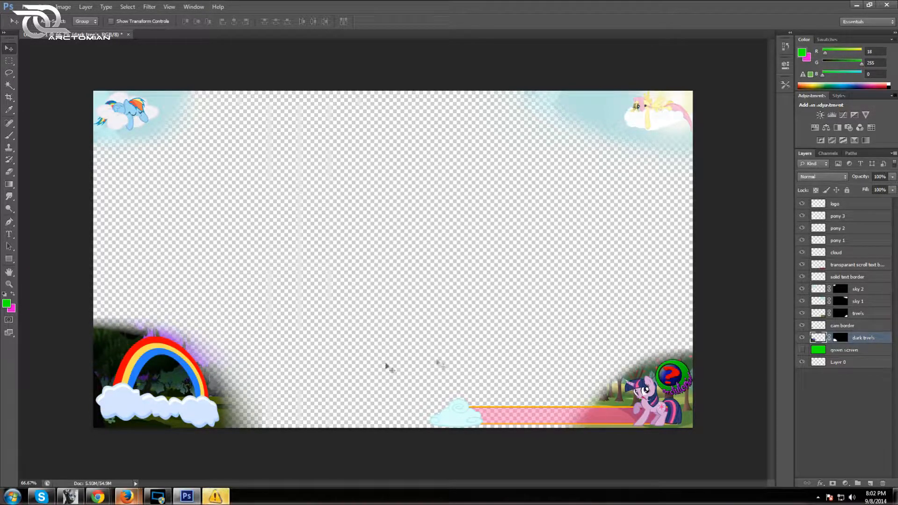
Step: Show the green screen layer, try a gradient on the dark tree's picture itself, and undo it
left_click(803, 351)
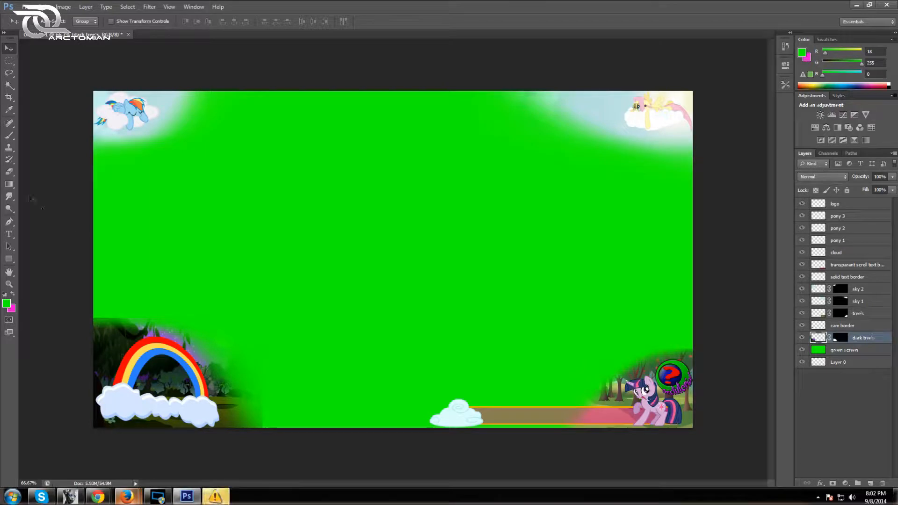
left_click(9, 184)
left_click_drag(237, 416, 268, 409)
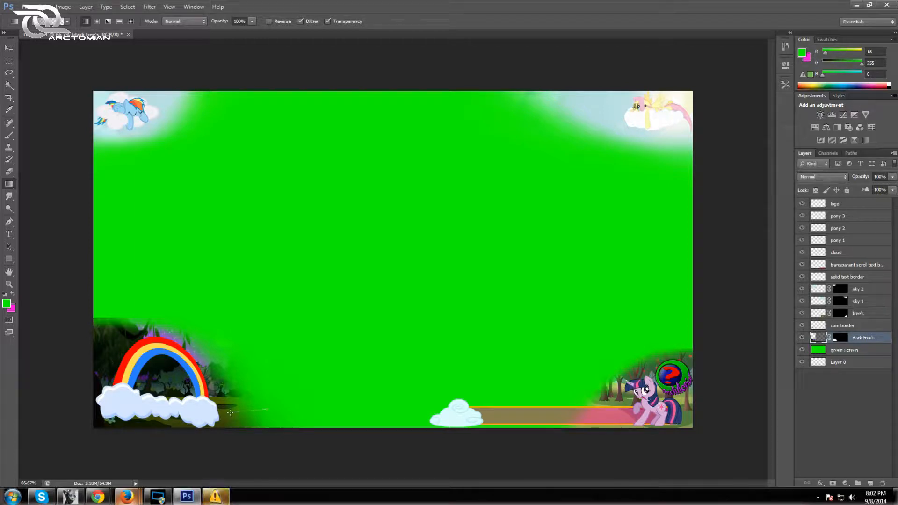
left_click(43, 7)
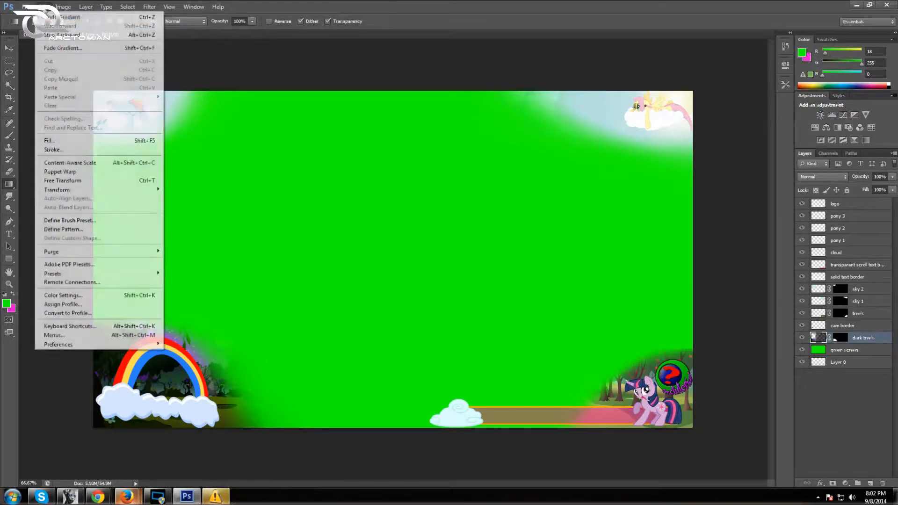
left_click(58, 34)
left_click(44, 7)
left_click(54, 28)
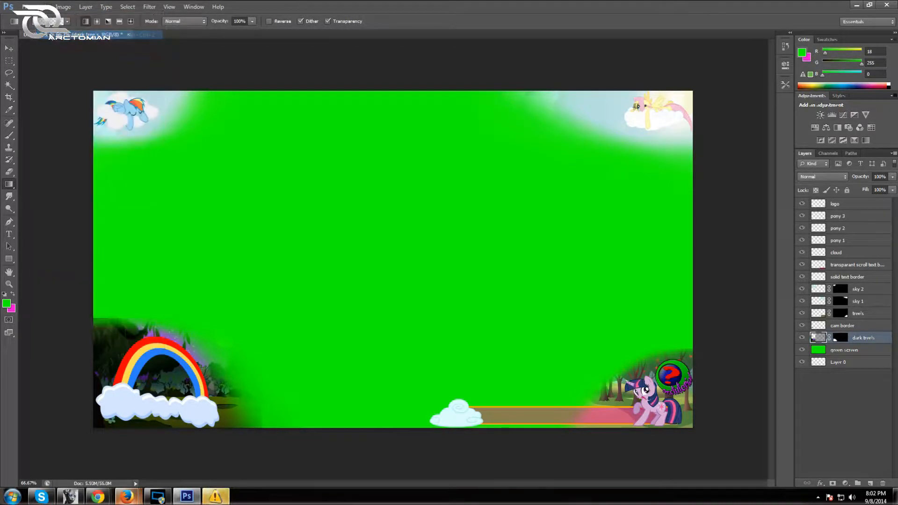
left_click(44, 7)
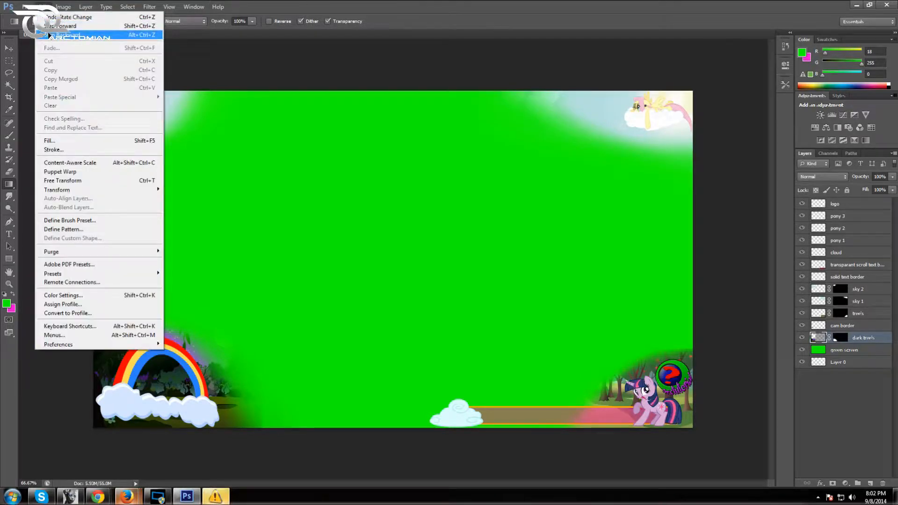
left_click(52, 34)
Step: Fade the forest's inner edge further on the dark tree's layer mask and hide the green screen layer
left_click(840, 336)
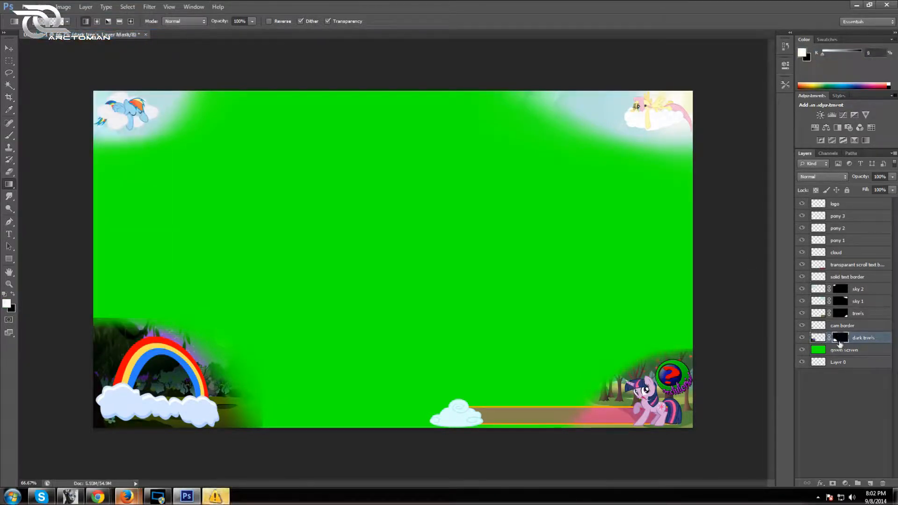
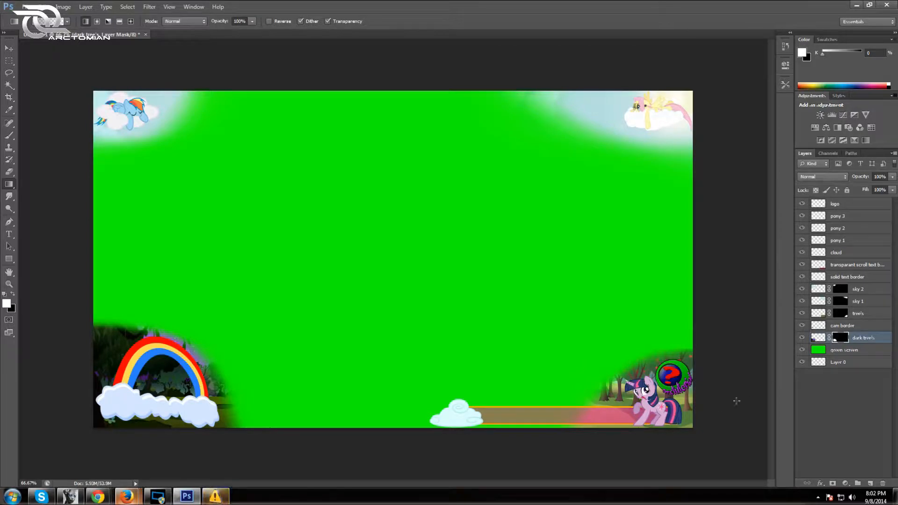
left_click(802, 350)
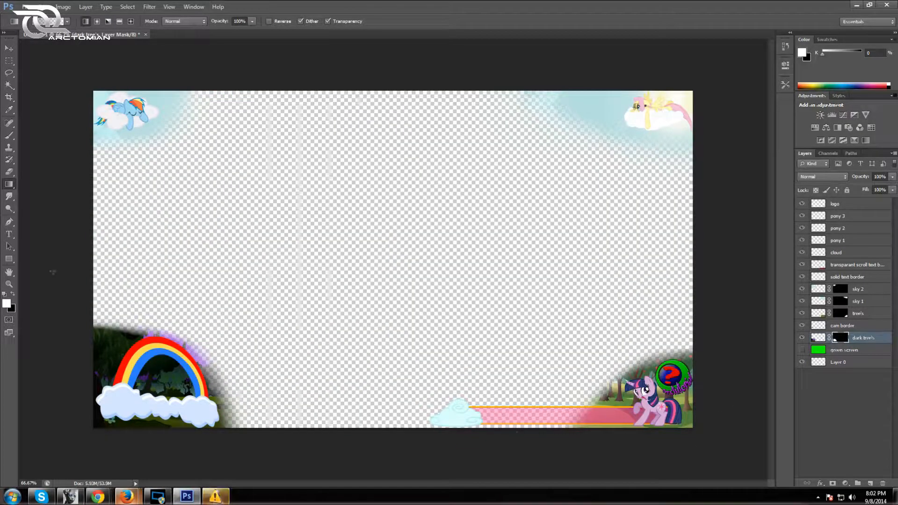
Step: Select the area under the rainbow arch with the Elliptical Marquee, clear it from the dark tree's mask, and deselect
left_click(10, 61)
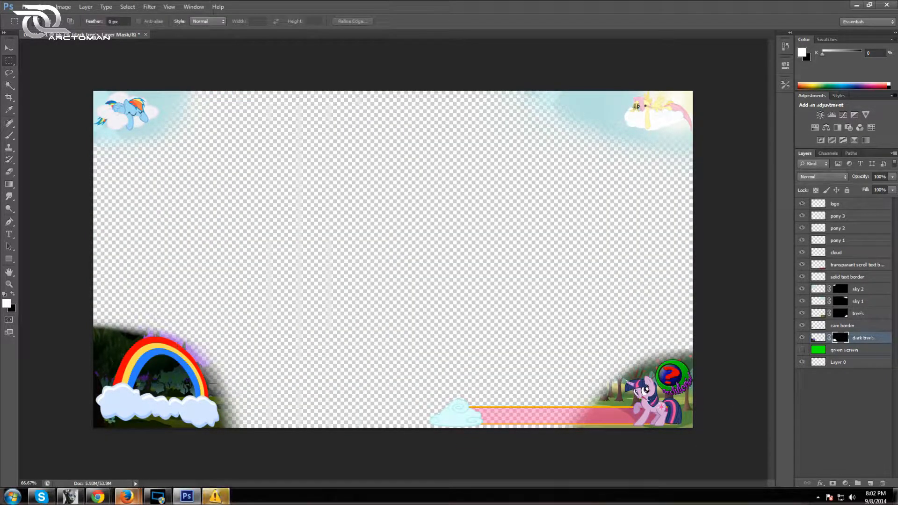
left_click_drag(201, 407, 127, 357)
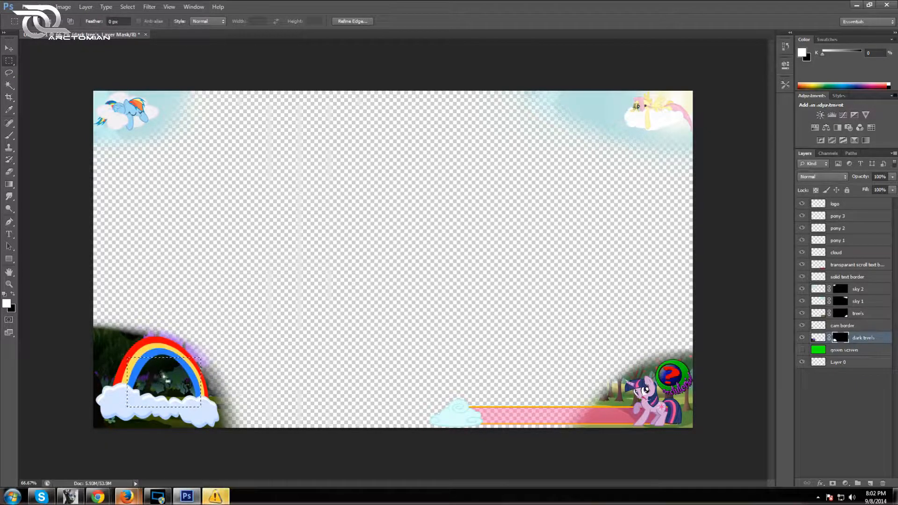
left_click(9, 62)
left_click(40, 68)
left_click(197, 412)
left_click_drag(205, 416, 125, 348)
left_click_drag(173, 373, 178, 376)
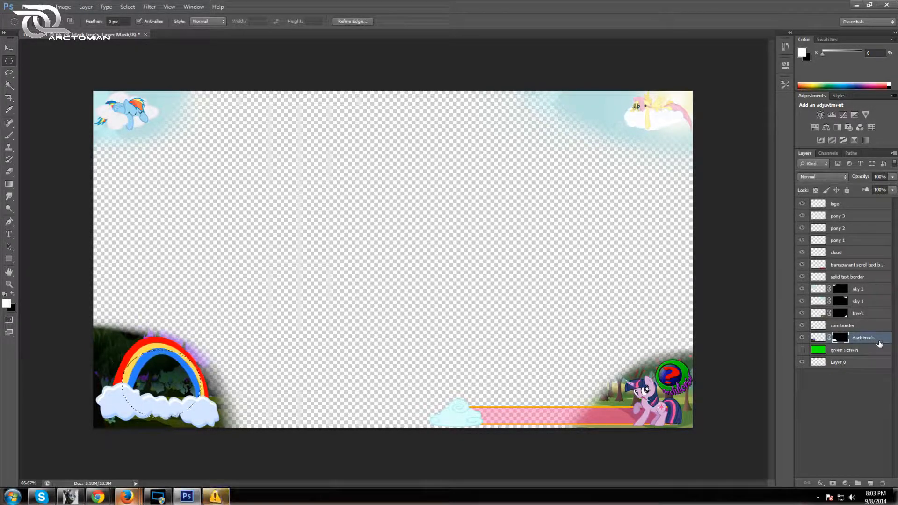
key("Delete")
left_click(288, 311)
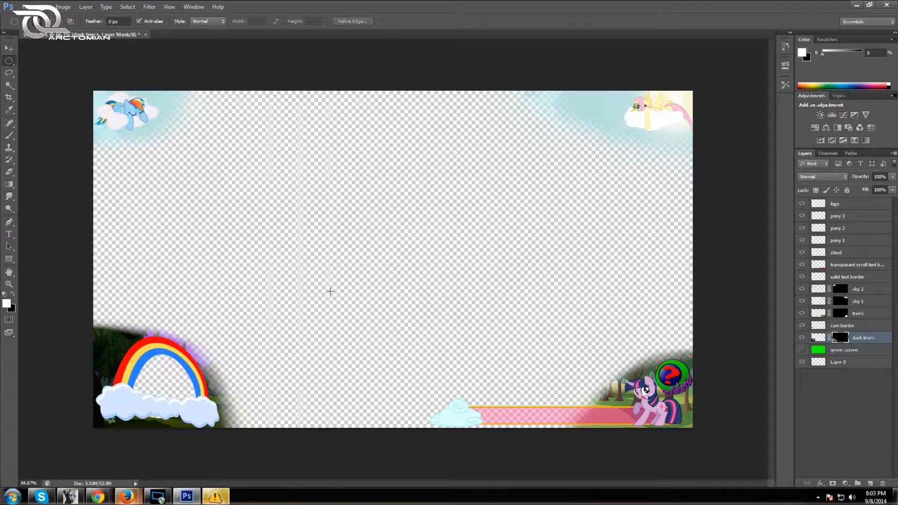
Step: Try lower opacities for the dark tree's layer in its blending options, then restore 100% and accept
right_click(876, 341)
left_click(838, 19)
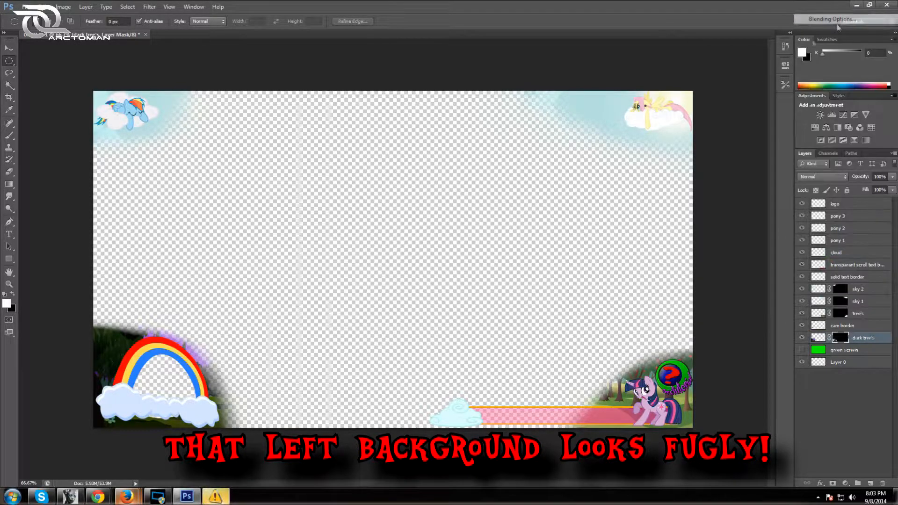
left_click_drag(754, 185, 729, 187)
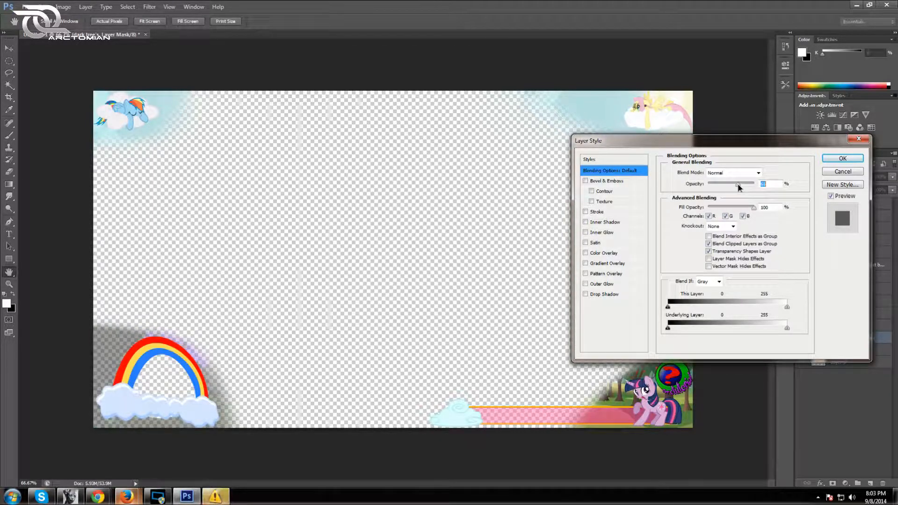
left_click_drag(739, 188, 749, 188)
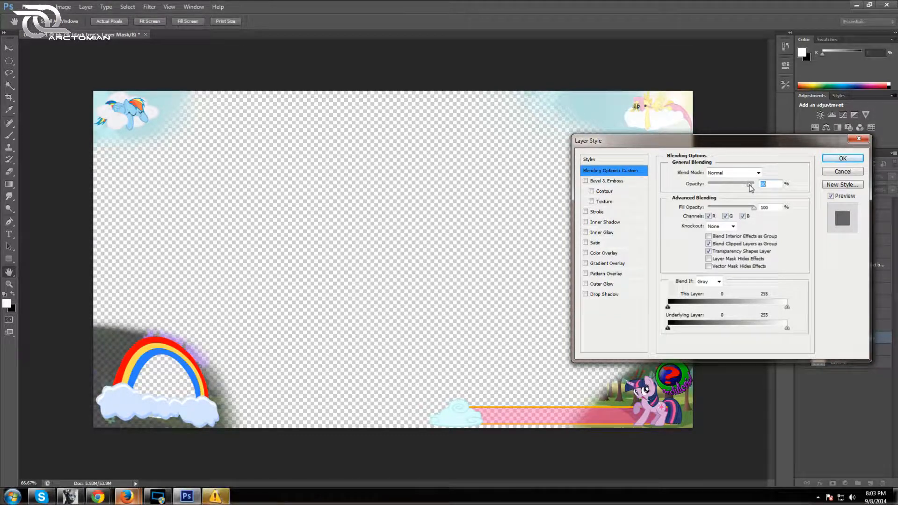
left_click_drag(750, 188, 761, 187)
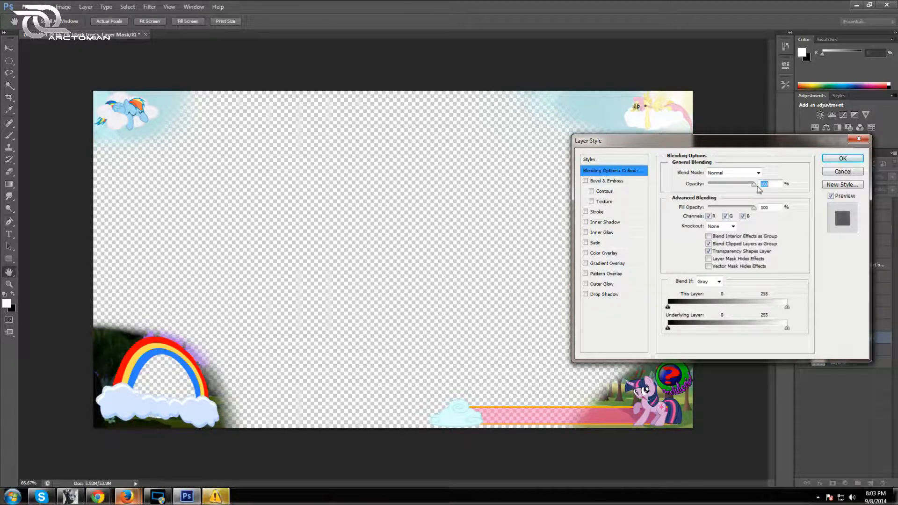
left_click(842, 159)
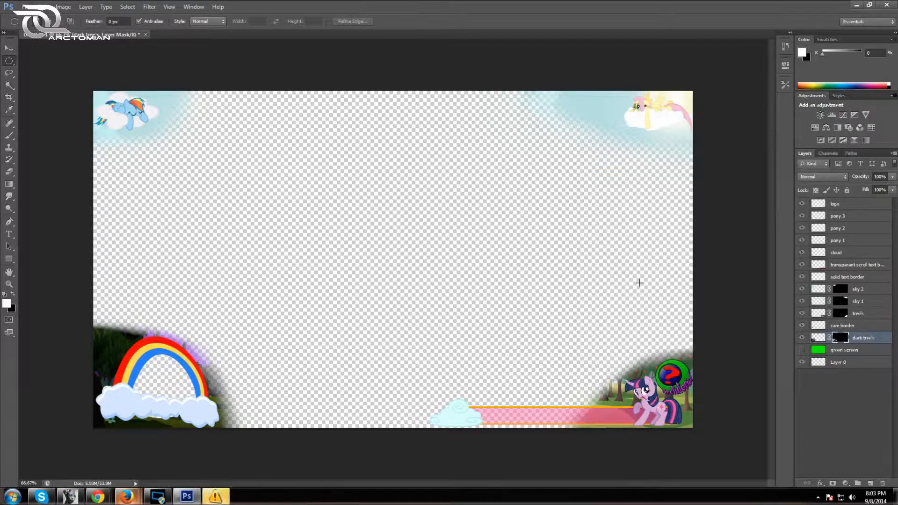
left_click(8, 234)
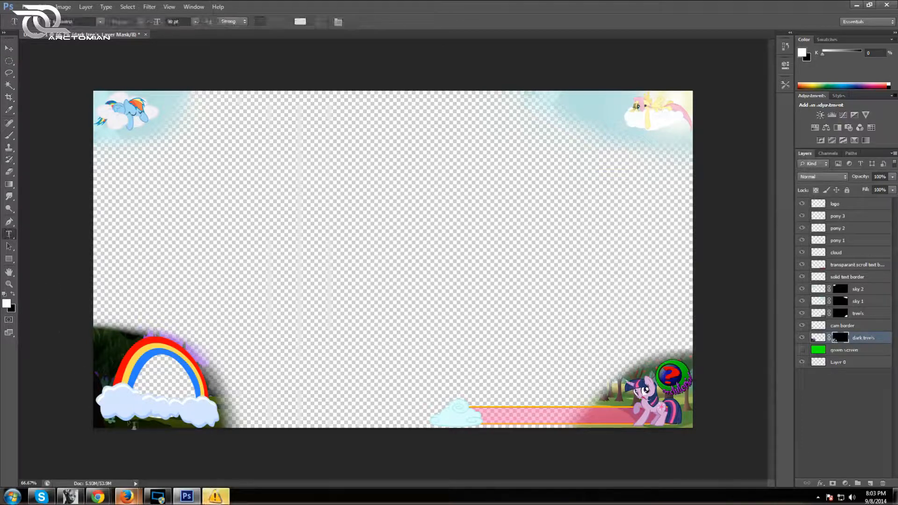
left_click(112, 414)
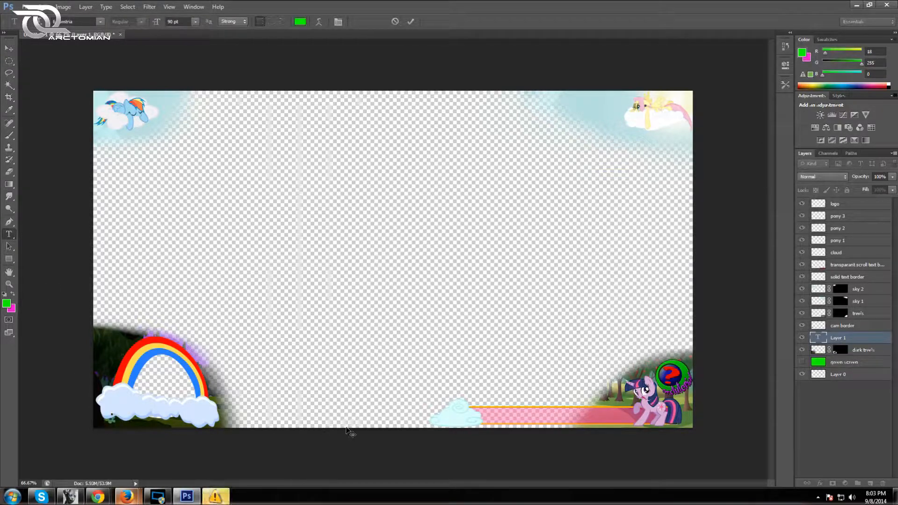
type("Arc")
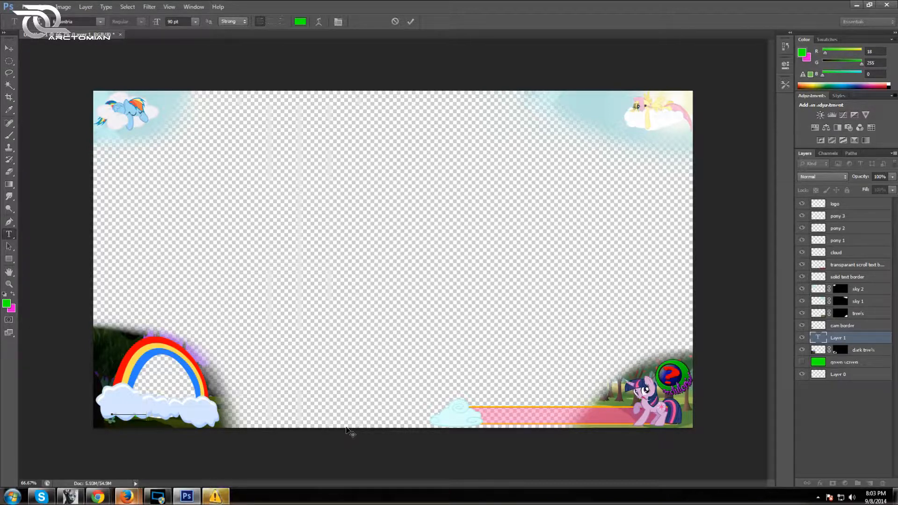
key("BackSpace")
key("BackSpace")
key("BackSpace")
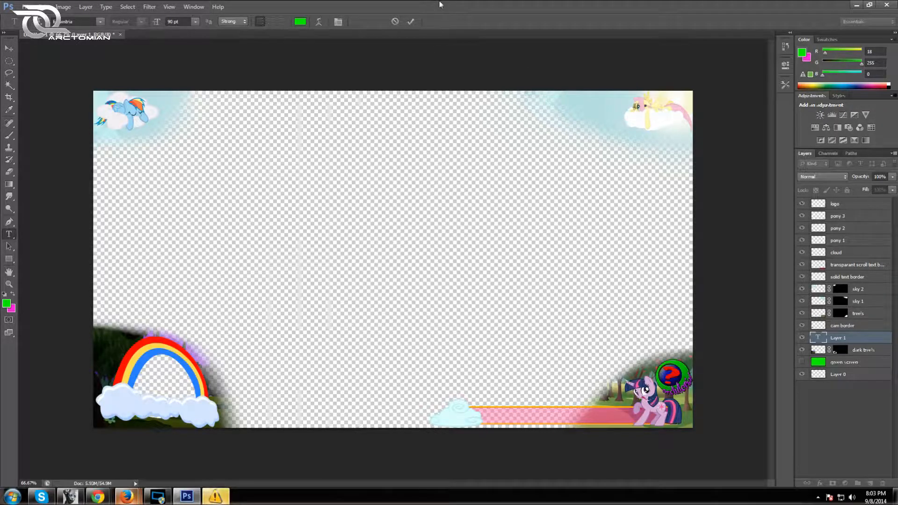
left_click(409, 21)
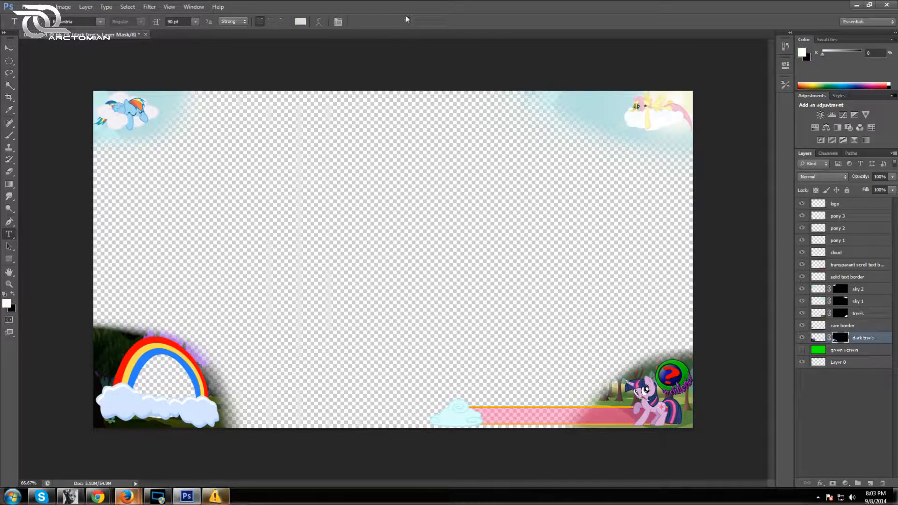
Step: Add the text "Arctutorial" on the cloud under the rainbow, on a new text layer directly above pony 3
left_click(845, 214)
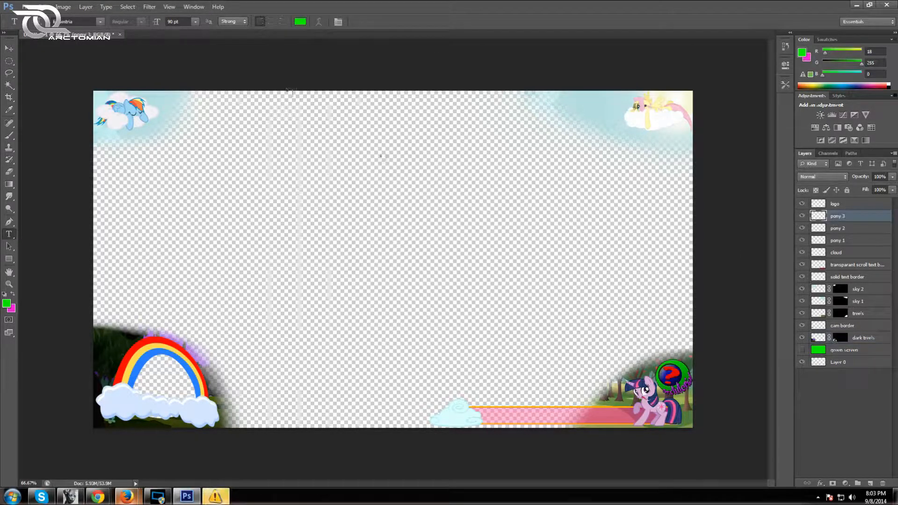
left_click(115, 407)
type("ARC")
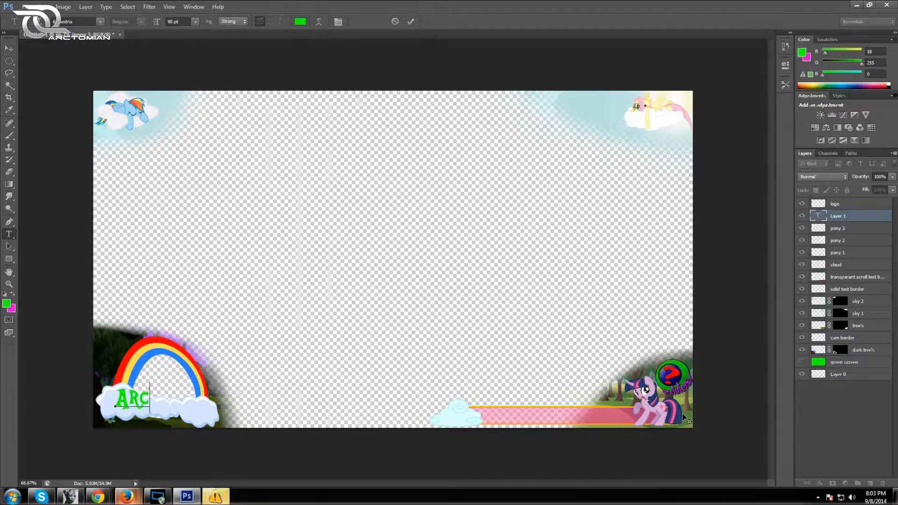
type("TUT")
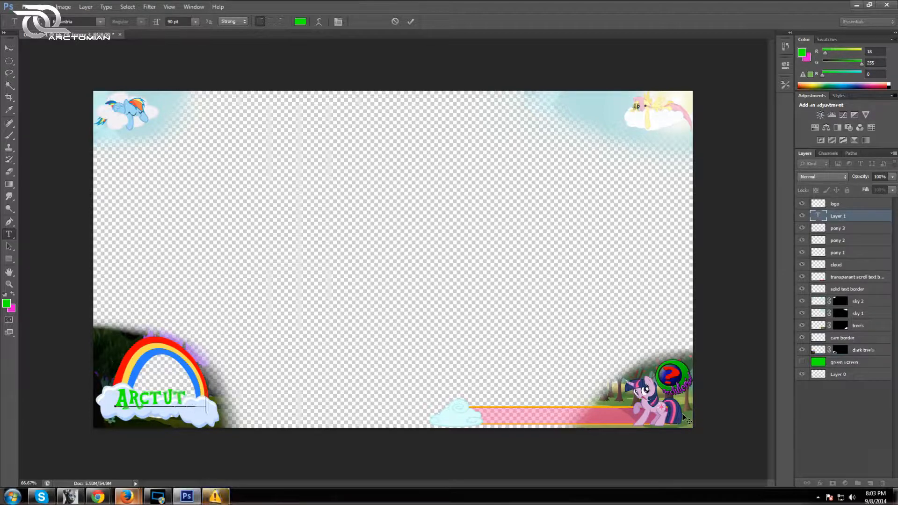
type("ORIAL")
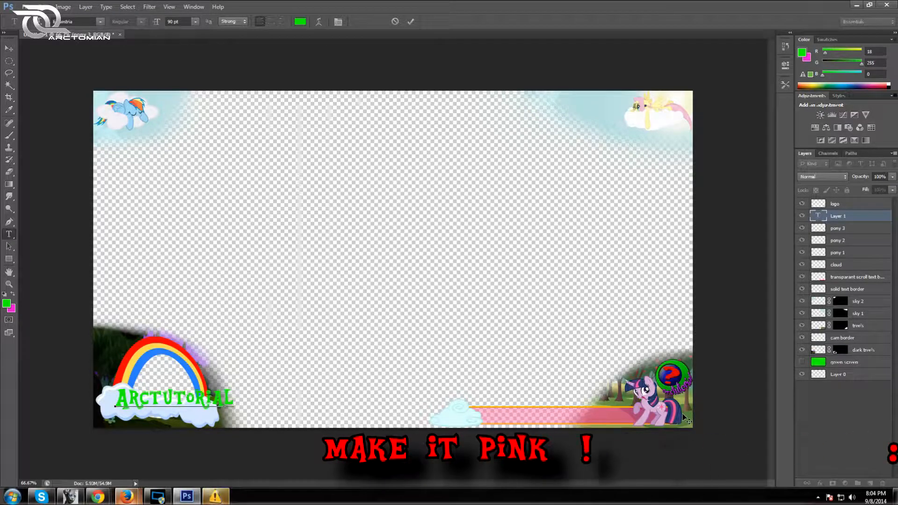
Step: Recolor the whole Arctutorial text to bright pink, #ff00ea
key("ctrl+a")
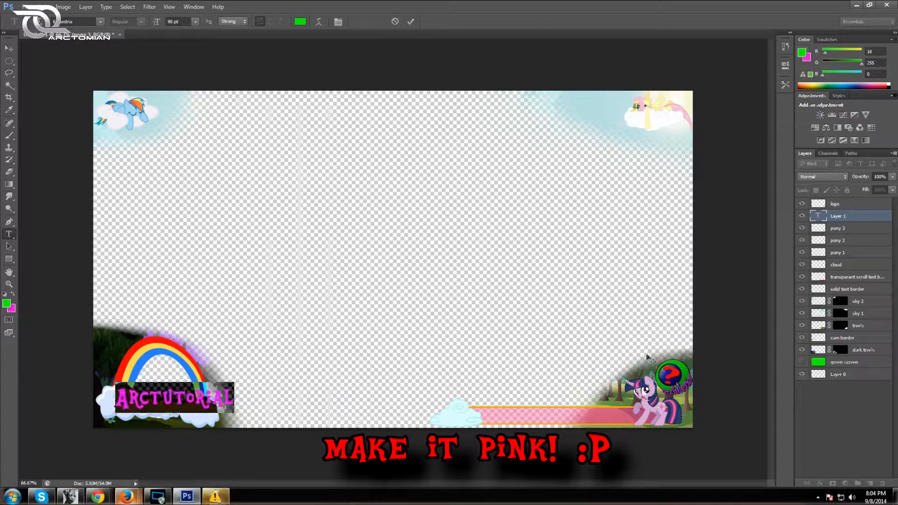
left_click(300, 22)
left_click(722, 165)
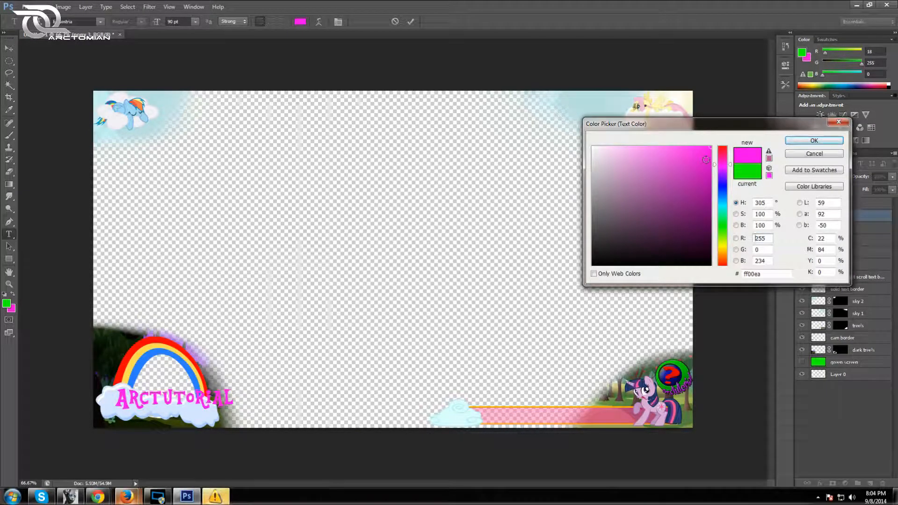
left_click(815, 141)
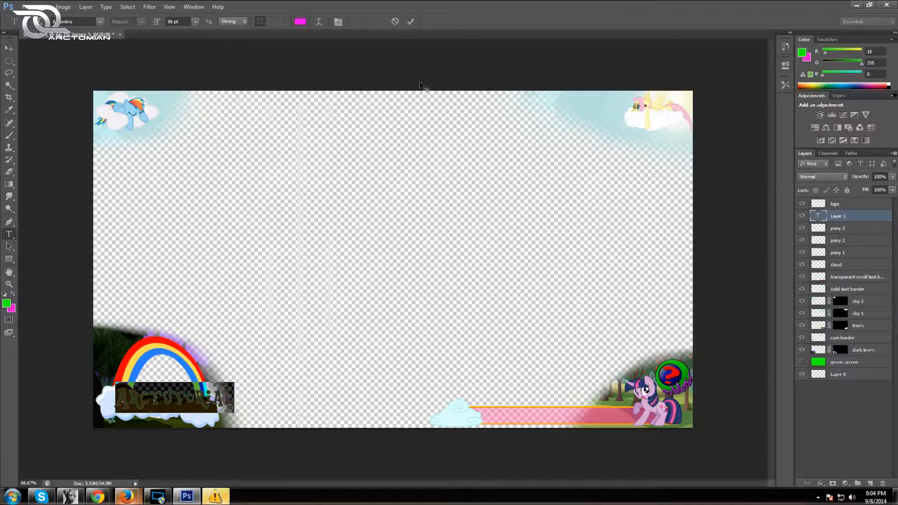
Step: Warp the Arctutorial text with the Rise style and a negative horizontal bend so it slopes downward
left_click(319, 21)
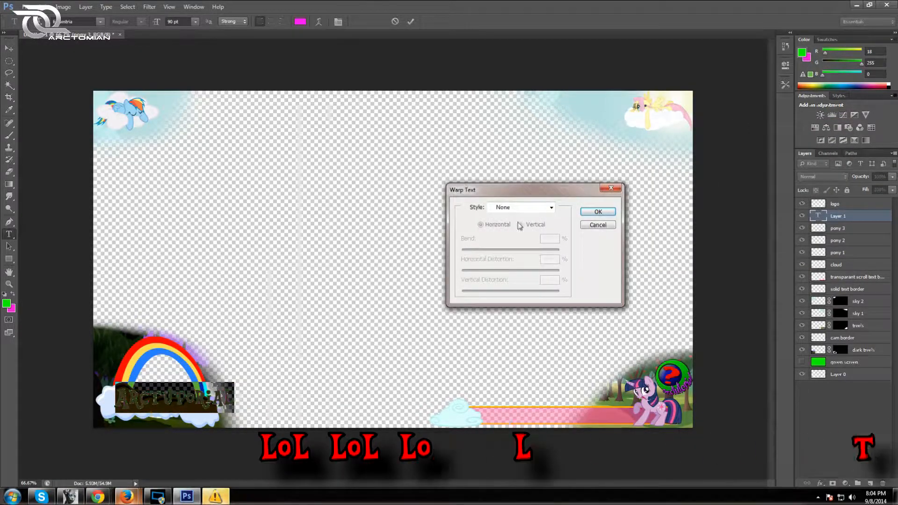
left_click(551, 207)
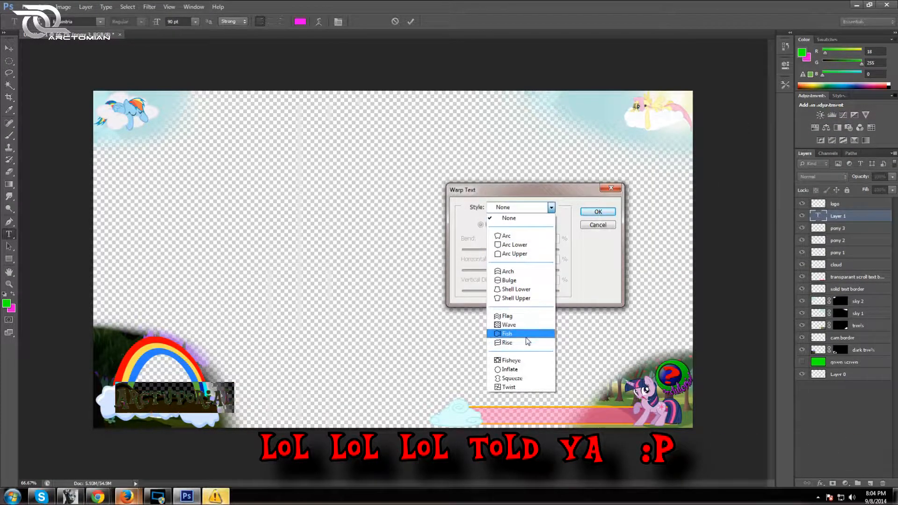
left_click(515, 343)
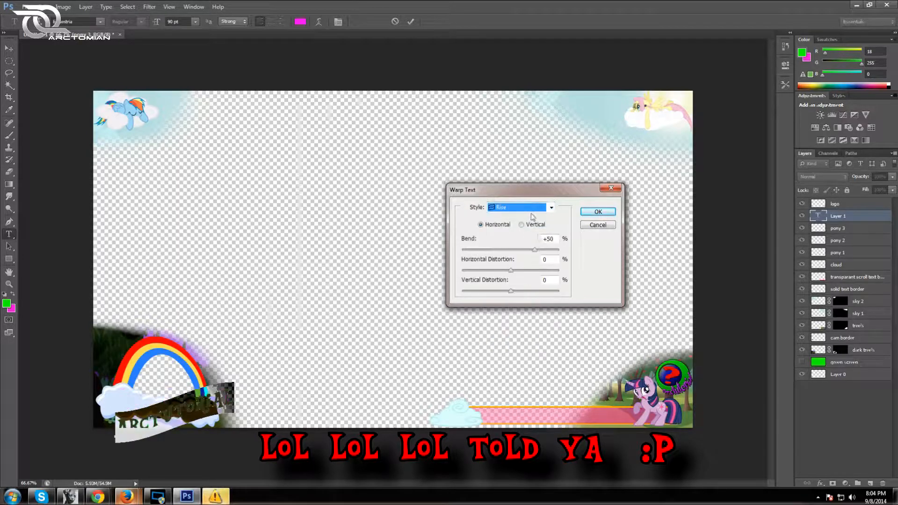
left_click(534, 251)
left_click_drag(535, 251, 496, 248)
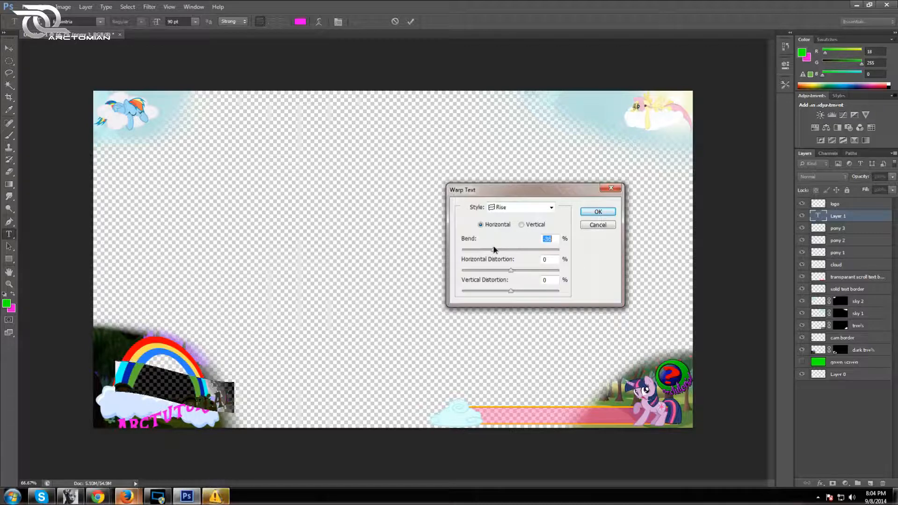
left_click(599, 212)
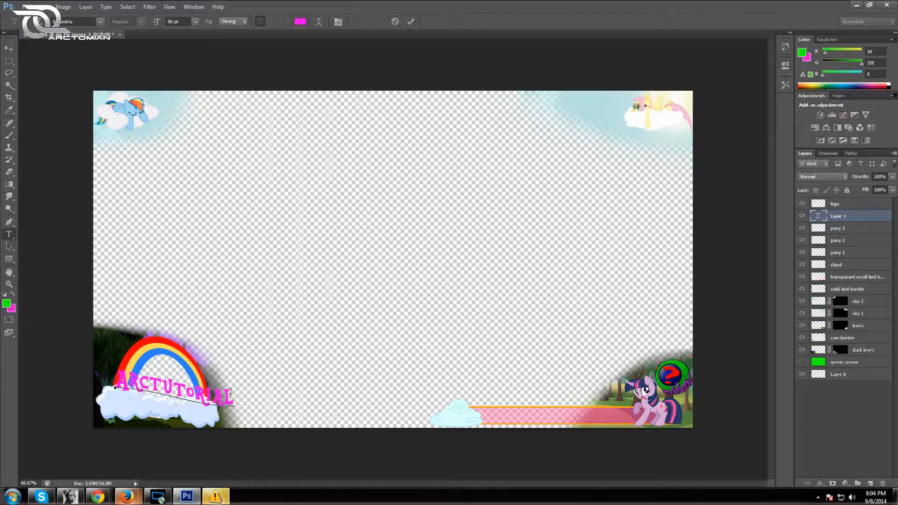
Step: Move the warped Arctutorial text onto the rainbow's cloud and set its font size to 88 pt
left_click_drag(276, 392, 265, 411)
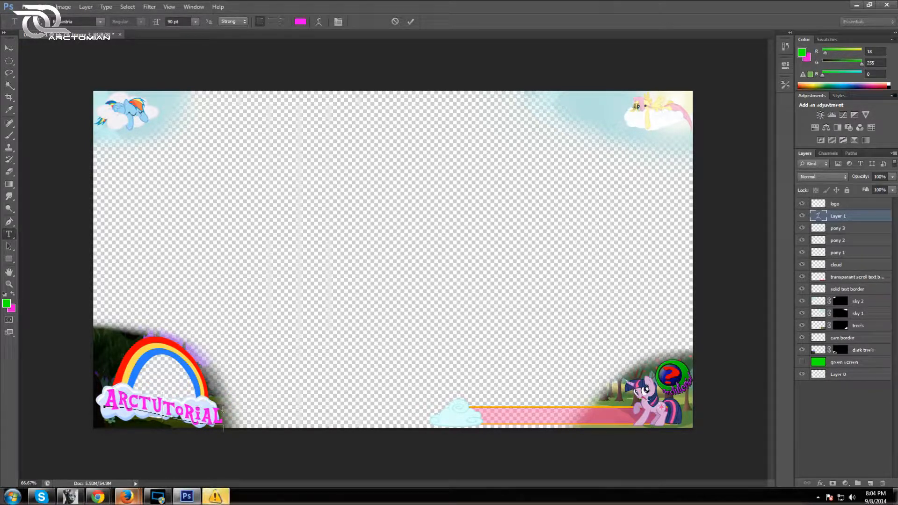
left_click_drag(223, 409, 83, 400)
left_click(173, 21)
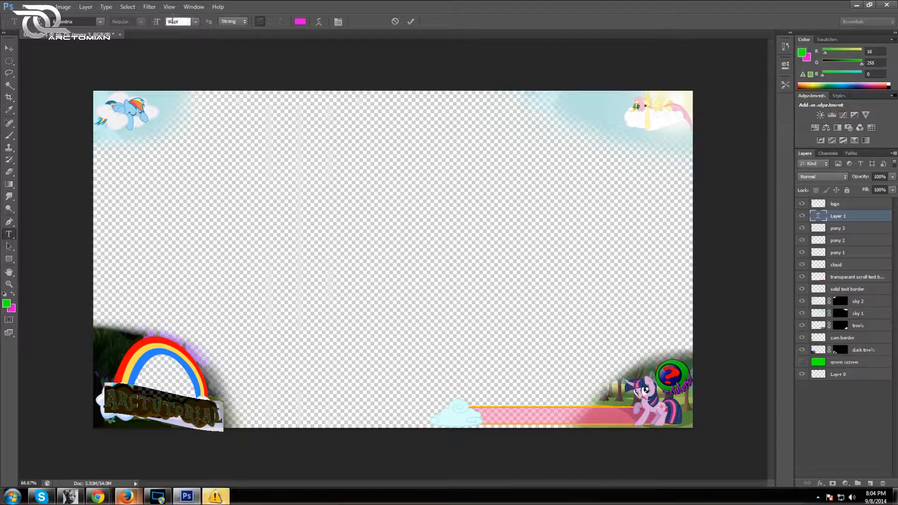
key("Down")
key("Down")
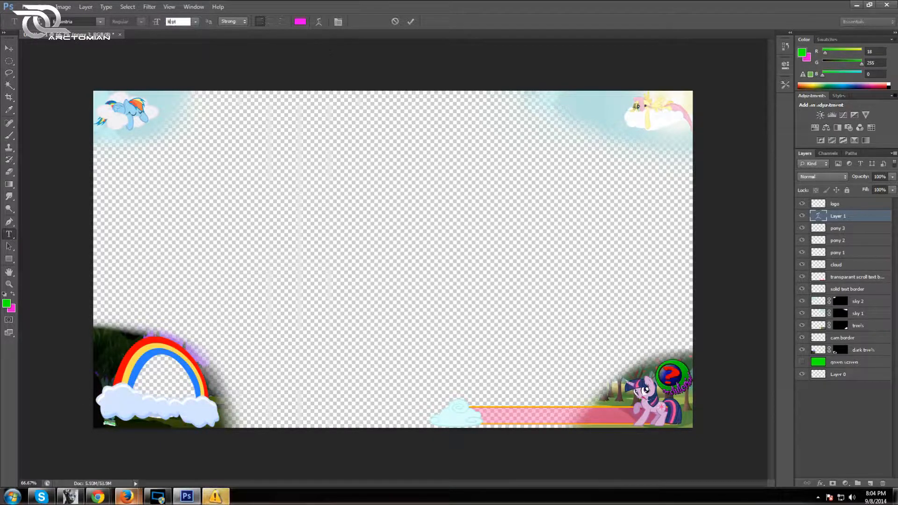
left_click(411, 21)
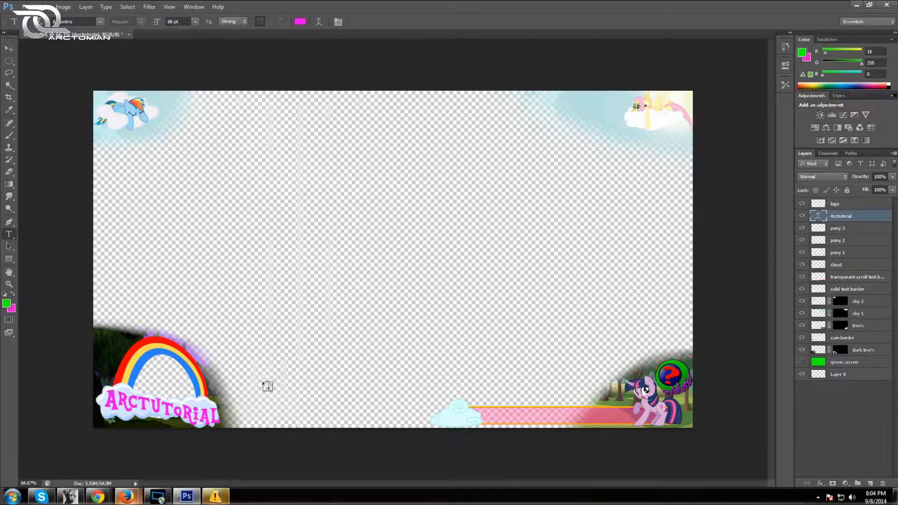
Step: Reduce the Arctutorial text's font size to 86 pt and commit the edit
left_click(9, 48)
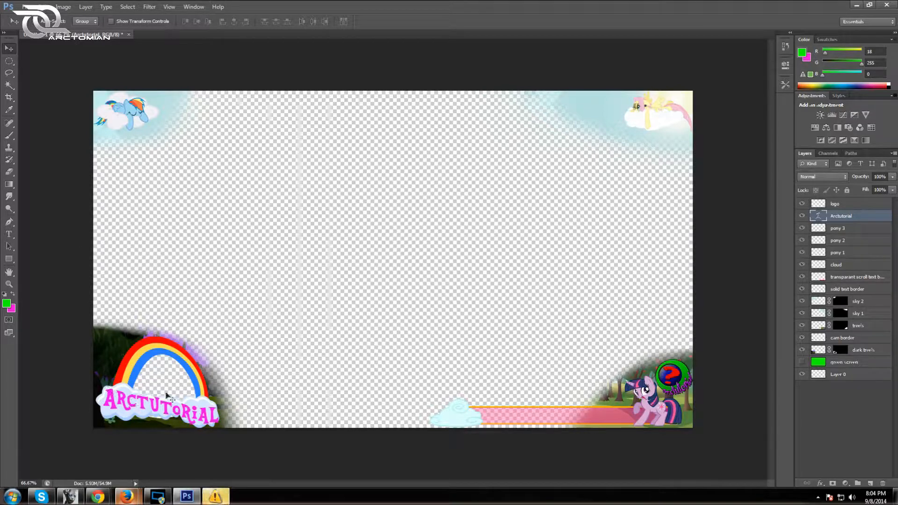
left_click(9, 234)
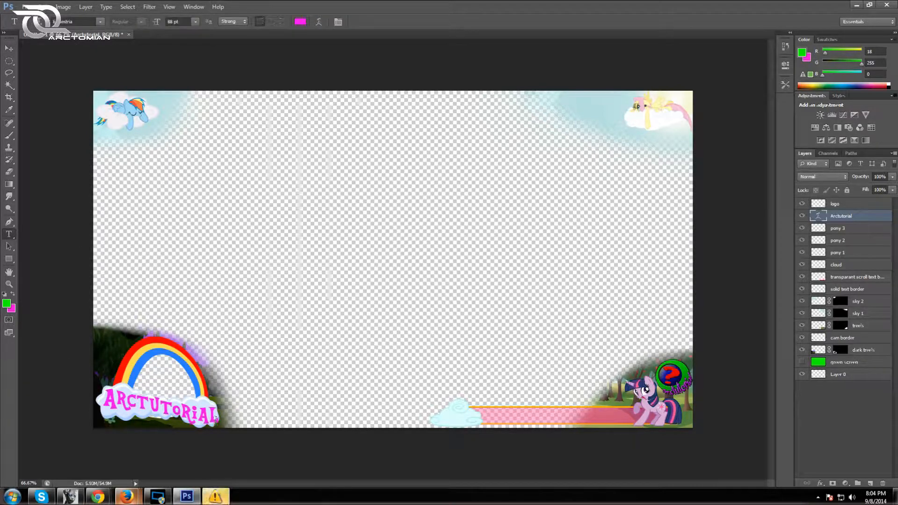
double_click(215, 420)
left_click(169, 21)
type("86")
key("Return")
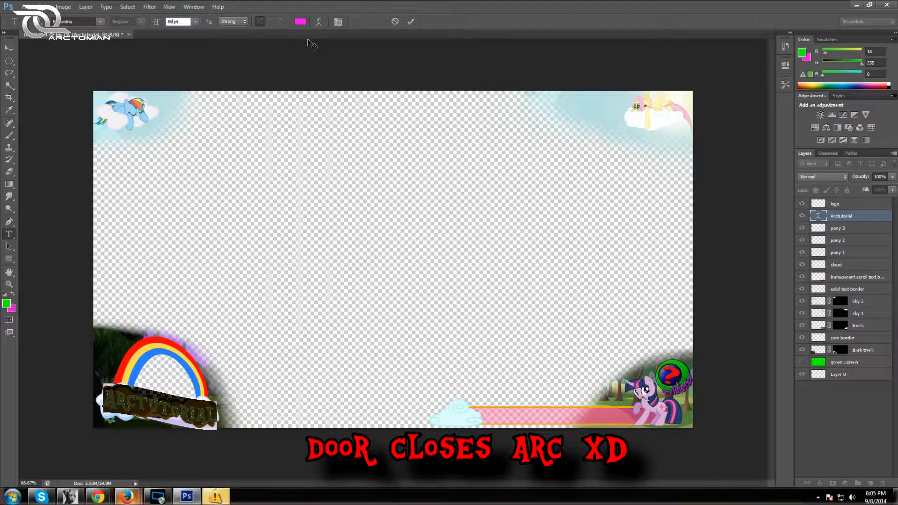
left_click(410, 21)
left_click(8, 50)
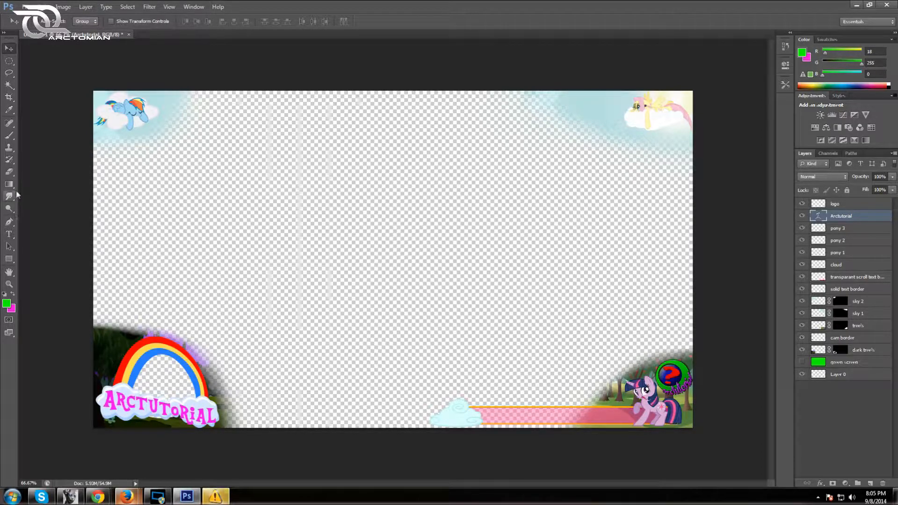
Step: Set the Rise warp's bend on the Arctutorial text to -24% and commit the edit
left_click(9, 234)
double_click(212, 410)
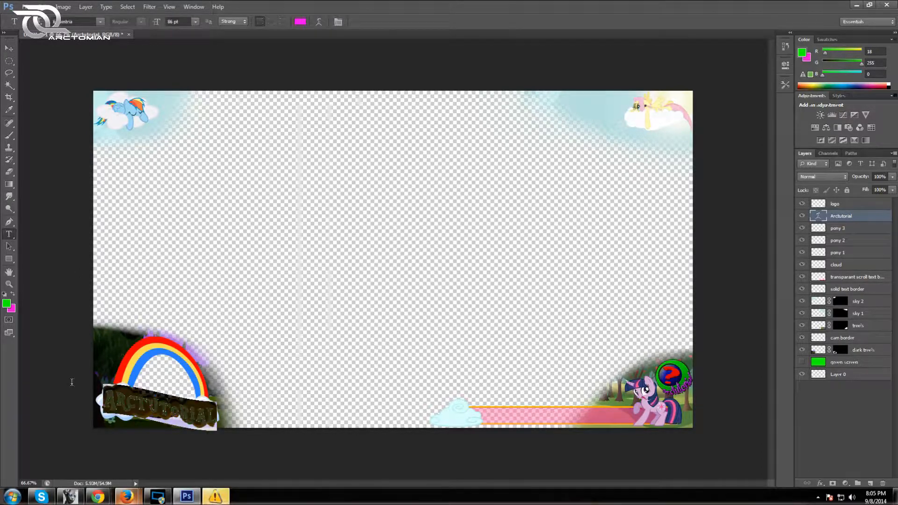
left_click(318, 21)
left_click_drag(496, 249, 498, 248)
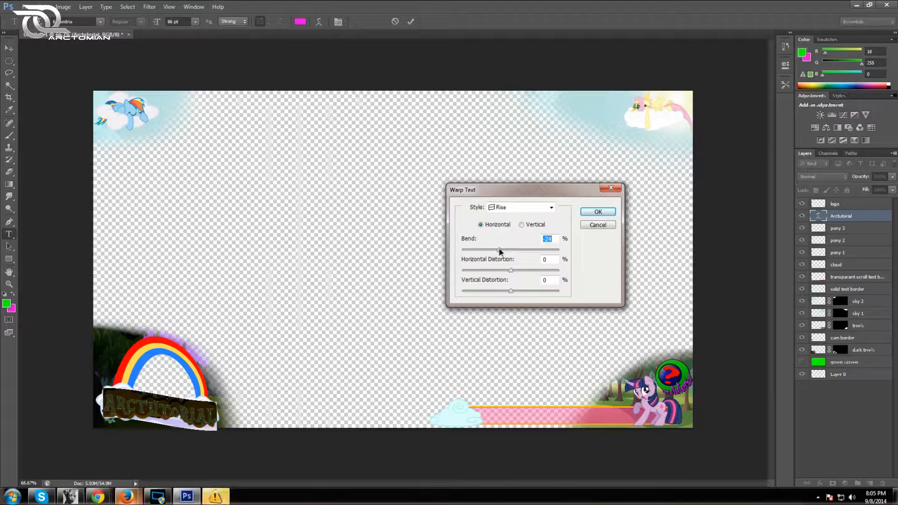
left_click(598, 211)
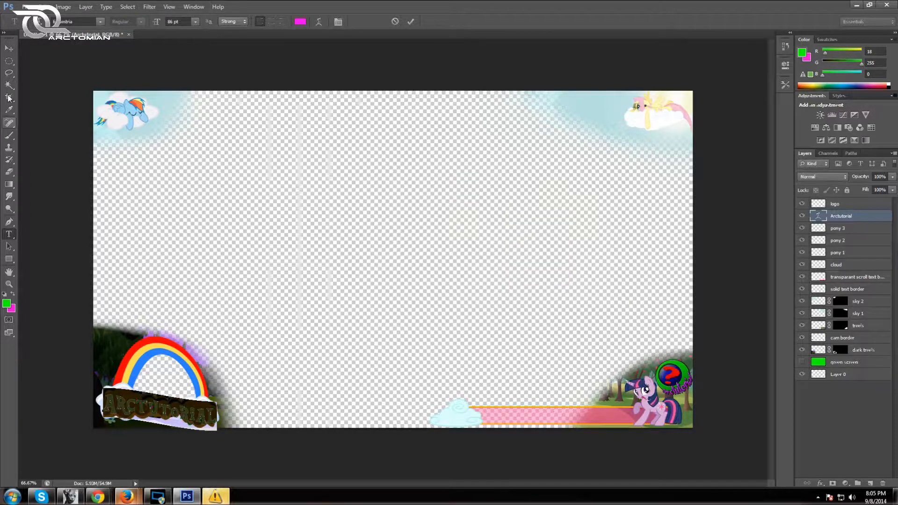
left_click(410, 22)
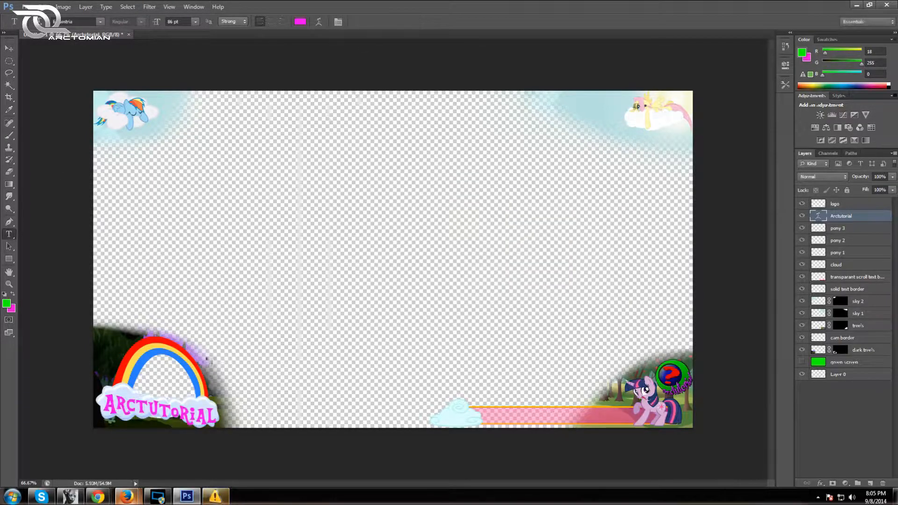
left_click(9, 49)
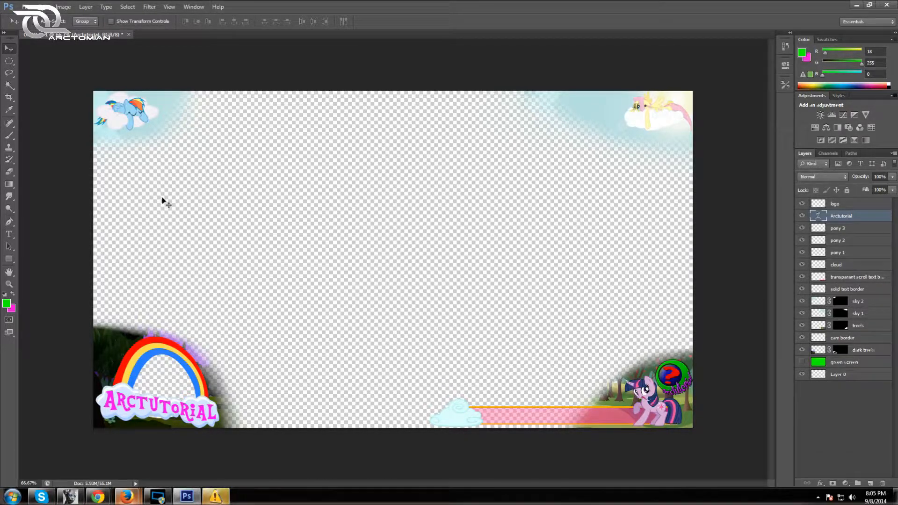
Step: Switch to Firefox, search Google Images for "pony .png" and look through the results for another pony picture
mouse_move(128, 498)
left_click(265, 449)
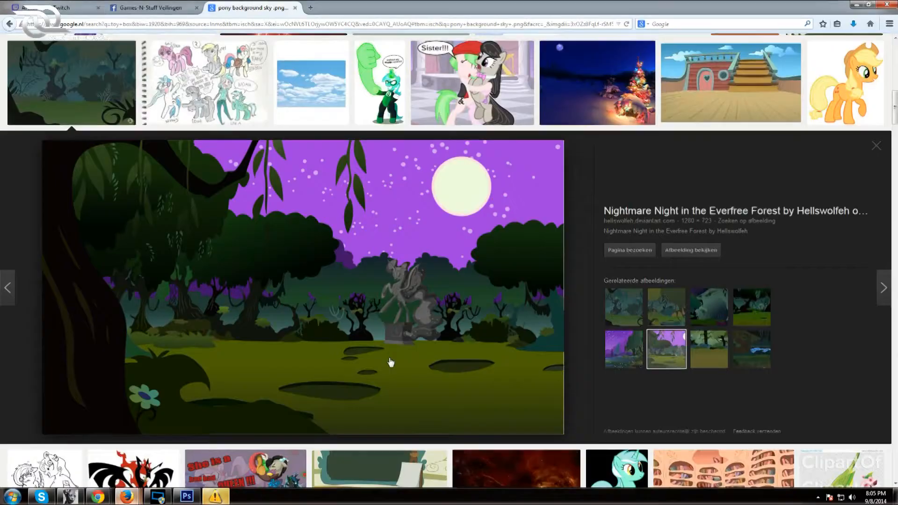
scroll(354, 302, "down", 5)
scroll(354, 302, "down", 2)
scroll(358, 302, "up", 15)
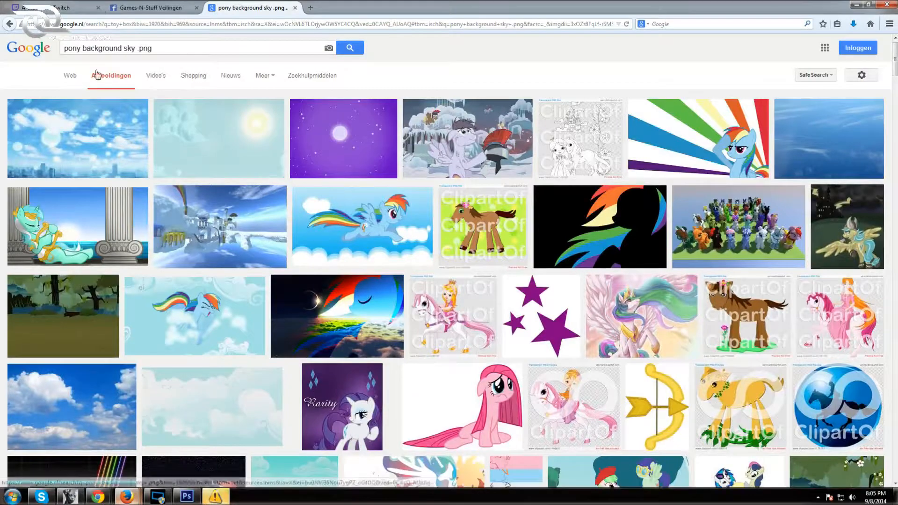
left_click_drag(123, 48, 83, 48)
key("BackSpace")
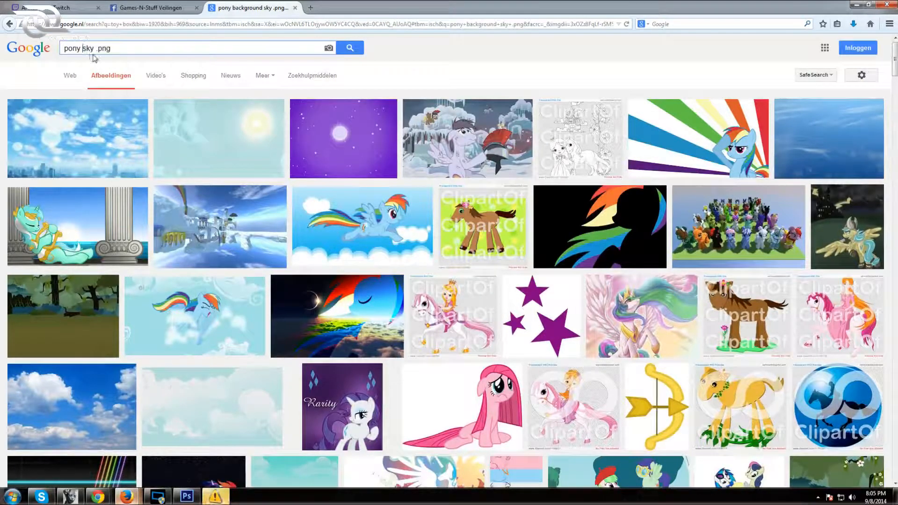
double_click(88, 48)
key("BackSpace")
key("Return")
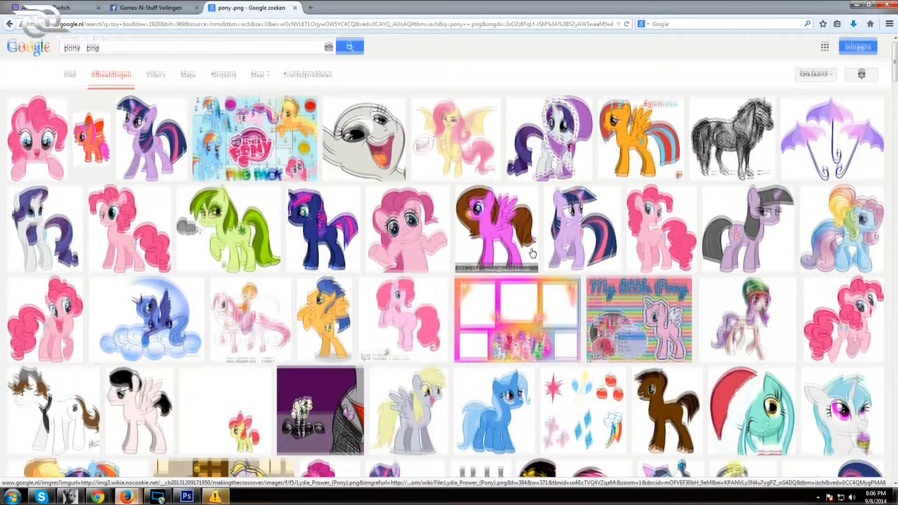
scroll(532, 253, "down", 2)
scroll(511, 261, "down", 3)
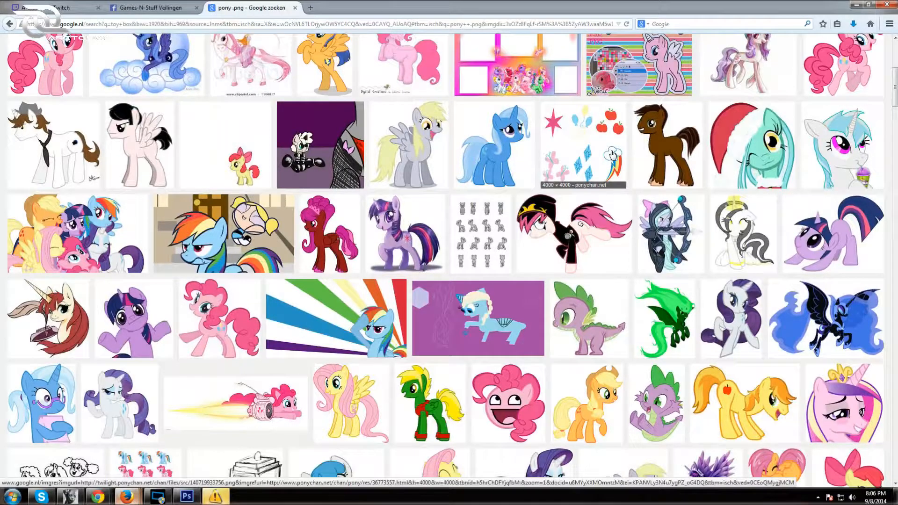
Step: Preview the pink jet-engine pony picture in the image results and compare it with the overlay in Photoshop
scroll(612, 155, "down", 3)
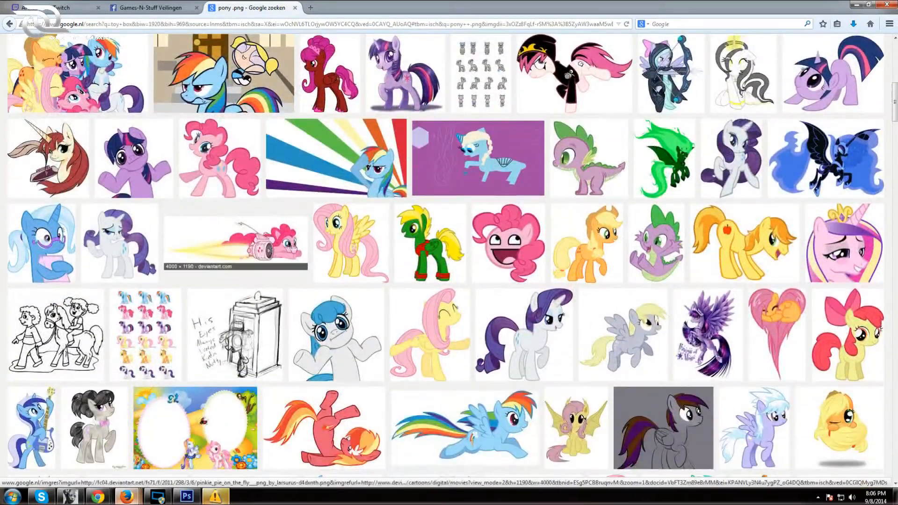
left_click(287, 245)
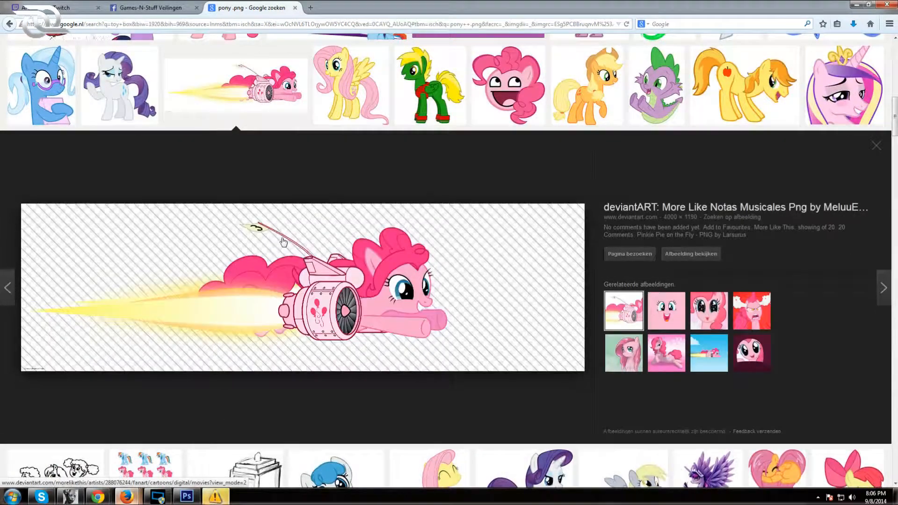
right_click(358, 280)
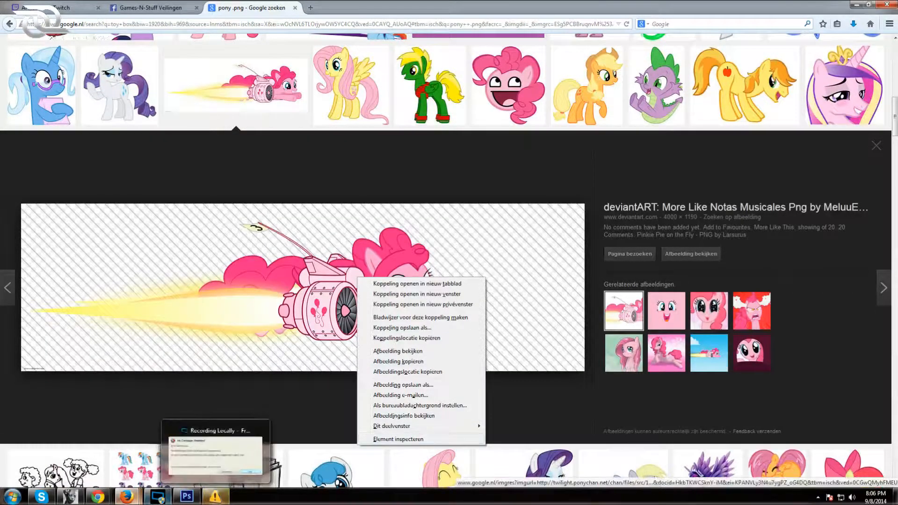
left_click(186, 497)
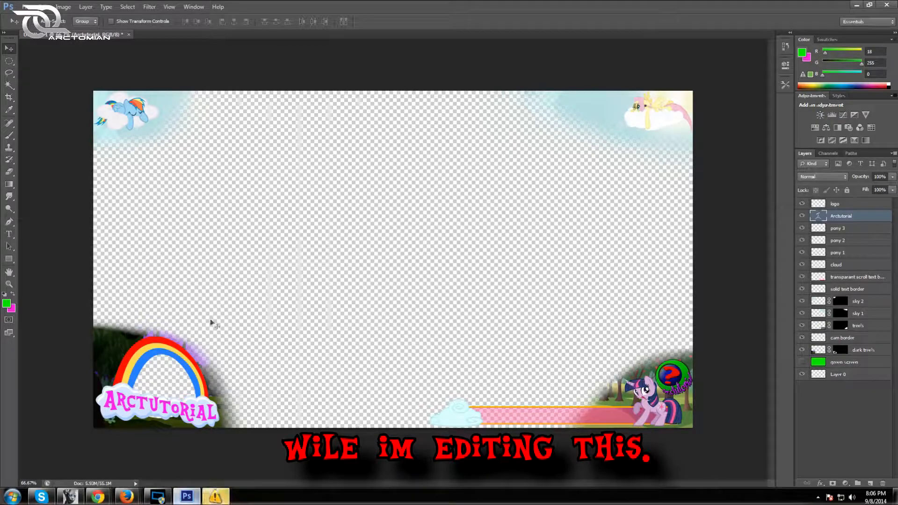
left_click(127, 497)
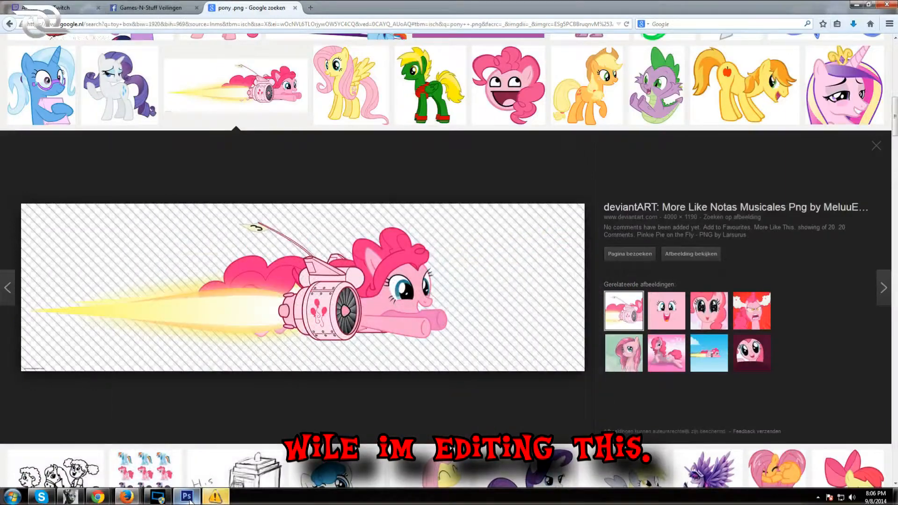
Step: Look through the rest of the "pony .png" image results in Firefox for another picture that suits the overlay
scroll(415, 324, "down", 5)
scroll(414, 323, "down", 10)
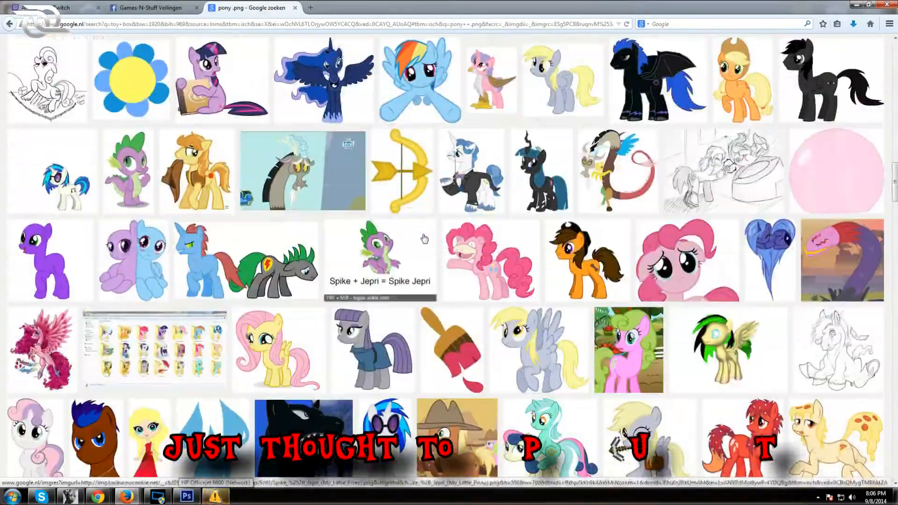
scroll(423, 239, "down", 6)
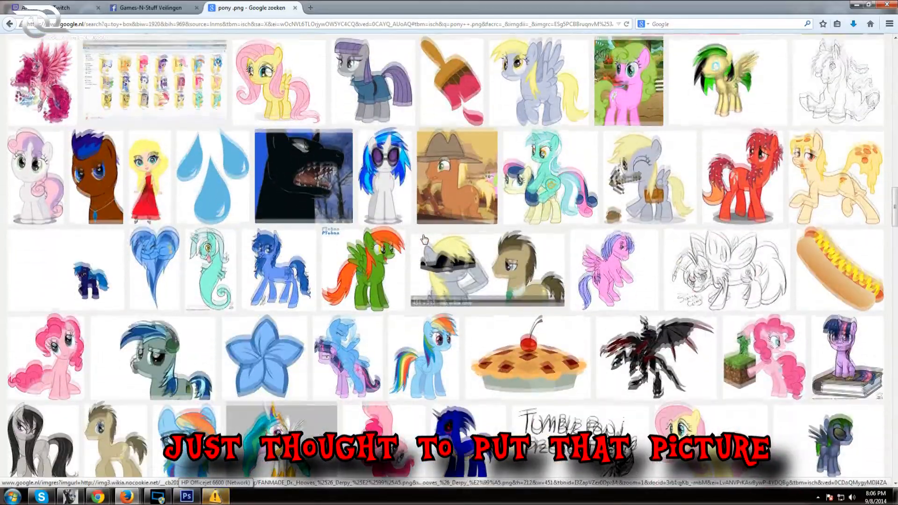
scroll(423, 240, "down", 3)
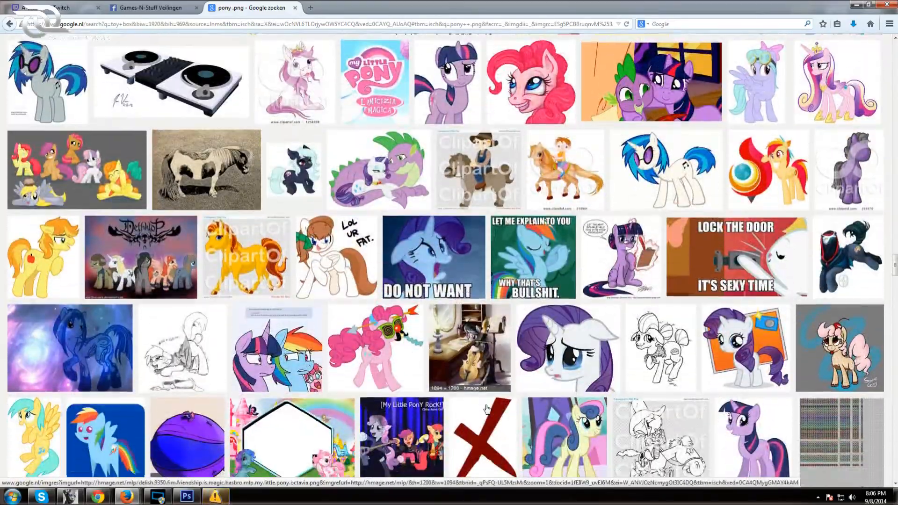
scroll(487, 410, "down", 5)
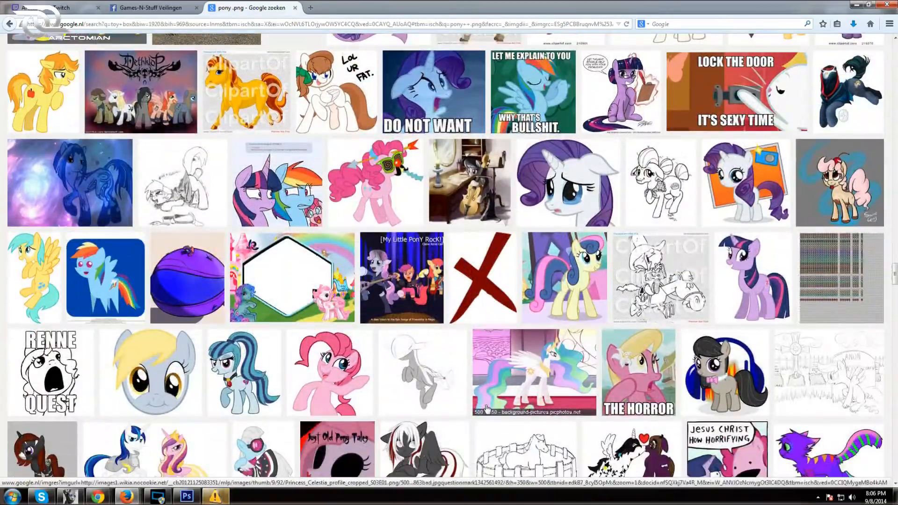
scroll(487, 410, "down", 4)
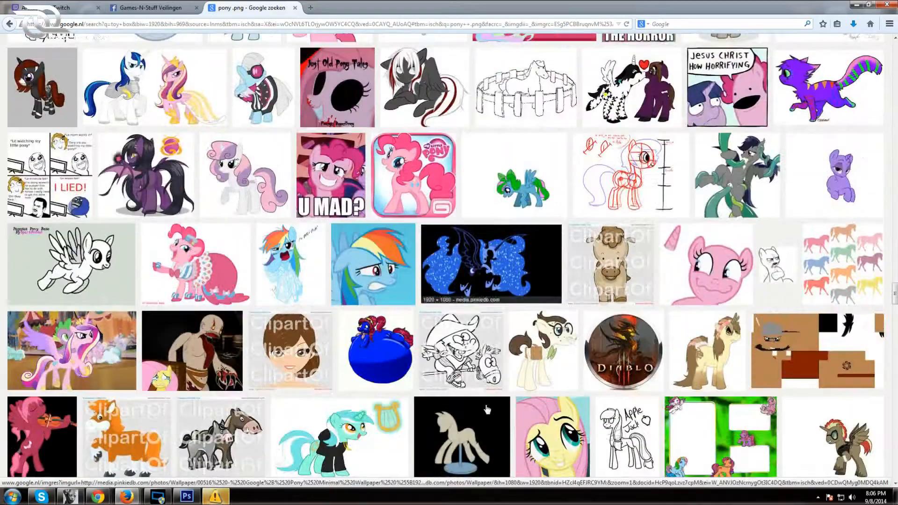
scroll(487, 409, "down", 3)
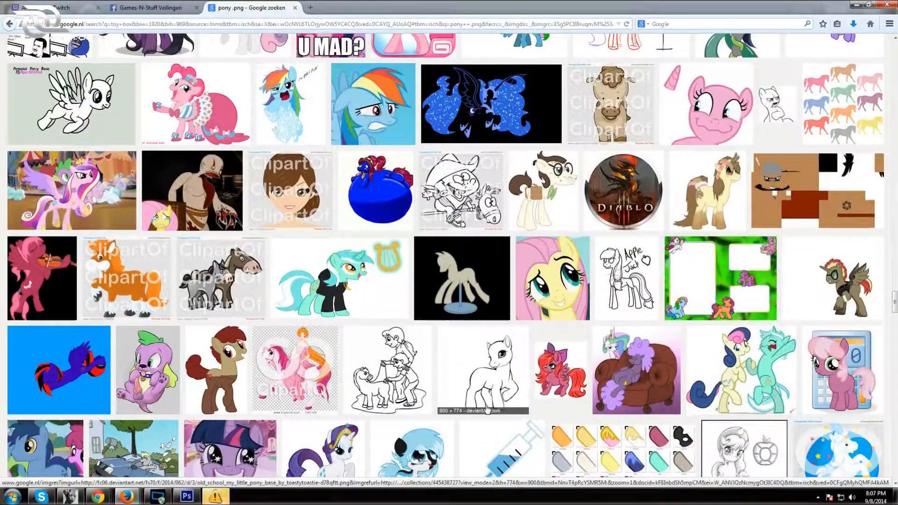
scroll(487, 410, "down", 6)
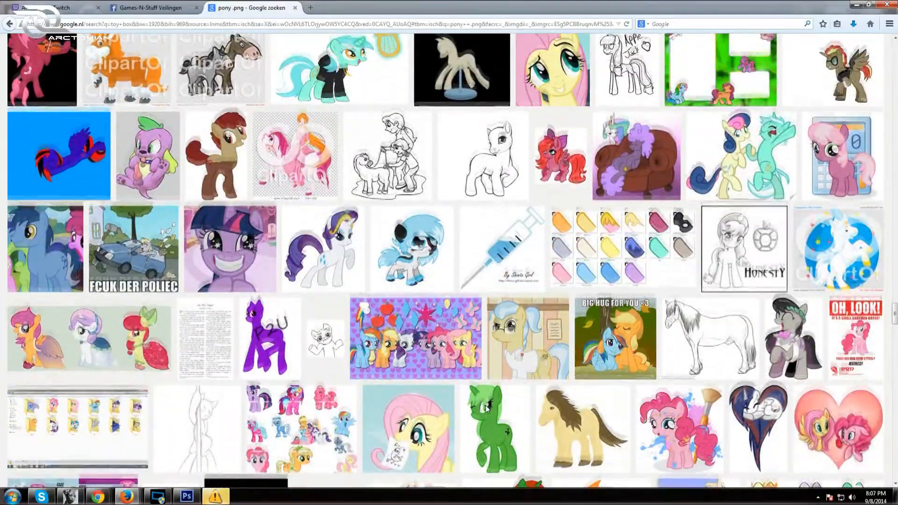
scroll(487, 407, "down", 3)
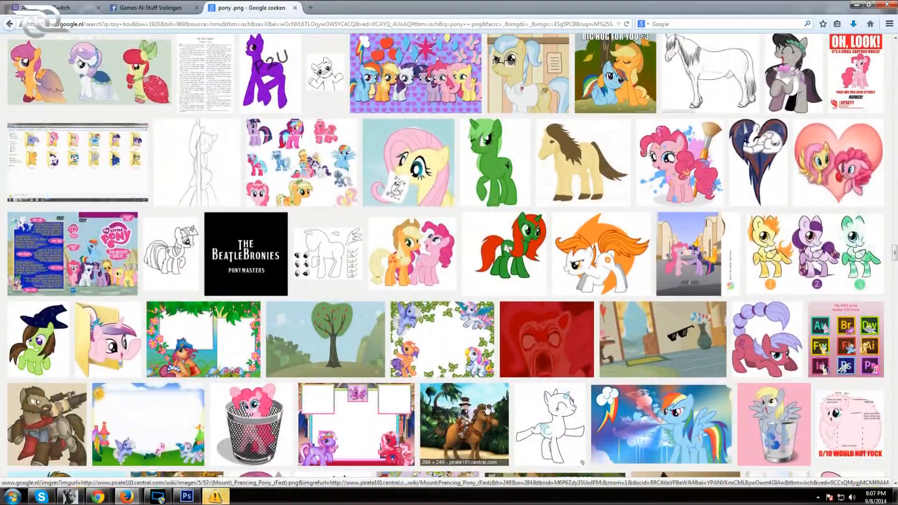
scroll(487, 410, "down", 4)
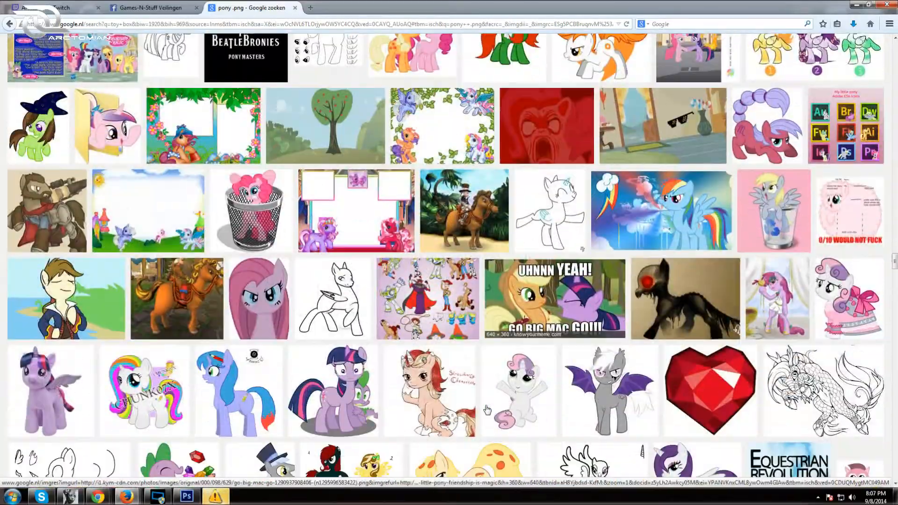
scroll(487, 410, "down", 2)
scroll(487, 410, "down", 9)
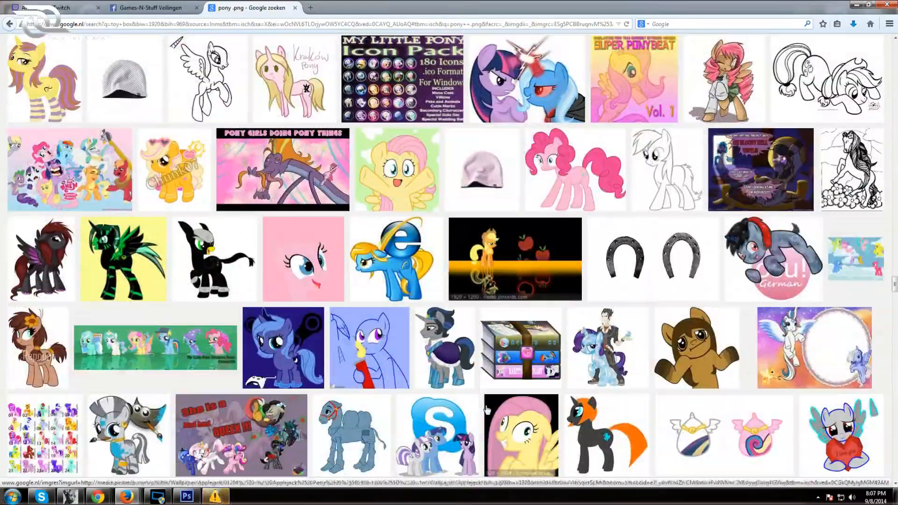
scroll(487, 410, "down", 3)
scroll(487, 410, "down", 3)
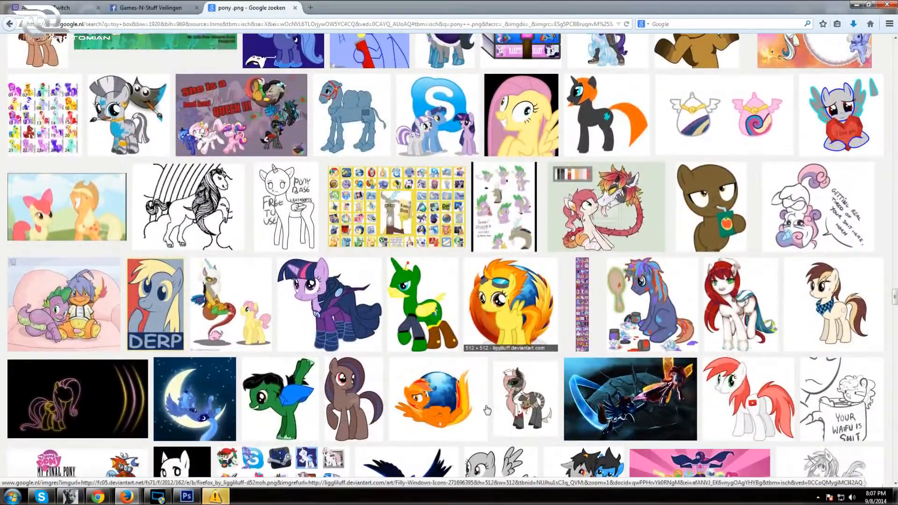
scroll(487, 410, "down", 1)
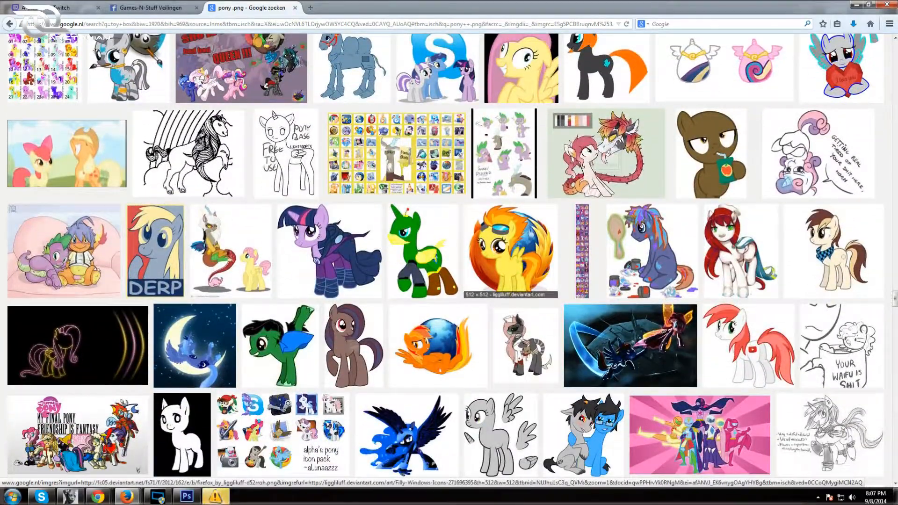
scroll(509, 277, "down", 2)
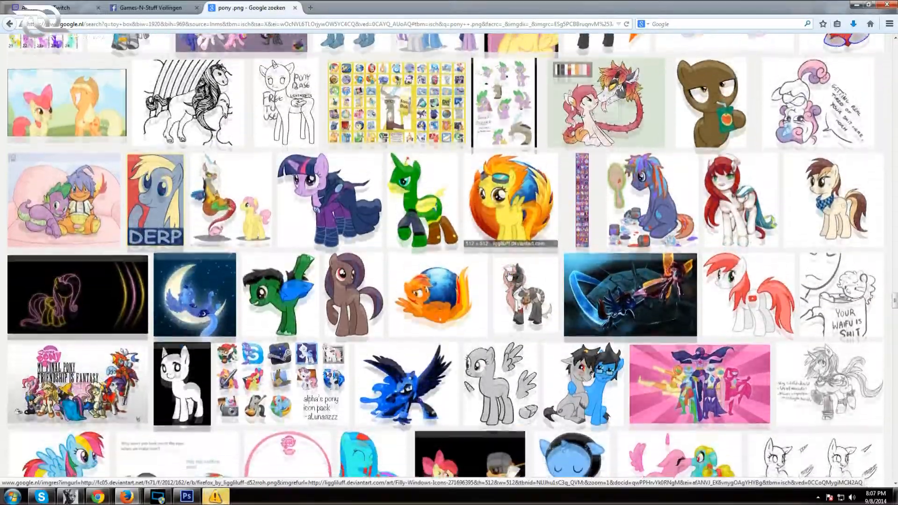
scroll(509, 276, "down", 4)
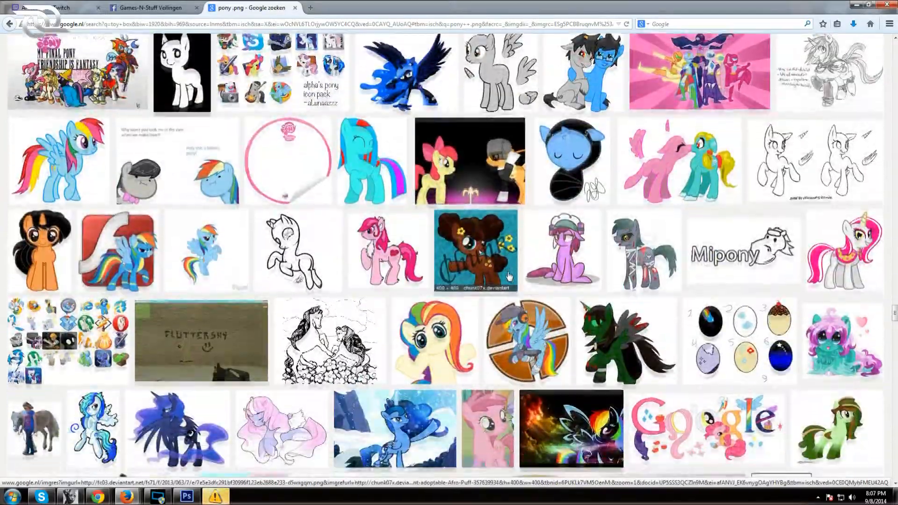
scroll(509, 276, "down", 9)
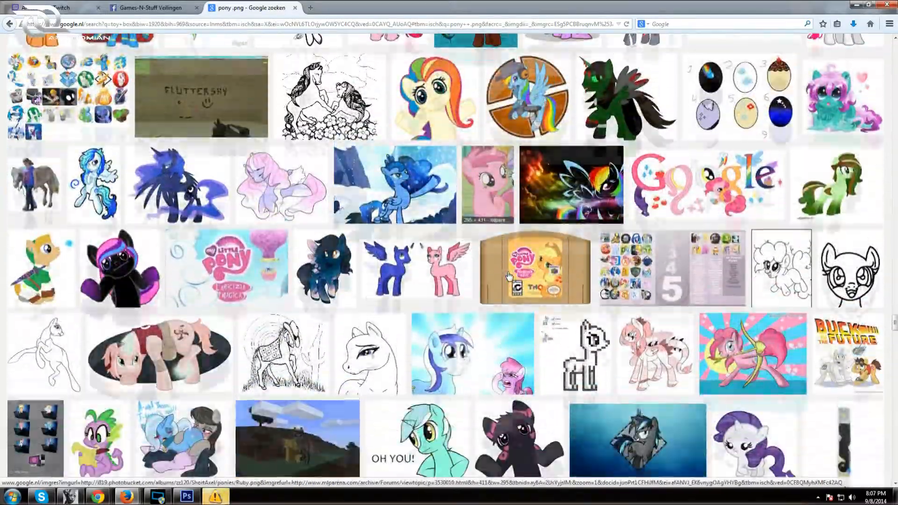
scroll(509, 276, "down", 5)
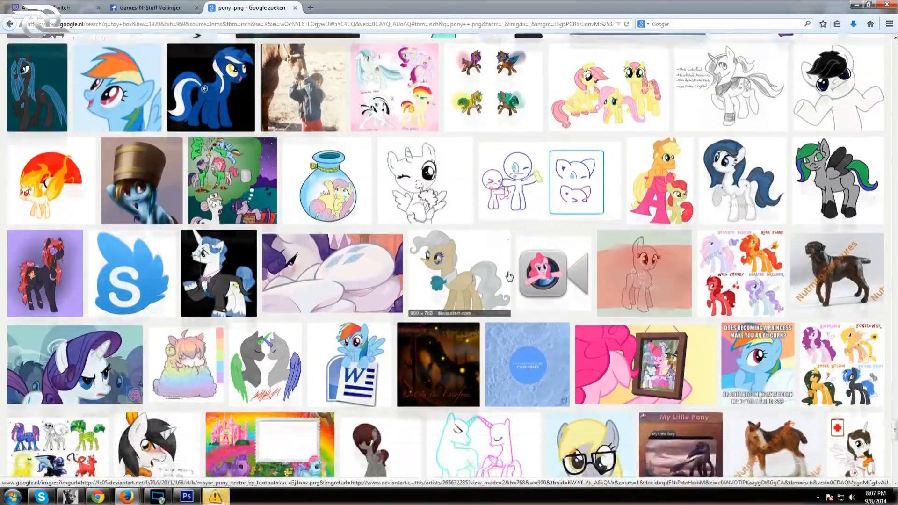
scroll(510, 276, "up", 6)
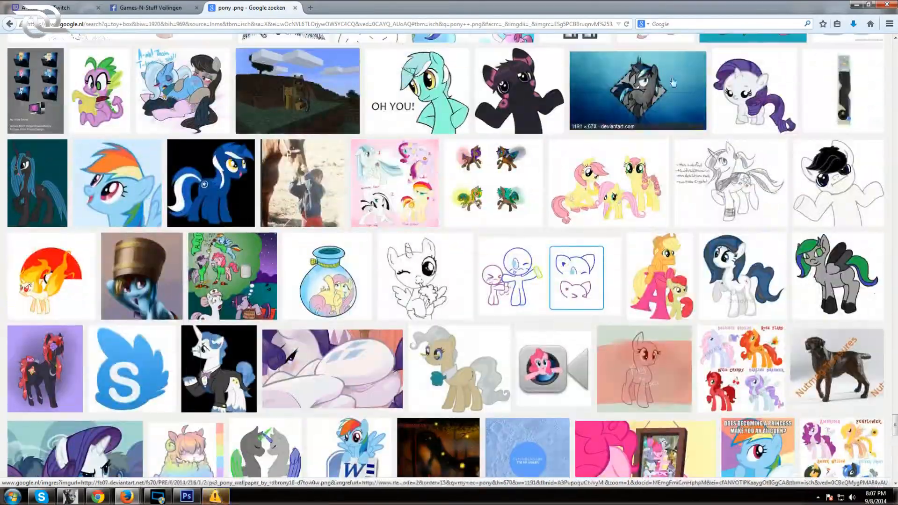
scroll(653, 242, "down", 3)
scroll(653, 243, "up", 5)
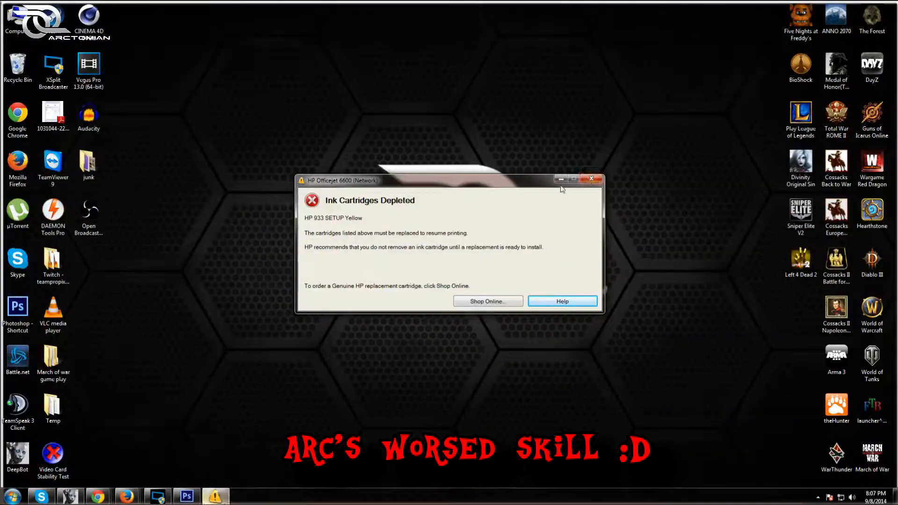
Step: Dismiss the printer ink warning, switch to Photoshop and open the apple_orchard picture from the bits folder
left_click(590, 179)
left_click(186, 496)
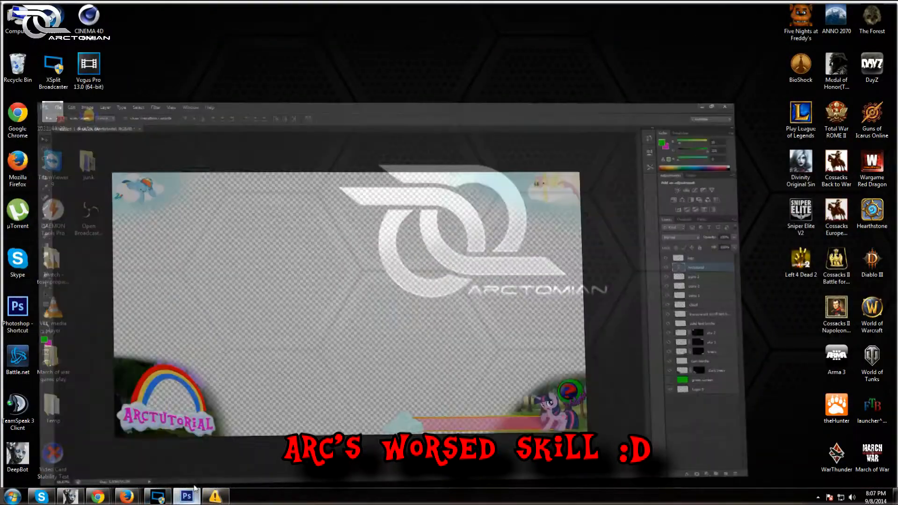
left_click(25, 6)
left_click(35, 27)
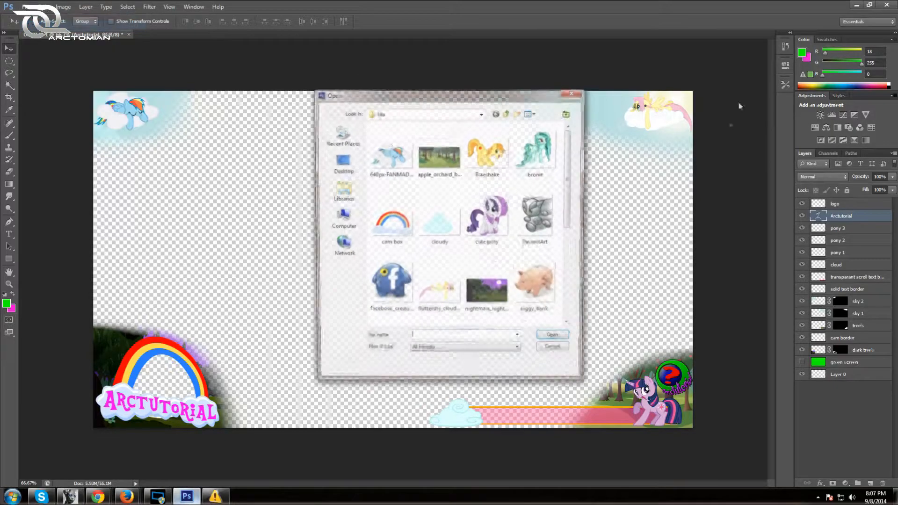
scroll(571, 172, "down", 1)
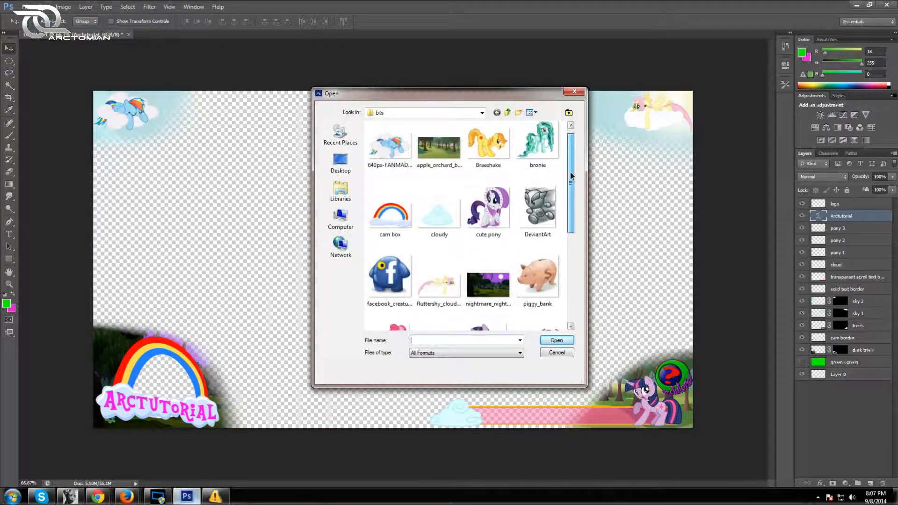
left_click(439, 144)
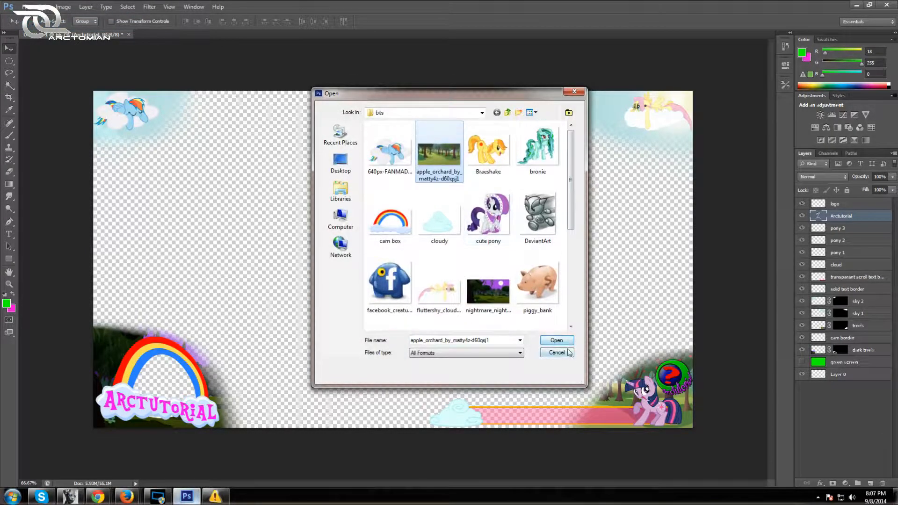
left_click(557, 340)
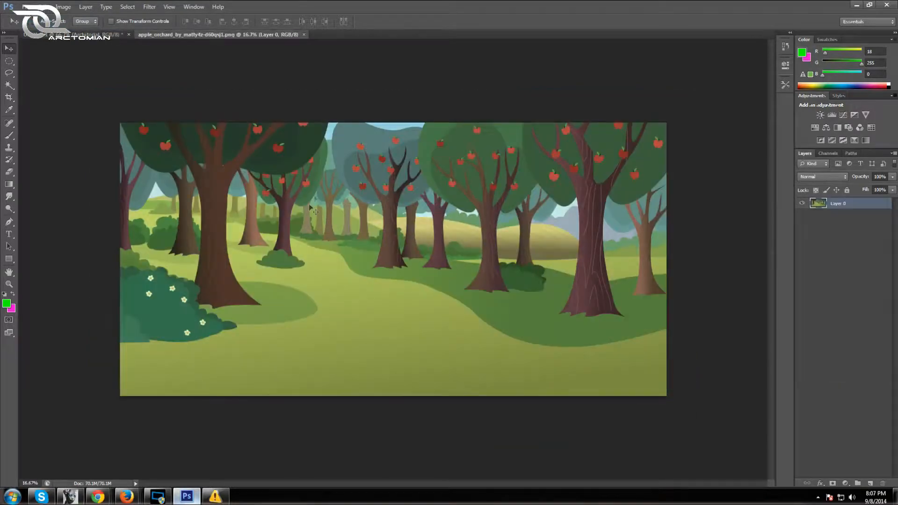
Step: Copy the apple orchard picture into the overlay document as a new layer and close its source file
left_click_drag(221, 35, 393, 136)
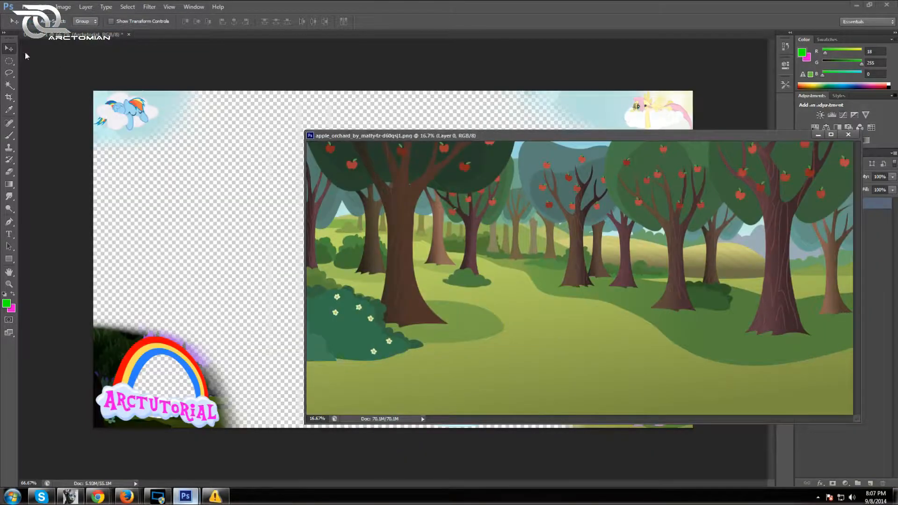
left_click_drag(524, 243, 262, 262)
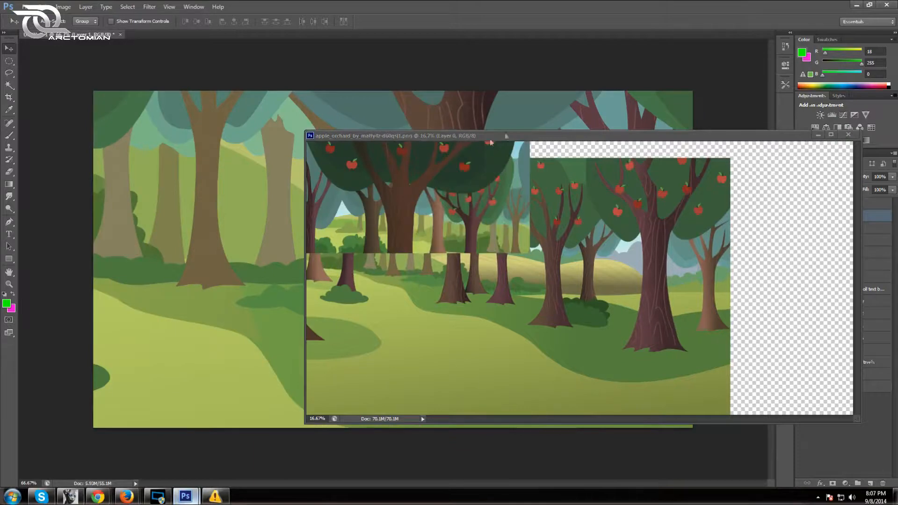
left_click_drag(510, 136, 346, 151)
left_click(684, 149)
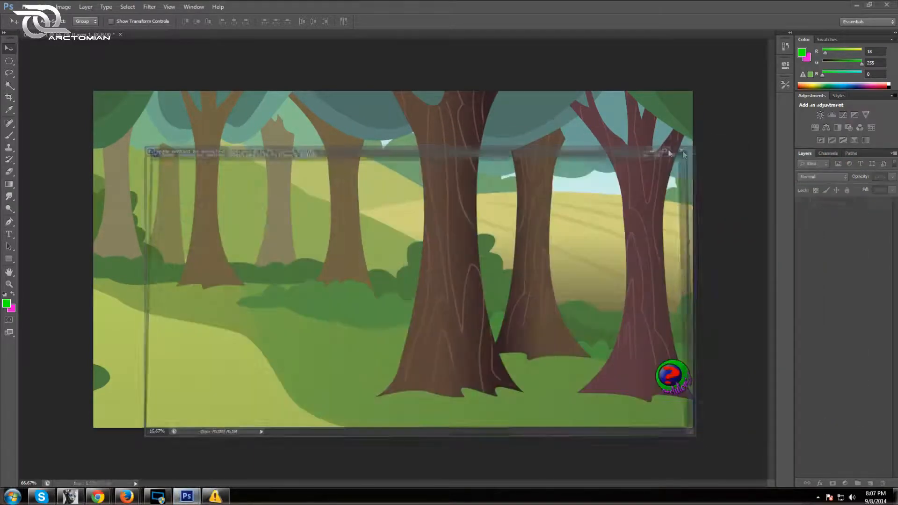
Step: Scale the orchard layer down to about 23% width and 12% height, fitted into the canvas's lower-left corner
left_click(47, 7)
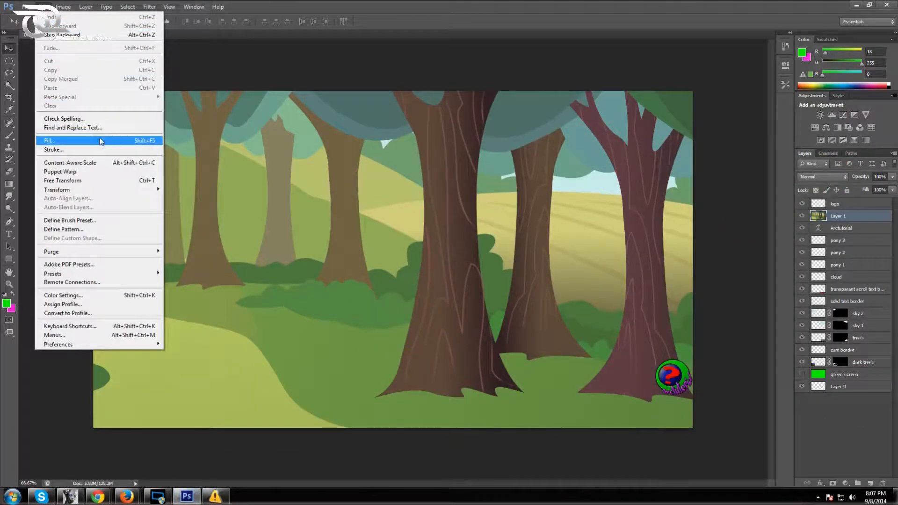
mouse_move(136, 190)
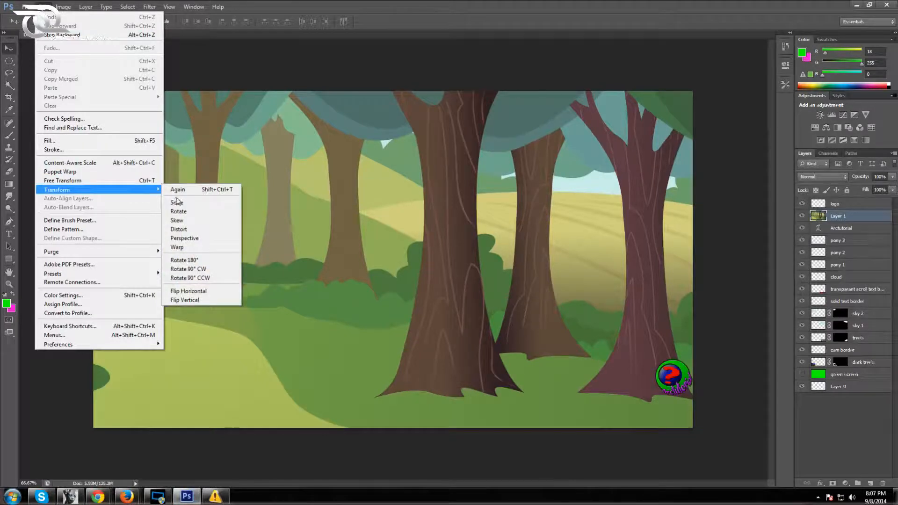
left_click(187, 203)
left_click_drag(96, 83, 401, 357)
left_click_drag(204, 213, 363, 138)
left_click_drag(74, 84, 104, 267)
left_click_drag(127, 299, 79, 182)
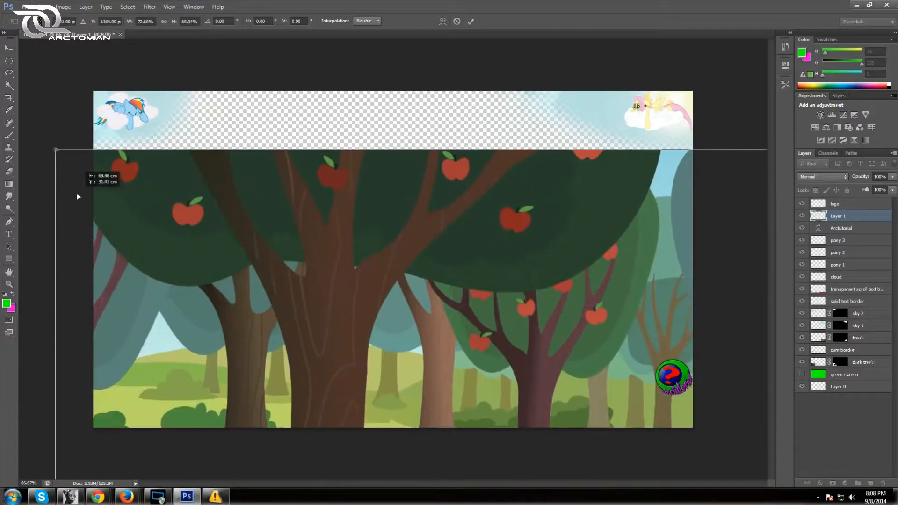
left_click_drag(56, 148, 538, 452)
left_click_drag(596, 463, 156, 127)
left_click_drag(93, 113, 591, 416)
left_click_drag(646, 471, 151, 339)
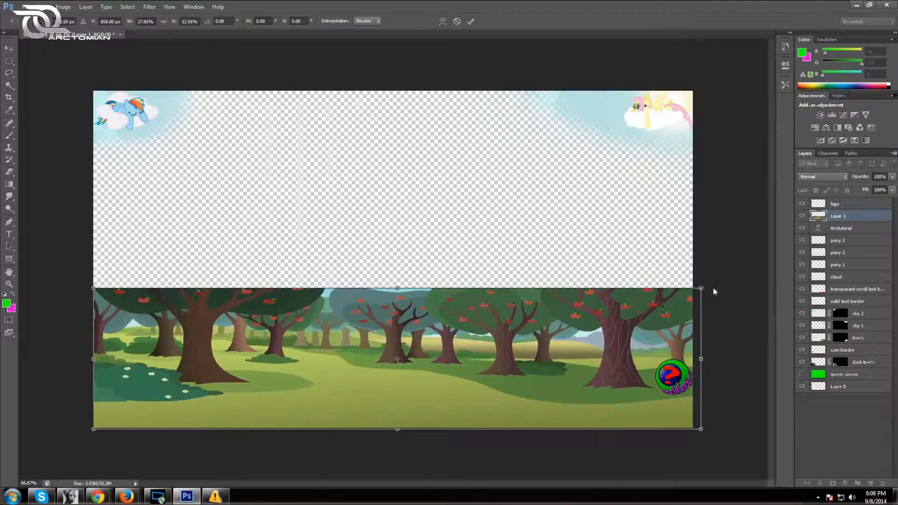
left_click_drag(701, 288, 595, 298)
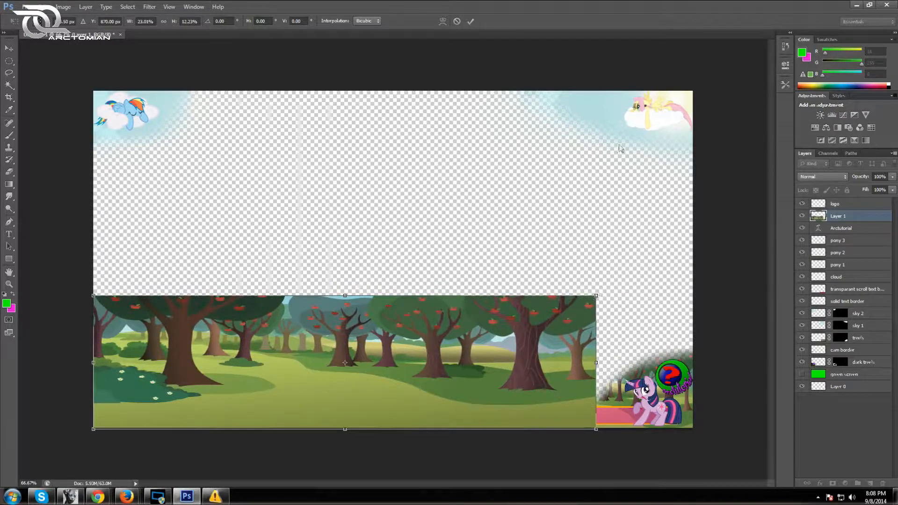
left_click(470, 21)
Step: Rename the orchard layer "the walk of life!" and move it directly above the green screen layer in the stack
double_click(838, 216)
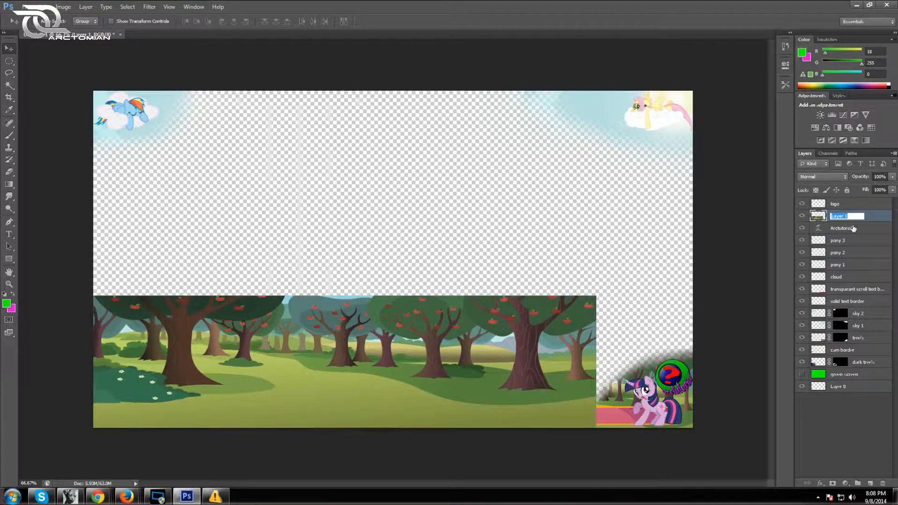
type("the walk of life!")
key("Return")
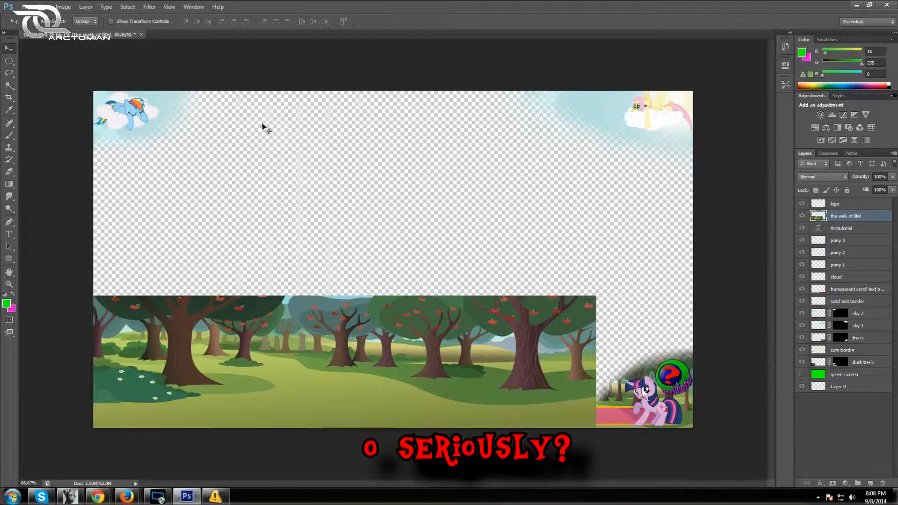
left_click_drag(856, 216, 855, 362)
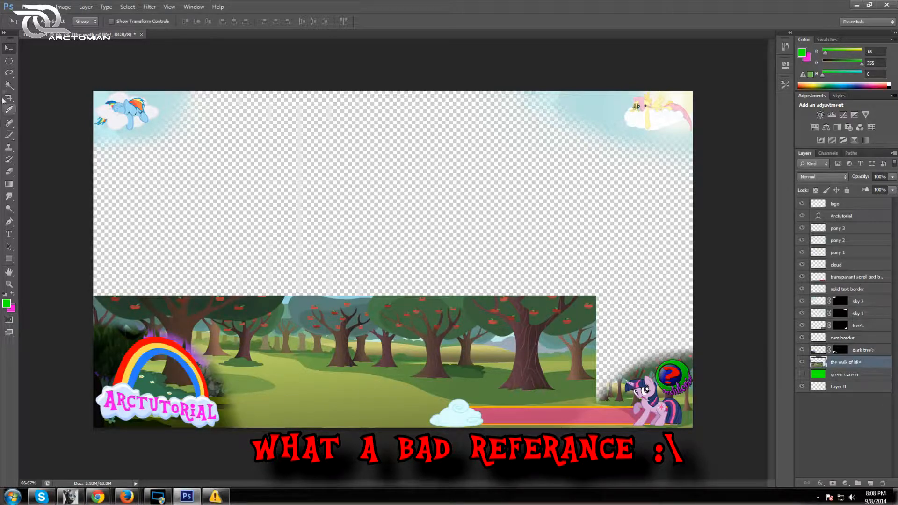
Step: Select the orchard picture above the text bar with a rectangular marquee and delete it, leaving a thin grass strip along the canvas bottom
right_click(7, 61)
left_click(35, 61)
left_click_drag(87, 260, 648, 408)
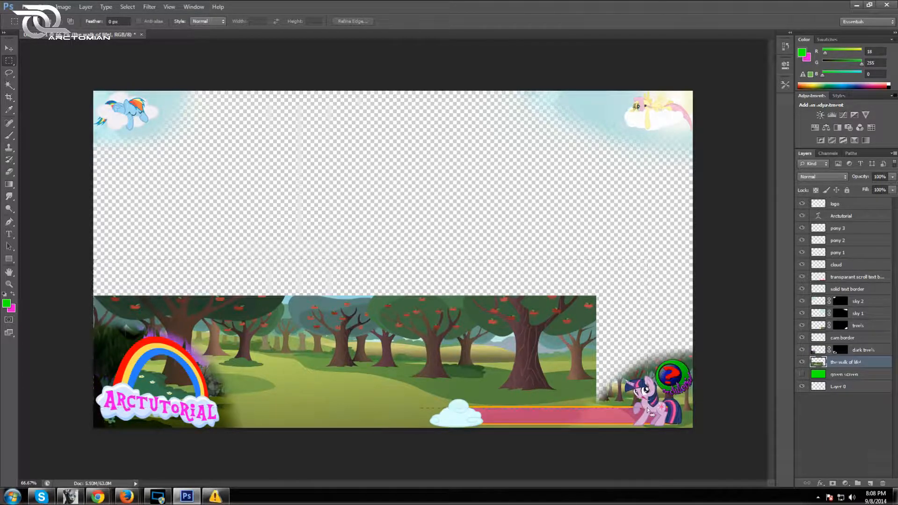
key("Delete")
key("ctrl+d")
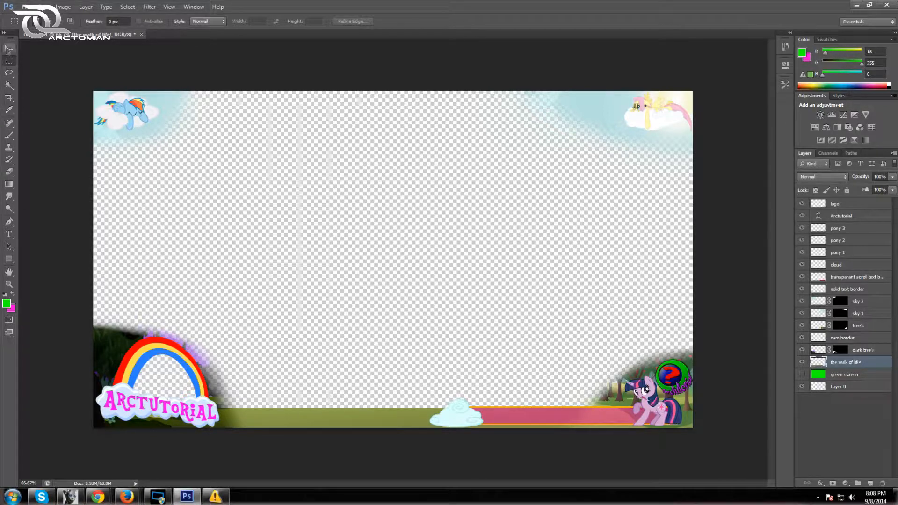
Step: Nudge the grass strip up slightly so it rises just above the pink scroll text bar
left_click(9, 49)
key("Up")
key("Up")
key("Up")
key("Up")
key("Up")
key("Up")
key("Up")
key("Up")
key("Up")
key("Up")
key("Up")
key("Up")
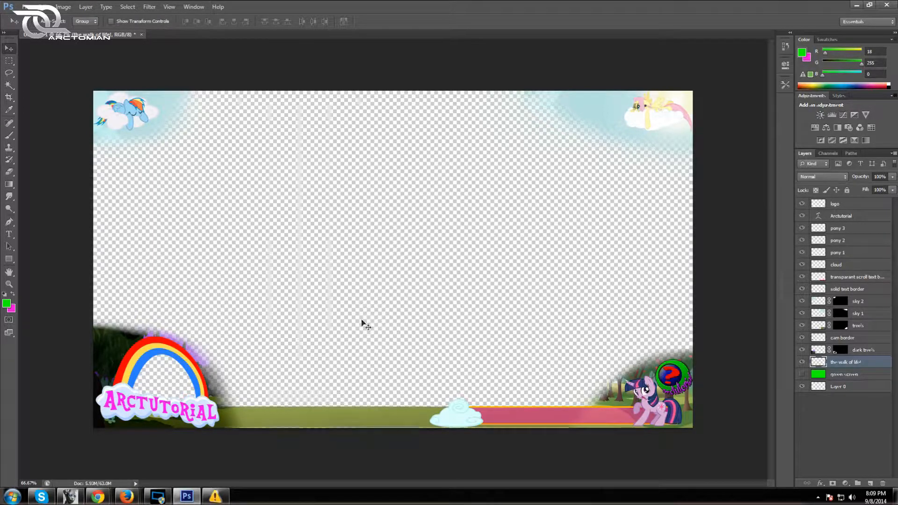
key("Up")
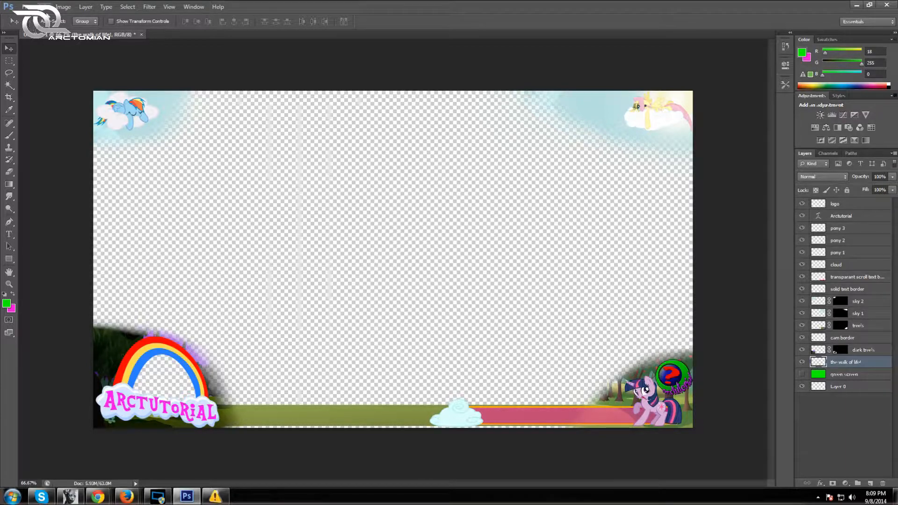
Step: Stretch the grass strip downward to about 134% height so it covers the gap at the canvas's bottom edge
left_click(40, 7)
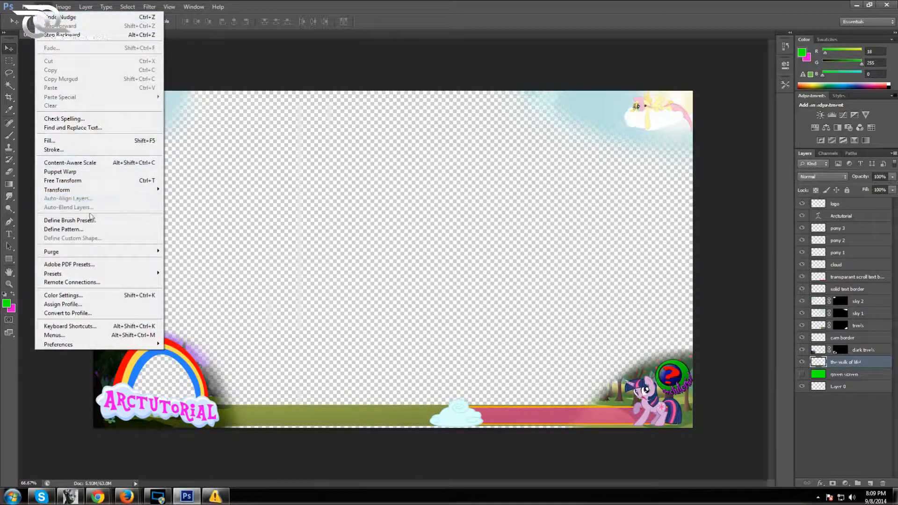
mouse_move(141, 190)
left_click(178, 205)
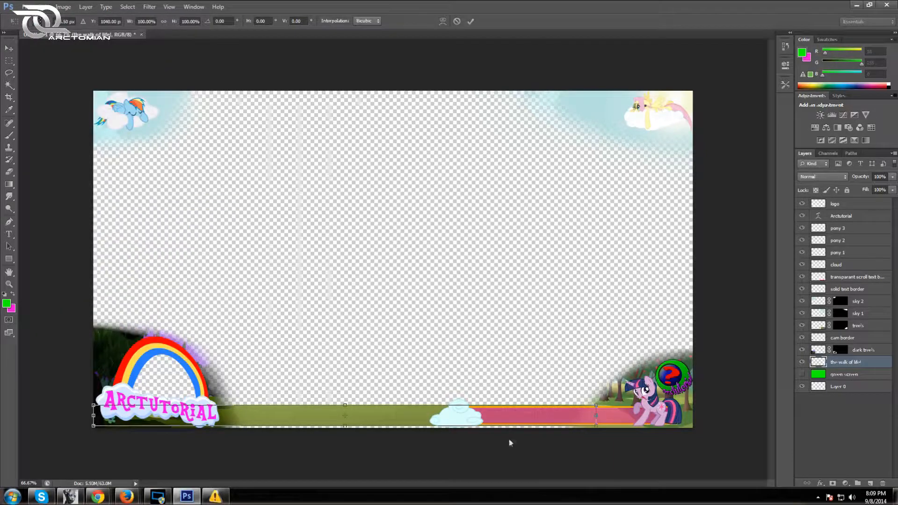
left_click_drag(347, 427, 349, 434)
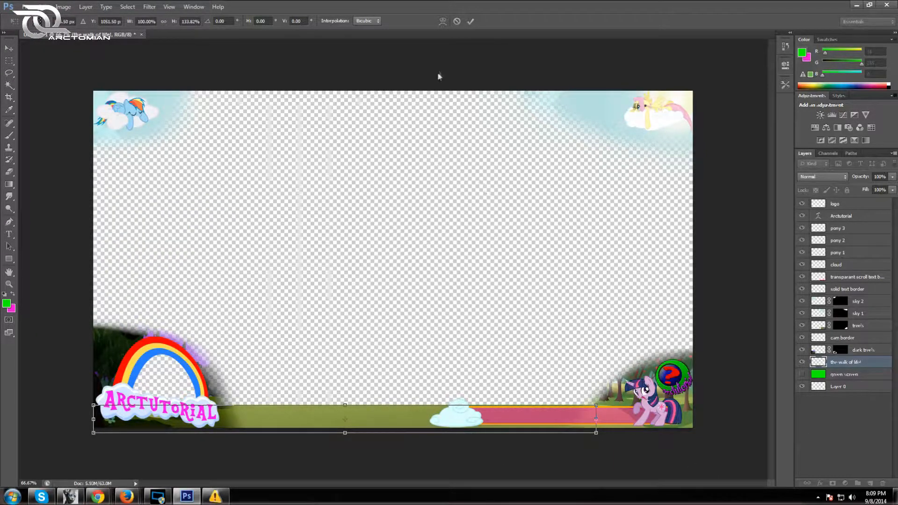
left_click(471, 21)
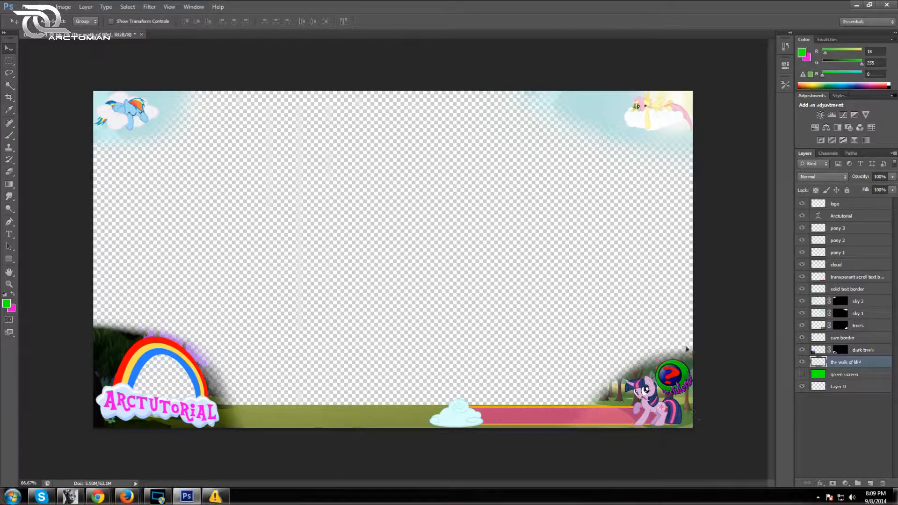
Step: Delete a rectangular area of the grass strip behind the pink scroll text bar, from the cloud to the purple pony
left_click(10, 62)
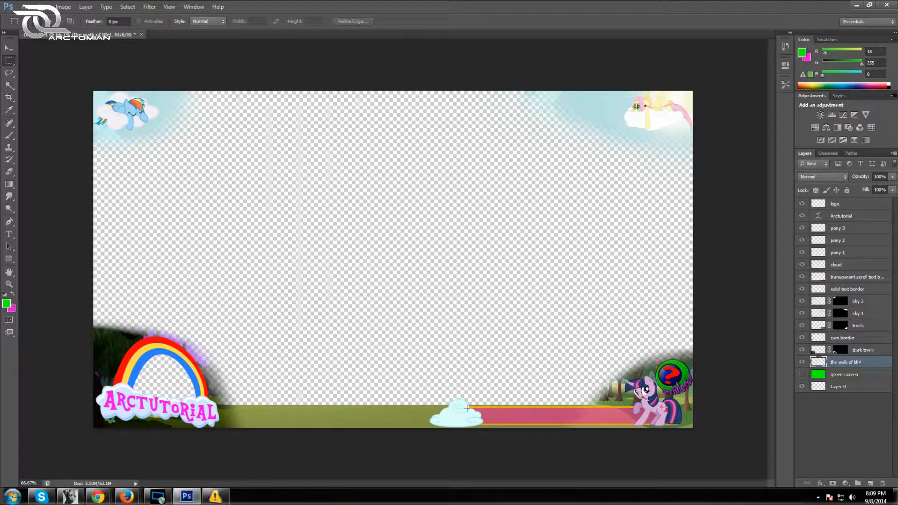
left_click_drag(470, 409, 680, 425)
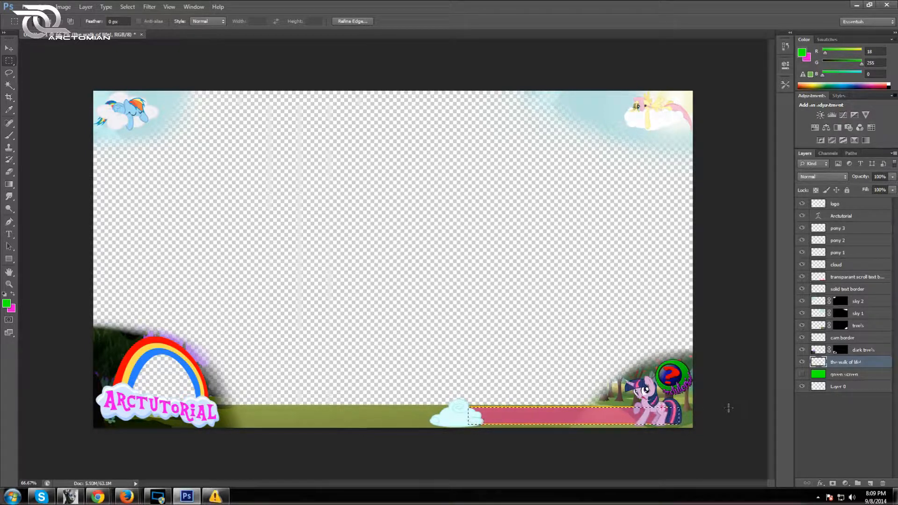
key("Delete")
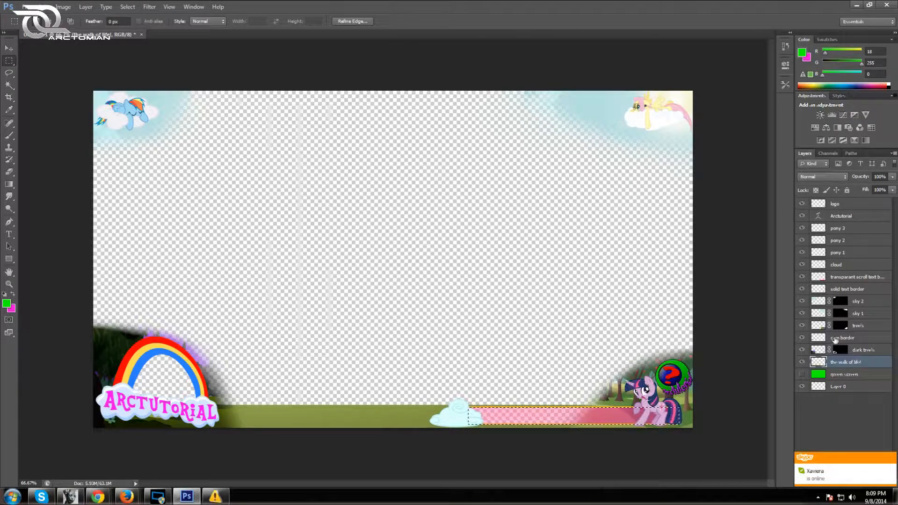
Step: Try moving the tree's layer upward and undo the move
left_click(856, 326)
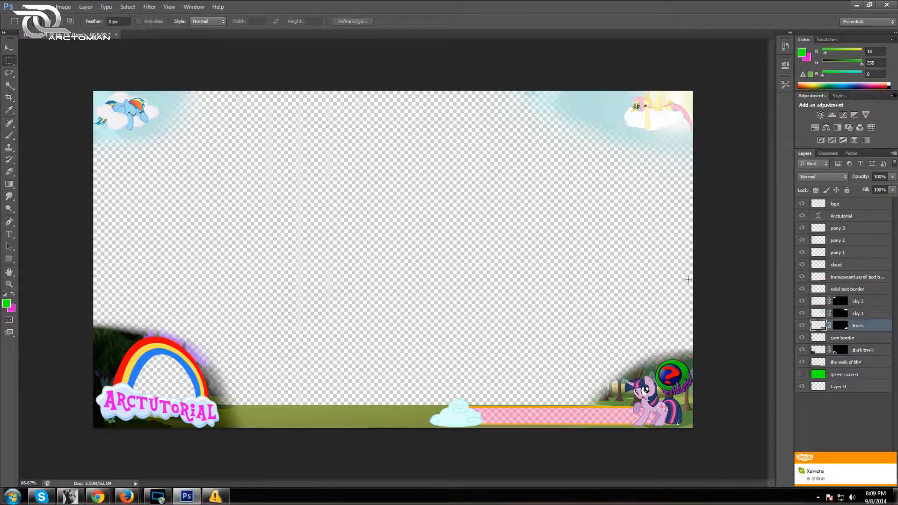
left_click(8, 48)
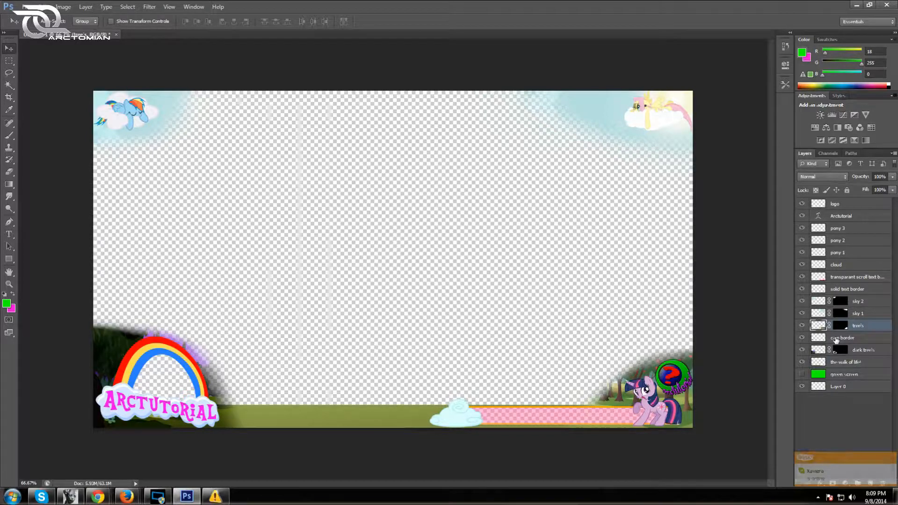
left_click_drag(365, 415, 388, 388)
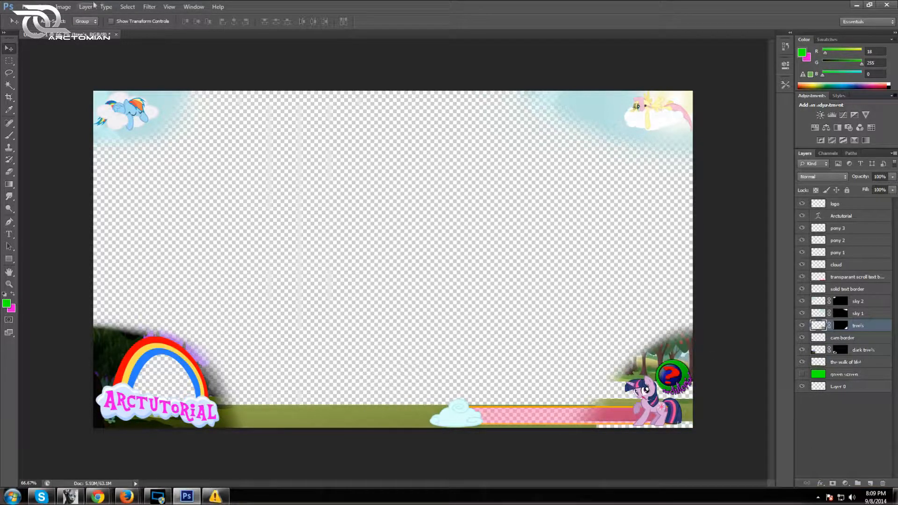
left_click(47, 7)
left_click(51, 14)
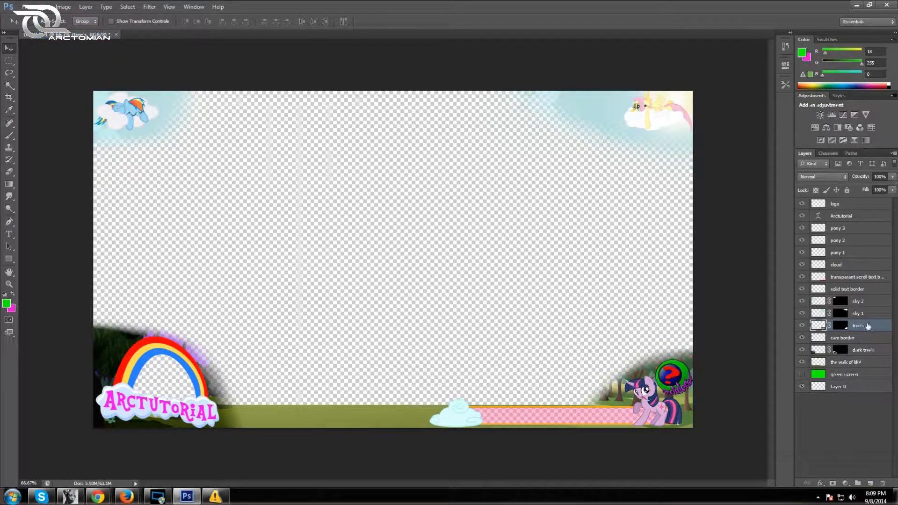
Step: Pull the grass strip up to the middle of the canvas to inspect it, and delete the "the walk of life!" layer
left_click(862, 364)
left_click_drag(333, 424, 358, 302)
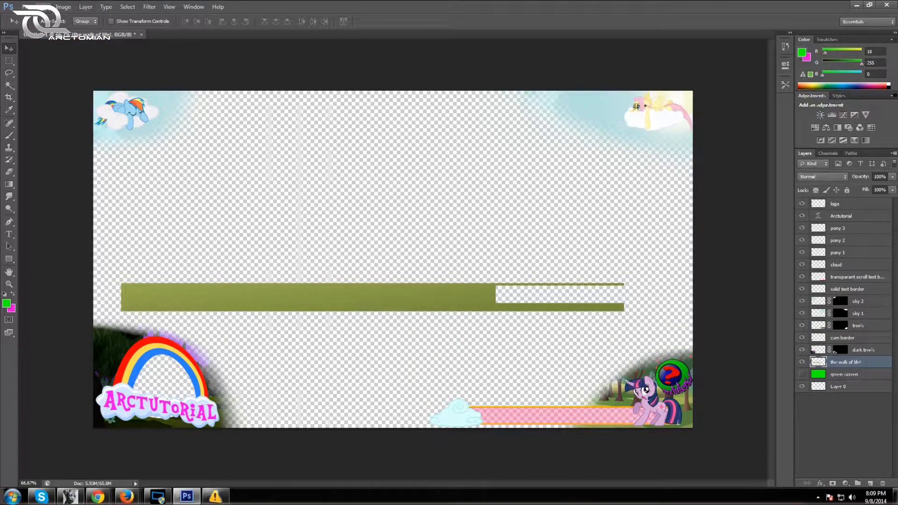
right_click(842, 366)
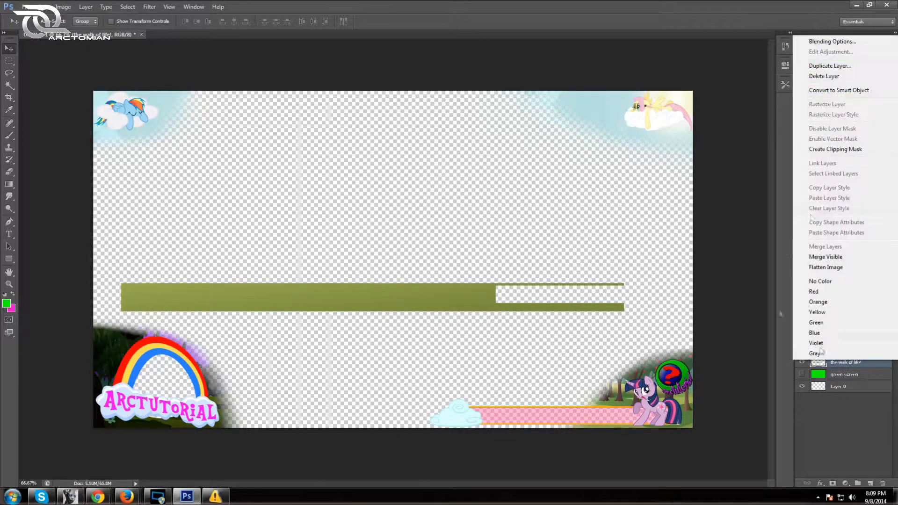
left_click(837, 77)
left_click(418, 187)
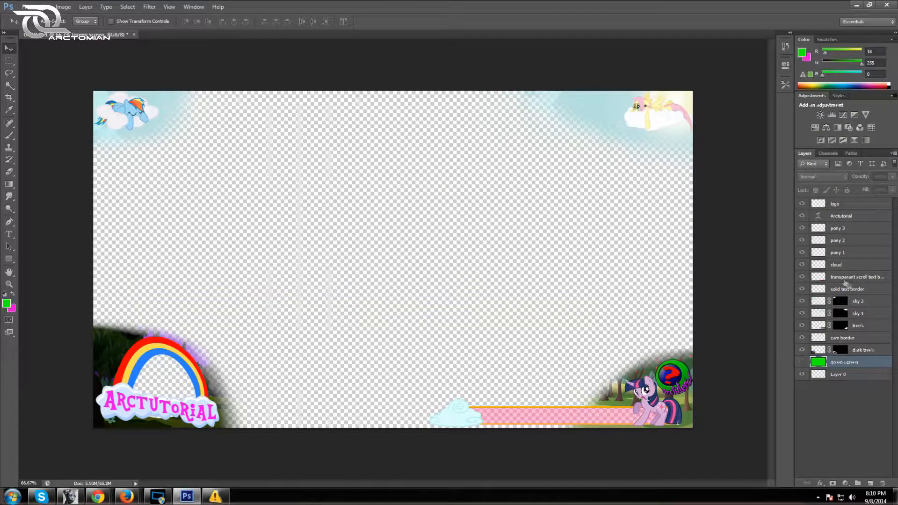
Step: Delete the dark tree's layer from behind the rainbow cam border
left_click(859, 352)
right_click(859, 352)
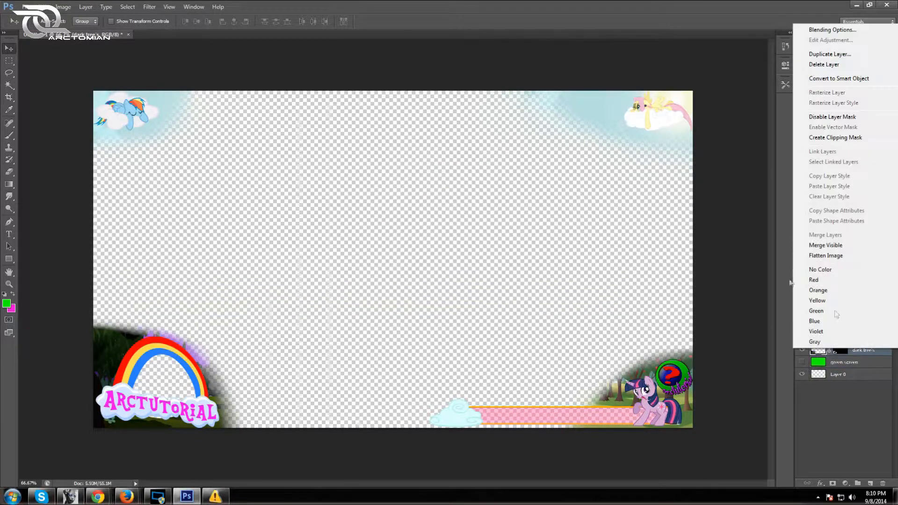
left_click(823, 64)
left_click(427, 190)
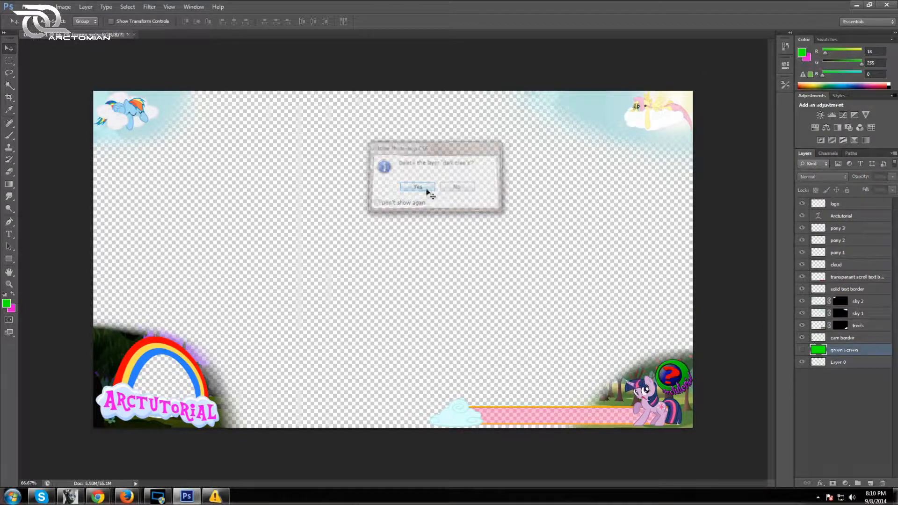
Step: Open the "pony background 2" picture from the bits folder
left_click(28, 6)
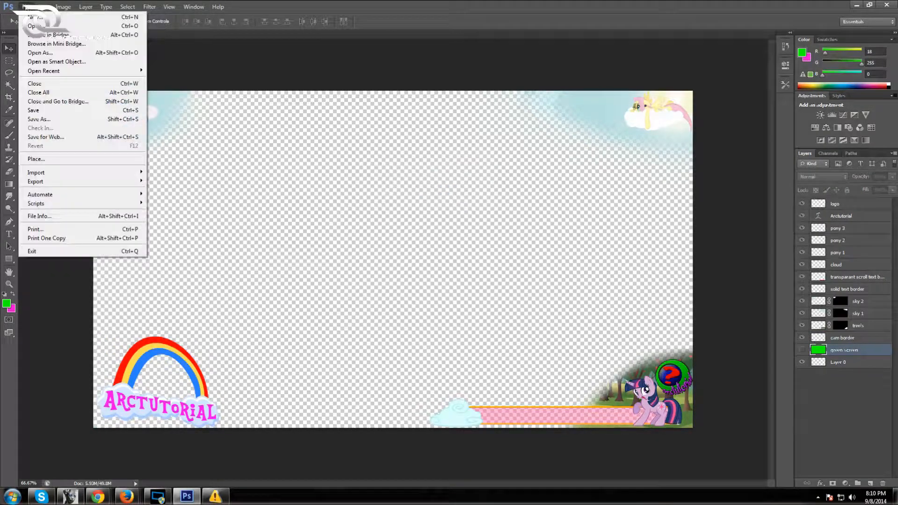
left_click(37, 26)
left_click(439, 157)
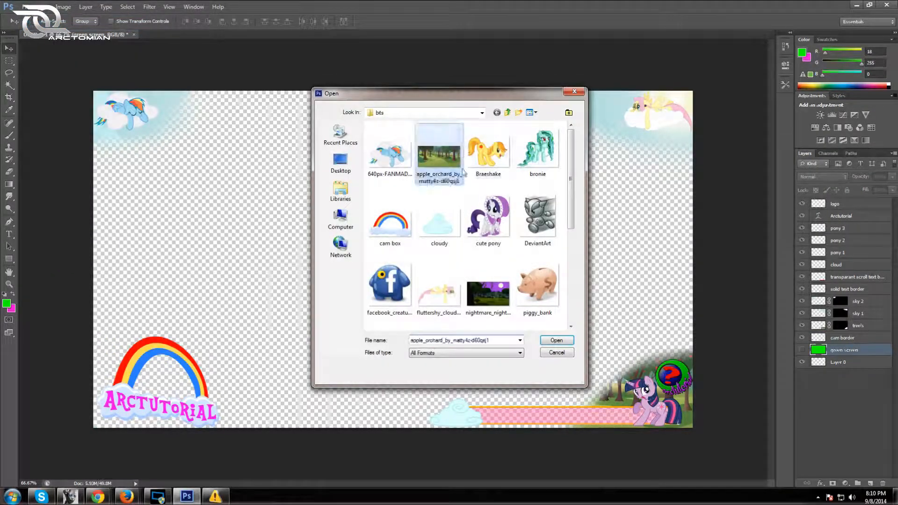
left_click_drag(571, 181, 571, 239)
left_click(432, 261)
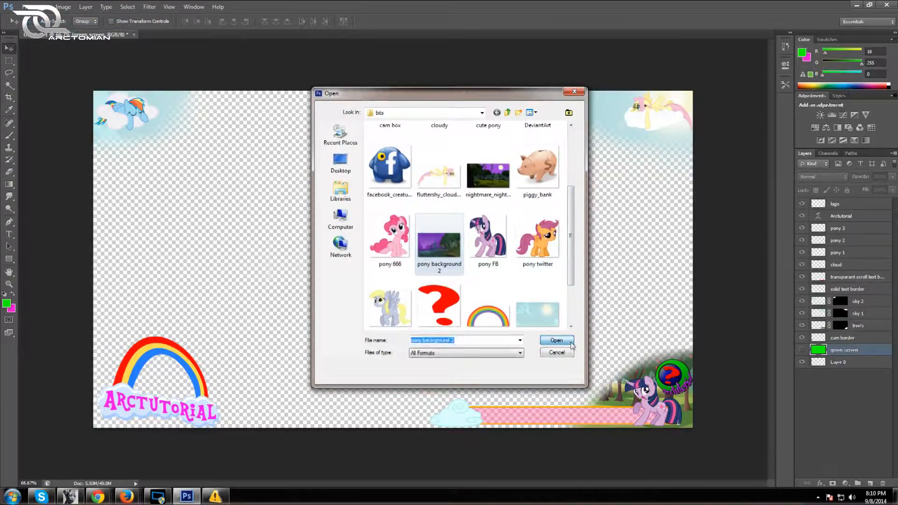
left_click(557, 340)
Step: Copy the purple night forest picture into the overlay document as a new layer and close its source file
left_click_drag(186, 37, 551, 31)
left_click_drag(589, 186, 319, 245)
left_click_drag(651, 30, 268, 114)
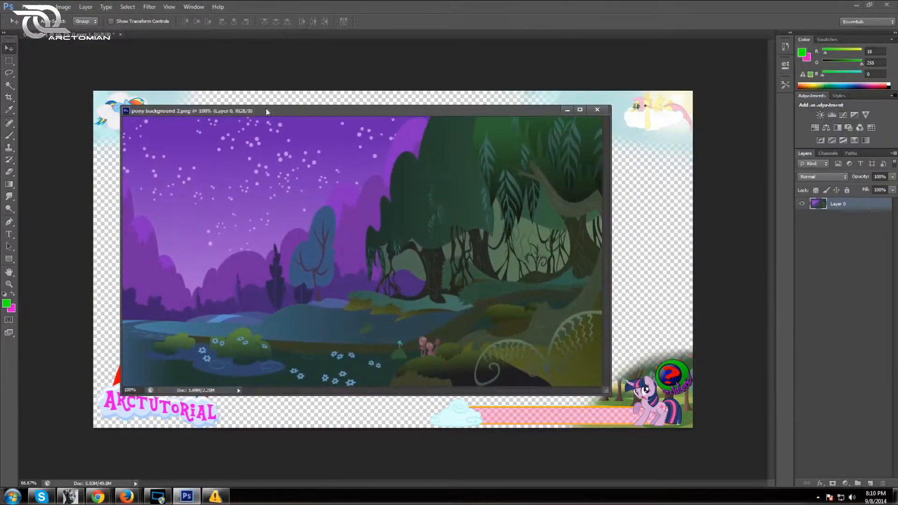
left_click(598, 113)
Step: Move the night forest layer to the canvas's bottom-left corner and scale it to span the full canvas width
left_click_drag(445, 224, 270, 326)
left_click(43, 7)
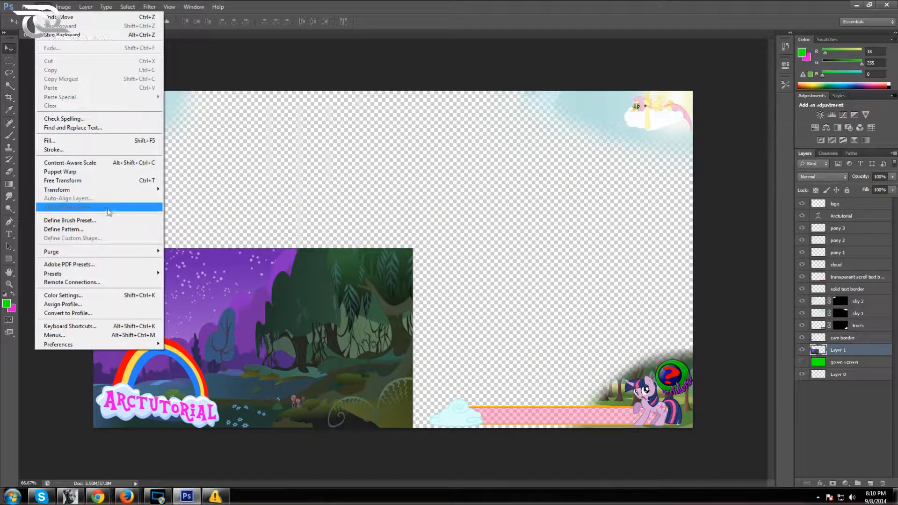
mouse_move(98, 190)
left_click(184, 202)
left_click_drag(417, 245, 731, 152)
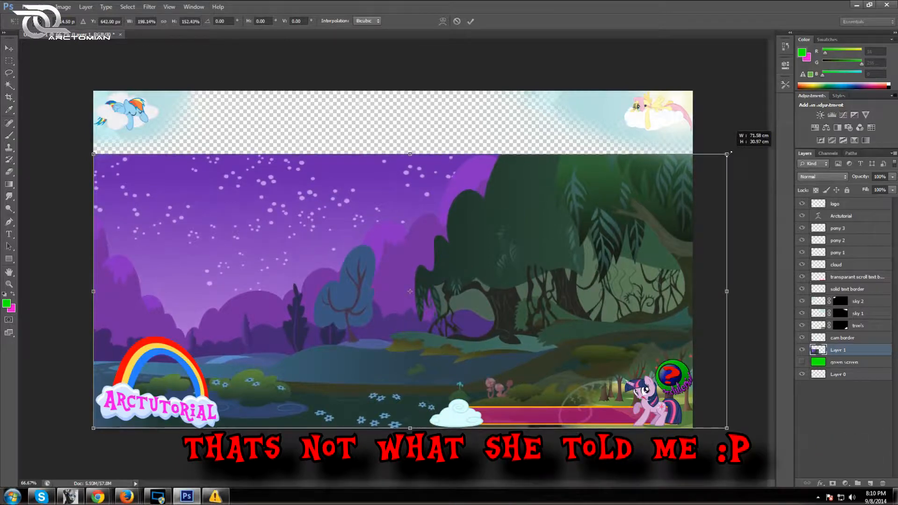
left_click_drag(731, 152, 696, 155)
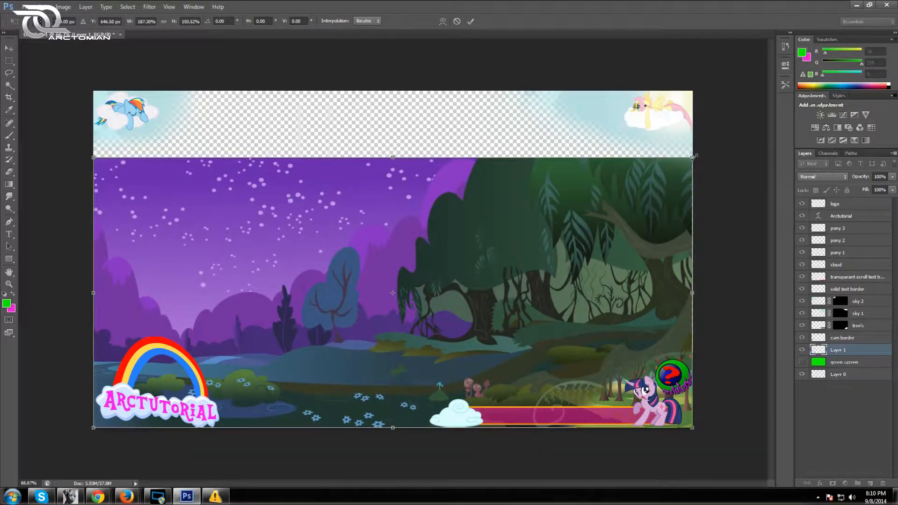
left_click(471, 21)
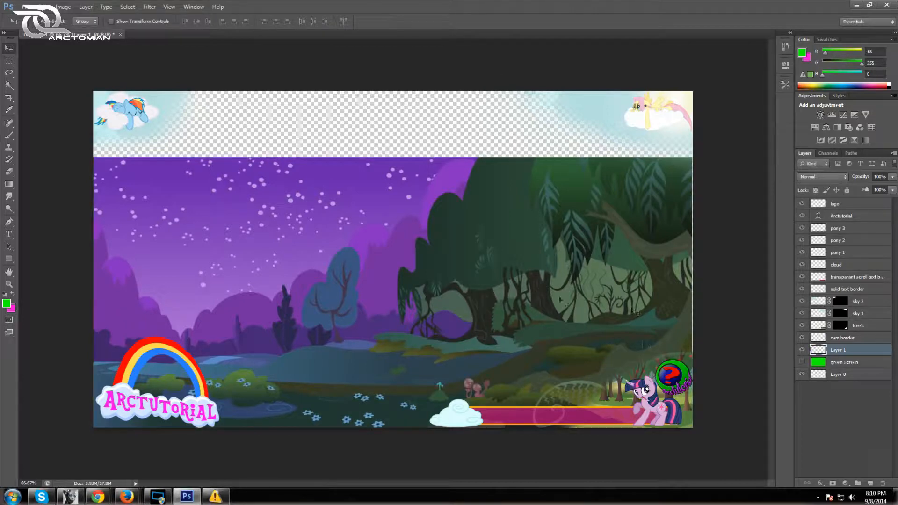
Step: Erase the upper part of the night forest with a rectangular selection, keeping a strip along the canvas's bottom edge, and deselect
left_click(9, 60)
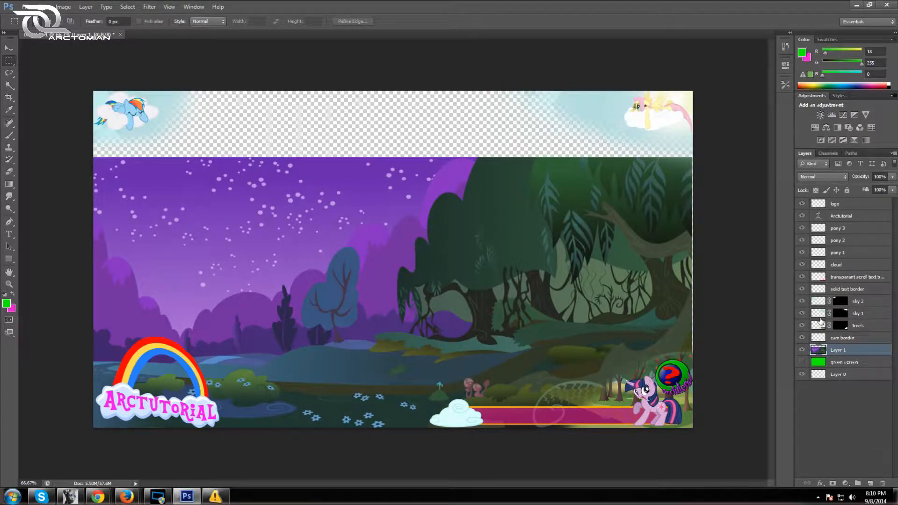
left_click_drag(81, 142, 801, 376)
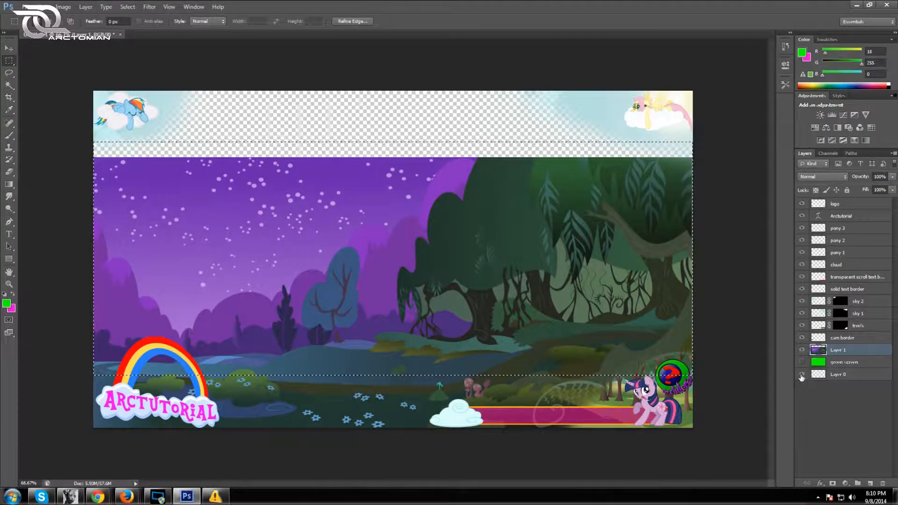
key("Delete")
left_click(504, 265)
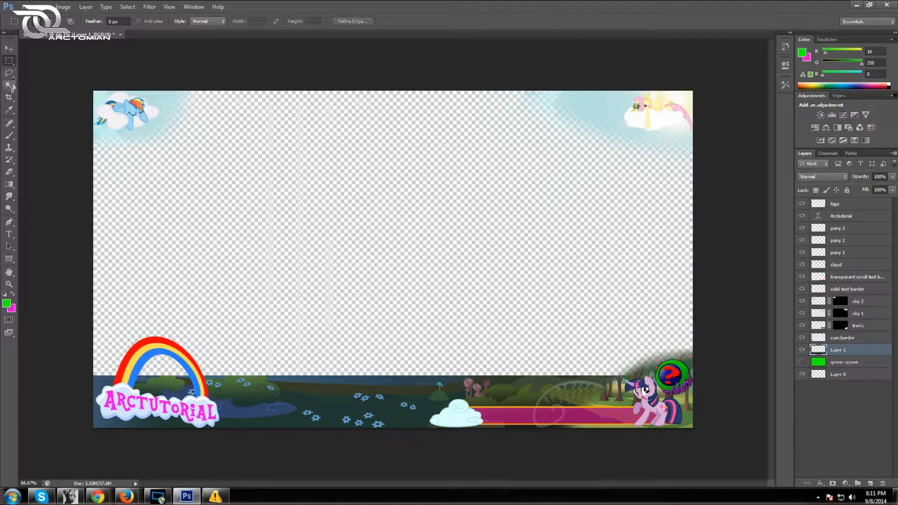
left_click(9, 85)
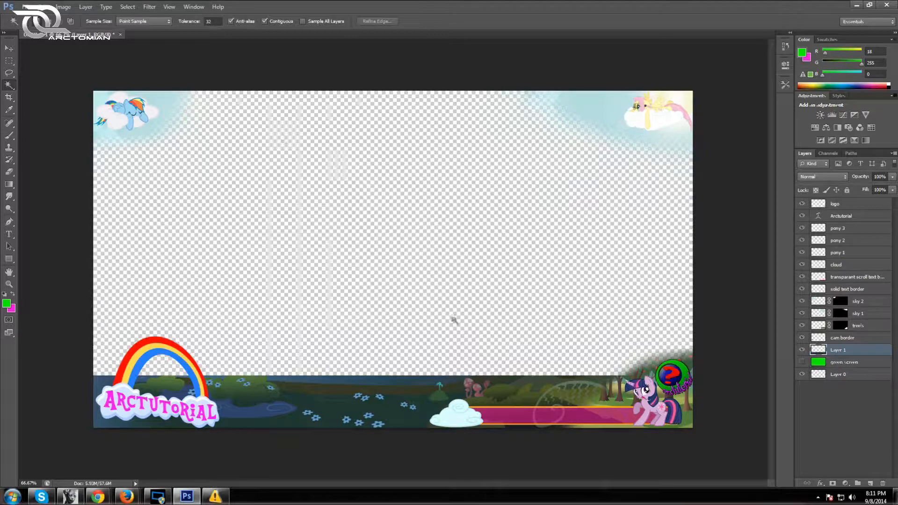
left_click(495, 380)
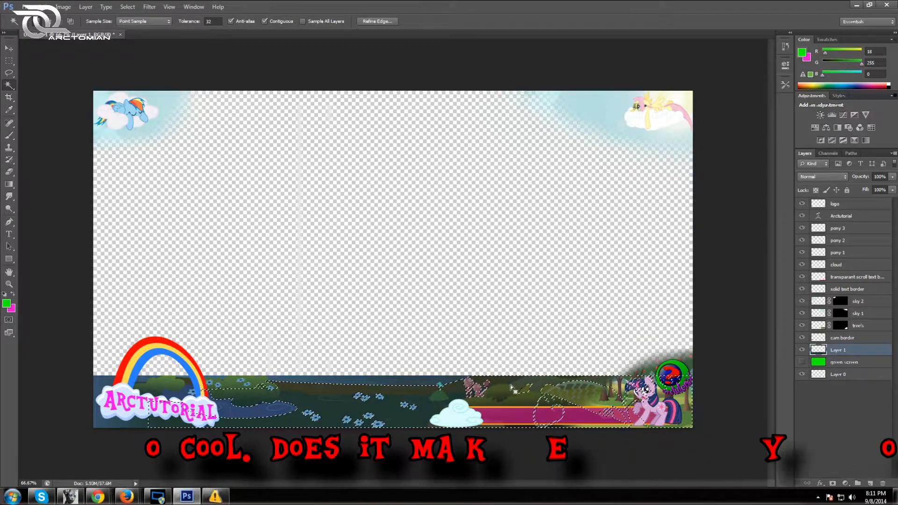
left_click(491, 319)
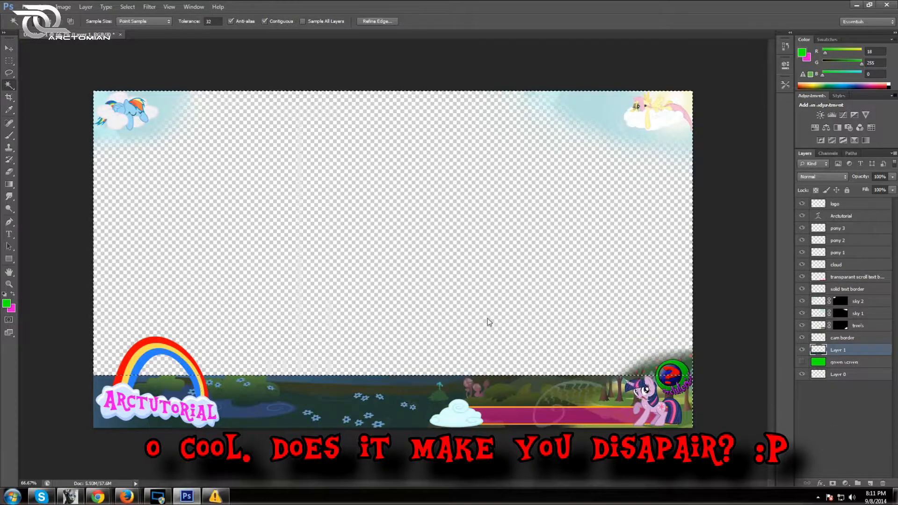
key("ctrl+d")
Step: Select the dark green foliage beside the small cloud with the Magic Wand and invert the selection
left_click(504, 389)
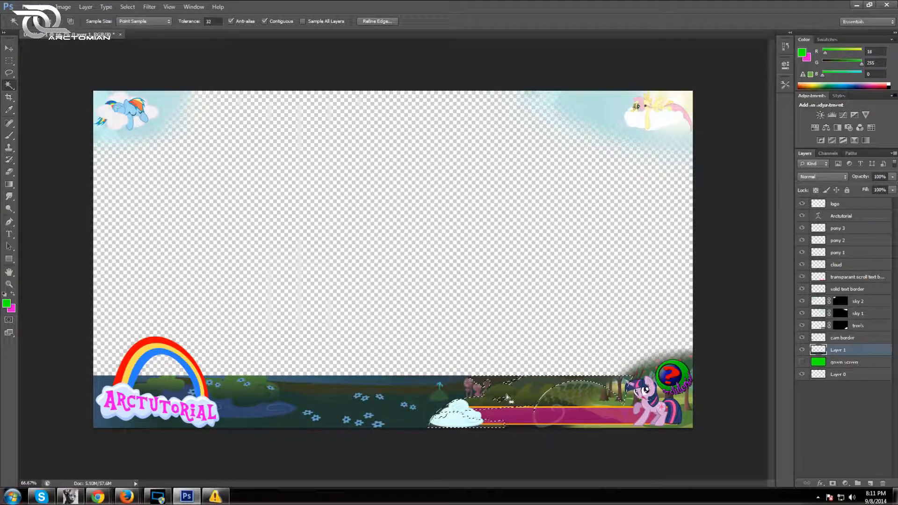
right_click(504, 394)
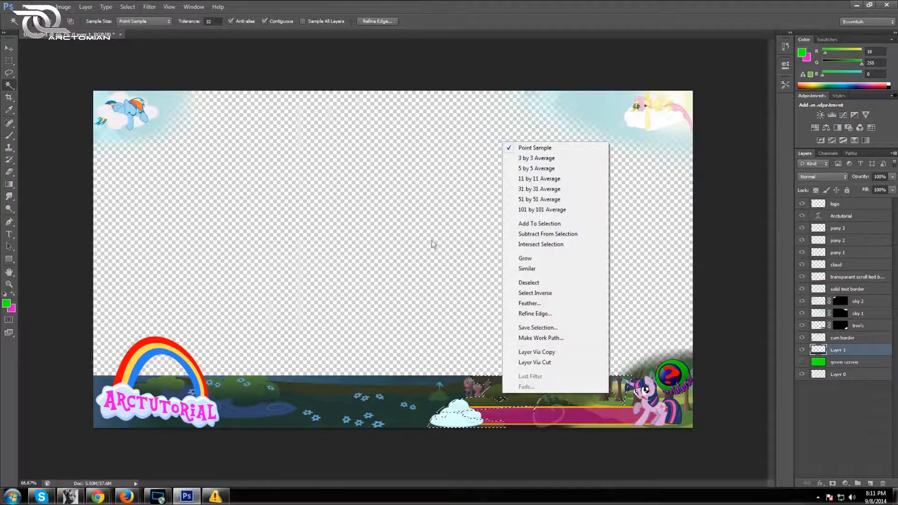
left_click(8, 61)
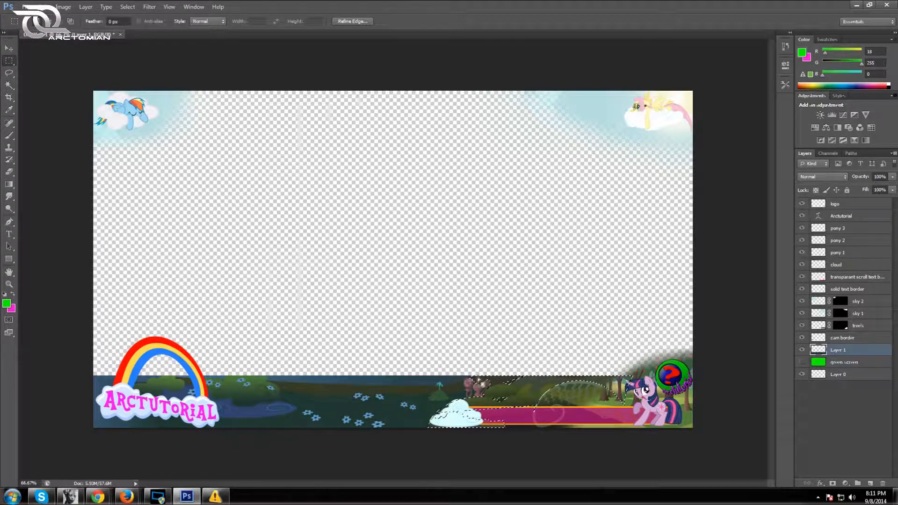
right_click(487, 405)
left_click(533, 244)
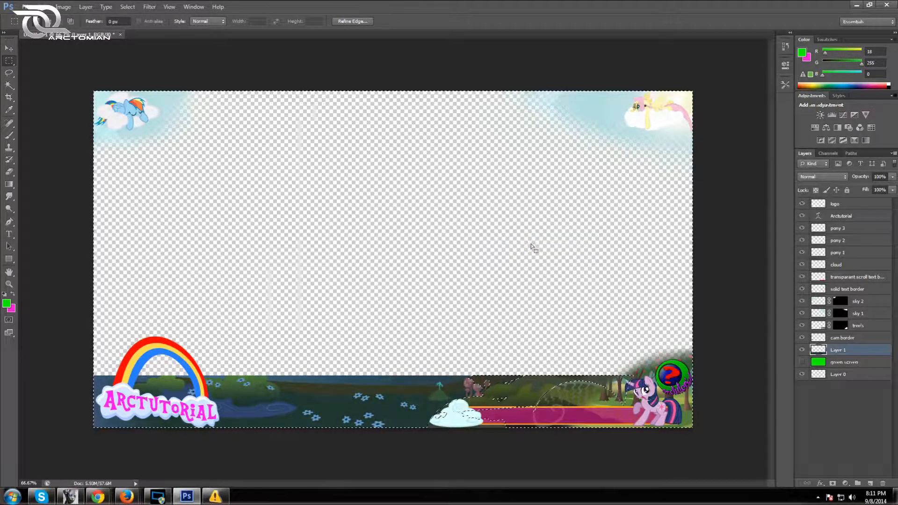
Step: Try deleting everything outside the foliage from the forest strip and deselecting, and undo both changes
key("Delete")
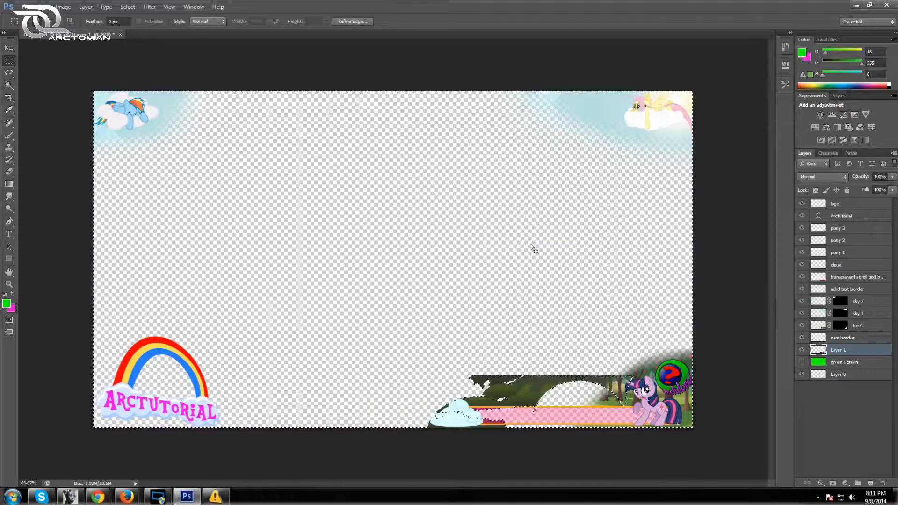
key("ctrl+d")
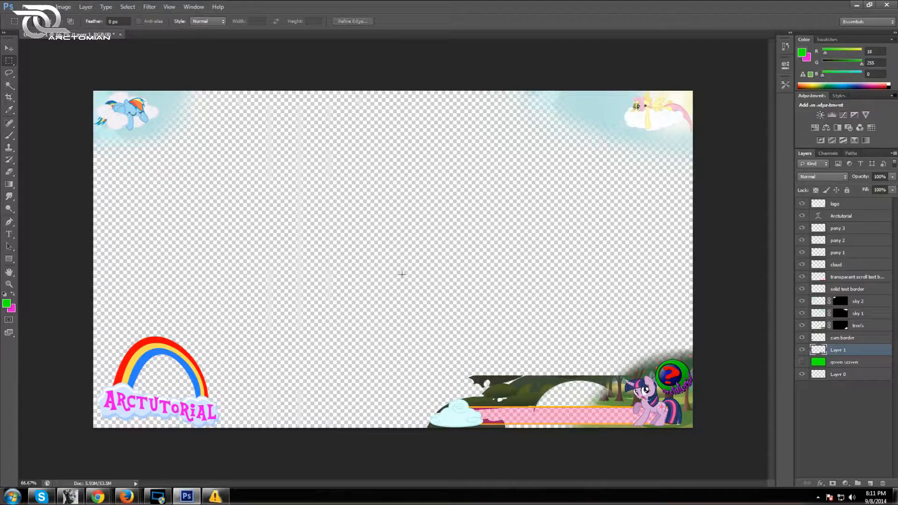
left_click(30, 6)
left_click(46, 14)
left_click(31, 7)
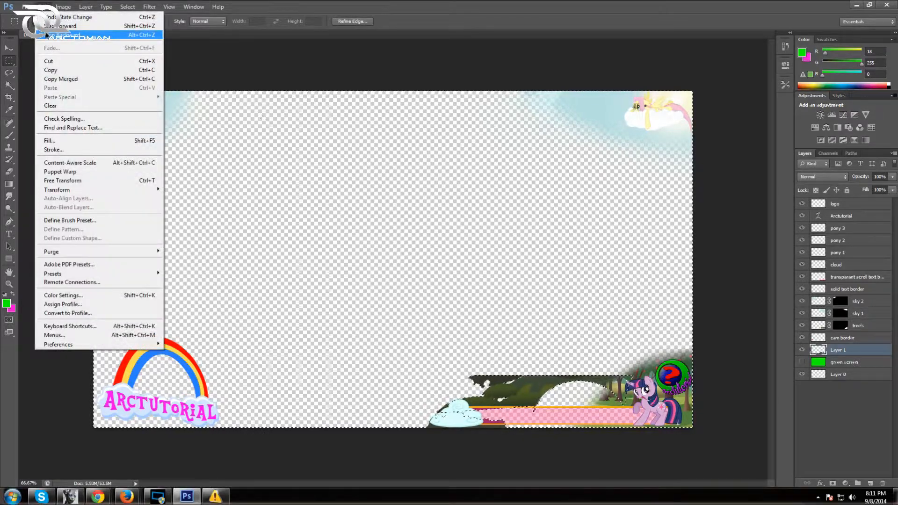
left_click(46, 28)
Step: Rename the forest strip's layer as "bubbles"
right_click(851, 353)
key("Escape")
double_click(839, 350)
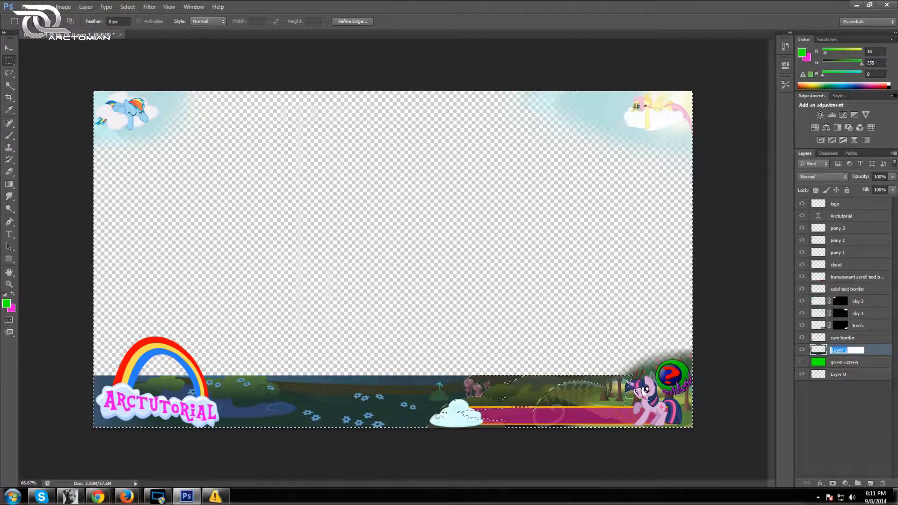
type("bubbl")
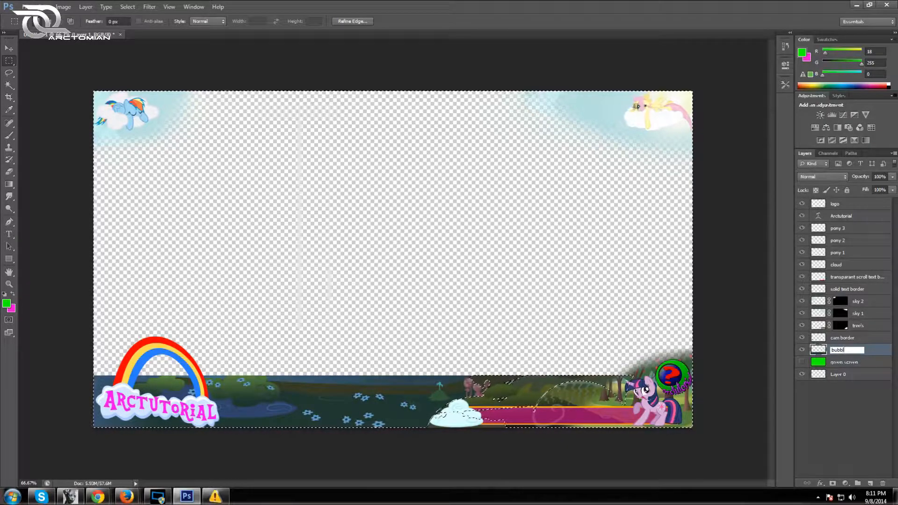
type("es")
key("Return")
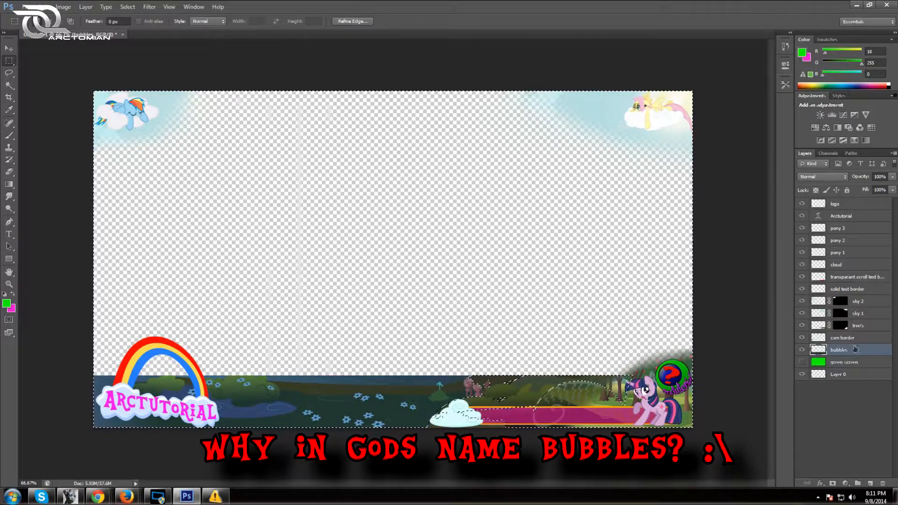
Step: Duplicate the "bubbles" layer under the name "bubbles 2"
right_click(855, 349)
left_click(831, 51)
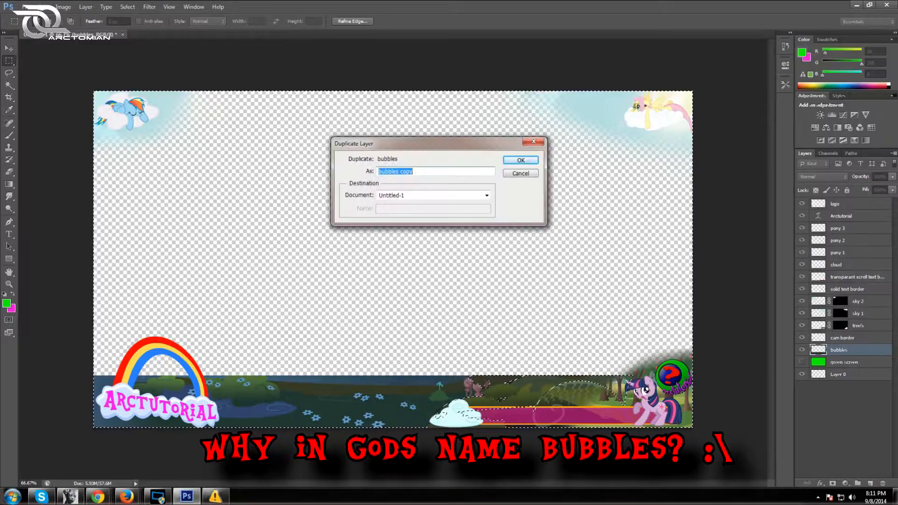
left_click_drag(413, 171, 403, 171)
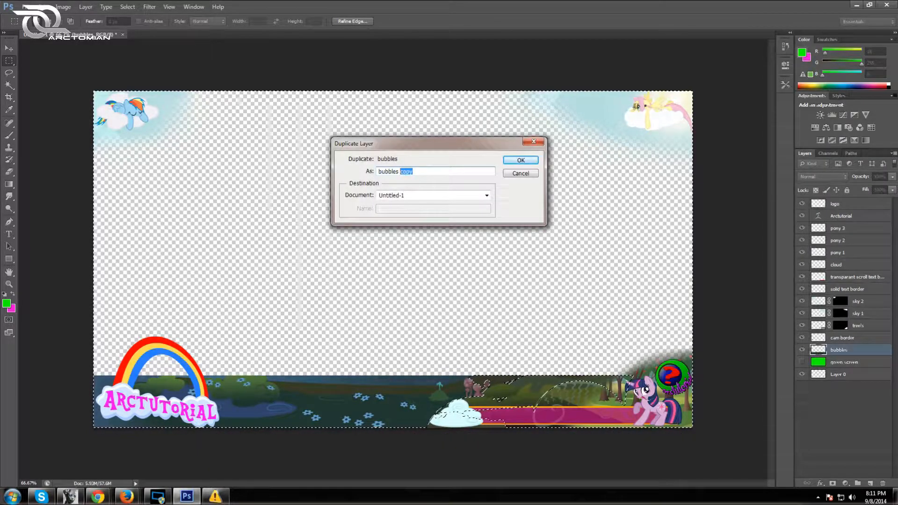
type("2")
key("Return")
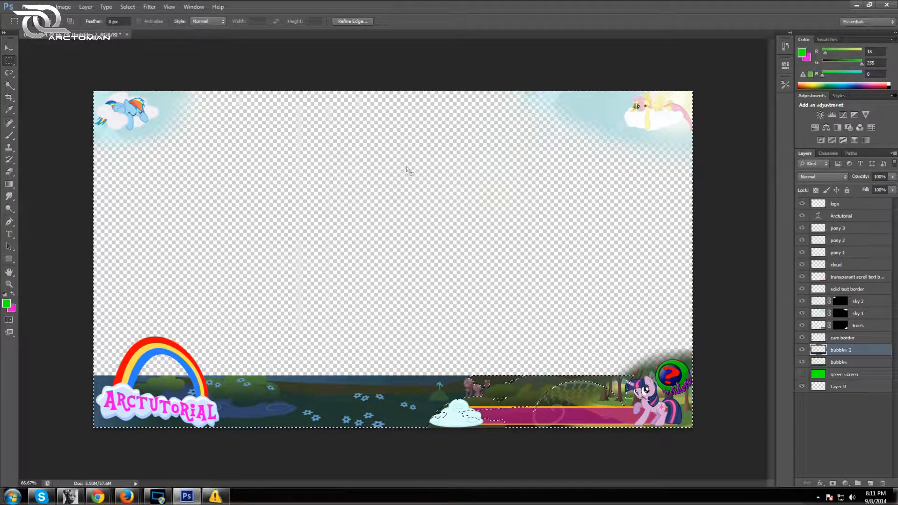
Step: Hide the "bubbles 2" layer and delete the inverted selection's contents from the "bubbles" layer
left_click(854, 362)
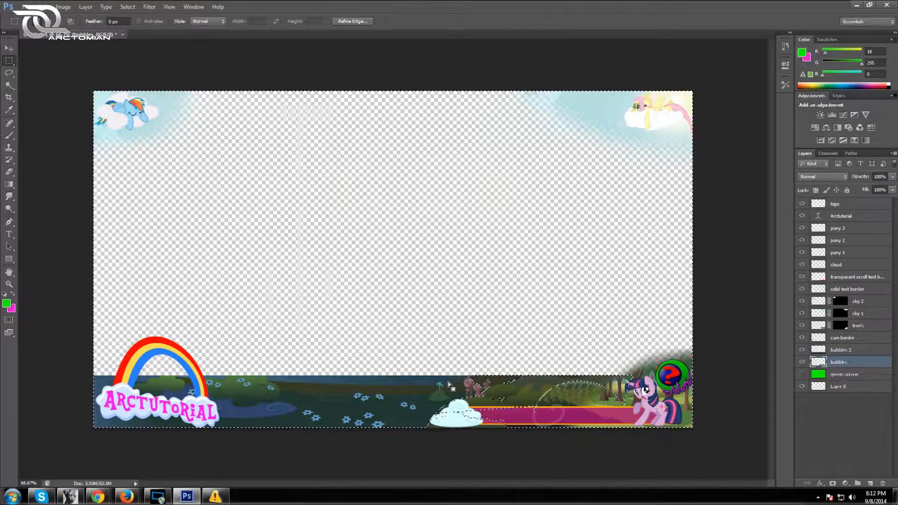
left_click(803, 350)
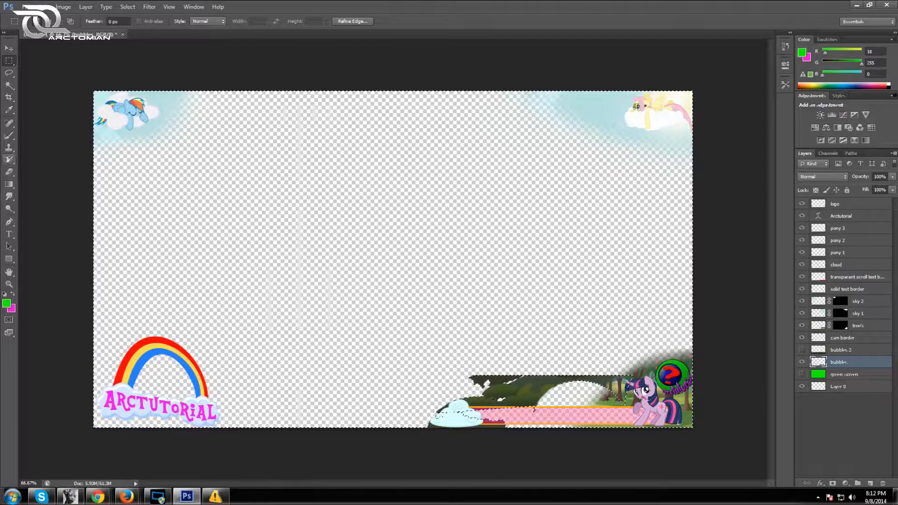
Step: Try selecting the remaining dark foliage on the "bubbles" layer with the Magic Wand, and clear the selection
left_click(9, 85)
left_click(496, 380)
left_click(499, 382)
left_click(498, 380)
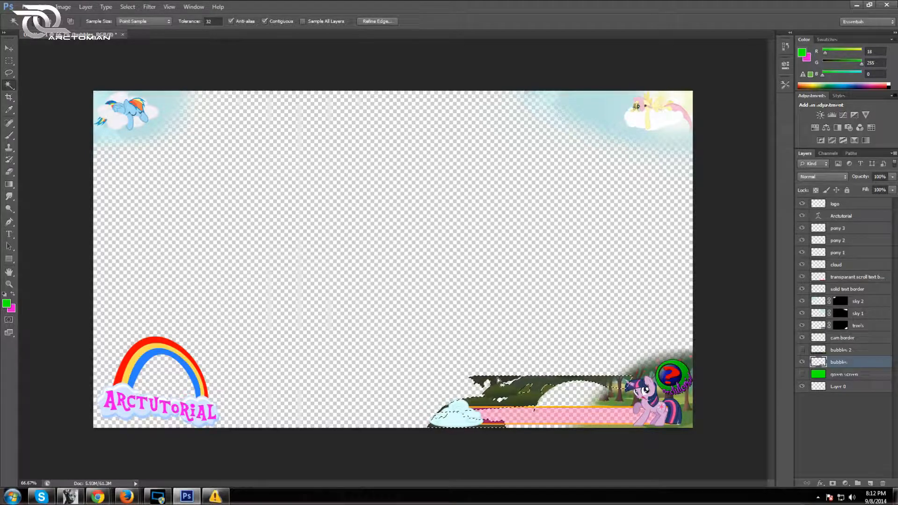
left_click(497, 380)
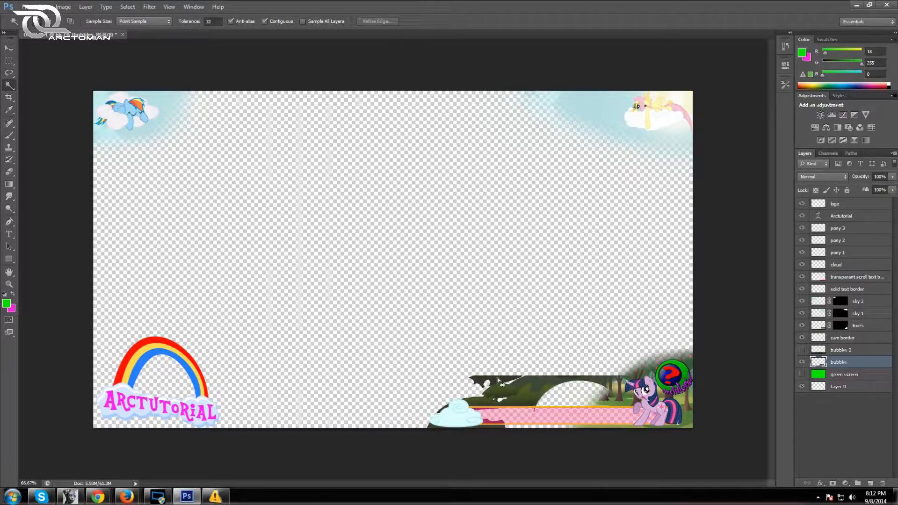
left_click(498, 380)
left_click(499, 379)
Step: Compare the overlay with and without the "bubbles 2" layer, leaving that layer hidden
left_click(803, 350)
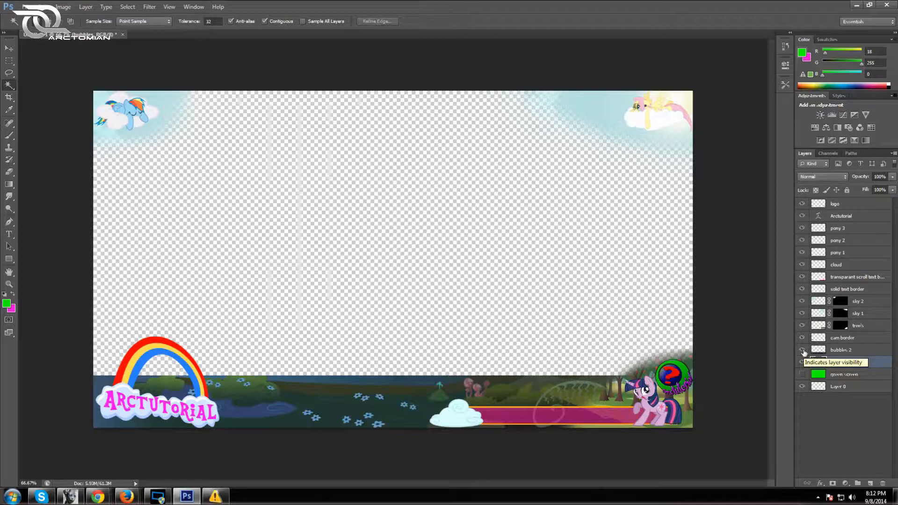
left_click(802, 350)
left_click(802, 350)
left_click(802, 350)
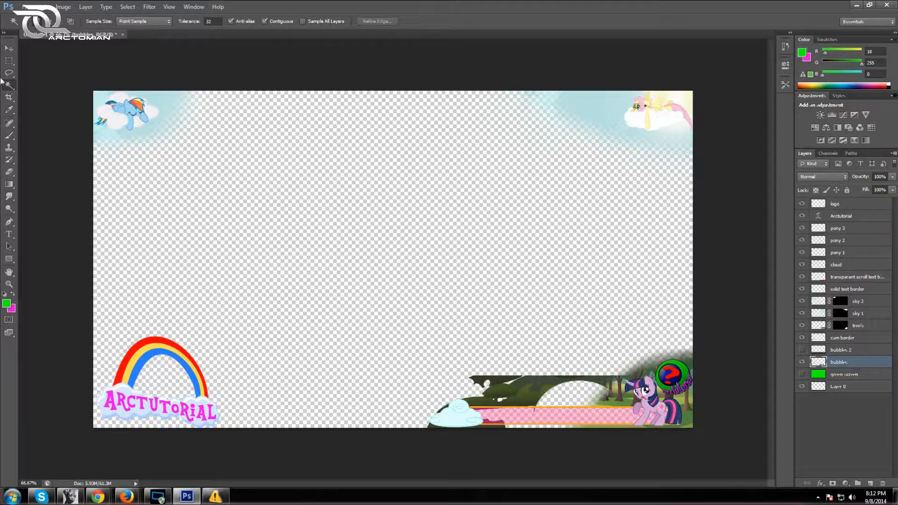
Step: Cut a wide, flat elliptical area out of the upper edge of the remaining foliage on the "bubbles" layer and deselect
left_click(8, 61)
left_click(34, 68)
left_click_drag(458, 357, 634, 392)
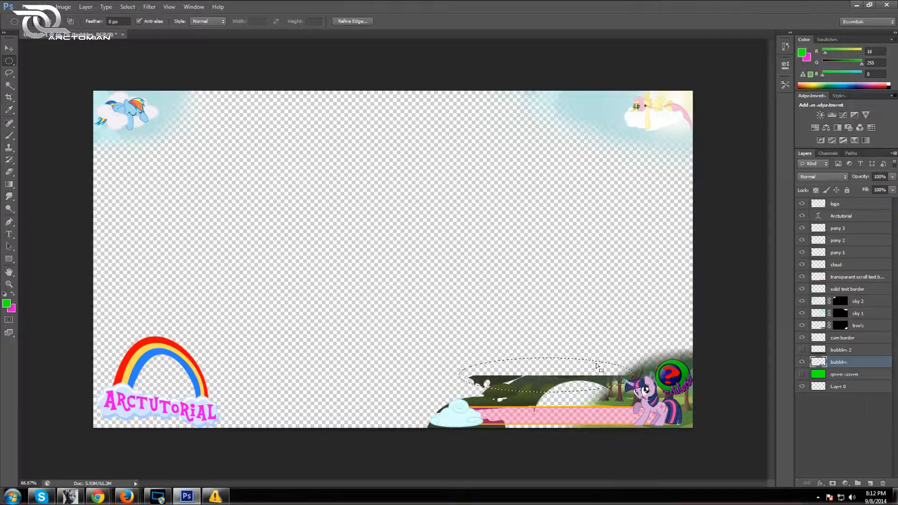
key("Delete")
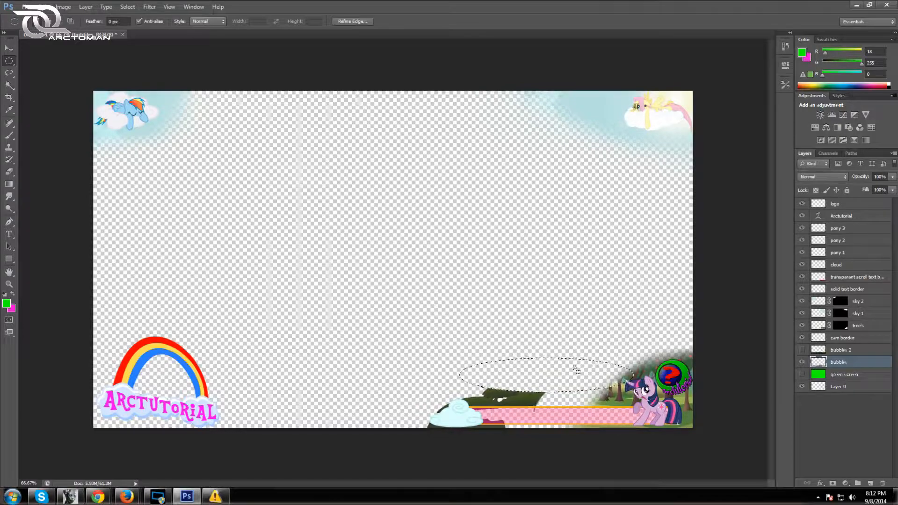
left_click(43, 7)
left_click(71, 35)
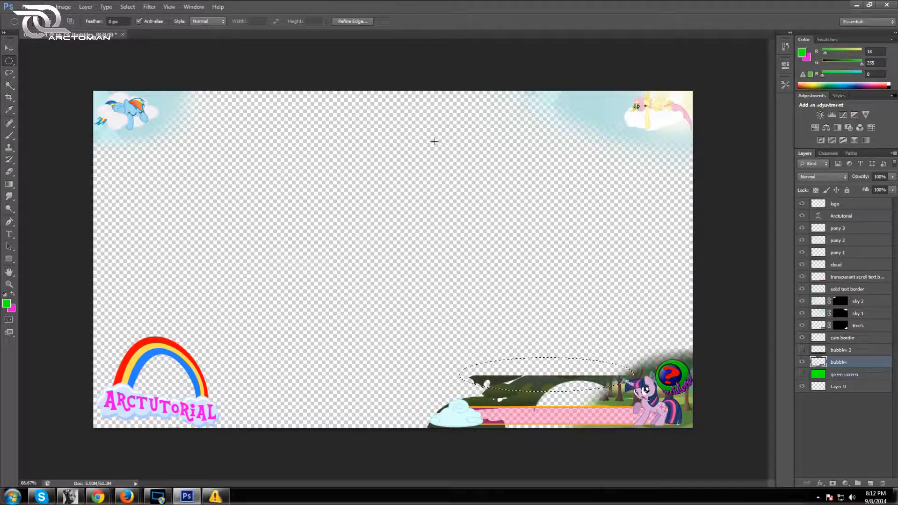
key("Delete")
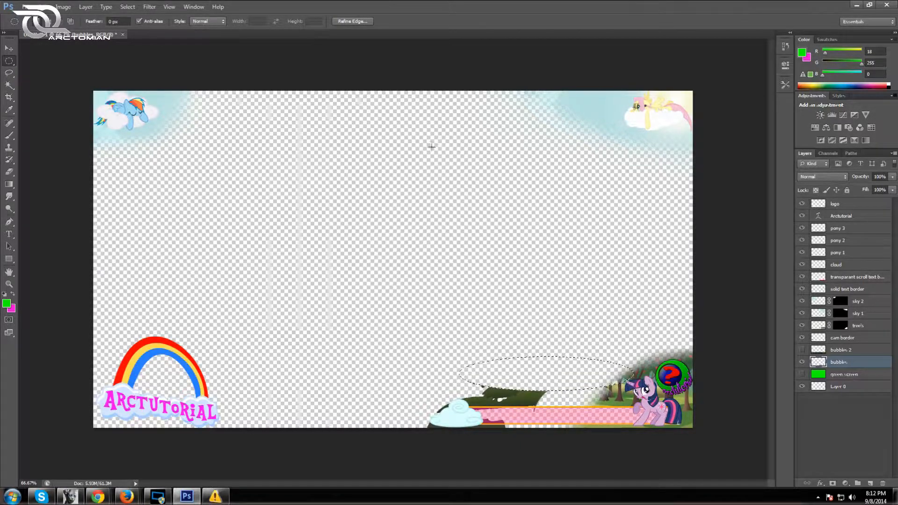
key("ctrl+d")
Step: Cut several elliptical areas out of the upper edge of the foliage and its stray fragments on the "bubbles" layer, and deselect
left_click(9, 284)
left_click(489, 411)
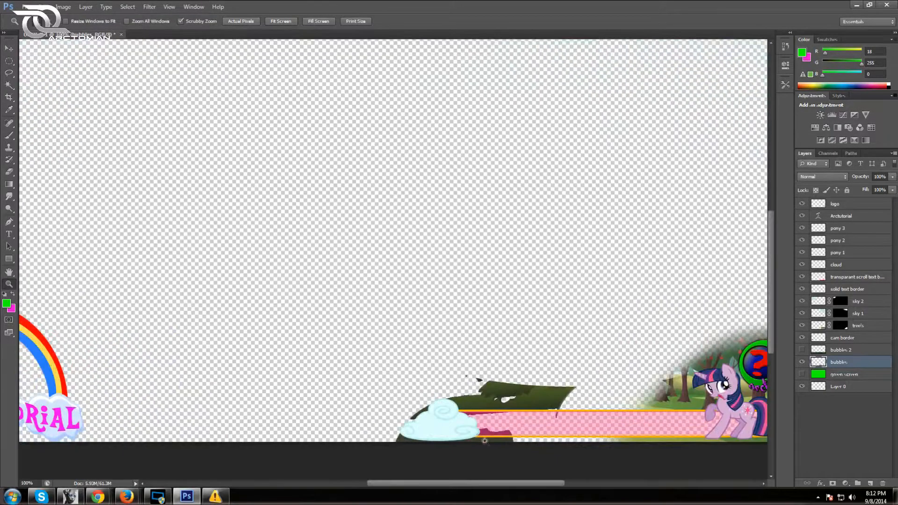
left_click(489, 412)
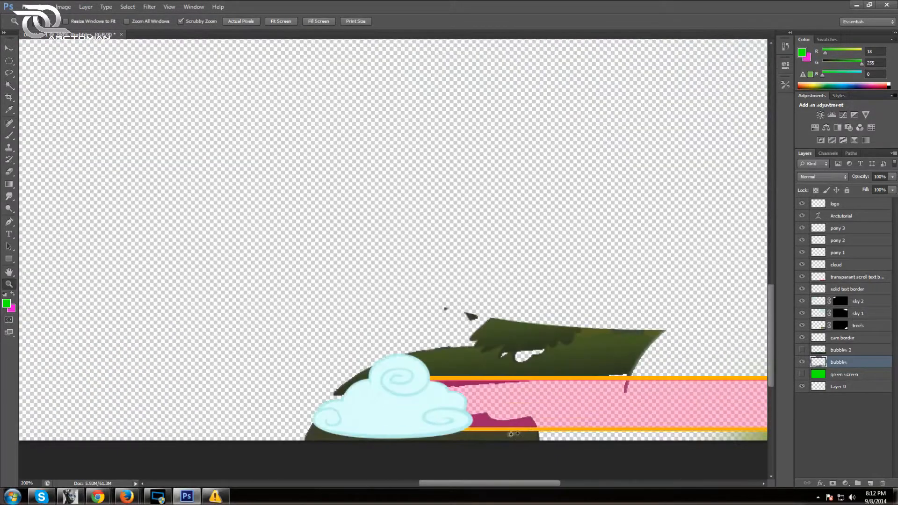
left_click(9, 61)
left_click_drag(445, 303, 515, 337)
key("Delete")
left_click_drag(497, 298, 597, 408)
key("Delete")
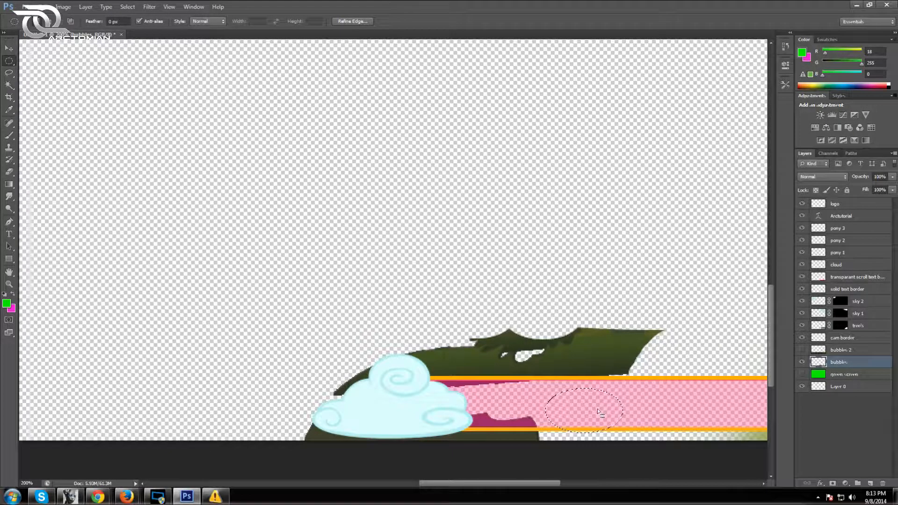
left_click(598, 409)
Step: Carve a series of small round notches into the middle of the foliage's upper edge with tiny elliptical cuts, and deselect
left_click_drag(540, 330, 552, 341)
left_click_drag(553, 344, 569, 338)
key("Delete")
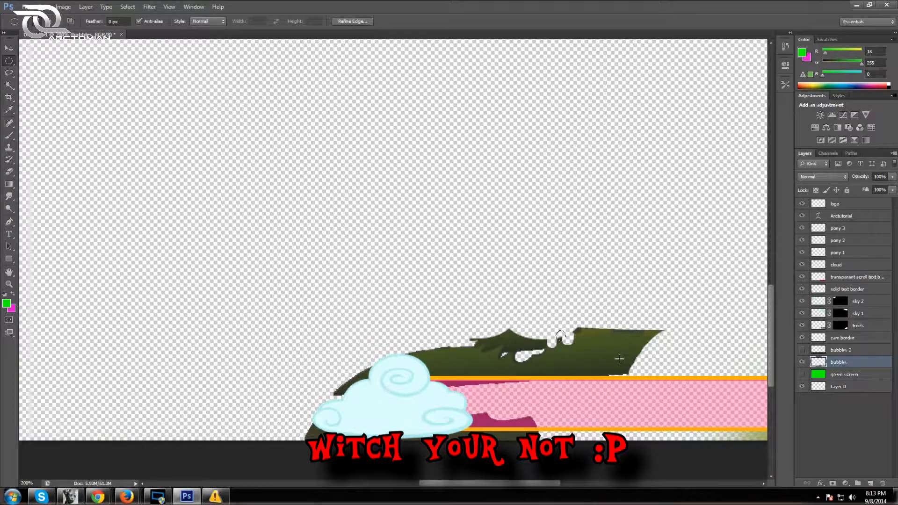
left_click(554, 299)
left_click_drag(553, 344, 543, 333)
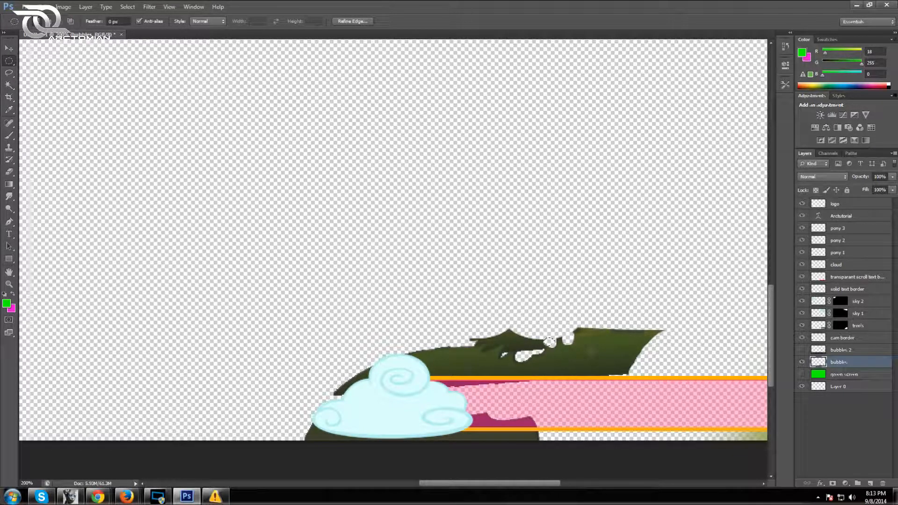
mouse_move(548, 341)
left_mouse_down()
mouse_move(579, 338)
mouse_move(565, 339)
left_mouse_up()
mouse_move(563, 337)
left_mouse_down()
mouse_move(582, 328)
mouse_move(566, 344)
mouse_move(578, 328)
mouse_move(569, 341)
mouse_move(518, 338)
mouse_move(510, 350)
mouse_move(540, 348)
mouse_move(539, 337)
mouse_move(522, 354)
mouse_move(515, 339)
mouse_move(512, 345)
mouse_move(523, 329)
mouse_move(526, 344)
left_mouse_up()
key("Delete")
key("Delete")
key("Delete")
left_click_drag(526, 345, 534, 342)
key("Delete")
key("Delete")
mouse_move(534, 342)
left_mouse_down()
mouse_move(518, 356)
mouse_move(513, 334)
mouse_move(468, 341)
mouse_move(501, 326)
mouse_move(511, 336)
mouse_move(483, 342)
left_mouse_up()
key("Delete")
key("Delete")
key("Delete")
key("Delete")
key("Delete")
key("Delete")
key("Delete")
key("Delete")
key("Delete")
key("Delete")
key("Delete")
key("Delete")
mouse_move(486, 341)
left_mouse_down()
mouse_move(514, 343)
mouse_move(523, 297)
left_mouse_up()
key("Delete")
key("Delete")
key("Delete")
mouse_move(523, 344)
left_mouse_down()
mouse_move(517, 334)
mouse_move(520, 341)
mouse_move(494, 346)
mouse_move(500, 312)
left_mouse_up()
left_click(472, 243)
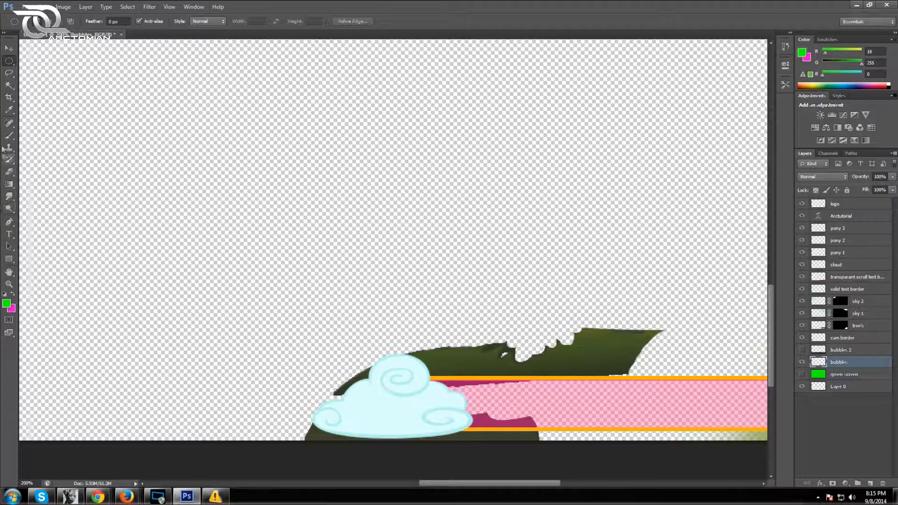
Step: Reduce the Eraser size and erase the dark marks and small hole at the foliage edge beside the notches
left_click_drag(8, 171, 33, 173)
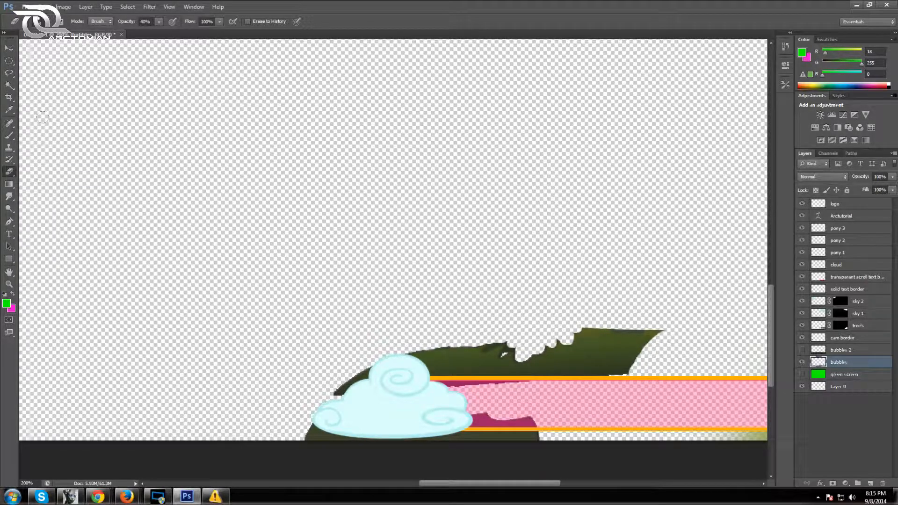
left_click(46, 21)
left_click_drag(22, 50, 17, 51)
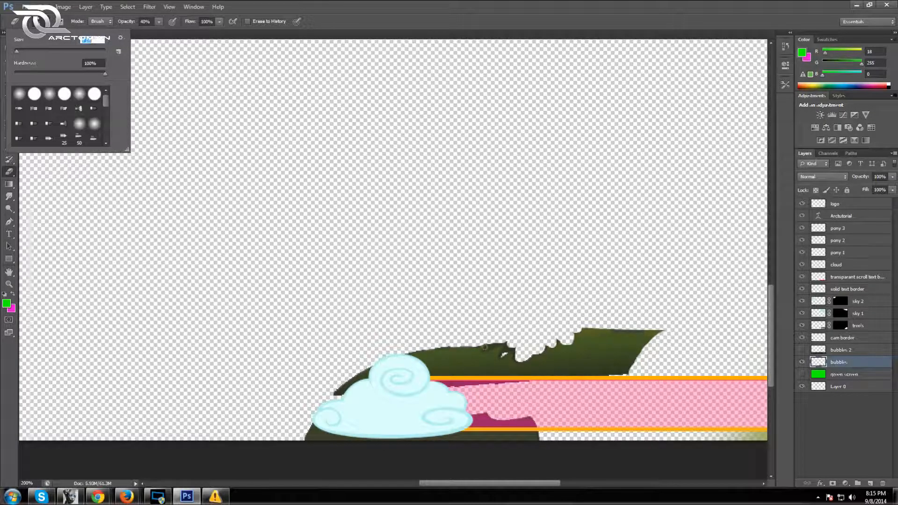
left_click(485, 350)
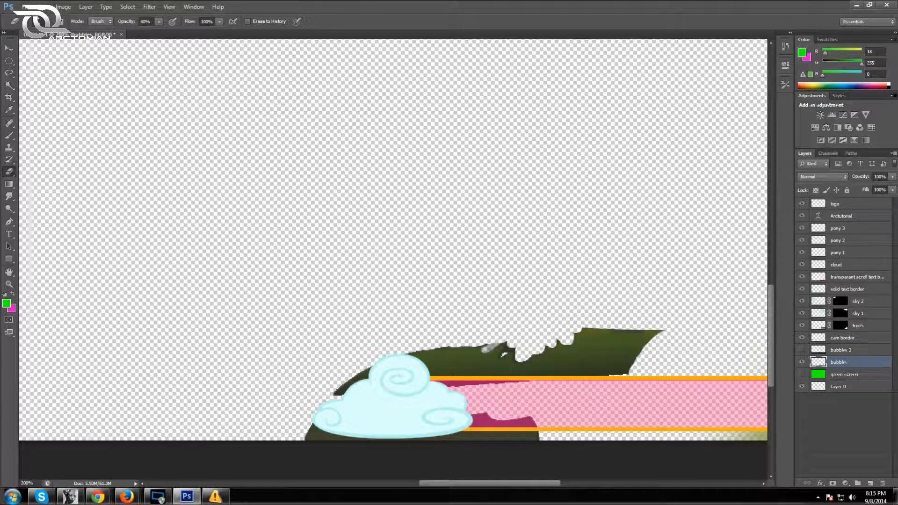
mouse_move(488, 349)
left_mouse_down()
mouse_move(516, 335)
mouse_move(506, 340)
left_mouse_up()
left_click_drag(503, 354, 505, 348)
left_click(504, 354)
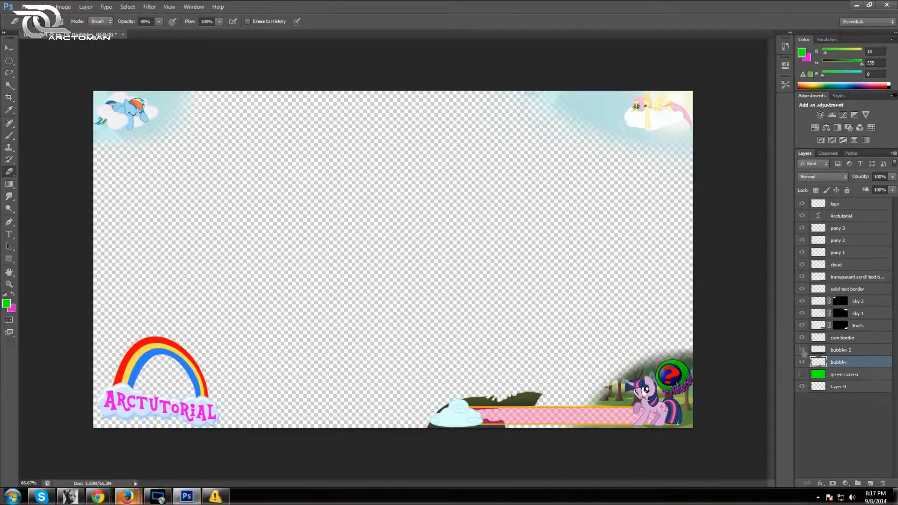
Step: Show the "bubbles 2" layer, delete its upper part with a wide rectangular selection down to the text bar's top, and deselect
left_click(802, 350)
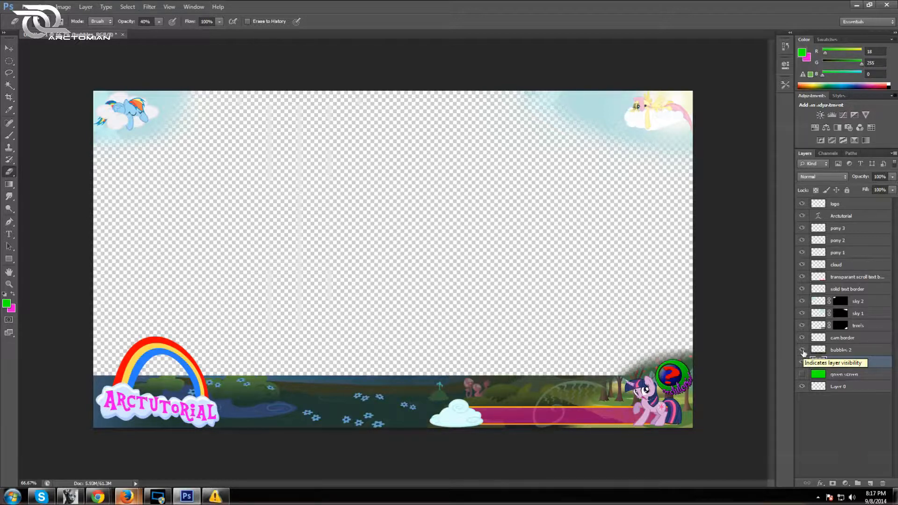
right_click(9, 60)
left_click(42, 60)
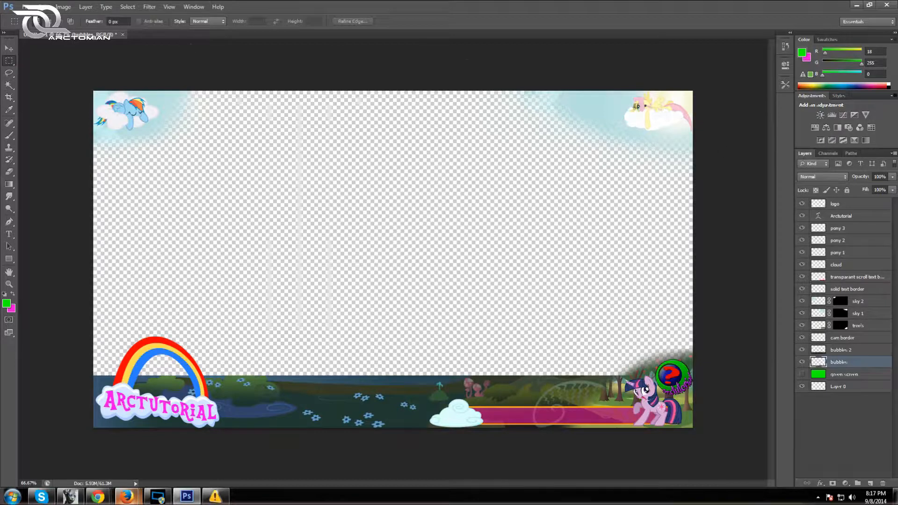
left_click(842, 350)
left_click_drag(86, 353, 648, 403)
key("Delete")
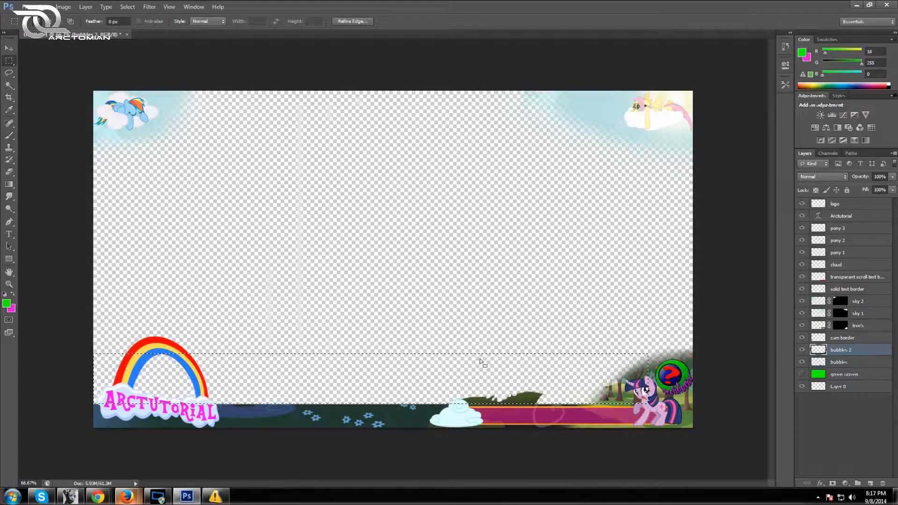
left_click(490, 345)
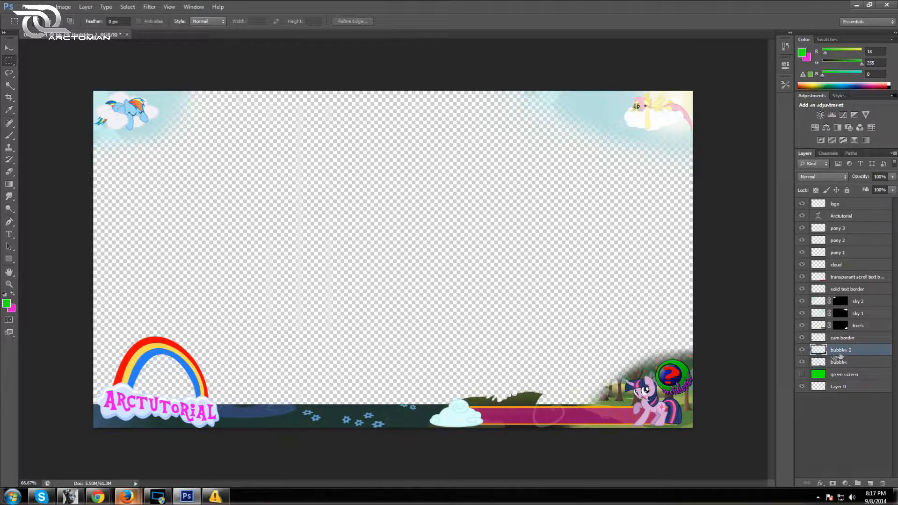
Step: Move the notched foliage on the "bubbles" layer right so that it meets the trees beside the purple pony
left_click(839, 365)
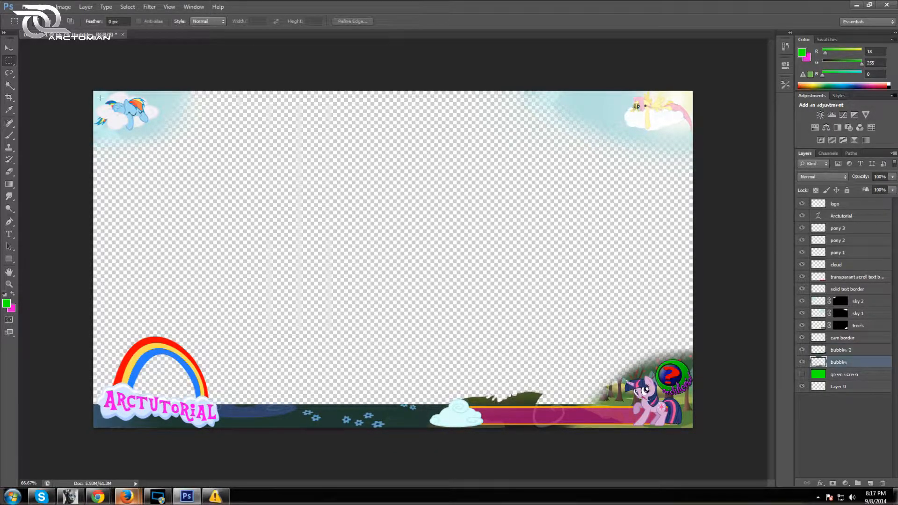
key("v")
left_click_drag(524, 399, 595, 398)
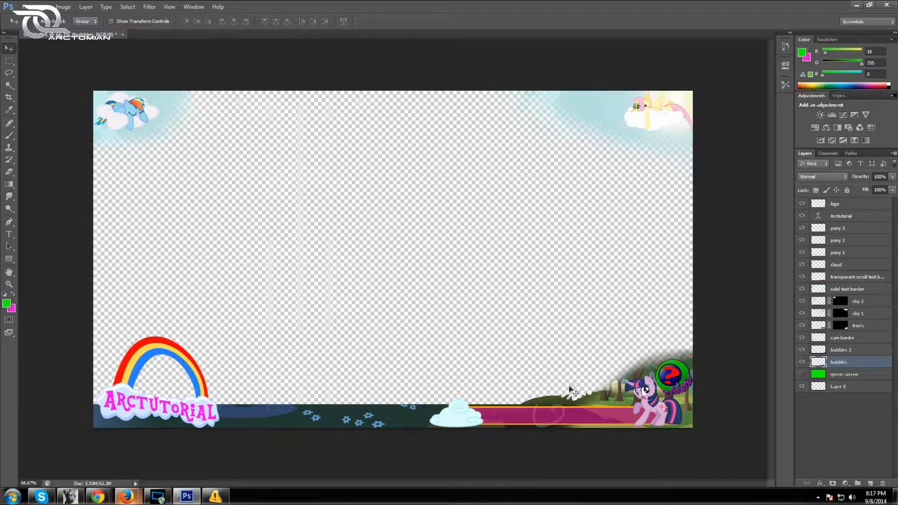
Step: Try shifting the night forest strip on the "bubbles 2" layer slightly, and undo the move
left_click(840, 351)
left_click_drag(333, 421, 375, 418)
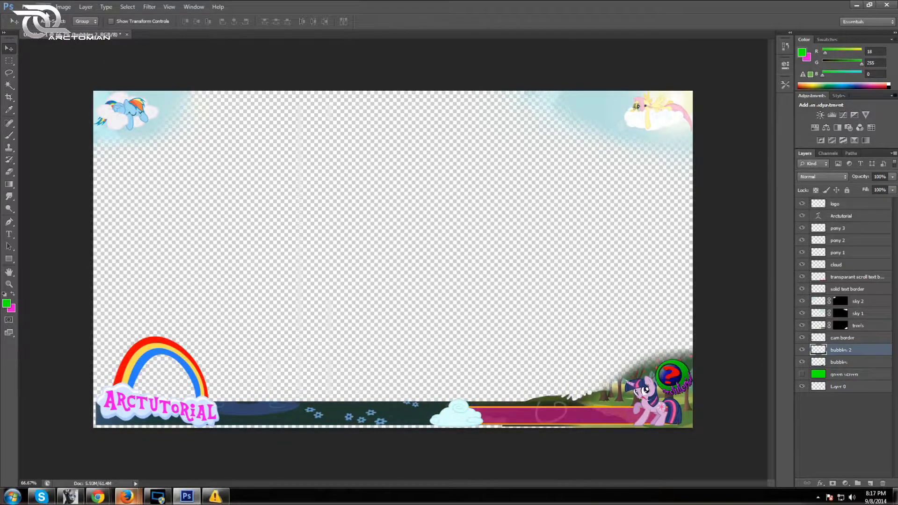
left_click(42, 7)
left_click(56, 35)
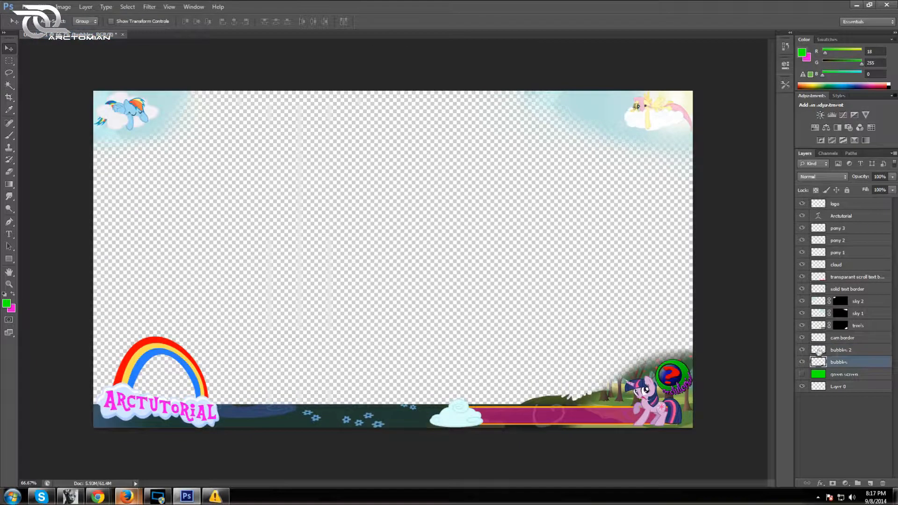
Step: Delete the rectangular area inside the text bar from both the "bubbles 2" and "bubbles" layers, and deselect
left_click(10, 65)
left_click(840, 350)
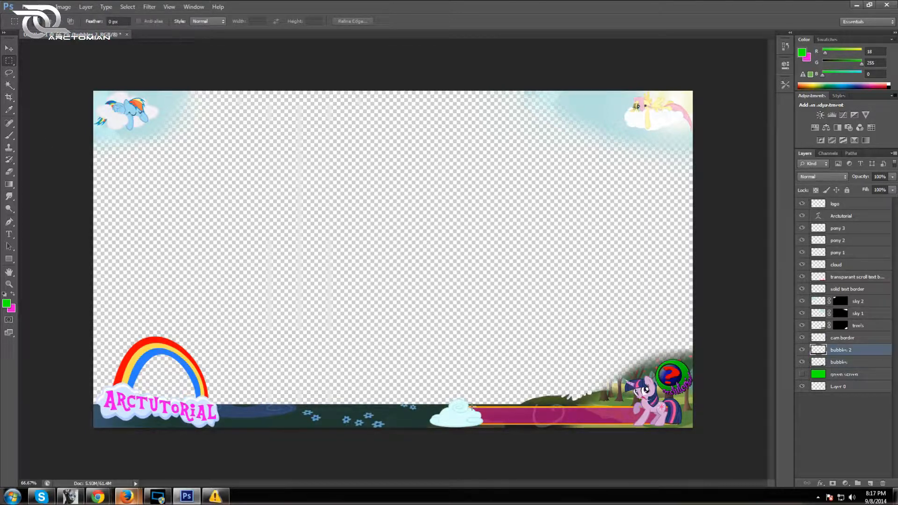
left_click_drag(471, 407, 672, 424)
key("Delete")
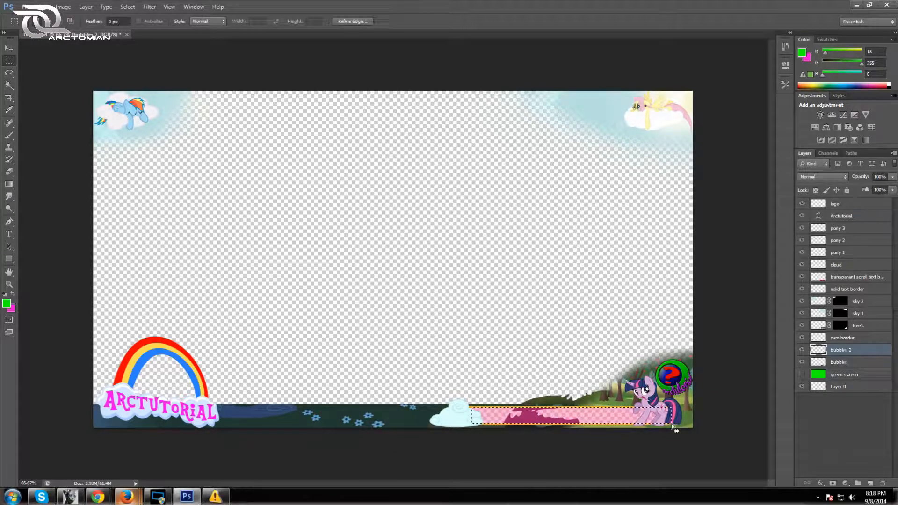
left_click(850, 363)
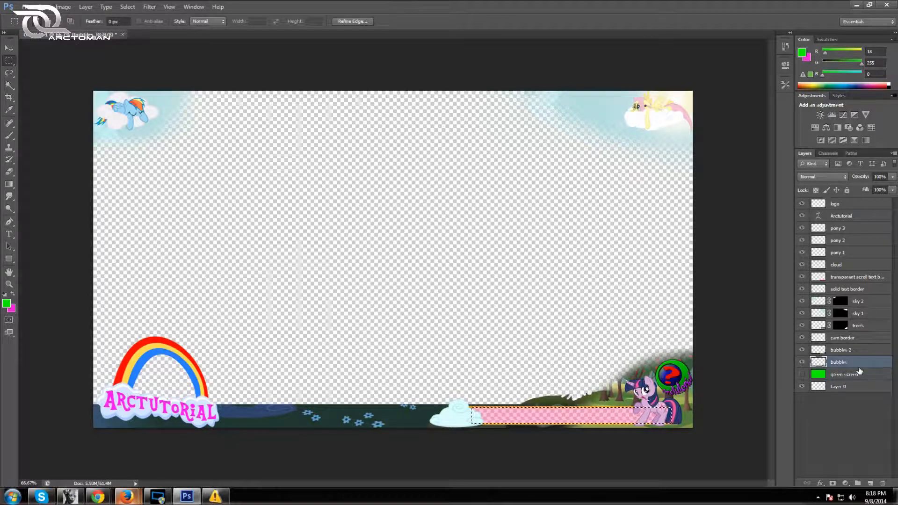
left_click(515, 313)
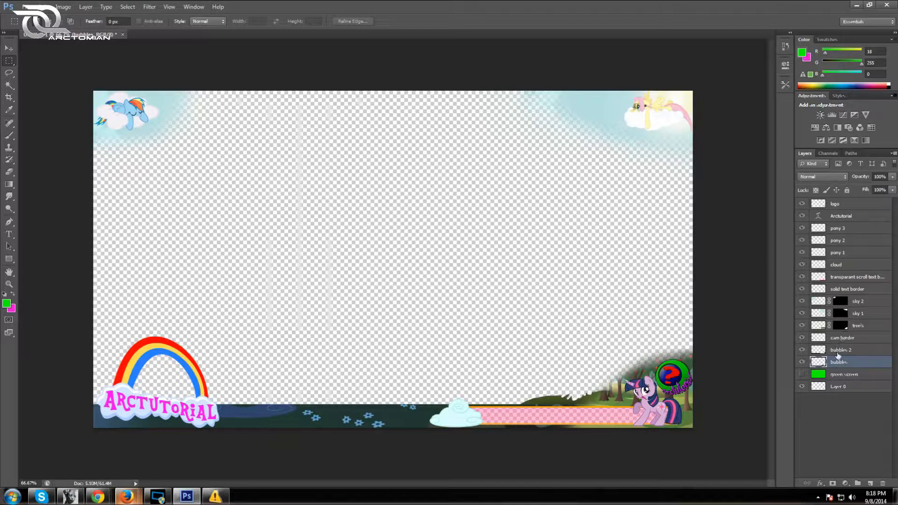
Step: Clear the leftover foliage along the text bar's lower border on the "bubbles" layer with a rectangular selection, and deselect
left_click(8, 48)
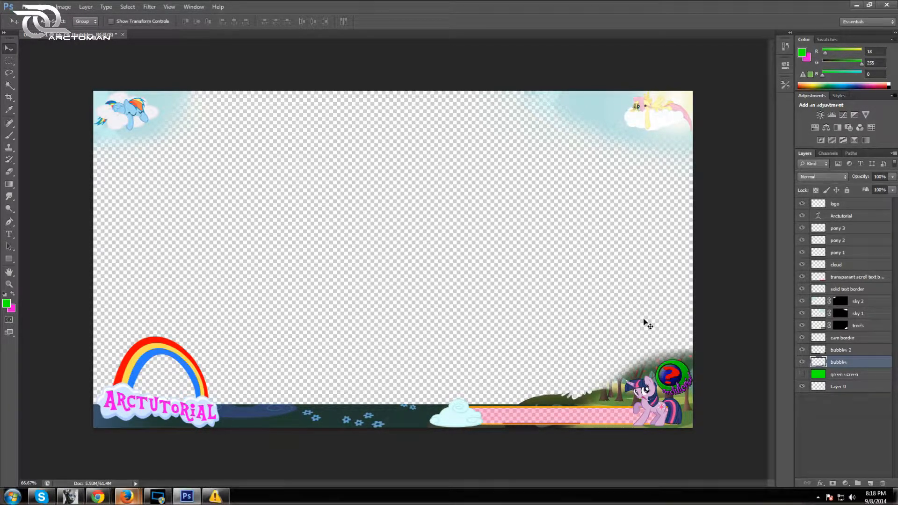
left_click(9, 60)
left_click_drag(482, 406, 612, 425)
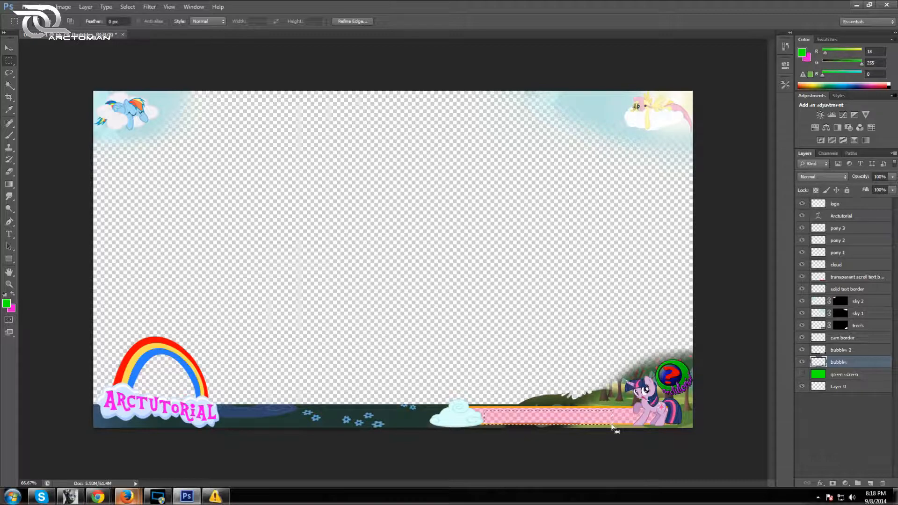
left_click(516, 316)
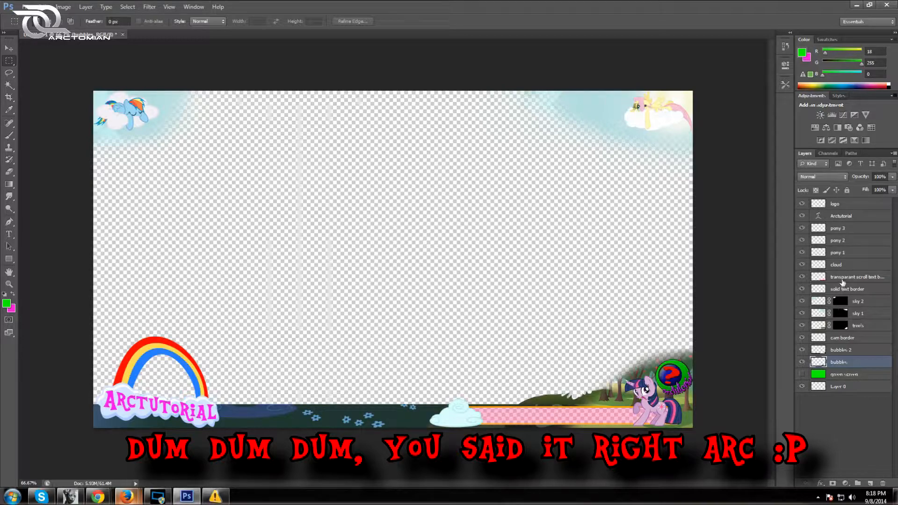
Step: Nudge the rainbow and clouds on the "cam border" layer up and slightly left toward the canvas edge
left_click(844, 338)
left_click(9, 49)
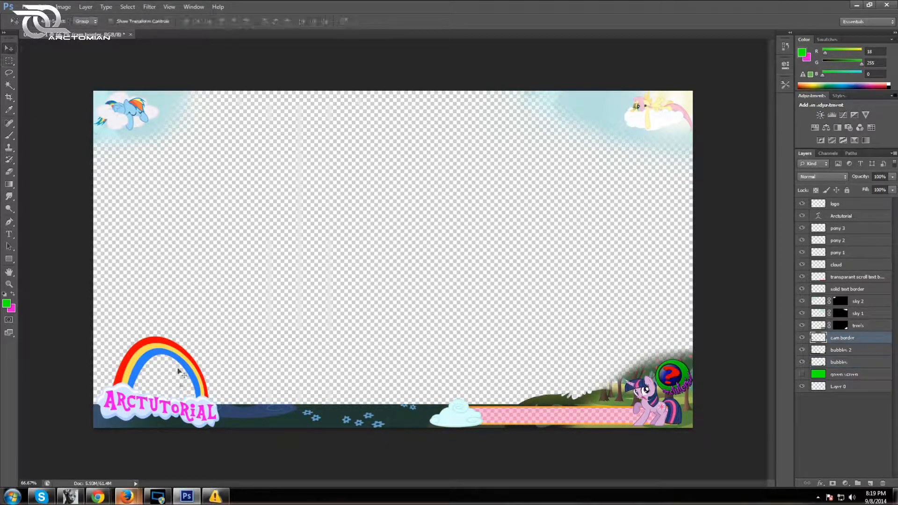
key("Left")
key("Left")
key("Left")
key("Up")
key("Up")
key("Left")
key("Left")
key("Up")
key("Up")
key("Left")
key("Left")
key("Left")
key("Up")
key("Up")
key("Left")
key("Left")
key("Up")
key("Up")
key("Up")
key("Up")
key("Up")
key("Up")
key("Up")
key("Up")
key("Up")
key("Up")
key("Up")
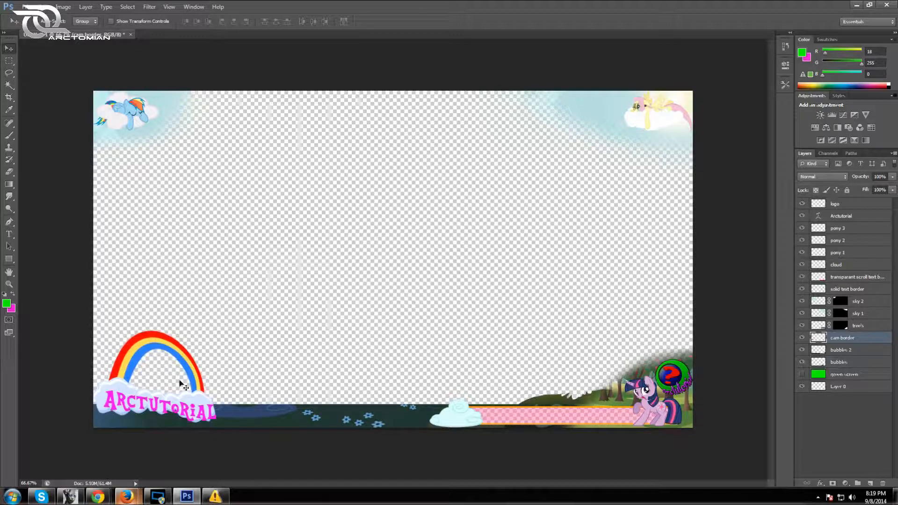
key("Up")
key("Up")
key("Up")
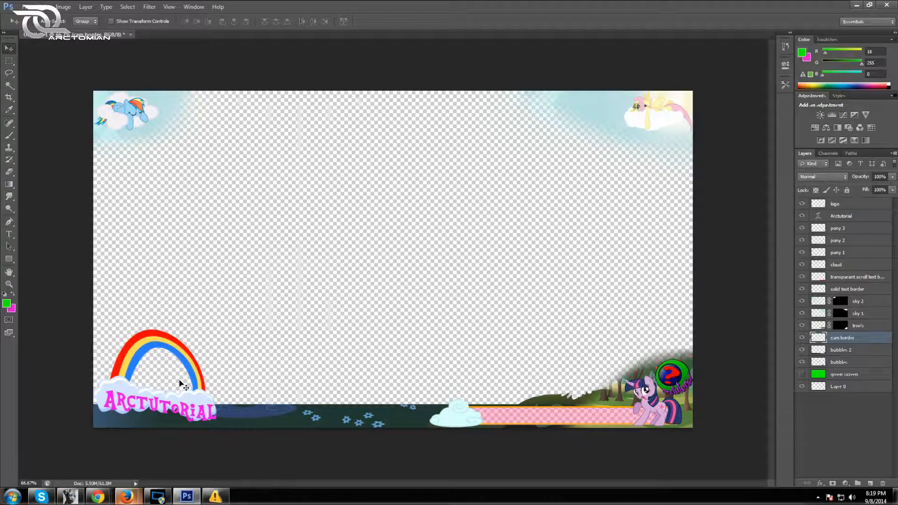
Step: Nudge the "Arctutorial" text layer up to line up with the raised clouds under the rainbow
left_click(842, 218)
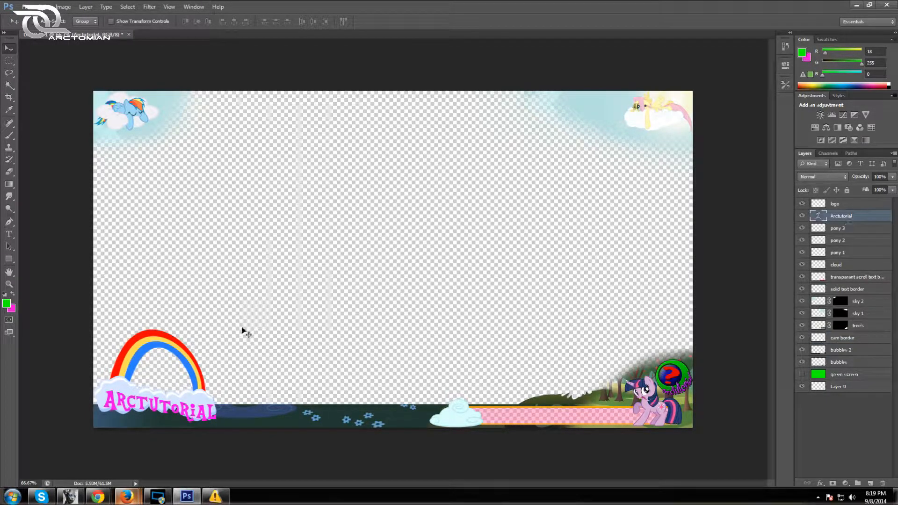
key("Up")
key("Up")
key("Up")
key("Up")
key("Up")
key("Up")
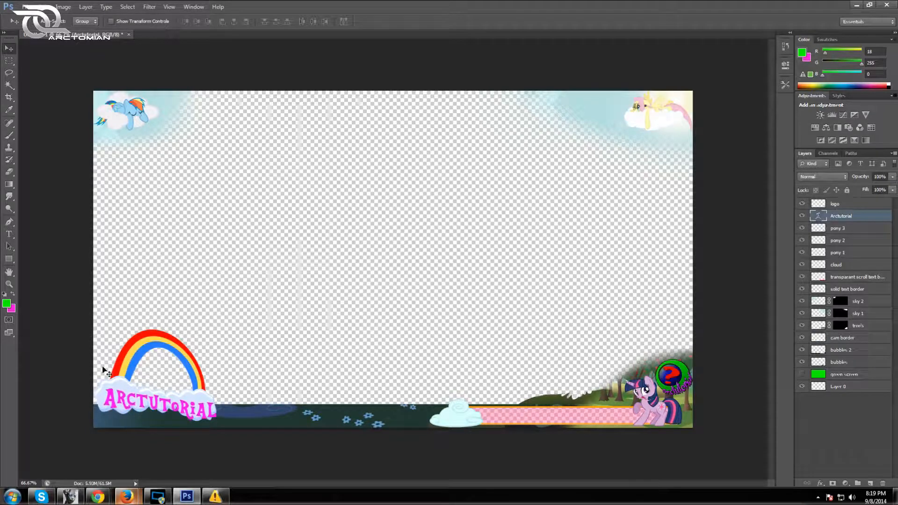
key("Up")
key("Up")
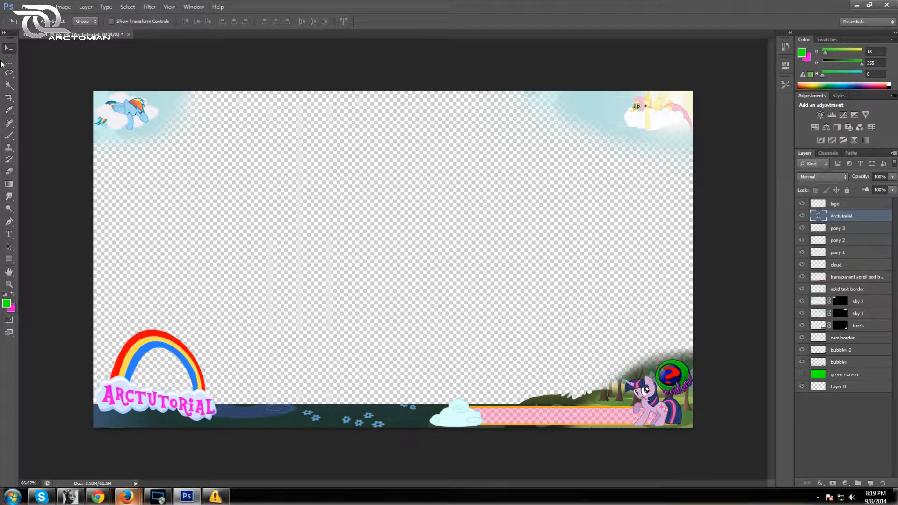
right_click(843, 354)
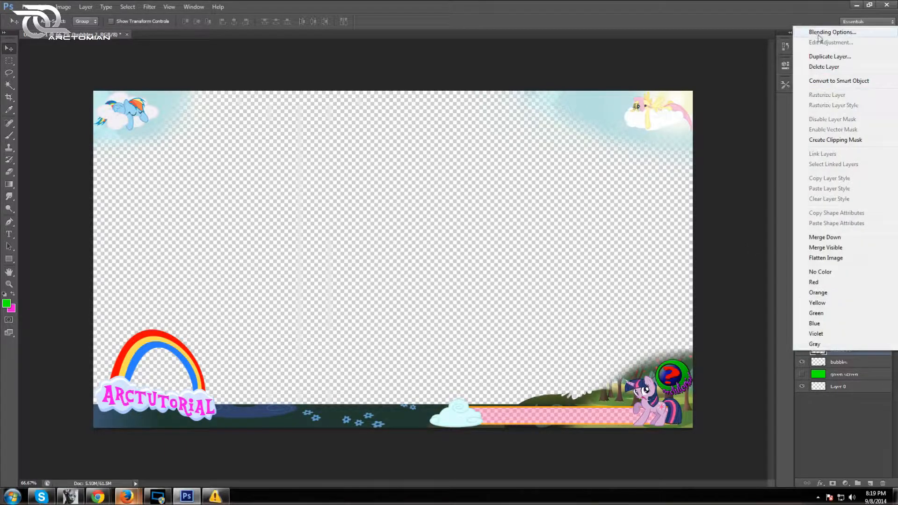
left_click(818, 34)
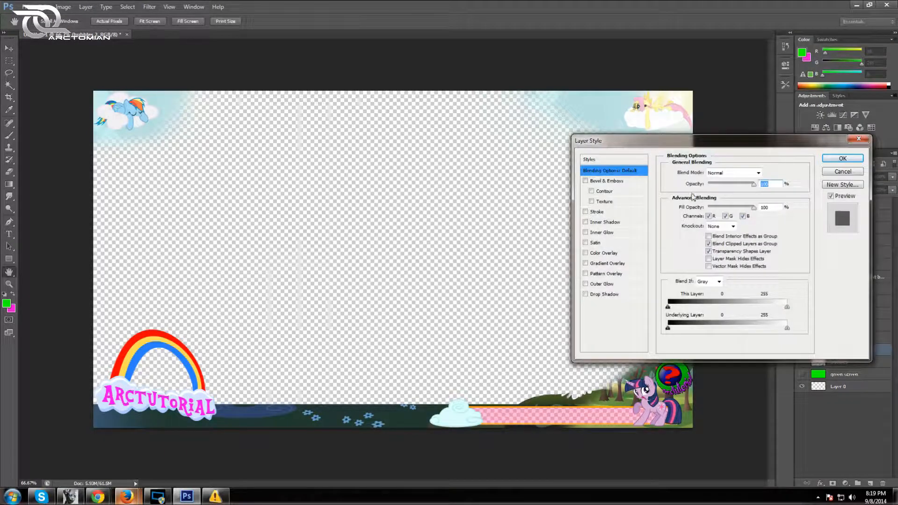
left_click(849, 176)
Step: Add the "bubbles" layer to the selection together with the "bubbles 2" layer
left_click(839, 364, "ctrl")
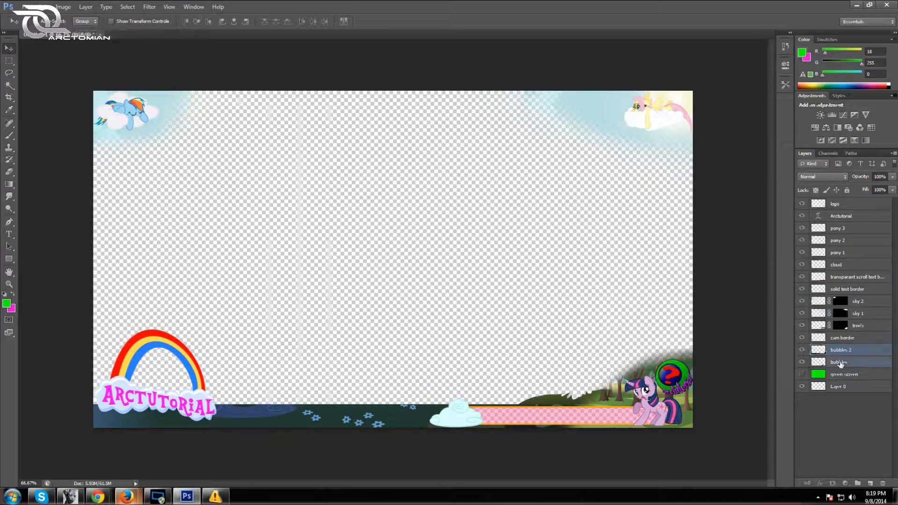
Step: Merge the bubbles 2 and bubbles layers and open the blending options of the merged layer
right_click(847, 351)
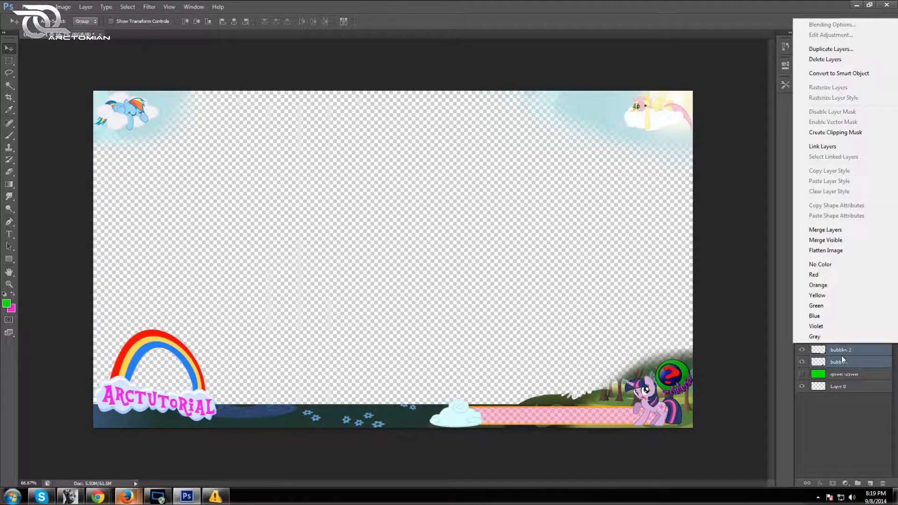
left_click(836, 231)
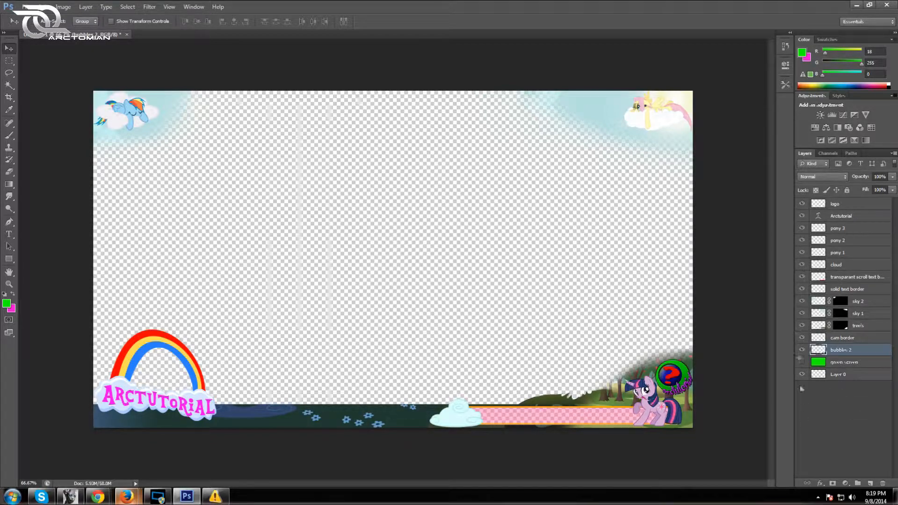
right_click(837, 354)
left_click(817, 31)
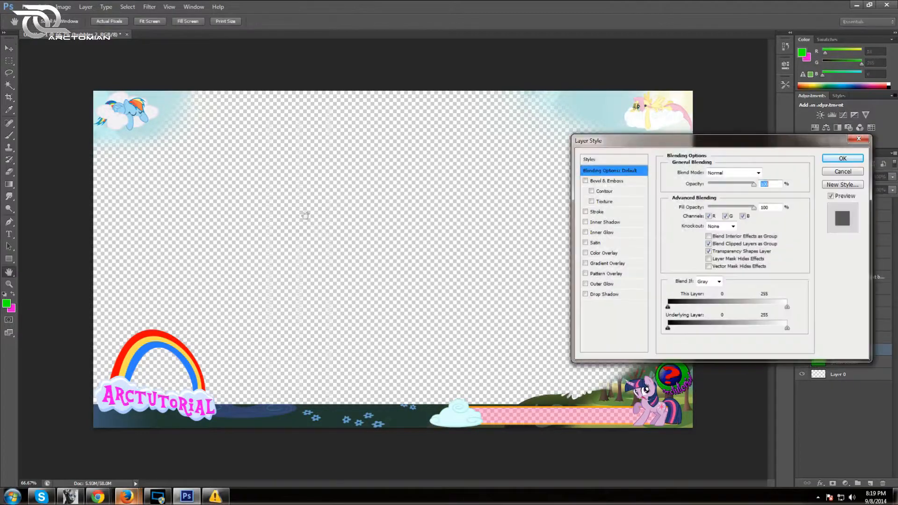
Step: Try a stroke on the merged bubbles layer, testing yellow, green and dark green (#023e0e) colours, then discard it
left_click(586, 212)
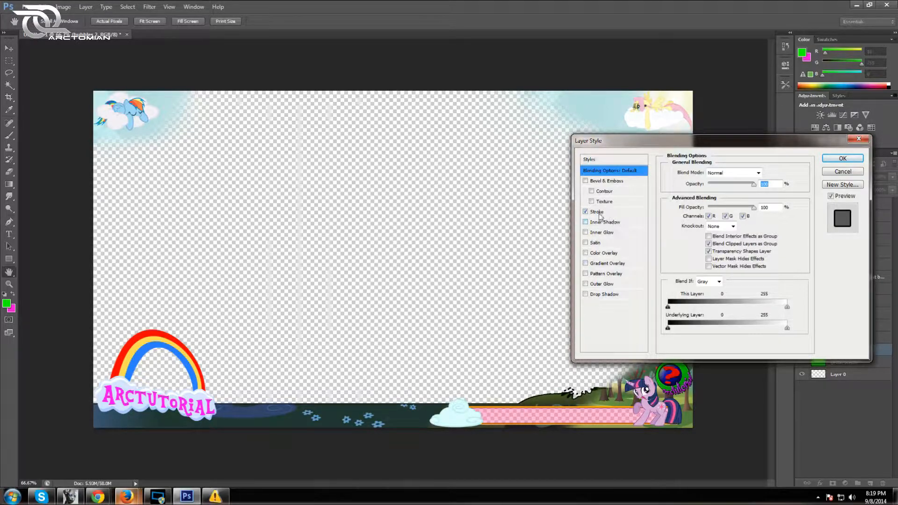
left_click(599, 213)
left_click(685, 237)
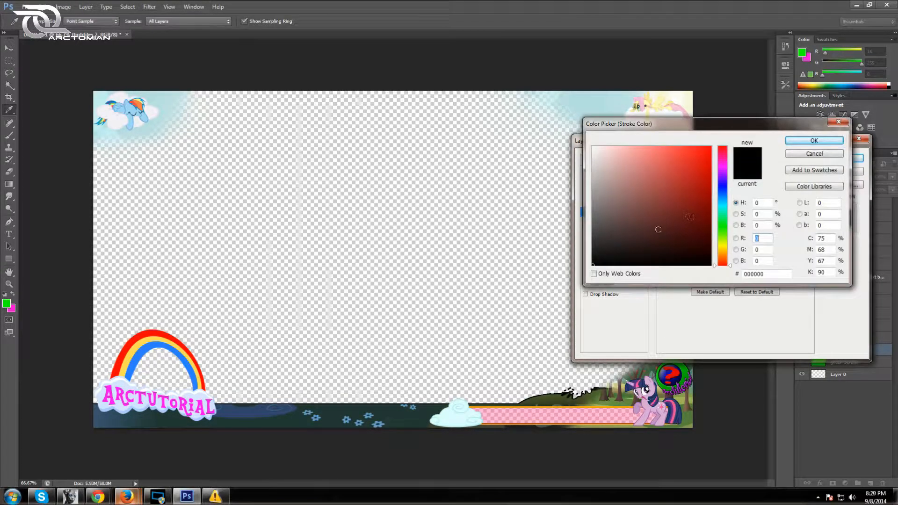
left_click(727, 246)
left_click_drag(698, 252, 727, 125)
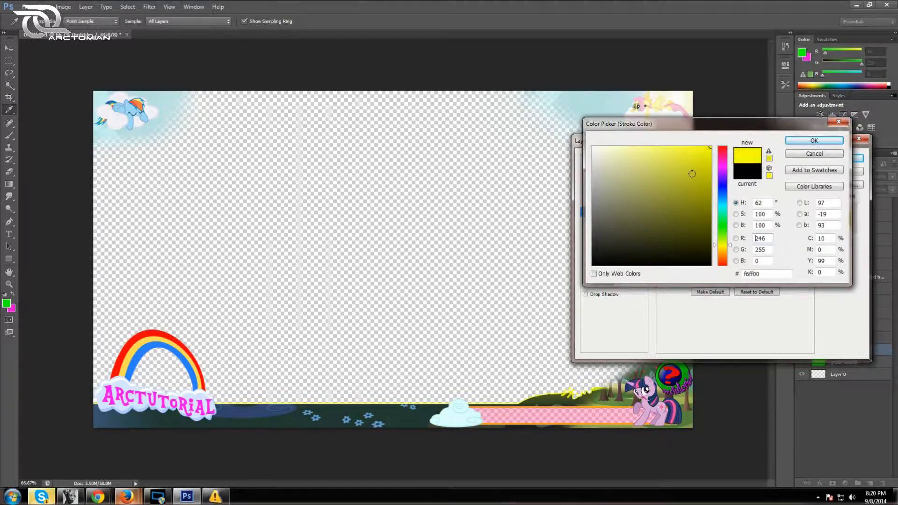
left_click(724, 222)
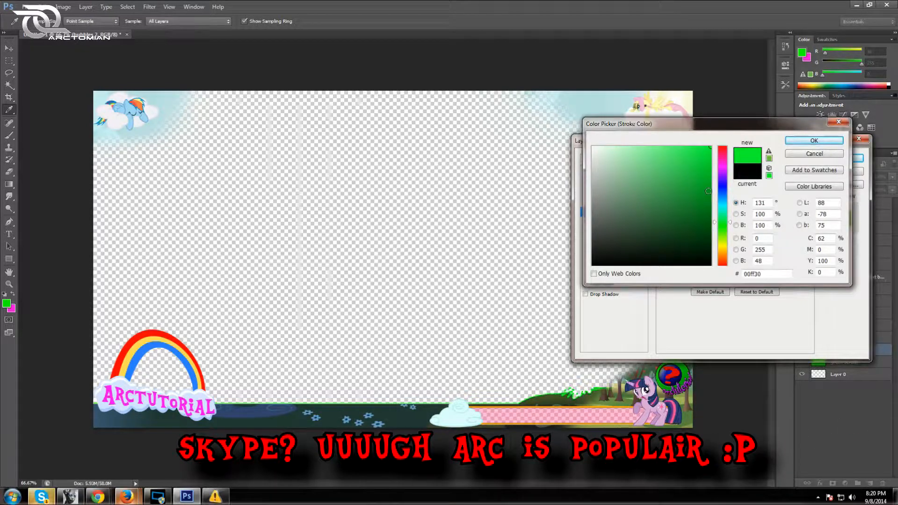
left_click(707, 237)
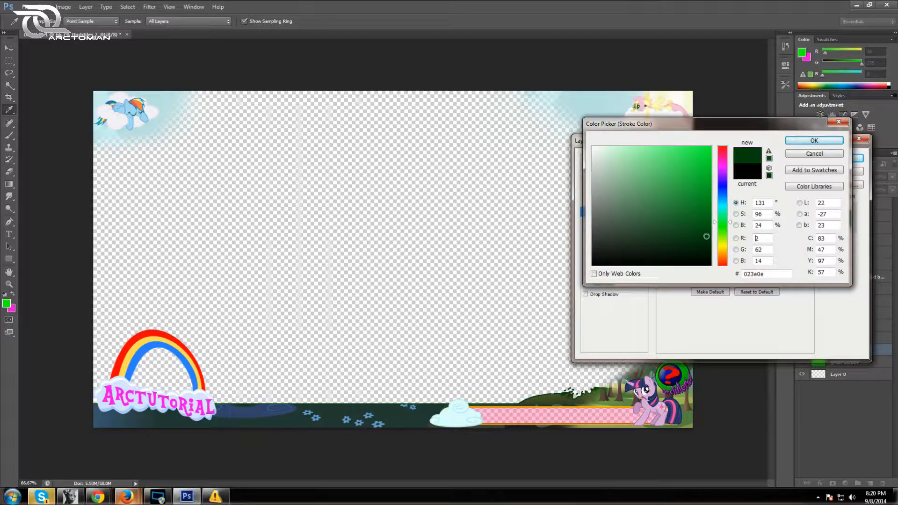
left_click(795, 155)
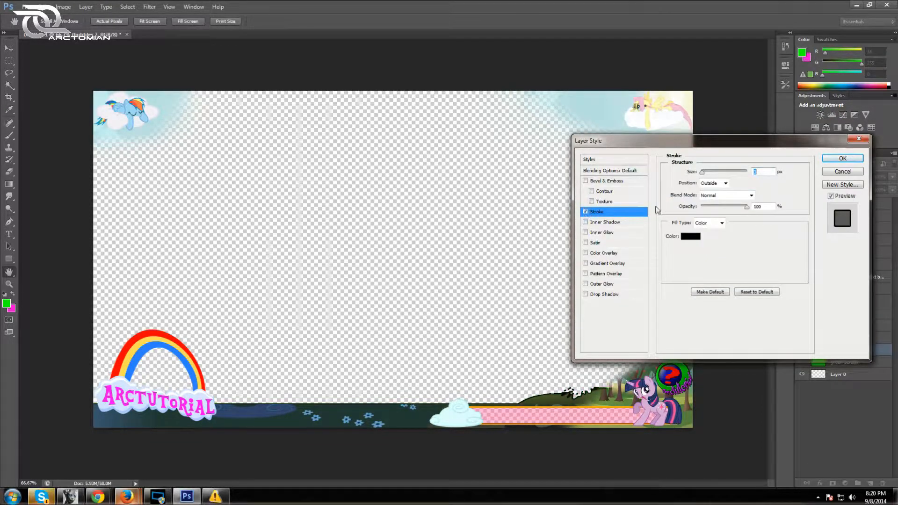
left_click(586, 212)
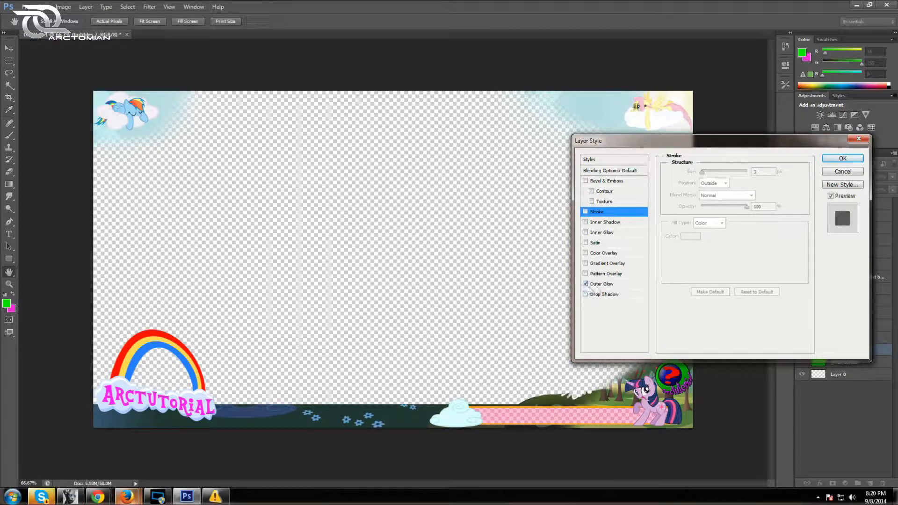
Step: Apply a black (#000000) Outer Glow with 5% spread and an increased size to the merged bubbles layer, and collapse its effects
left_click(606, 286)
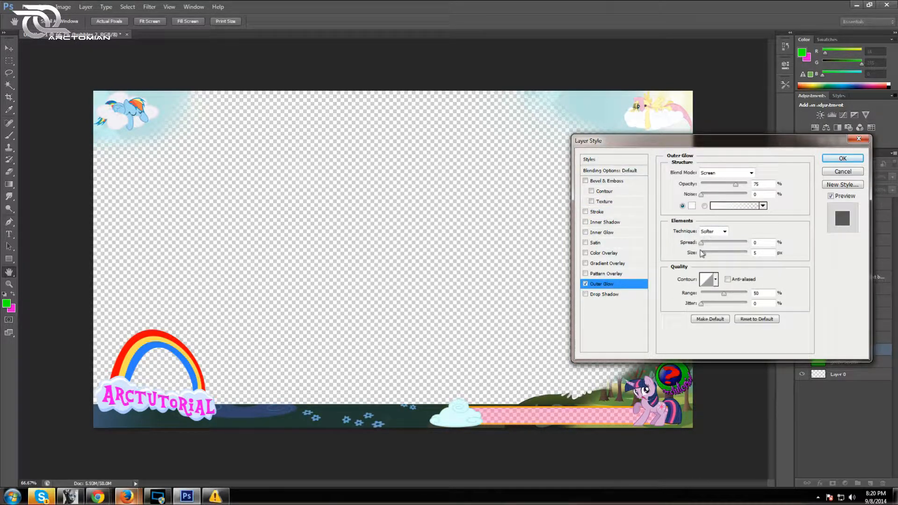
left_click_drag(701, 244, 715, 256)
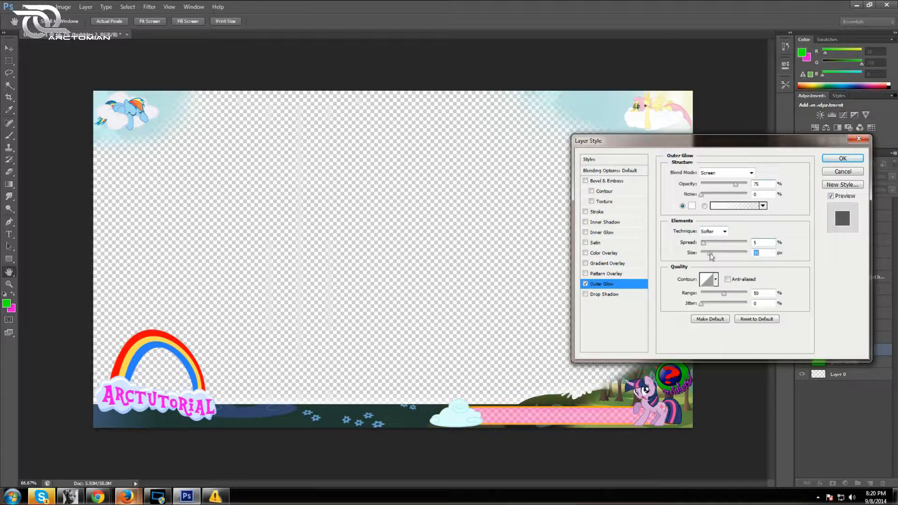
left_click(692, 206)
mouse_move(615, 168)
left_mouse_down()
mouse_move(599, 211)
mouse_move(603, 272)
left_mouse_up()
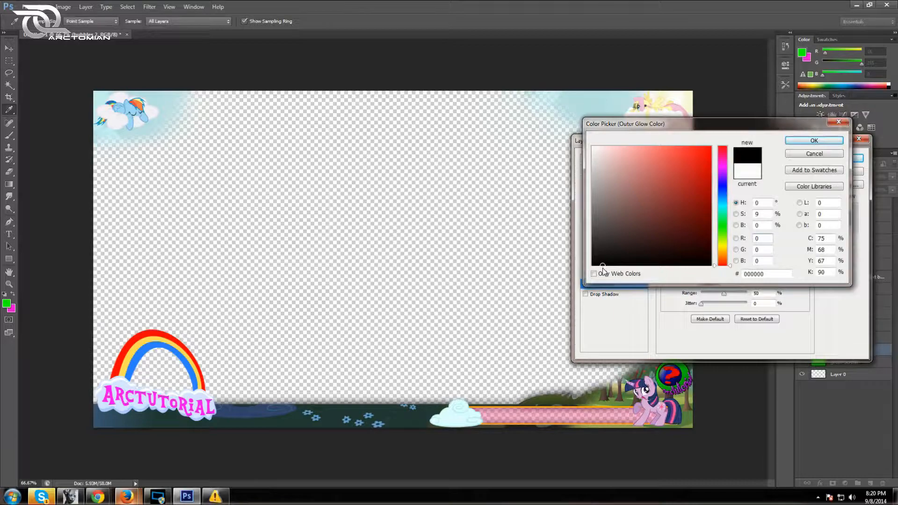
left_click(807, 141)
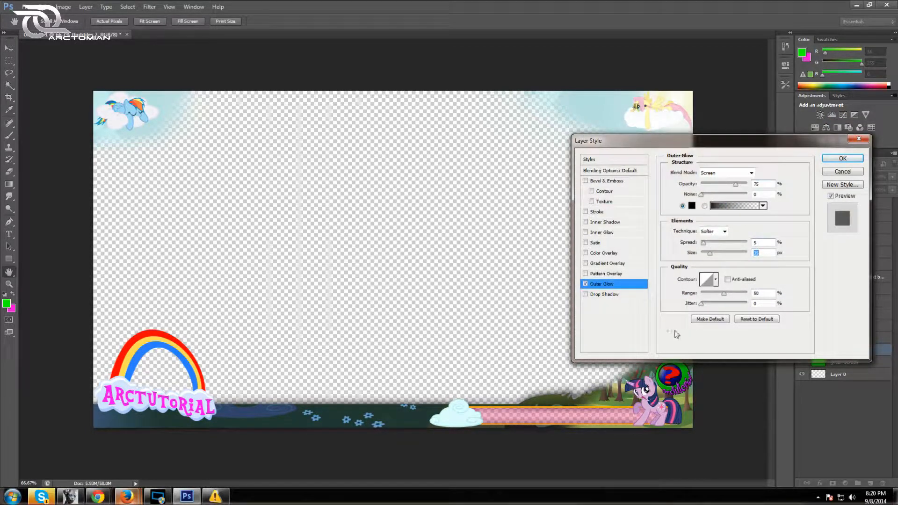
left_click(854, 157)
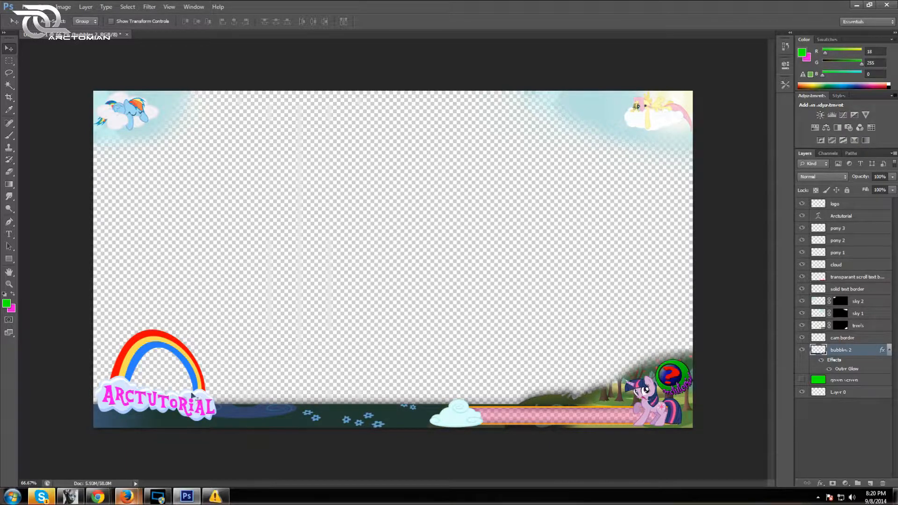
left_click(891, 350)
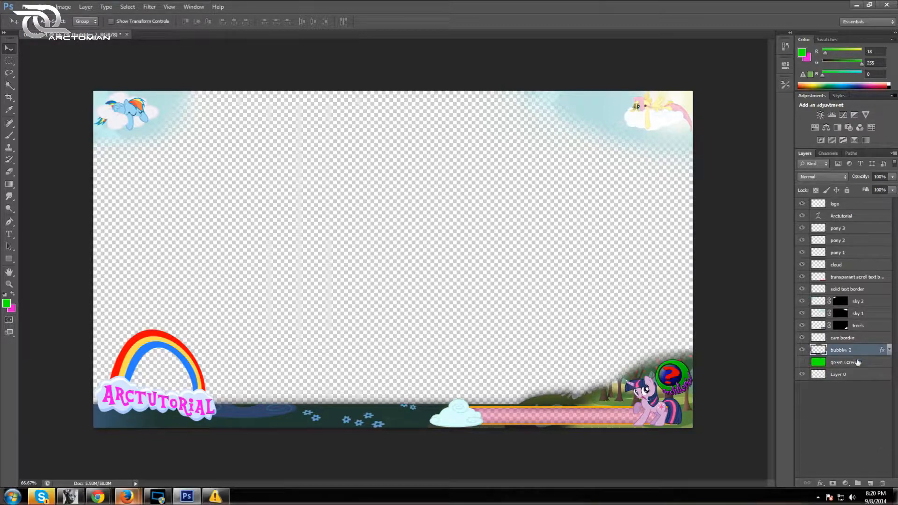
Step: Add a 1 px black outside stroke to the cam border layer and collapse its effects list
left_click(856, 338)
right_click(856, 338)
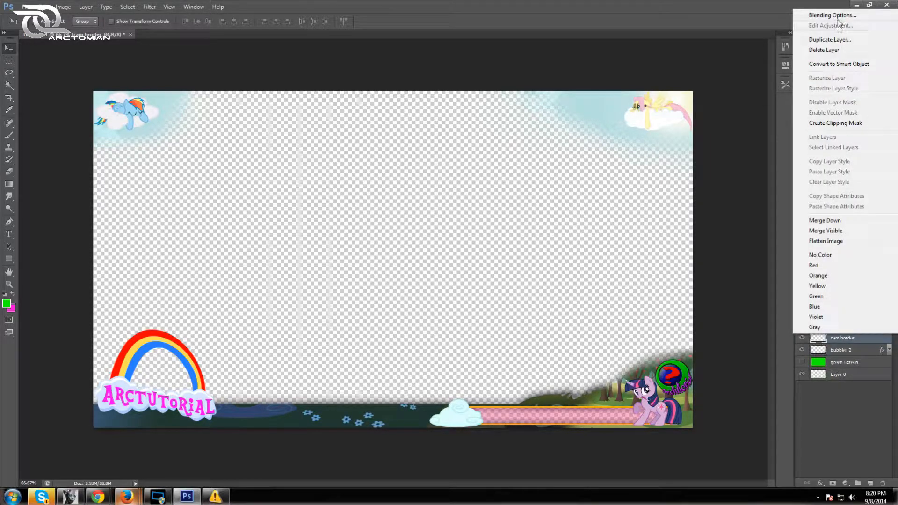
left_click(635, 143)
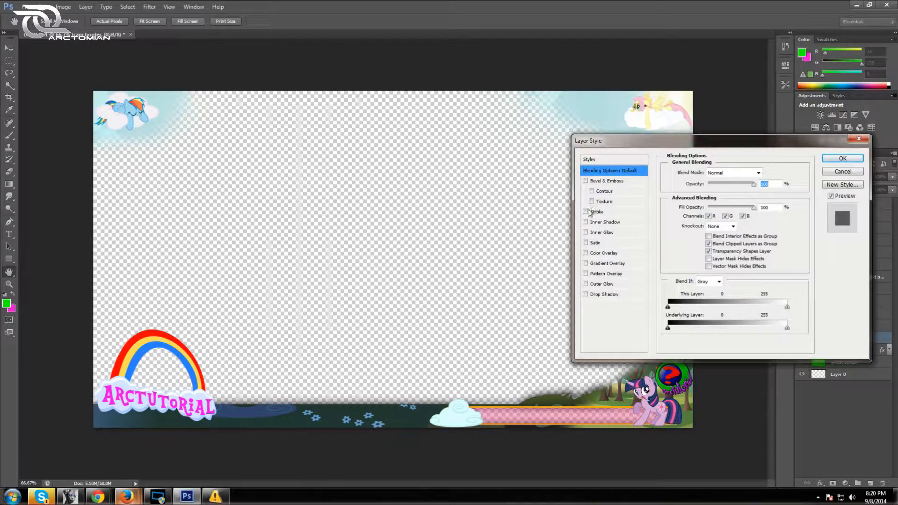
left_click(597, 212)
double_click(754, 172)
type("1")
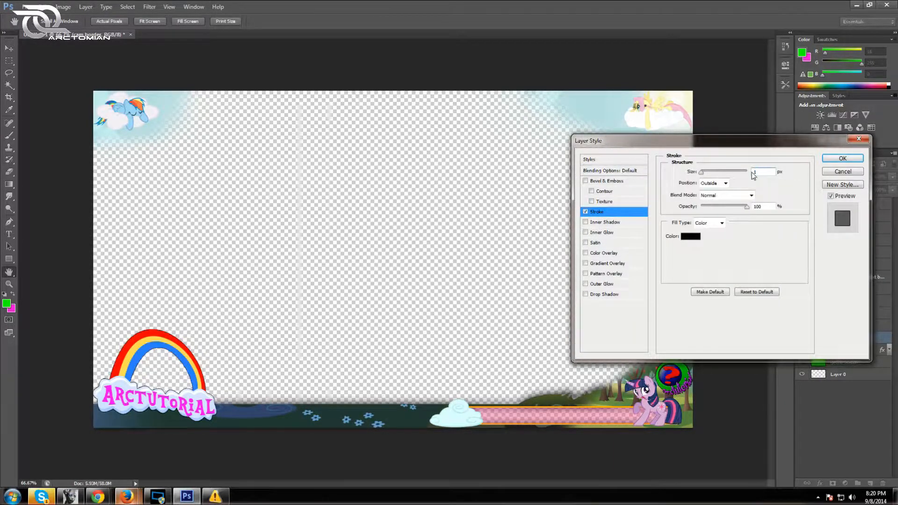
left_click(843, 159)
left_click(889, 337)
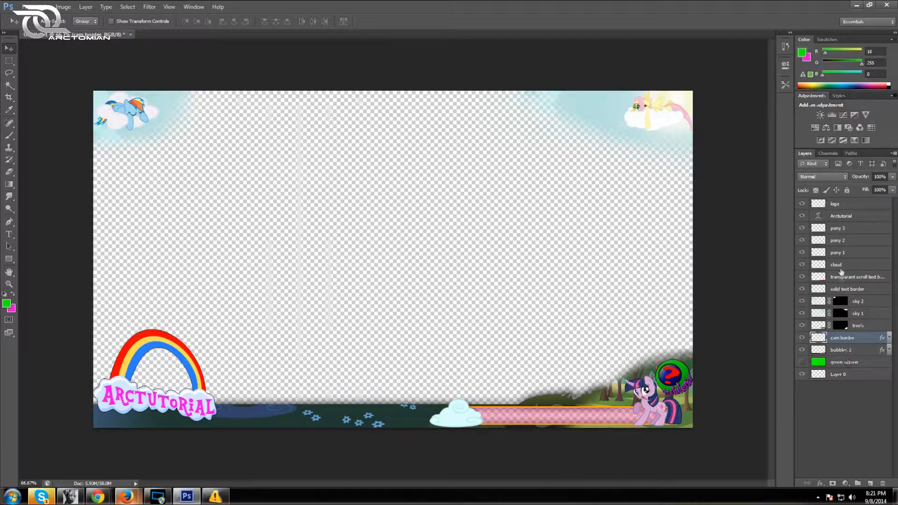
Step: Add a black outside stroke to the Arctutorial text layer
right_click(843, 215)
key("Escape")
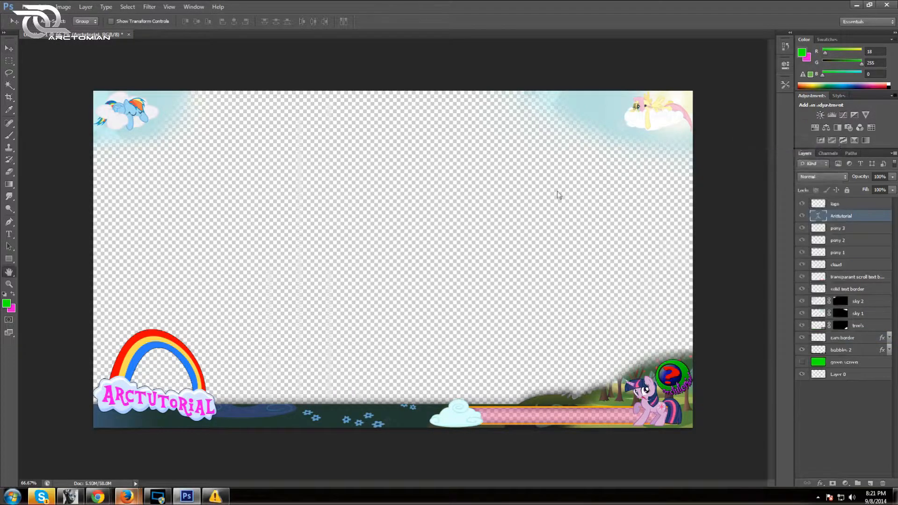
left_click(586, 212)
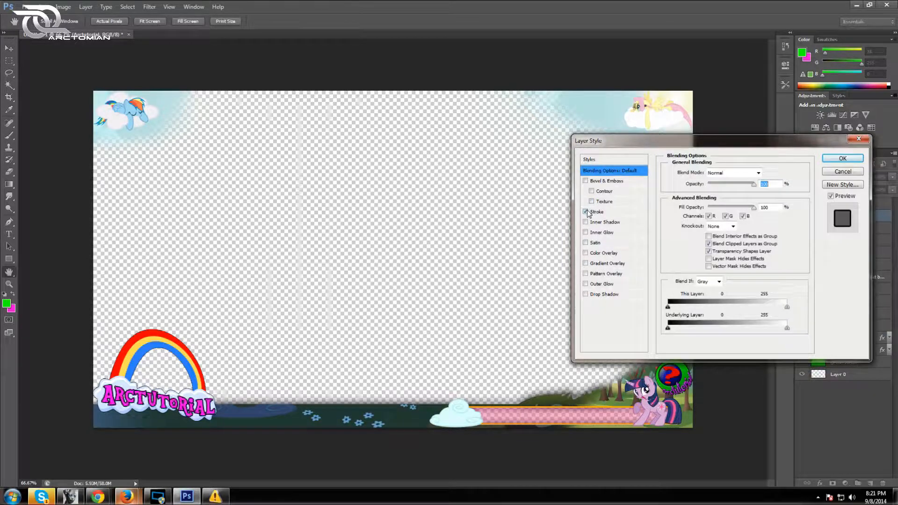
left_click(598, 212)
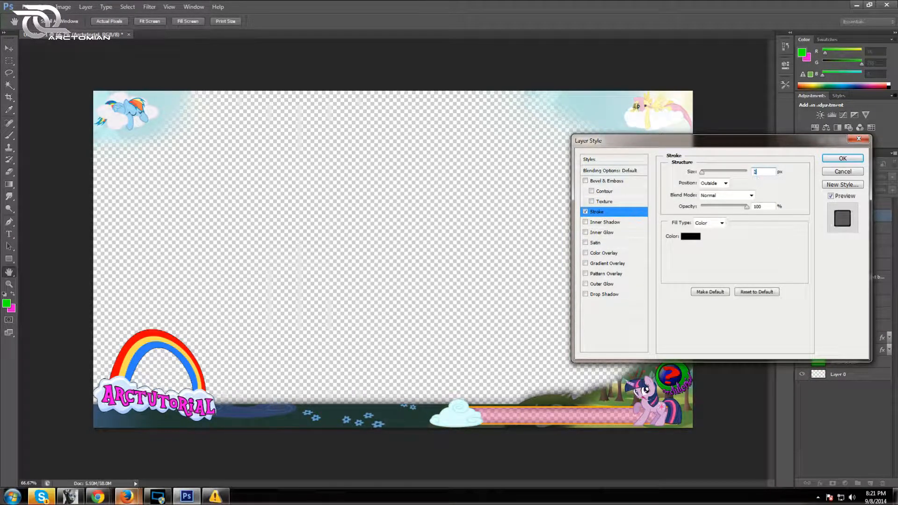
left_click(842, 159)
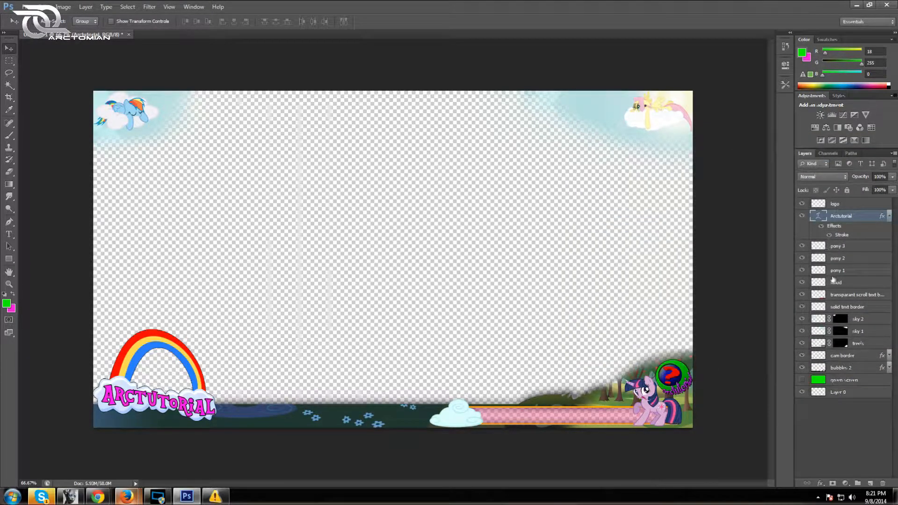
Step: Add a 1 px black outside stroke to the pony 1 layer and collapse the effects of pony 1 and Arctutorial
left_click(838, 271)
right_click(839, 271)
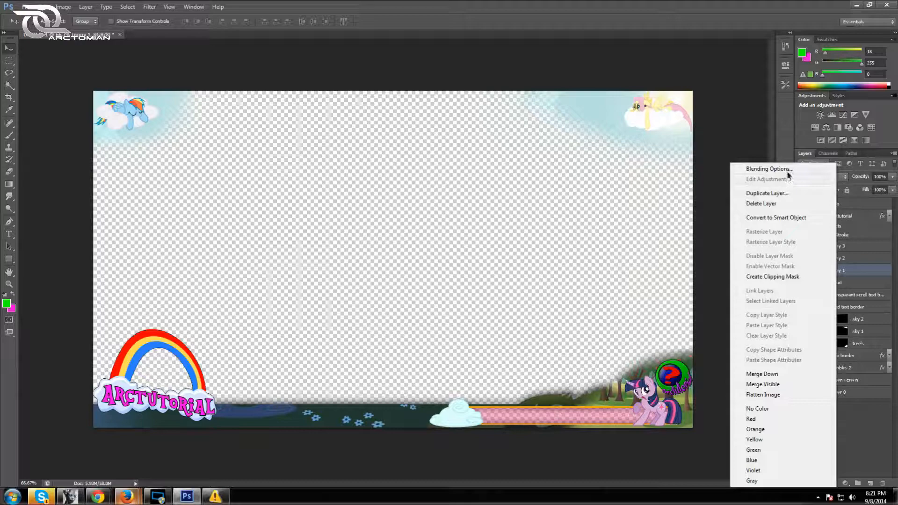
left_click(787, 172)
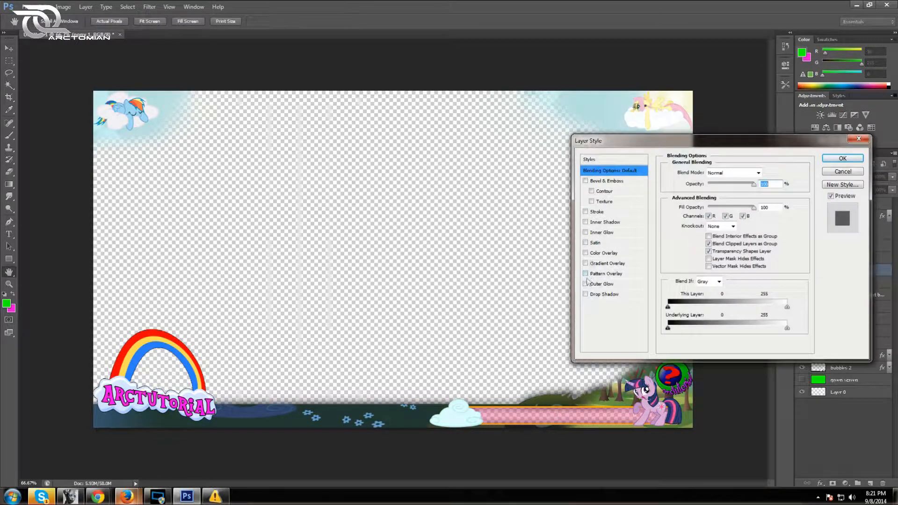
left_click(586, 211)
left_click(595, 212)
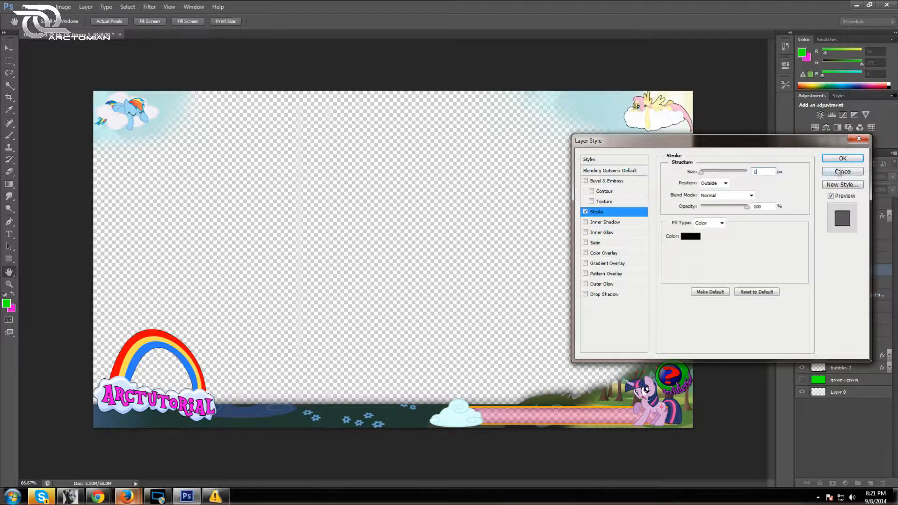
left_click(843, 158)
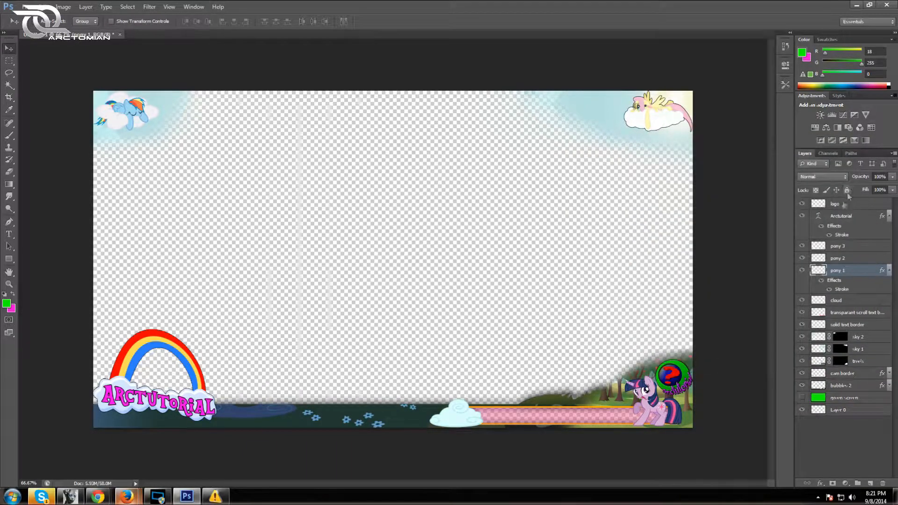
left_click(888, 271)
left_click(890, 217)
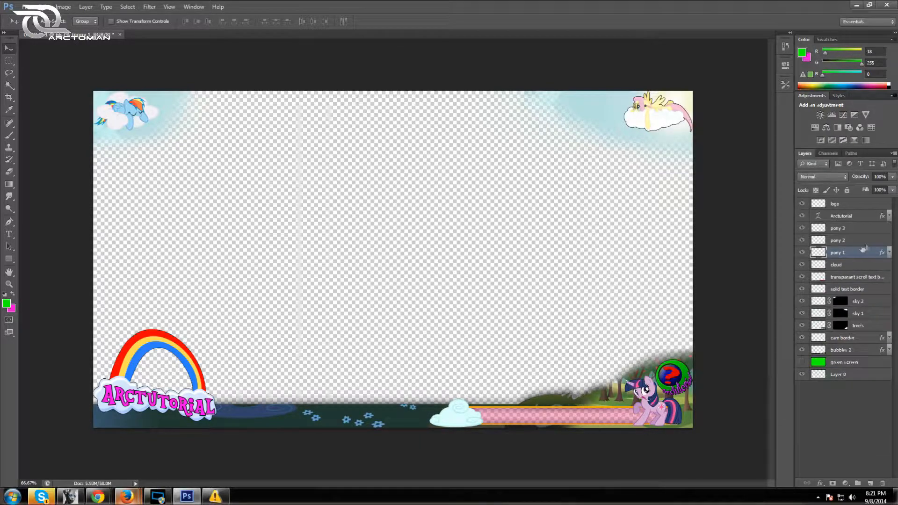
Step: Add a black outside stroke to the pony 2 layer with its size set to 1 px
right_click(854, 241)
left_click(783, 170)
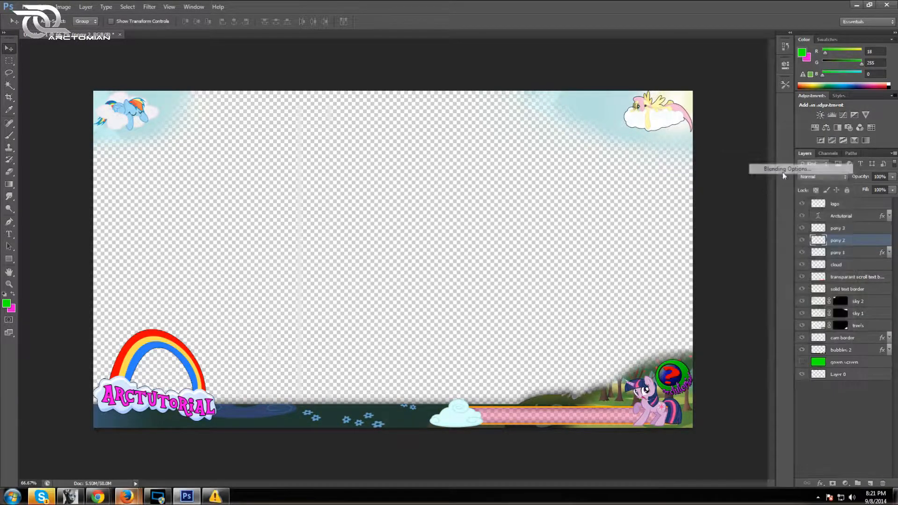
left_click(586, 212)
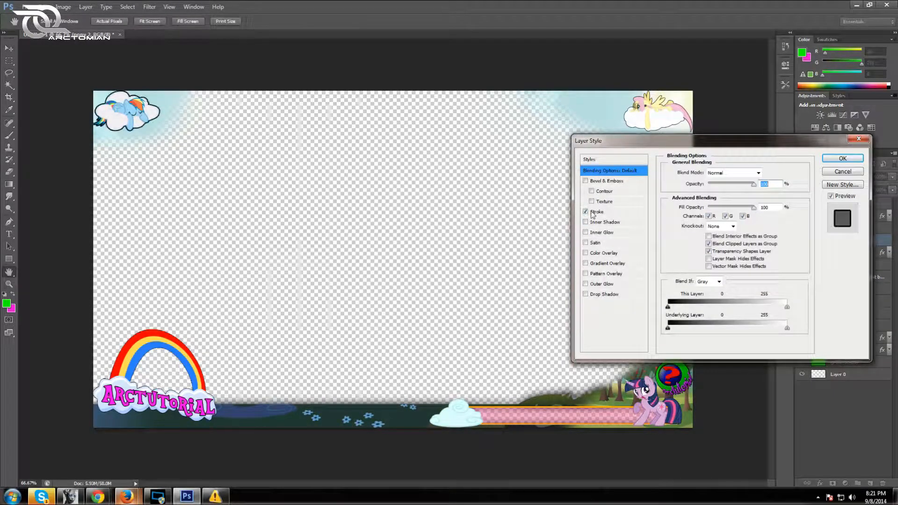
left_click(596, 212)
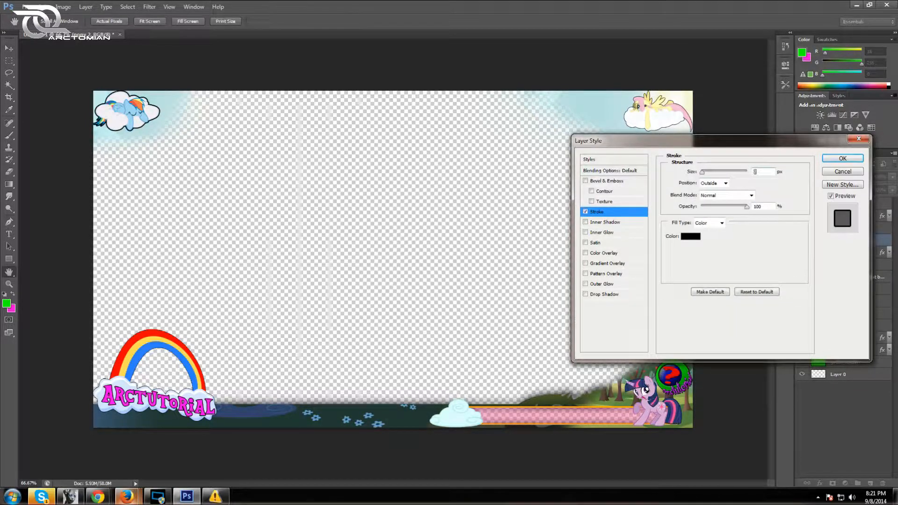
type("2")
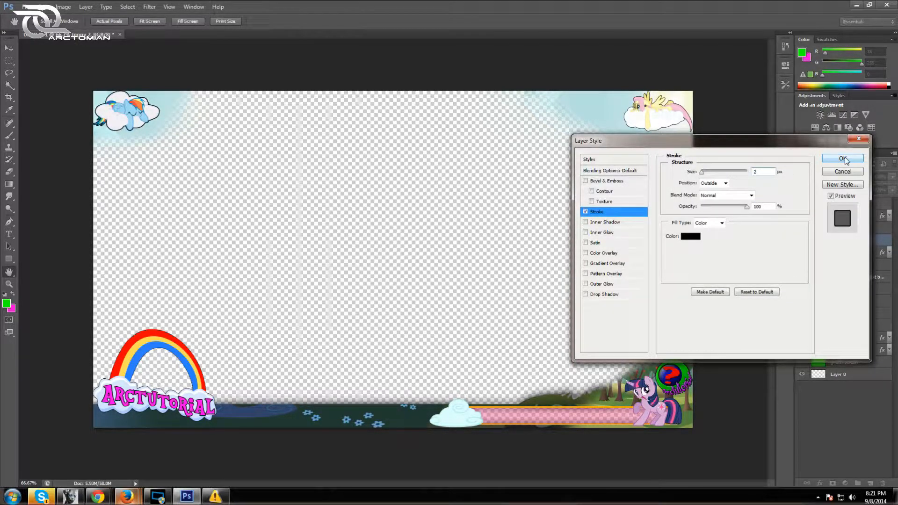
key("Down")
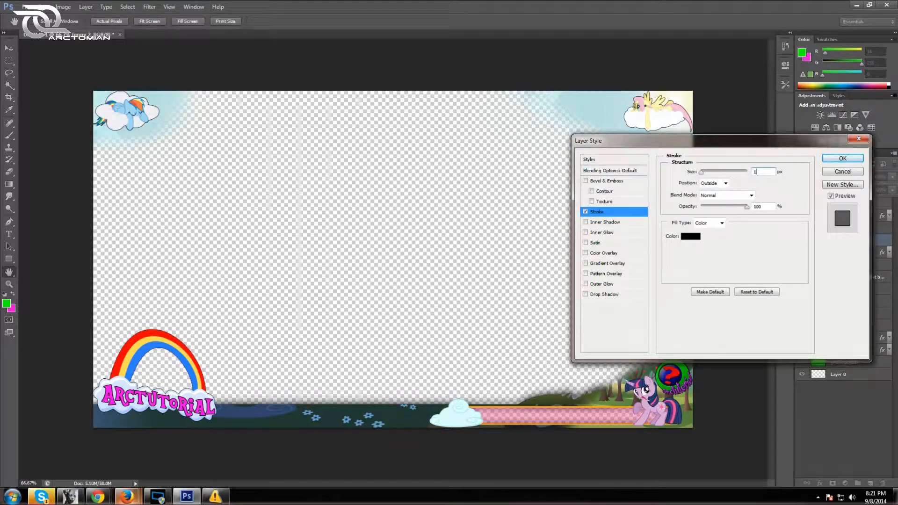
left_click(843, 158)
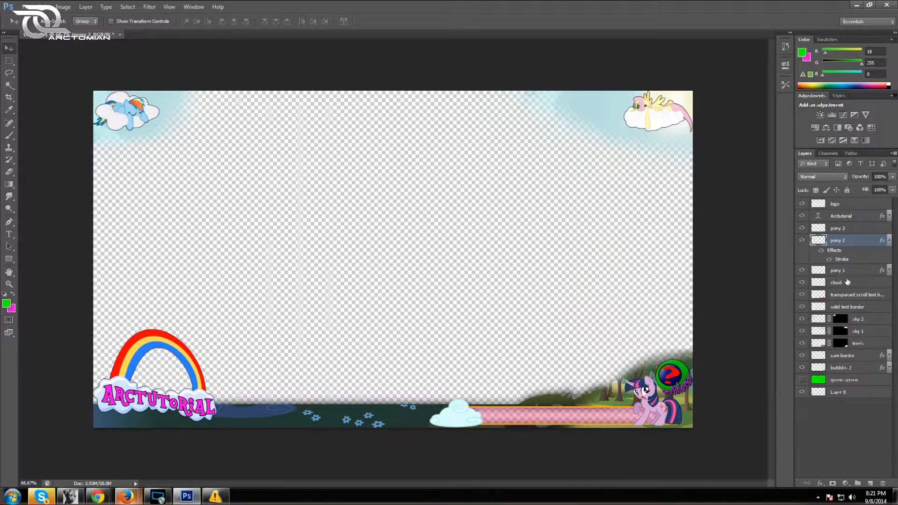
Step: Collapse the effects of pony 2 and add a 2 px black outside stroke to the pony 3 layer
left_click(844, 229)
left_click(889, 240)
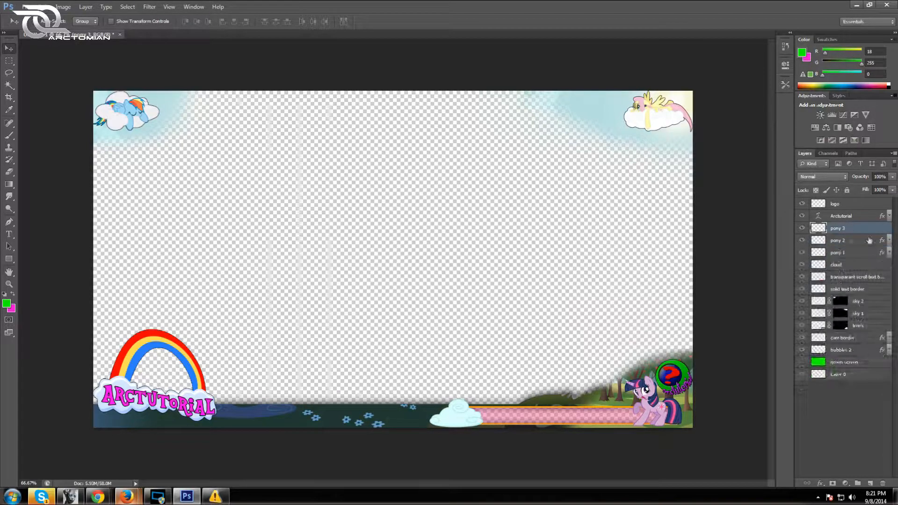
right_click(841, 231)
left_click(779, 169)
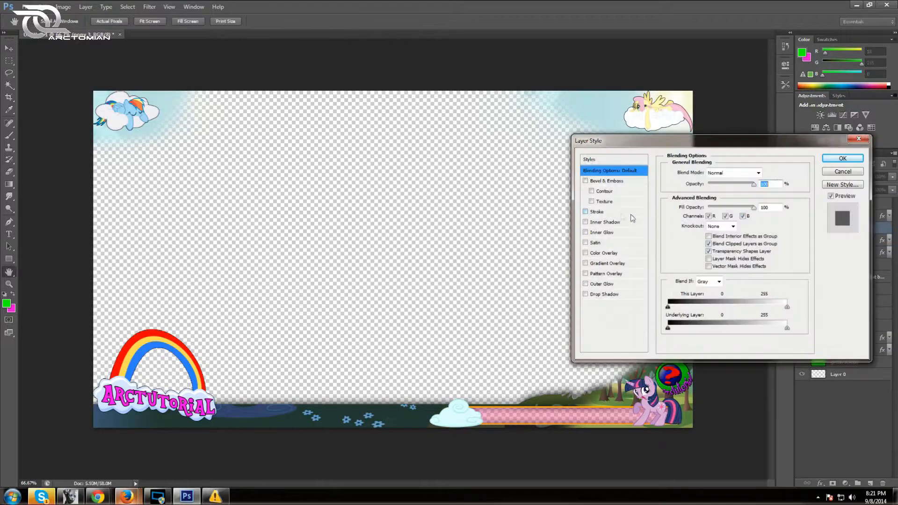
left_click(587, 212)
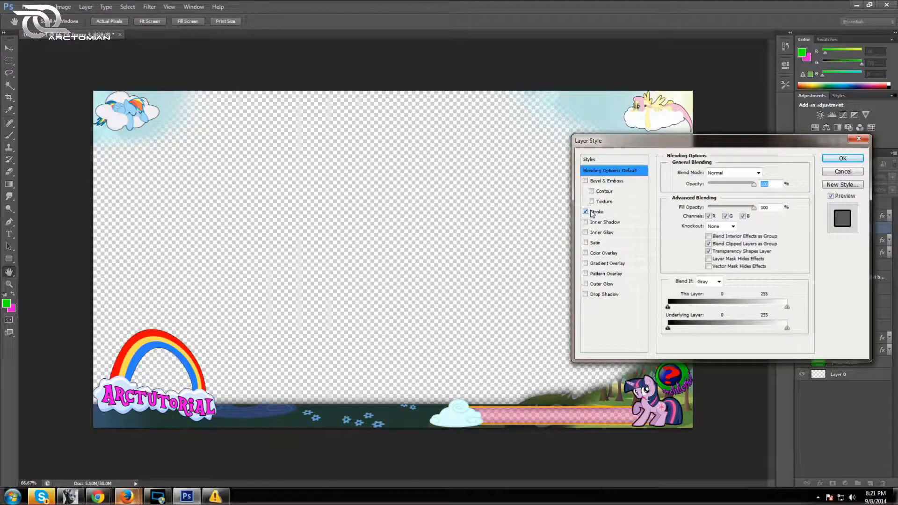
left_click(596, 212)
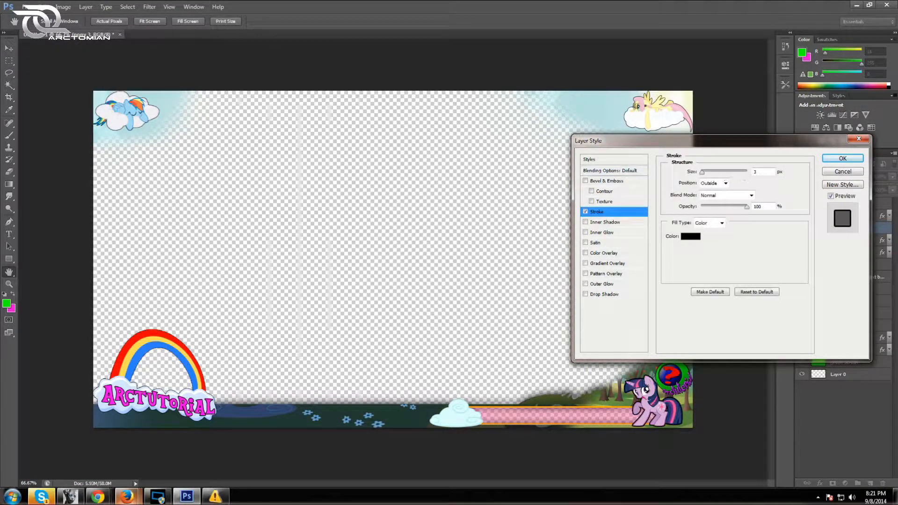
type("2")
left_click(837, 159)
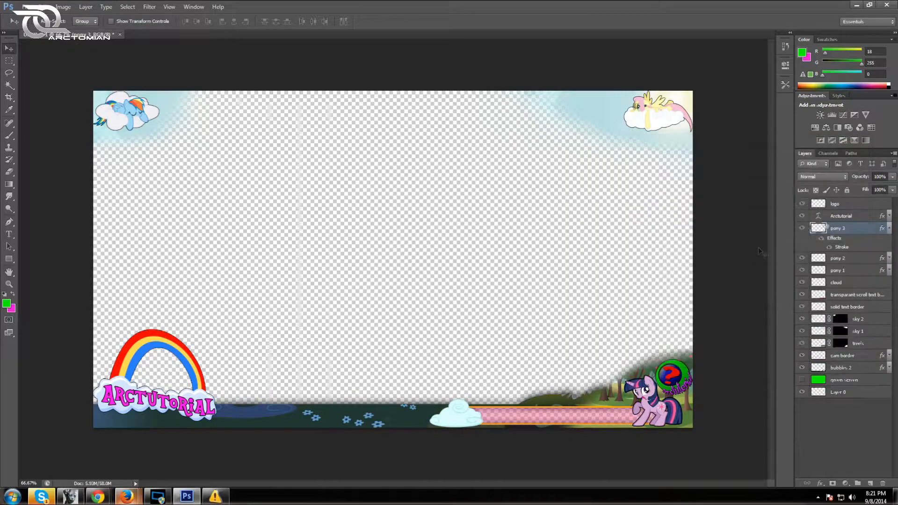
Step: Add a drop shadow with the preset settings to the pony 3 layer and collapse its effects list
right_click(862, 227)
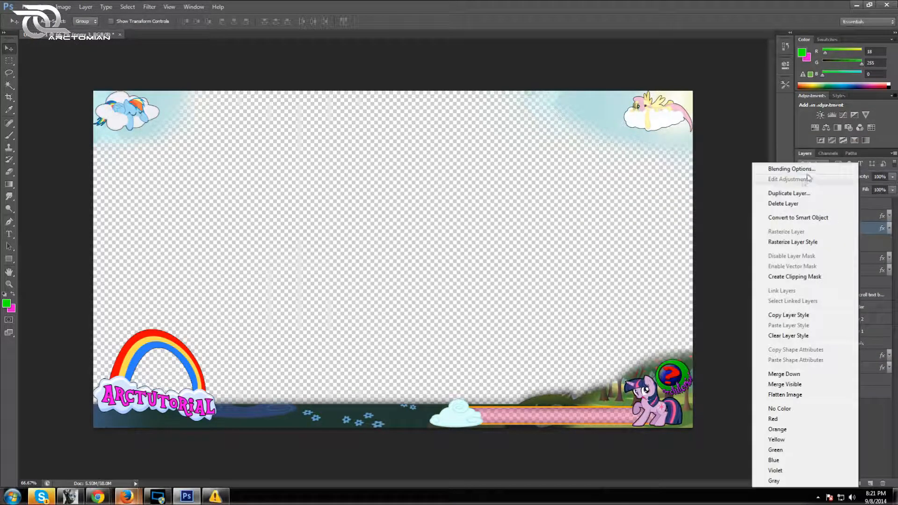
left_click(790, 170)
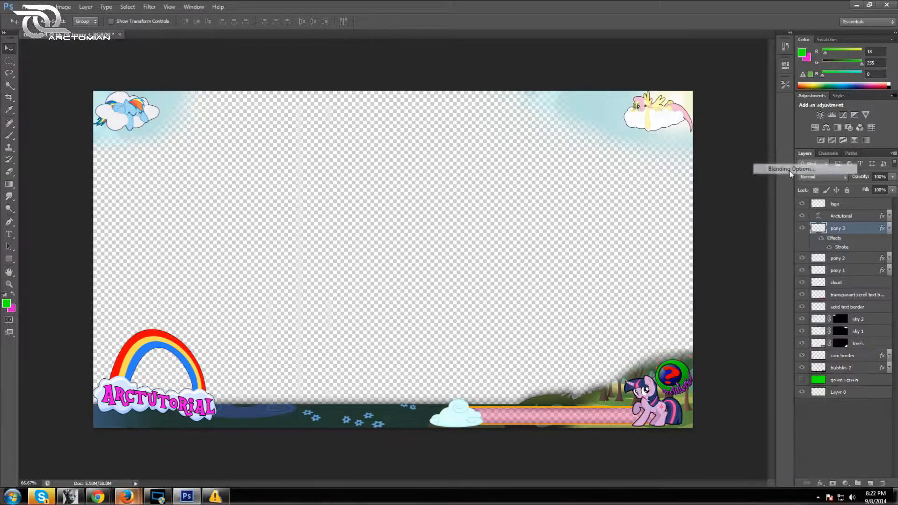
left_click(586, 294)
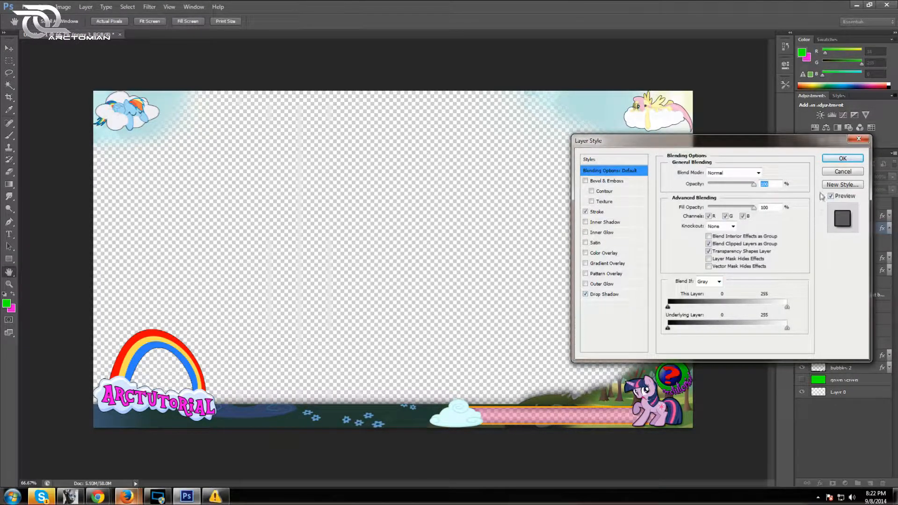
left_click(833, 160)
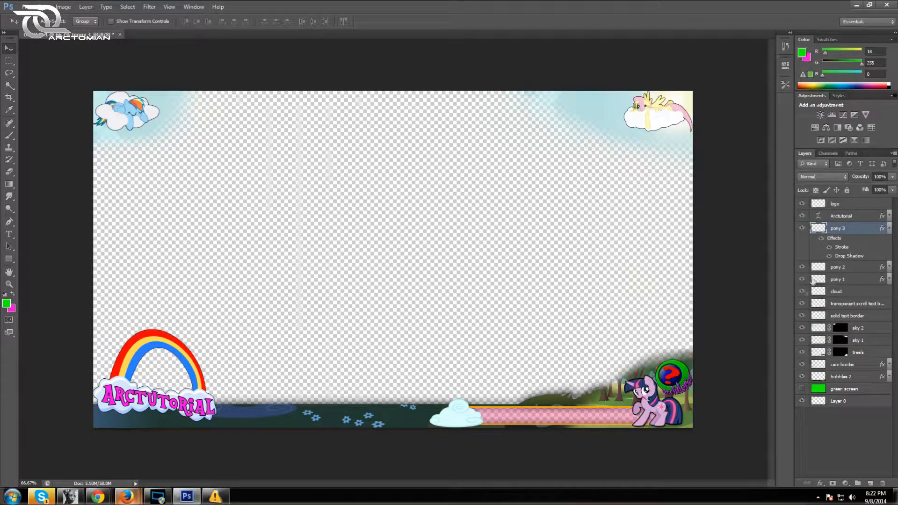
left_click(890, 228)
Step: Add a black drop shadow at 75% opacity to the pony 2 layer, fine-tuning its distance, spread and size
left_click(862, 240)
right_click(862, 240)
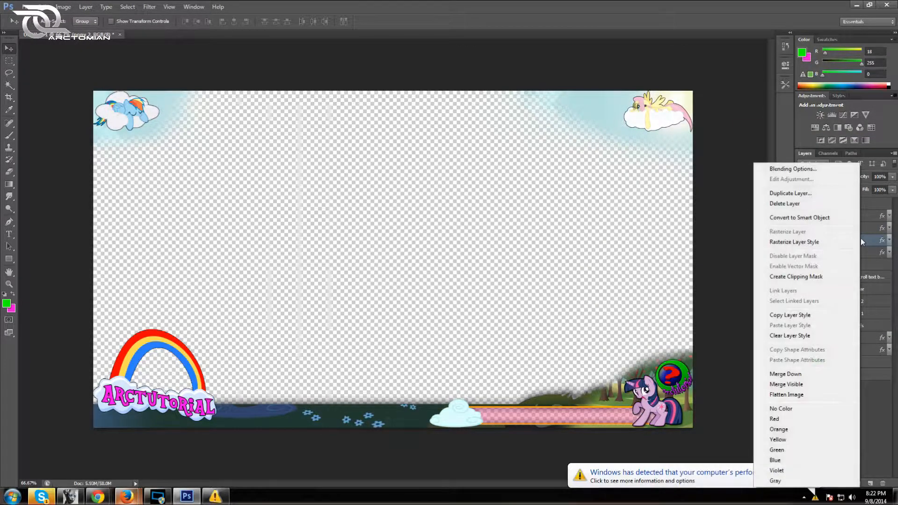
left_click(802, 170)
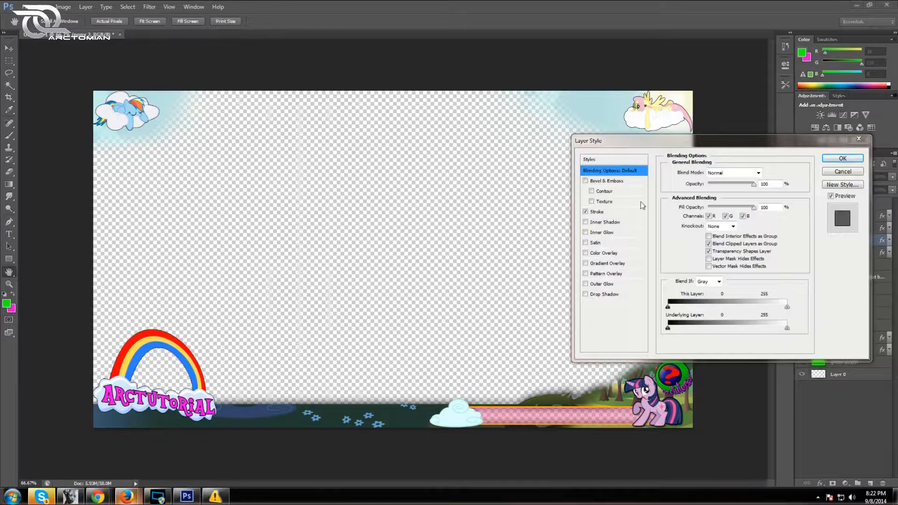
left_click(601, 294)
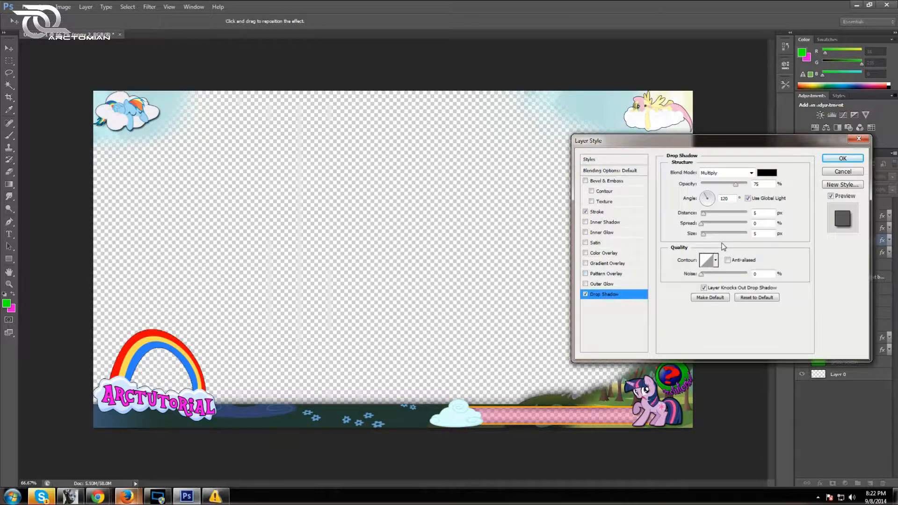
left_click(703, 213)
left_click_drag(704, 218, 705, 219)
left_click_drag(702, 224, 707, 226)
mouse_move(703, 233)
left_mouse_down()
mouse_move(718, 238)
mouse_move(703, 236)
left_mouse_up()
left_click_drag(705, 235, 705, 236)
left_click_drag(706, 236, 705, 237)
left_click(831, 159)
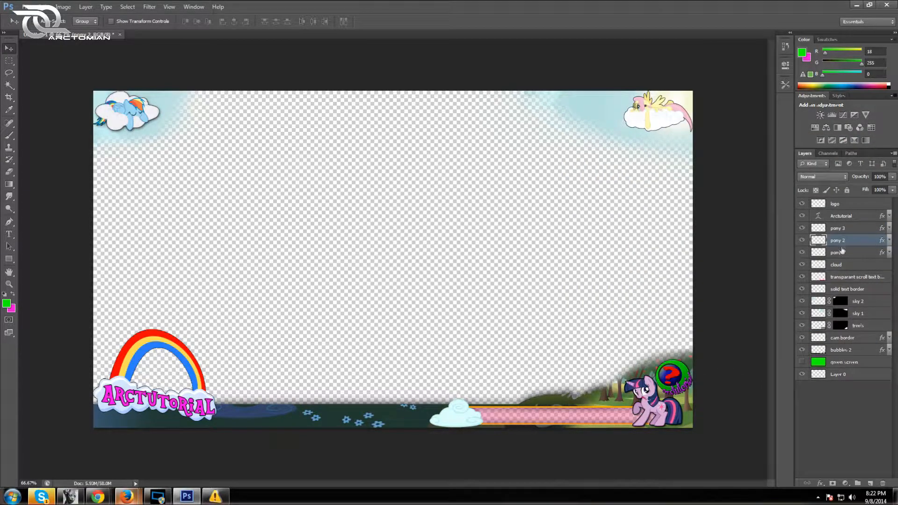
right_click(845, 230)
left_click(788, 170)
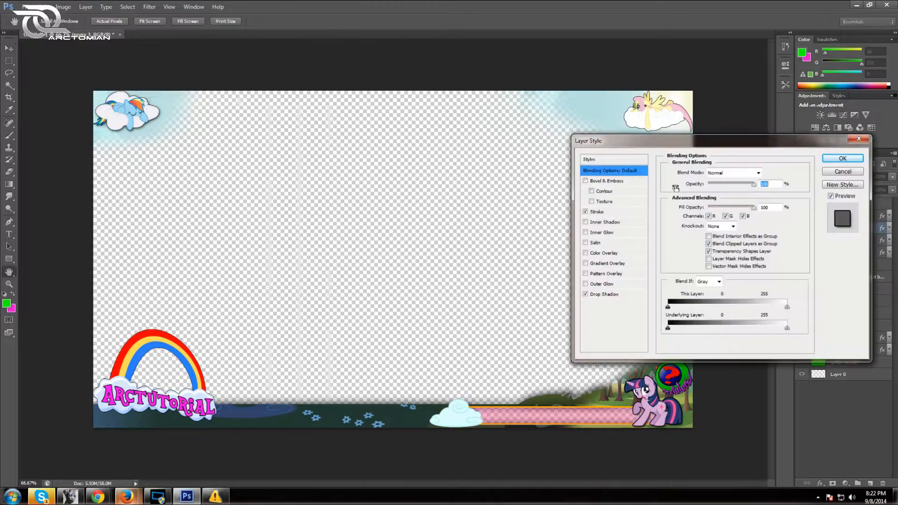
left_click(598, 294)
left_click(844, 171)
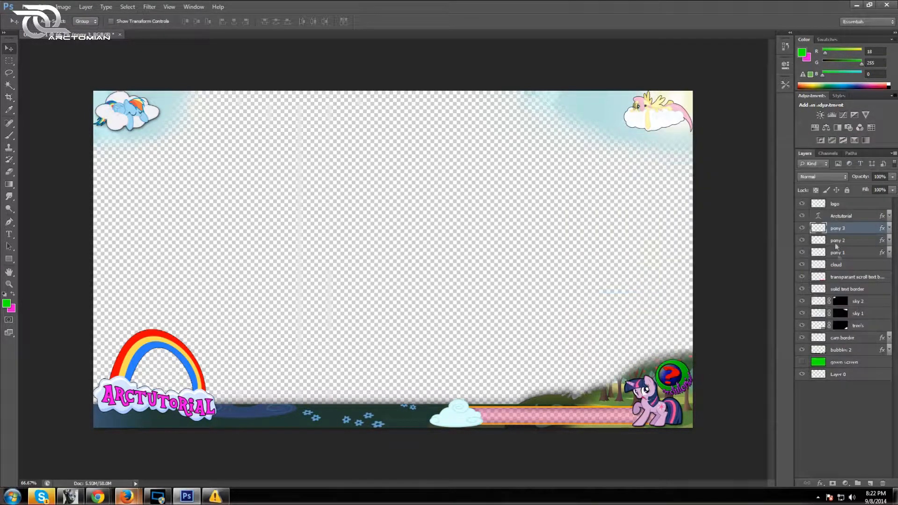
Step: Add a black drop shadow at 75% opacity to the pony 1 layer and fine-tune its extent
right_click(845, 252)
left_click(796, 172)
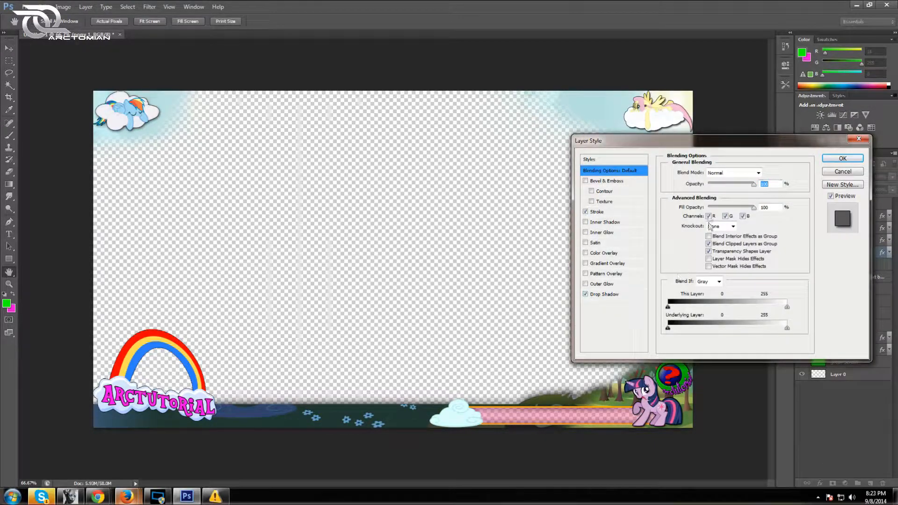
left_click(603, 294)
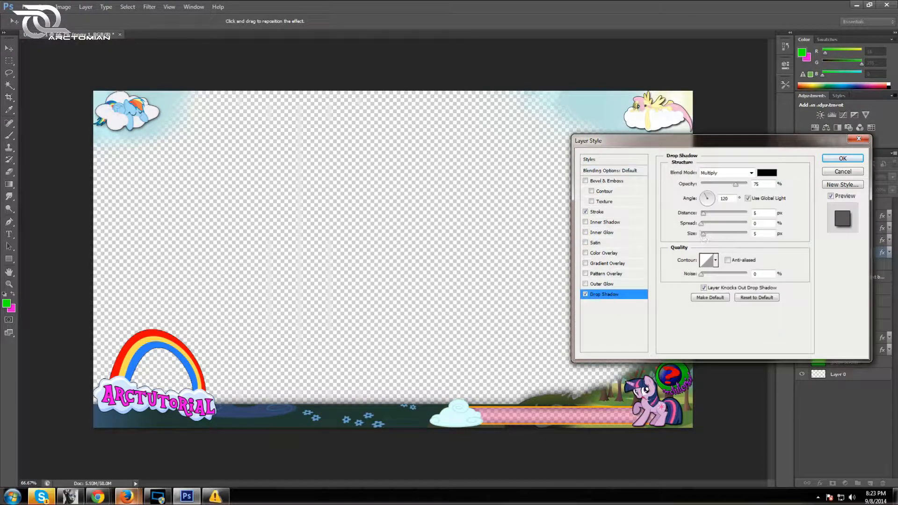
type("7")
left_click(840, 160)
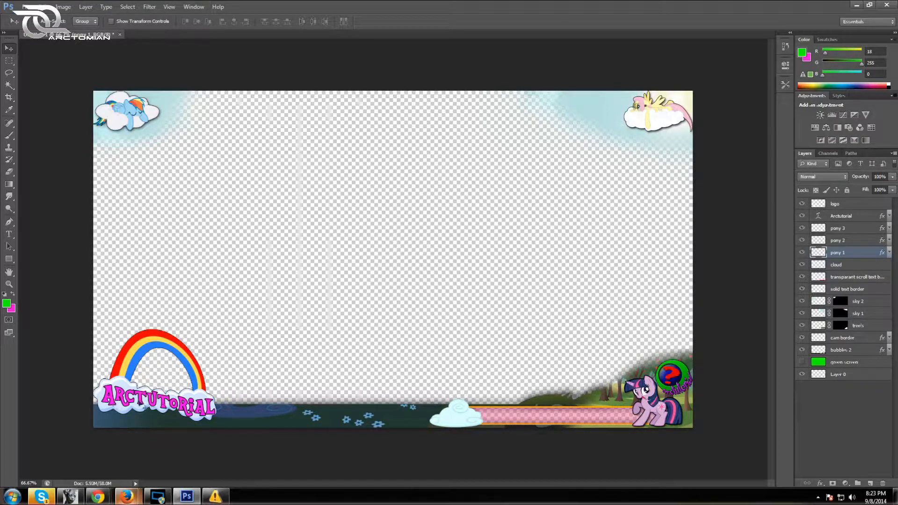
Step: Add a black drop shadow to the cam border layer with 100% opacity, 6 px distance, 16% spread and 4 px size
right_click(845, 345)
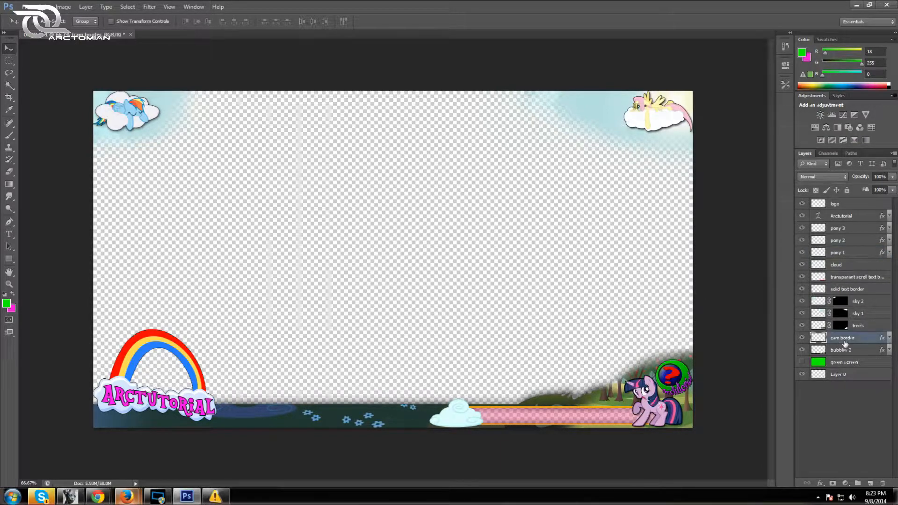
left_click(841, 21)
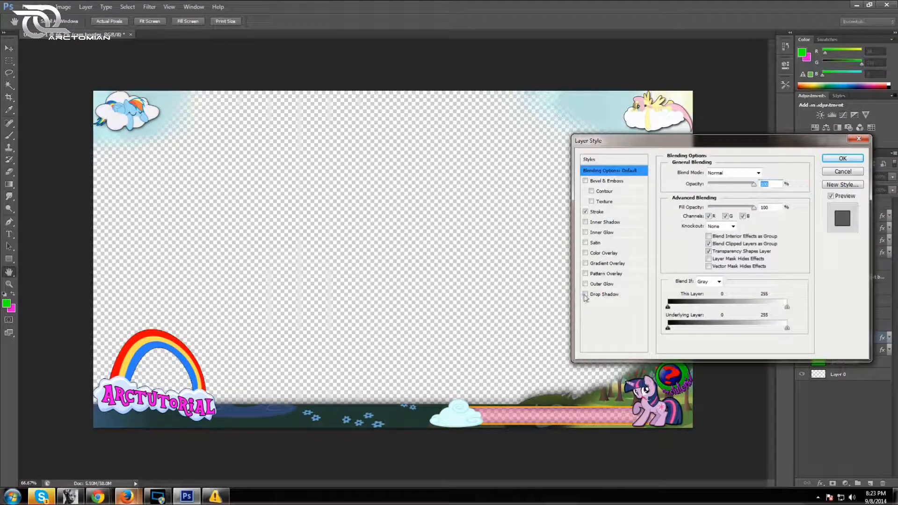
left_click(599, 297)
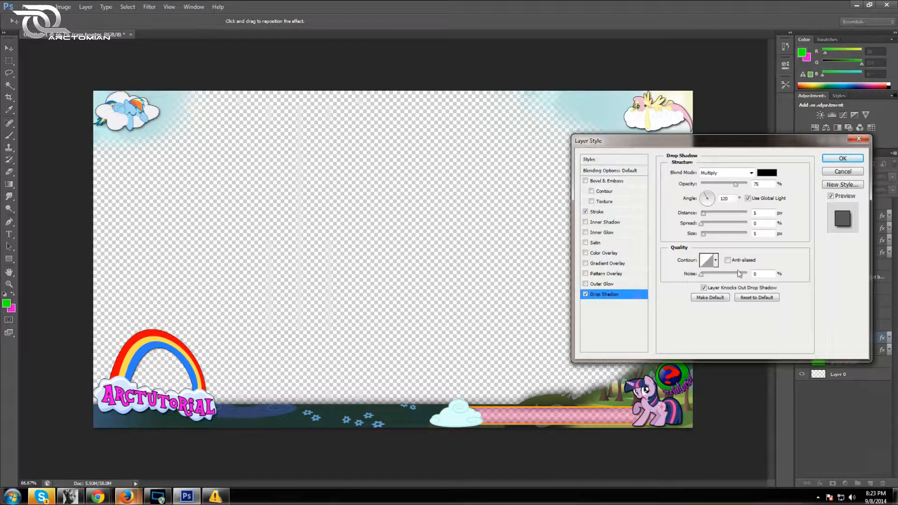
left_click_drag(736, 184, 747, 183)
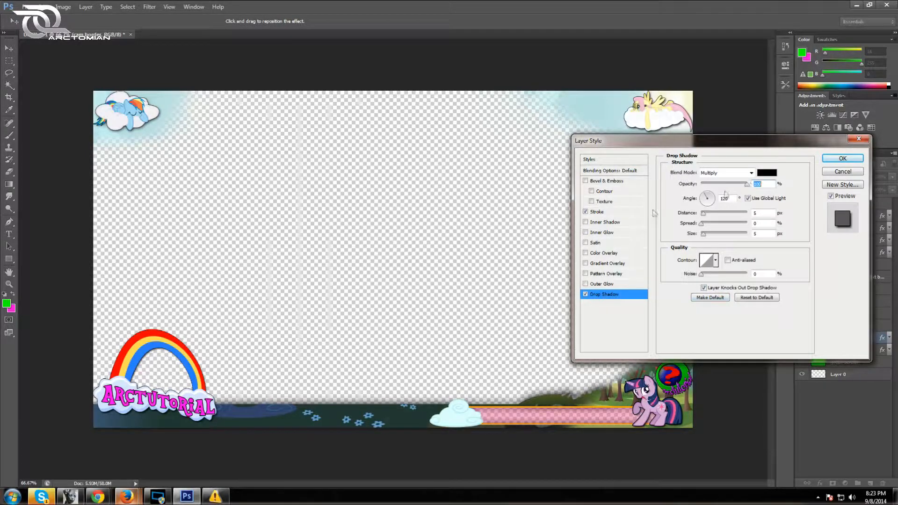
left_click_drag(704, 238, 705, 221)
left_click(704, 224)
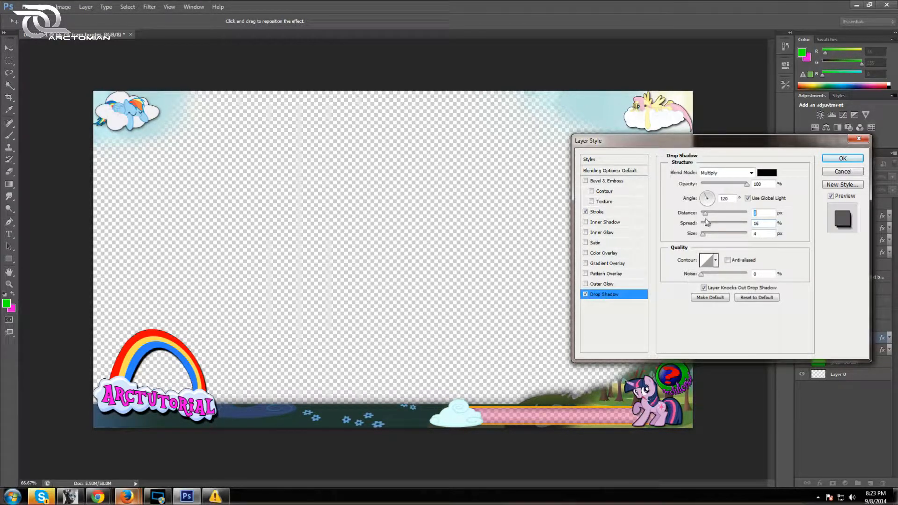
left_click_drag(702, 234, 704, 233)
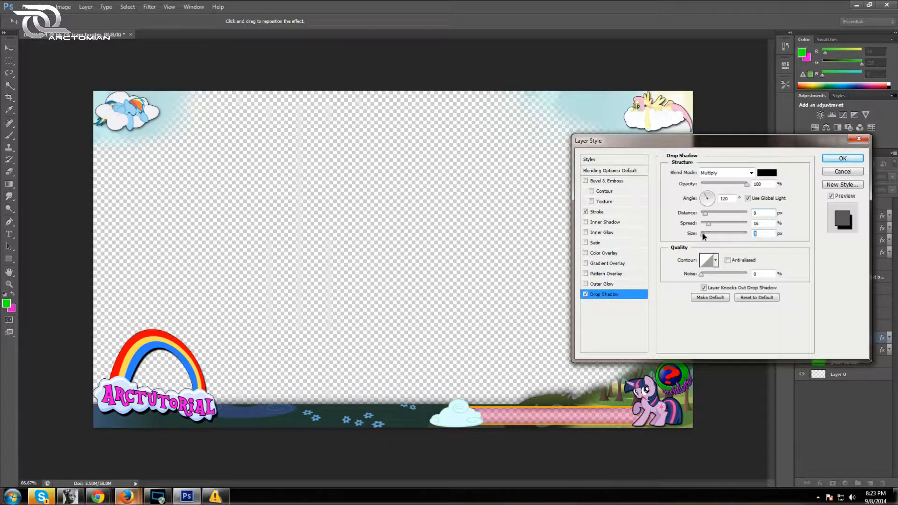
left_click(706, 215)
left_click_drag(706, 215, 704, 216)
type("6")
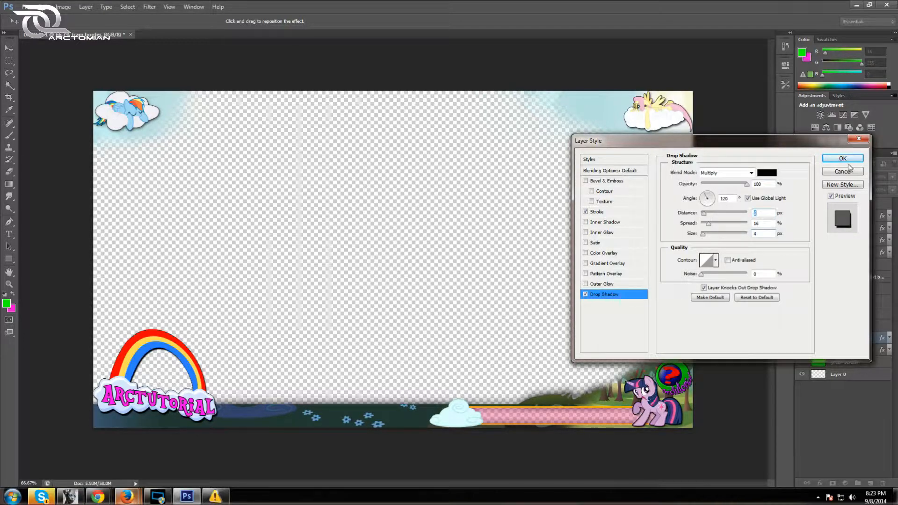
left_click(847, 160)
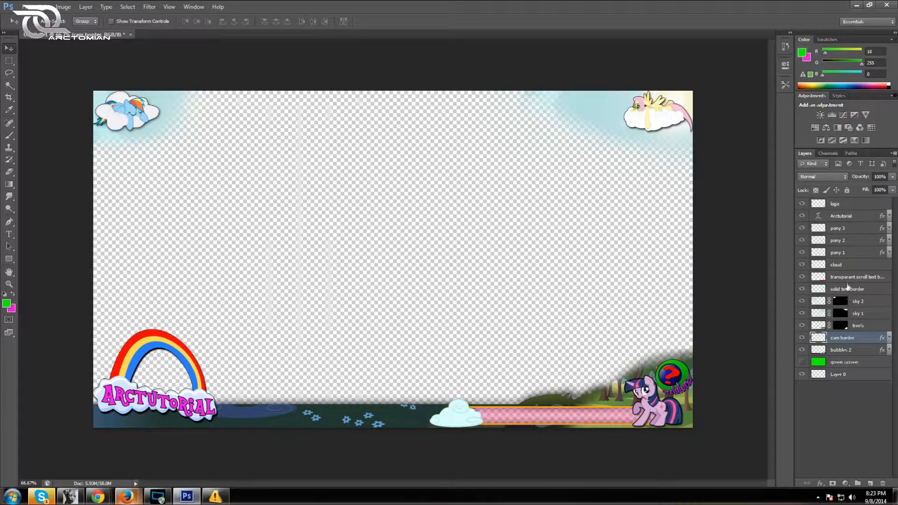
Step: Give the cloud layer a black outside stroke with its size set to 2 px
right_click(848, 268)
left_click(804, 172)
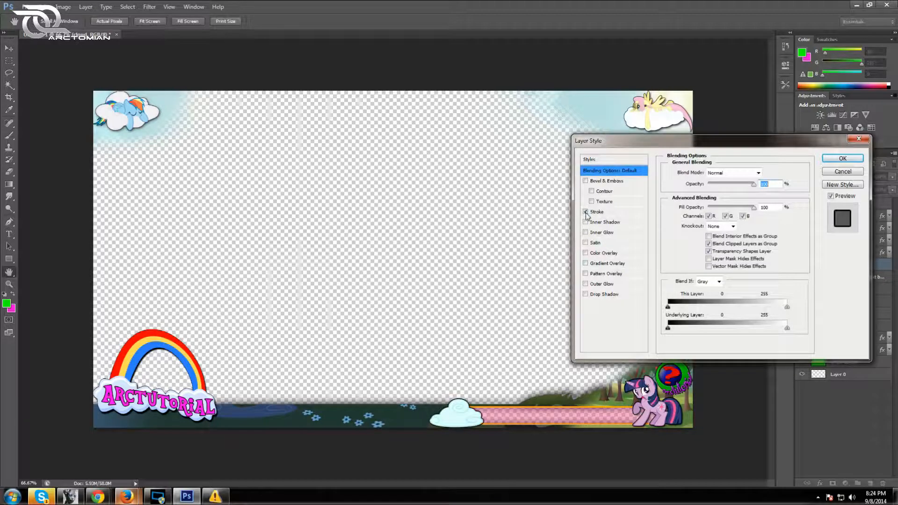
left_click(596, 212)
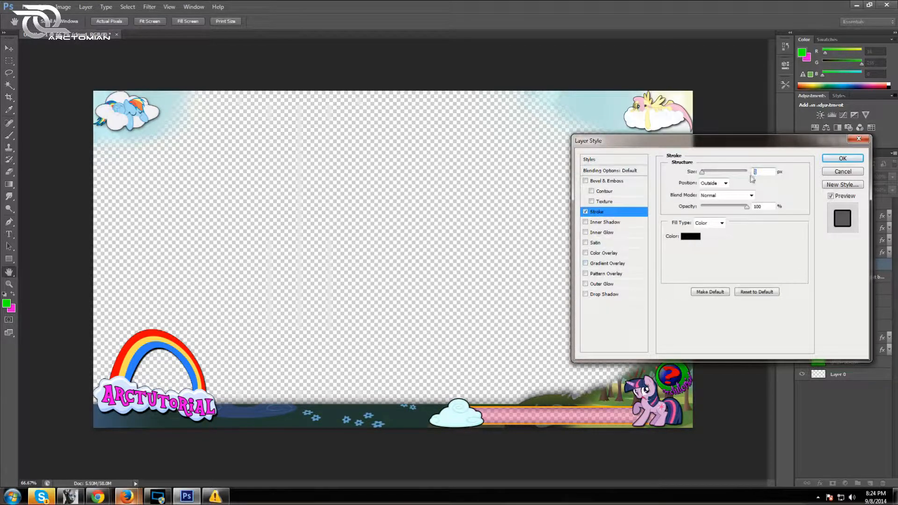
type("2")
Step: Add a black drop shadow to the cloud layer with 75% opacity, 11 px distance and an increased size
left_click(585, 294)
left_click(601, 295)
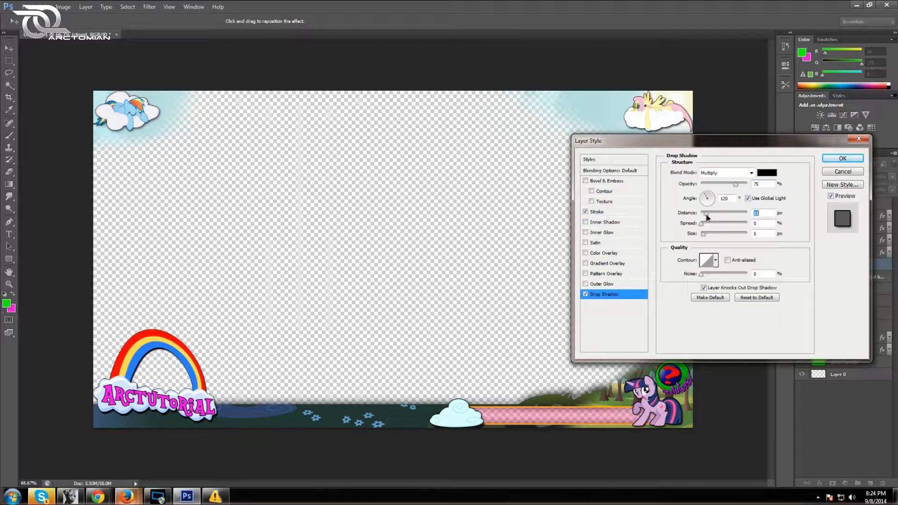
left_click_drag(704, 234, 706, 237)
left_click_drag(709, 238, 708, 239)
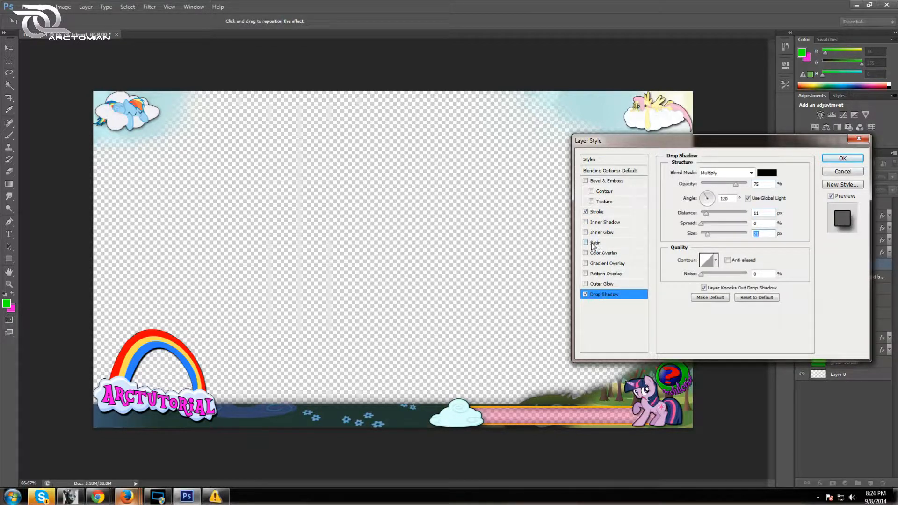
left_click(843, 159)
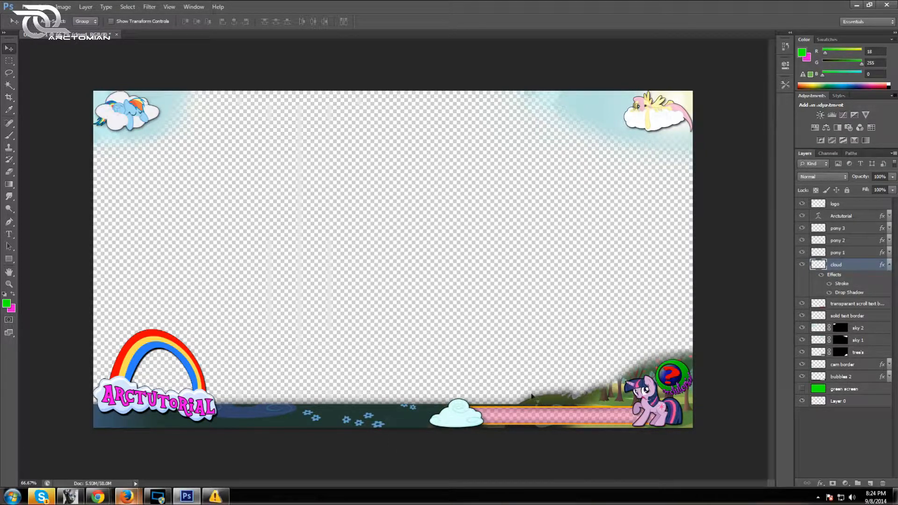
Step: Activate the Rectangular Marquee tool and create a new layer named border directly above the cloud layer
left_click(9, 61)
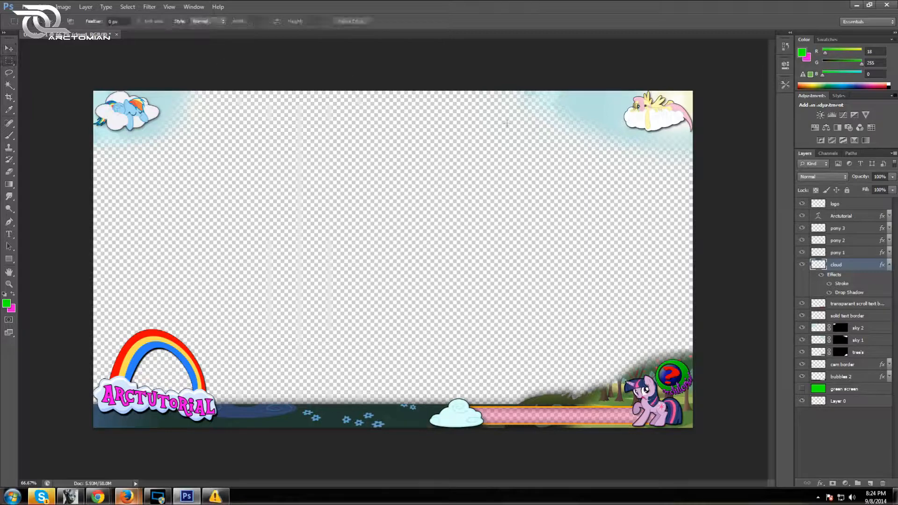
left_click(85, 6)
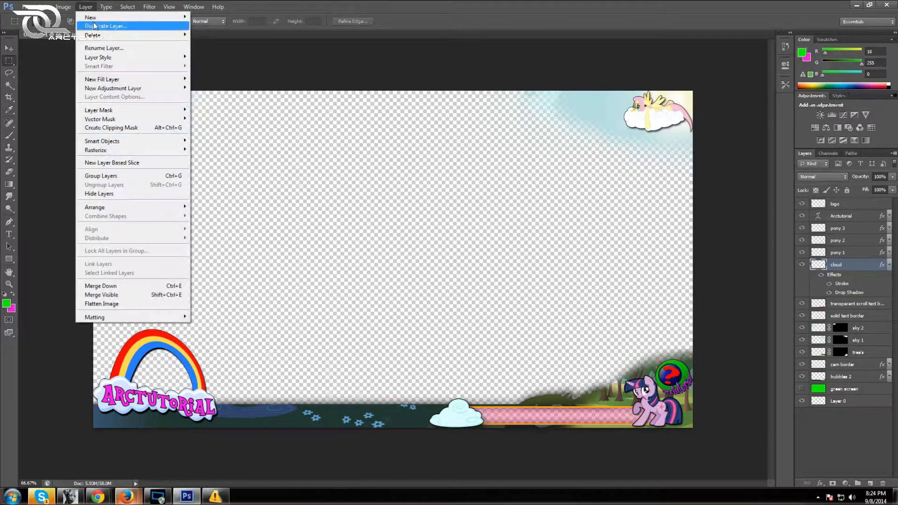
mouse_move(93, 17)
left_click(210, 18)
type("b")
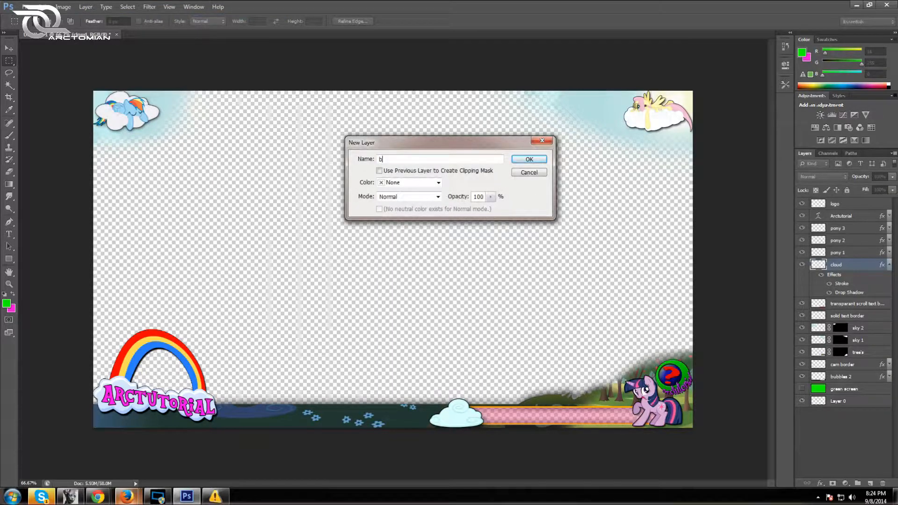
type("order")
key("Return")
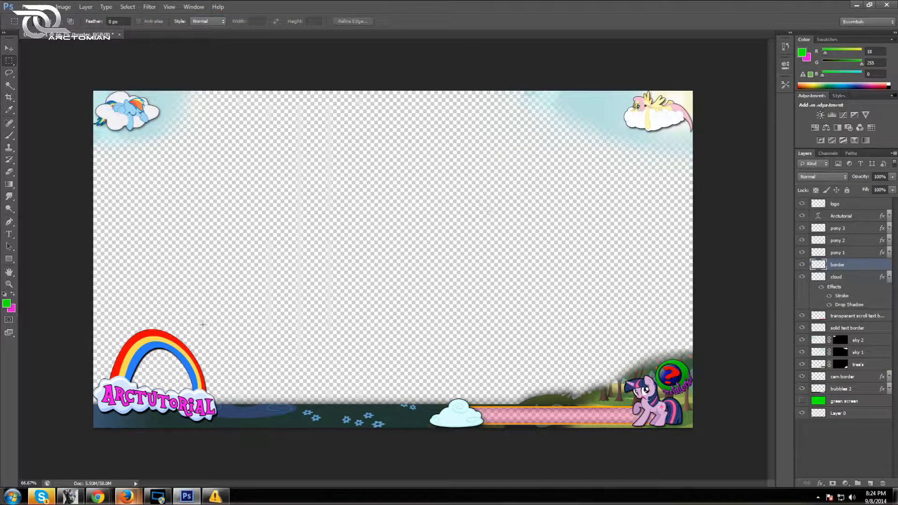
Step: Select a thin strip about 49.6 cm wide and 0.67 cm high along the banner's upper edge, and reorder the border layer directly above green screen
left_click_drag(90, 397, 572, 399)
left_click(573, 398)
left_click_drag(521, 407, 210, 398)
left_click_drag(91, 397, 539, 401)
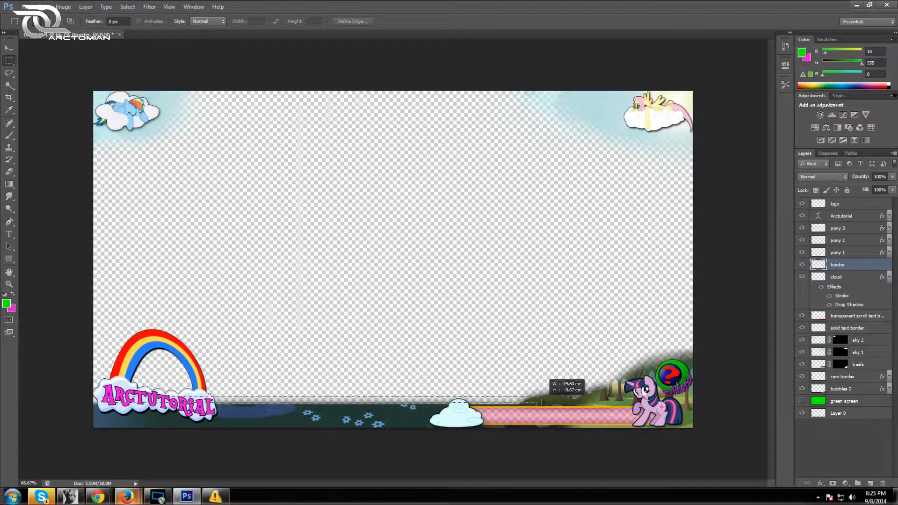
left_click_drag(543, 403, 543, 401)
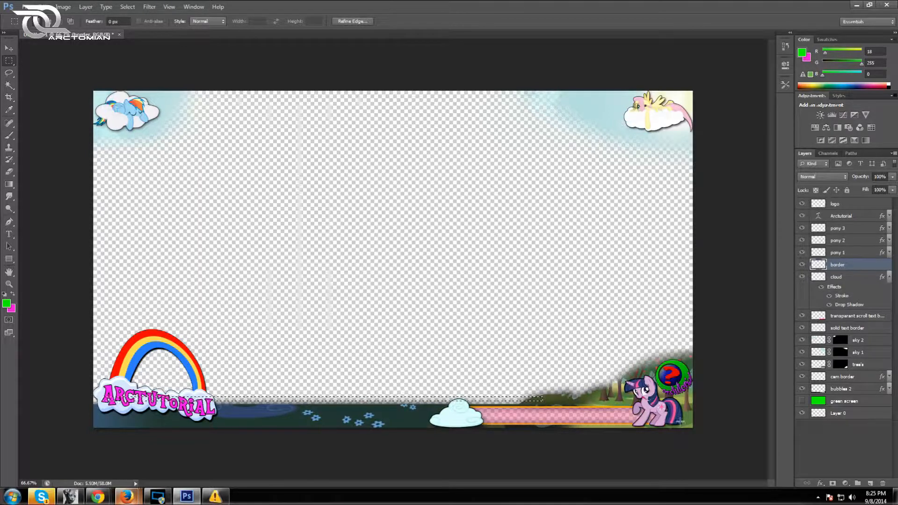
left_click_drag(875, 269, 892, 397)
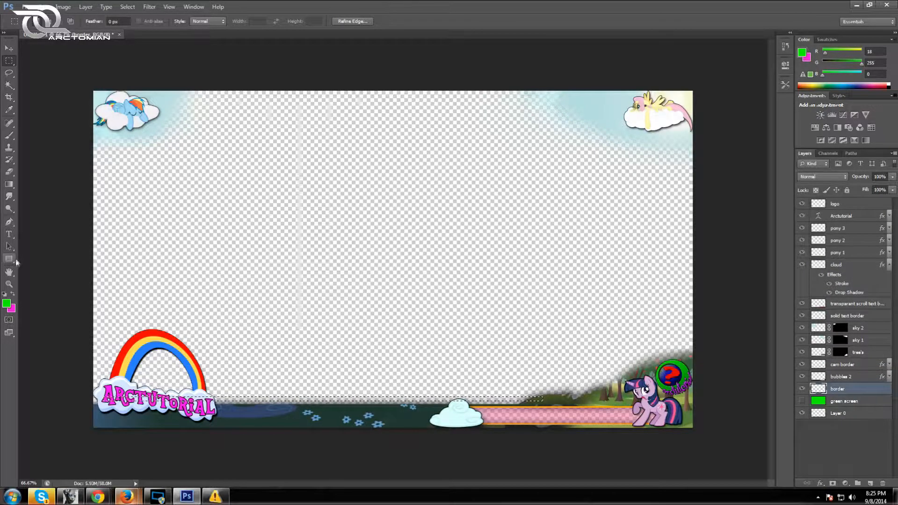
Step: Set the foreground colour to orange-red ff2400 and fill the selected strip using the Paint Bucket tool
left_click(6, 303)
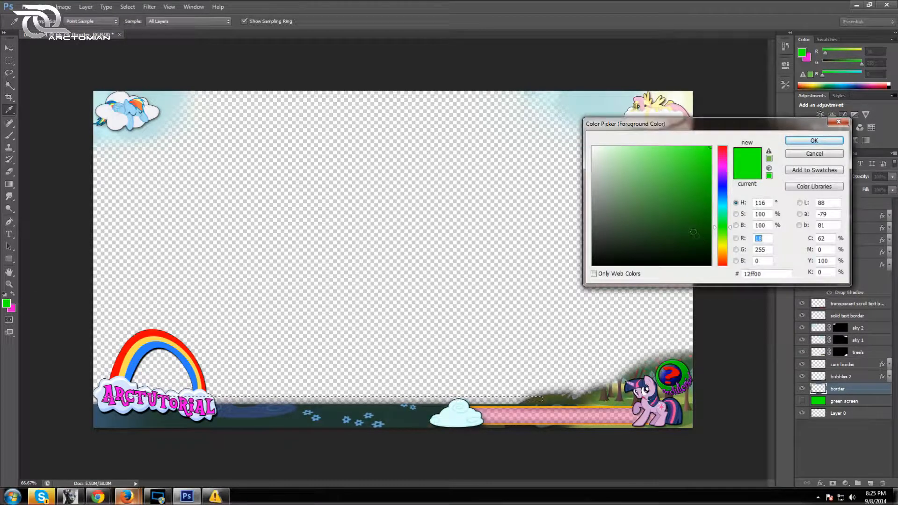
left_click_drag(723, 194, 728, 168)
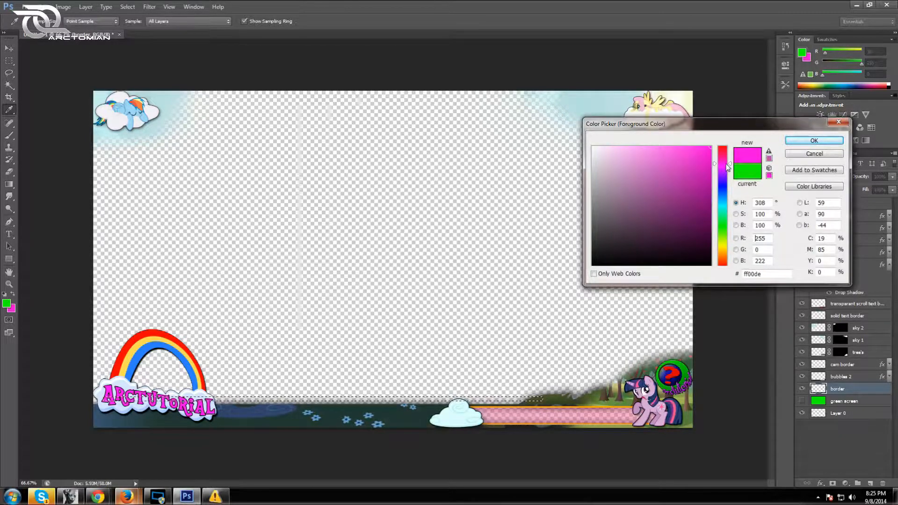
left_click_drag(728, 168, 725, 267)
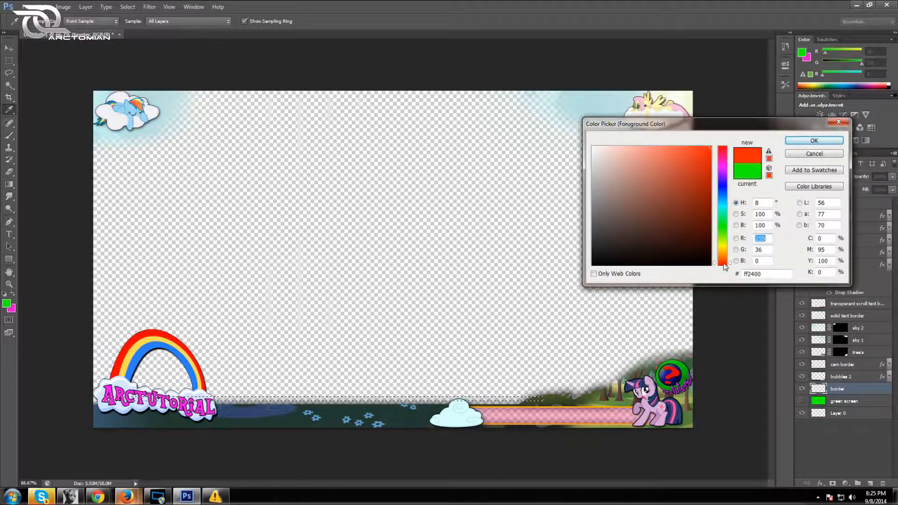
left_click(803, 141)
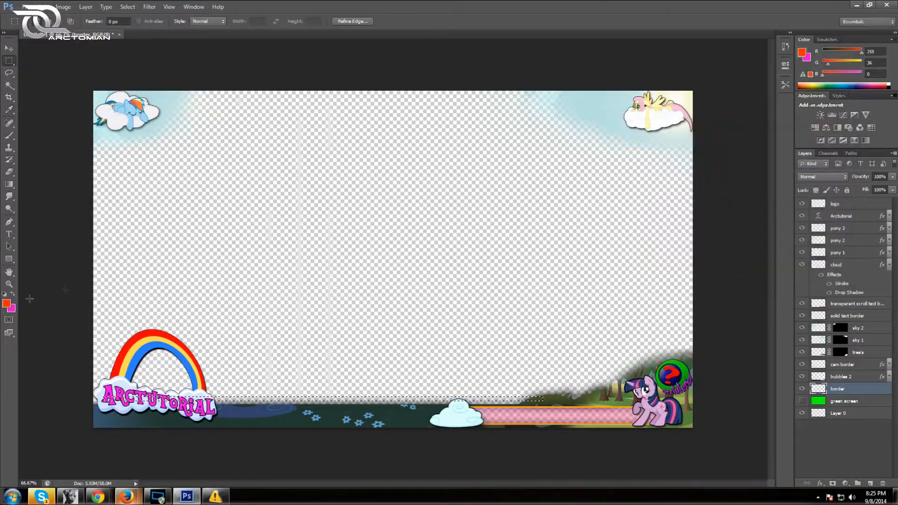
left_click(13, 185)
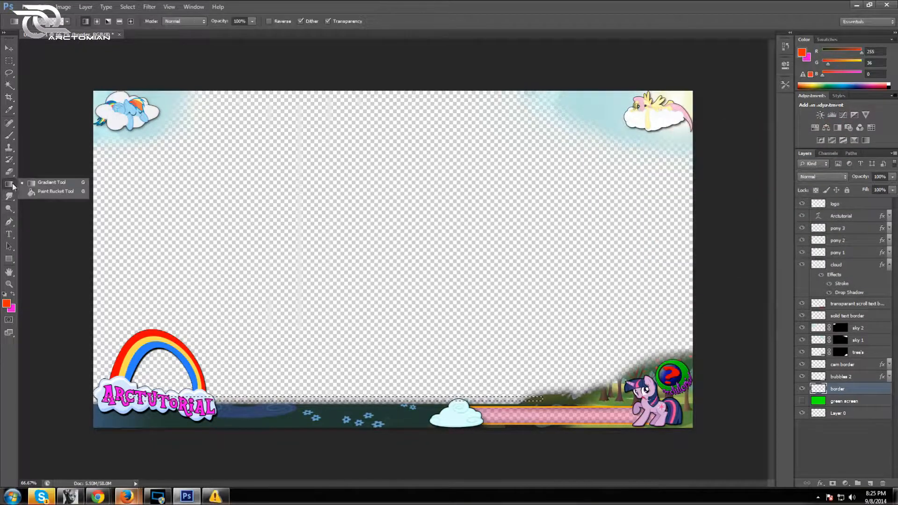
left_click(49, 192)
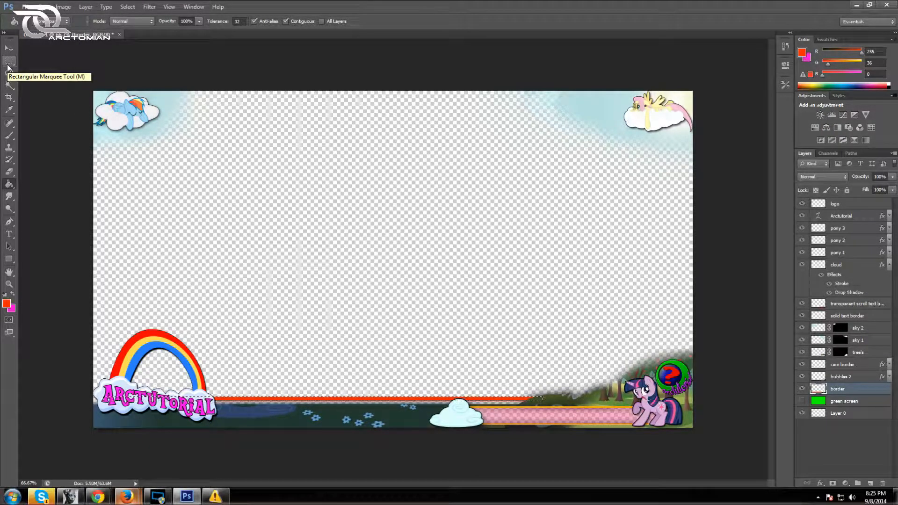
Step: Refill the selected strip with dark green, RGB 50, 154, 4, and clear the selection
left_click(7, 303)
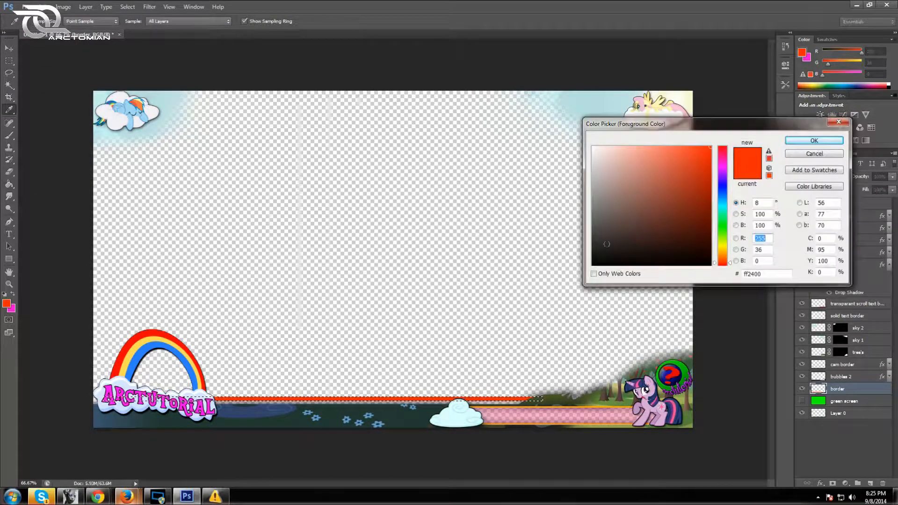
left_click(723, 233)
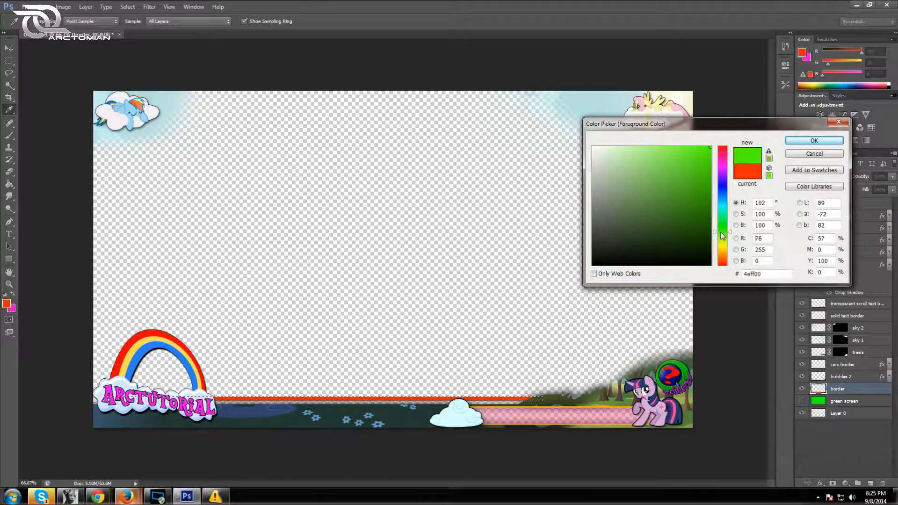
left_click(708, 193)
left_click(814, 141)
left_click(520, 399)
left_click(322, 398)
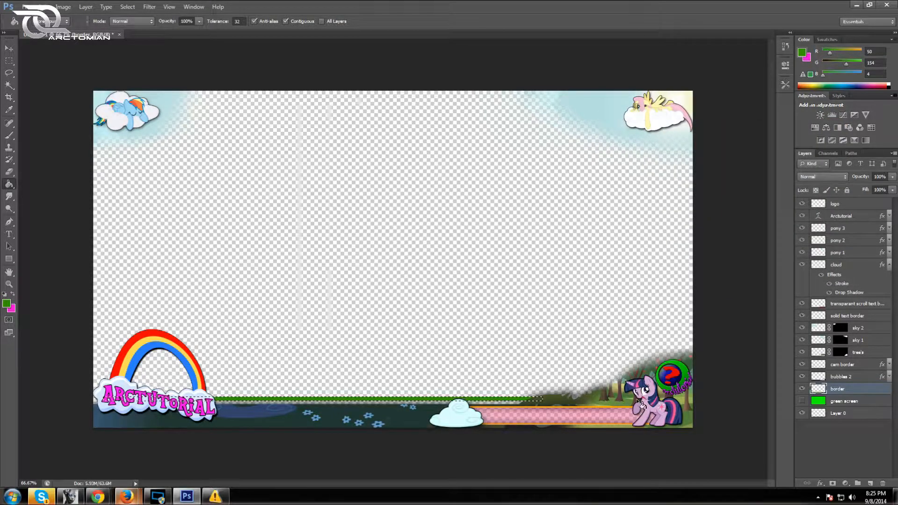
left_click(9, 61)
left_click(273, 152)
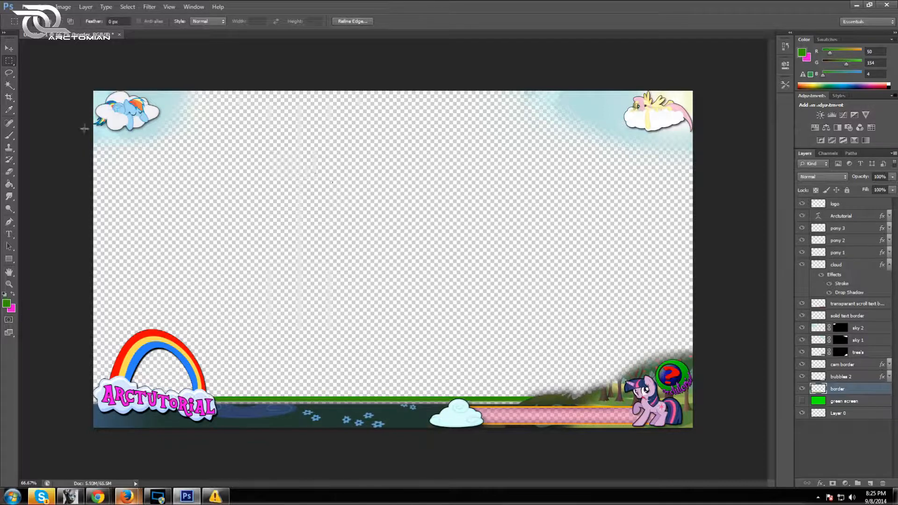
Step: Move the green border strip down behind the banner so only a thin line shows above the banner's upper edge
left_click(9, 48)
key("Up")
left_click(447, 186)
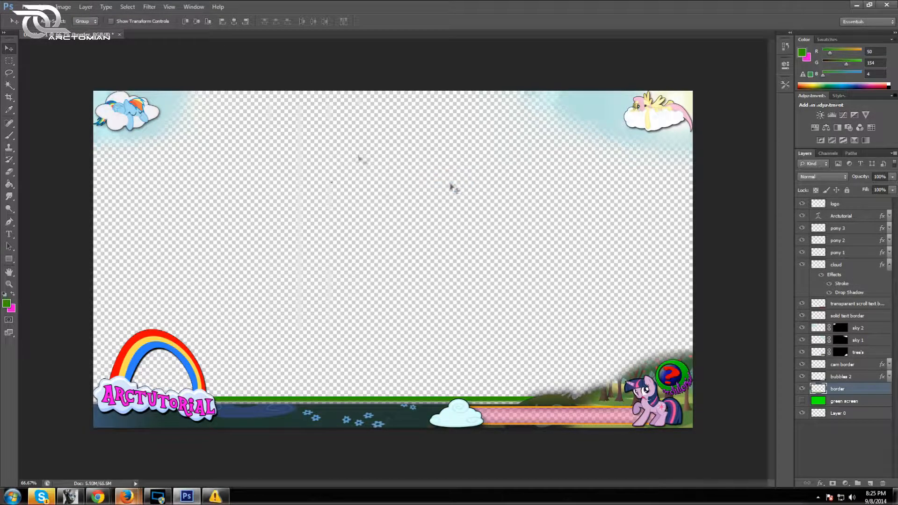
left_click_drag(355, 398, 345, 407)
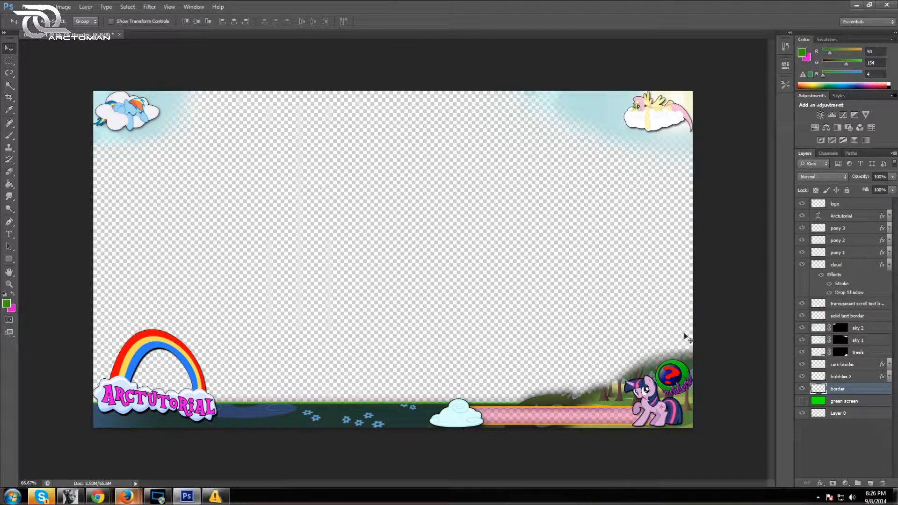
Step: Select the logo layer and collapse the cloud layer's effects list
left_click(860, 205)
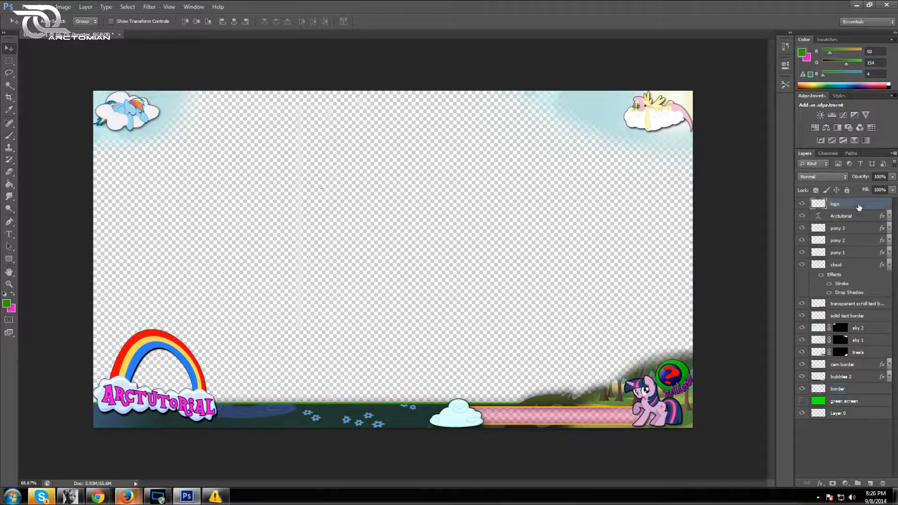
right_click(859, 205)
left_click(731, 165)
left_click(890, 264)
Step: Shift the purple unicorn on the pony 3 layer slightly left of its place beside the question-mark logo
left_click(854, 230)
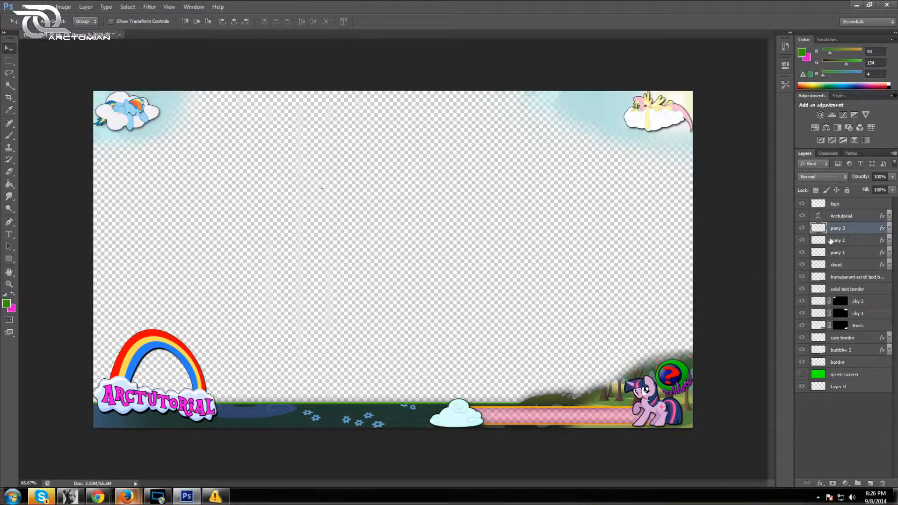
left_click(844, 243)
left_click(845, 254)
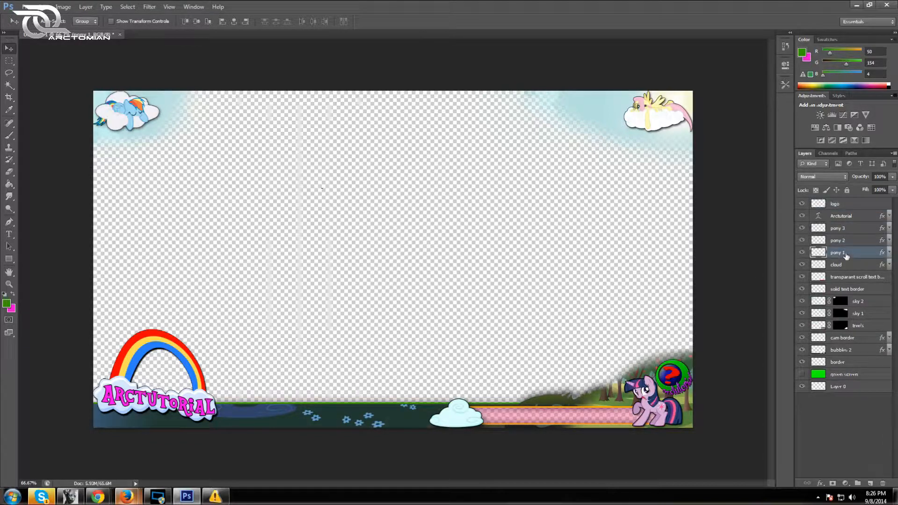
left_click(842, 229)
key("Up")
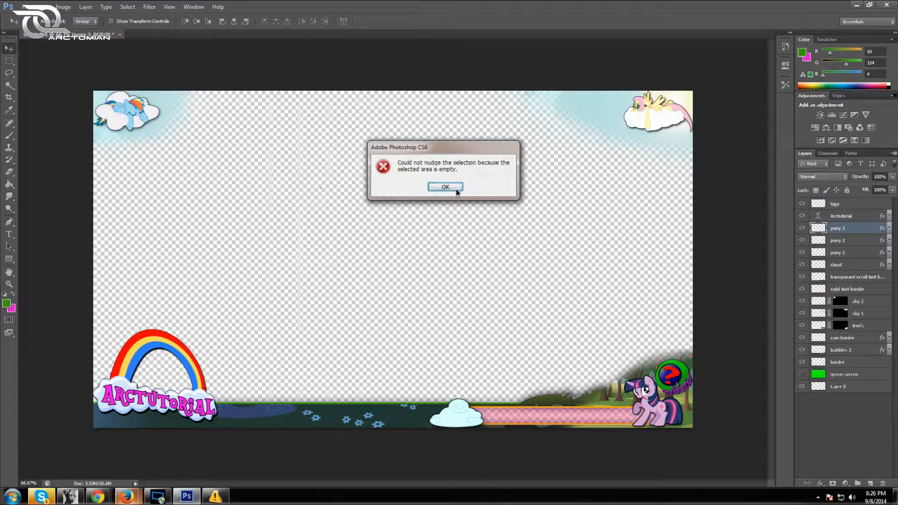
left_click(445, 187)
key("Up")
left_click(444, 188)
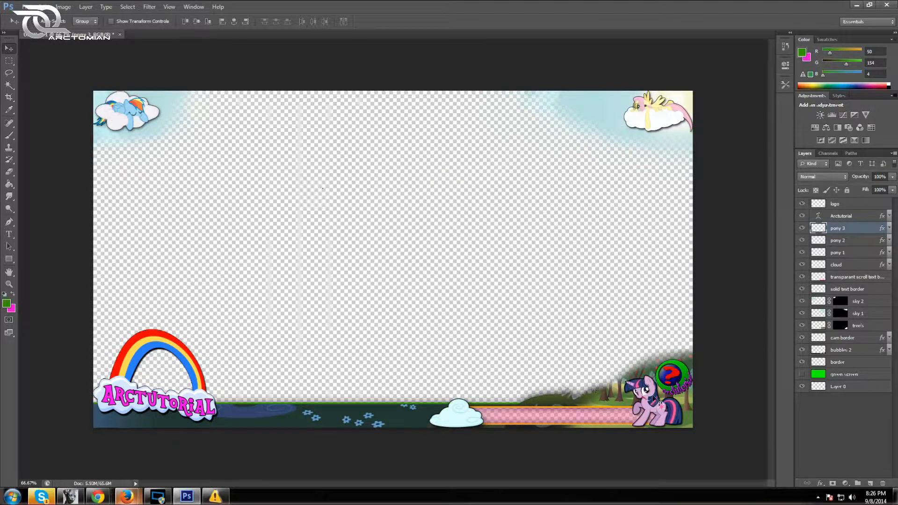
key("Up")
left_click(444, 187)
left_click_drag(654, 414, 653, 412)
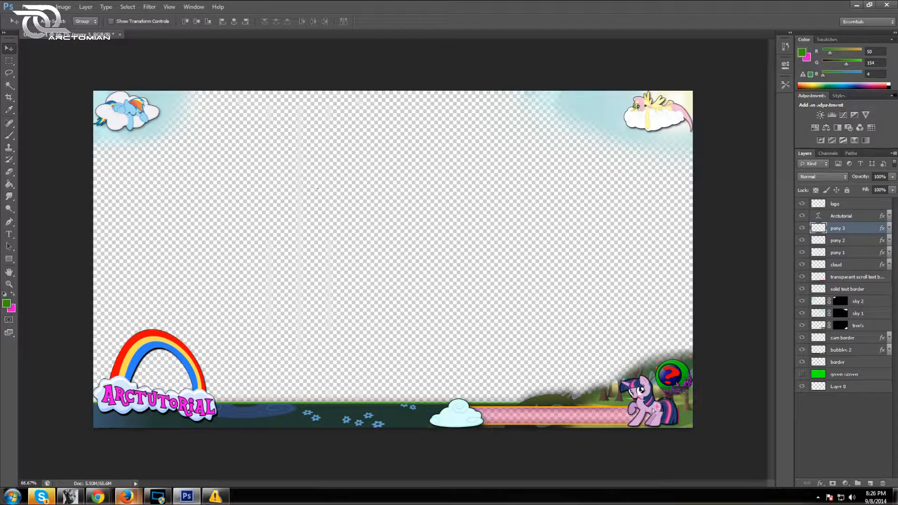
Step: Add an outer glow to the logo layer with 33% spread and 13 px size
left_click(841, 206)
right_click(842, 207)
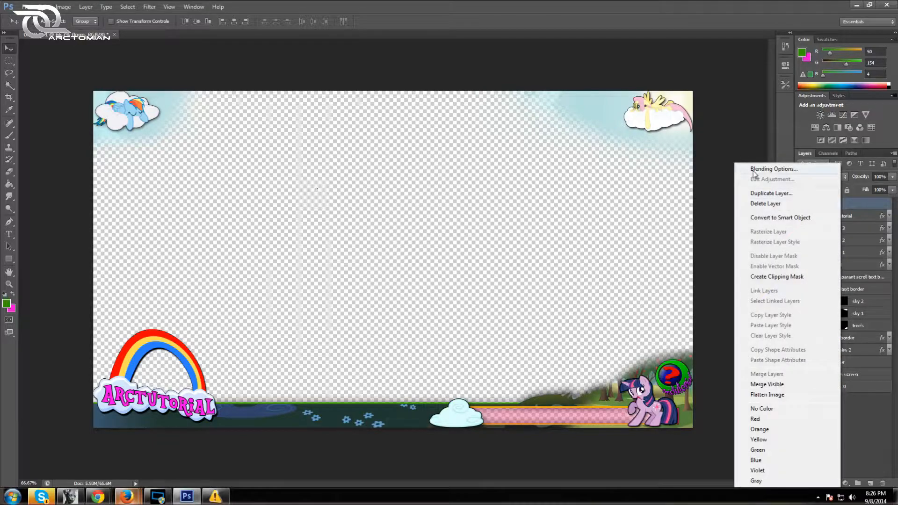
left_click(754, 171)
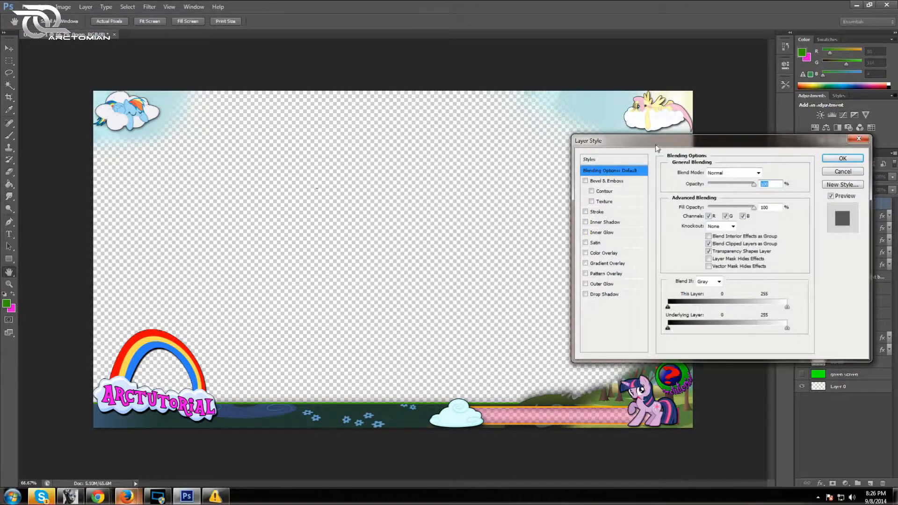
left_click_drag(656, 148, 332, 119)
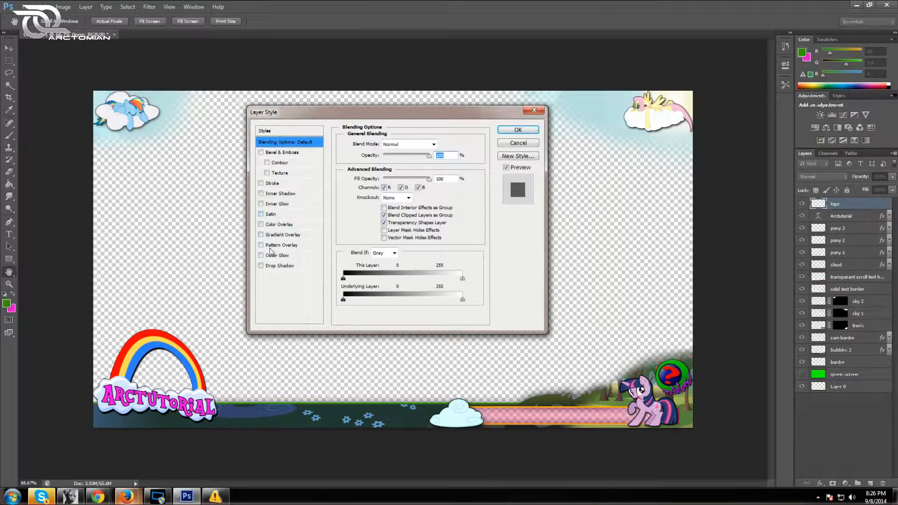
left_click(260, 255)
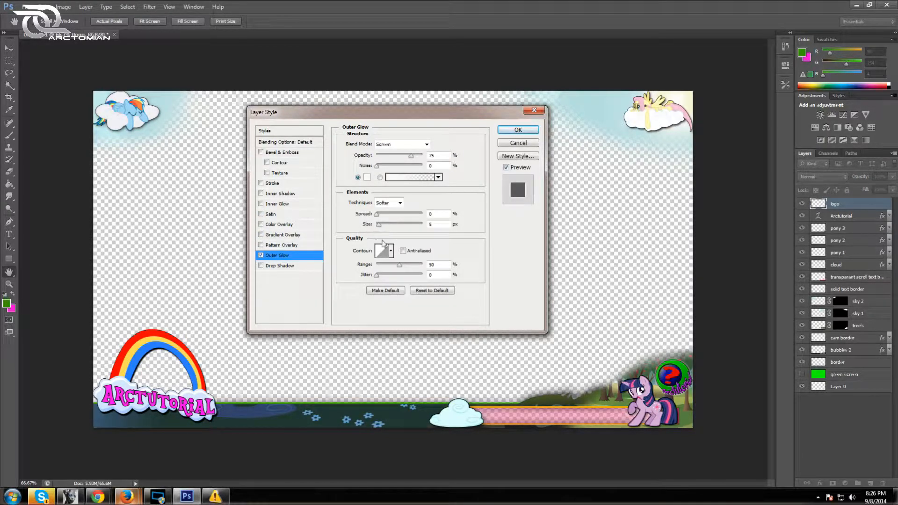
mouse_move(379, 227)
left_mouse_down()
mouse_move(378, 215)
mouse_move(391, 219)
left_mouse_up()
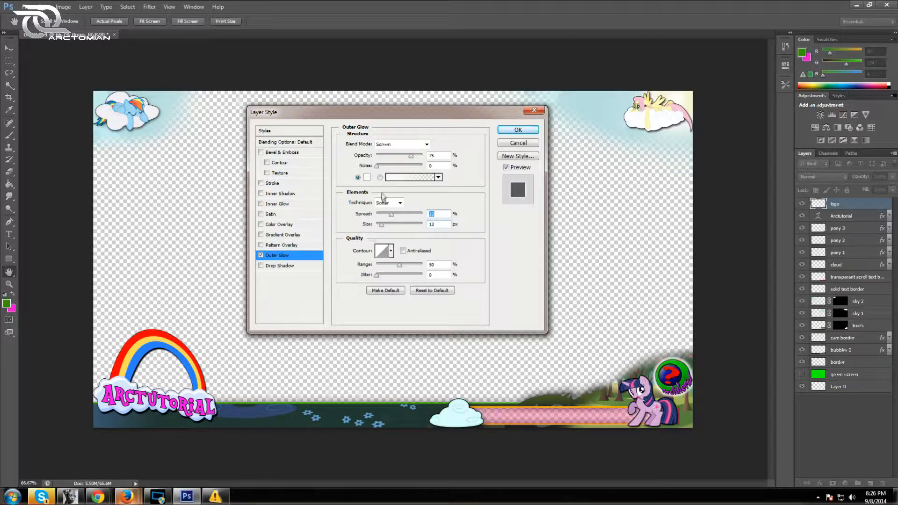
Step: Set the logo's outer glow colour to yellow deff00, fine-tune the glow size and reduce its spread
left_click(367, 177)
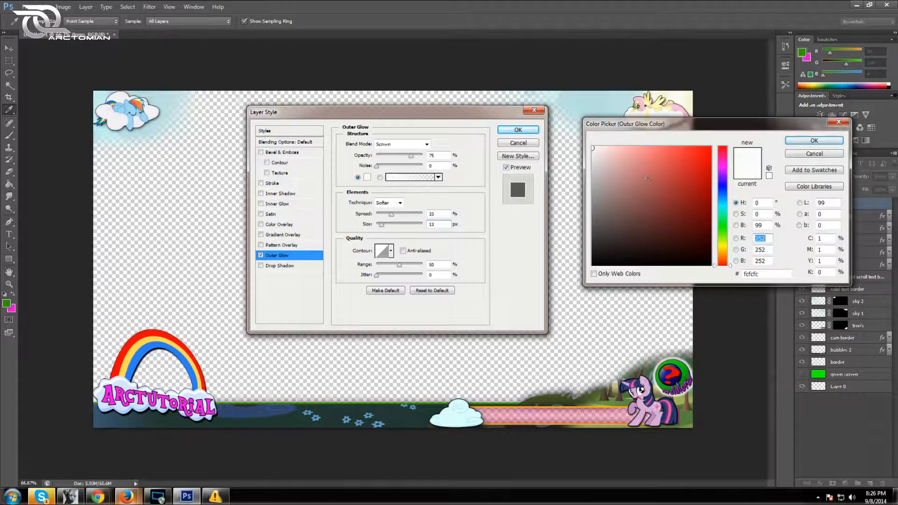
left_click_drag(695, 162, 725, 137)
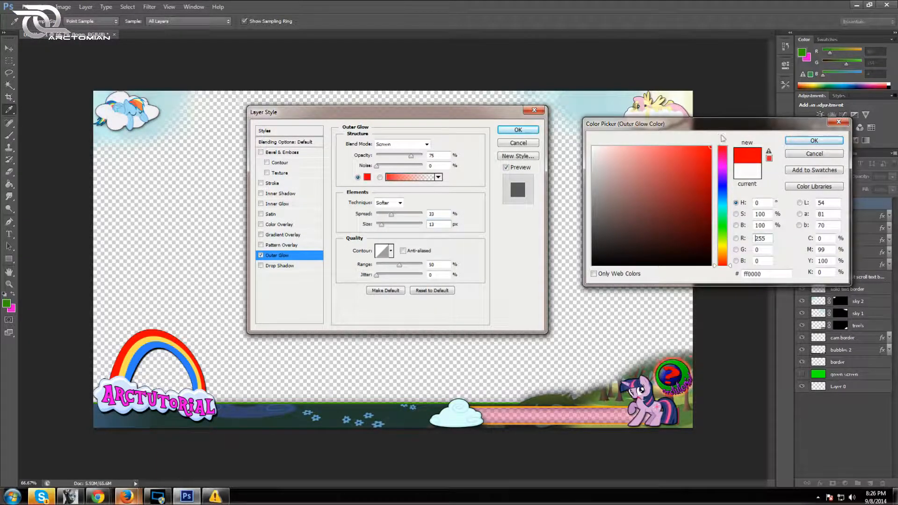
left_click(723, 244)
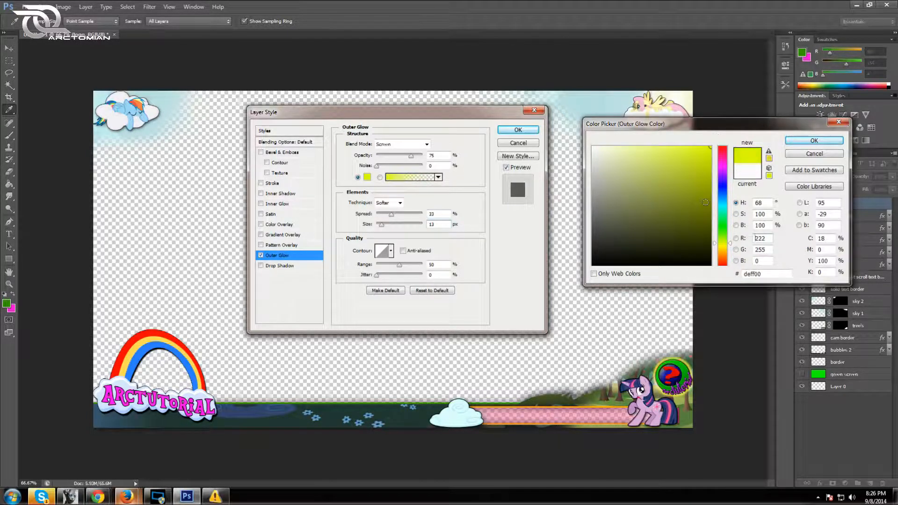
left_click(814, 141)
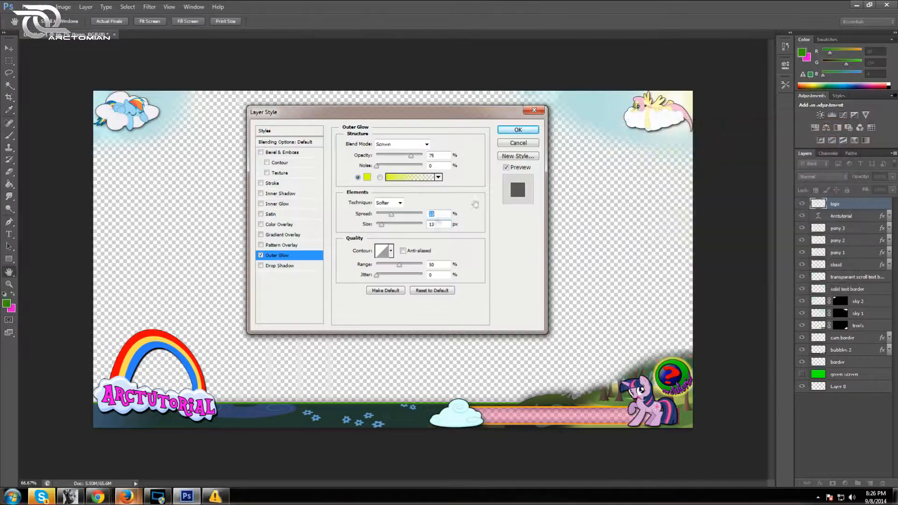
left_click_drag(383, 226, 384, 226)
left_click_drag(391, 215, 379, 217)
Step: Add a drop shadow to the logo layer with 100% opacity, 11 px distance, 11% spread and 13 px size
left_click(261, 266)
left_click(274, 266)
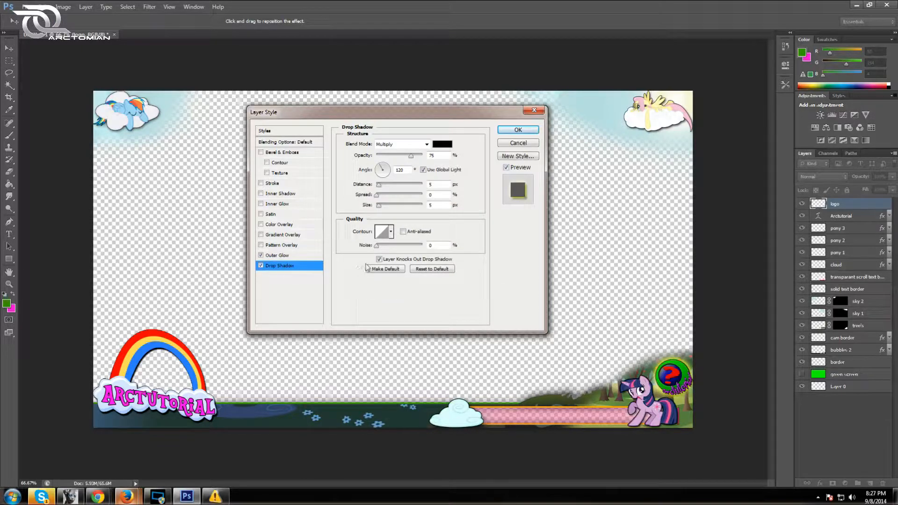
left_click_drag(383, 188, 386, 188)
left_click_drag(411, 157, 428, 160)
left_click(377, 197)
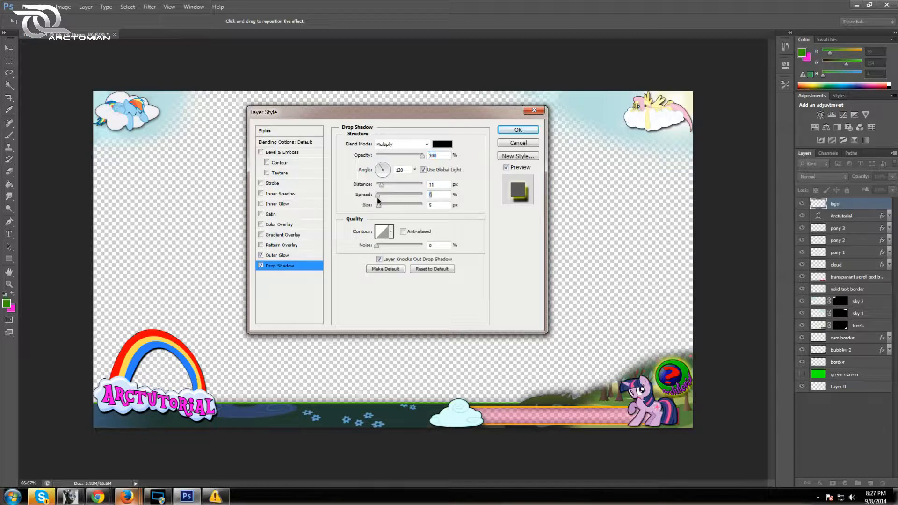
left_click(378, 206)
left_click_drag(380, 211, 379, 200)
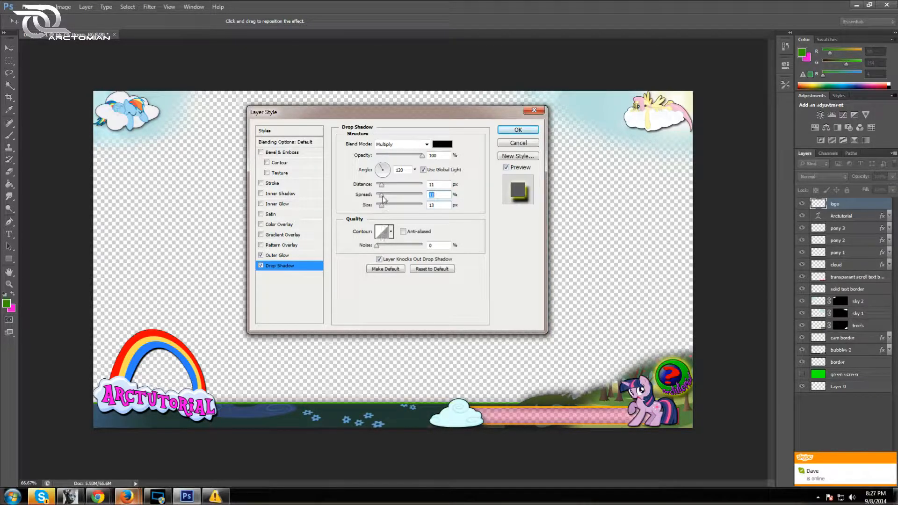
Step: Reset the logo shadow's spread to 0% and size to 0 px, and fine-tune its distance
left_click_drag(382, 185, 388, 190)
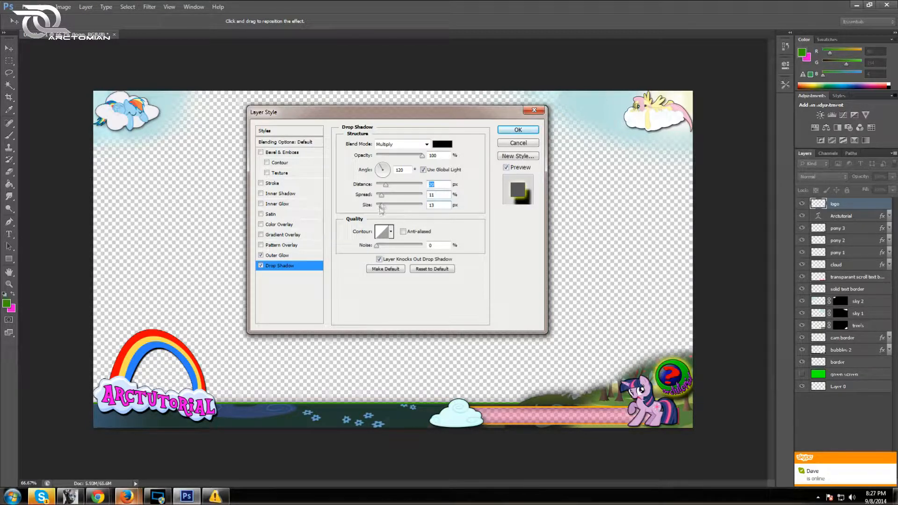
left_click_drag(382, 195, 376, 199)
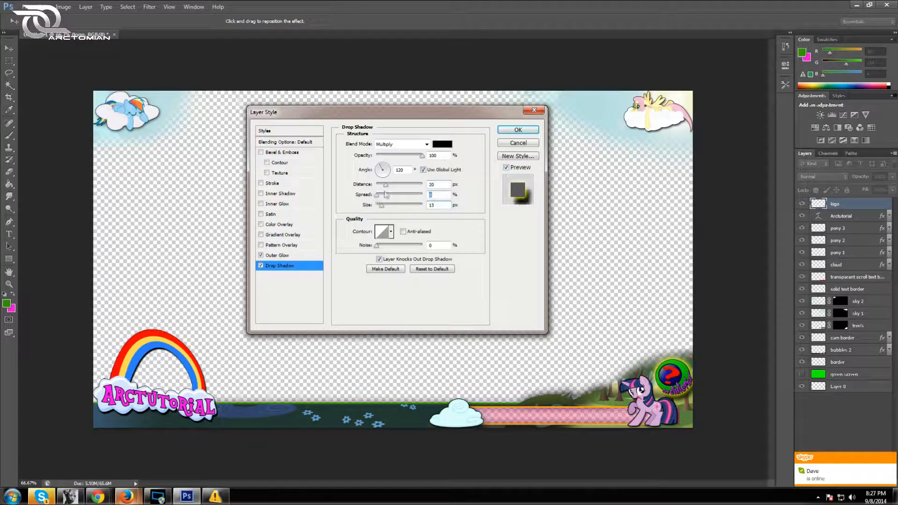
left_click_drag(386, 187, 379, 210)
left_click(383, 206)
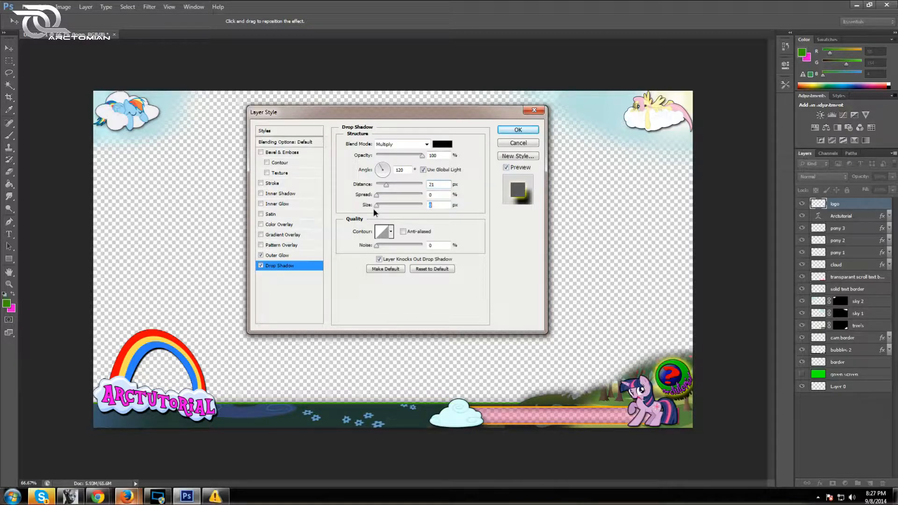
left_click_drag(386, 185, 384, 187)
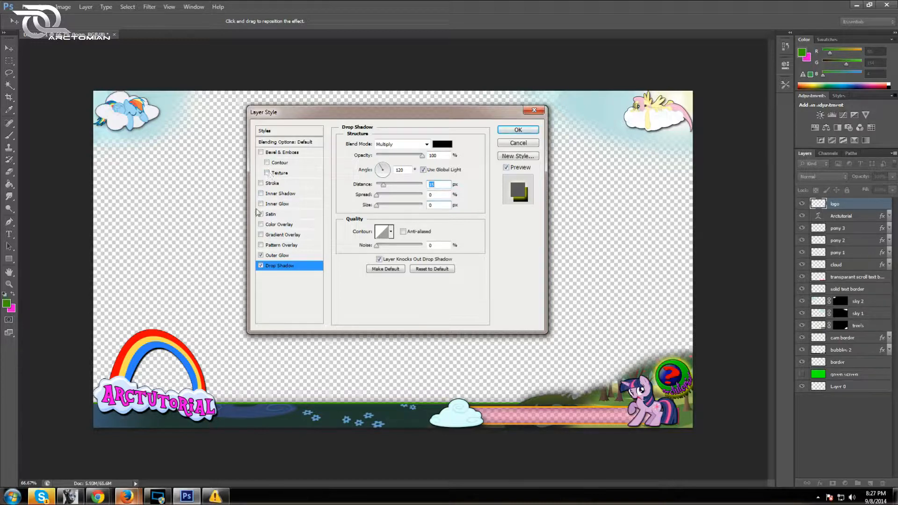
Step: Add Bevel & Emboss to the logo layer and apply its layer styles
left_click(261, 194)
left_click(261, 194)
left_click(260, 152)
left_click(517, 130)
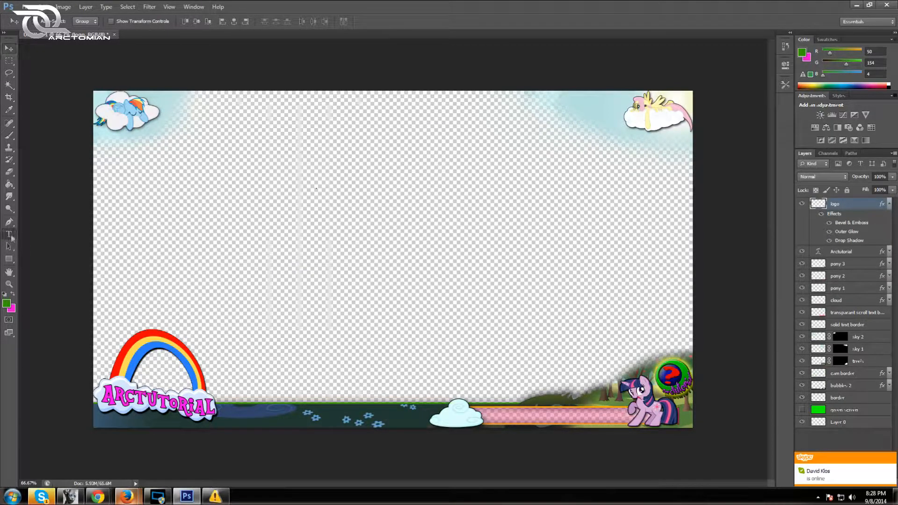
Step: Start a new text line near the canvas's upper edge, to the right of the blue pony's cloud
left_click(9, 234)
left_click(232, 414)
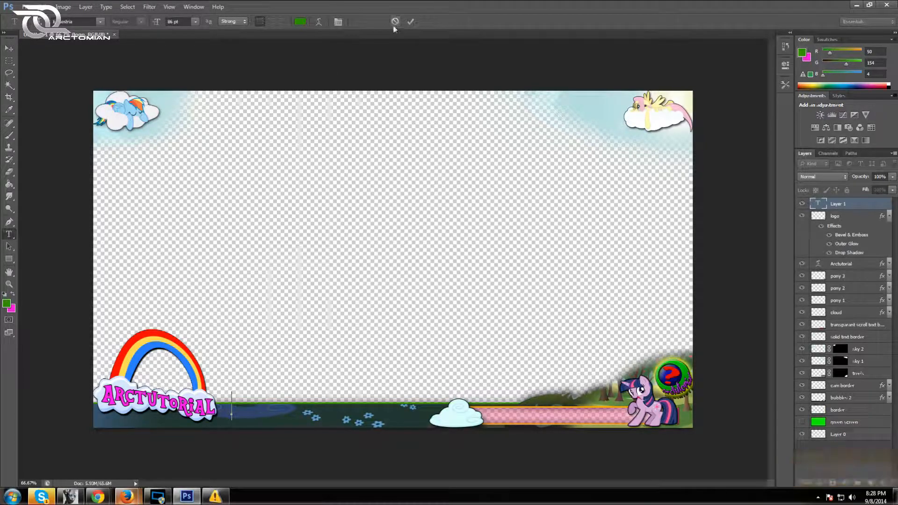
left_click(241, 120)
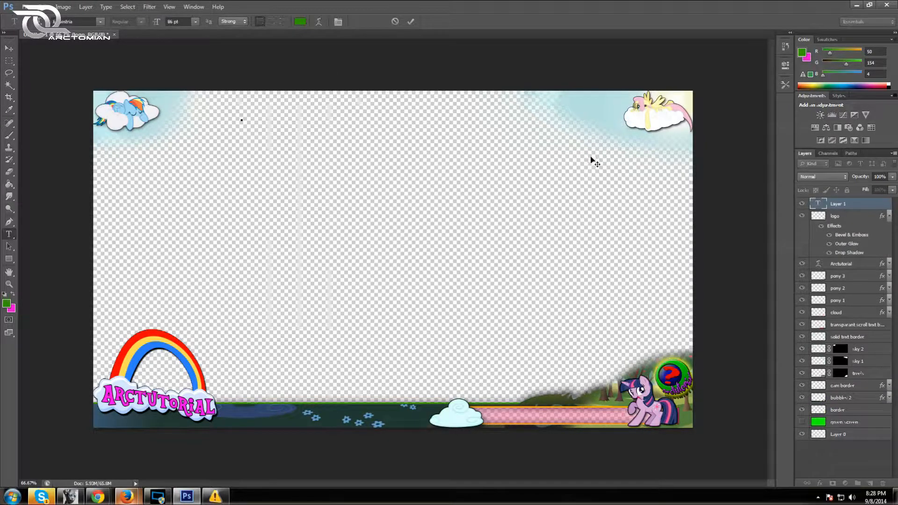
type("TOP")
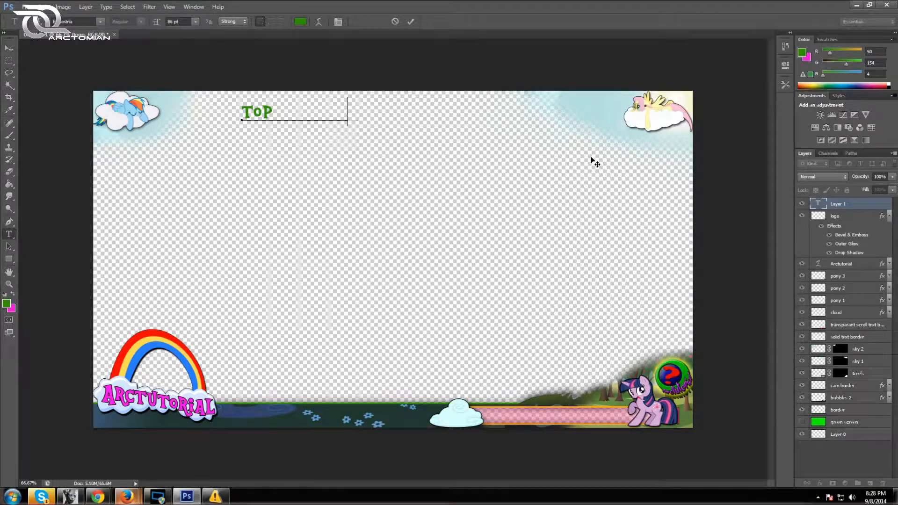
key("BackSpace")
key("BackSpace")
key("BackSpace")
key("BackSpace")
key("BackSpace")
key("BackSpace")
key("BackSpace")
key("BackSpace")
key("BackSpace")
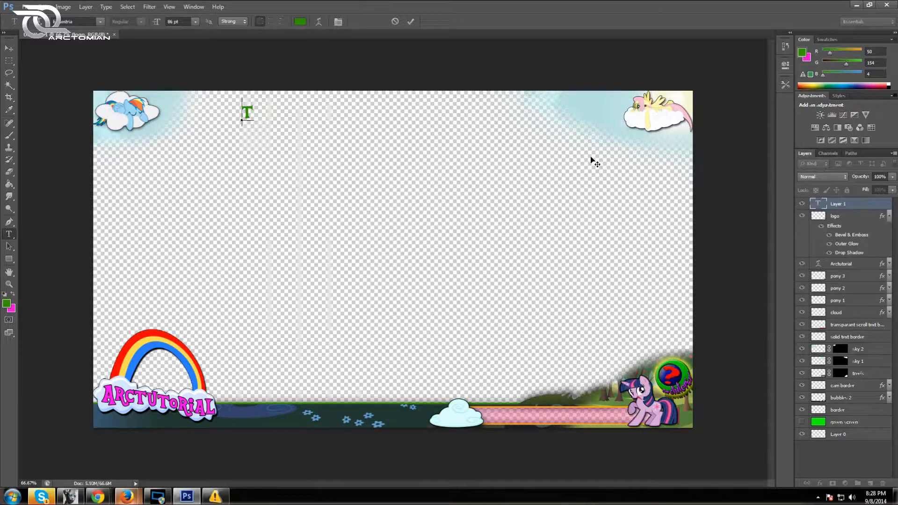
key("BackSpace")
Step: Enter TOP DONATION: as the label text at 36 pt and place it tight along the canvas's upper edge
type("TOP DONATION:")
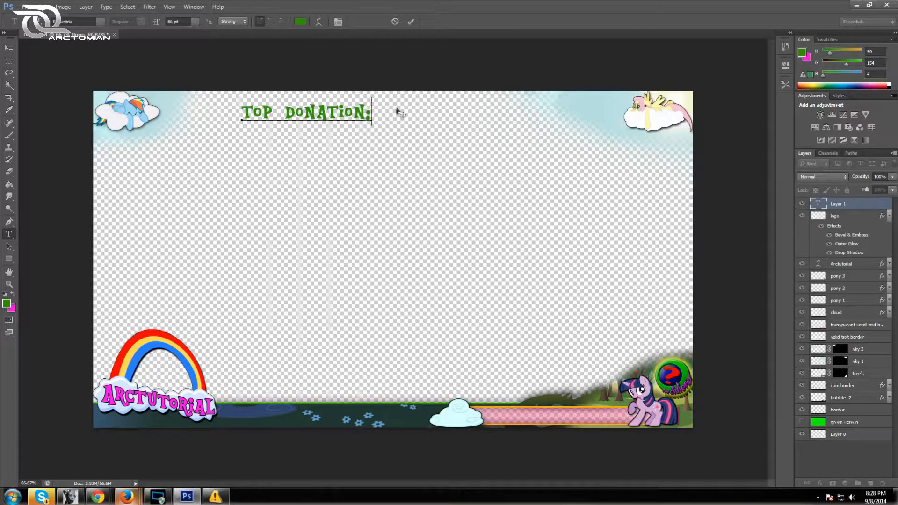
key("ctrl+a")
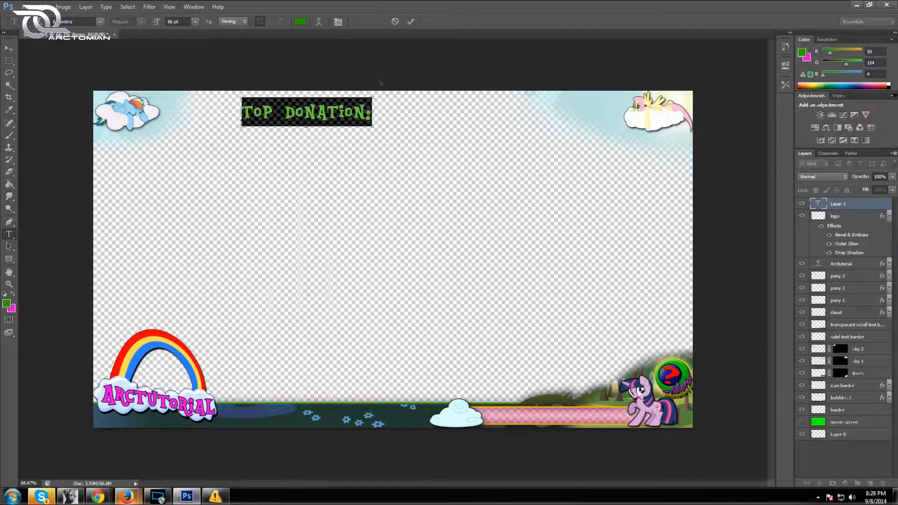
left_click(195, 22)
left_click(192, 130)
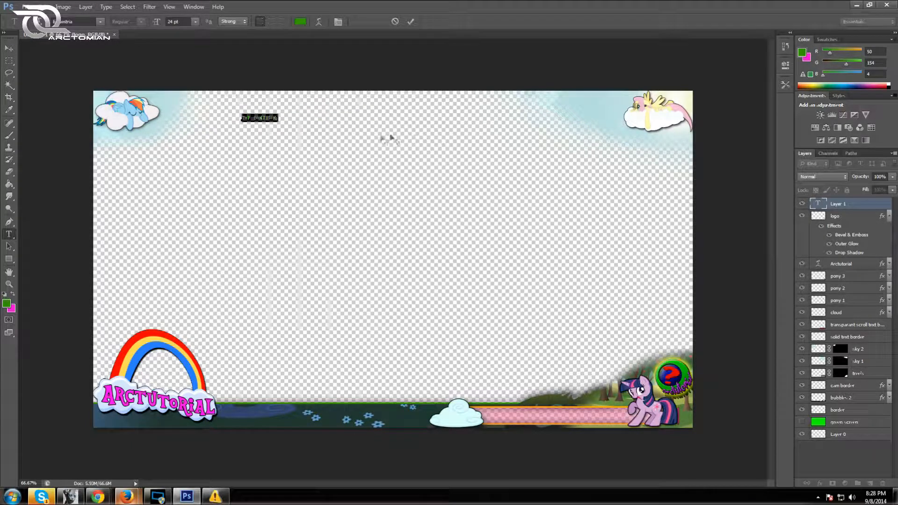
left_click(195, 22)
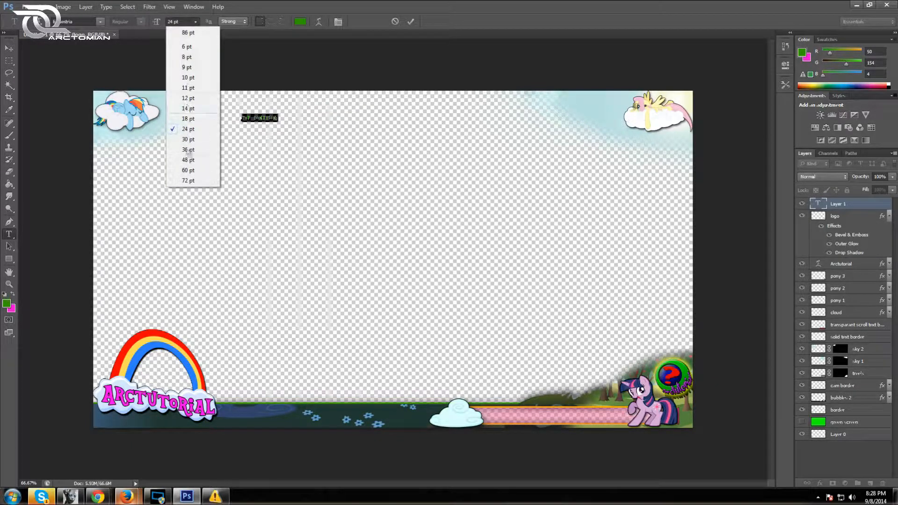
left_click(188, 150)
left_click_drag(269, 142, 246, 125)
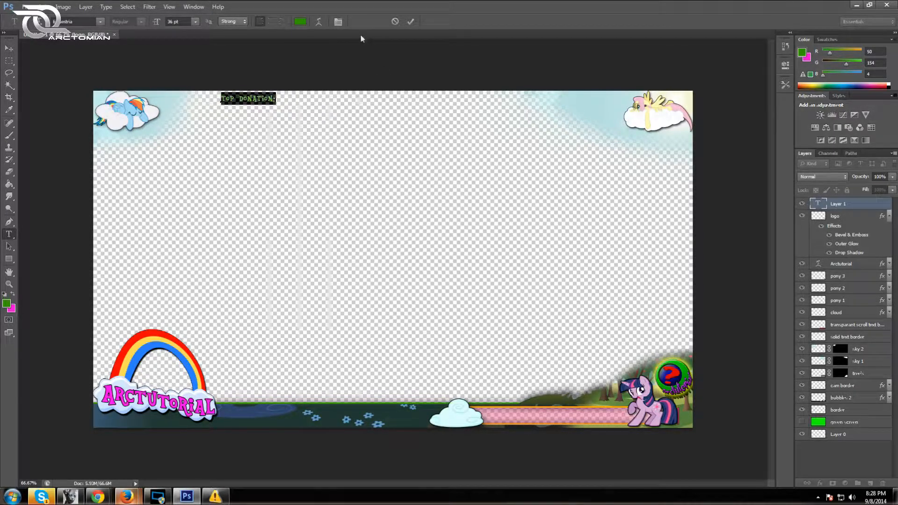
left_click(410, 22)
Step: Set the colour of the TOP DONATION: text to bright pink ff00c6
left_click_drag(272, 99, 218, 99)
left_click(300, 22)
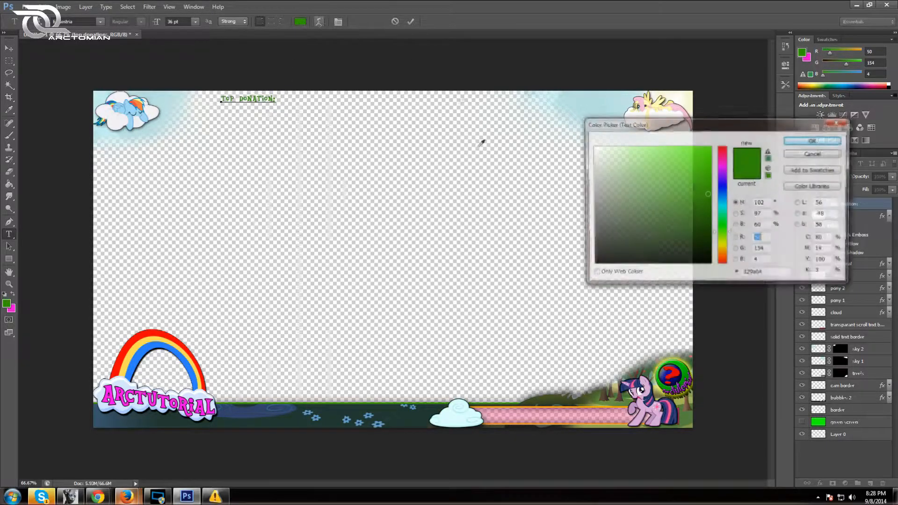
mouse_move(723, 239)
left_mouse_down()
mouse_move(723, 163)
mouse_move(713, 143)
left_mouse_up()
left_click(707, 147)
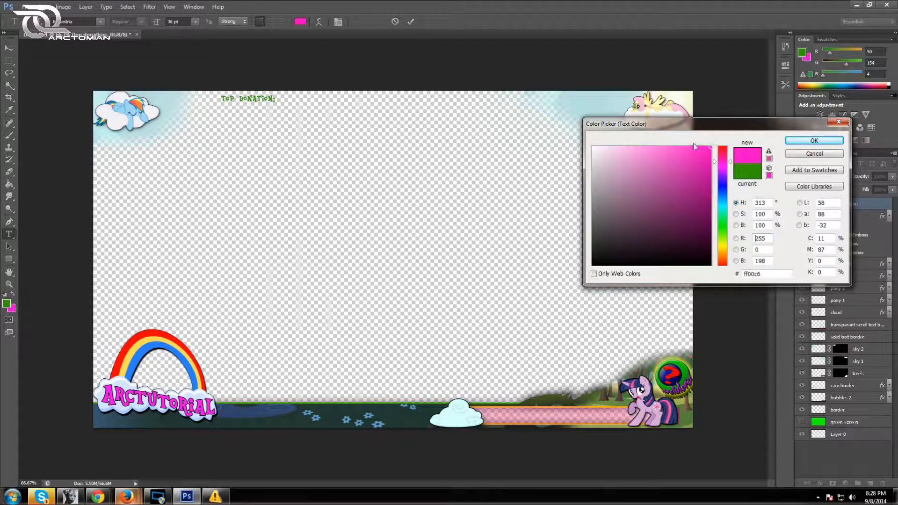
left_click(814, 140)
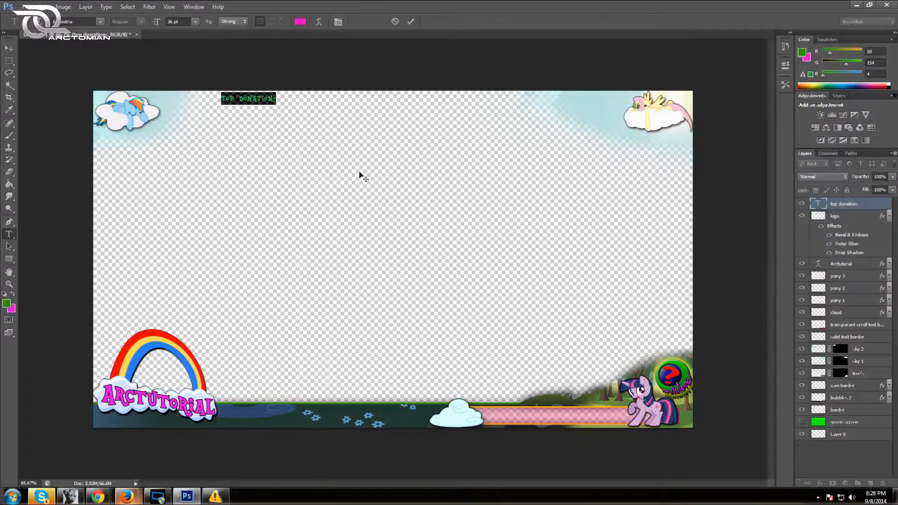
Step: Recolour the TOP DONATION: text to dark magenta 801468 and commit the text edit
left_click(278, 97)
left_click_drag(279, 93, 217, 98)
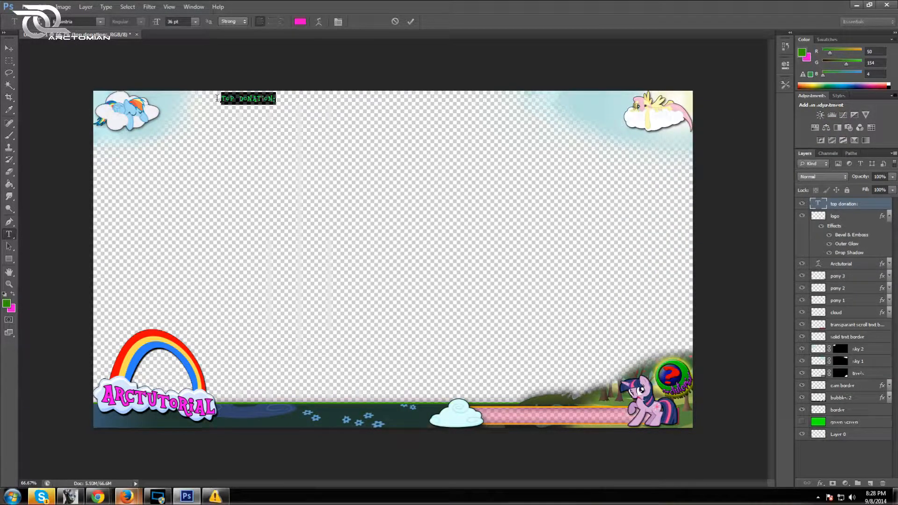
left_click(298, 21)
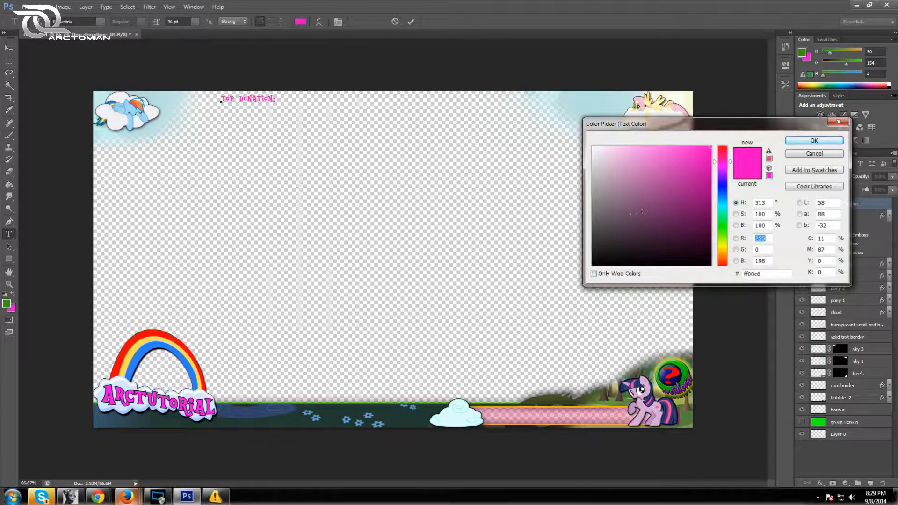
left_click(692, 206)
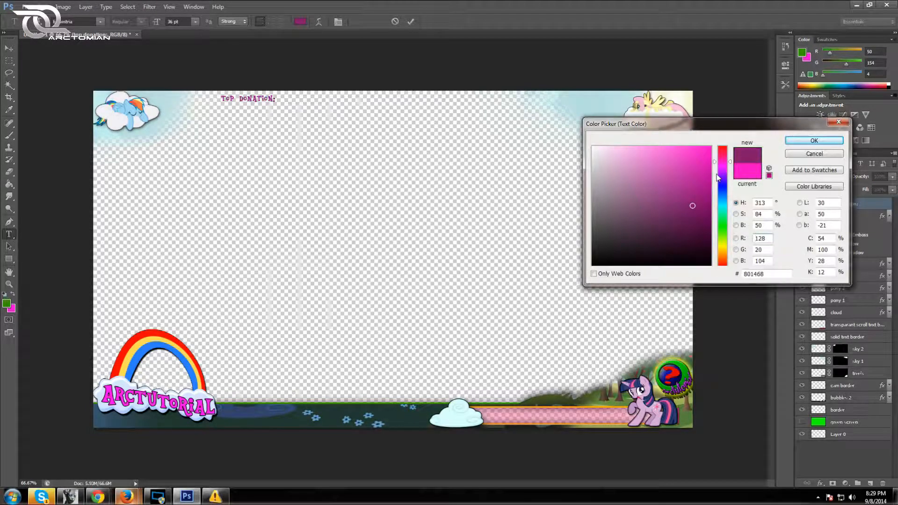
left_click(803, 141)
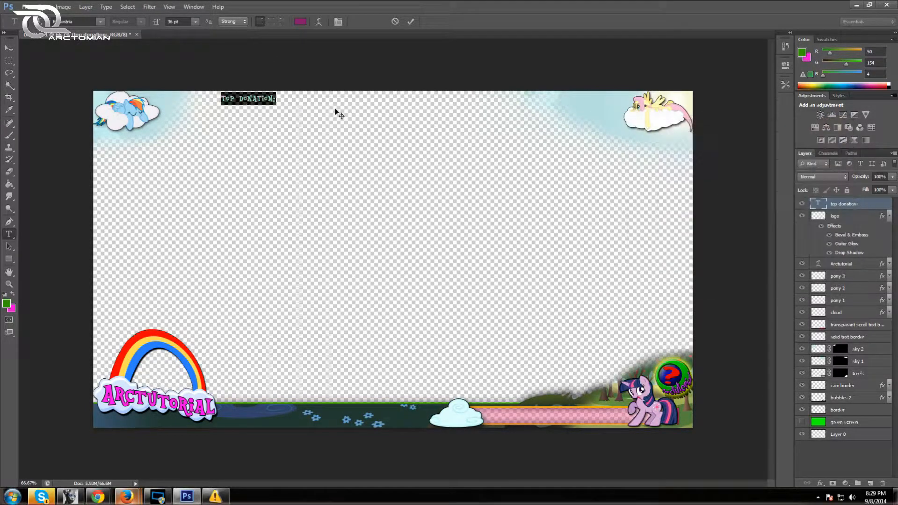
left_click(412, 21)
Step: Nudge the TOP DONATION: text slightly right and down from its place at the canvas's upper edge
key("v")
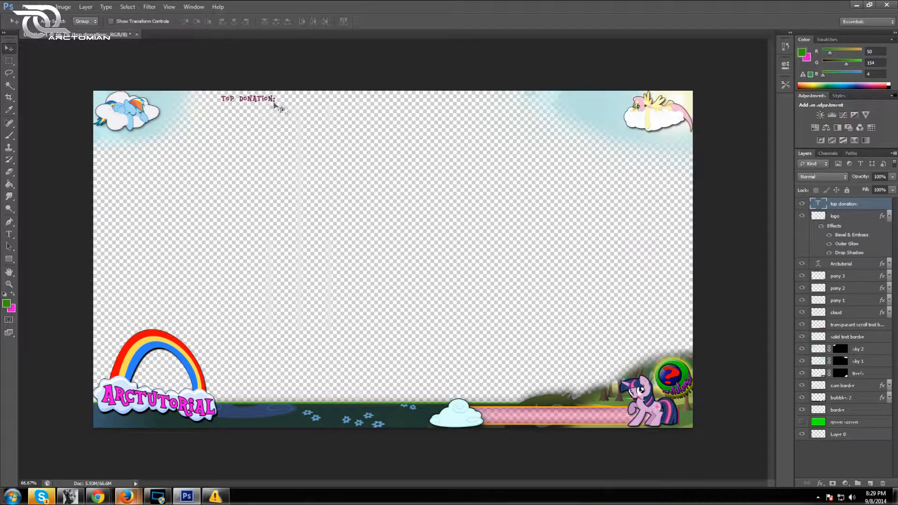
key("Right")
key("Right")
key("Right")
key("Right")
key("Right")
key("Right")
key("Right")
key("Right")
key("Right")
key("Right")
key("Right")
key("Right")
key("Right")
key("Right")
key("Right")
key("Right")
key("Right")
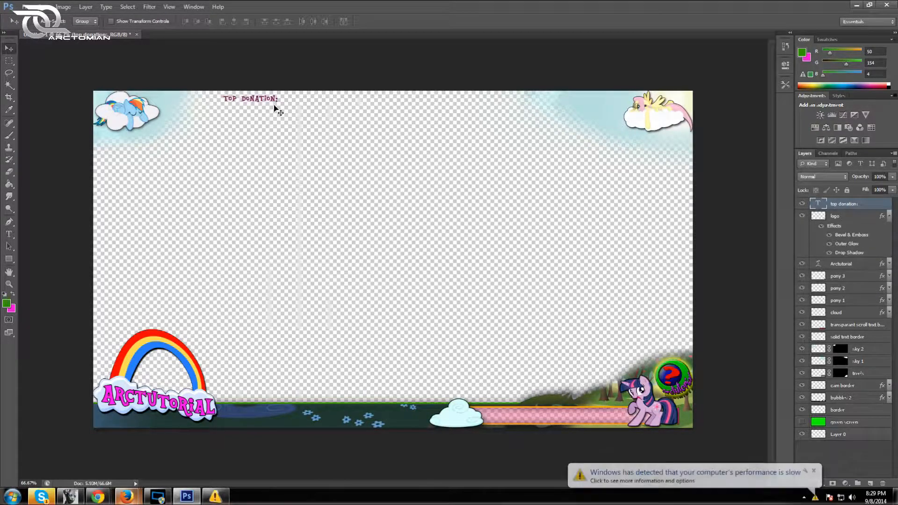
key("Left")
key("Left")
key("Left")
key("Down")
key("Down")
Step: Collapse the logo layer's effects list and start a new text line to the right of TOP DONATION:
left_click(9, 234)
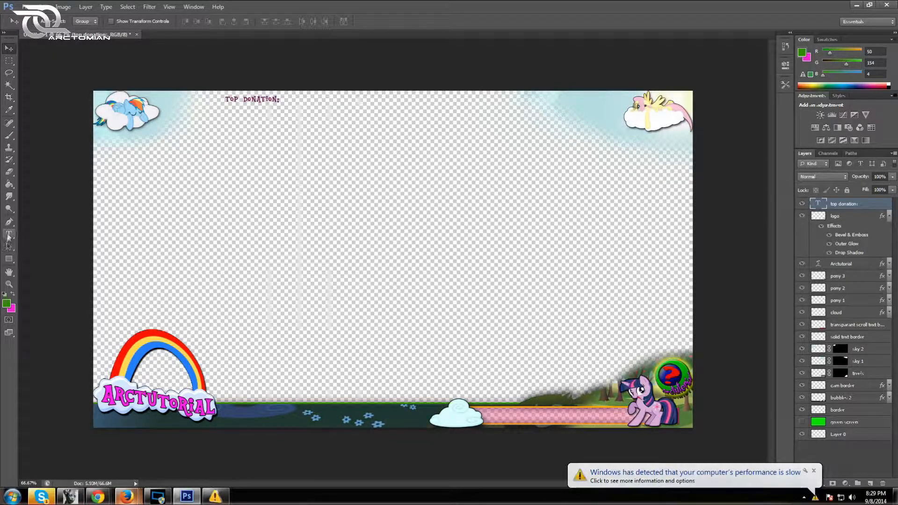
left_click(888, 216)
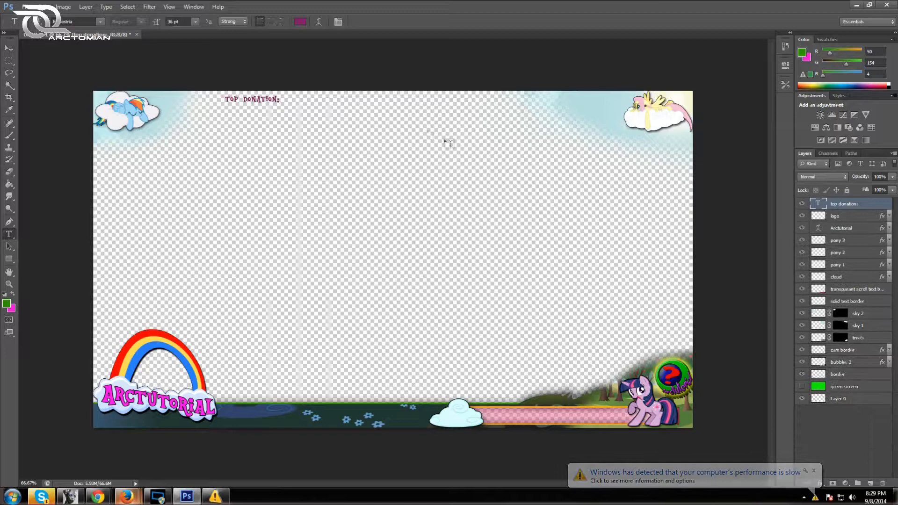
left_click(361, 99)
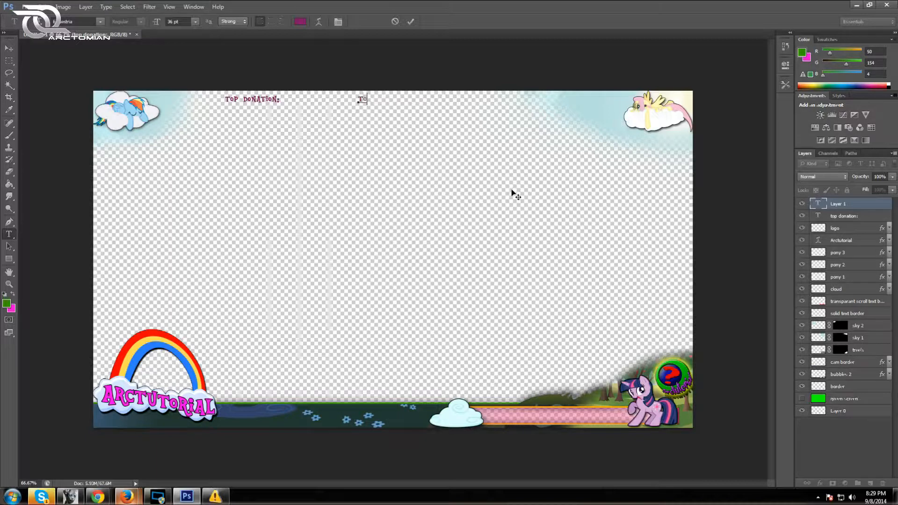
key("BackSpace")
key("BackSpace")
key("BackSpace")
type("rent song played")
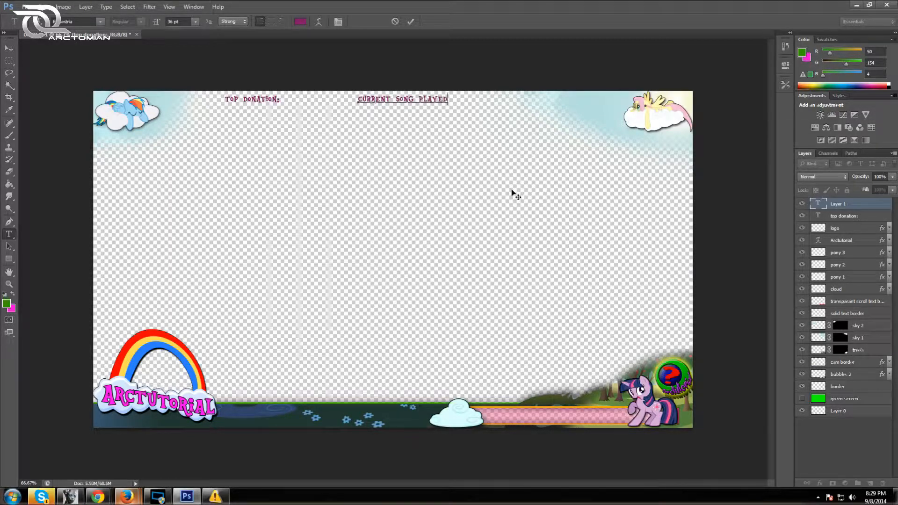
key("BackSpace")
key("BackSpace")
key("BackSpace")
key("BackSpace")
key("BackSpace")
key("BackSpace")
key("BackSpace")
key("BackSpace")
key("BackSpace")
key("BackSpace")
key("BackSpace")
key("BackSpace")
key("BackSpace")
key("BackSpace")
key("BackSpace")
key("BackSpace")
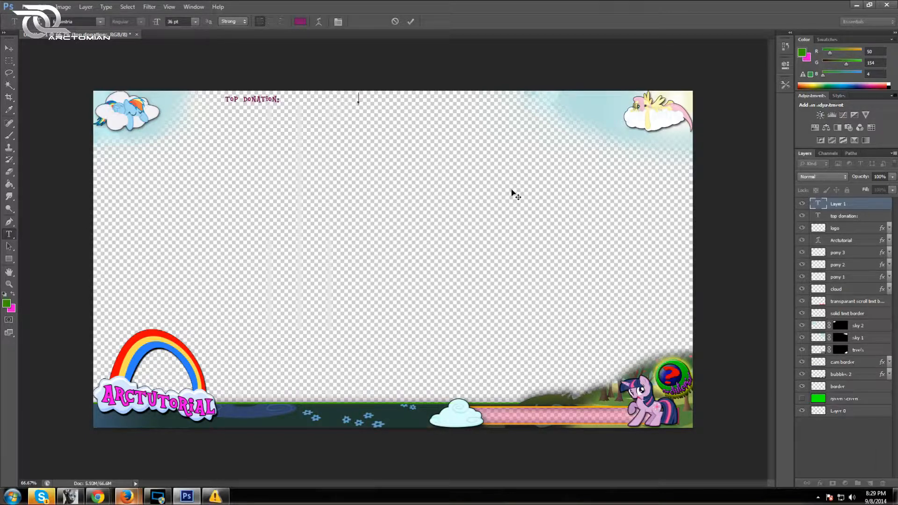
Step: Enter LATEST DONATION: as the second label and commit the text
type("latest donation")
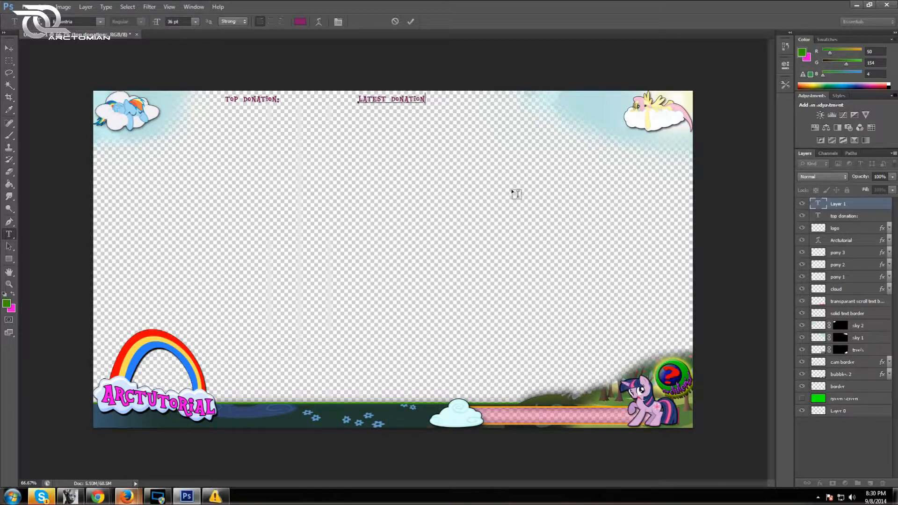
type(":")
left_click(411, 22)
Step: Move LATEST DONATION: below TOP DONATION:, and shift TOP DONATION: right toward the middle of the canvas's upper edge
left_click(10, 48)
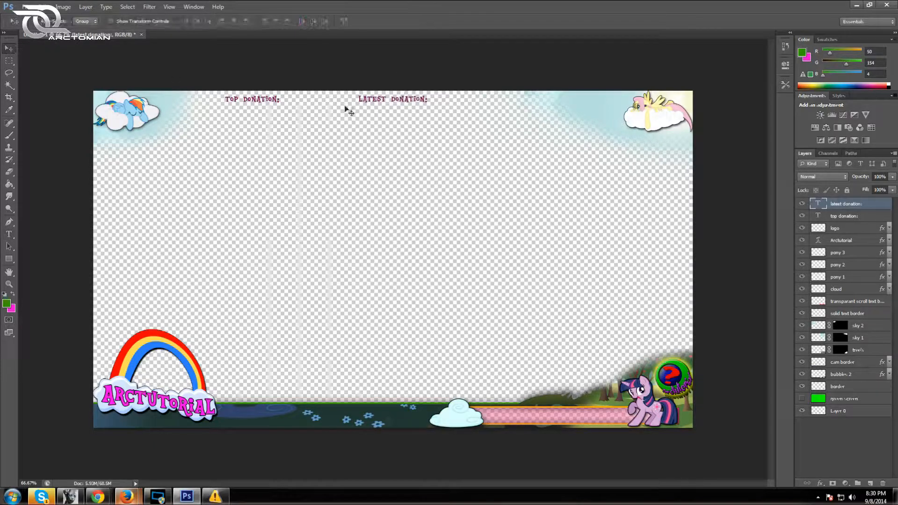
left_click_drag(380, 100, 227, 116)
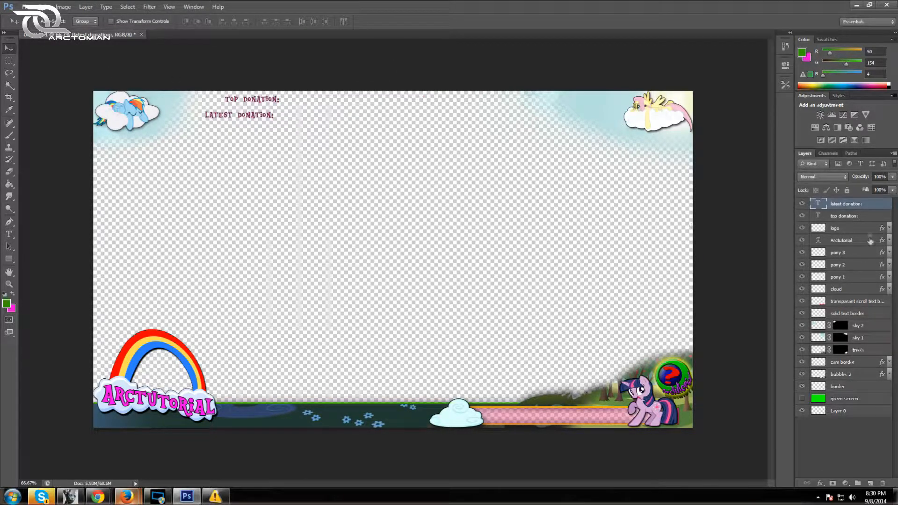
left_click(844, 216)
left_click_drag(255, 100, 372, 103)
Step: Move the LATEST DONATION: label up beside the blue pony's cloud, roughly level with TOP DONATION:
left_click(844, 203)
left_click_drag(248, 117, 214, 105)
key("Up")
key("Up")
key("Up")
key("Up")
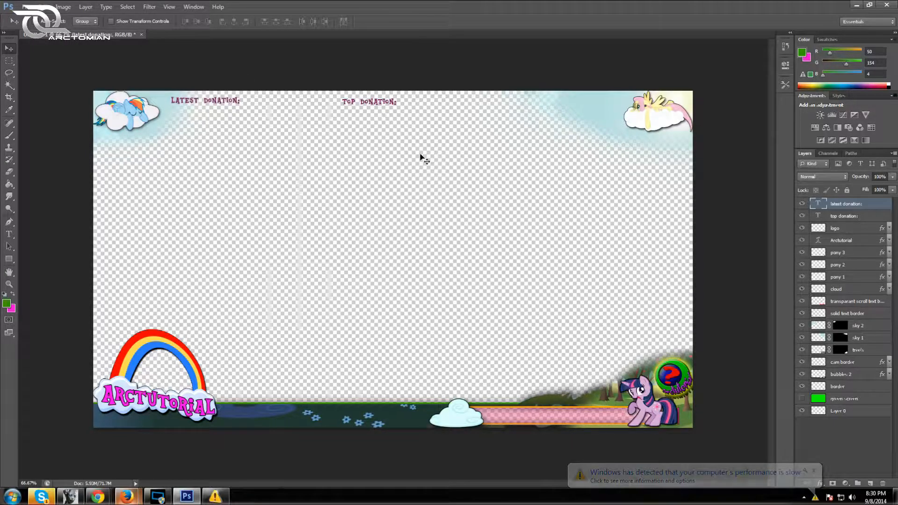
Step: Enlarge the TOP DONATION: label to 48 pt and shift it left toward LATEST DONATION:
left_click(840, 216)
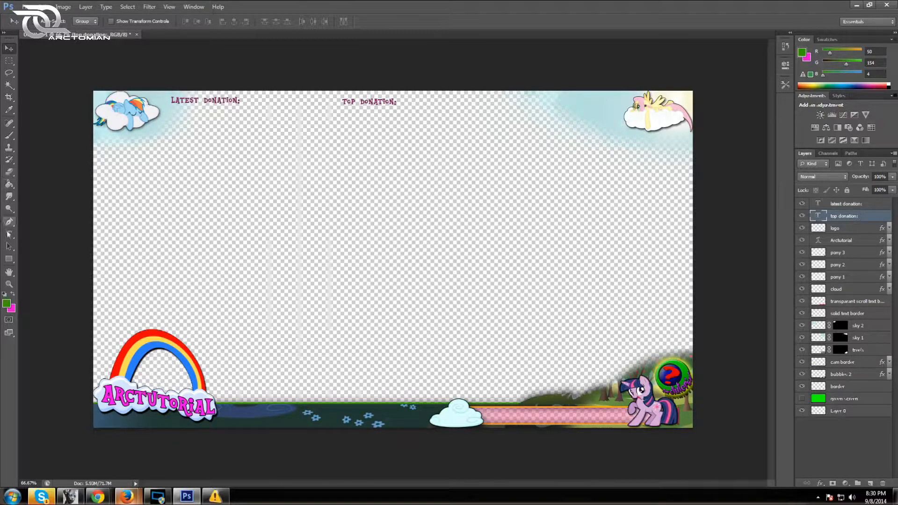
left_click(9, 234)
left_click_drag(396, 102, 315, 105)
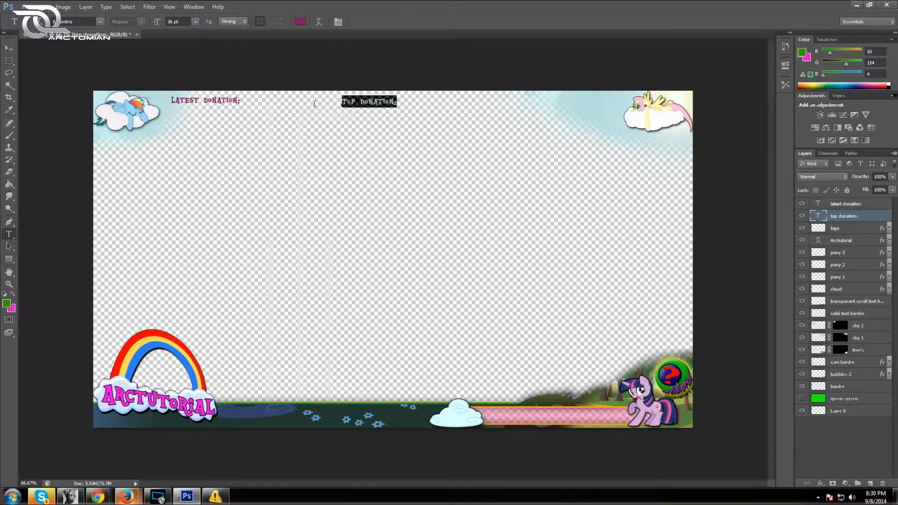
left_click(196, 22)
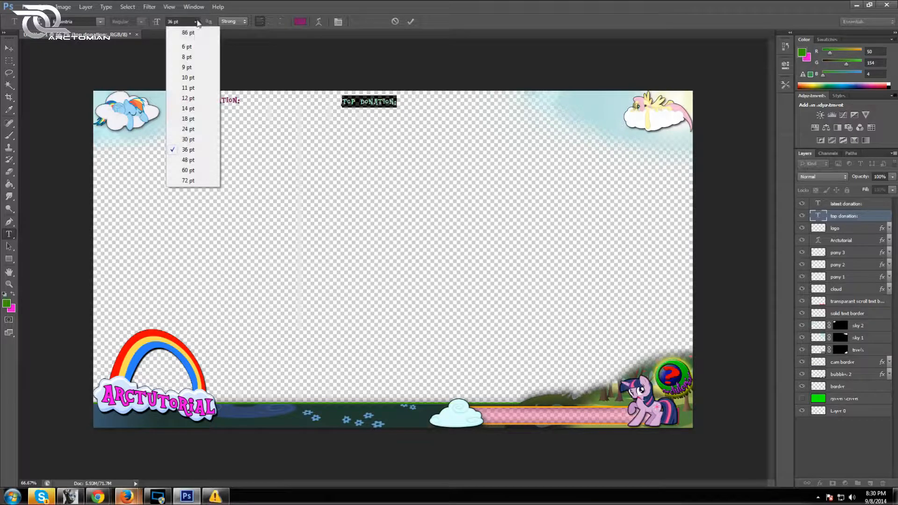
left_click(188, 160)
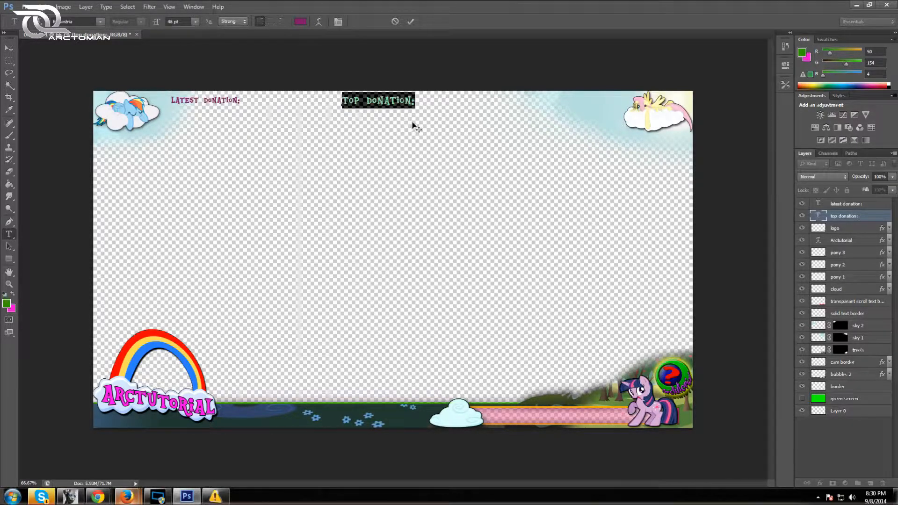
left_click(411, 22)
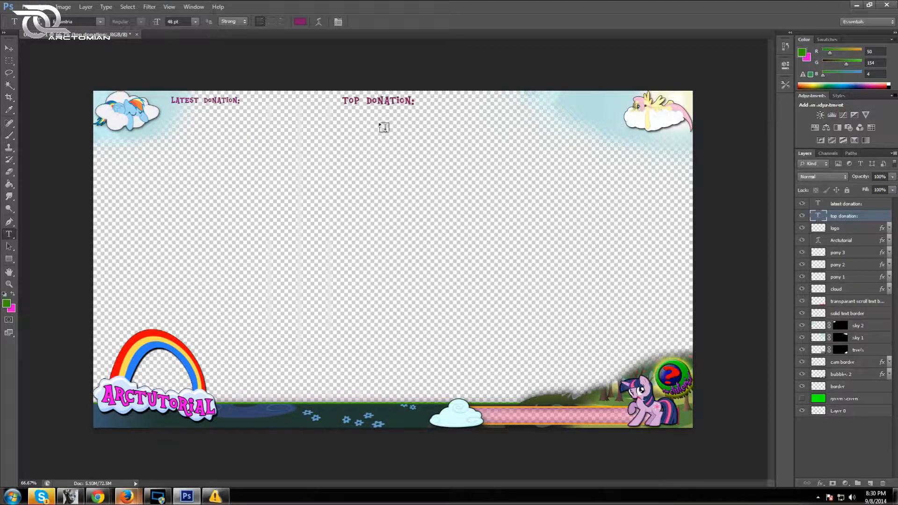
left_click(9, 48)
left_click_drag(364, 118, 330, 117)
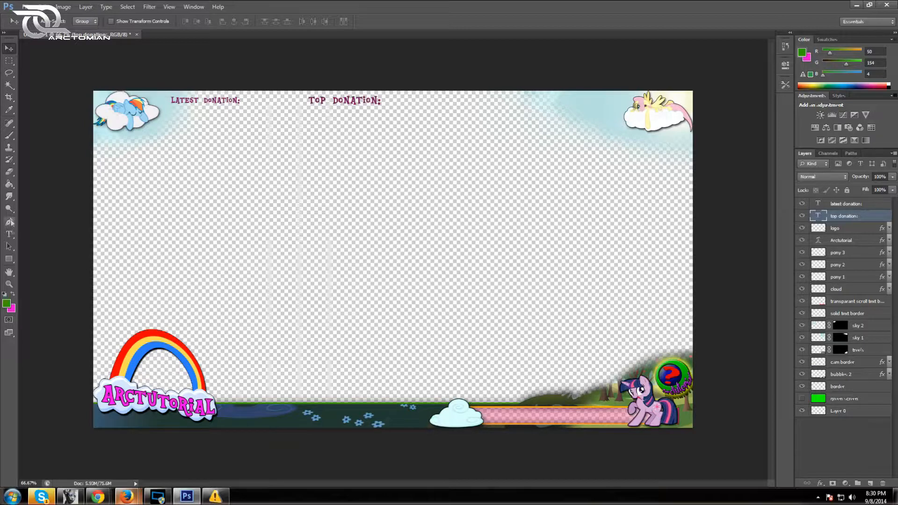
Step: Set the TOP DONATION: label's font size to 50 pt and commit the text
left_click(9, 234)
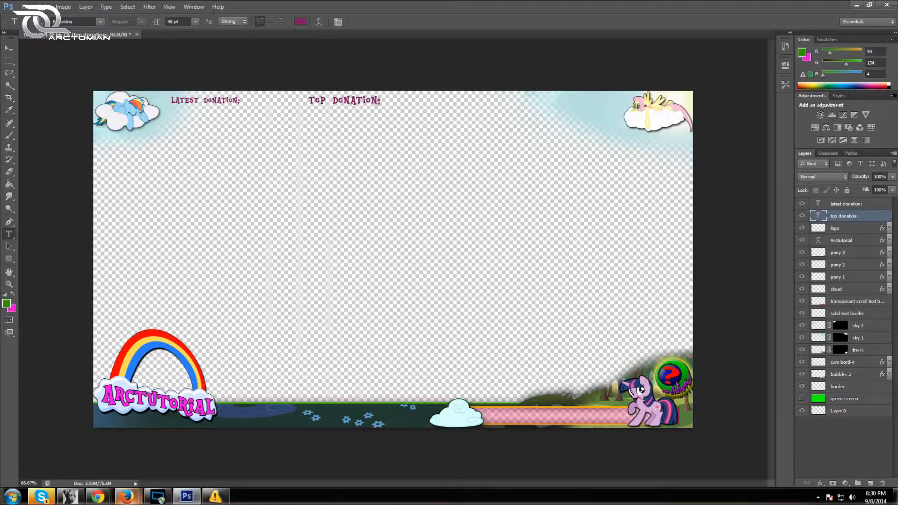
left_click_drag(380, 102, 284, 102)
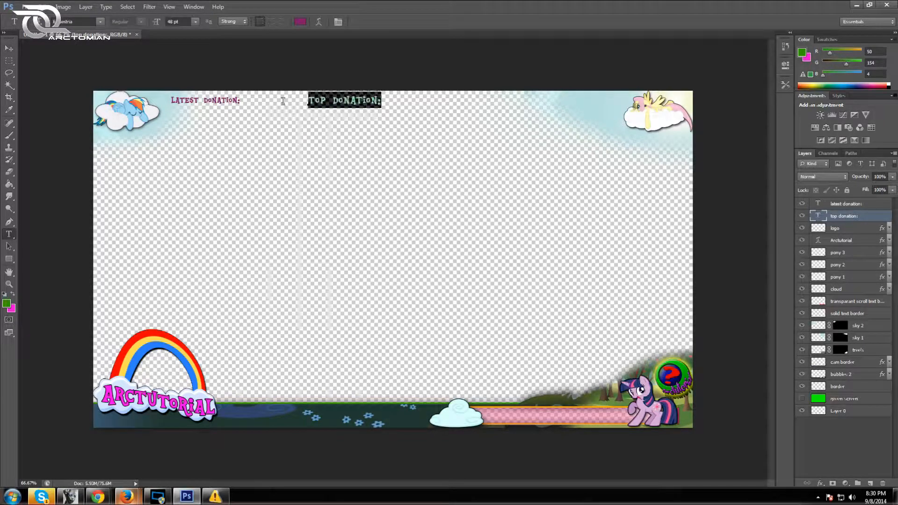
left_click(169, 21)
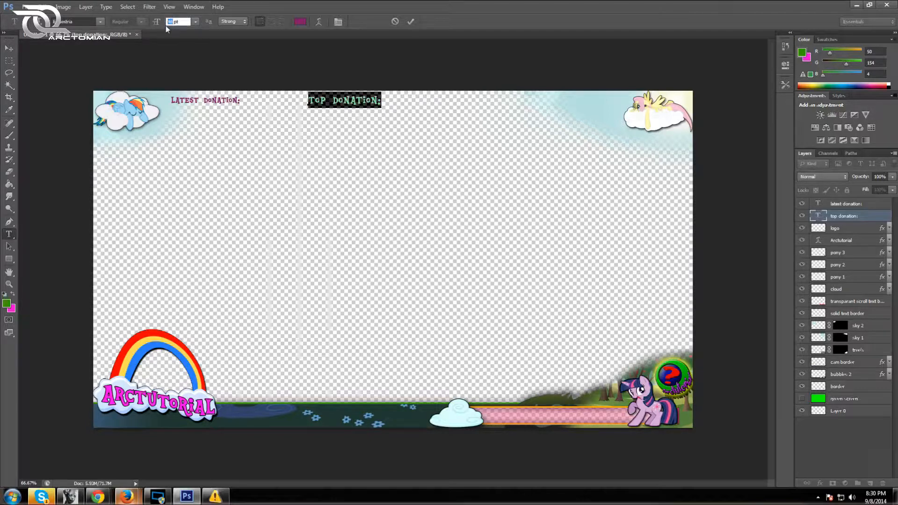
type("50")
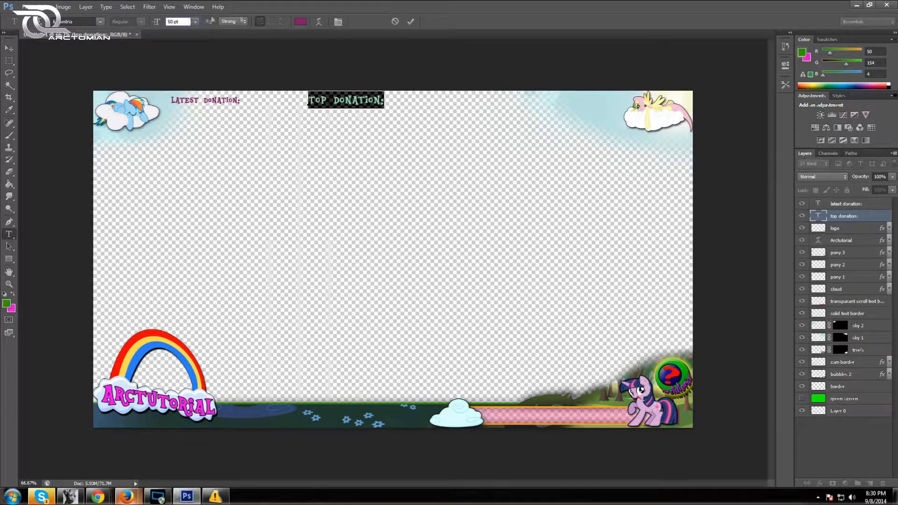
left_click(411, 22)
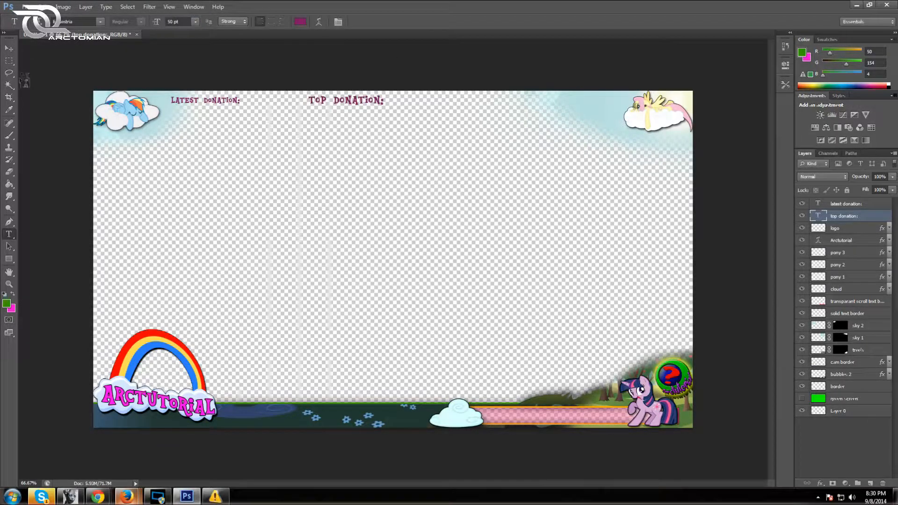
left_click(9, 49)
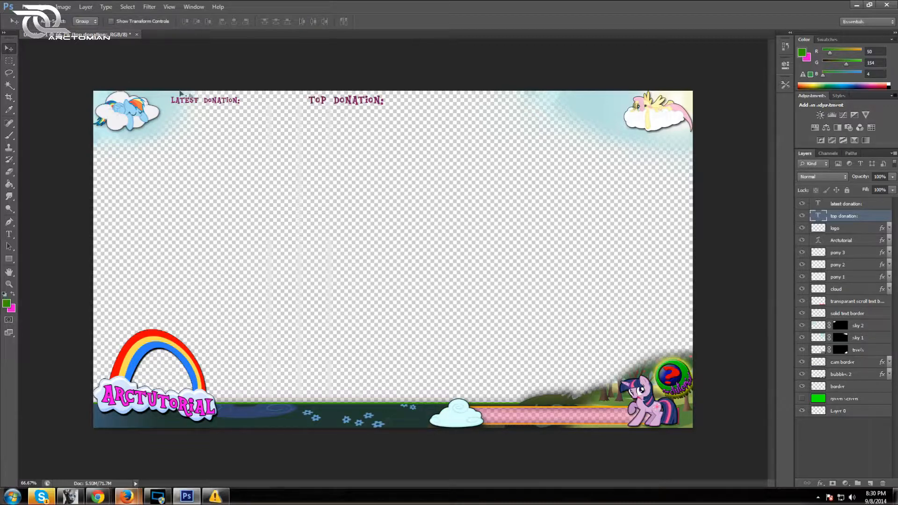
Step: Reduce the LATEST DONATION: label to 32 pt and nudge it slightly right, away from the blue pony's cloud
left_click(9, 234)
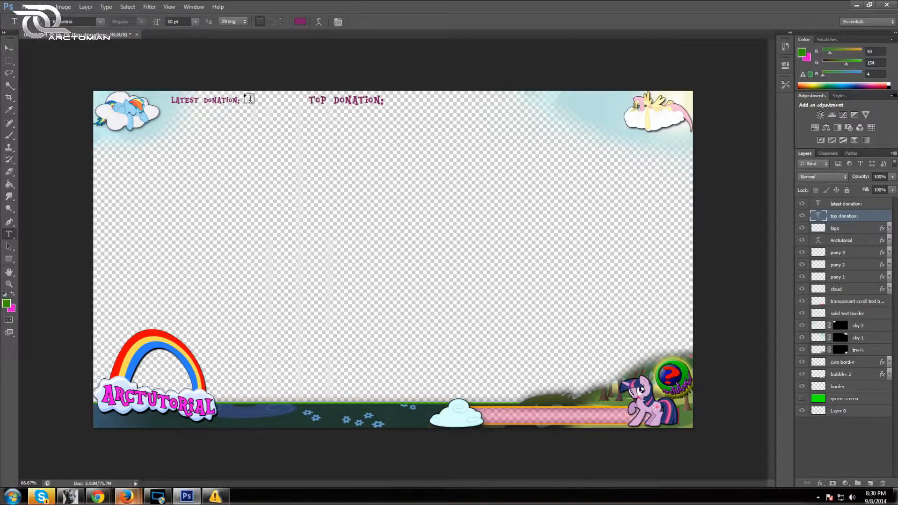
left_click_drag(240, 100, 131, 84)
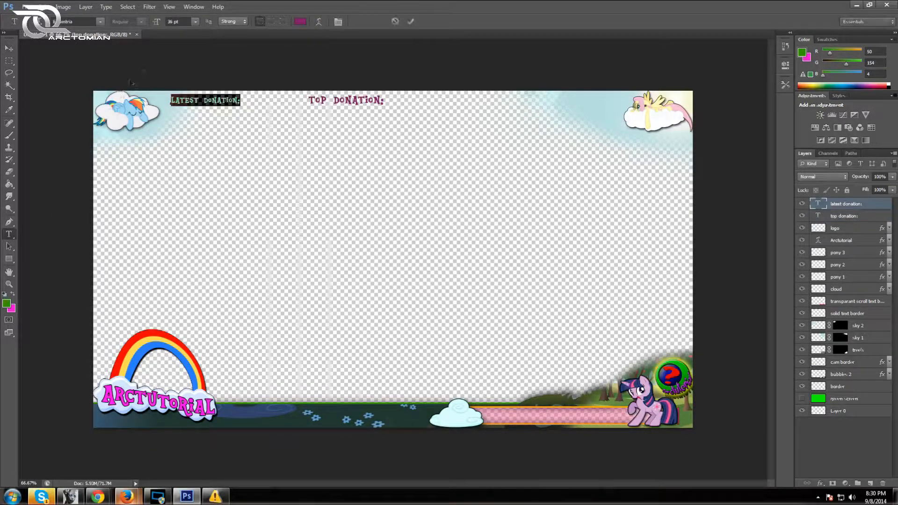
left_click(172, 22)
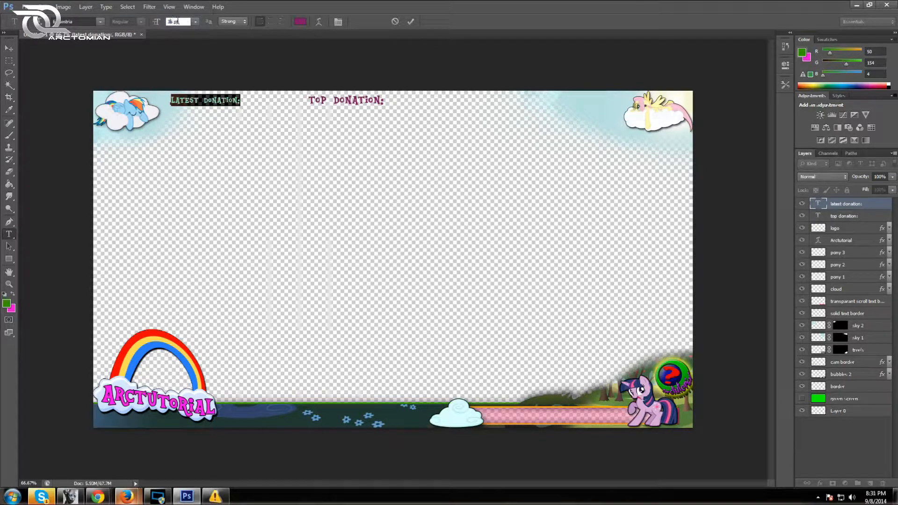
type("32")
key("Return")
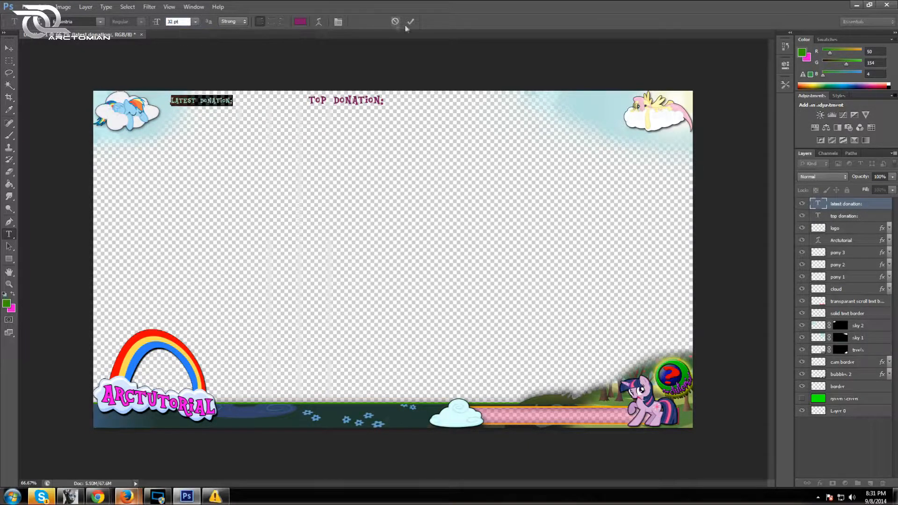
left_click(413, 24)
left_click(9, 48)
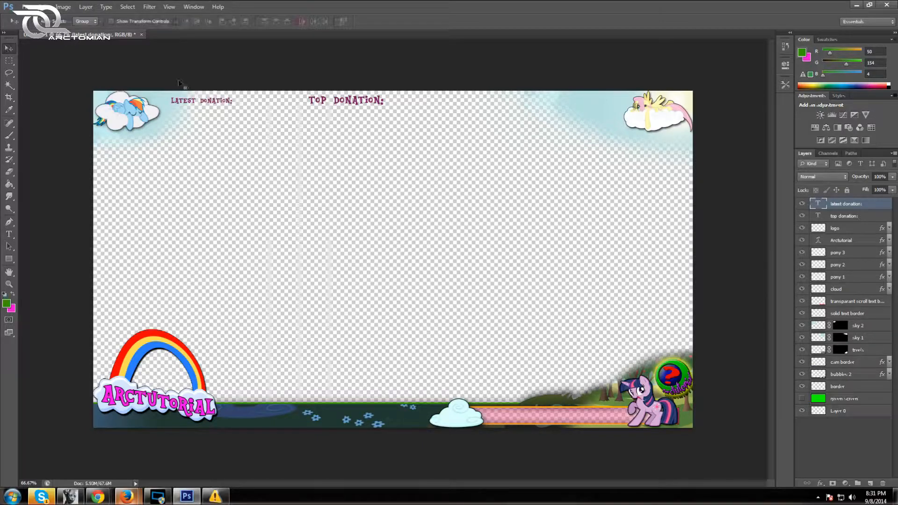
left_click_drag(210, 104, 212, 103)
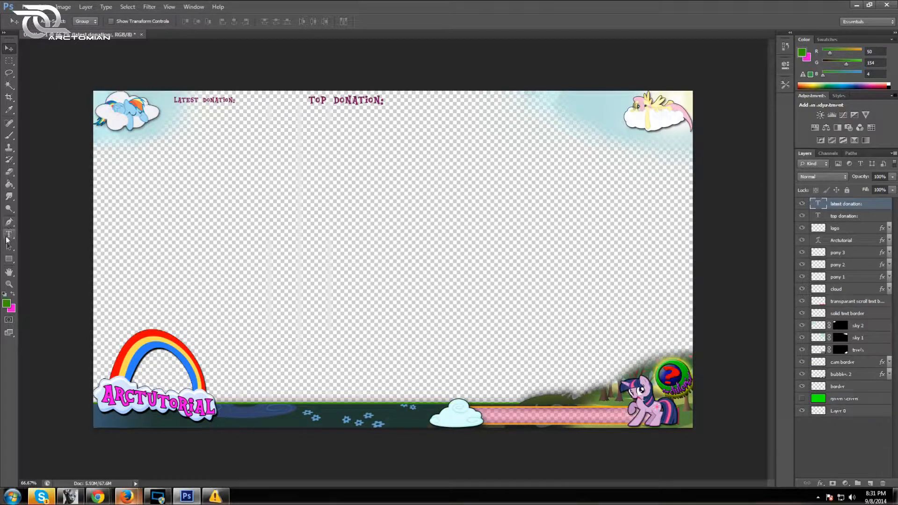
Step: Nudge the TOP DONATION: label right along the canvas's upper edge, widening its gap from LATEST DONATION:
left_click(845, 217)
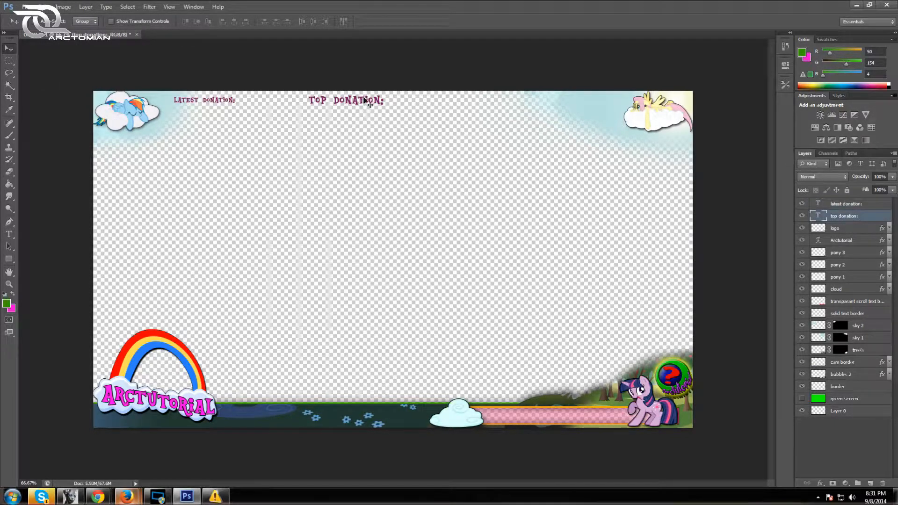
key("Right")
key("Right")
key("Right")
key("Right")
key("Right")
key("Right")
key("Right")
key("Right")
key("Right")
key("Right")
key("Right")
key("Right")
key("Right")
key("Right")
key("Right")
key("Right")
key("Right")
key("Right")
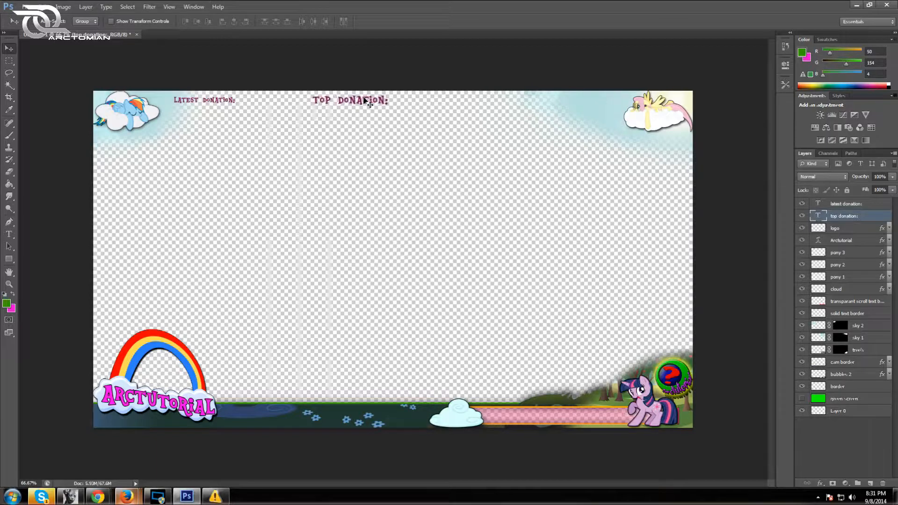
key("Right")
key("Right")
key("Right")
key("Right")
key("Right")
key("Right")
key("Right")
key("Right")
key("Right")
key("Right")
key("Right")
key("Right")
key("Right")
key("Right")
key("Right")
key("Right")
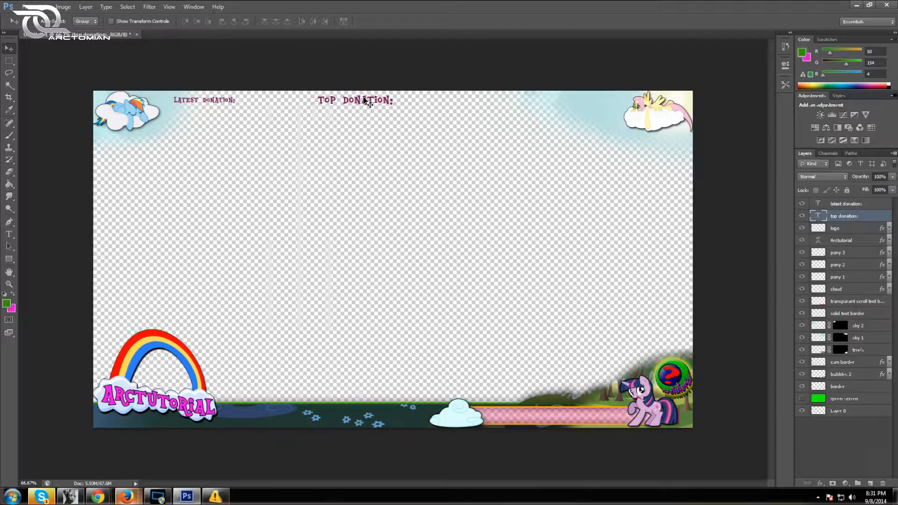
key("Right")
key("Right")
key("Right")
key("Right")
key("Right")
key("Right")
key("Right")
key("Right")
key("Right")
key("Right")
key("Right")
key("Right")
key("Right")
key("Right")
key("Right")
key("Right")
key("Right")
key("Right")
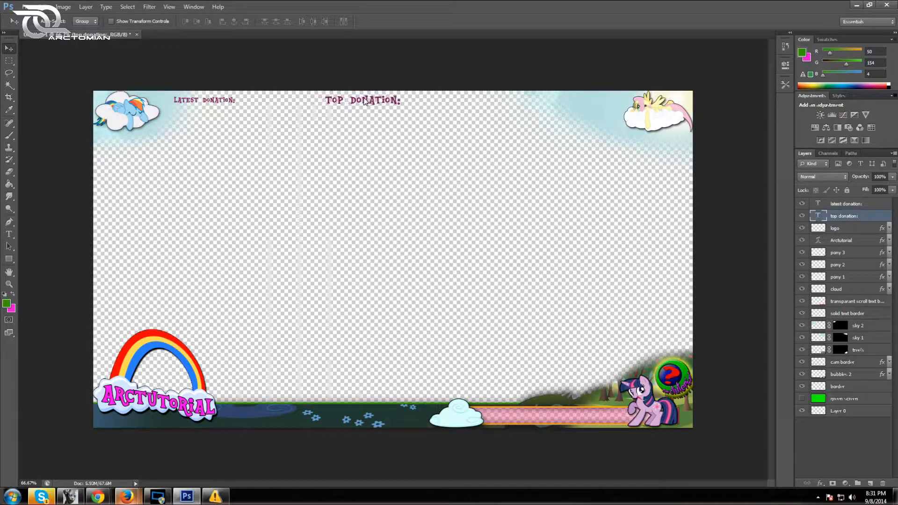
key("Right")
key("Right")
key("Right")
key("Left")
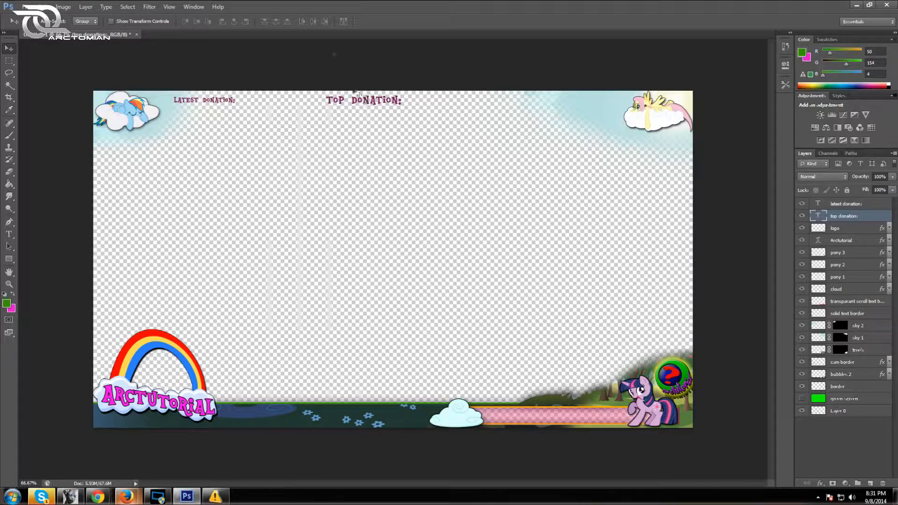
Step: Add a third text label reading LAST SUBSCRIBER: to the right of TOP DONATION:
left_click(9, 234)
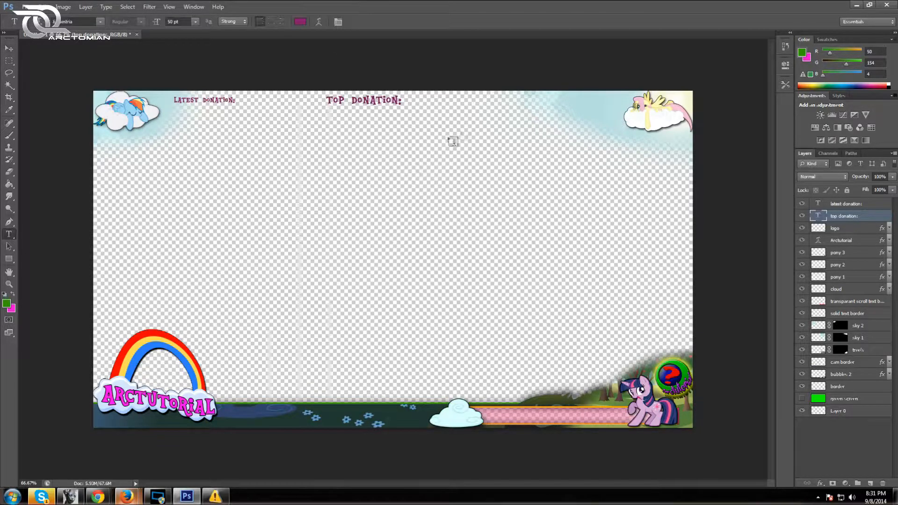
left_click(482, 99)
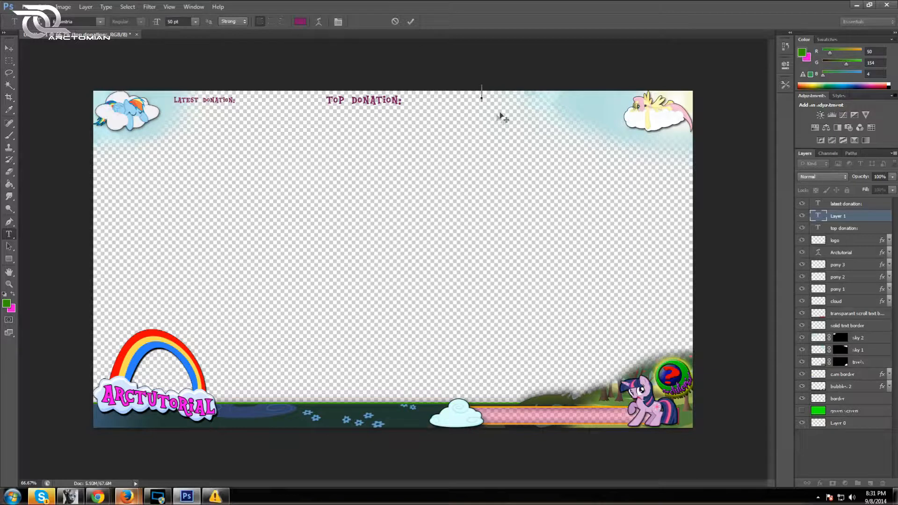
left_click_drag(501, 115, 500, 123)
type("LAST SUBSCRIBER:")
Step: Set the whole LAST SUBSCRIBER: label to 32 pt and commit the text
key("ctrl+a")
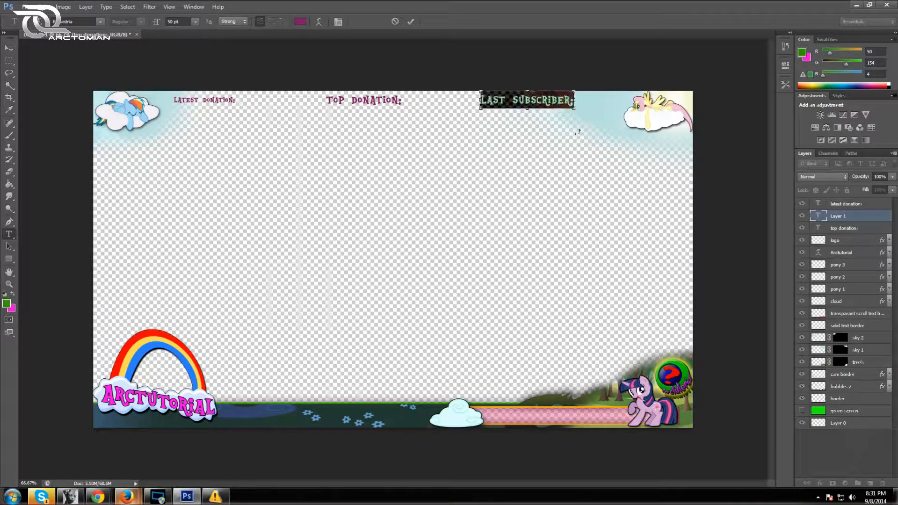
left_click(194, 21)
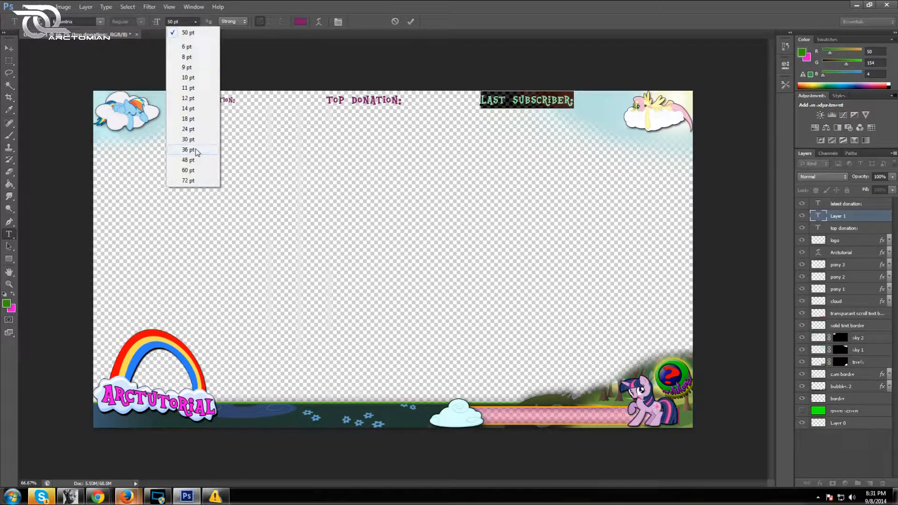
left_click(189, 140)
left_click(174, 21)
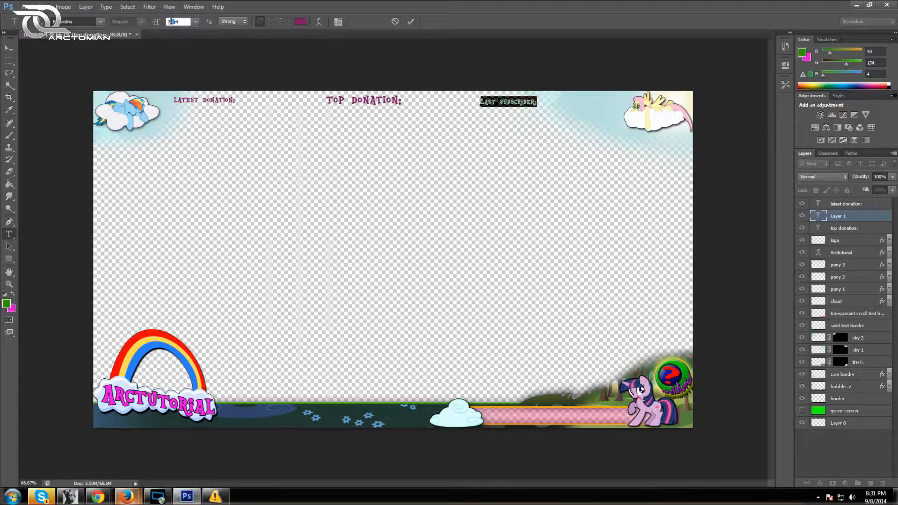
type("32")
left_click(411, 23)
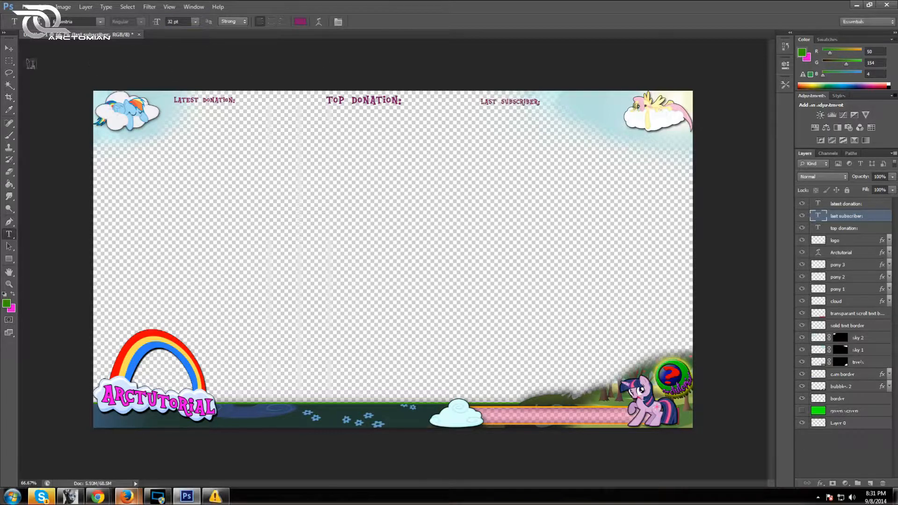
Step: Nudge LAST SUBSCRIBER: right toward the yellow pony's cloud and up level with the other labels
left_click(9, 48)
key("Right")
key("Right")
key("Right")
key("Right")
key("Right")
key("Right")
key("Right")
key("Right")
key("Right")
key("Right")
key("Right")
key("Right")
key("Right")
key("Right")
key("Right")
key("Right")
key("Right")
key("Right")
key("Right")
key("Right")
key("Right")
key("Right")
key("Right")
key("Right")
key("Right")
key("Right")
key("Right")
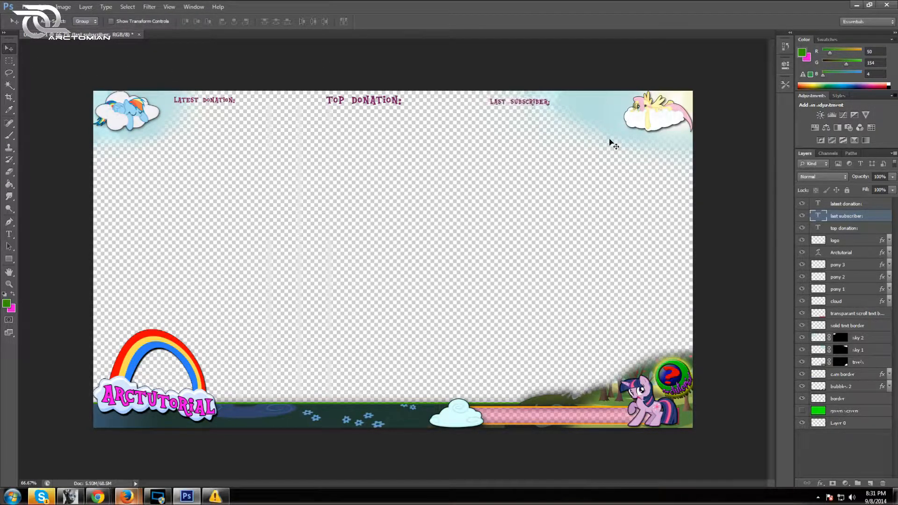
key("Up")
key("Up")
key("Up")
key("Up")
key("Up")
key("Up")
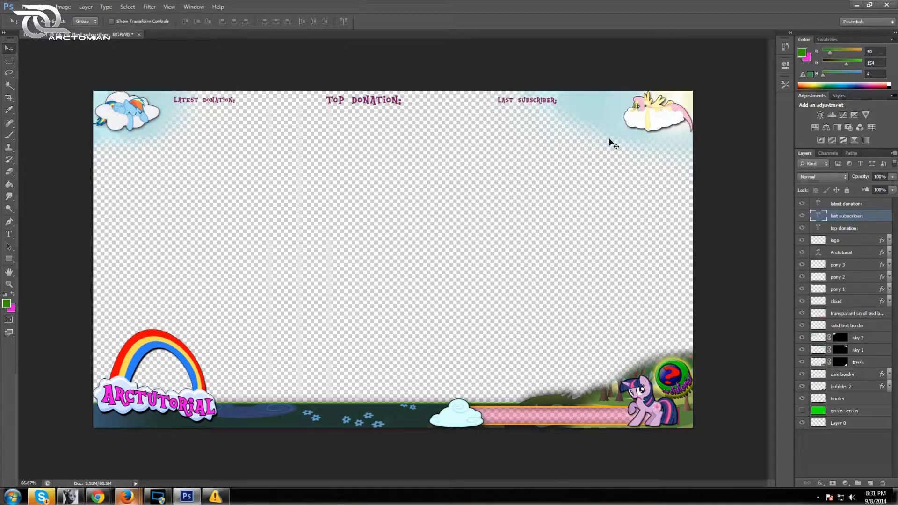
Step: Move TOP DONATION: right to the canvas's horizontal centre and shift LAST SUBSCRIBER: down very slightly
left_click(846, 228)
left_click_drag(376, 108, 400, 106)
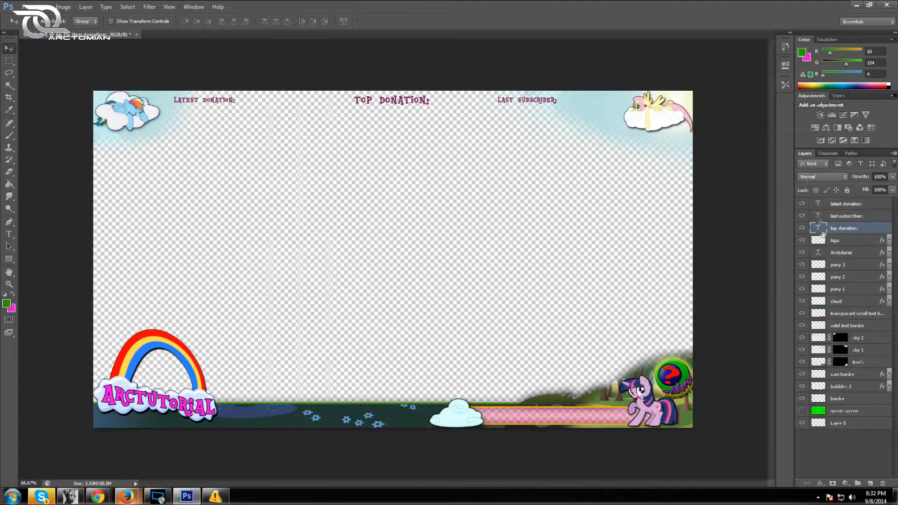
left_click(847, 216)
mouse_move(537, 103)
left_mouse_down()
mouse_move(579, 105)
mouse_move(536, 104)
left_mouse_up()
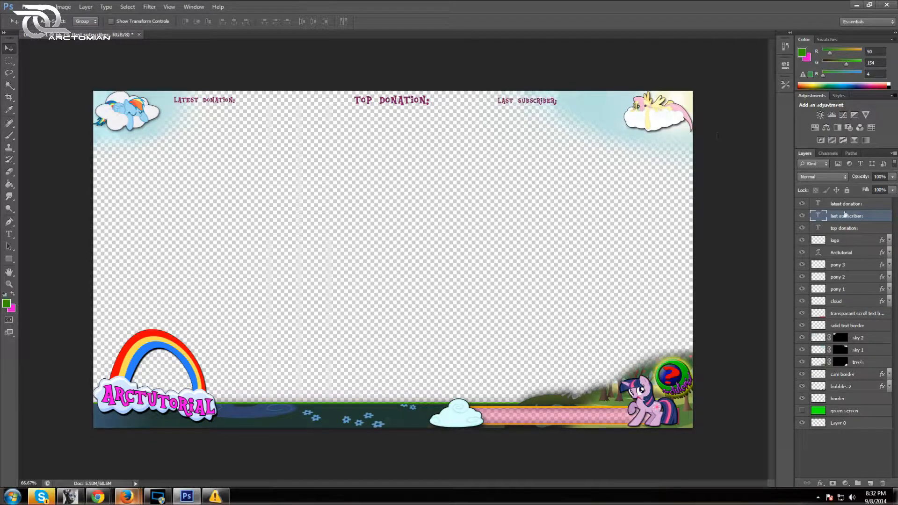
Step: Move TOP DONATION: back left, roughly midway between the two smaller labels, and nudge it up slightly
left_click(864, 230)
left_click_drag(403, 105, 369, 105)
key("Up")
key("Up")
key("Up")
key("Up")
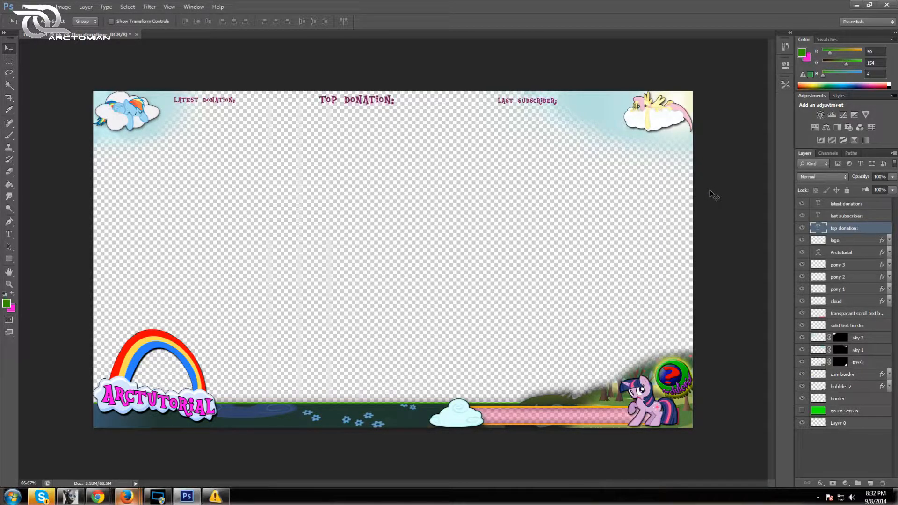
Step: Create a new layer named blue sky directly above the top donation layer
left_click(9, 61)
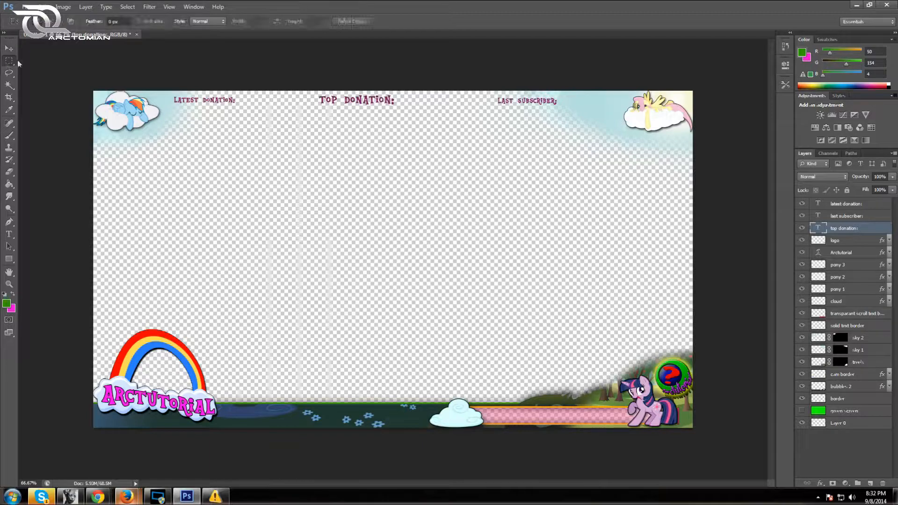
left_click(85, 7)
mouse_move(161, 34)
mouse_move(169, 17)
left_click(206, 17)
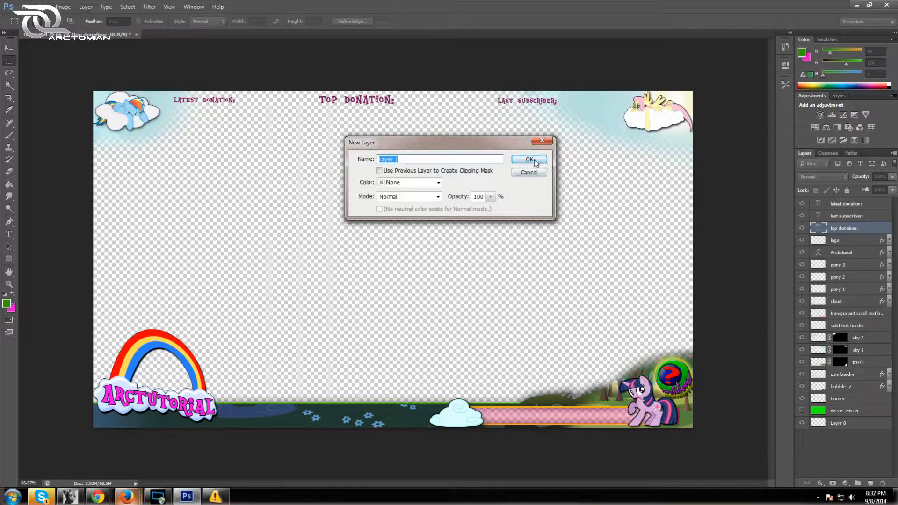
type("blue sky")
left_click(536, 159)
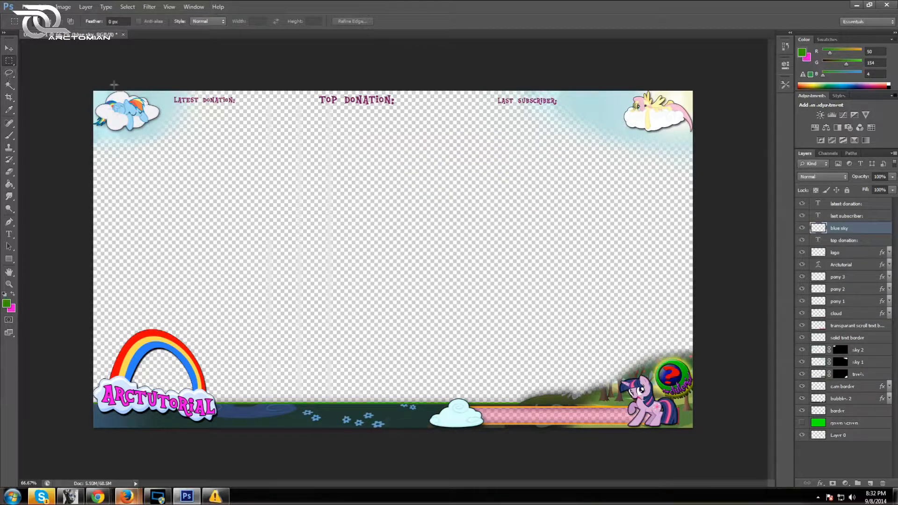
Step: Fill a rectangular strip behind the top labels with pale blue c5eff1 sampled from the sky artwork, and clear the selection
left_click_drag(162, 92, 667, 117)
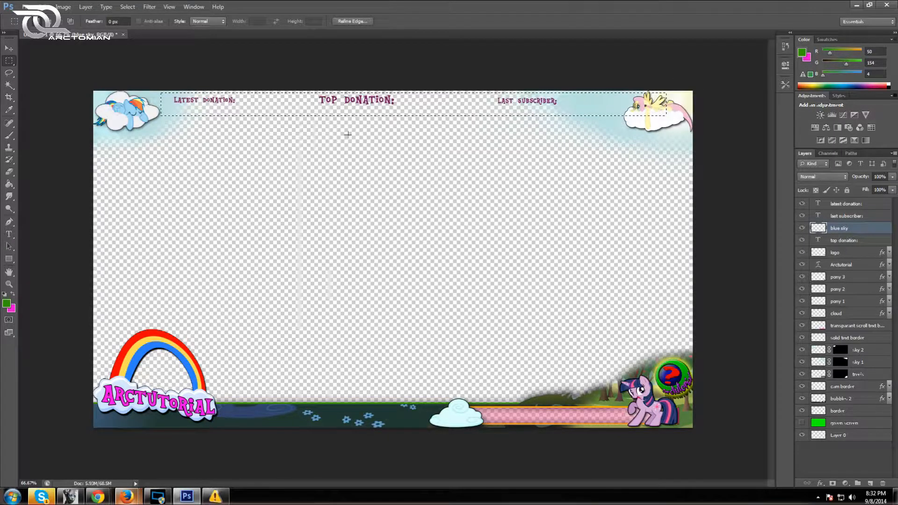
left_click(6, 303)
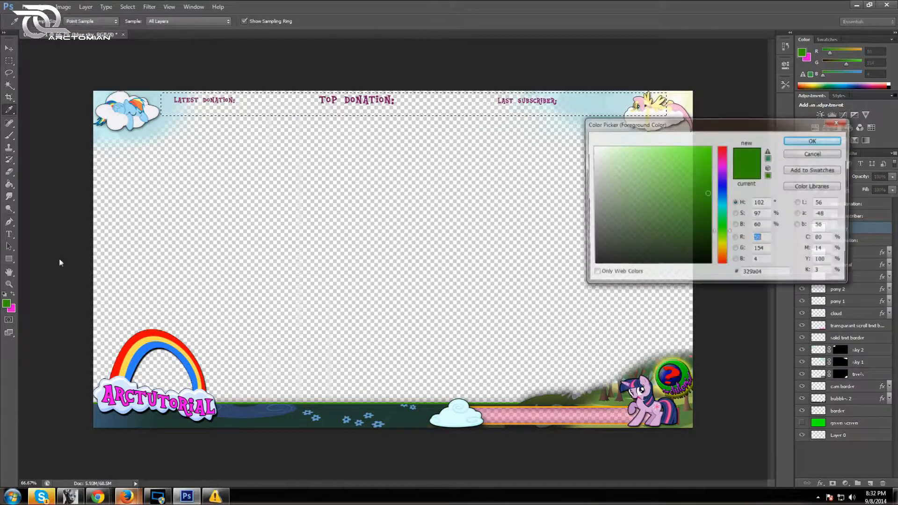
left_click(102, 93)
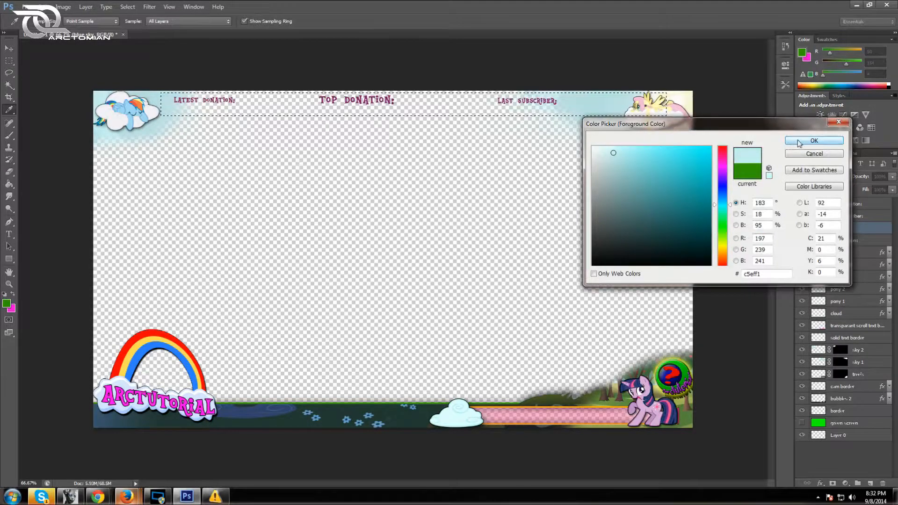
left_click(814, 140)
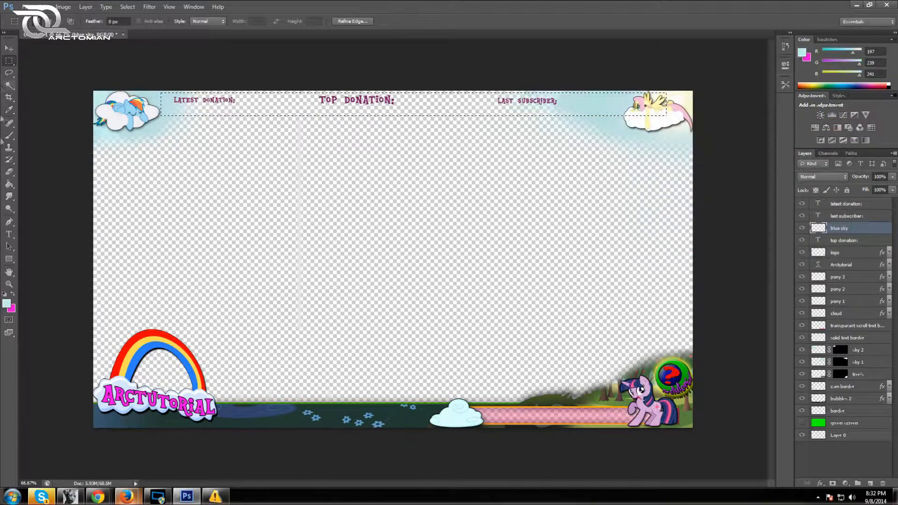
left_click(9, 184)
left_click(321, 104)
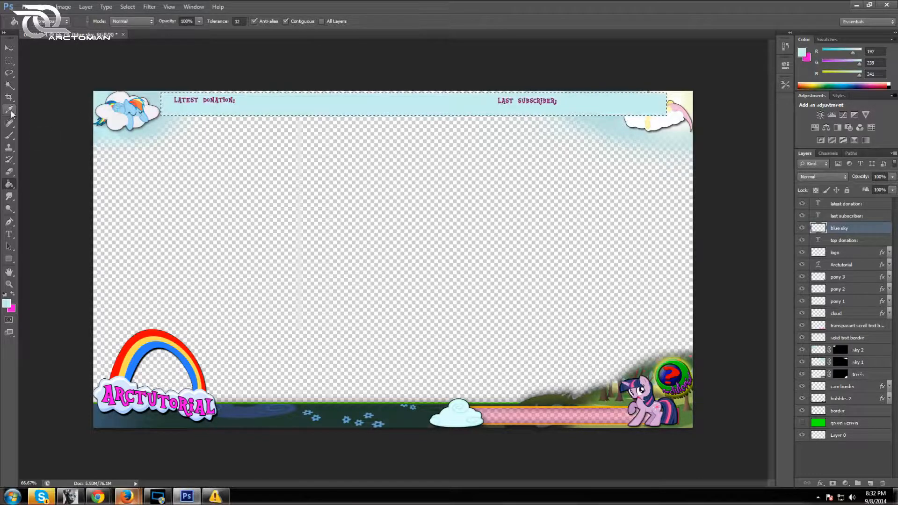
left_click(8, 61)
left_click(218, 203)
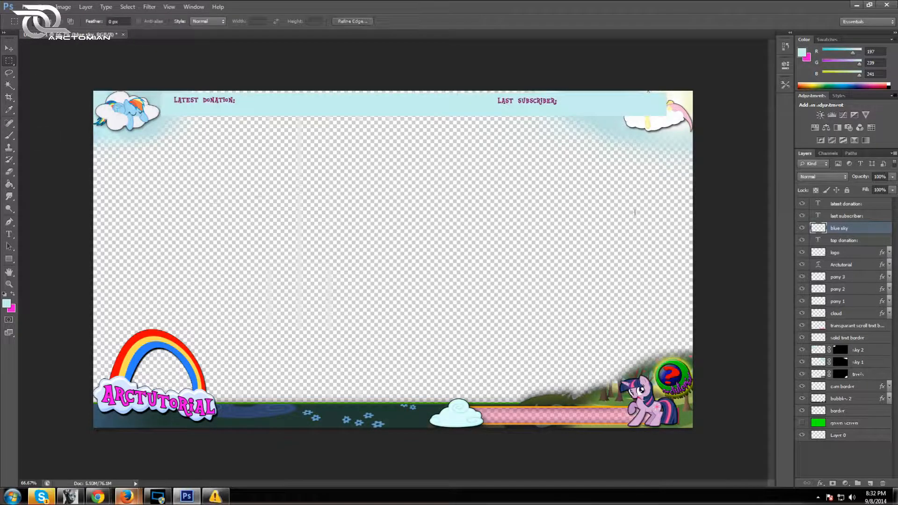
Step: Reorder the blue sky layer between border and green screen, and adjust the strip's vertical position along the canvas's top edge
left_click_drag(846, 237, 863, 422)
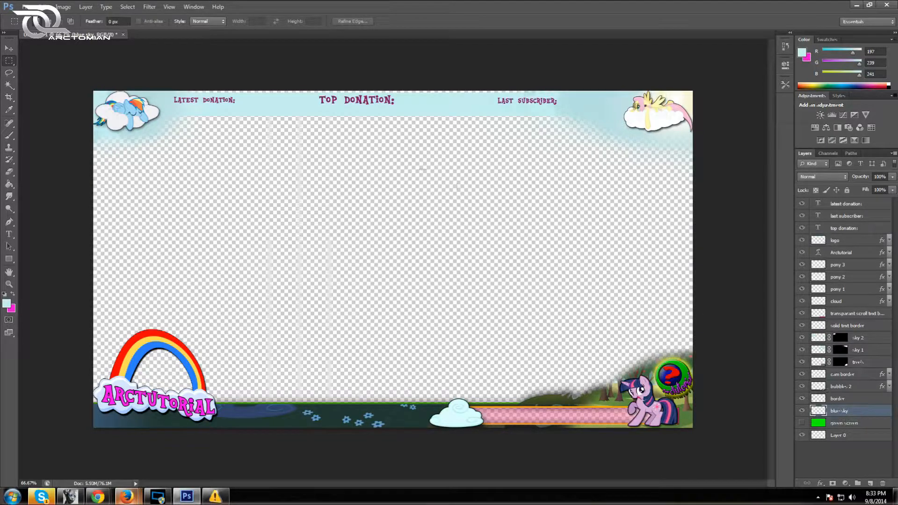
left_click(8, 48)
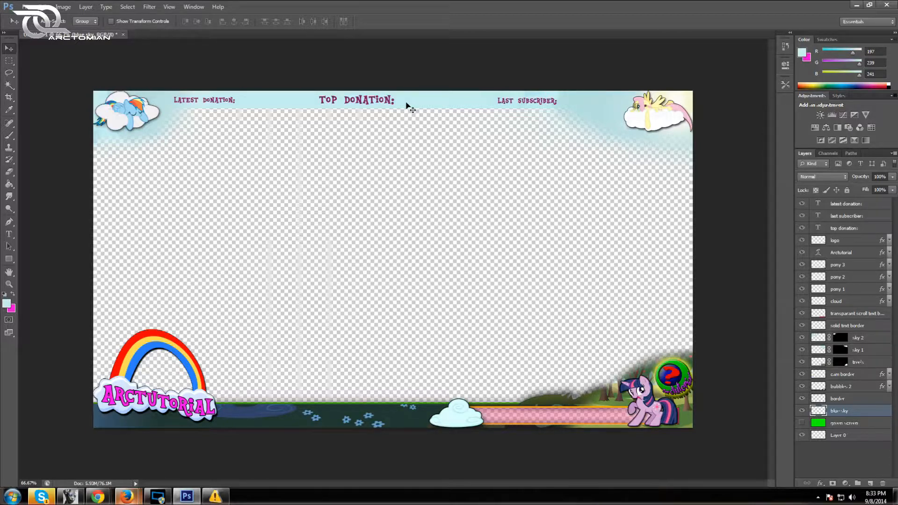
left_click_drag(408, 102, 408, 111)
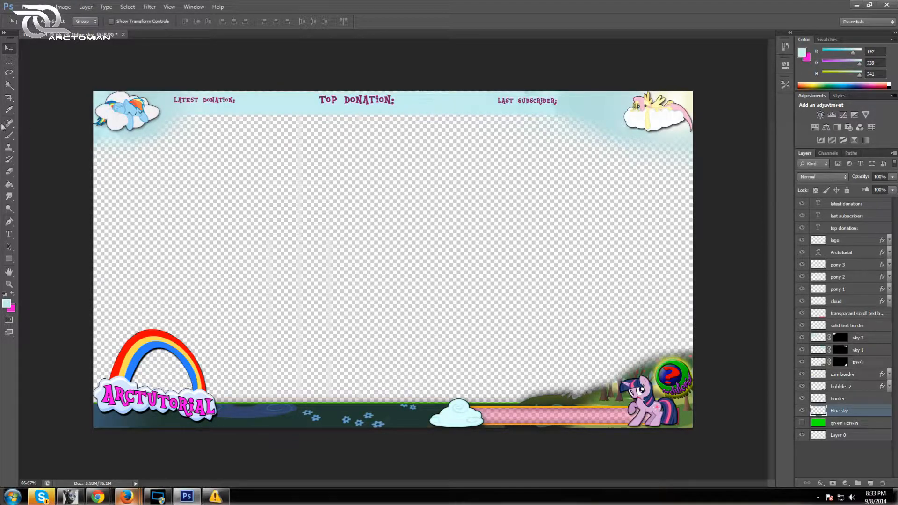
Step: Add a layer mask to blue sky and activate the Gradient tool for fading it
left_click(833, 483)
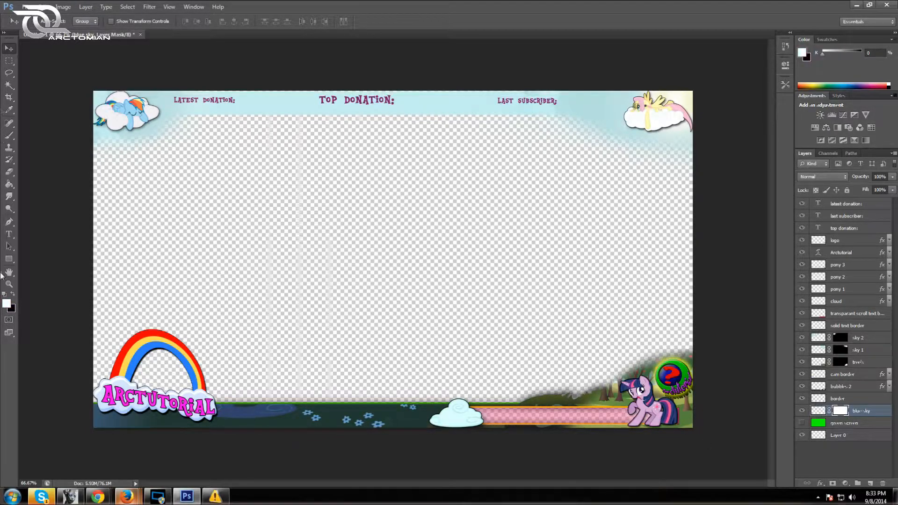
left_click(9, 171)
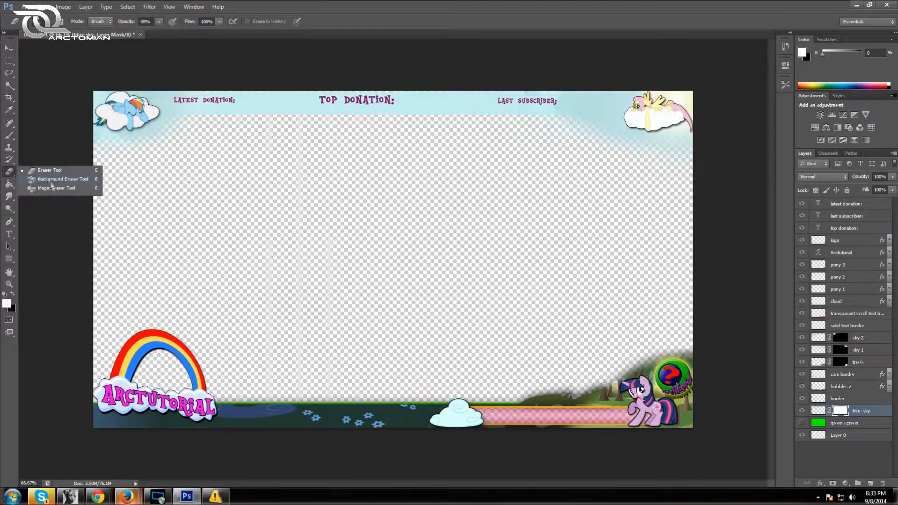
left_click(10, 187)
right_click(10, 188)
left_click(35, 182)
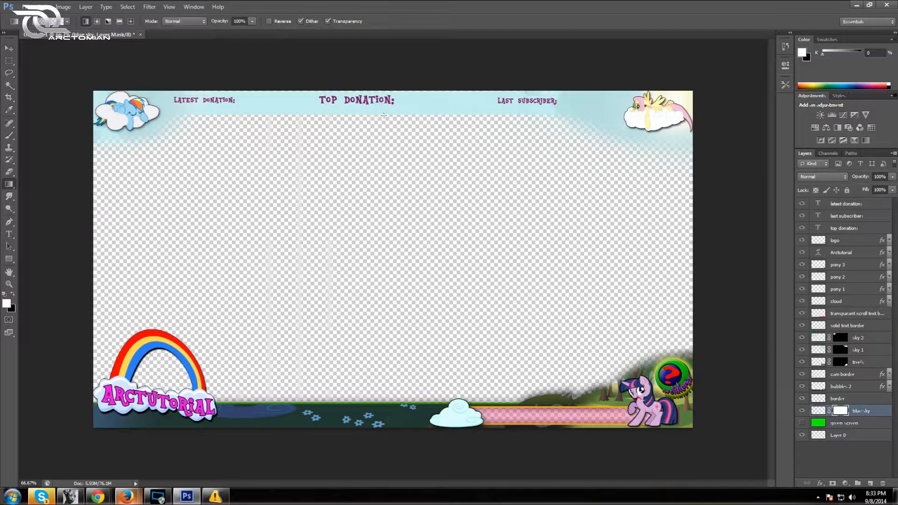
left_click_drag(385, 101, 383, 103)
left_click(40, 7)
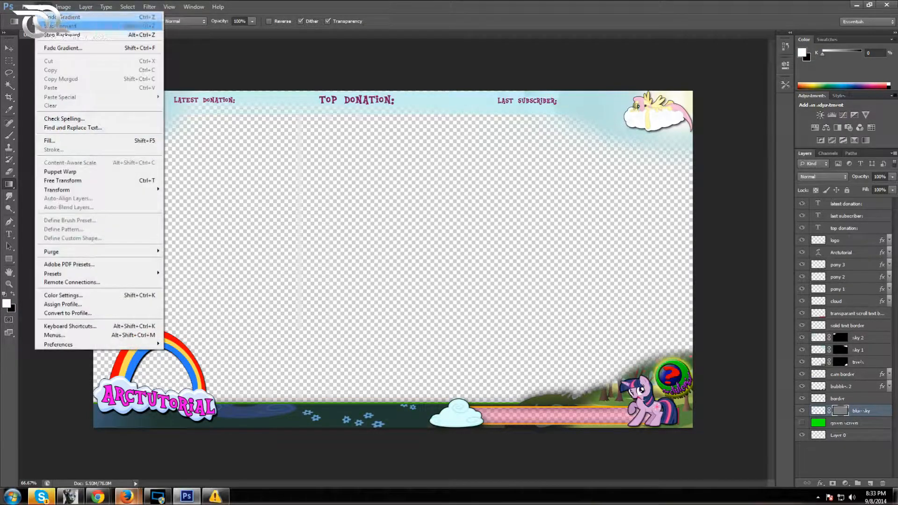
left_click(51, 15)
Step: Apply a short vertical gradient to the blue sky mask so the strip's lower edge fades out, stepping back unsuitable attempts
left_click_drag(394, 118, 412, 98)
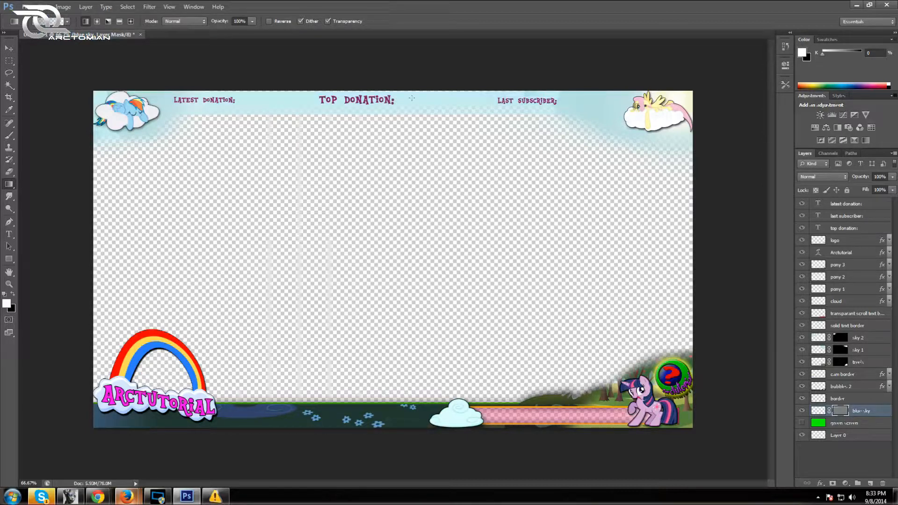
left_click_drag(287, 106, 288, 101)
left_click(43, 7)
left_click(50, 34)
left_click(9, 48)
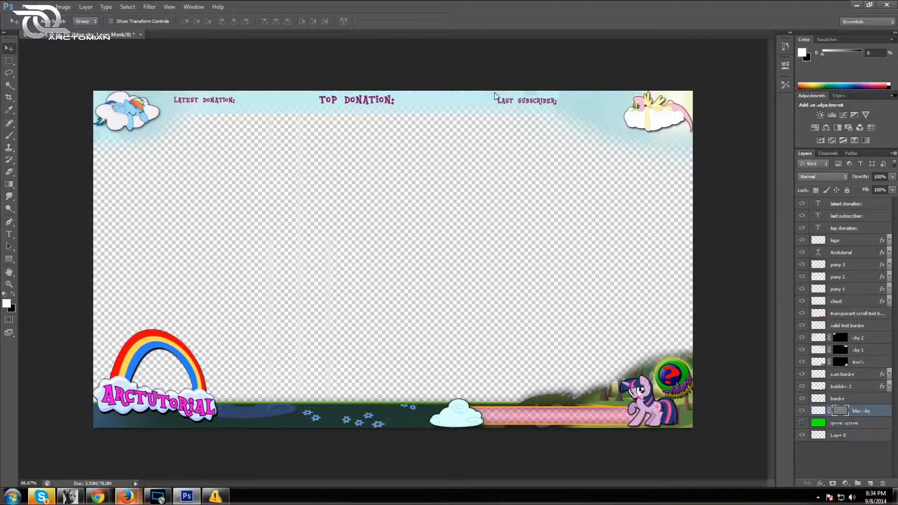
left_click(9, 185)
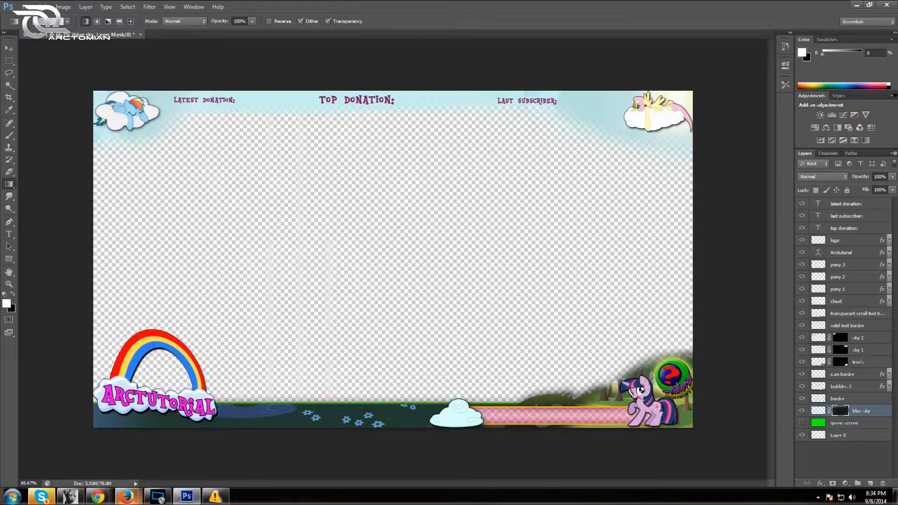
Step: Shift LAST SUBSCRIBER: right toward the yellow pony's cloud and slightly up, temporarily showing the green screen layer as a backdrop
left_click(802, 423)
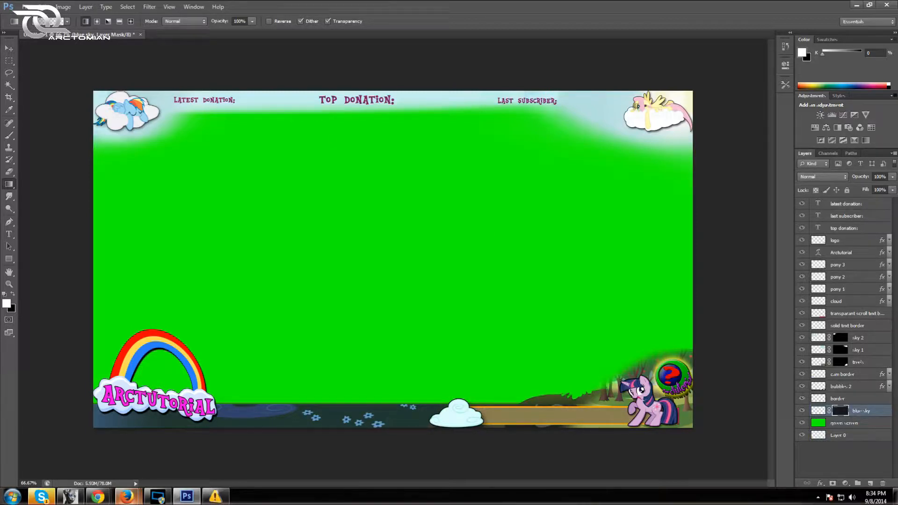
left_click(9, 48)
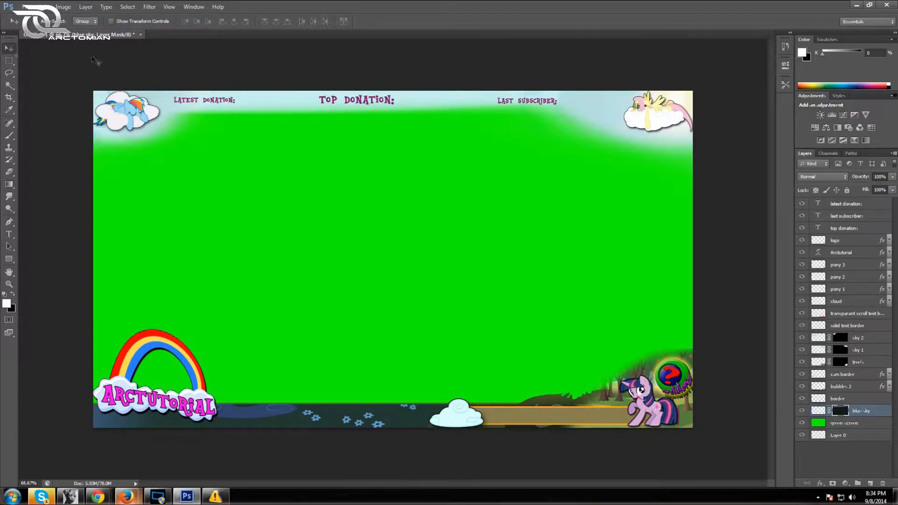
left_click(848, 217)
mouse_move(531, 105)
left_mouse_down()
mouse_move(202, 102)
mouse_move(564, 100)
mouse_move(547, 100)
left_mouse_up()
key("Left")
key("Left")
key("Left")
key("Left")
key("Left")
key("Left")
key("Left")
key("Left")
key("Left")
key("Left")
key("Left")
key("Left")
key("Left")
key("Left")
key("Left")
key("Left")
key("Left")
key("Left")
key("Left")
key("Left")
key("Left")
key("Left")
key("Left")
key("Left")
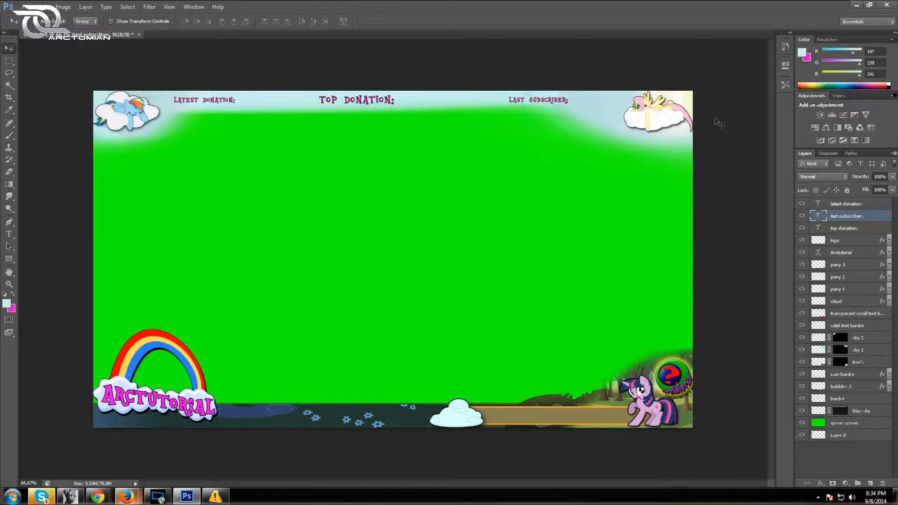
left_click(803, 424)
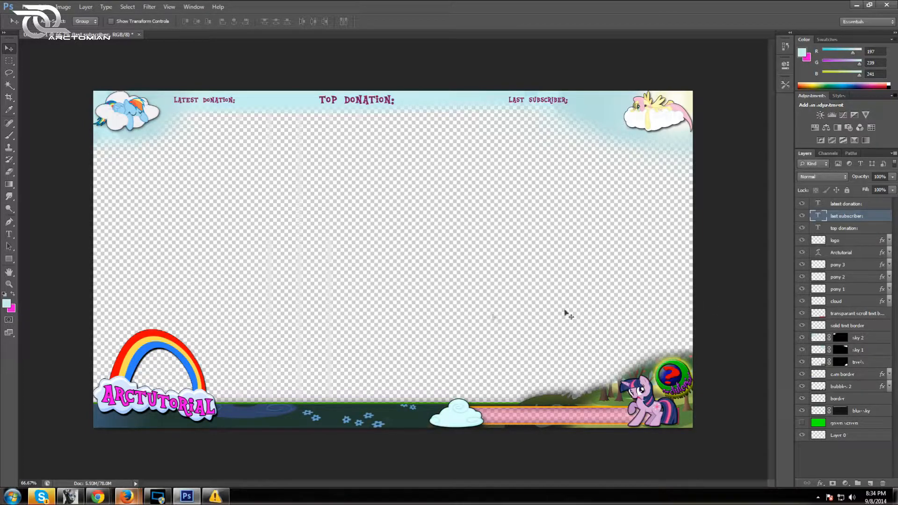
Step: Open the bronie image from the bits folder
left_click(26, 7)
left_click(38, 26)
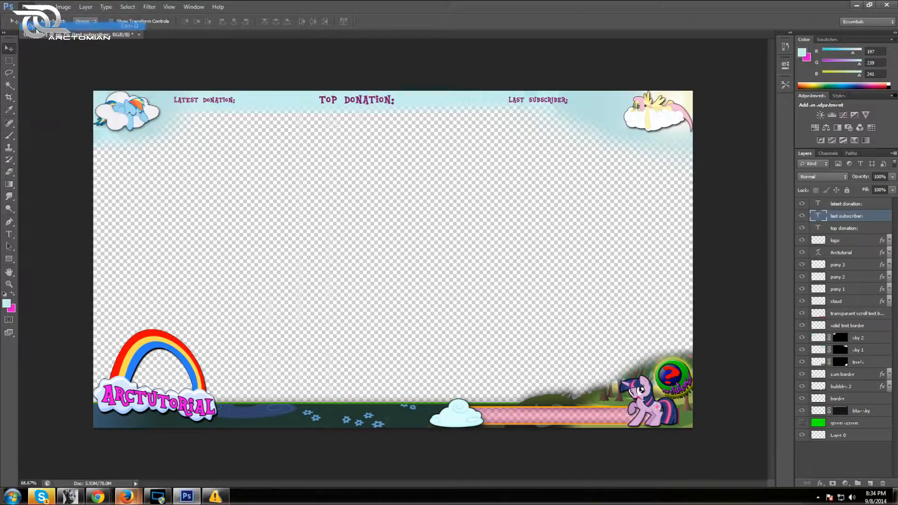
scroll(569, 181, "down", 1)
left_click_drag(570, 180, 573, 254)
scroll(576, 232, "up", 2)
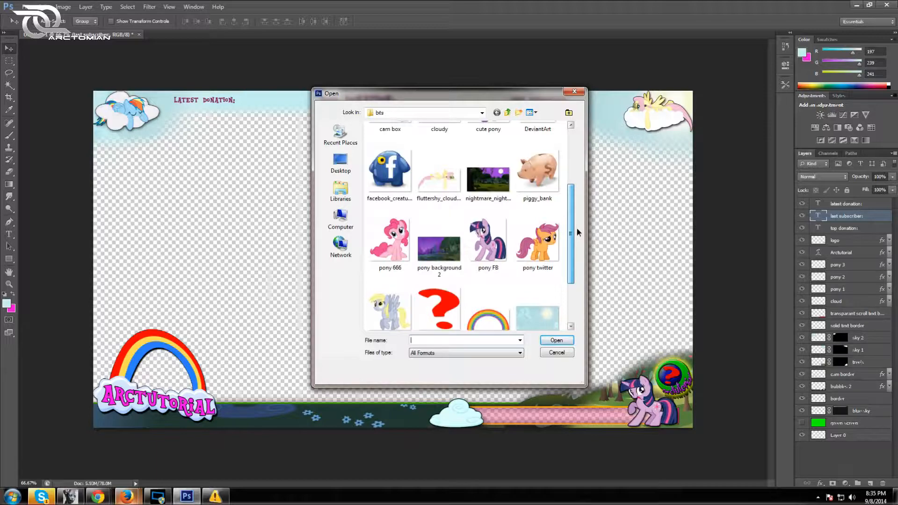
left_click_drag(576, 228, 579, 175)
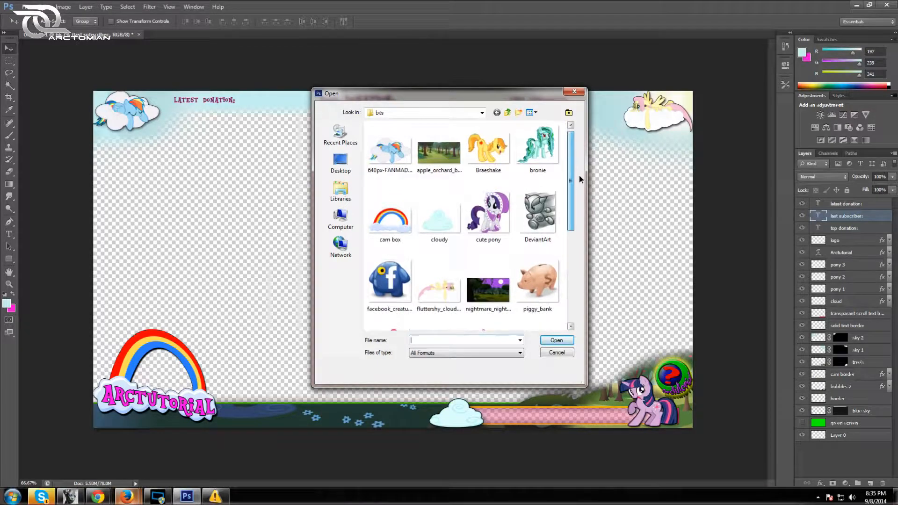
left_click(538, 148)
left_click(557, 340)
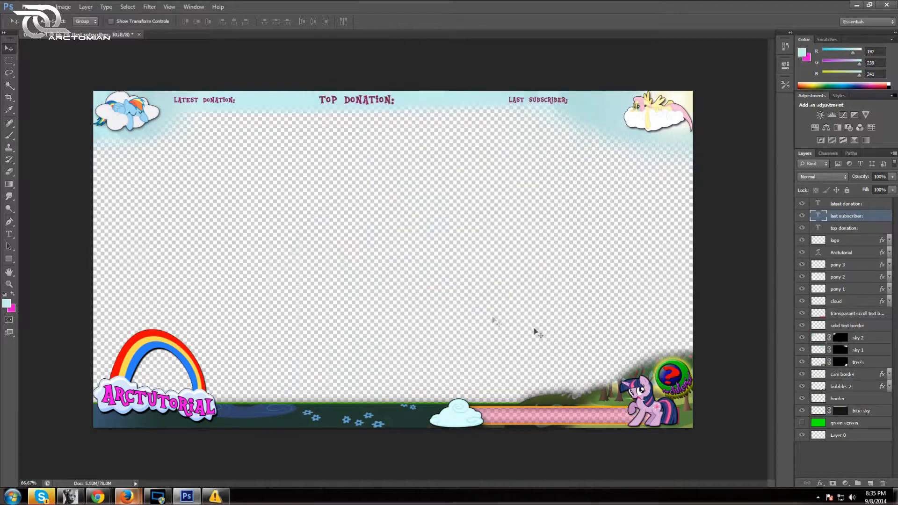
Step: Select the artist's signature beside the teal pony's front leg with an elliptical marquee, delete it, and deselect
right_click(8, 61)
left_click(33, 67)
left_click_drag(475, 322, 481, 326)
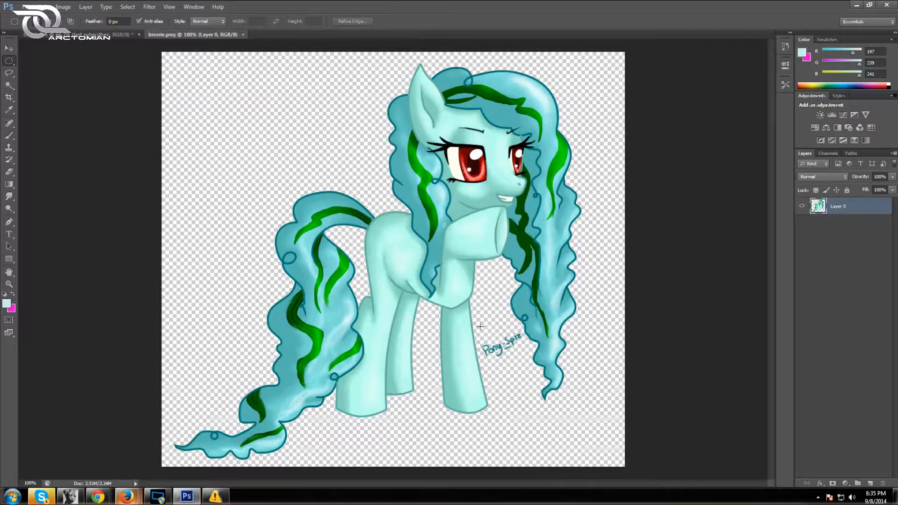
mouse_move(513, 360)
left_mouse_down()
mouse_move(481, 331)
mouse_move(511, 349)
left_mouse_up()
key("Delete")
key("Delete")
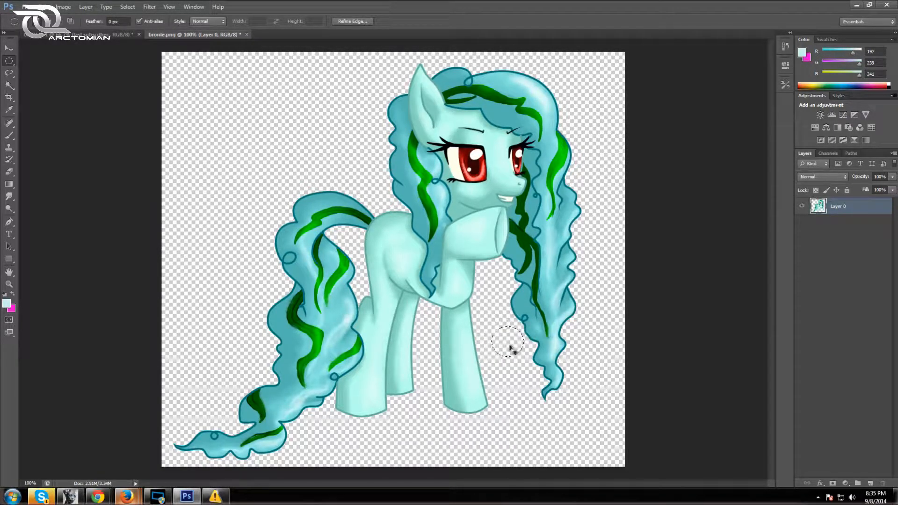
left_click_drag(615, 308, 617, 310)
Step: Copy the teal pony into the overlay document and close bronie.png without saving changes
left_click_drag(220, 36, 412, 132)
key("v")
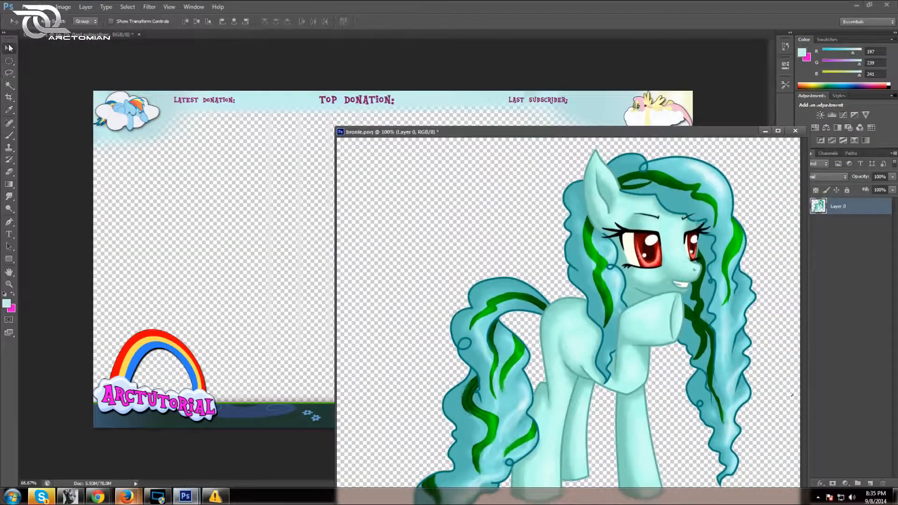
left_click_drag(481, 297, 257, 231)
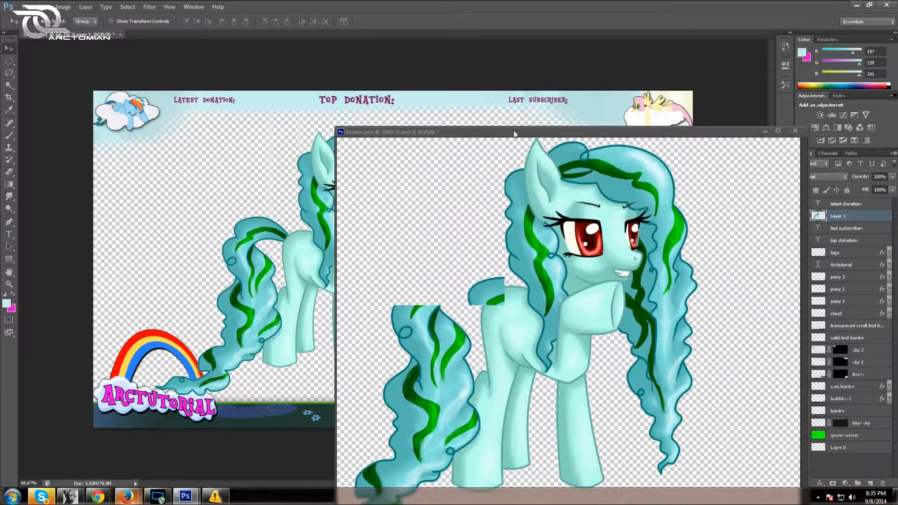
left_click_drag(513, 134, 366, 160)
left_click(649, 156)
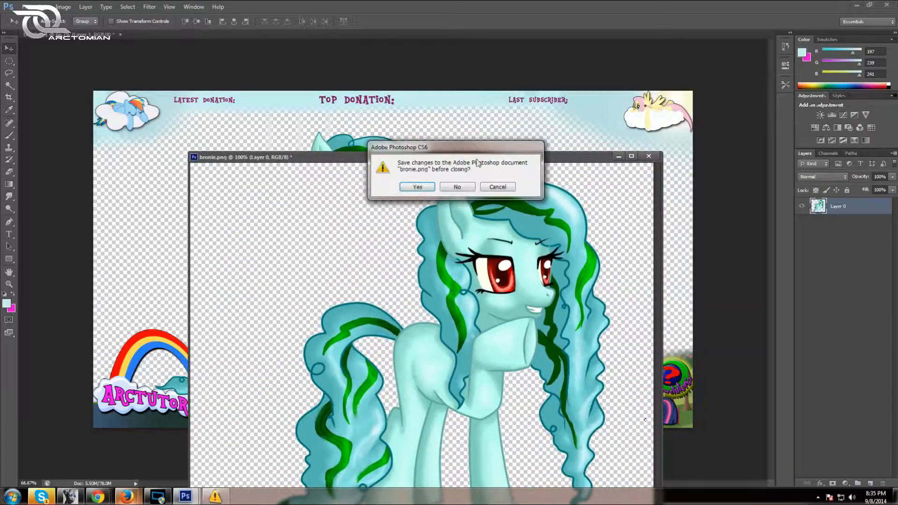
left_click(457, 187)
Step: Scale the teal pony to about 26.7% width and 21.9% height and place it over the left end of the ARCTUTORIAL cloud
left_click_drag(361, 211, 295, 208)
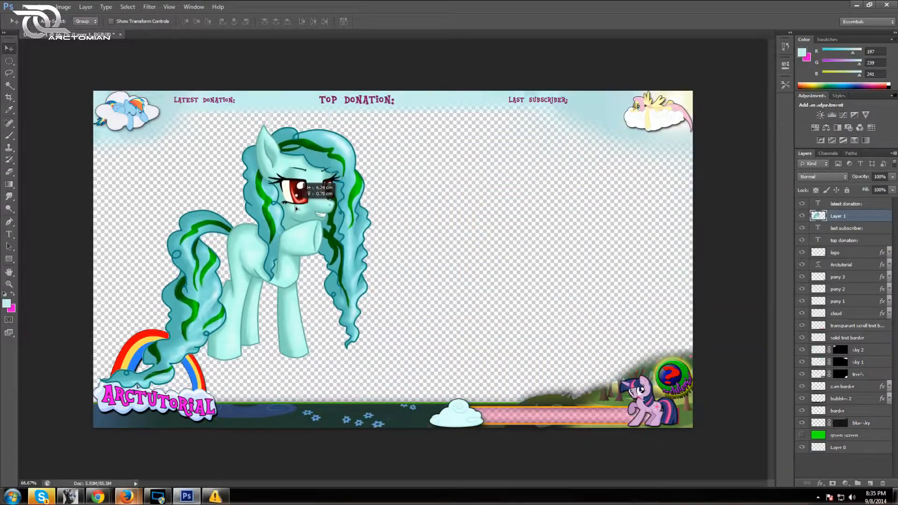
left_click(63, 7)
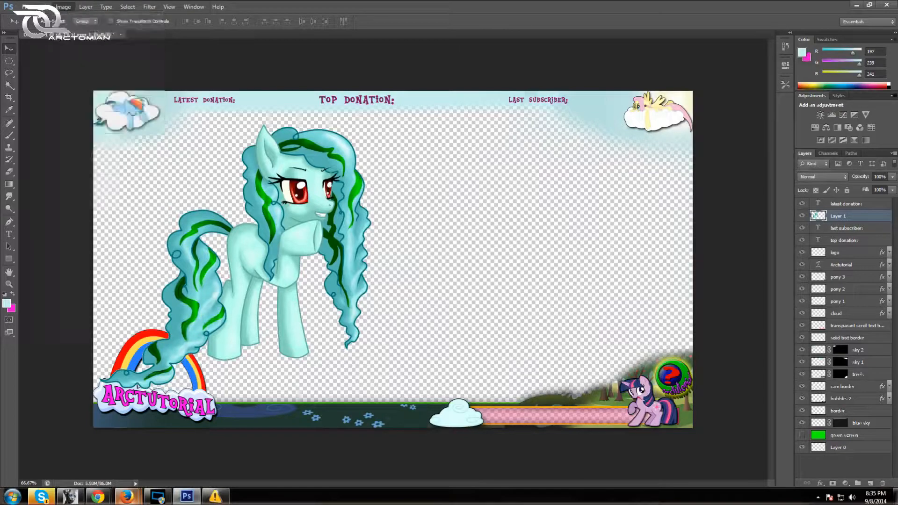
mouse_move(43, 7)
mouse_move(108, 193)
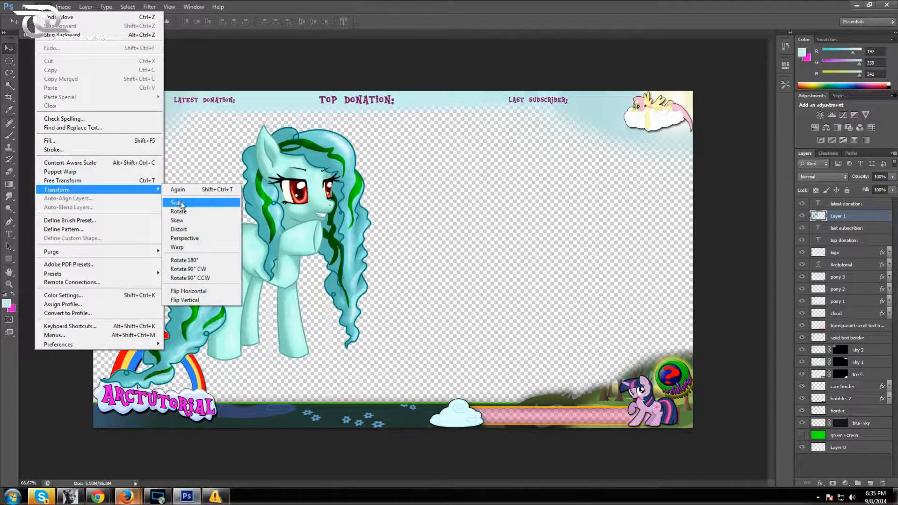
left_click(181, 202)
left_click_drag(370, 124, 192, 310)
left_click_drag(157, 372, 112, 400)
left_click_drag(133, 335, 112, 358)
left_click_drag(68, 390, 91, 389)
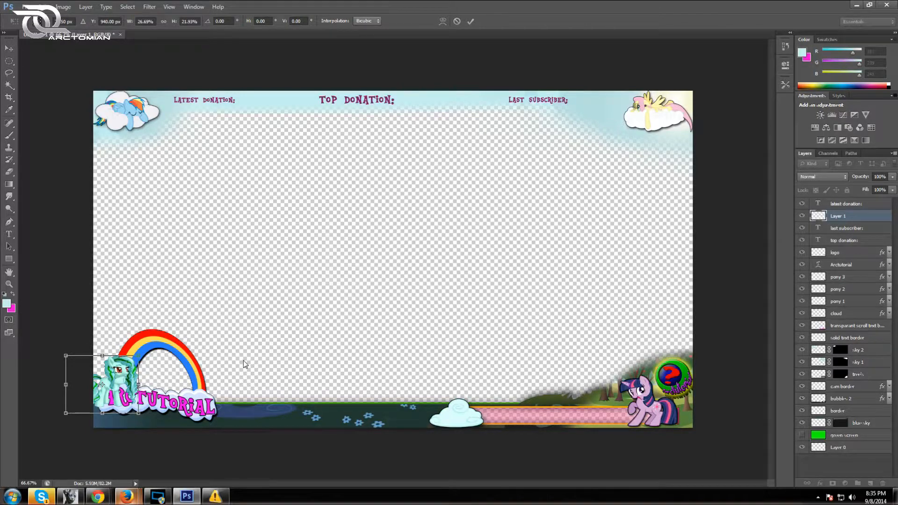
key("Return")
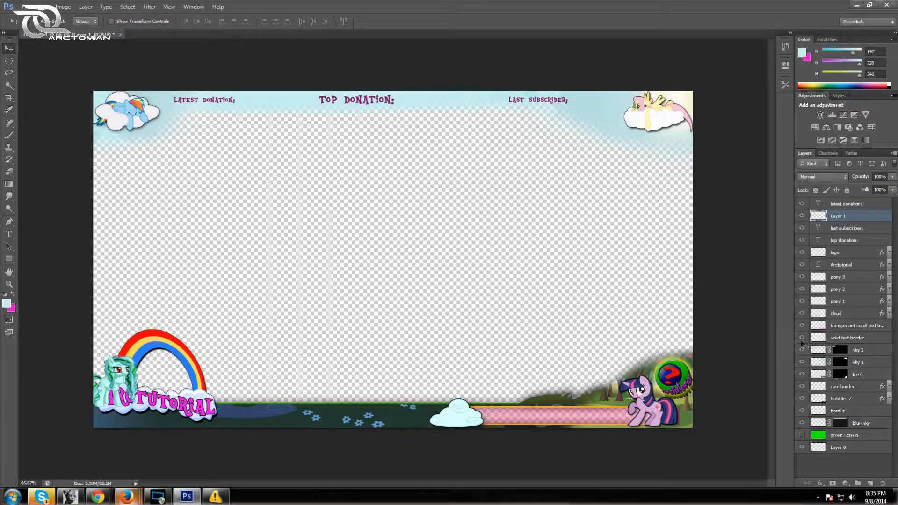
Step: Rename the teal pony's layer pony 4 and place it directly below the Arctutorial text layer
double_click(846, 216)
type("pc")
key("Return")
left_click_drag(827, 217, 850, 278)
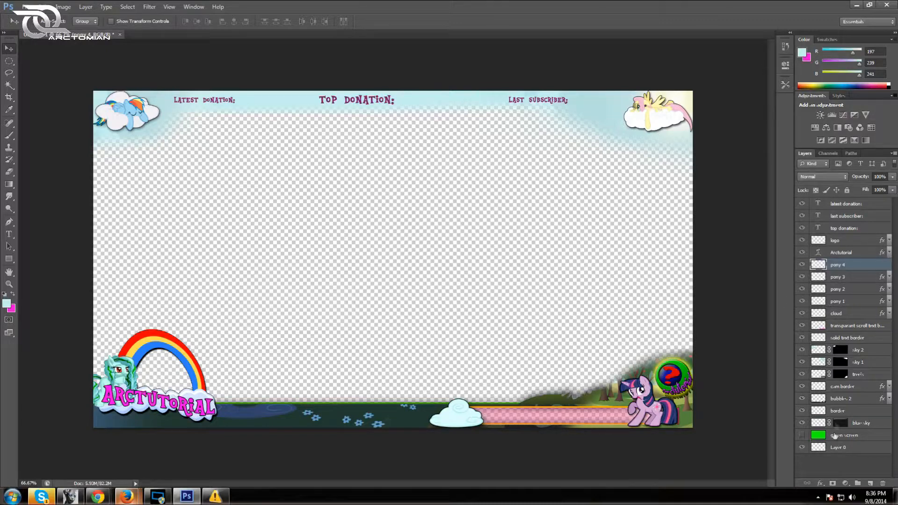
Step: Duplicate the cam border layer as cam border 2 and move the copied rainbow cloud to the middle of the canvas
right_click(851, 387)
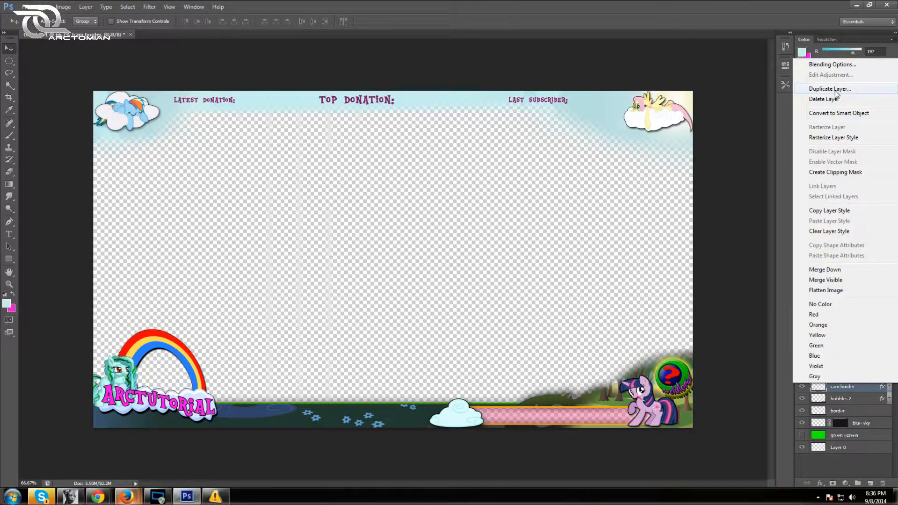
left_click(836, 89)
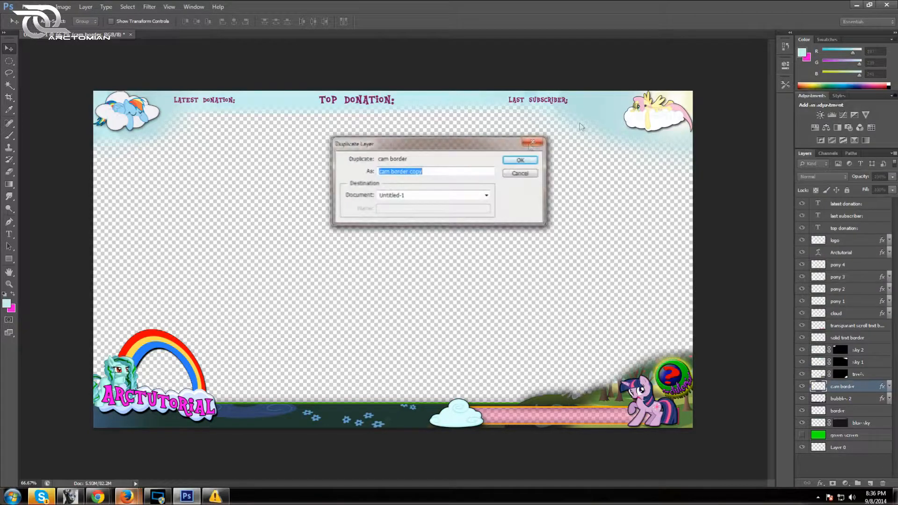
double_click(447, 171)
type("2")
left_click(521, 160)
left_click_drag(175, 360, 402, 249)
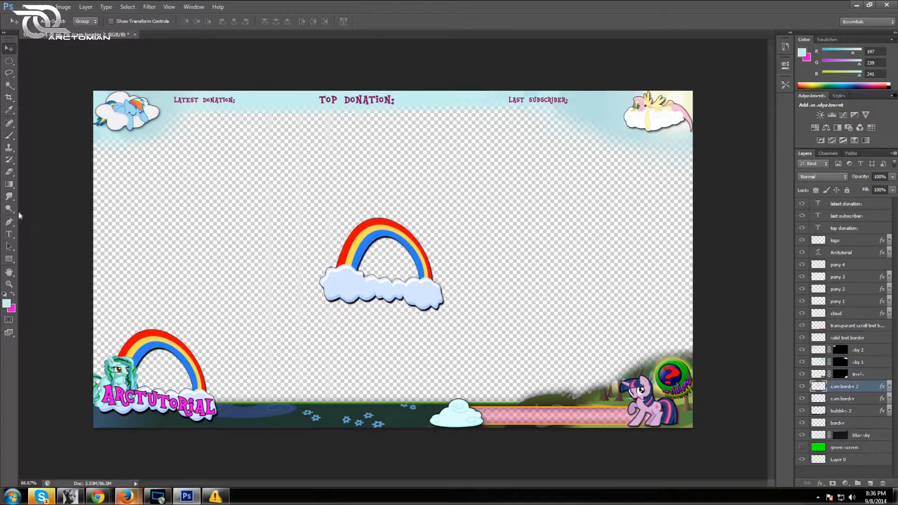
Step: Delete most of the copied rainbow's arch using elliptical marquee selections, leaving its cloud in place
left_click(9, 61)
left_click_drag(468, 255, 322, 201)
key("Delete")
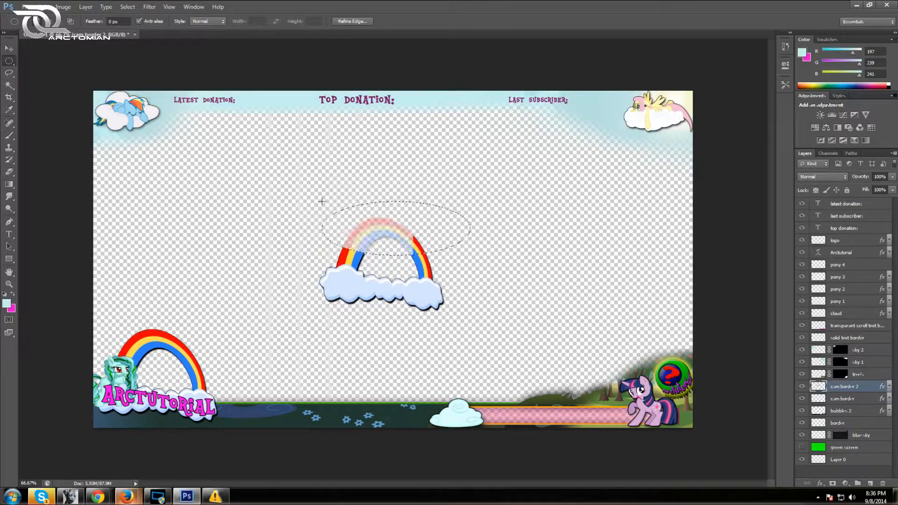
left_click_drag(442, 275, 339, 228)
key("Delete")
key("Delete")
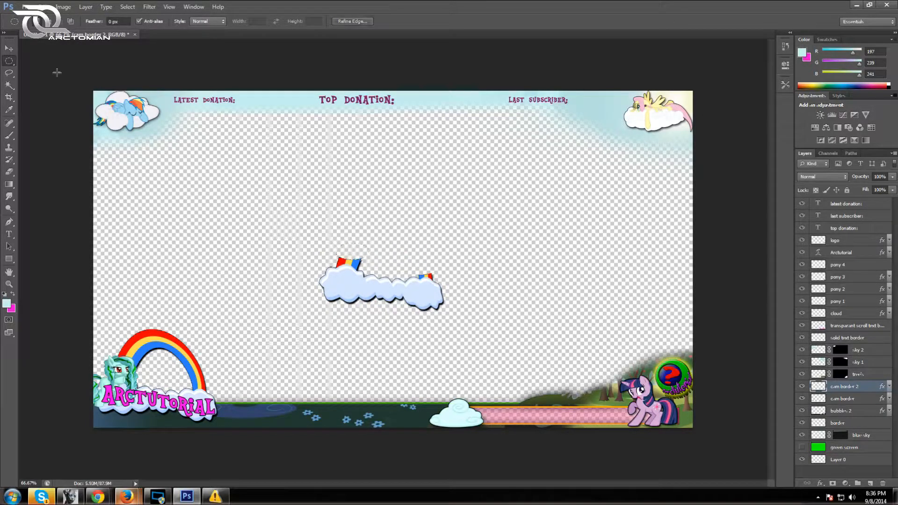
Step: Remove the leftover rainbow fragments above the copied cloud with the Magic Wand and select the empty area around the cloud
left_click(9, 85)
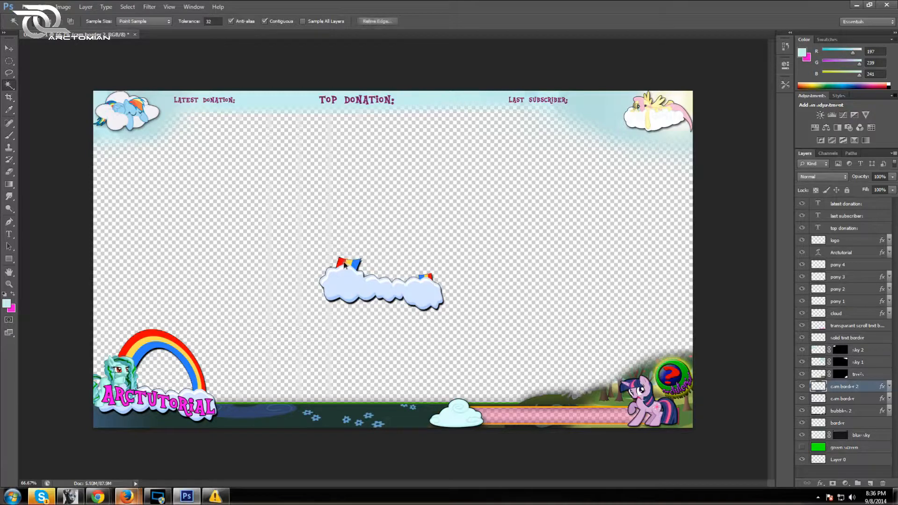
key("Delete")
left_click(348, 263)
left_click(360, 265)
key("Delete")
left_click(423, 276)
key("Delete")
left_click(421, 290)
left_click(470, 302)
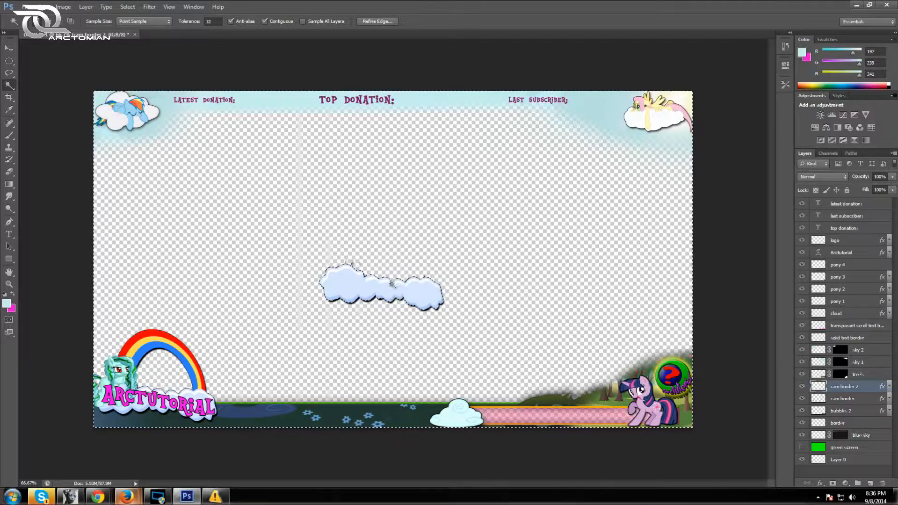
Step: Try inverting the selection around the copied cloud and deleting its contents, then undo the deletion and invert the selection back
right_click(389, 285)
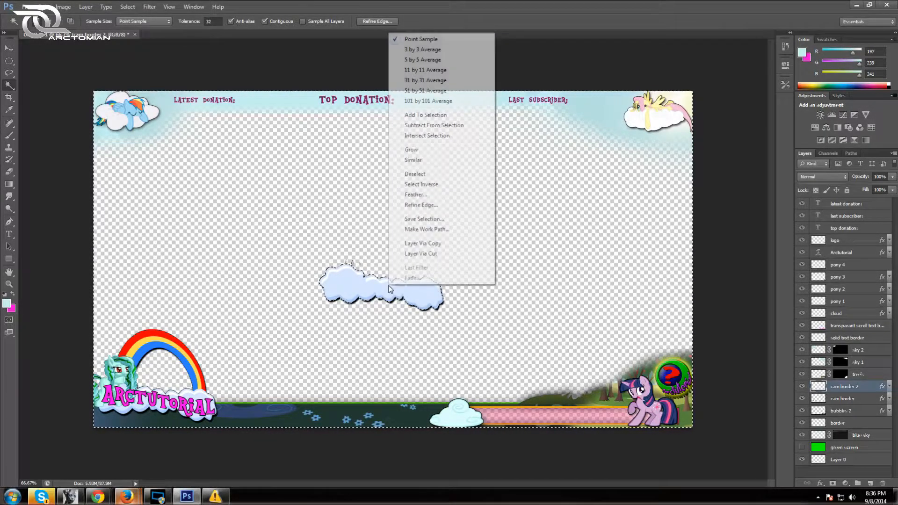
left_click(7, 64)
right_click(370, 287)
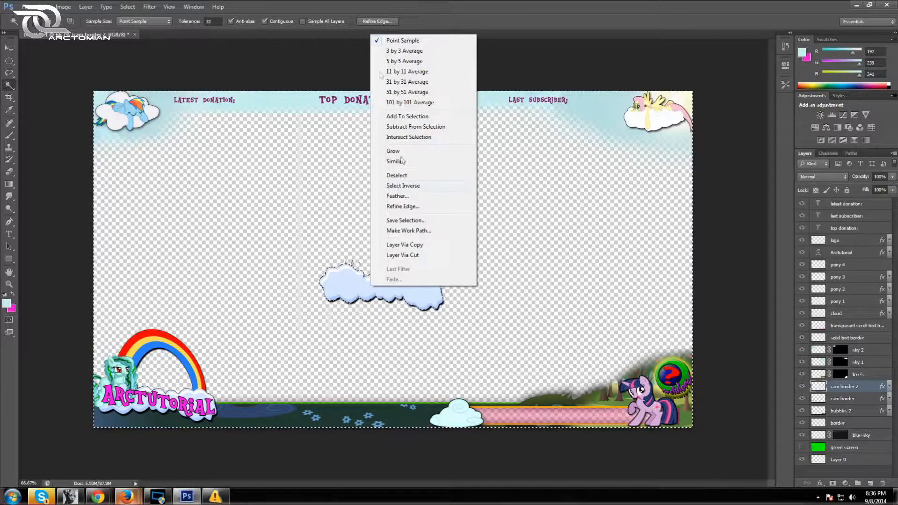
right_click(344, 283)
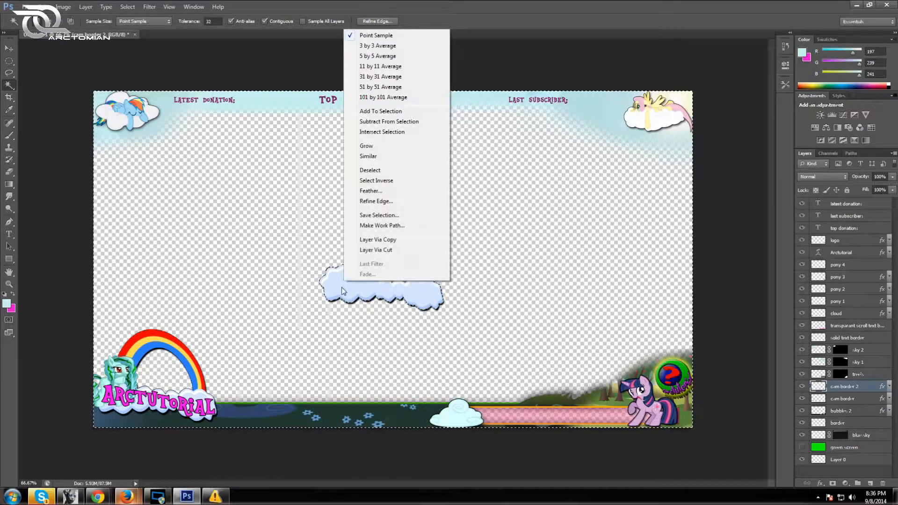
left_click(9, 61)
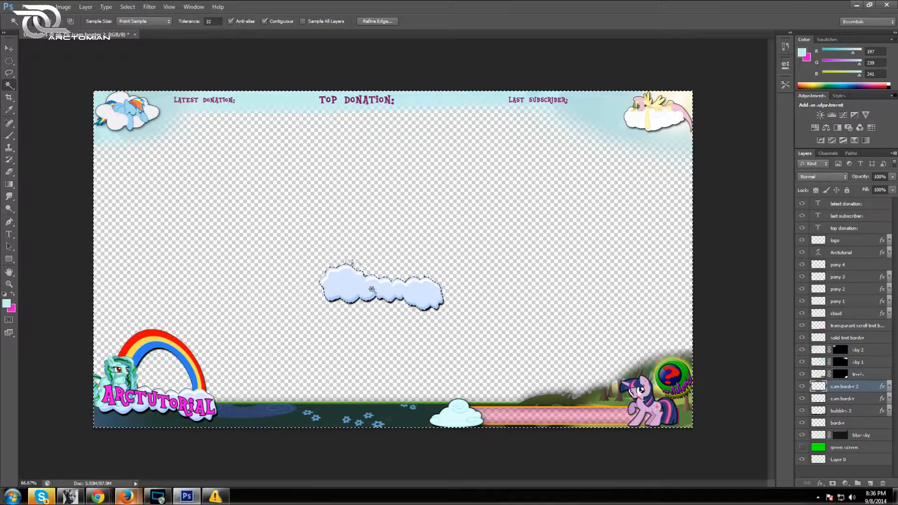
right_click(372, 289)
left_click(8, 62)
left_click(8, 62)
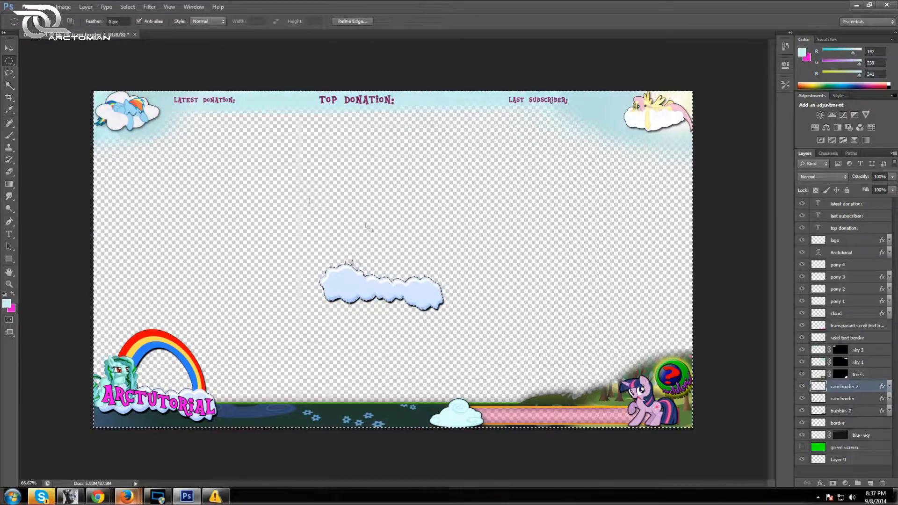
right_click(350, 283)
left_click(418, 303)
key("Delete")
left_click(43, 7)
left_click(54, 34)
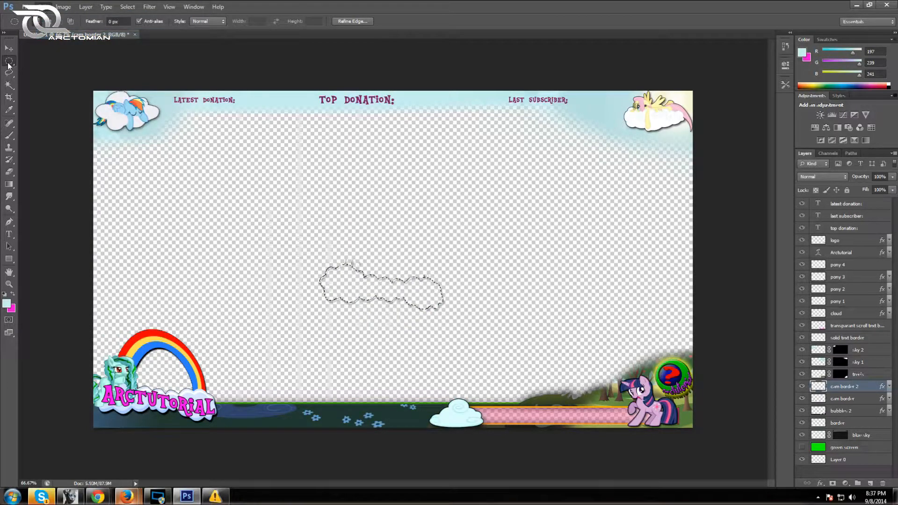
right_click(336, 279)
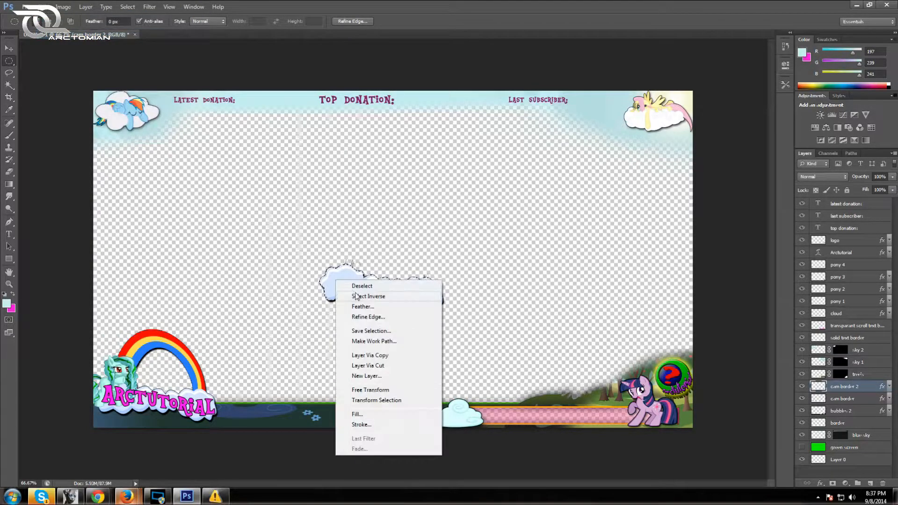
left_click(368, 296)
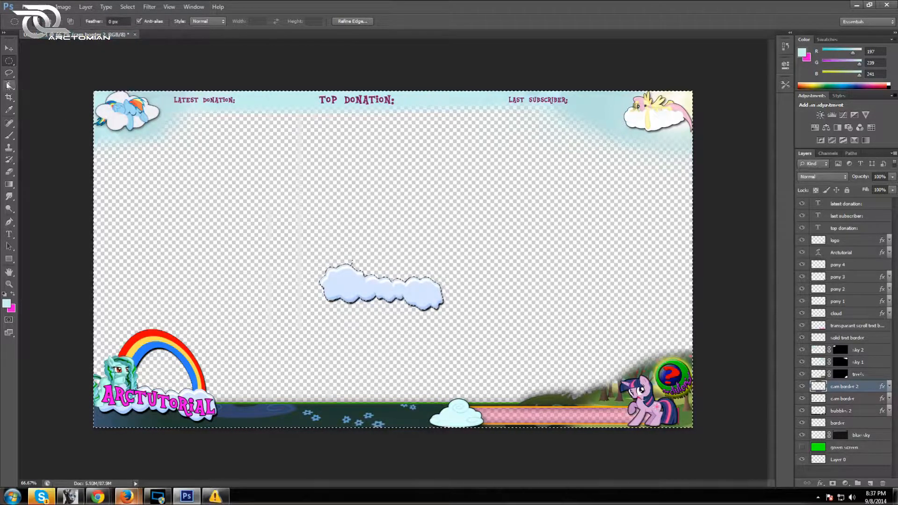
Step: Deselect, move the copied cloud onto the ARCTUTORIAL cloud, and place the cam border 2 layer directly above pony 4
left_click(9, 49)
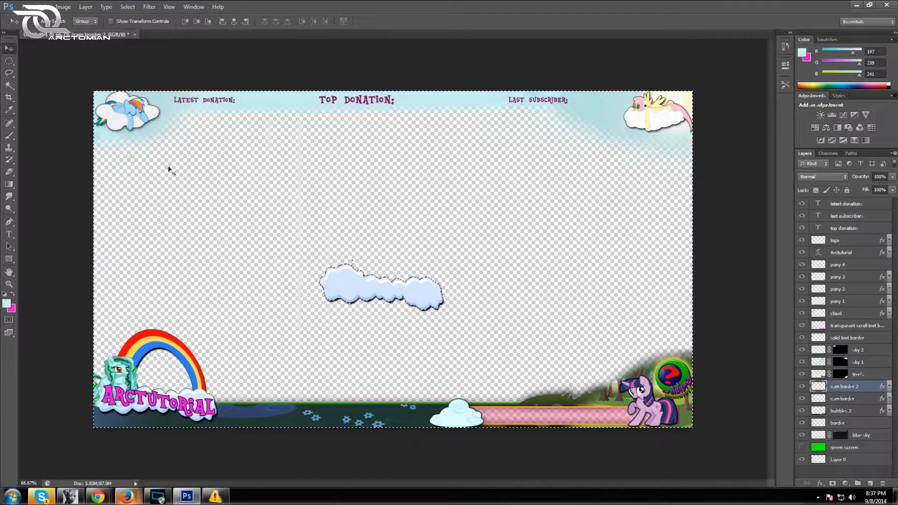
key("m")
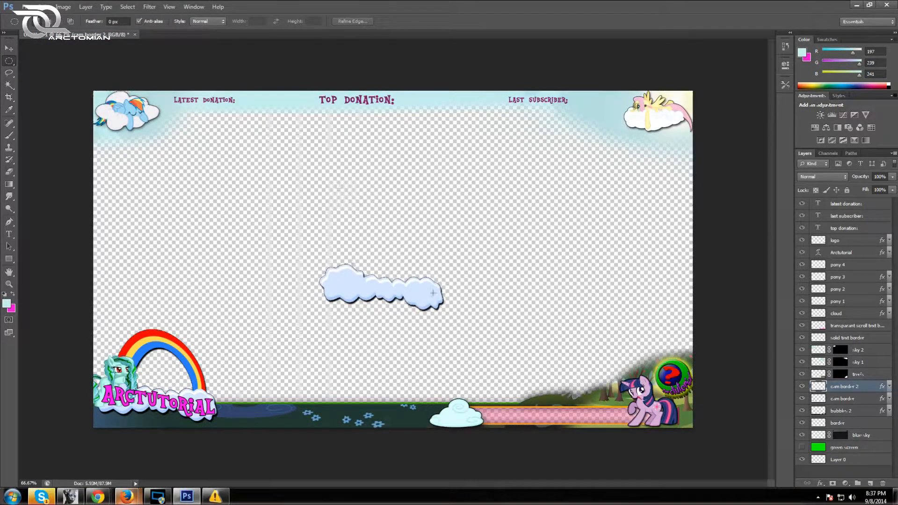
left_click(9, 48)
left_click_drag(419, 280, 173, 402)
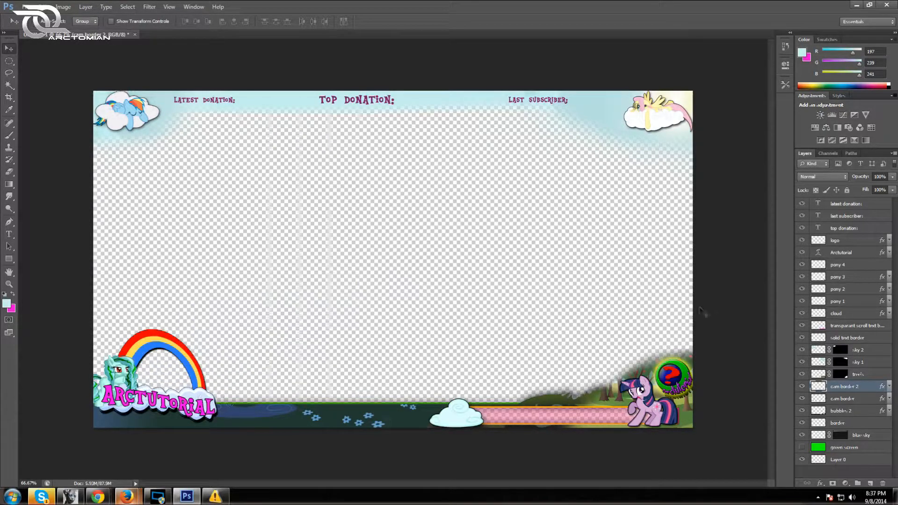
left_click_drag(856, 387, 852, 260)
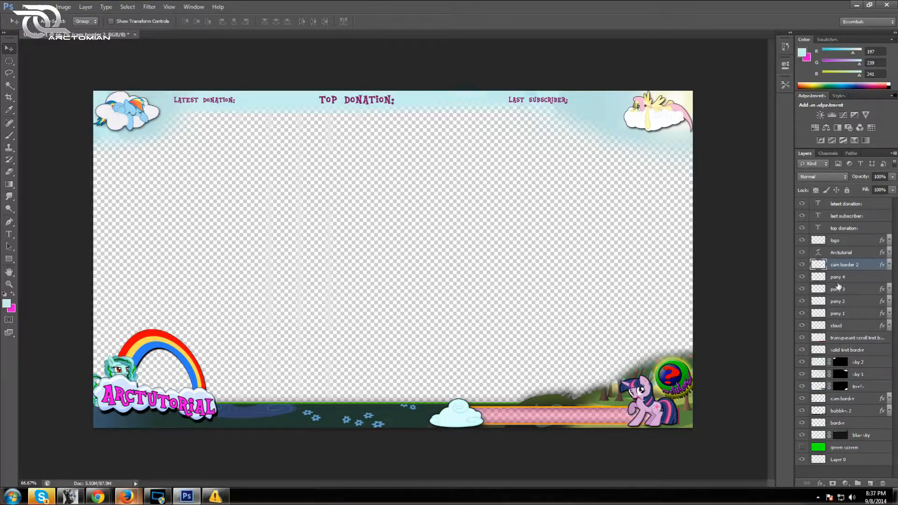
Step: Shift pony 4 slightly up and left behind the cloud and give it a 1 px black outside stroke with a drop shadow
left_click(837, 277)
mouse_move(116, 368)
left_mouse_down()
mouse_move(115, 349)
mouse_move(108, 357)
left_mouse_up()
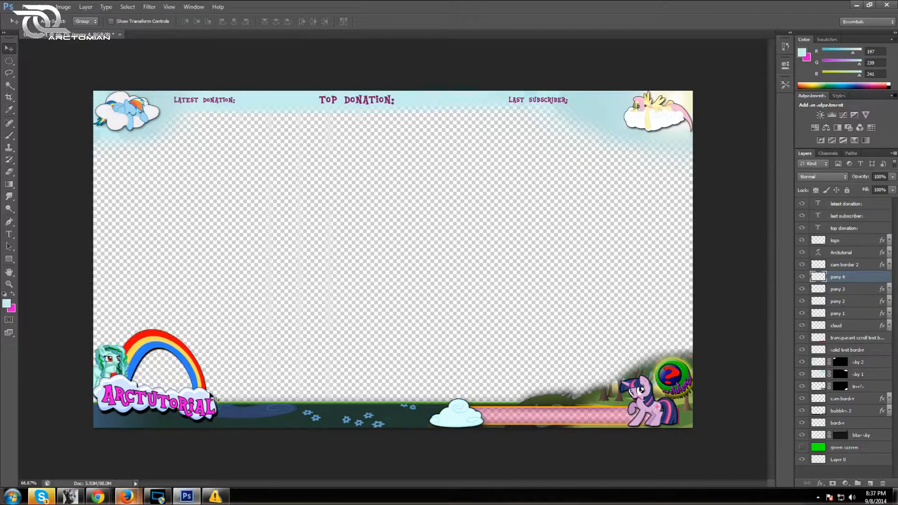
right_click(839, 279)
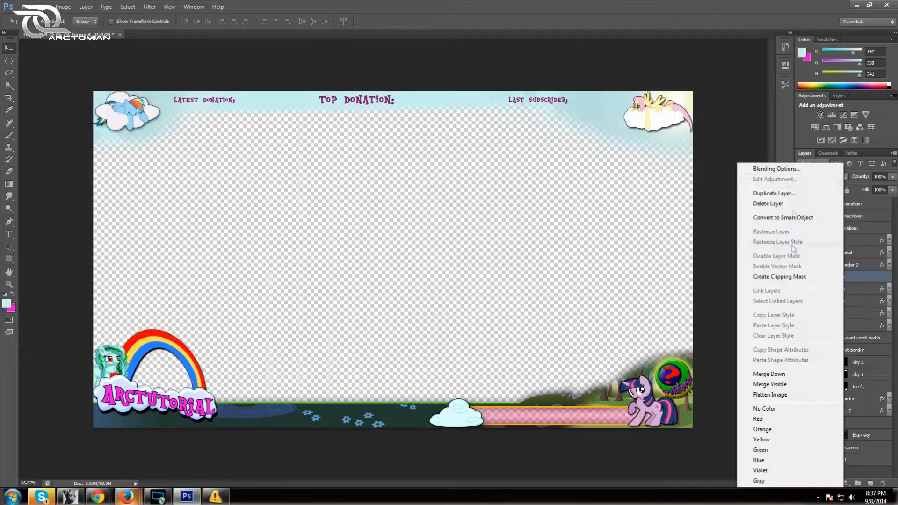
left_click(790, 169)
left_click(261, 183)
left_click(272, 183)
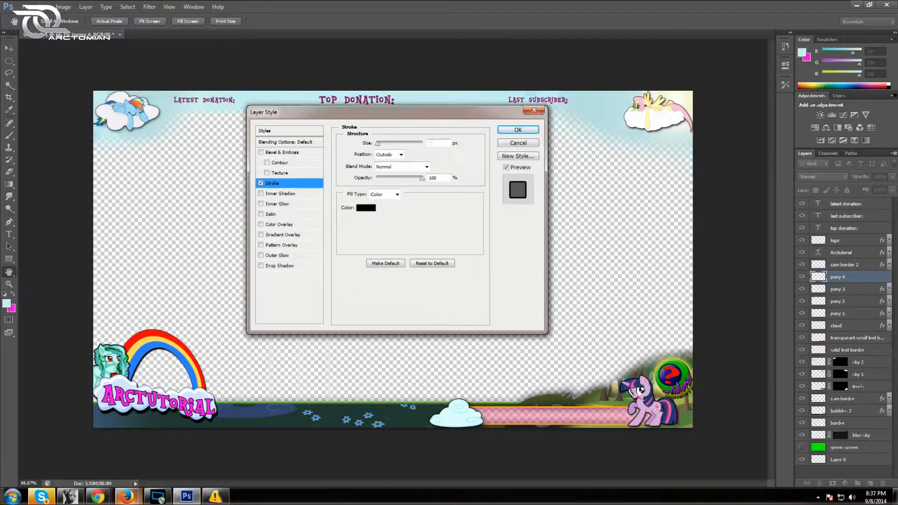
type("1")
left_click(261, 266)
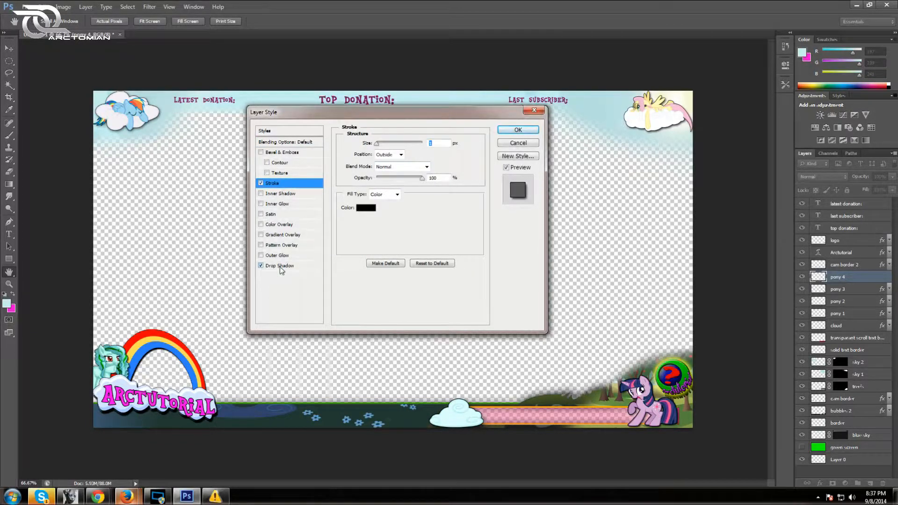
left_click(520, 129)
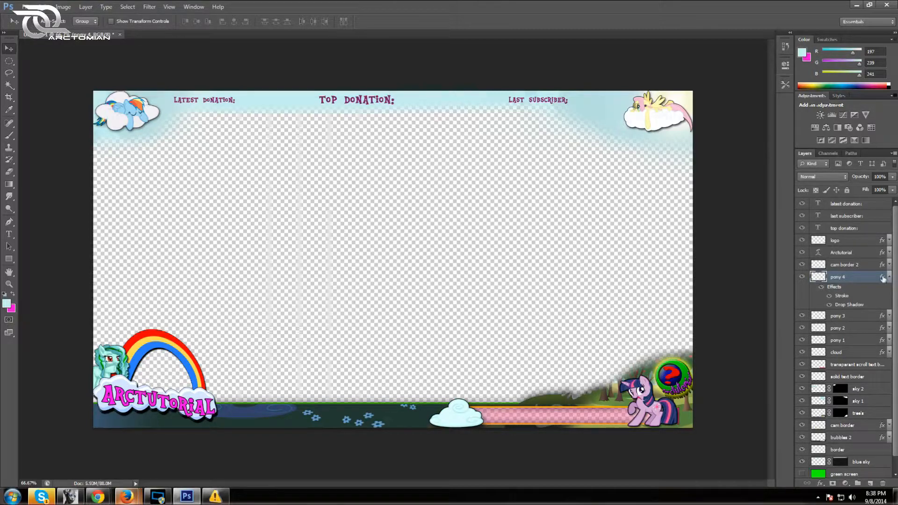
Step: Add a 1 px outside stroke to the LATEST DONATION: text layer
right_click(857, 210)
left_click(787, 143)
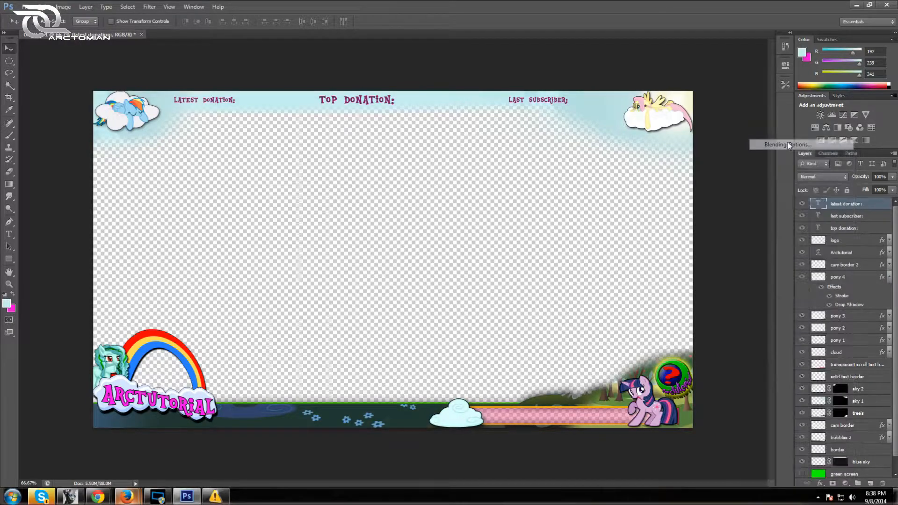
left_click_drag(340, 118, 481, 166)
left_click(405, 232)
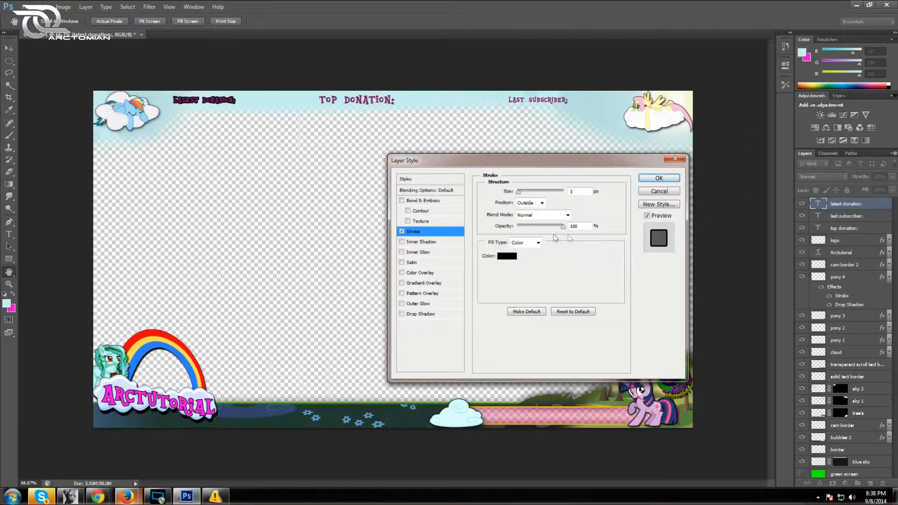
type("2")
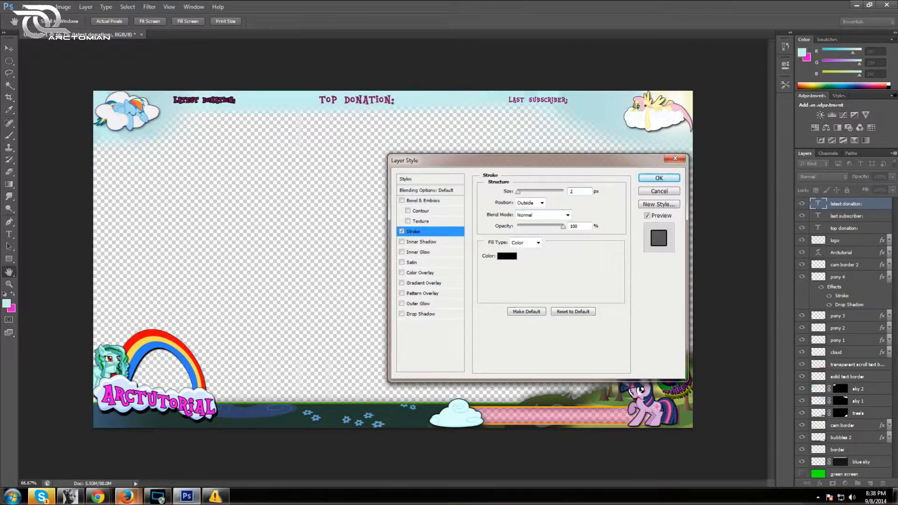
type("1")
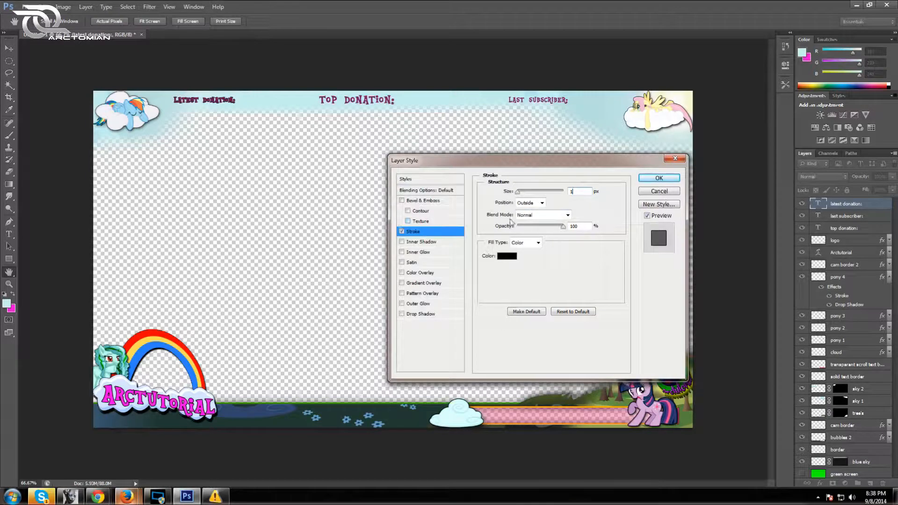
Step: Set the LATEST DONATION: label's stroke colour to green 00ff48, apply the layer style and collapse its effects list
left_click(504, 261)
left_click_drag(722, 211, 723, 170)
left_click_drag(700, 159, 702, 147)
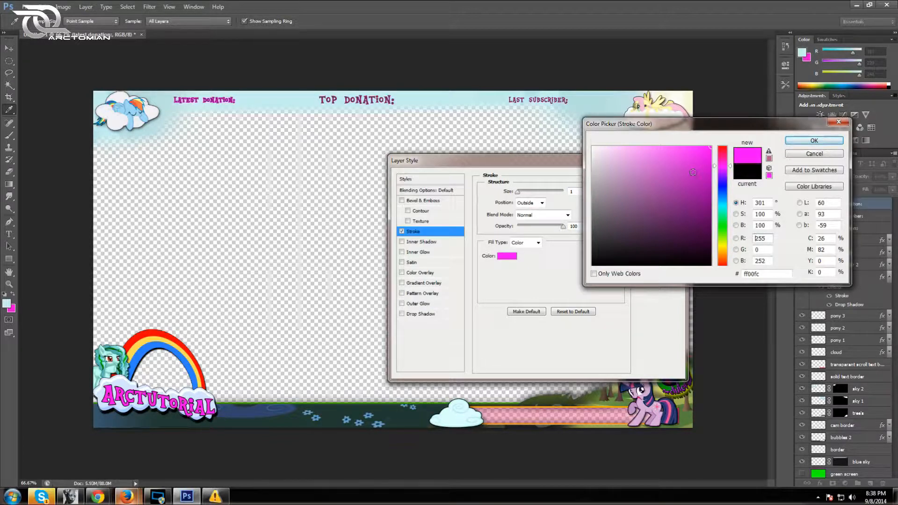
left_click(724, 221)
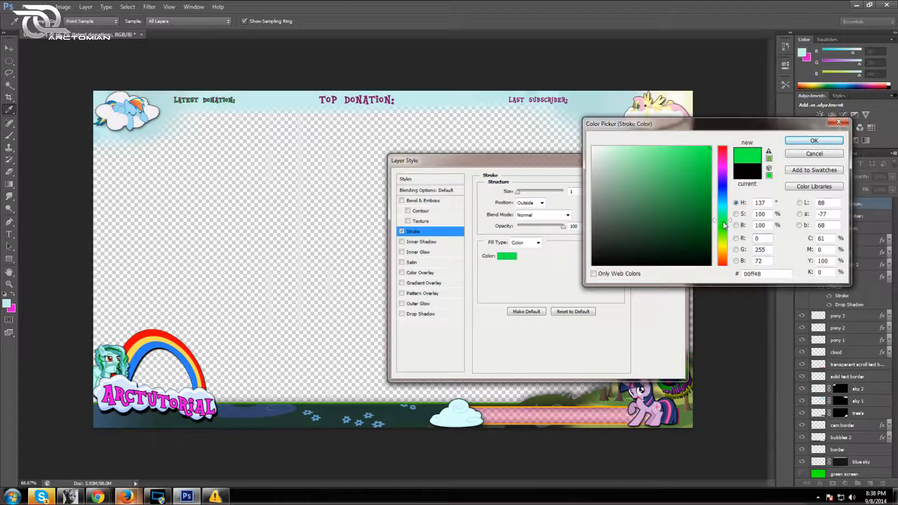
left_click(795, 141)
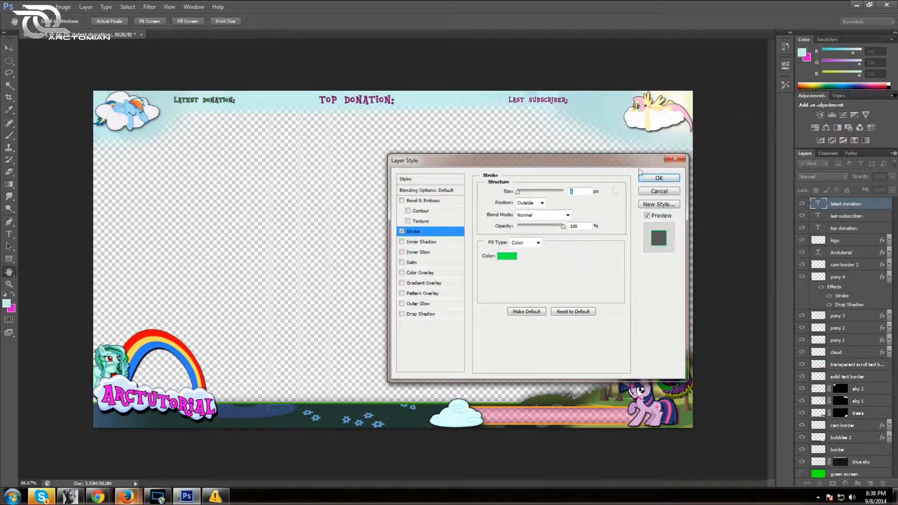
left_click(659, 179)
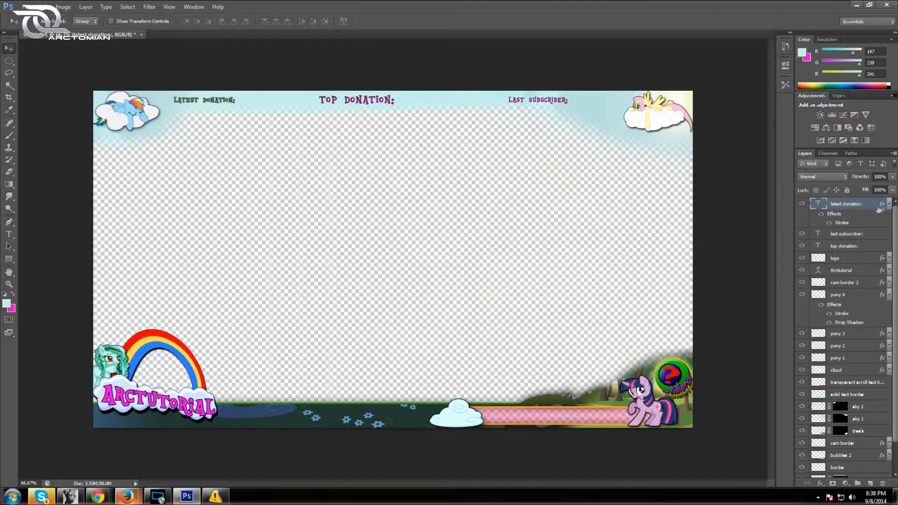
left_click(888, 206)
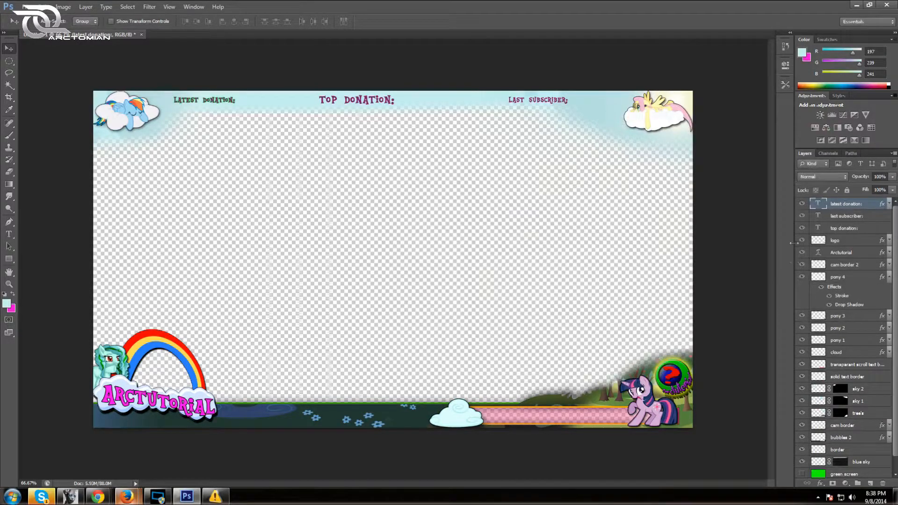
Step: Add a 1 px outside stroke to the LAST SUBSCRIBER: text layer
left_click(843, 216)
right_click(844, 215)
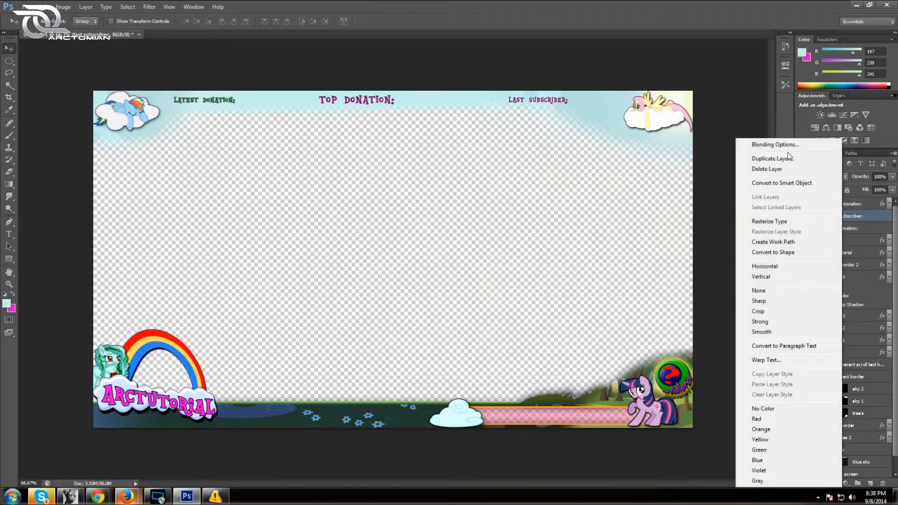
left_click(779, 142)
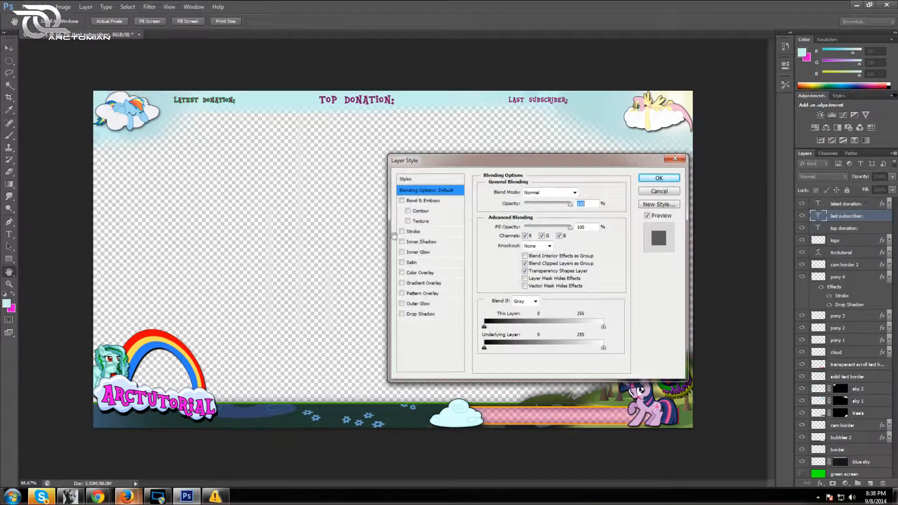
left_click(411, 231)
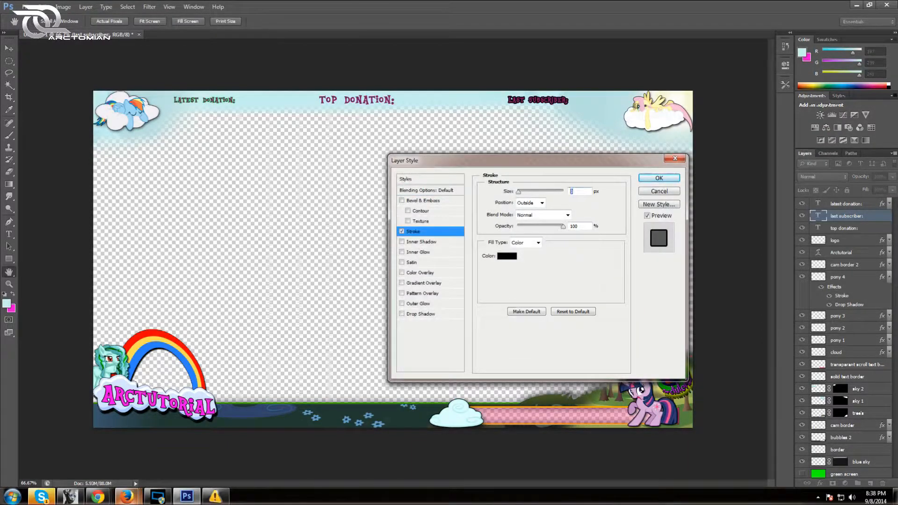
type("1")
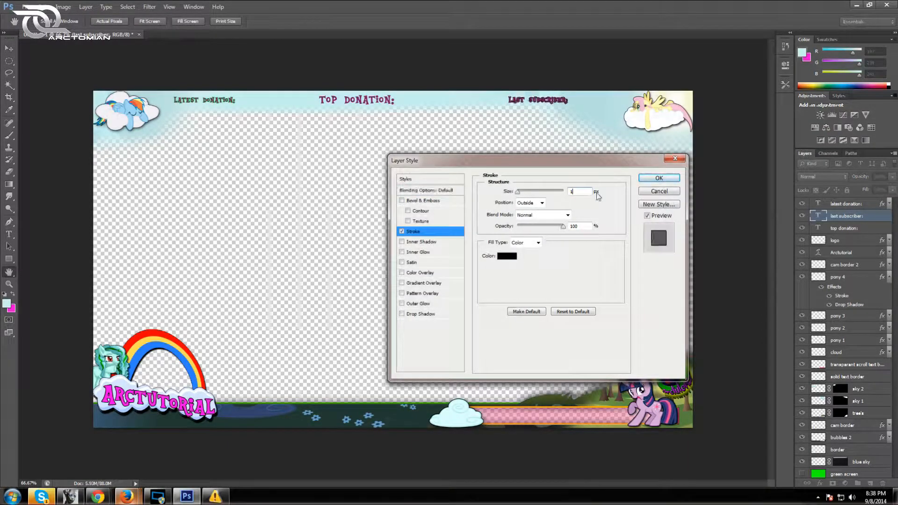
Step: Colour the LAST SUBSCRIBER: stroke yellow deff00, apply the layer style and collapse its effects list
left_click(500, 256)
left_click(651, 218)
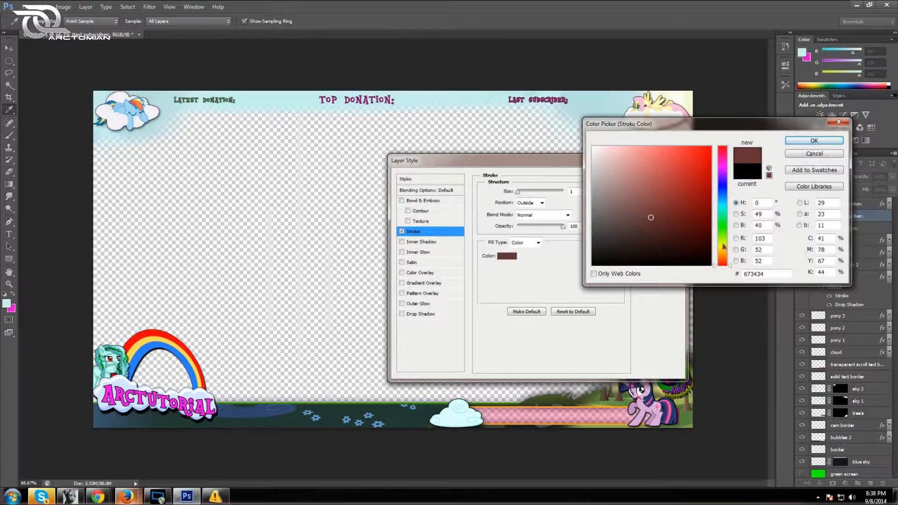
left_click(723, 244)
left_click_drag(697, 164, 714, 145)
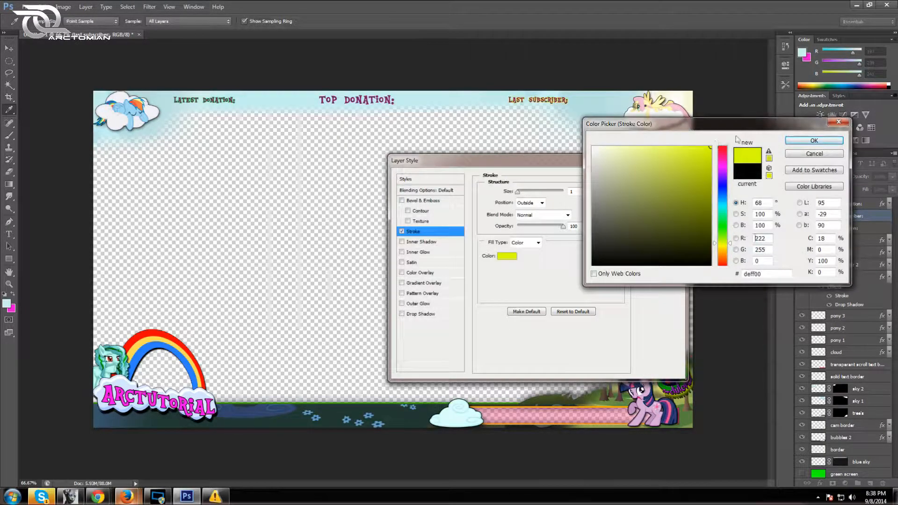
left_click(816, 140)
left_click(671, 185)
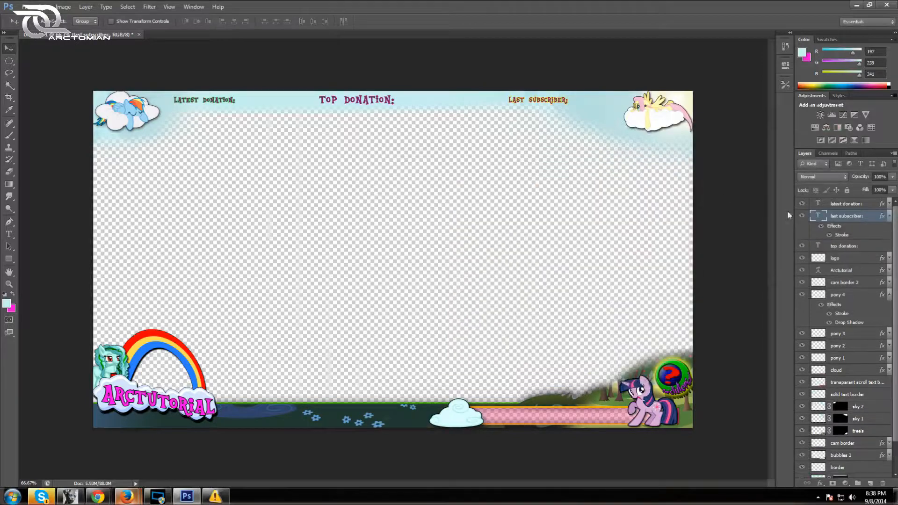
left_click(889, 216)
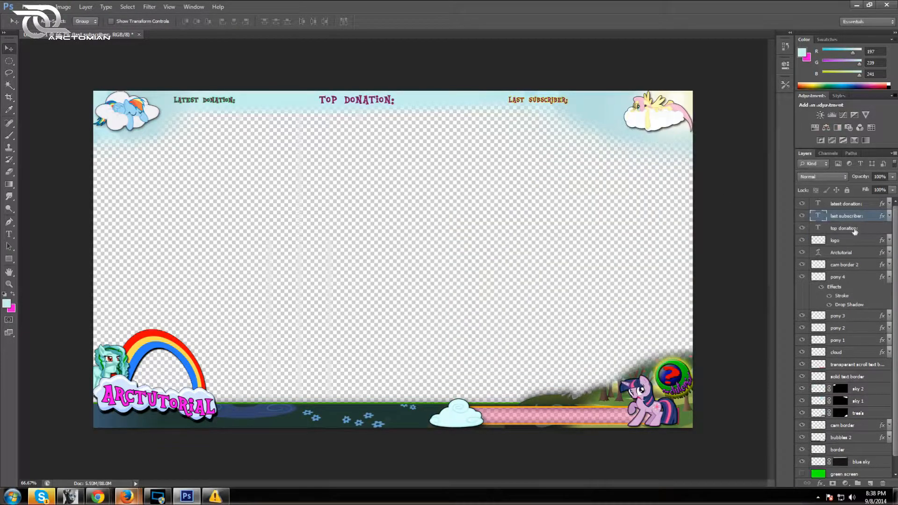
Step: Enable an outside stroke in the layer style of the TOP DONATION: text layer
right_click(855, 231)
left_click(796, 145)
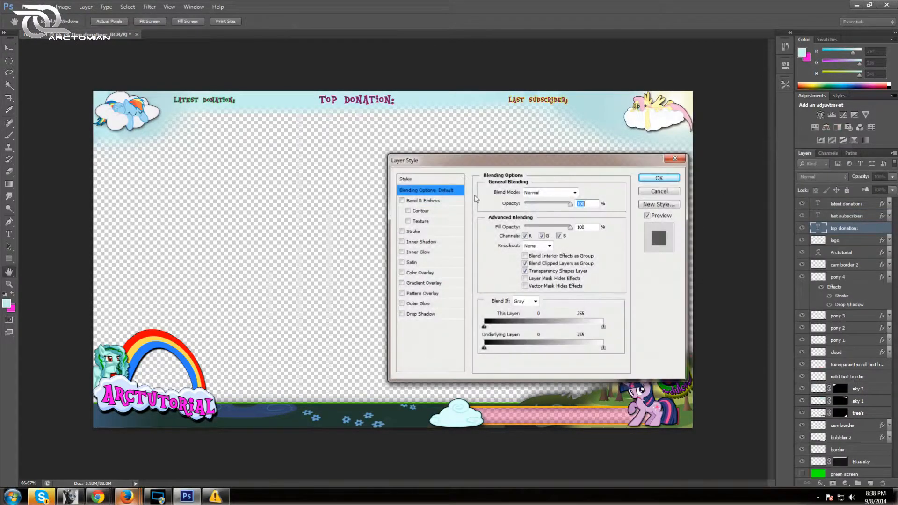
left_click(410, 232)
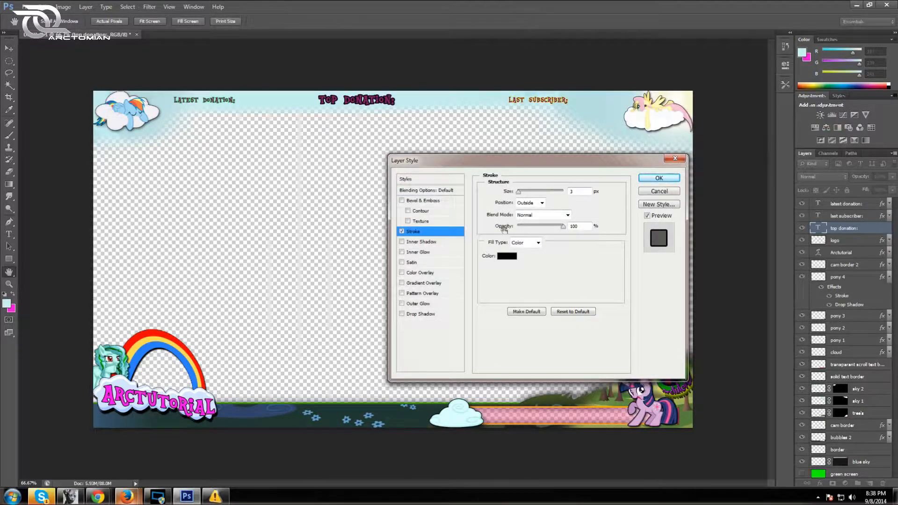
Step: Set the TOP DONATION: stroke to red ff0000 at 2 px and apply the layer style
left_click(509, 257)
left_click_drag(725, 211, 725, 192)
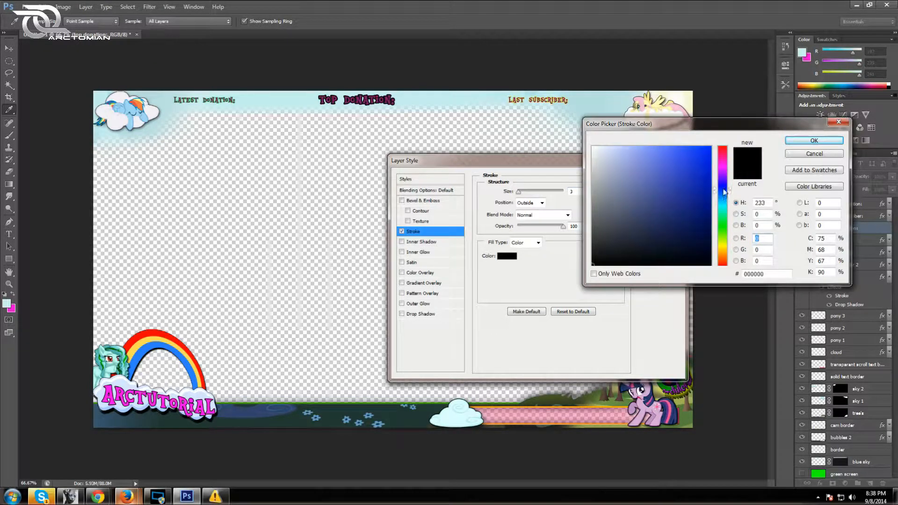
left_click_drag(651, 191, 720, 138)
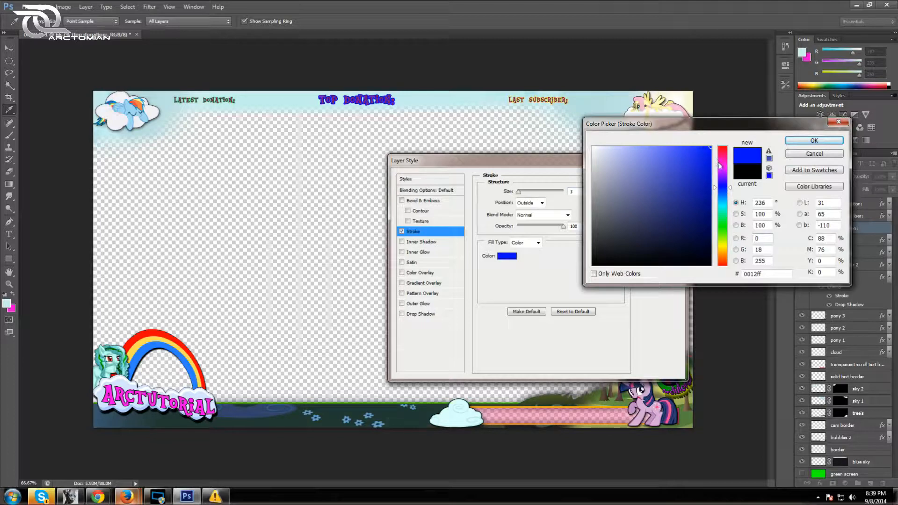
left_click(726, 254)
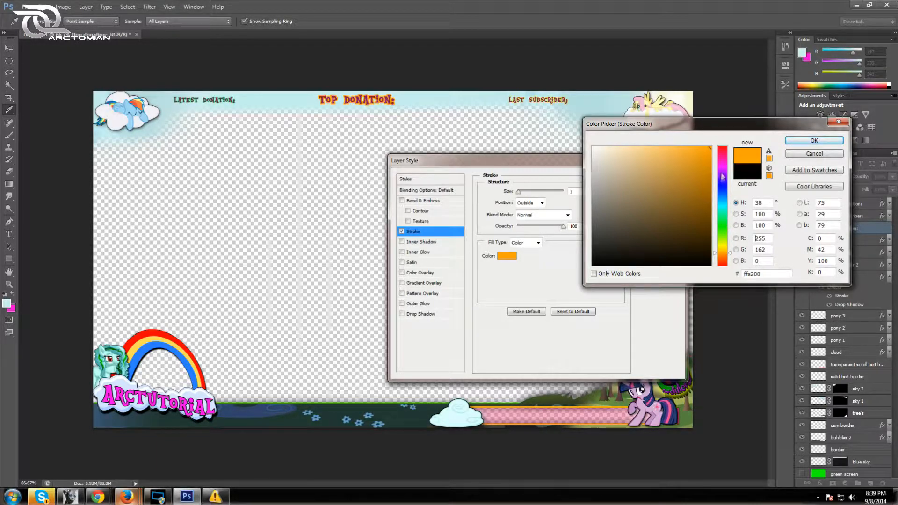
left_click_drag(725, 158, 726, 146)
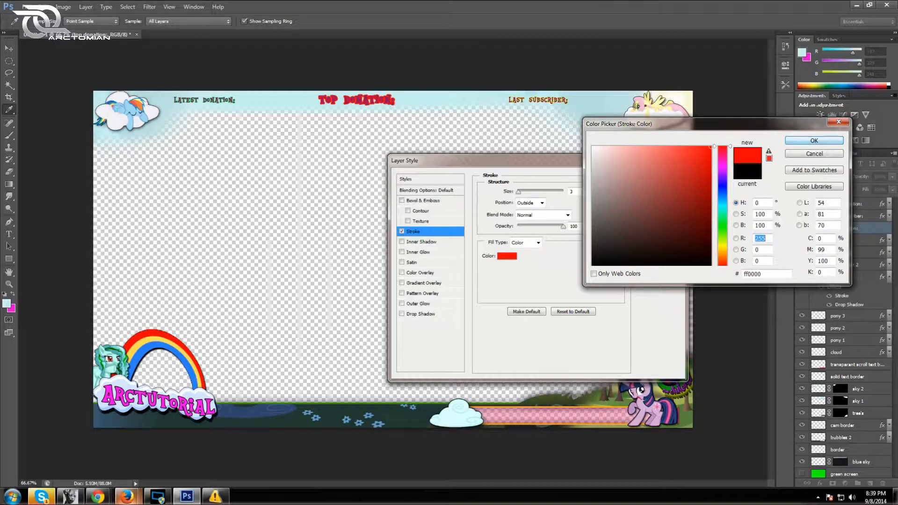
left_click(804, 143)
type("2")
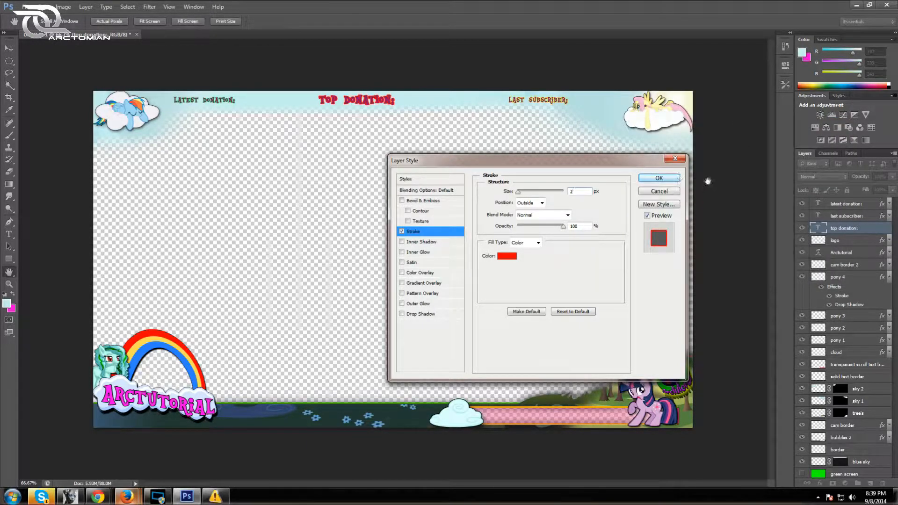
left_click(671, 177)
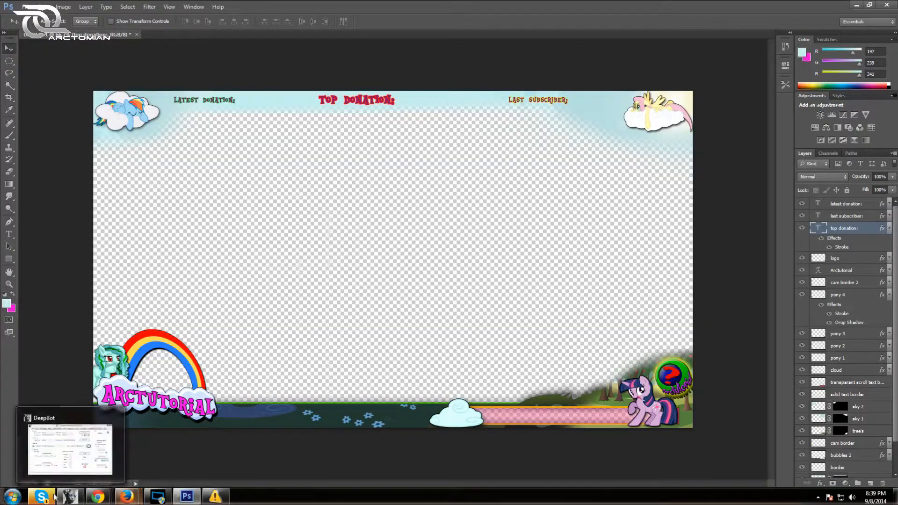
Step: Switch to the Google image results in Firefox and search for "pony rainbow .png"
mouse_move(126, 497)
left_click(250, 425)
scroll(231, 149, "up", 15)
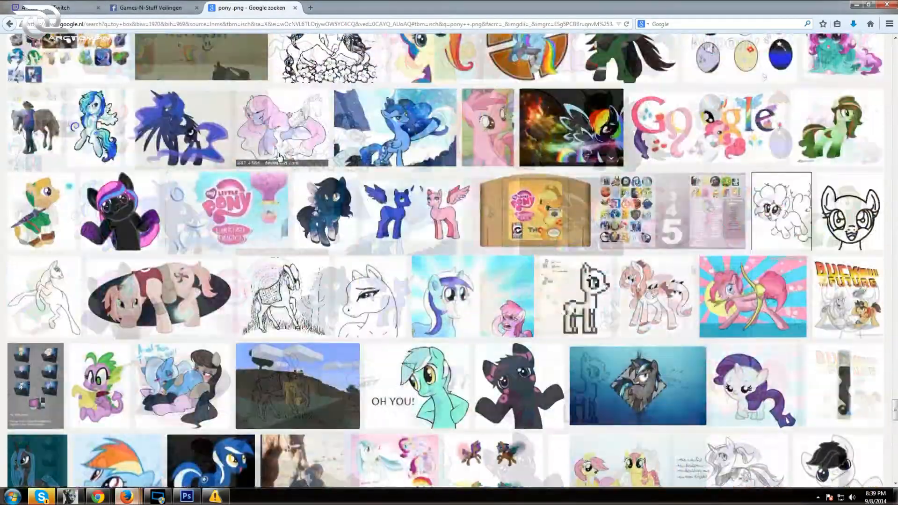
scroll(230, 149, "up", 15)
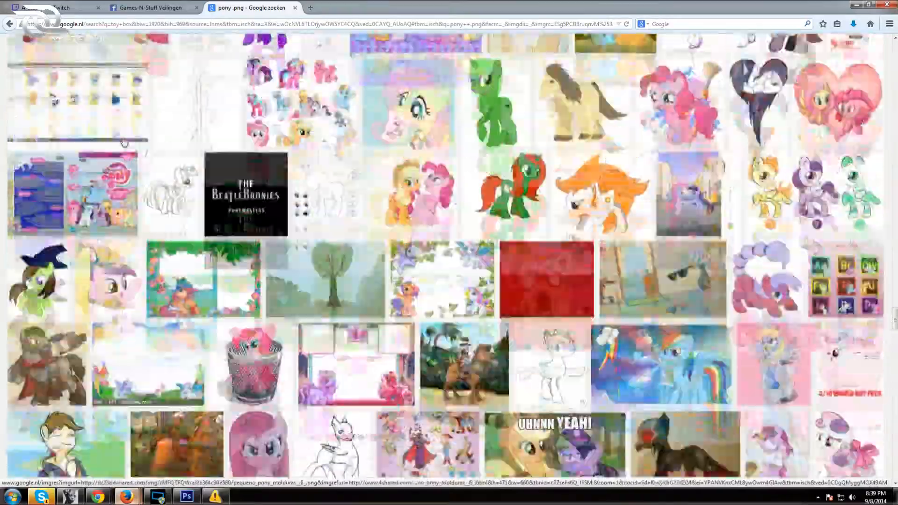
scroll(119, 143, "up", 20)
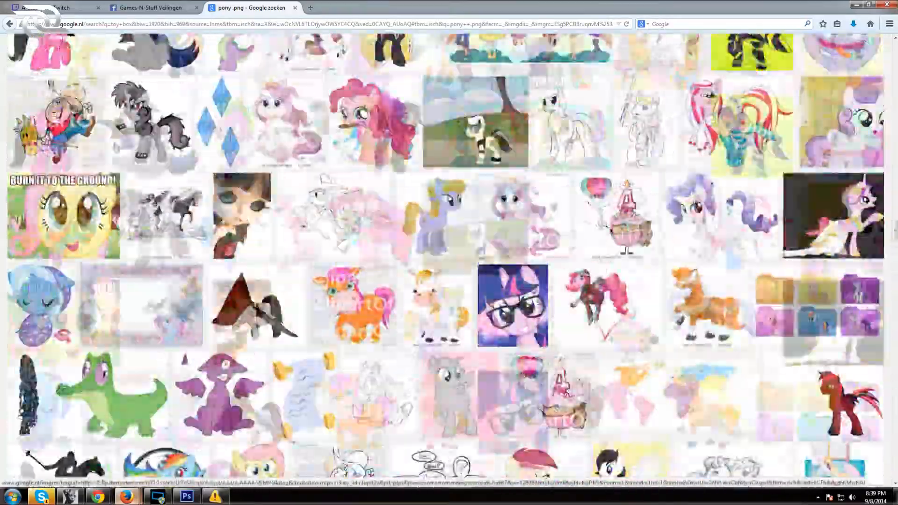
scroll(111, 150, "up", 20)
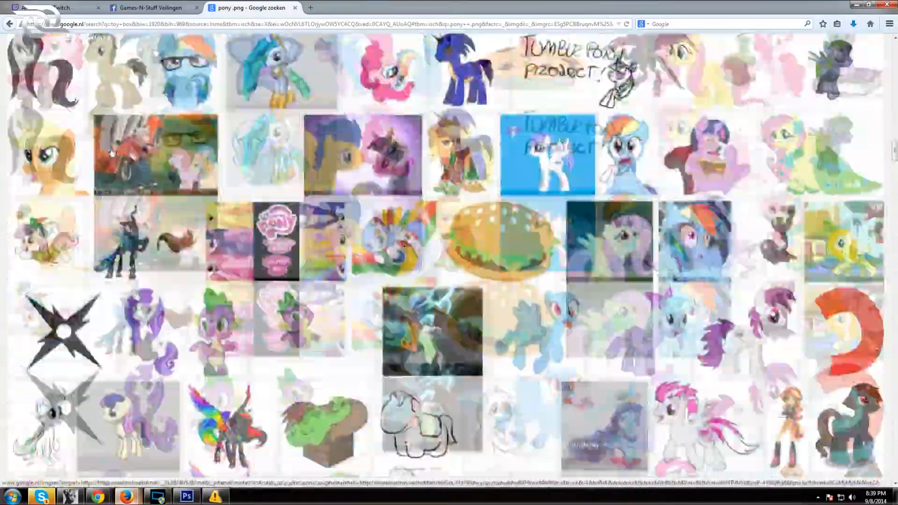
scroll(110, 155, "up", 20)
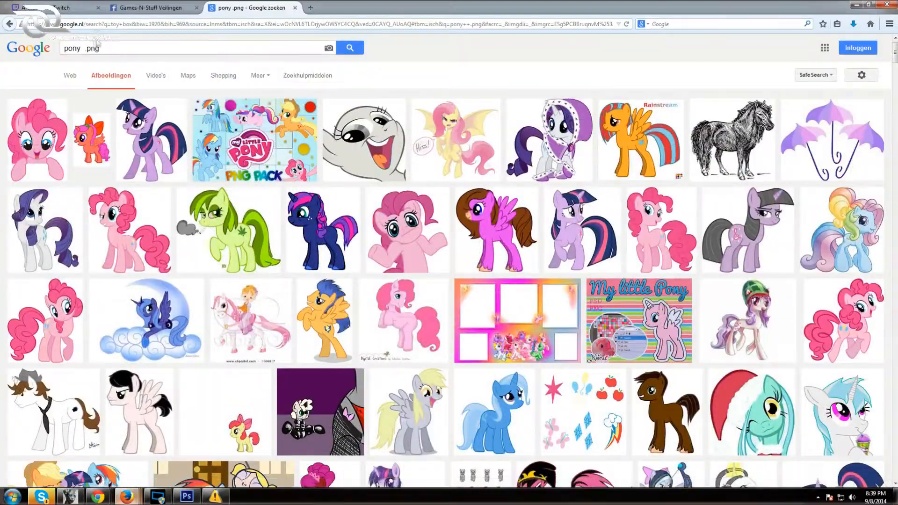
double_click(73, 48)
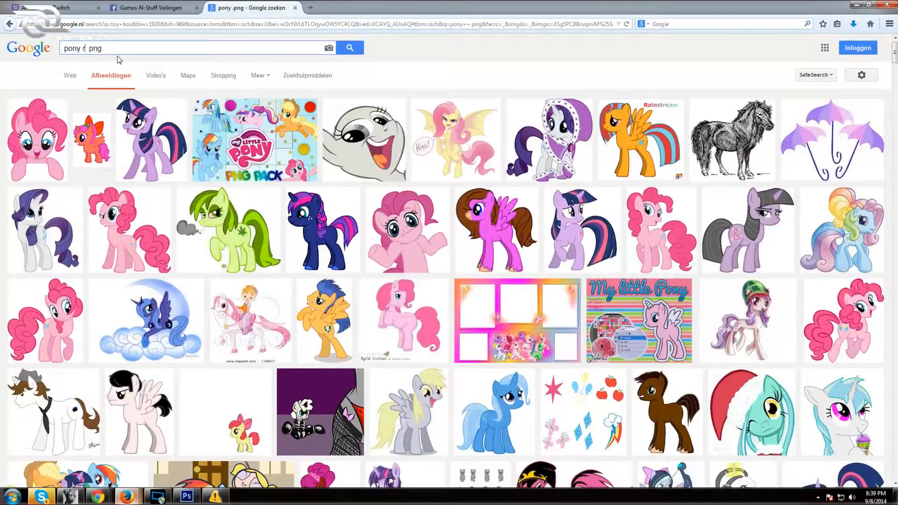
type("rainbow")
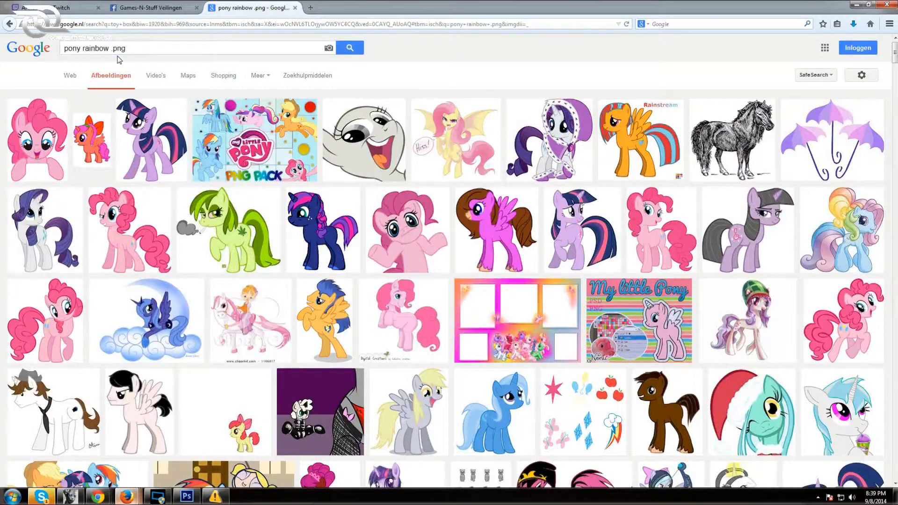
Step: Look through the pony images, change the search to "rainbow .png" and browse the rainbow pictures
scroll(405, 219, "down", 7)
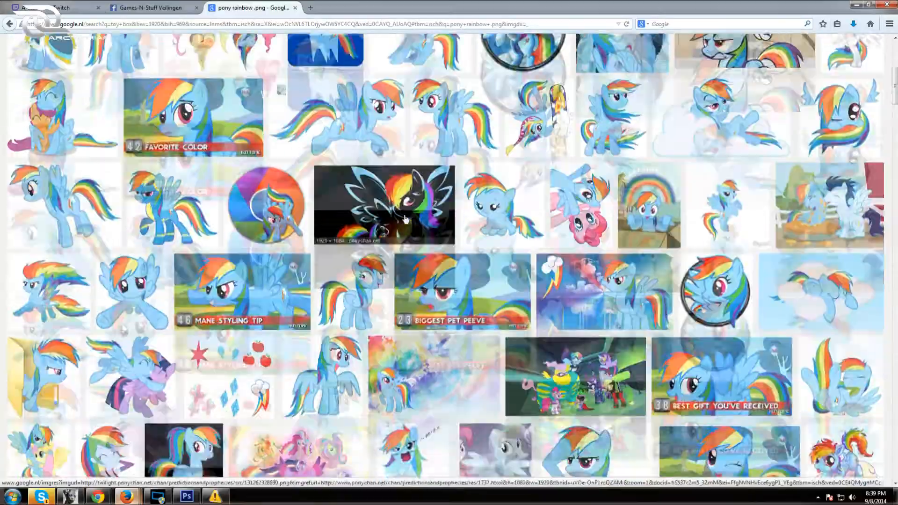
scroll(405, 219, "down", 10)
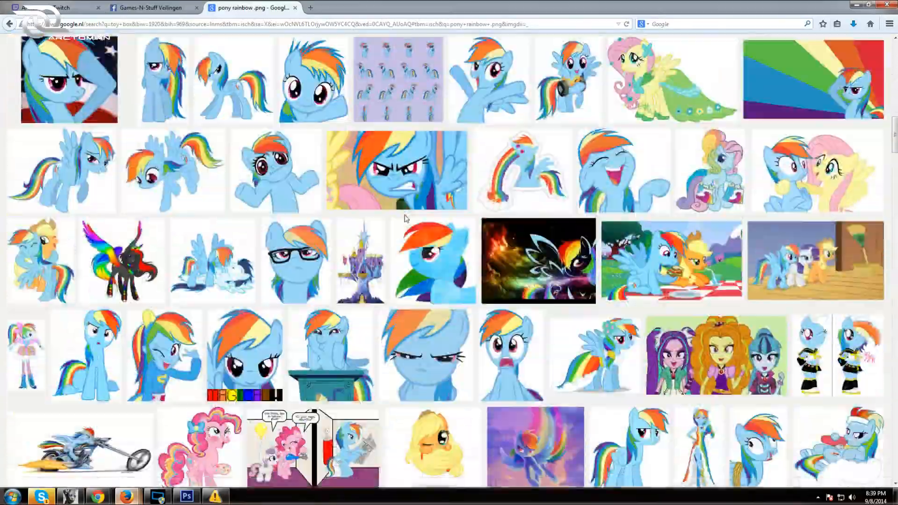
scroll(405, 219, "down", 7)
scroll(411, 220, "up", 5)
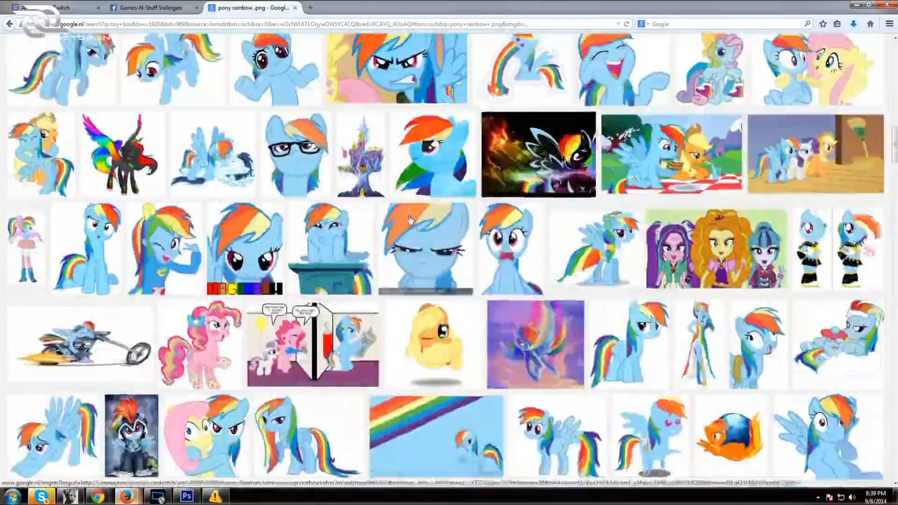
scroll(411, 220, "up", 15)
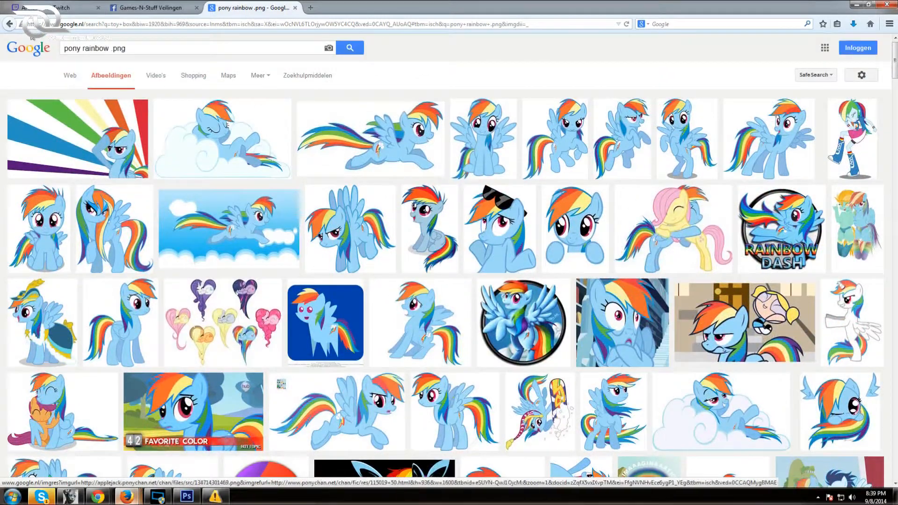
left_click_drag(83, 48, 69, 49)
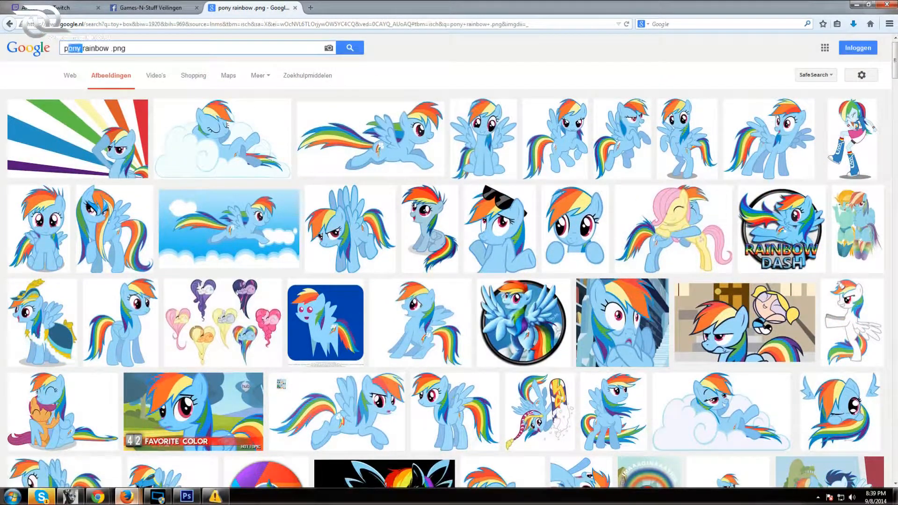
key("BackSpace")
key("Return")
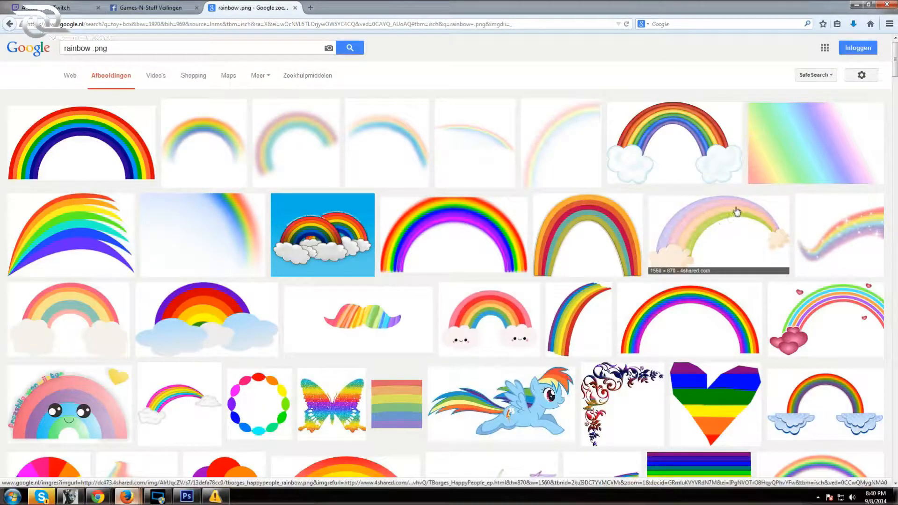
scroll(762, 247, "down", 5)
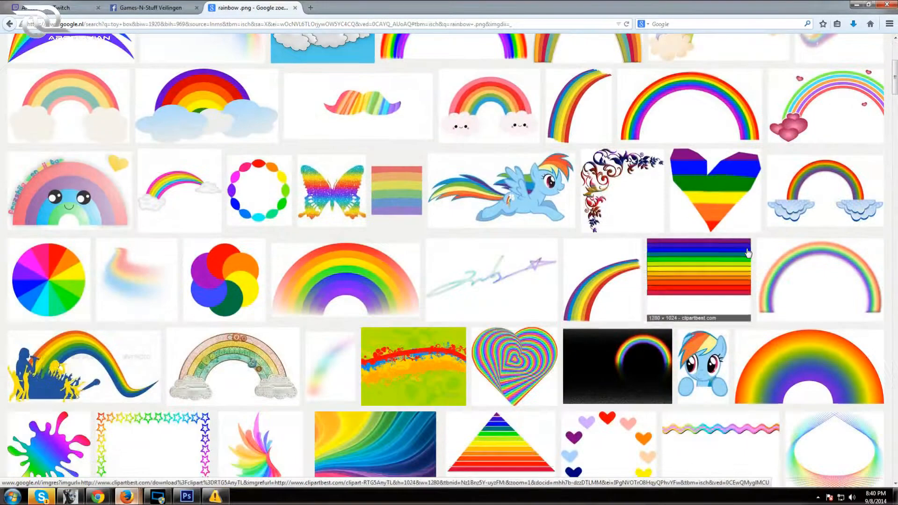
Step: Preview the curved rainbow clip art and its related images, and browse further rainbow results
left_click(601, 283)
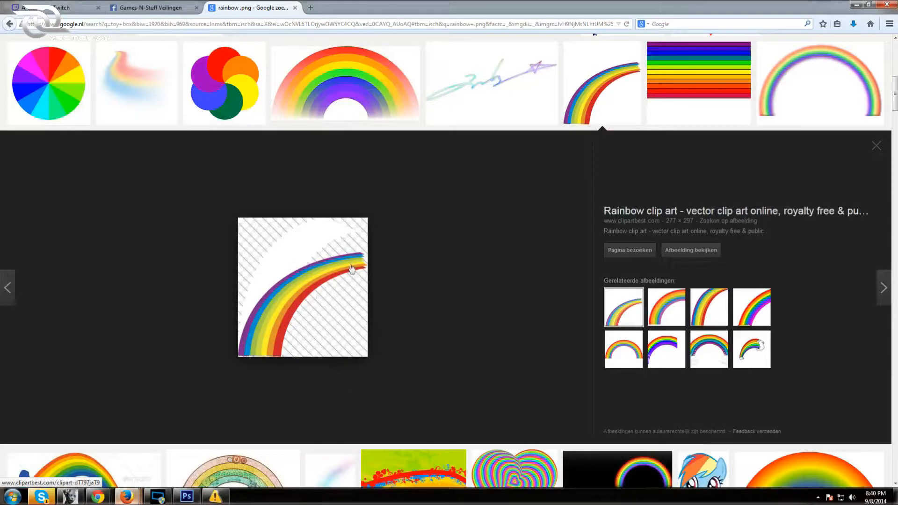
left_click(681, 312)
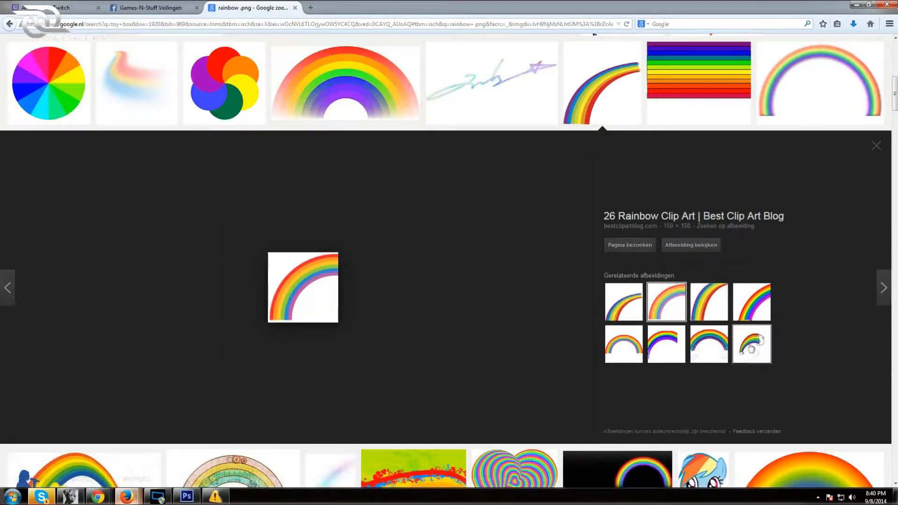
left_click(752, 357)
left_click(756, 314)
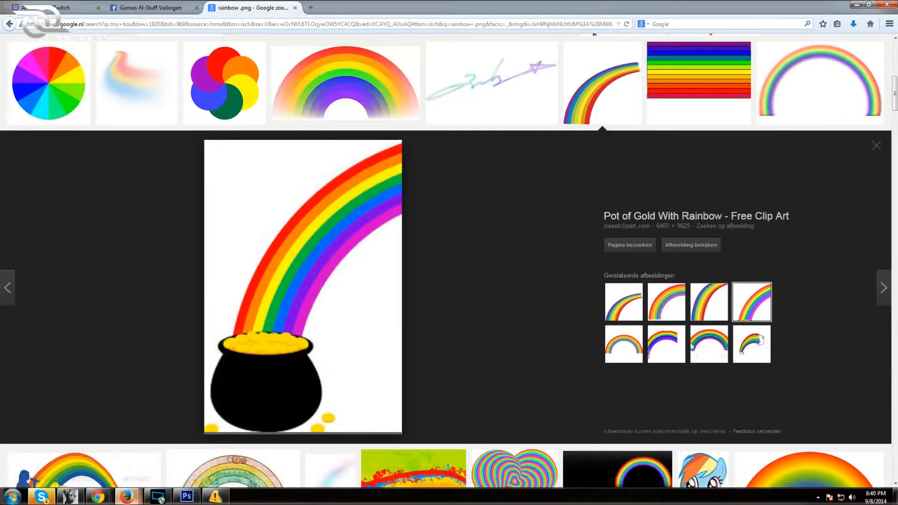
left_click(641, 365)
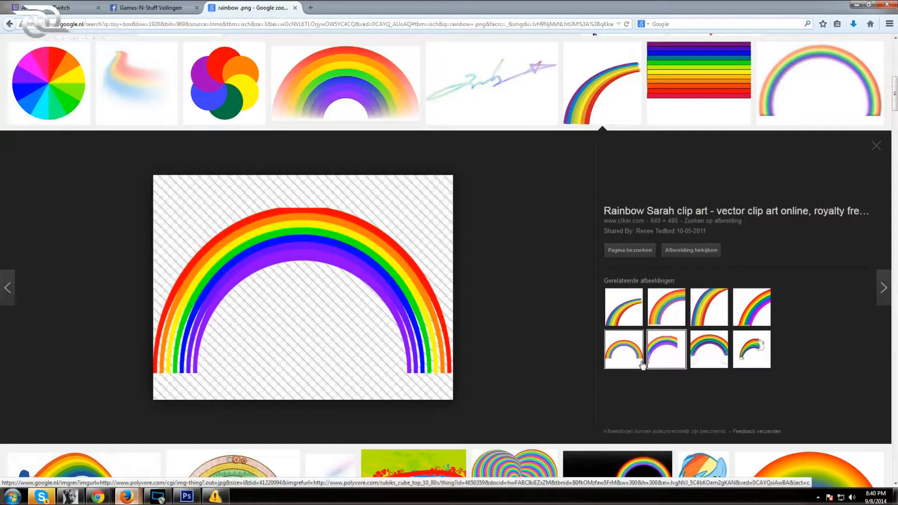
left_click(642, 364)
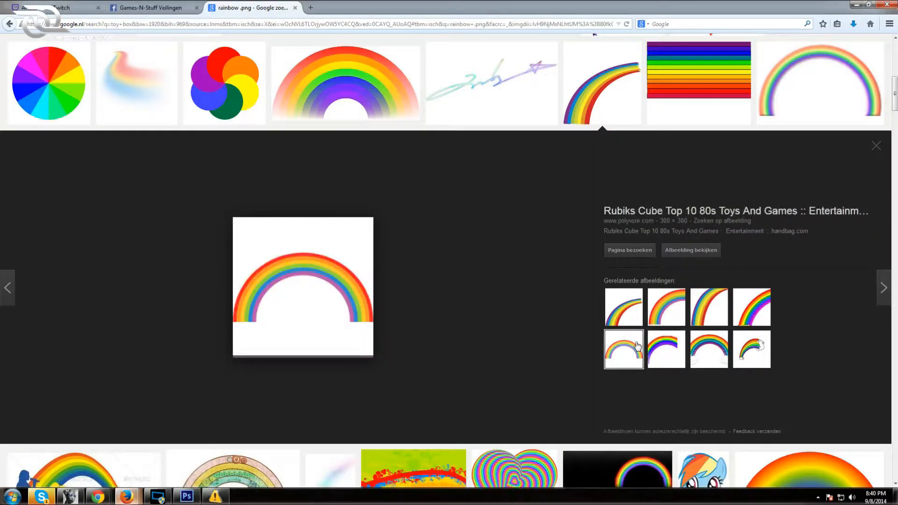
scroll(512, 300, "down", 2)
scroll(511, 305, "down", 5)
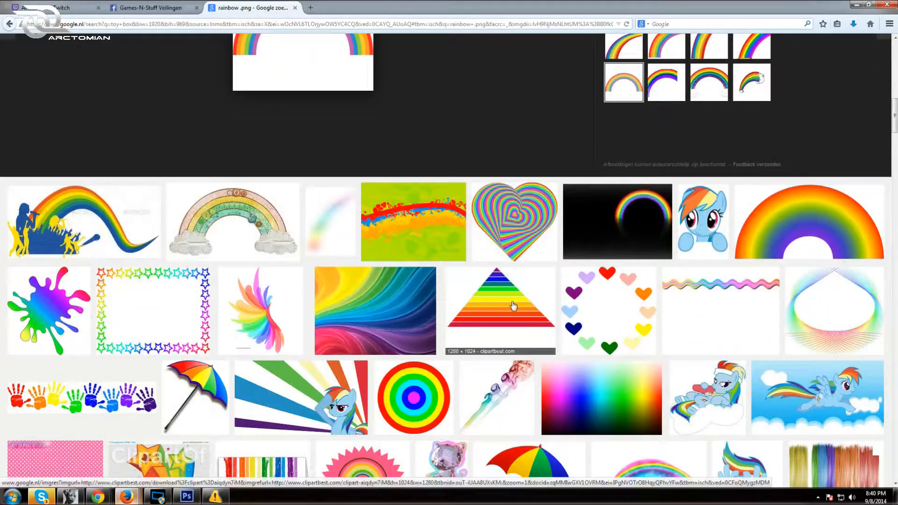
scroll(513, 305, "up", 4)
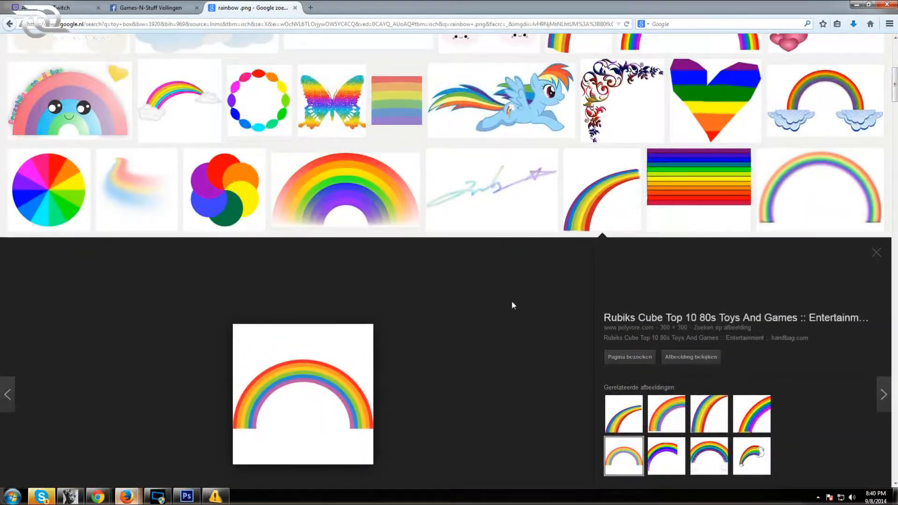
left_click(597, 199)
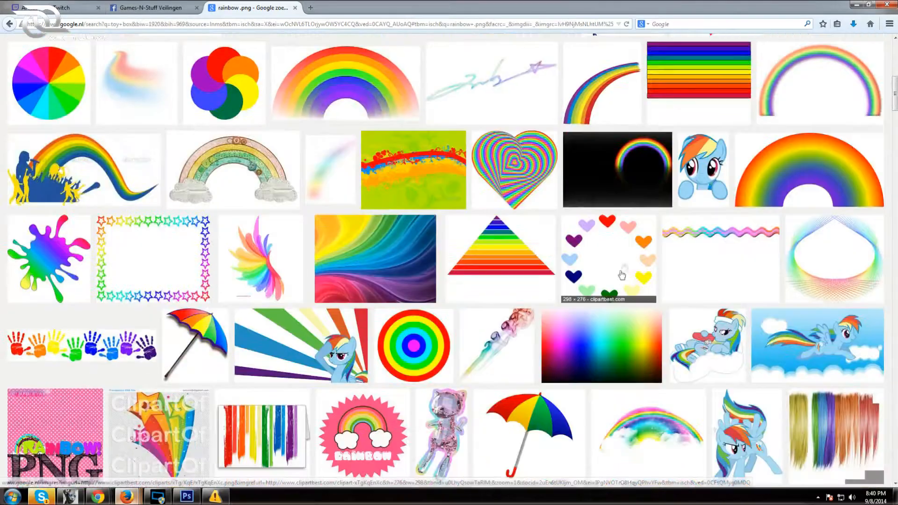
scroll(598, 120, "down", 2)
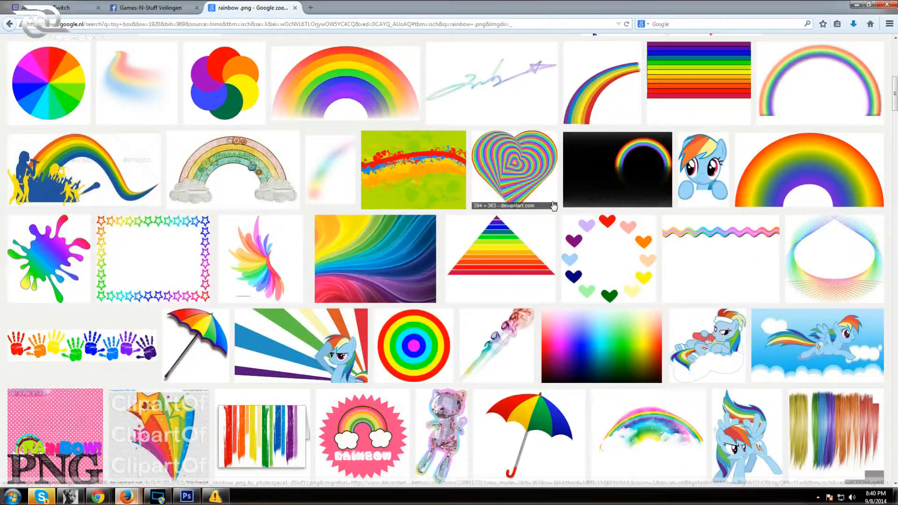
Step: Preview the 277 × 297 curved rainbow clip art and save it as a PNG image in the bits folder
left_click(608, 105)
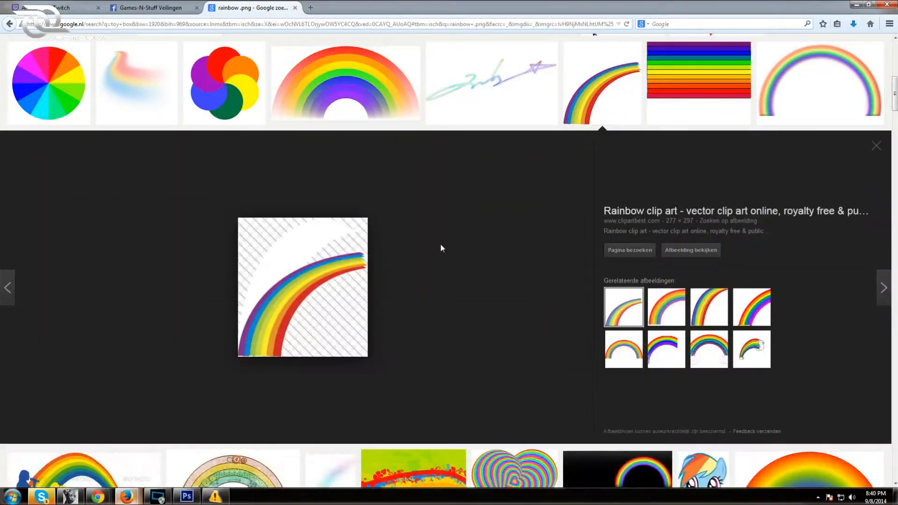
right_click(313, 302)
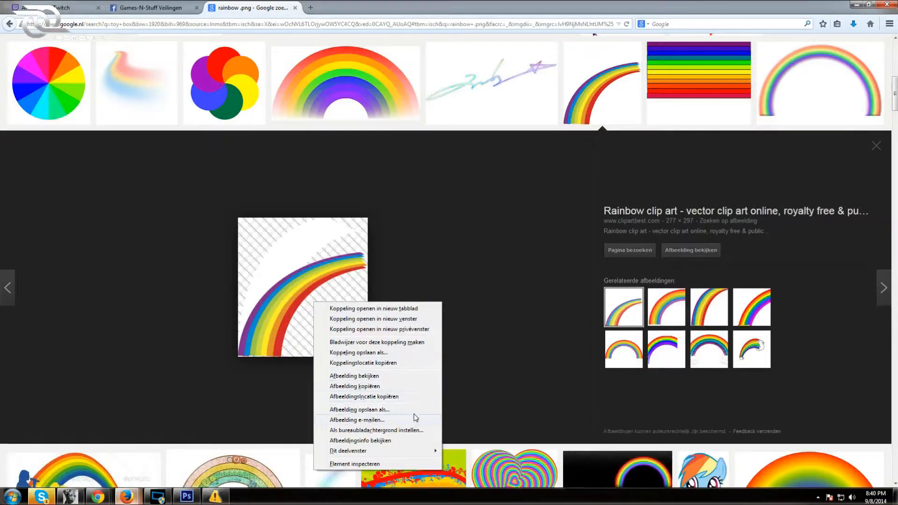
left_click(416, 411)
left_click(481, 275)
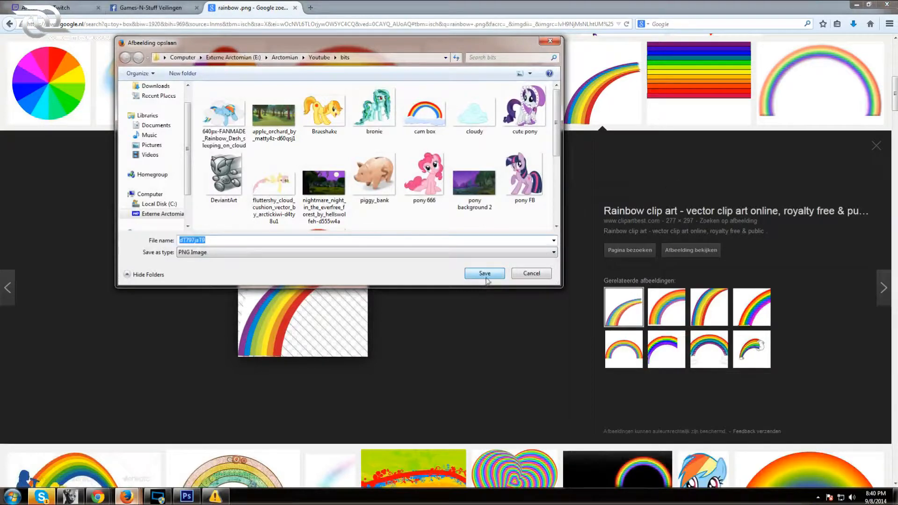
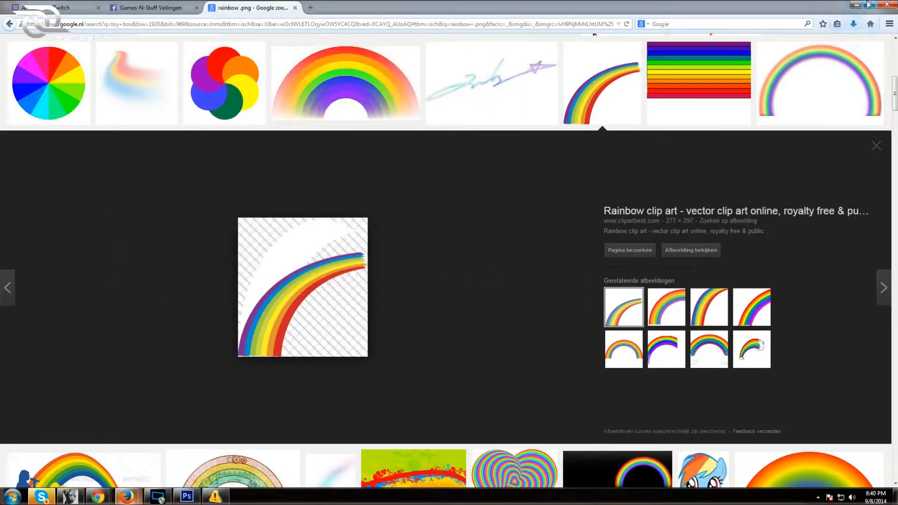
Step: Switch to Photoshop and open the saved rainbow image dT797jaT9 from the bits folder
left_click(186, 496)
left_click(42, 7)
mouse_move(26, 6)
left_click(31, 27)
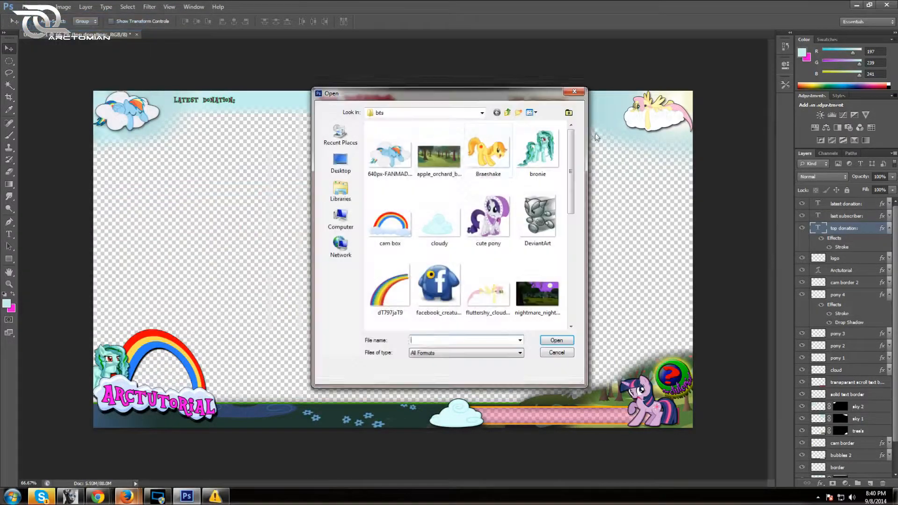
left_click(390, 288)
left_click(555, 340)
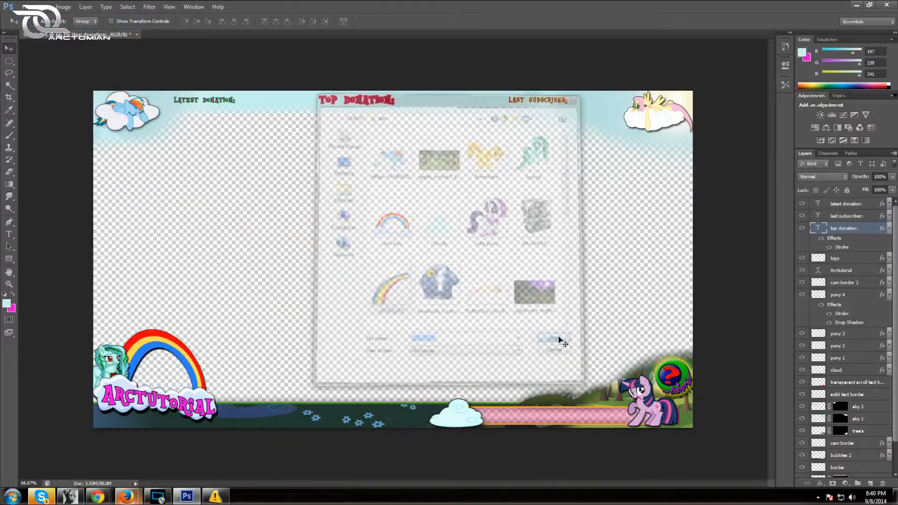
Step: Select the white area above the rainbow with the Magic Wand, delete it and clear the selection
left_click(13, 86)
left_click(379, 226)
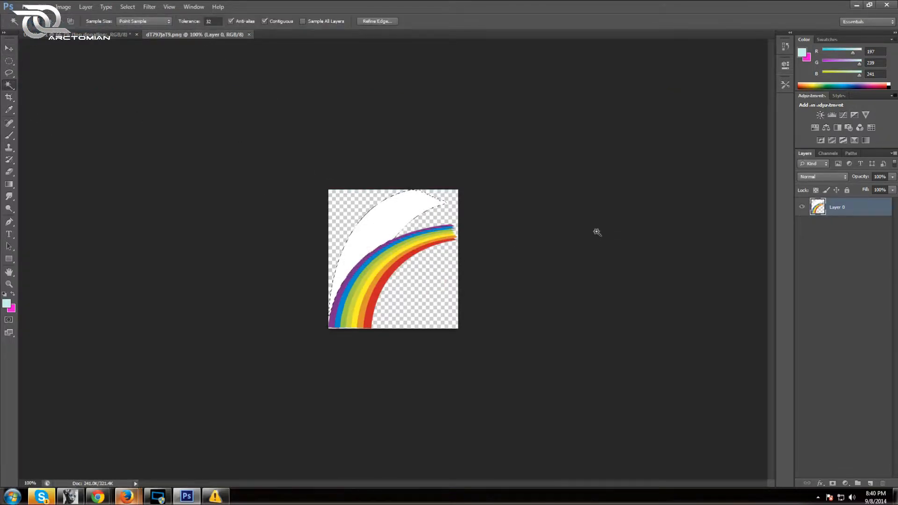
key("Delete")
key("ctrl+d")
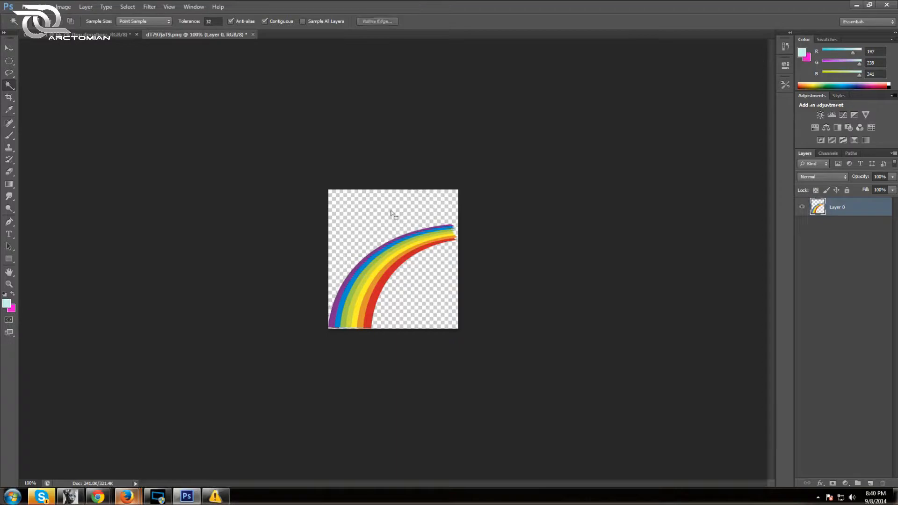
Step: Move the rainbow into the overlay document, close its source file and place it below the LAST SUBSCRIBER: label
left_click_drag(172, 37, 397, 79)
key("v")
left_click_drag(464, 135, 305, 261)
left_click(492, 77)
left_click(457, 187)
left_click_drag(311, 250, 541, 154)
Step: Flip the rainbow layer vertically and rotate it 90° clockwise
left_click(45, 7)
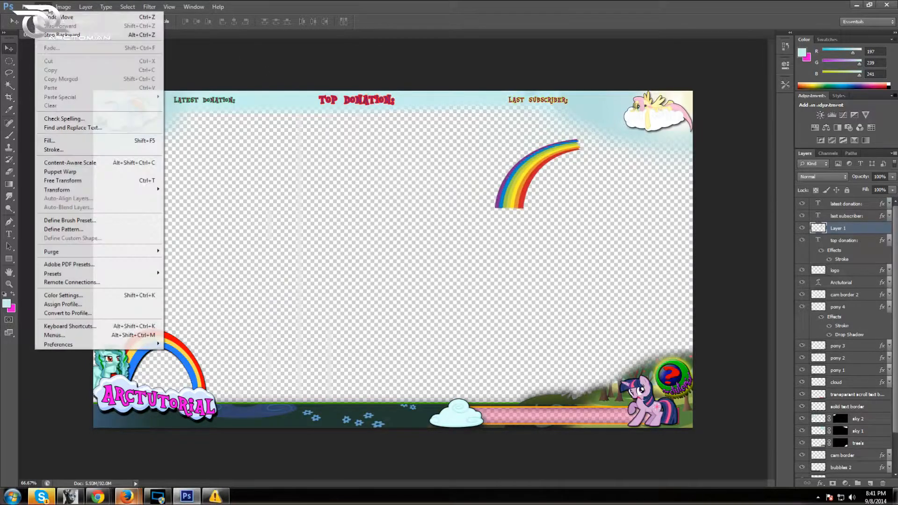
mouse_move(147, 191)
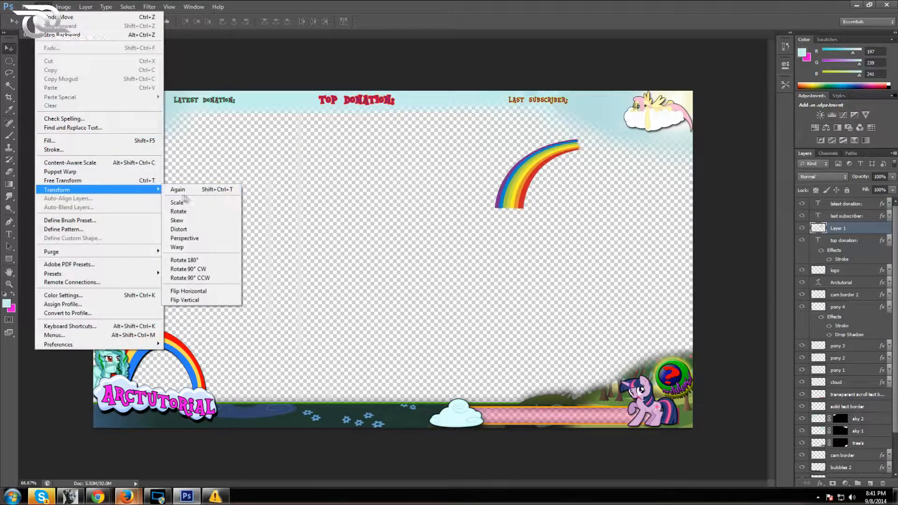
left_click(206, 291)
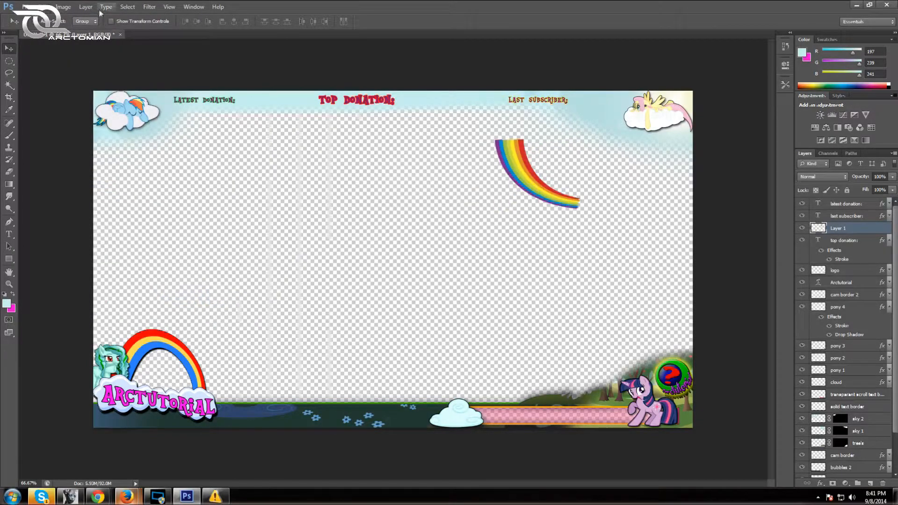
left_click(45, 6)
mouse_move(145, 190)
left_click(203, 269)
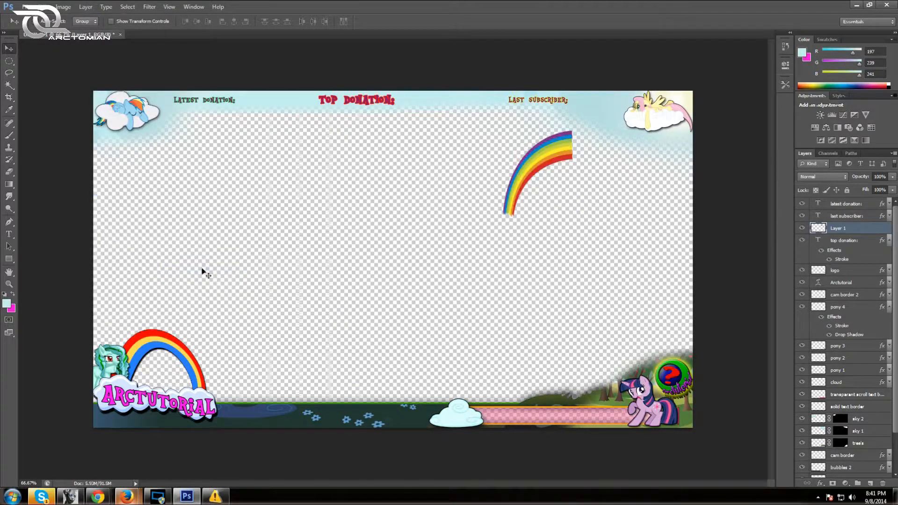
Step: Flip the rotated rainbow layer horizontally
left_click(45, 7)
mouse_move(117, 189)
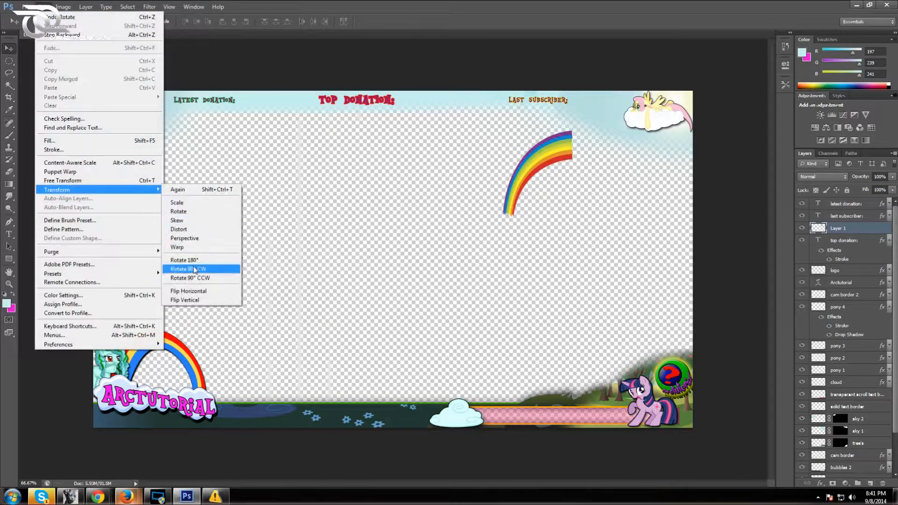
left_click(200, 291)
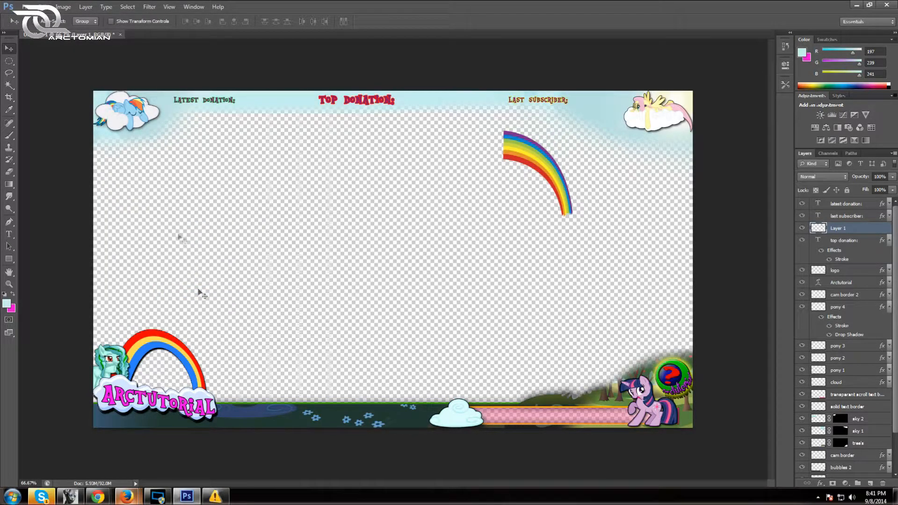
Step: Try flipping the rainbow layer vertically, and undo that flip
left_click(45, 6)
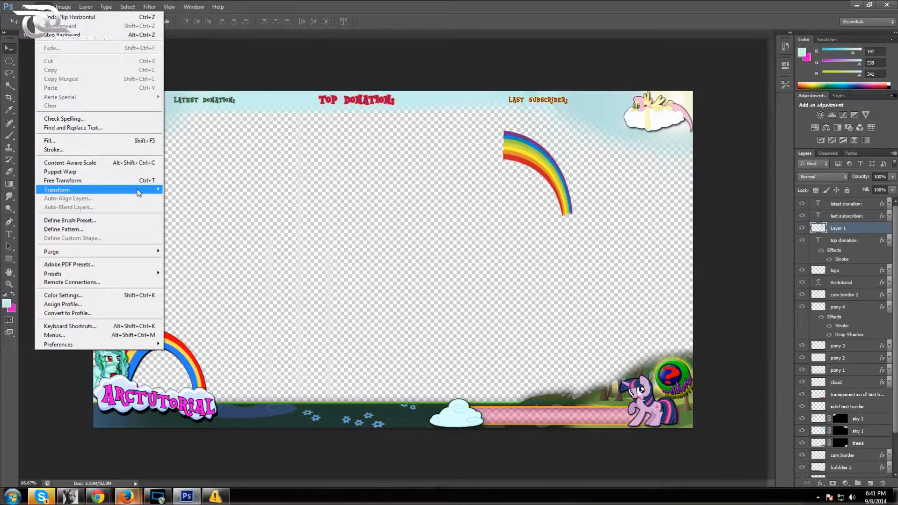
mouse_move(117, 189)
left_click(218, 299)
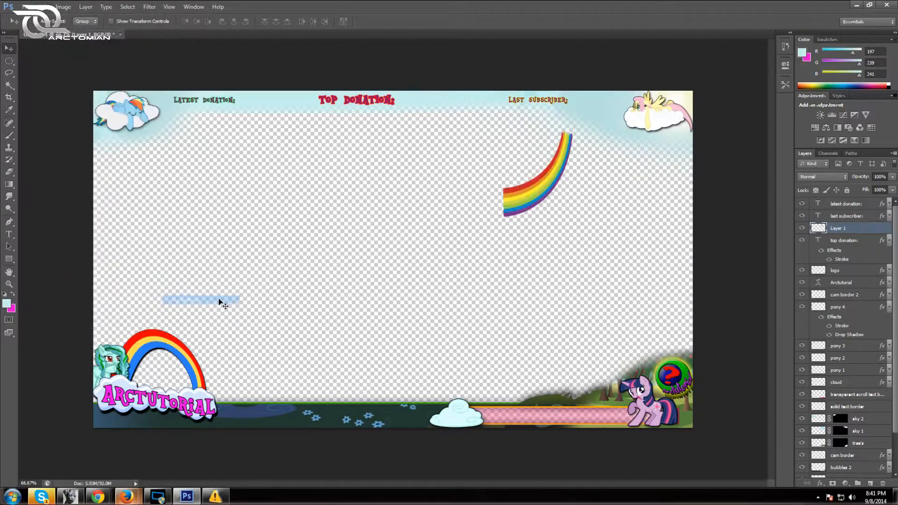
left_click(45, 7)
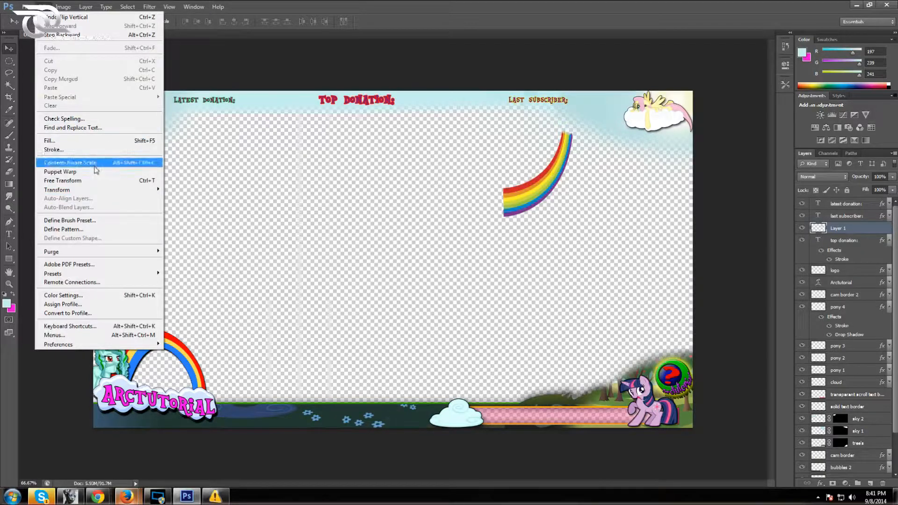
left_click(50, 17)
Step: Rotate the rainbow layer 90° counterclockwise
left_click(46, 7)
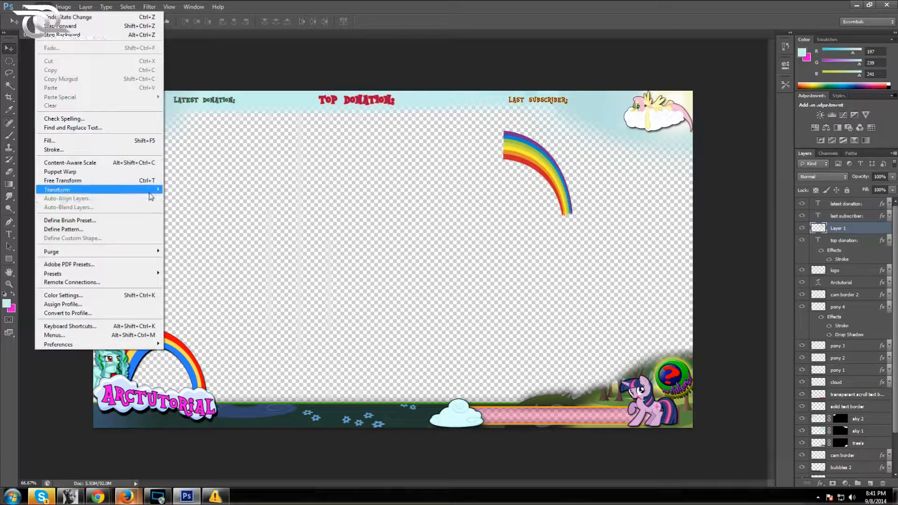
mouse_move(151, 197)
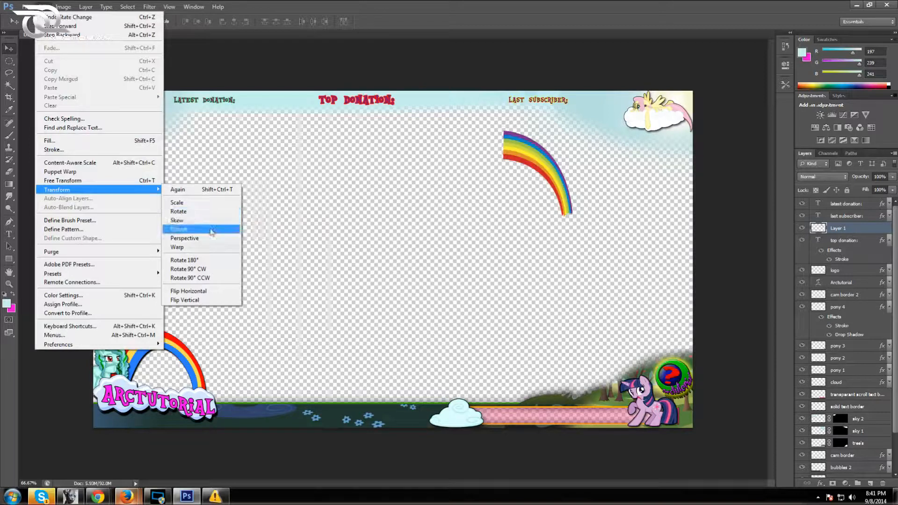
left_click(225, 278)
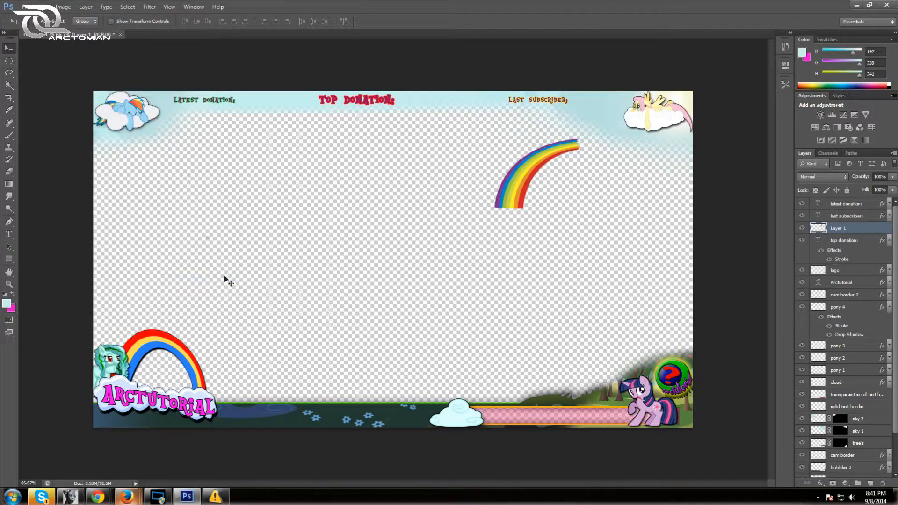
Step: Try rotating the rainbow layer 90° clockwise, and undo that rotation
left_click(44, 6)
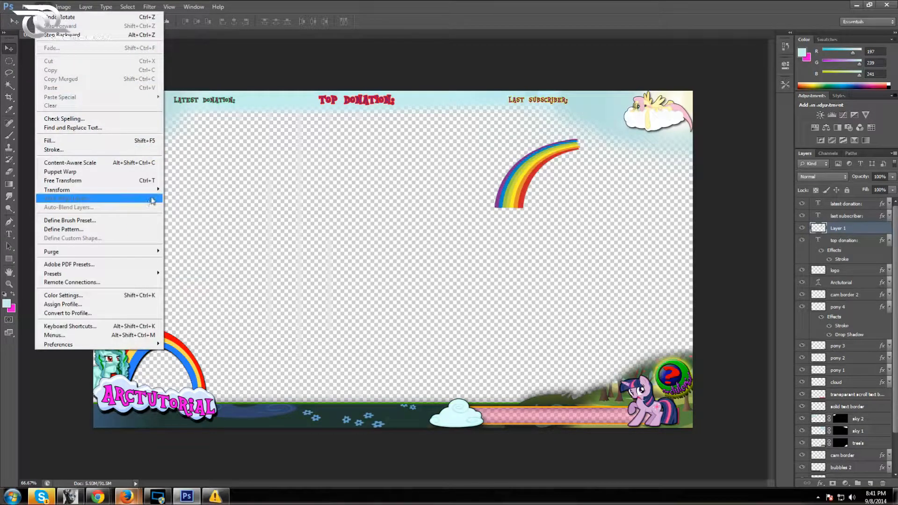
mouse_move(156, 189)
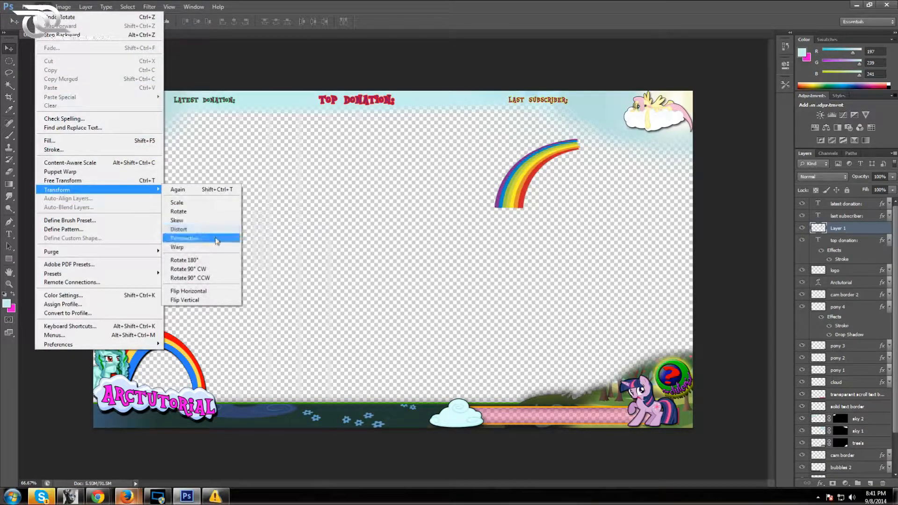
left_click(222, 270)
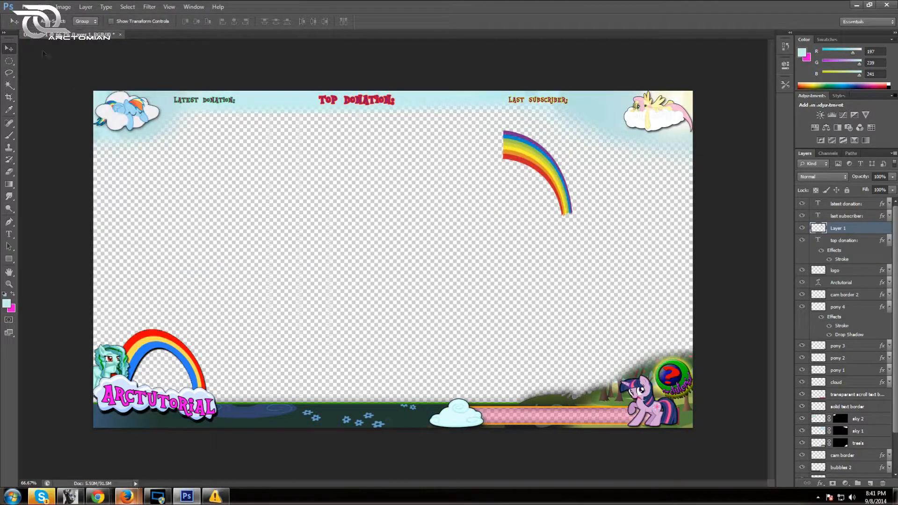
left_click(43, 6)
left_click(51, 15)
Step: Rotate the rainbow layer by 180°
left_click(44, 6)
mouse_move(114, 190)
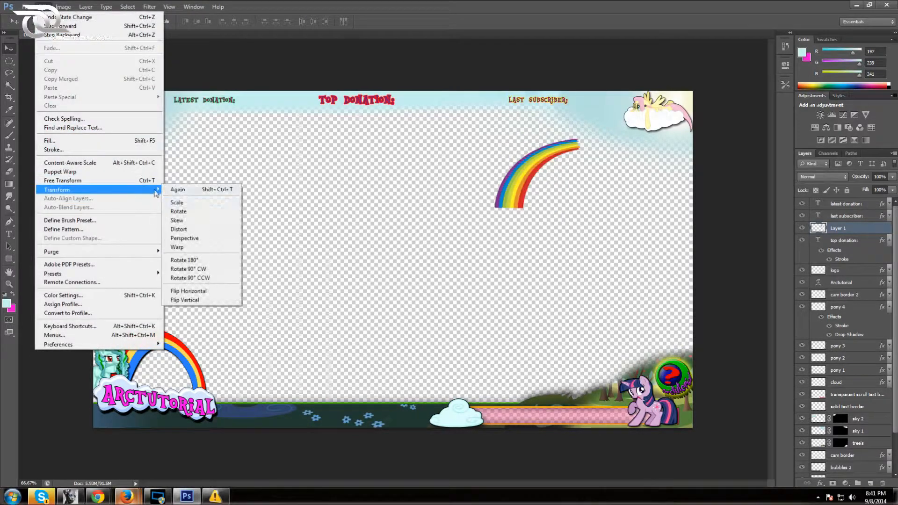
left_click(222, 260)
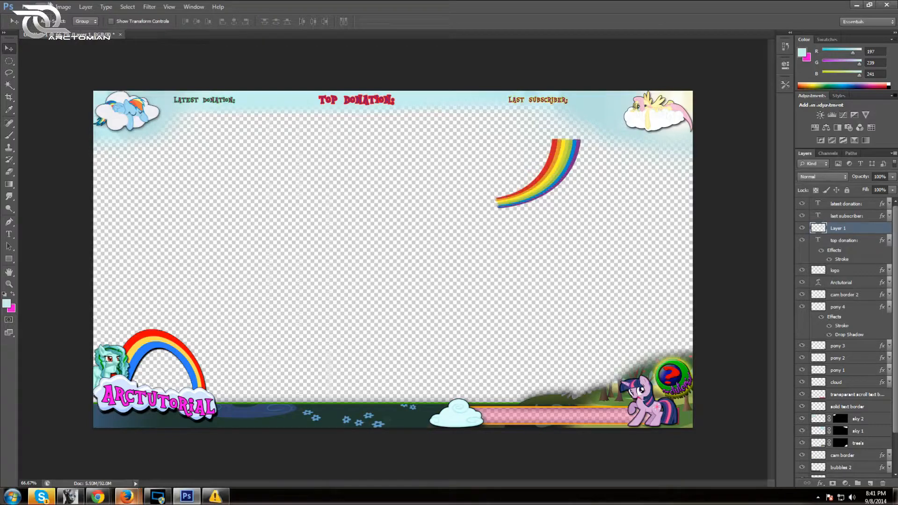
Step: Try flipping the rainbow layer horizontally, and undo that flip
left_click(43, 6)
mouse_move(140, 189)
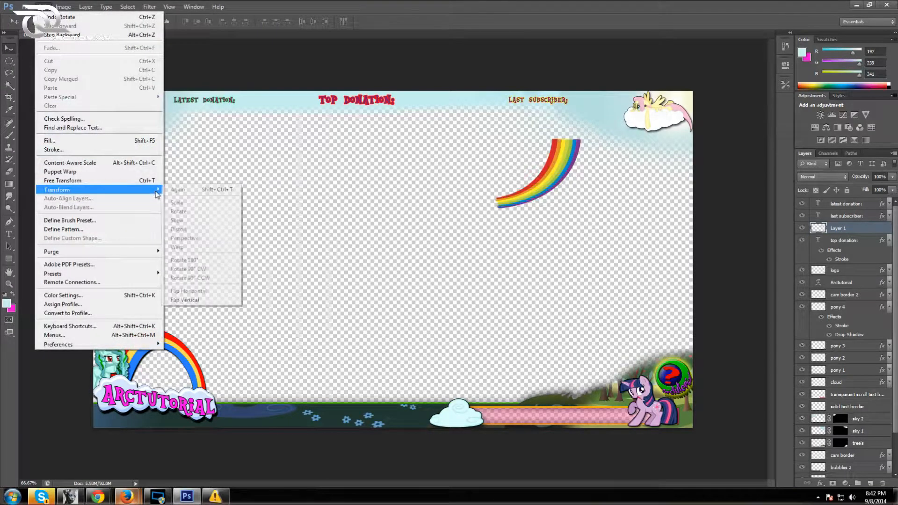
left_click(207, 289)
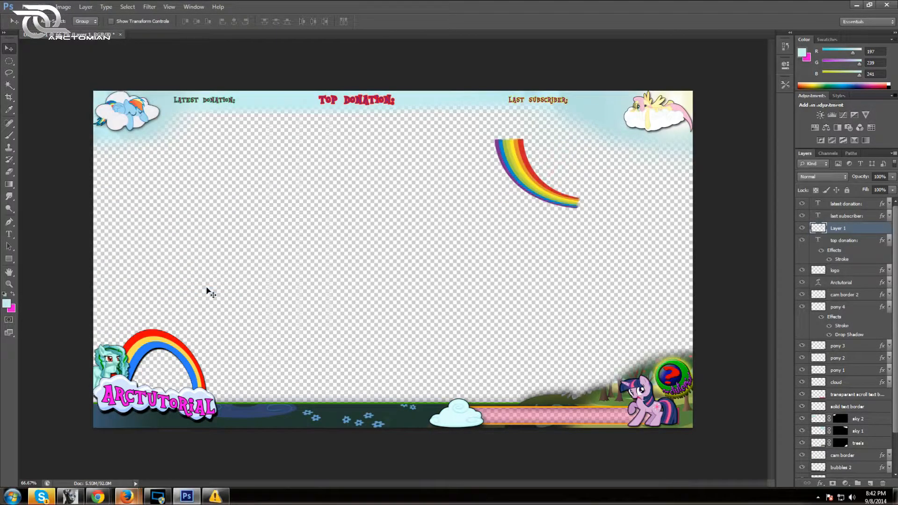
left_click(43, 6)
left_click(56, 33)
Step: Flip the rainbow layer vertically
left_click(44, 7)
mouse_move(160, 192)
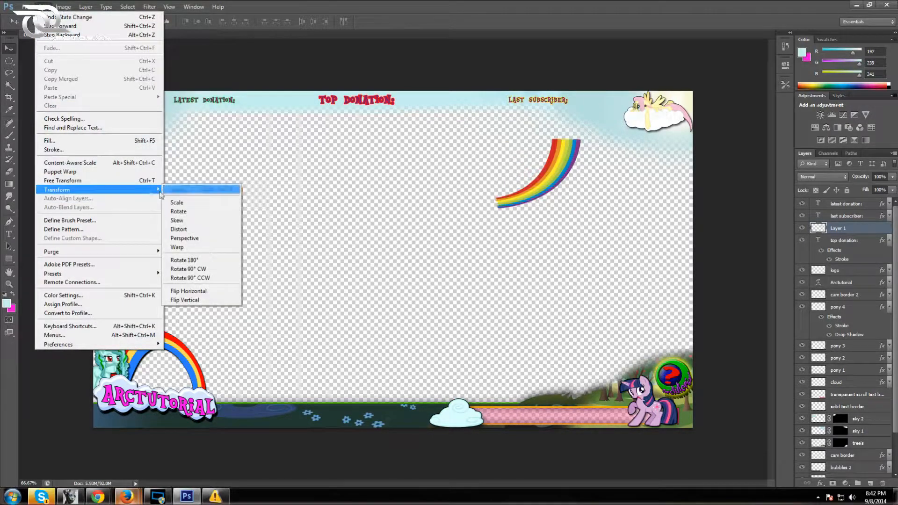
left_click(226, 299)
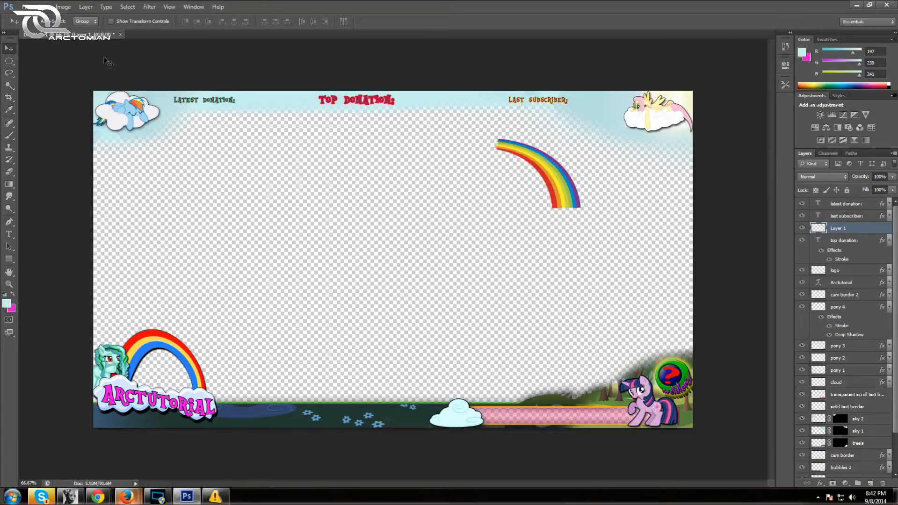
Step: Free-transform the rainbow, rotating it to about -82° and moving it to the canvas's lower-right corner so it rises from the round logo
left_click(28, 7)
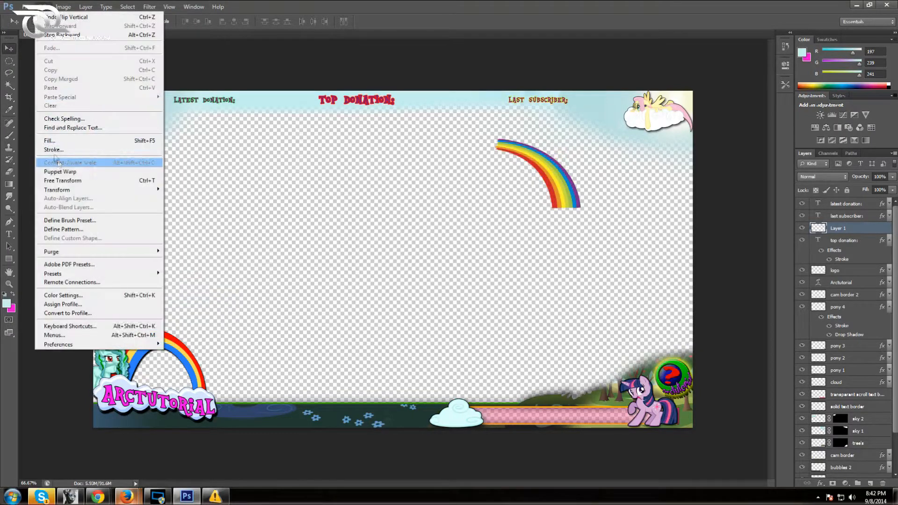
left_click(70, 180)
left_click_drag(484, 108, 477, 230)
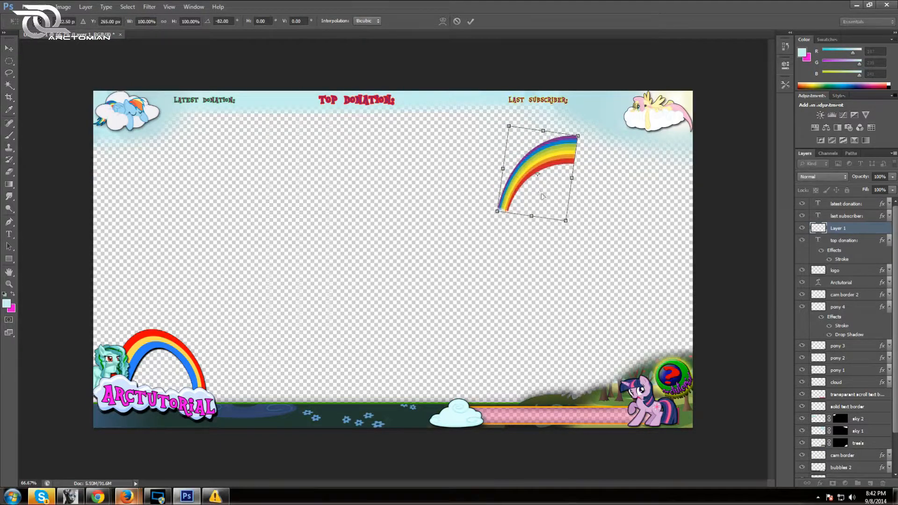
left_click_drag(541, 194, 703, 373)
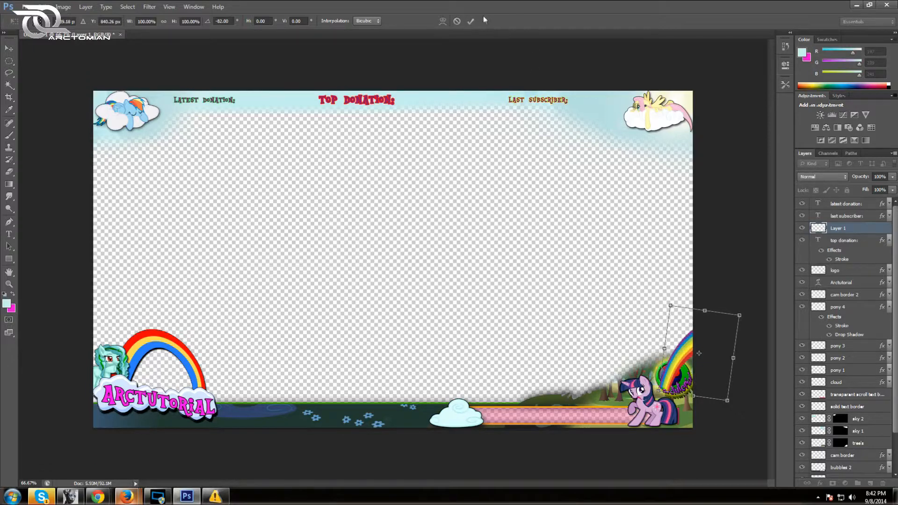
left_click(471, 21)
Step: Rename the rainbow's layer to "rainbow"
double_click(837, 229)
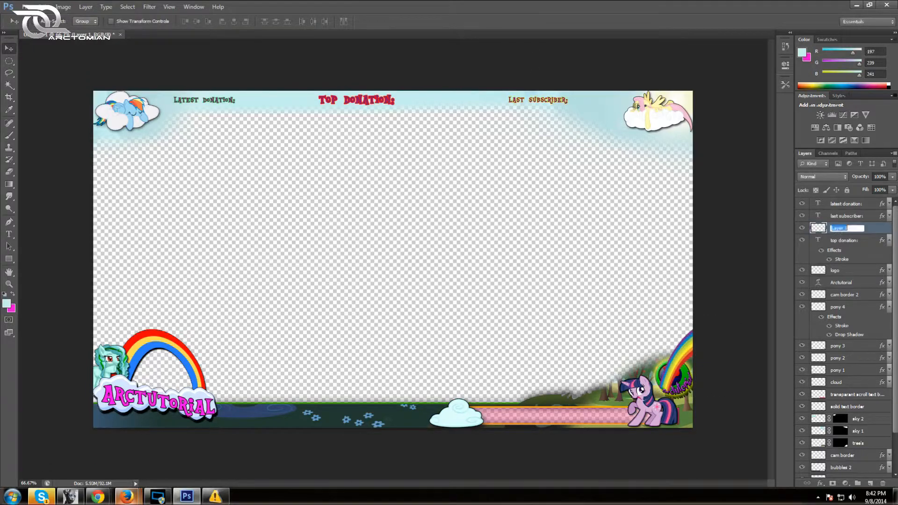
type("rainbow")
key("Return")
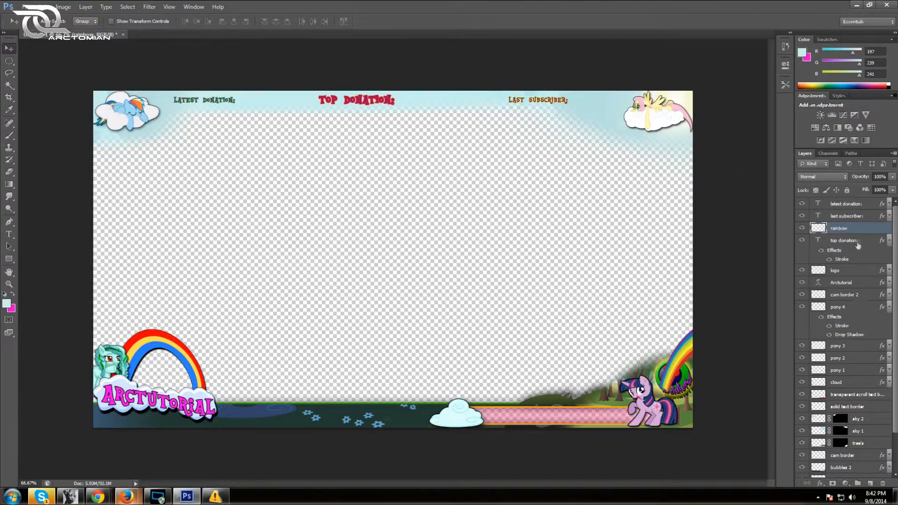
double_click(859, 232)
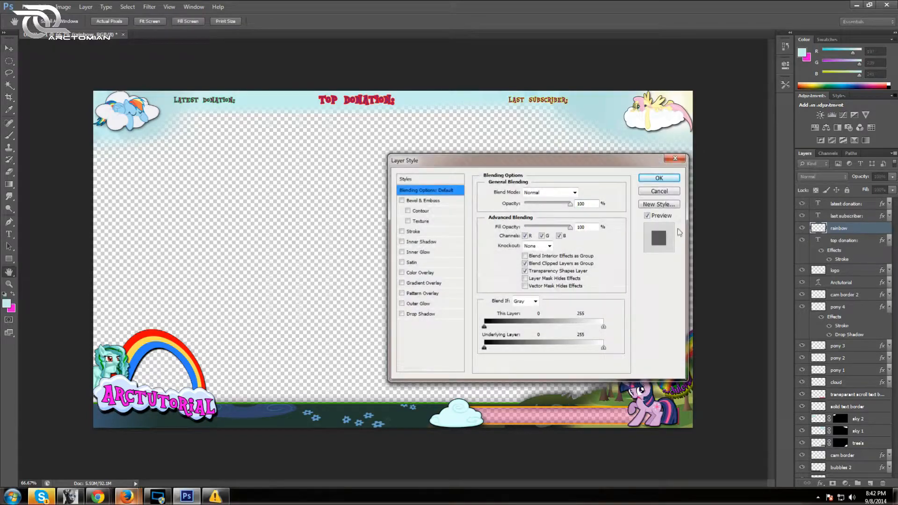
left_click(676, 192)
left_click(820, 236)
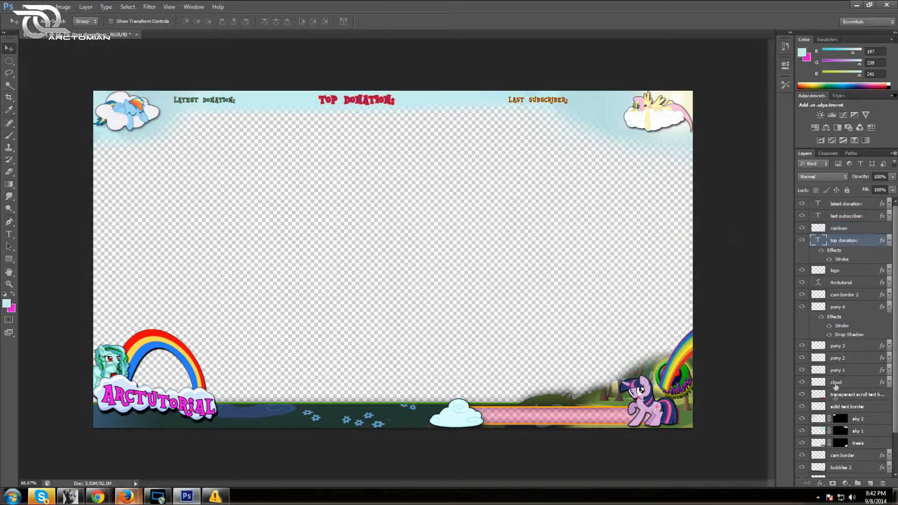
left_click(825, 230)
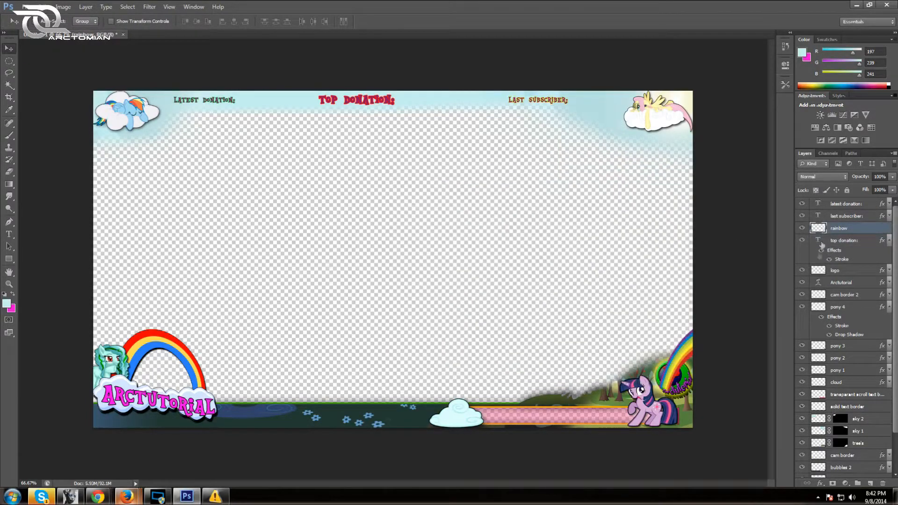
left_click(801, 240)
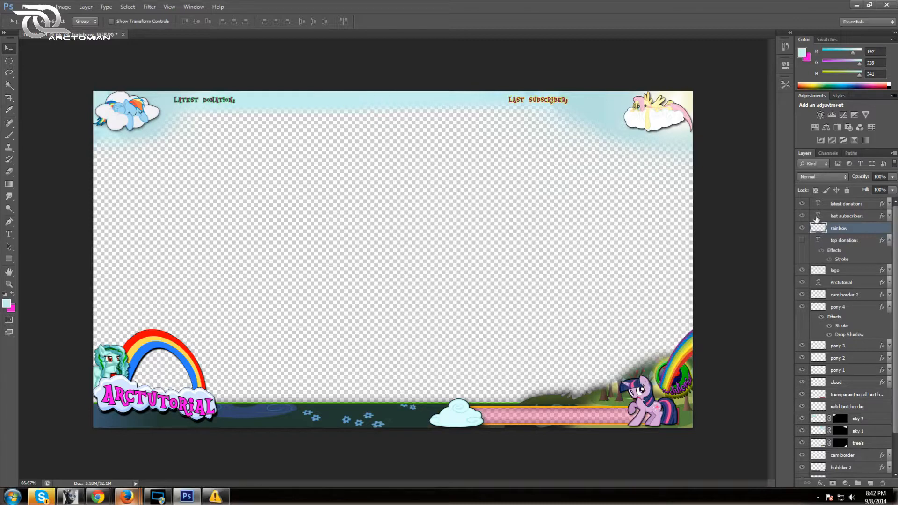
left_click(802, 240)
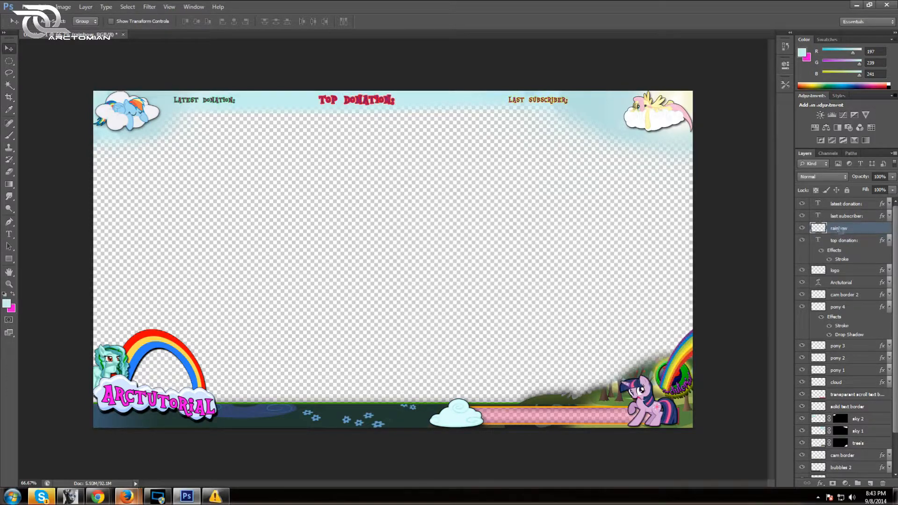
Step: Reorder the layers so rainbow sits between sky 2 and sky 1, and cam border sits directly above sky 2
double_click(839, 228)
left_click_drag(811, 228, 819, 352)
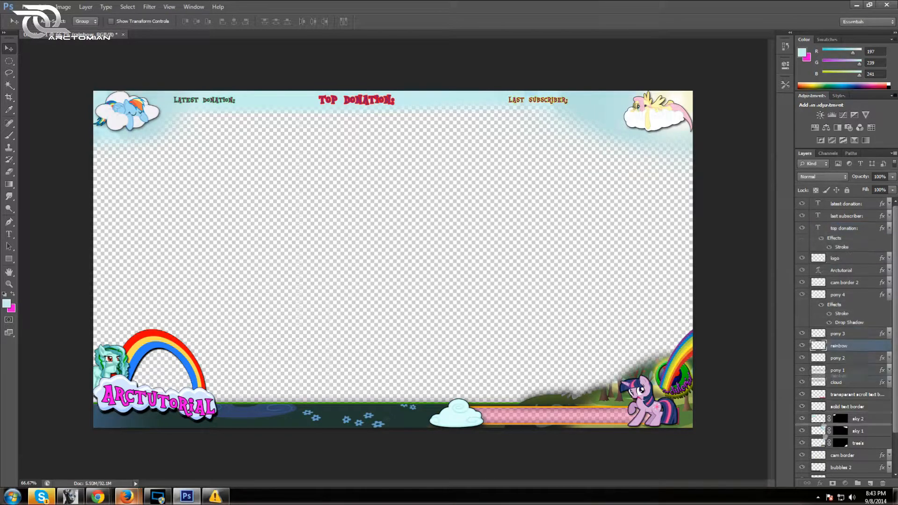
left_click_drag(822, 424, 823, 425)
left_click(833, 396)
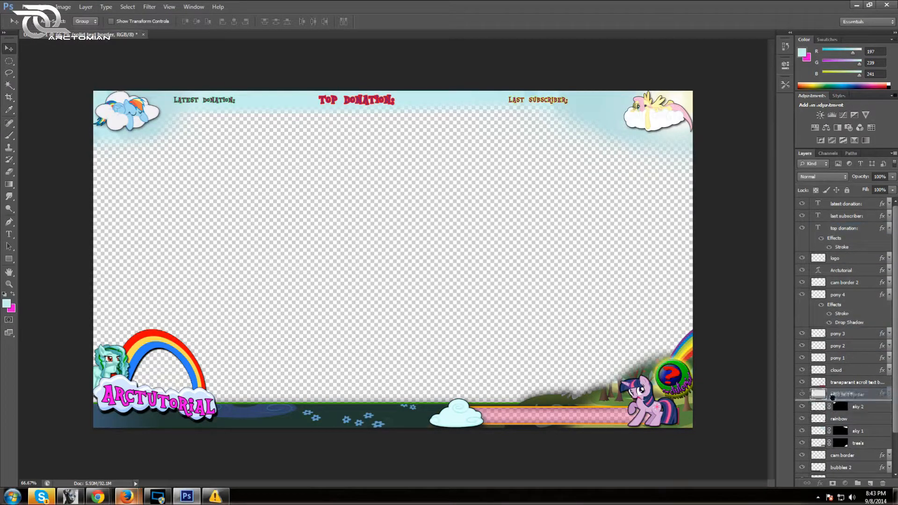
left_click_drag(833, 396, 833, 401)
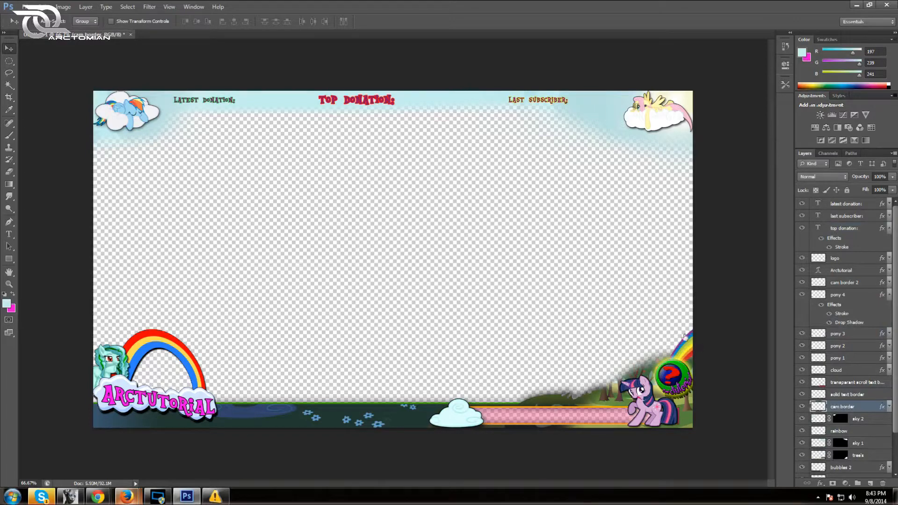
left_click_drag(688, 353, 694, 348)
left_click(44, 6)
left_click(49, 36)
Step: Select the rainbow layer and shift the rainbow slightly up and to the right behind the round logo
left_click(842, 431)
left_click_drag(680, 356, 690, 344)
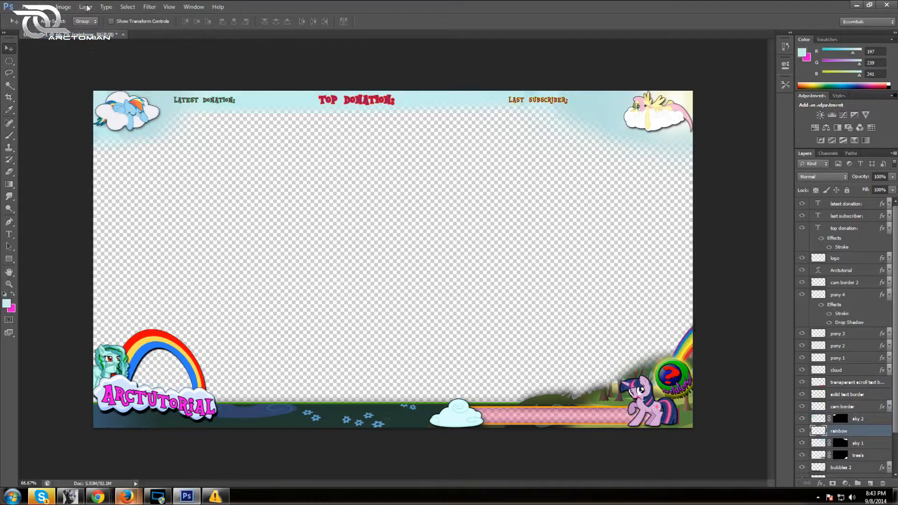
Step: Add a 2 px black outside stroke to the rainbow layer
right_click(847, 431)
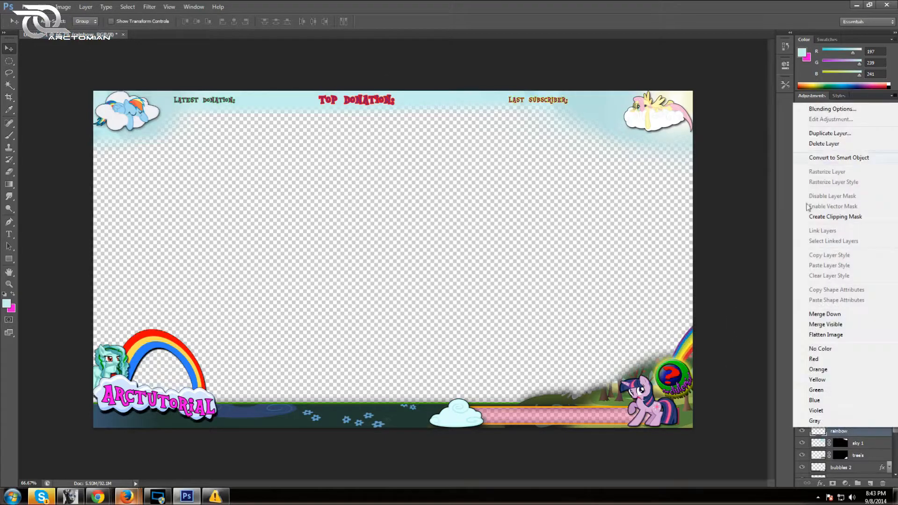
left_click(828, 109)
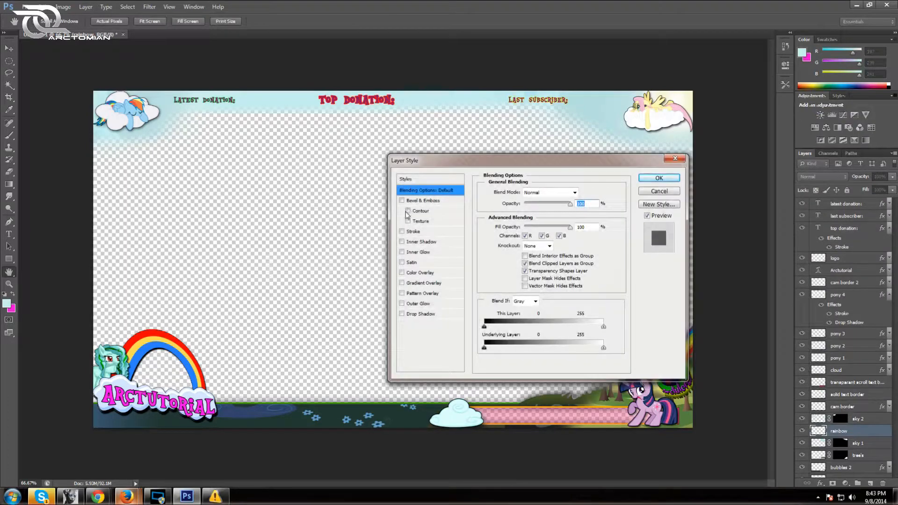
left_click(410, 232)
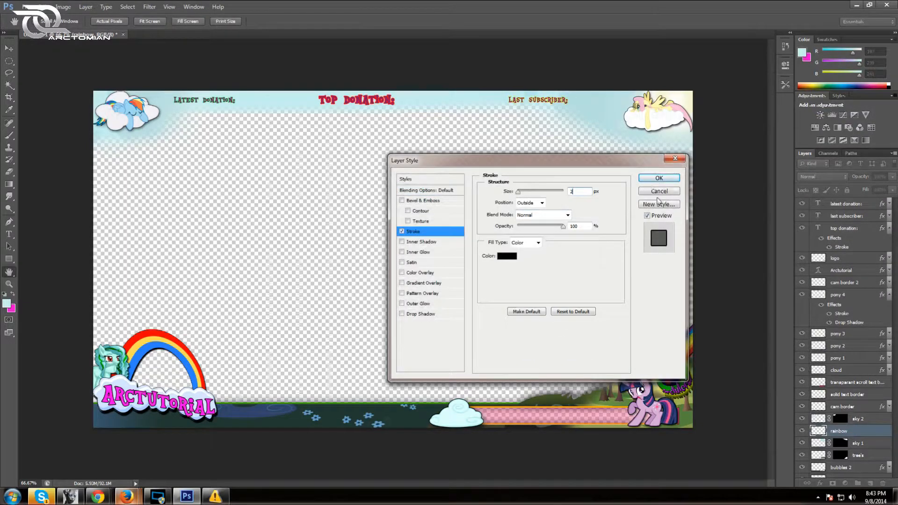
left_click(655, 181)
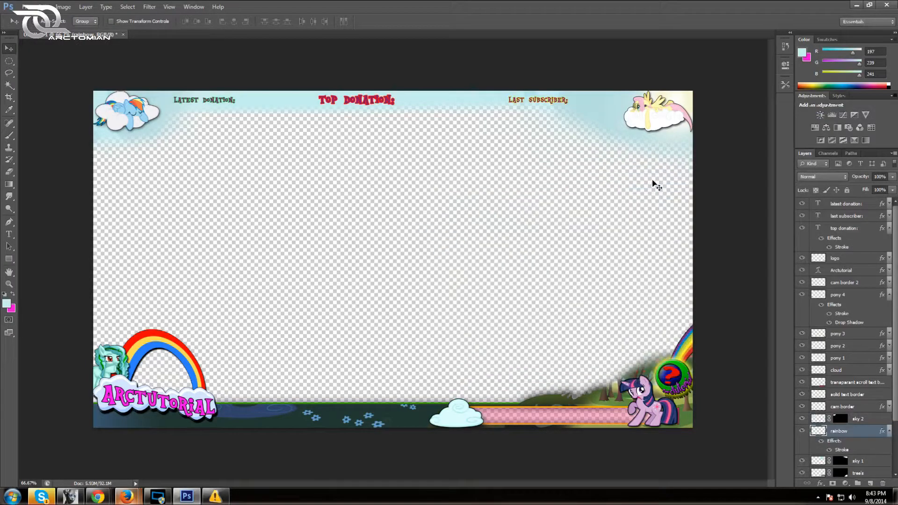
Step: Add a drop shadow to the rainbow layer's style, keeping its stroke enabled
right_click(848, 433)
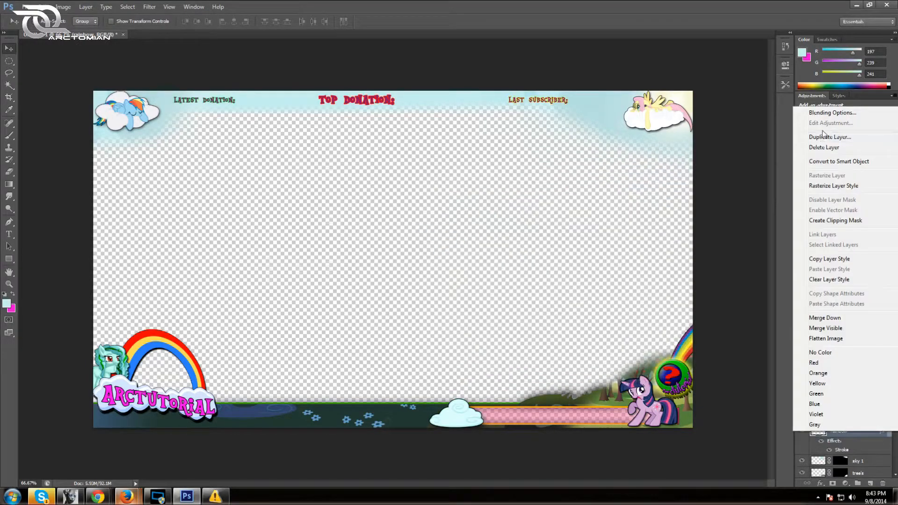
left_click(830, 114)
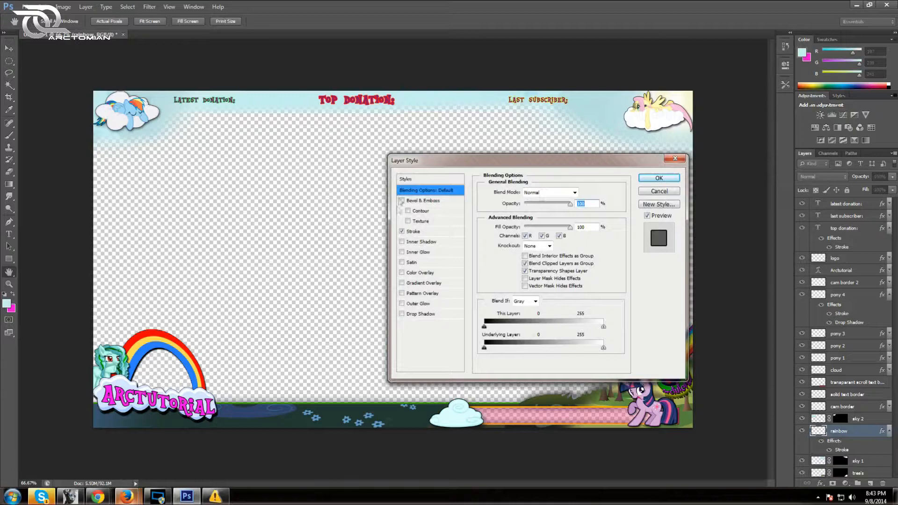
left_click(412, 232)
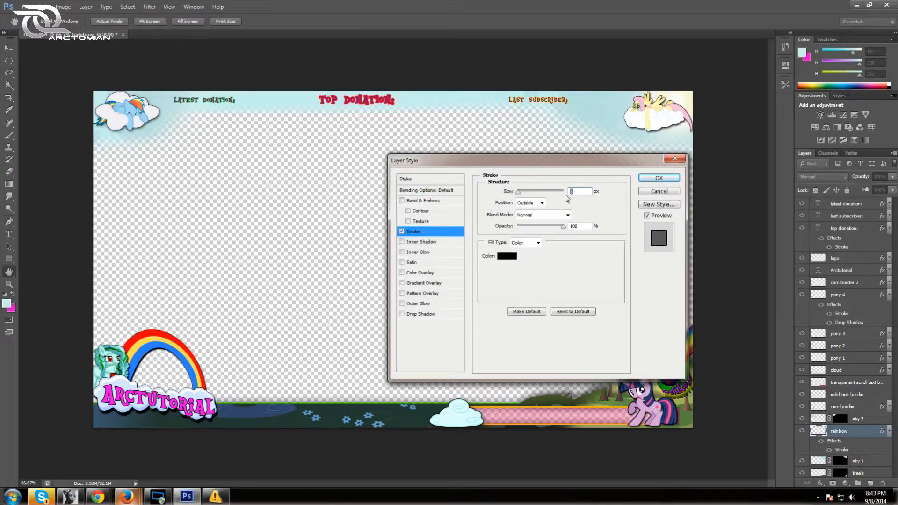
left_click(401, 314)
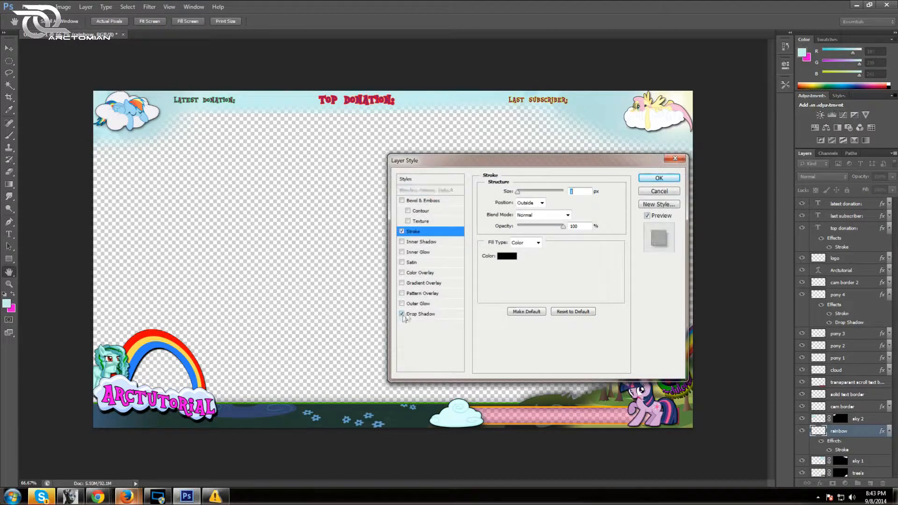
left_click(666, 179)
key("v")
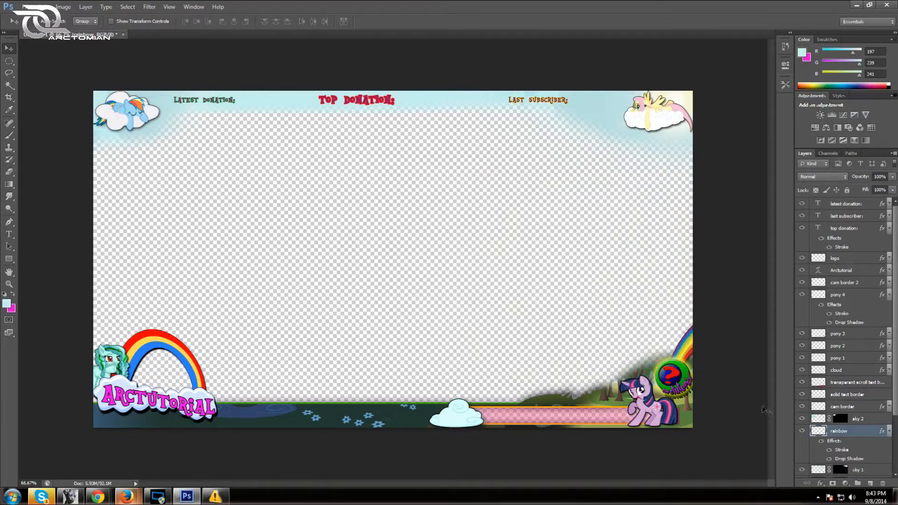